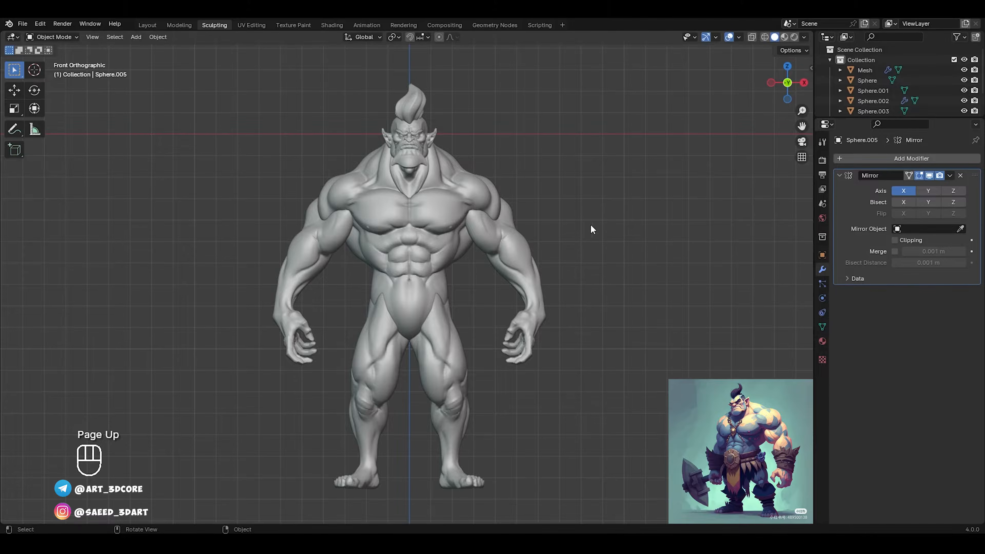
Step: Add a cylinder mesh with 12 vertices, a 1 m radius and a 2 m depth
key(shift+a)
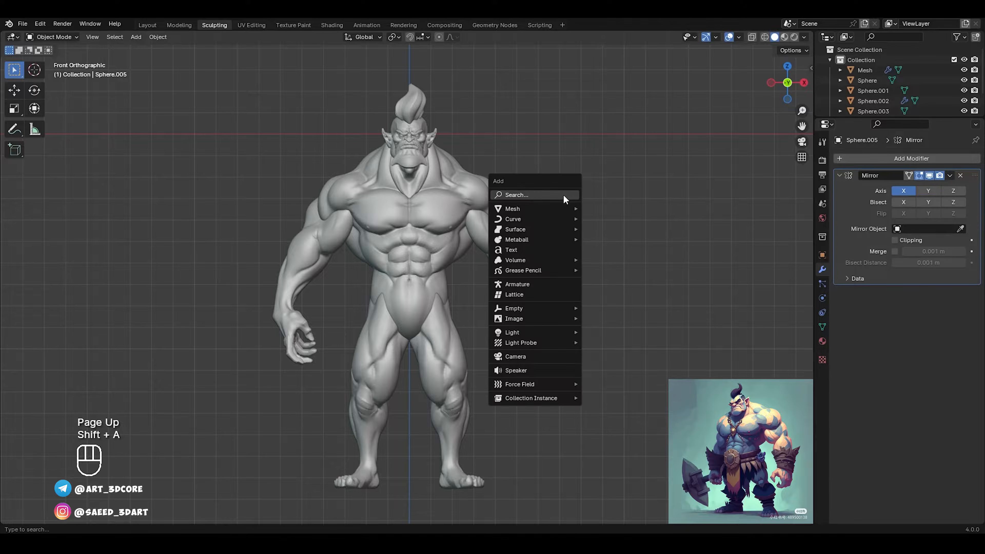
mouse_move(571, 212)
click(603, 258)
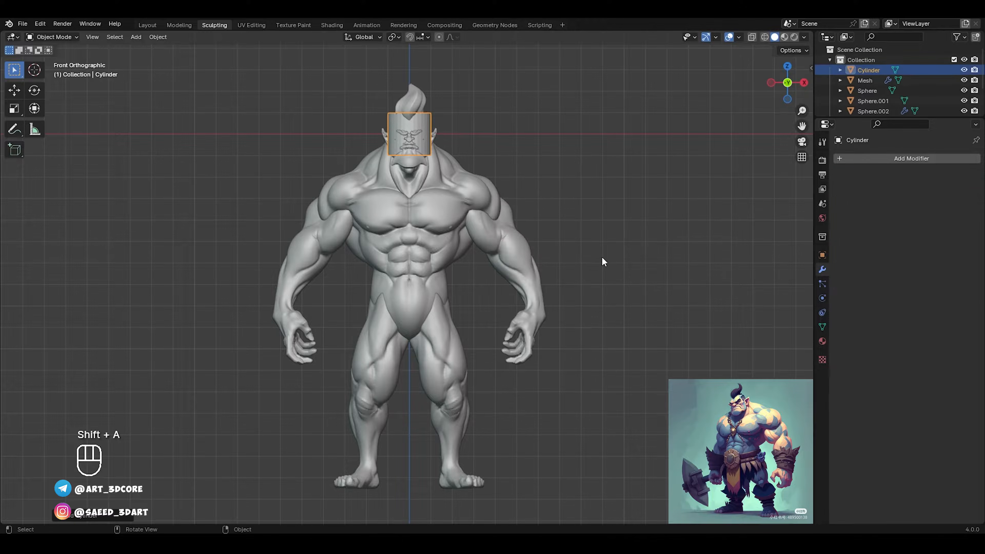
click(76, 515)
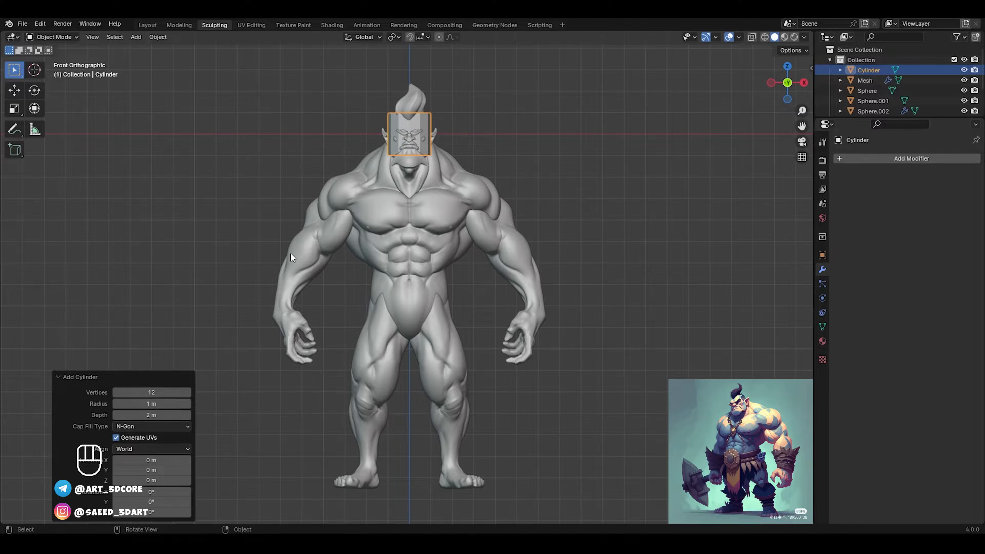
Step: Move the cylinder's geometry straight down about 7.86 m to the character's hips
key(Tab)
key(g)
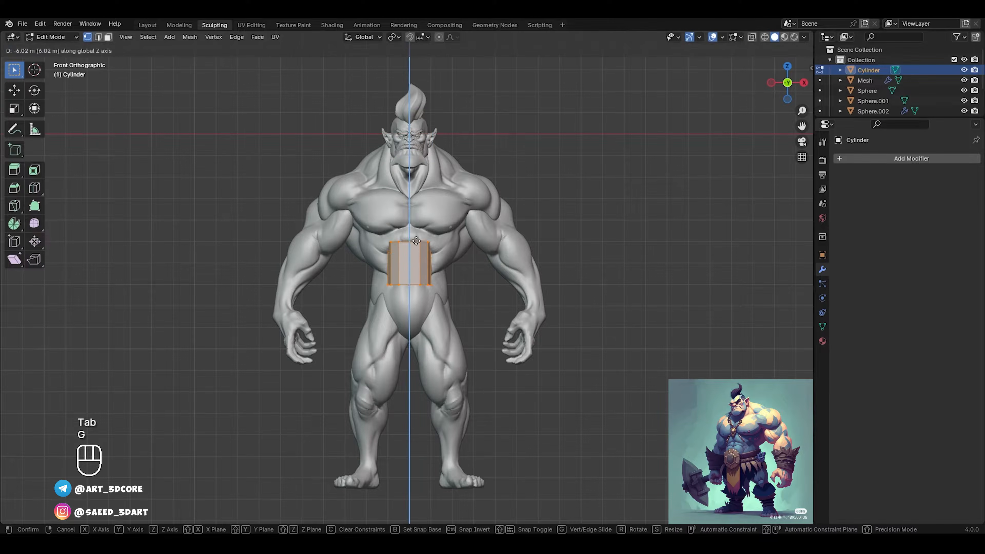
click(422, 268)
Step: Enlarge the cylinder around the hips and flatten it vertically to a scale of about 0.345
key(KP_3)
key(s)
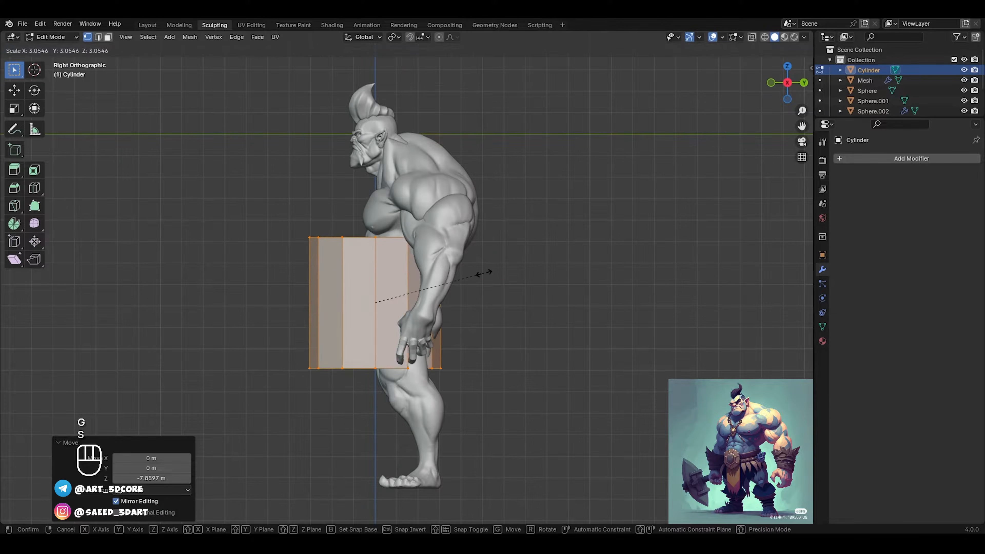
click(465, 275)
key(s)
middle_click(361, 174)
click(365, 256)
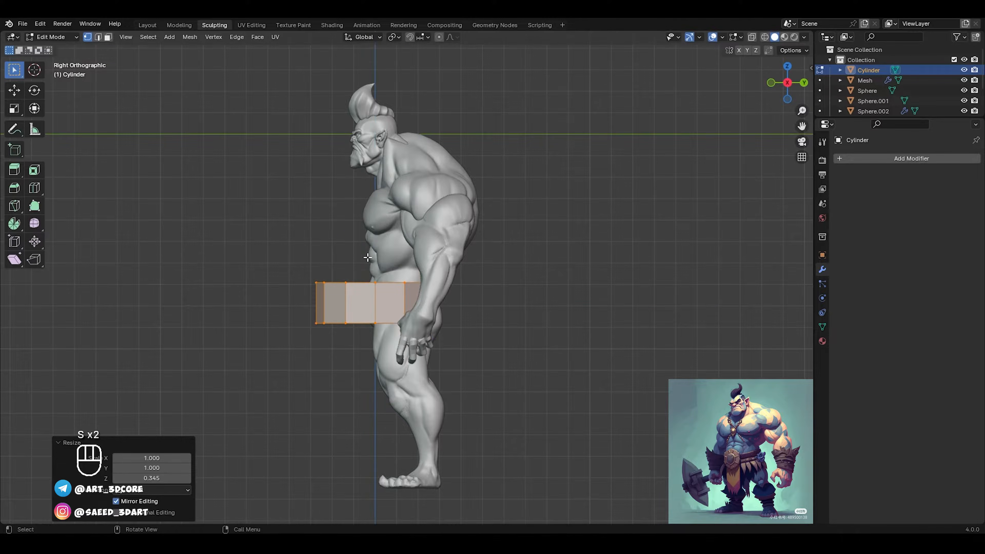
Step: Delete the top and bottom cap faces of the cylinder, leaving an open ring
middle_drag(365, 256, 510, 294)
key(3)
click(372, 300)
shift+click(376, 276)
key(x)
click(349, 299)
Step: Shift the whole ring back so it surrounds the pelvis and reduce its height to a Z scale of 0.579
key(g)
click(463, 294)
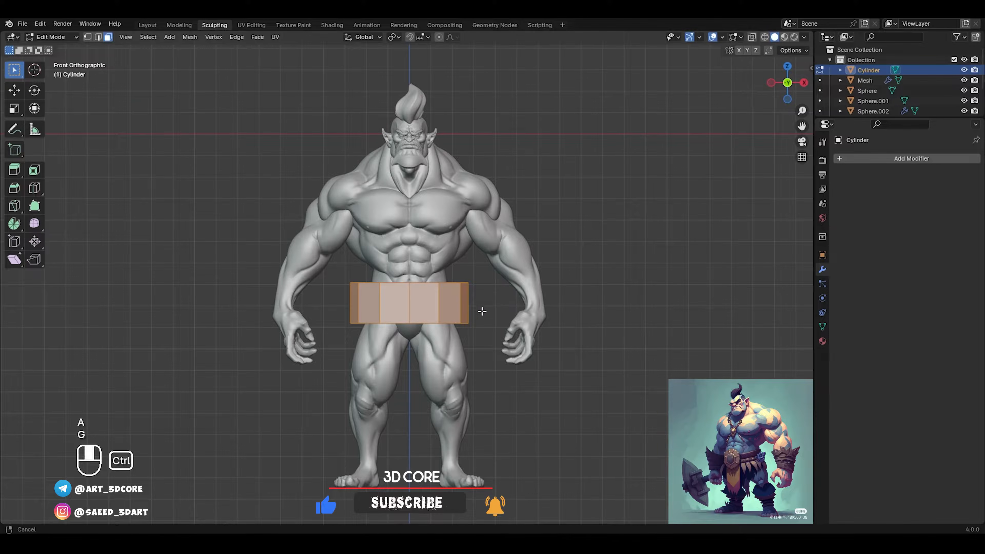
scroll(481, 311, up, 4)
key(s)
key(z)
click(445, 289)
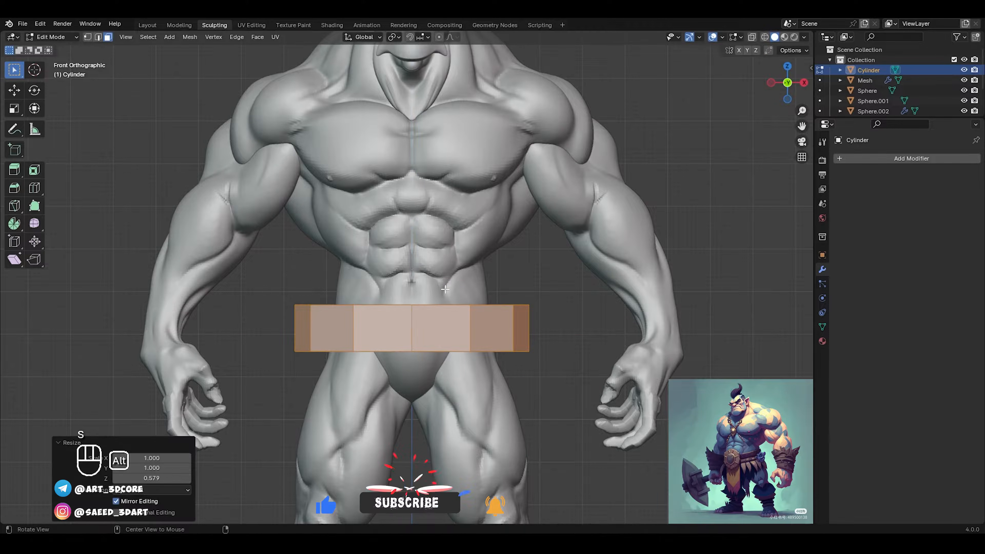
Step: Scale the ring down to about 0.72 so it fits around the character's waist
alt+middle_drag(445, 289, 504, 287)
key(s)
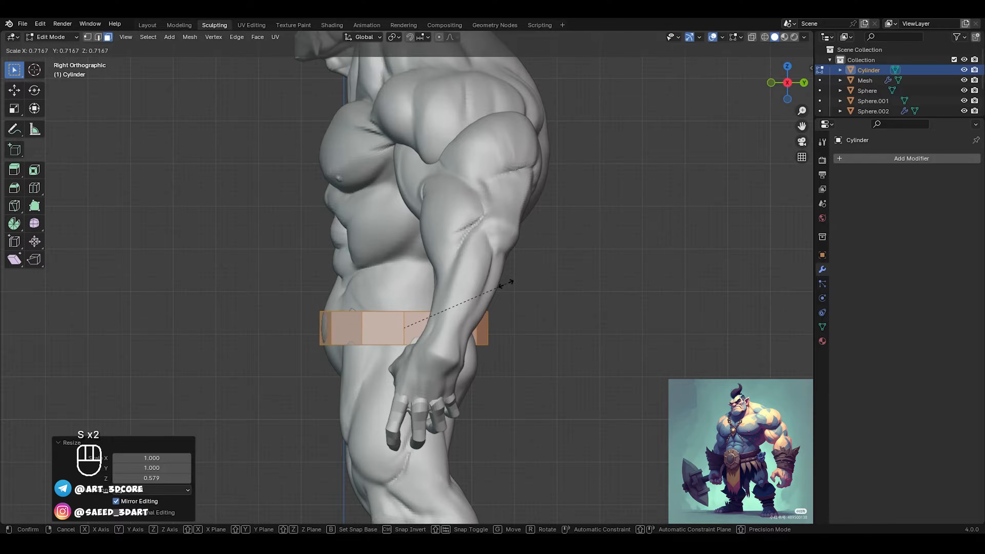
click(506, 284)
Step: Tilt the ring by about -11.5° in side view and shift it forward about 0.18 m
key(r)
click(531, 258)
key(g)
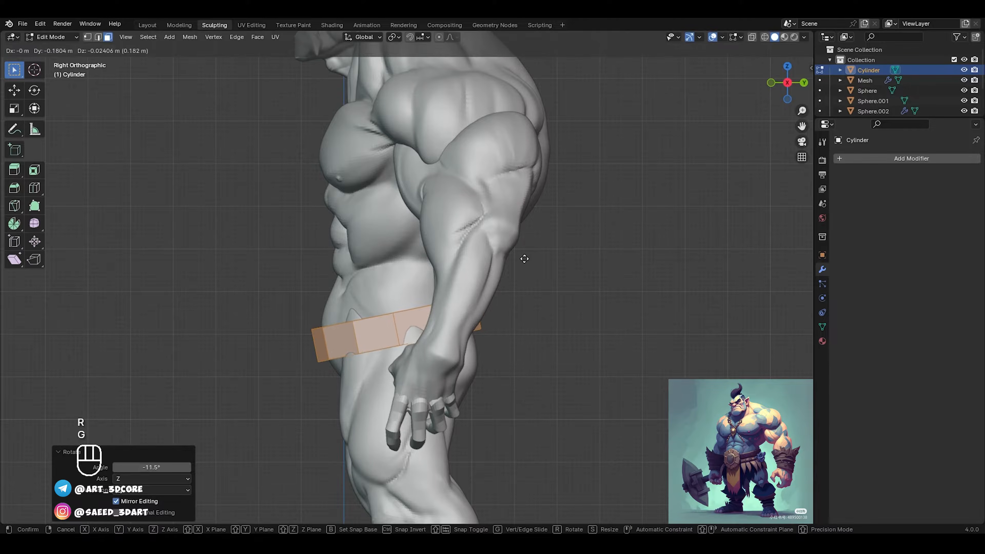
click(524, 258)
alt+middle_drag(524, 258, 440, 268)
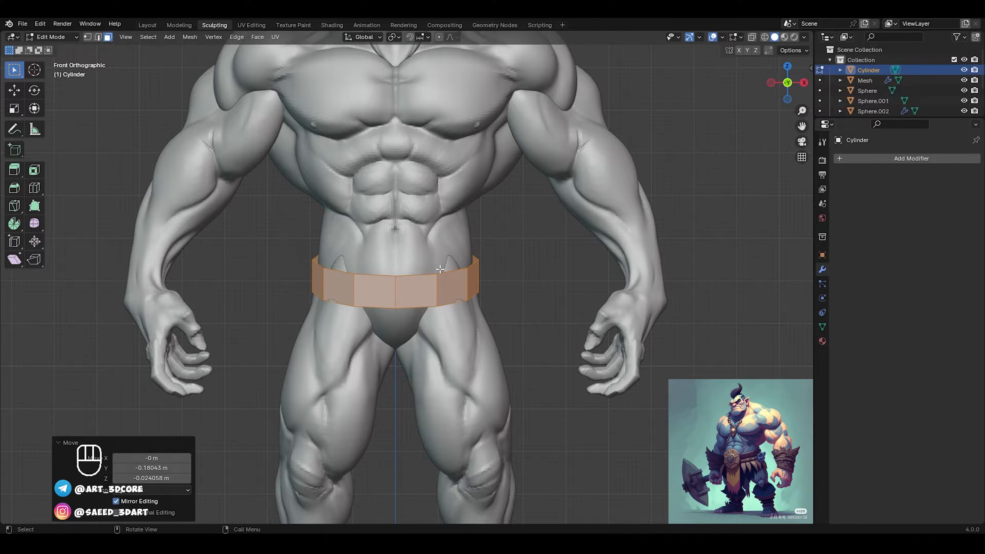
alt+middle_drag(488, 298, 446, 298)
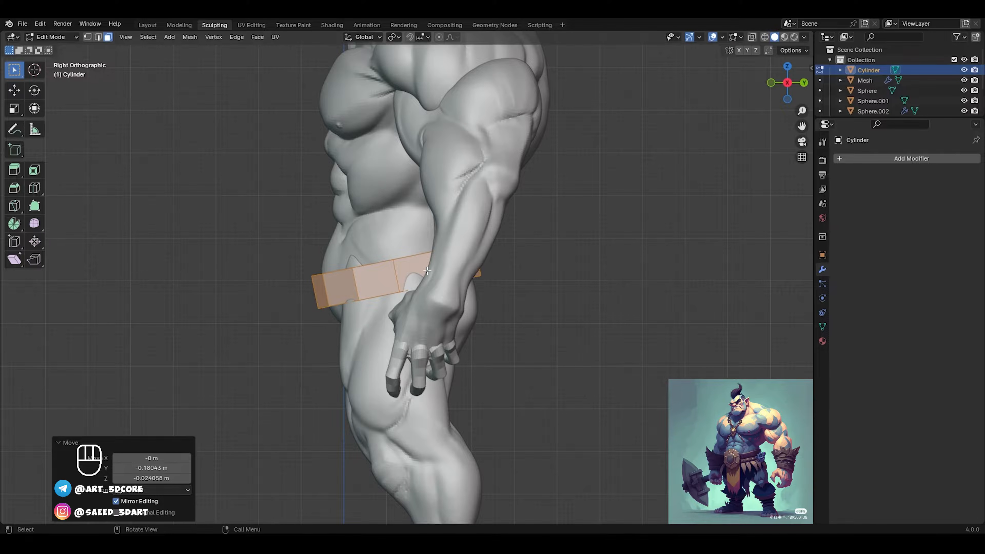
alt+middle_drag(393, 271, 446, 268)
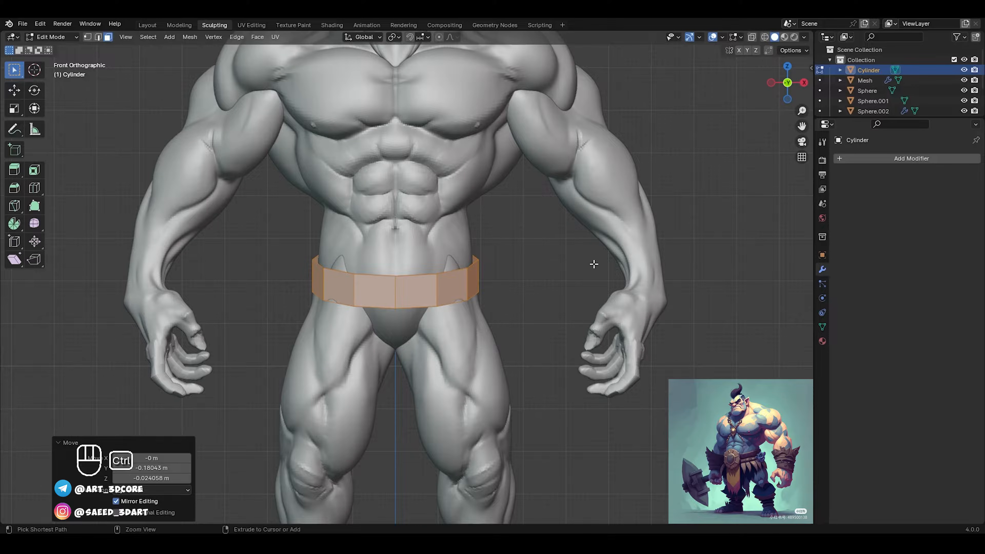
Step: Give the belt ring a Solidify modifier with a thickness of 0.2 m
key(ctrl+Tab)
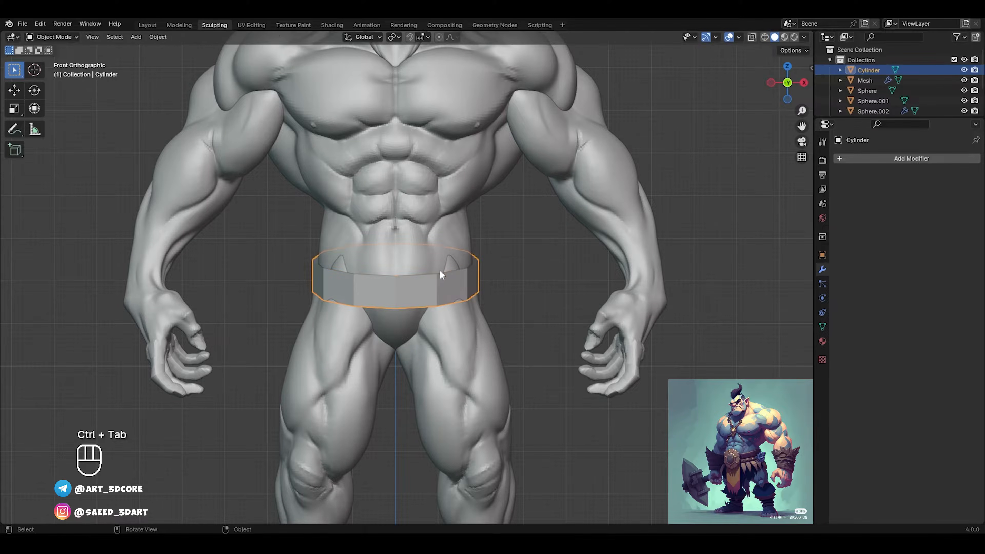
click(892, 157)
mouse_move(863, 189)
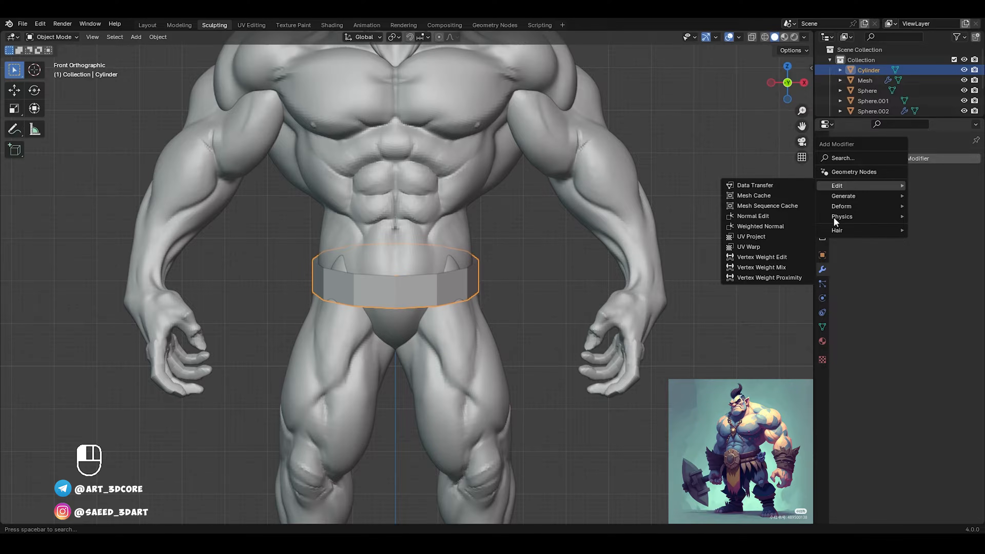
click(784, 310)
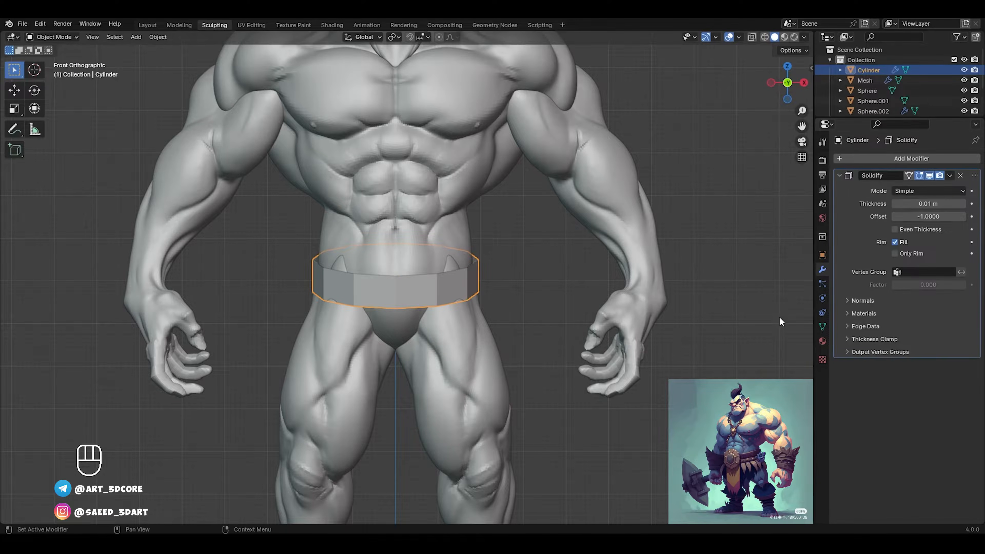
middle_drag(429, 197, 473, 233)
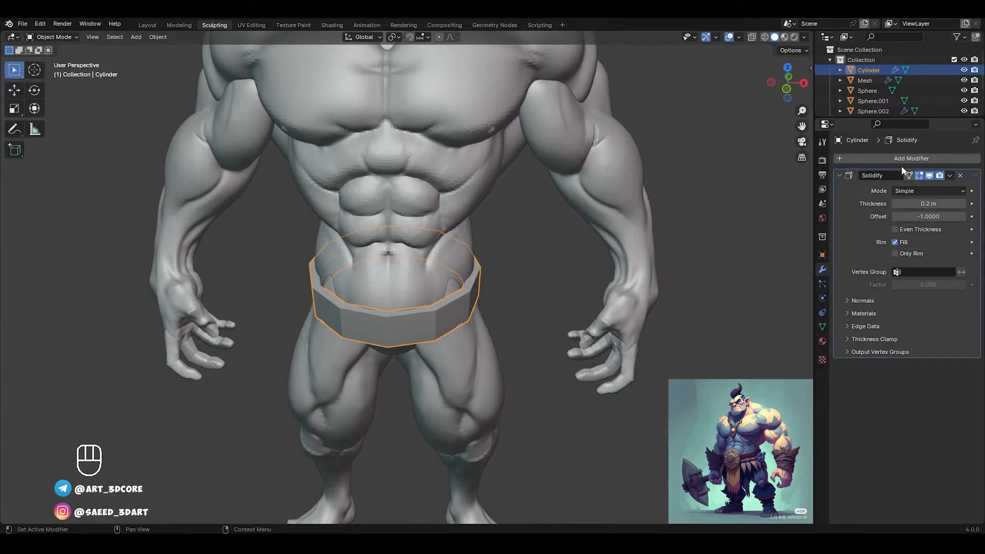
Step: Add a Subdivision Surface modifier to the belt with the viewport level set to 2
click(897, 158)
mouse_move(896, 159)
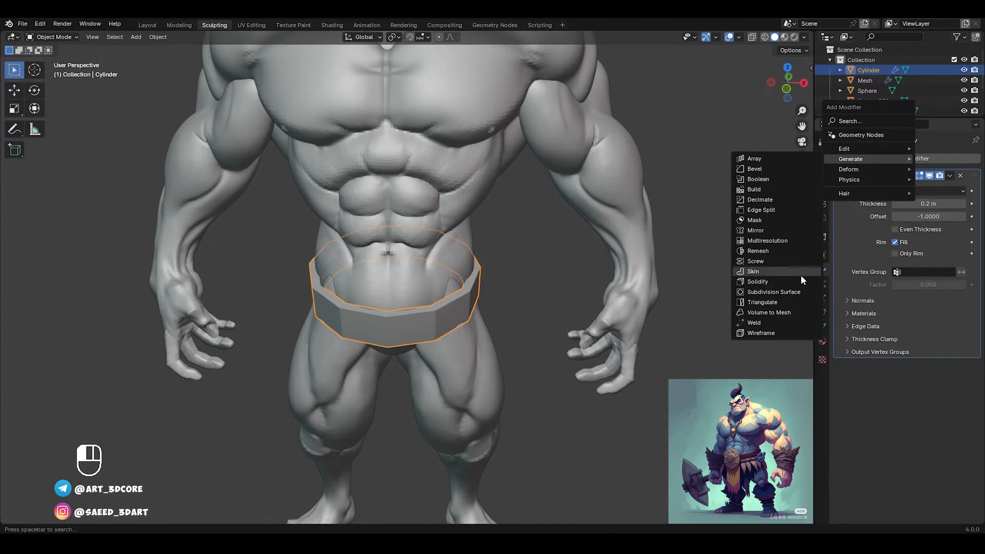
click(792, 290)
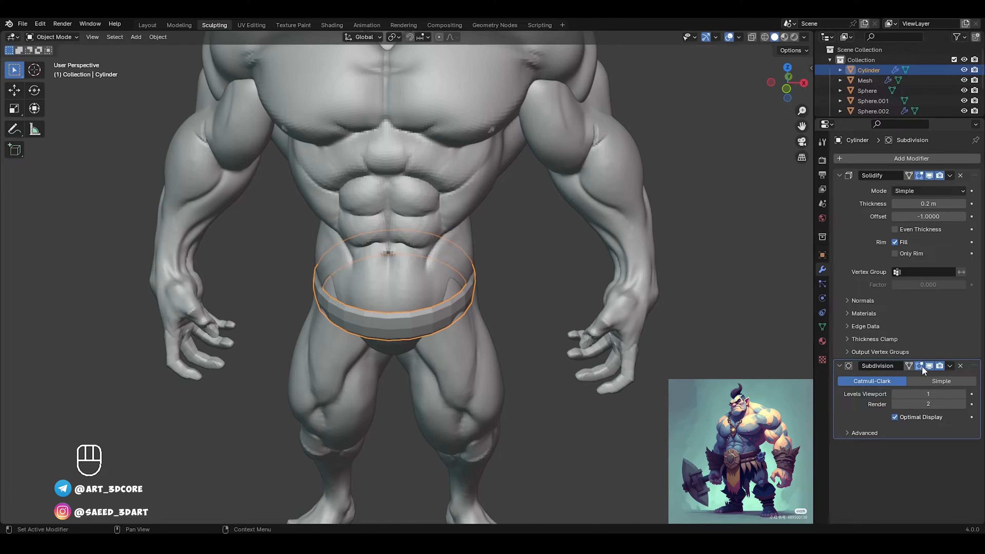
click(964, 395)
Step: Set the Solidify crease to 0.367 inner and 0.361 outer, and raise the viewport subdivision level to 3
mouse_move(582, 299)
middle_down()
mouse_move(590, 204)
mouse_move(576, 281)
middle_up()
click(876, 327)
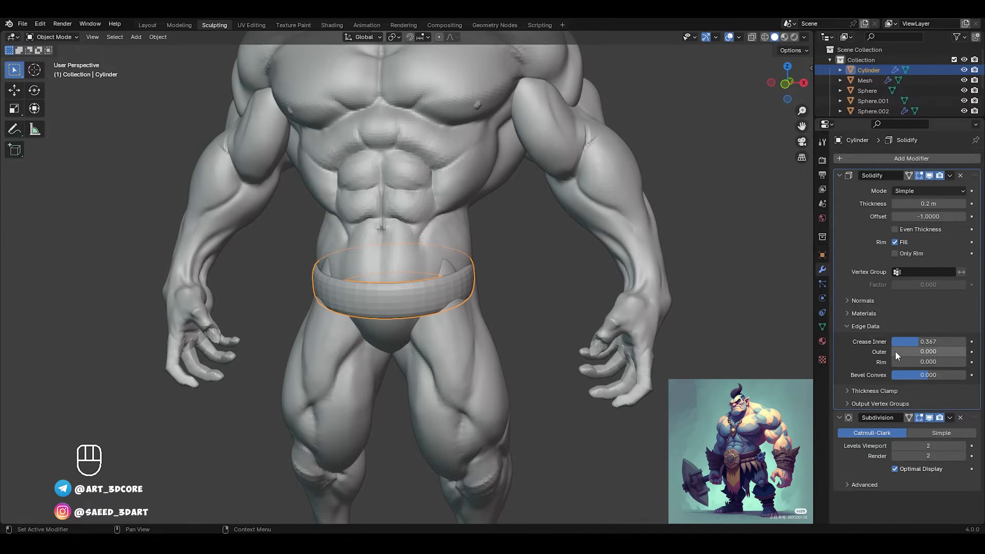
drag(896, 352, 920, 352)
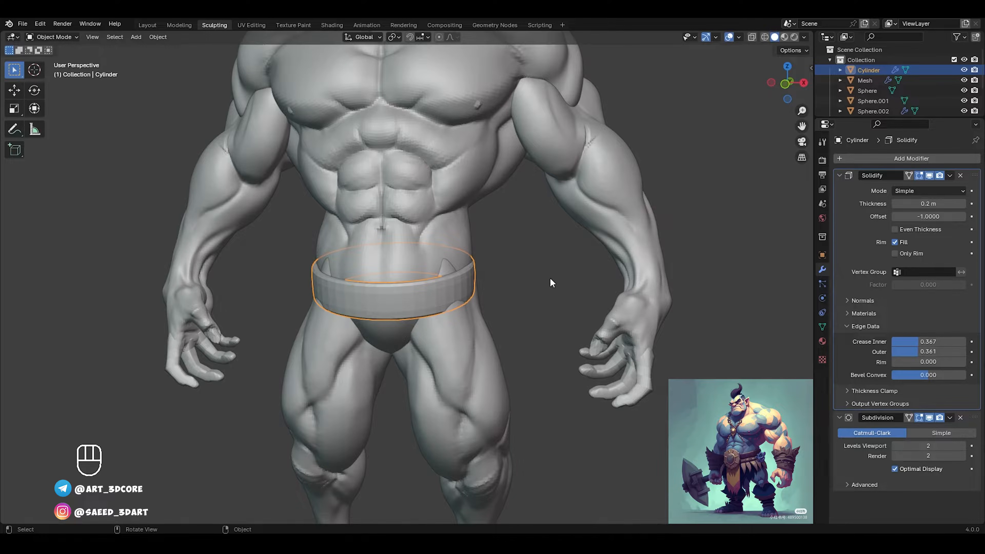
middle_drag(574, 303, 446, 275)
Step: Raise and slightly rescale the belt geometry on the hips, then shift it back about 0.084 m
key(Tab)
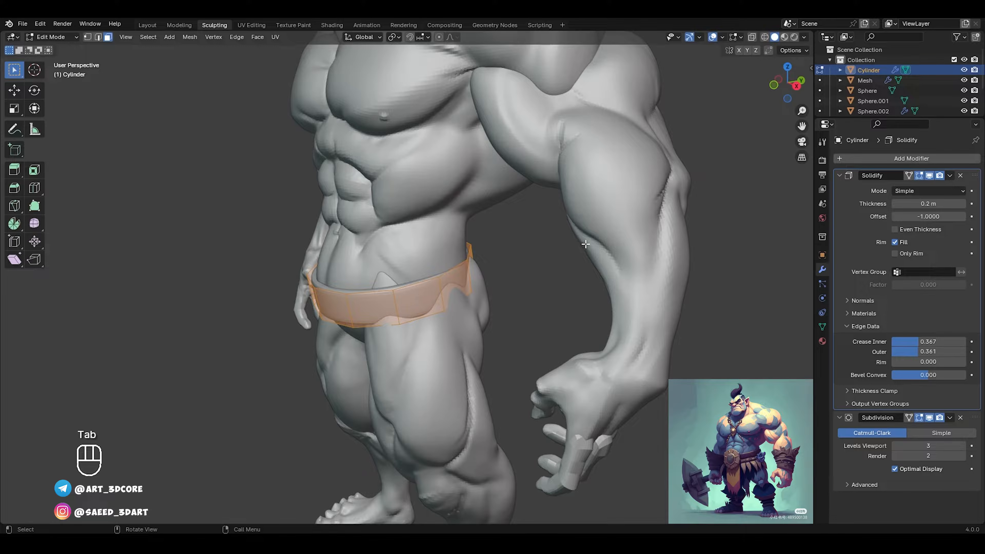
middle_drag(585, 244, 529, 264)
key(g)
key(s)
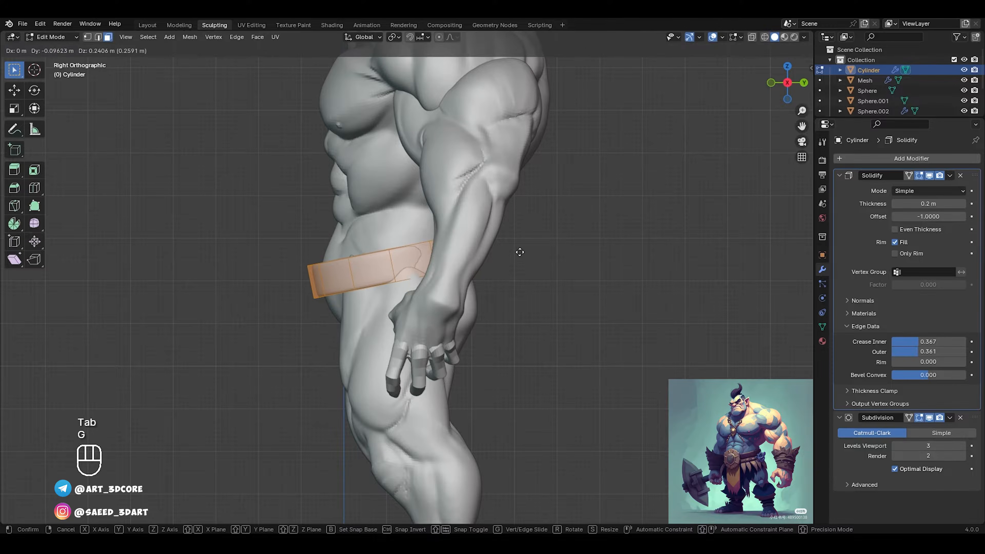
click(527, 247)
key(g)
click(547, 245)
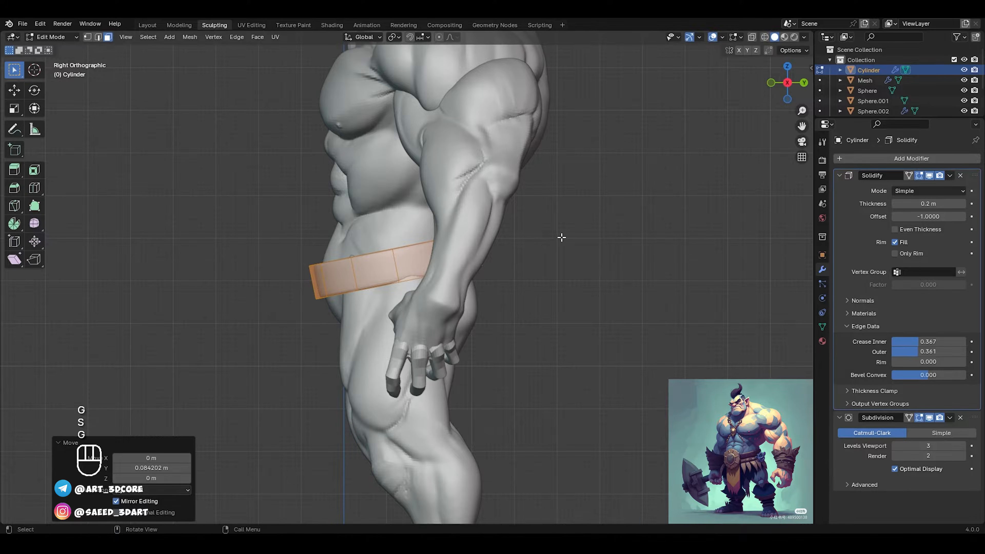
Step: Rotate the belt by about -4.66° in side view to match the slope of the hips
key(r)
click(562, 217)
key(KP_1)
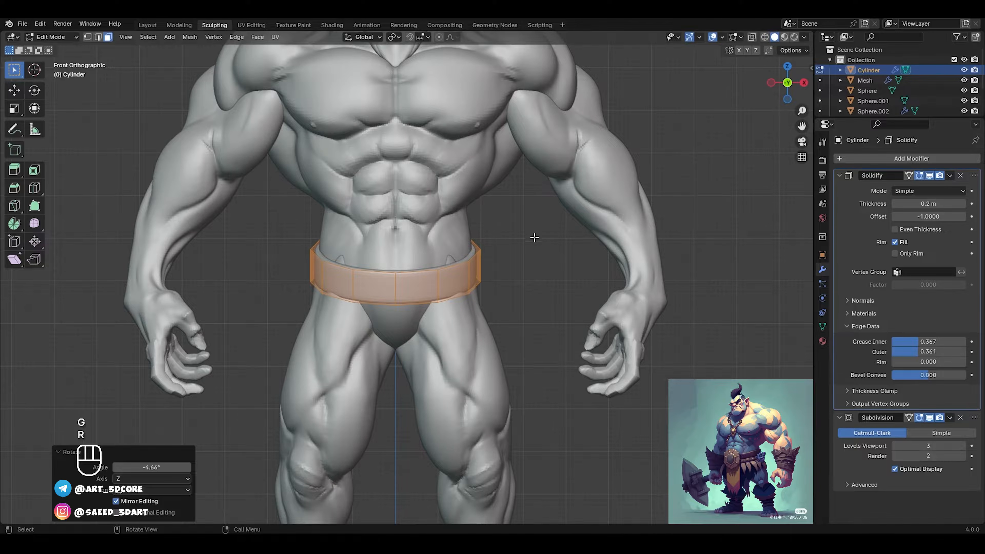
Step: Try to widen the belt by moving its lower edge loop down
key(ctrl+Tab)
key(Tab)
key(2)
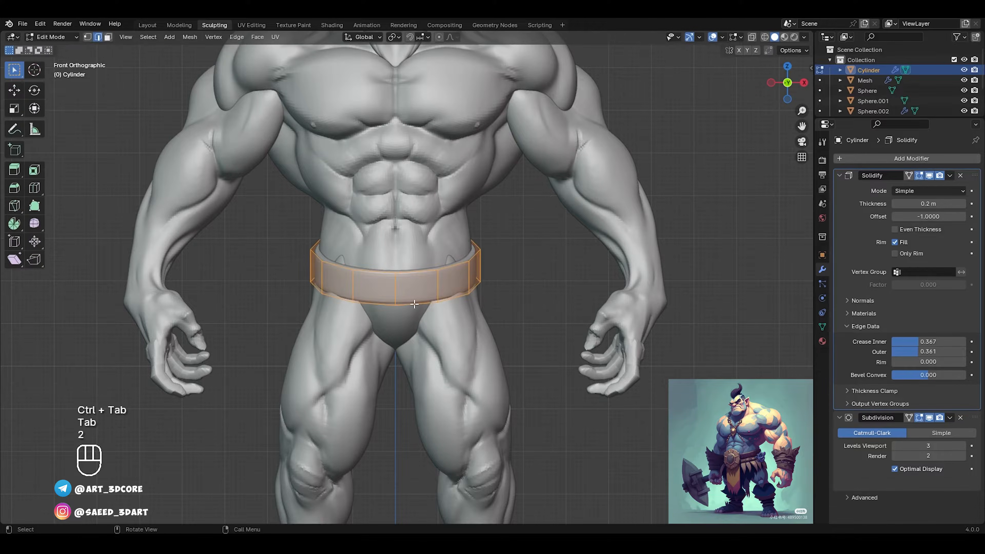
alt+middle_drag(414, 304, 551, 310)
key(g)
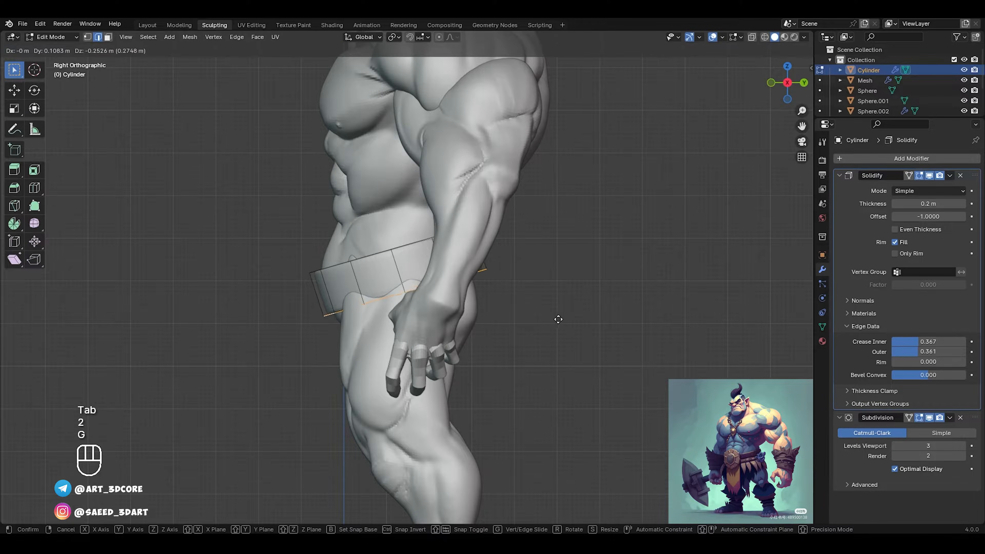
click(513, 302)
key(ctrl+z)
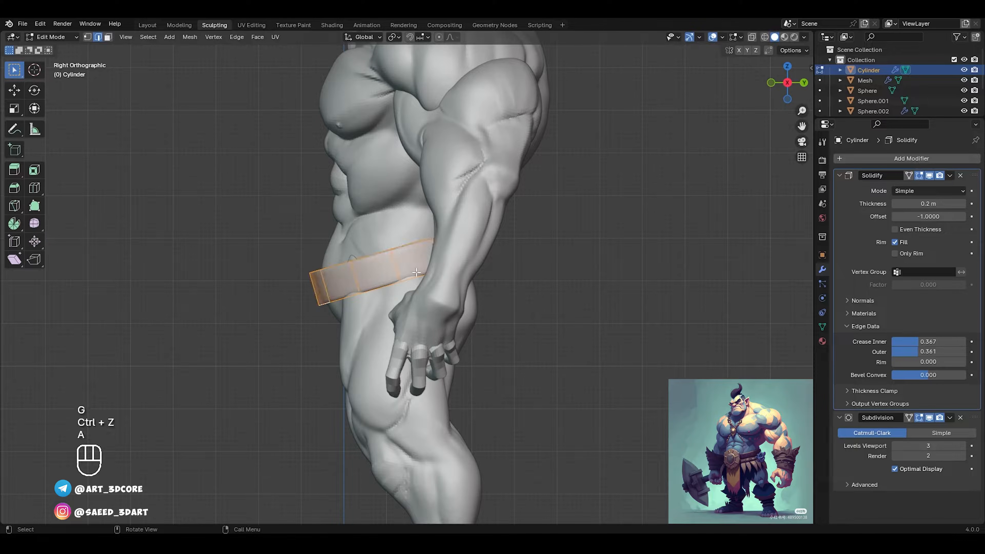
Step: Move the belt's upper edge loop up about 0.12 m to make the belt taller
key(g)
key(g)
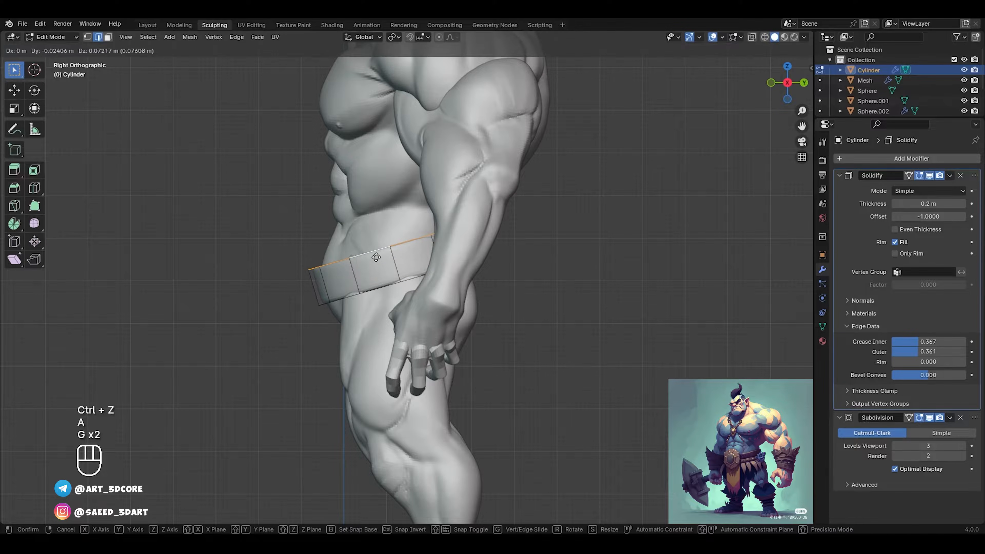
click(376, 255)
middle_drag(375, 255, 479, 264)
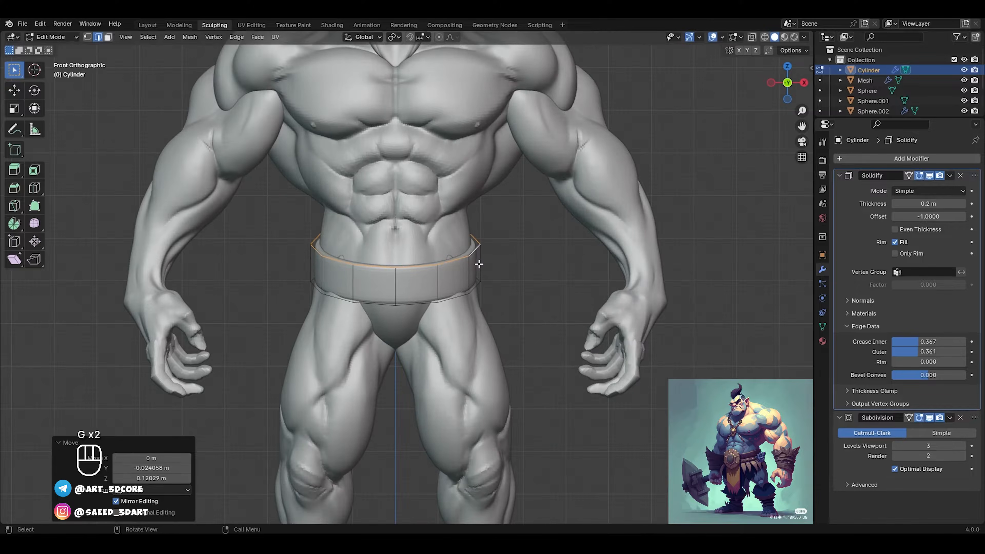
Step: Switch the belt to Sculpt Mode with the Grab brush at a radius of 281 px
ctrl+middle_drag(446, 306, 455, 274)
ctrl+middle_drag(428, 337, 439, 314)
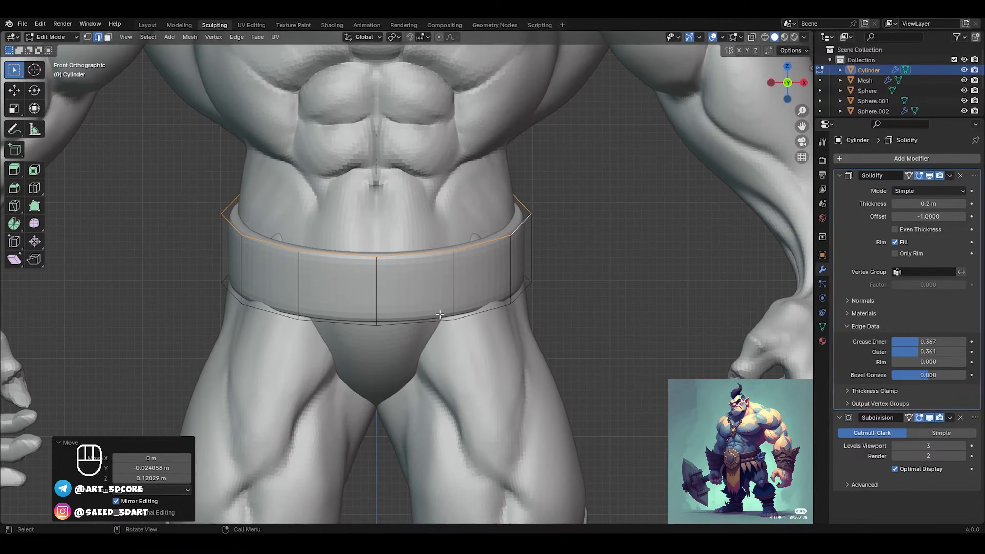
key(Tab)
key(ctrl+Tab)
click(484, 337)
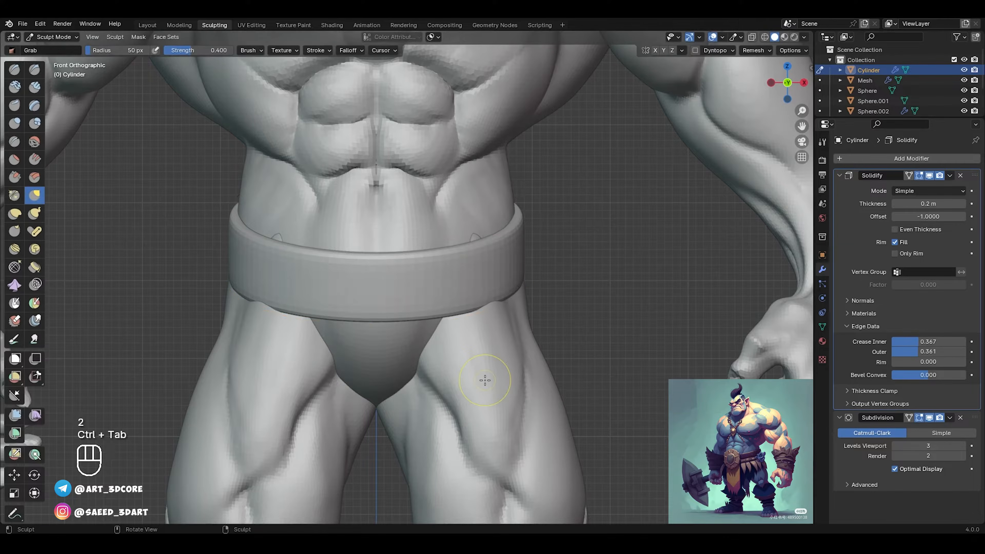
key(f)
click(556, 318)
Step: Undo a trial Grab stroke on the belt and enable sculpt symmetry along the X axis
drag(458, 299, 477, 311)
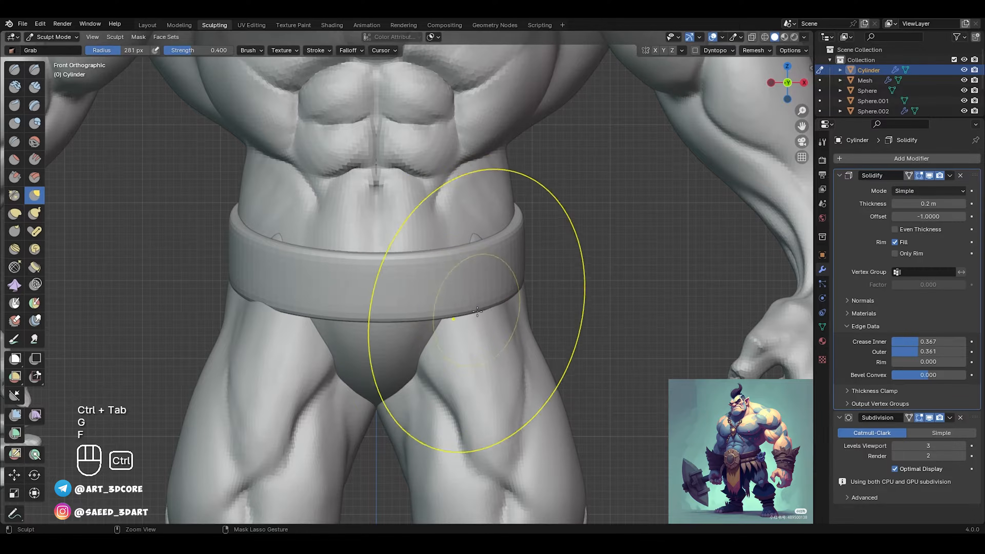
key(ctrl+z)
click(655, 50)
Step: Pull the side of the belt slightly outward at the hip with the Grab brush
ctrl+middle_drag(506, 330, 531, 313)
drag(532, 312, 538, 311)
alt+drag(508, 431, 480, 268)
Step: Set the Grab brush radius to 334 px and reshape the belt's side and lower edge around the hip
key(f)
click(411, 267)
mouse_move(373, 264)
alt+mouse_down()
mouse_move(371, 354)
mouse_move(451, 410)
mouse_move(474, 278)
mouse_move(477, 308)
mouse_move(510, 290)
mouse_move(539, 303)
mouse_move(520, 286)
alt+mouse_up()
drag(519, 296, 514, 286)
middle_drag(515, 287, 539, 237)
drag(545, 378, 558, 373)
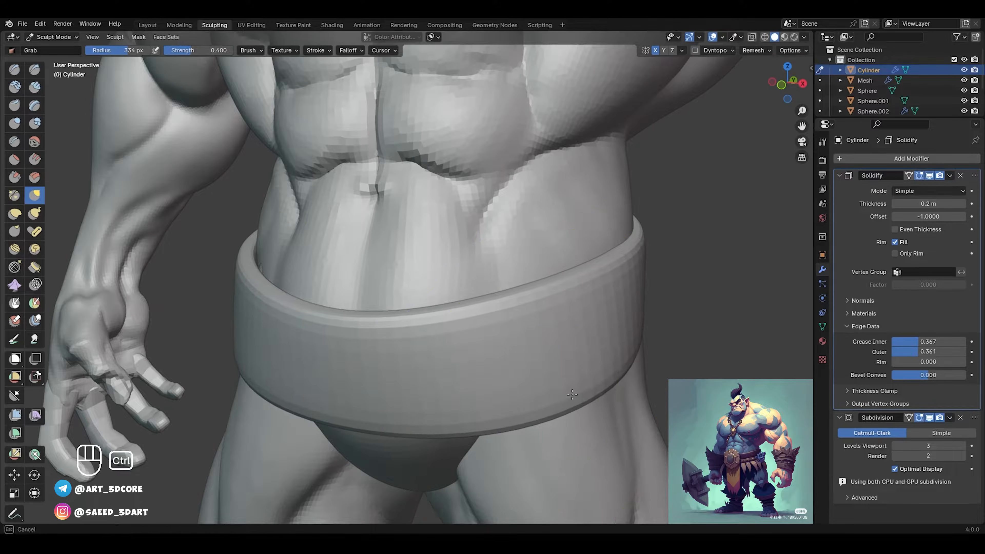
Step: Set the Grab brush radius to 263 px and shape the belt's front and back around the waist
middle_drag(559, 373, 539, 351)
key(f)
click(487, 341)
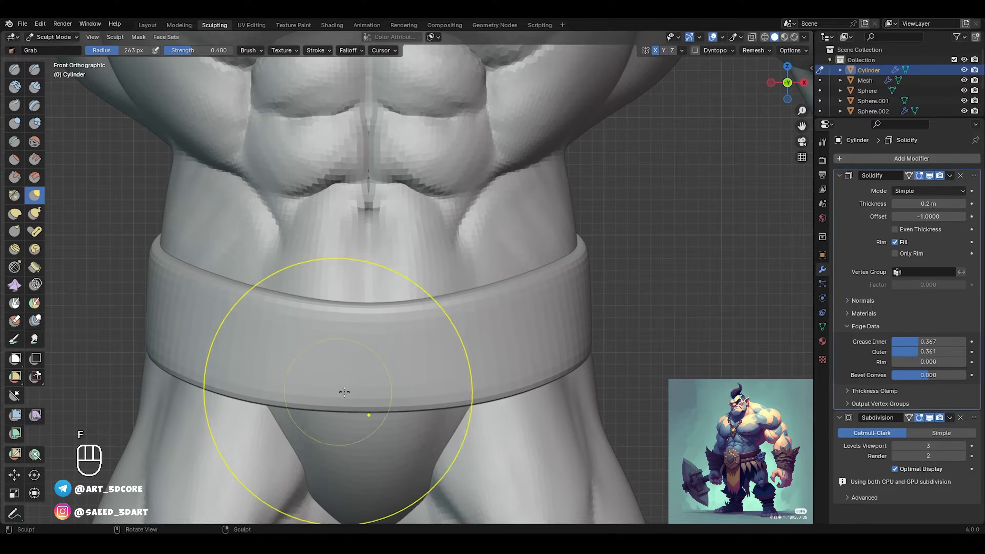
mouse_move(475, 259)
alt+middle_down()
mouse_move(456, 312)
mouse_move(428, 307)
mouse_move(426, 373)
mouse_move(402, 373)
alt+middle_up()
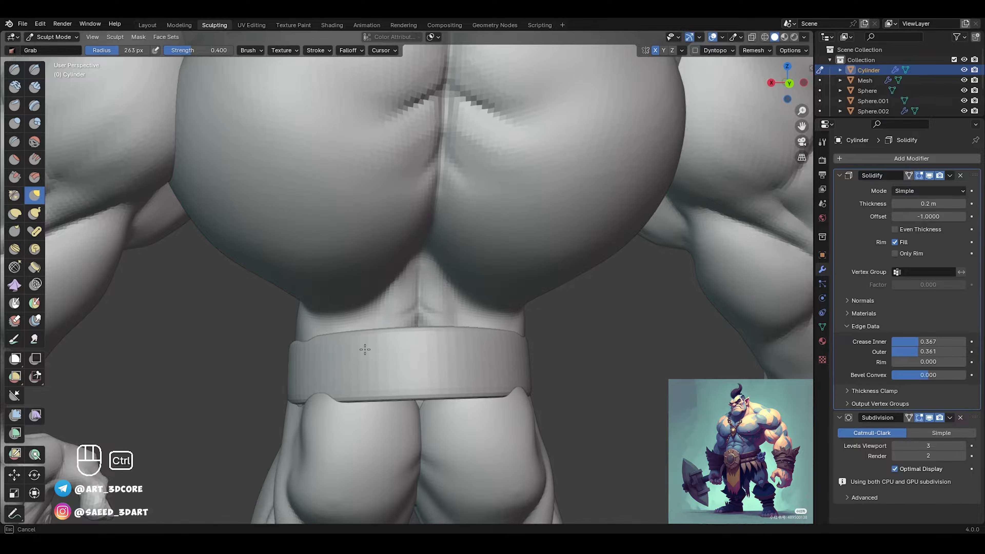
mouse_move(441, 391)
ctrl+mouse_down()
mouse_move(464, 431)
mouse_move(457, 418)
ctrl+mouse_up()
mouse_move(394, 369)
alt+mouse_down()
mouse_move(424, 369)
mouse_move(424, 359)
alt+mouse_up()
ctrl+drag(343, 331, 382, 327)
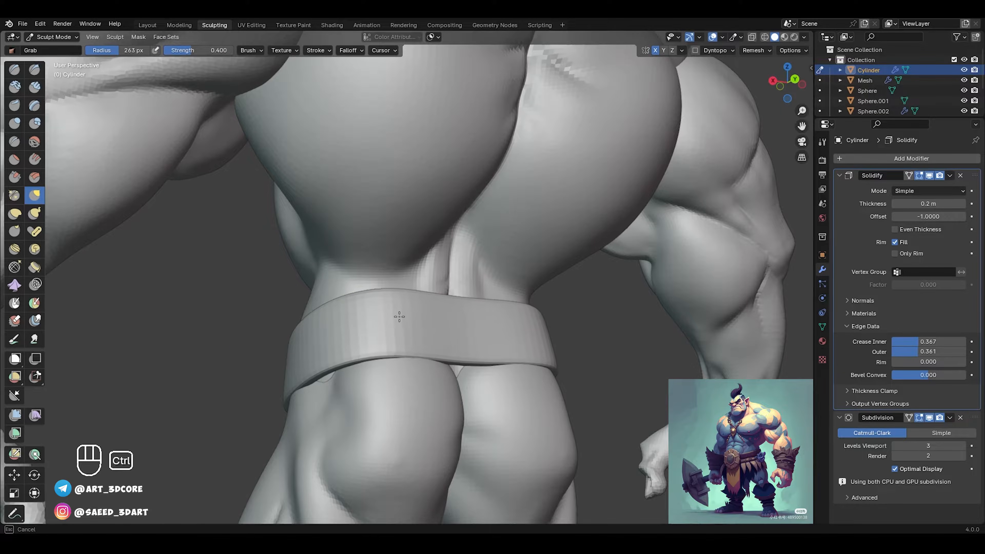
mouse_move(412, 296)
alt+middle_down()
mouse_move(415, 325)
mouse_move(459, 321)
mouse_move(396, 316)
mouse_move(393, 262)
mouse_move(381, 310)
mouse_move(528, 325)
mouse_move(499, 369)
mouse_move(475, 330)
alt+middle_up()
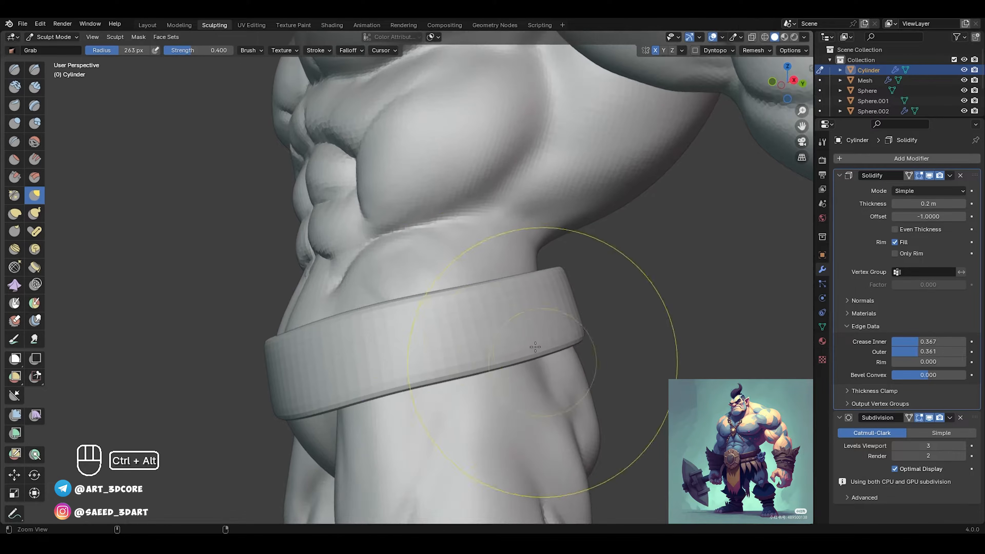
Step: Set the Grab brush radius to 242 px and adjust the belt's side around the hip
ctrl+alt+middle_drag(534, 361, 504, 379)
key(f)
click(437, 376)
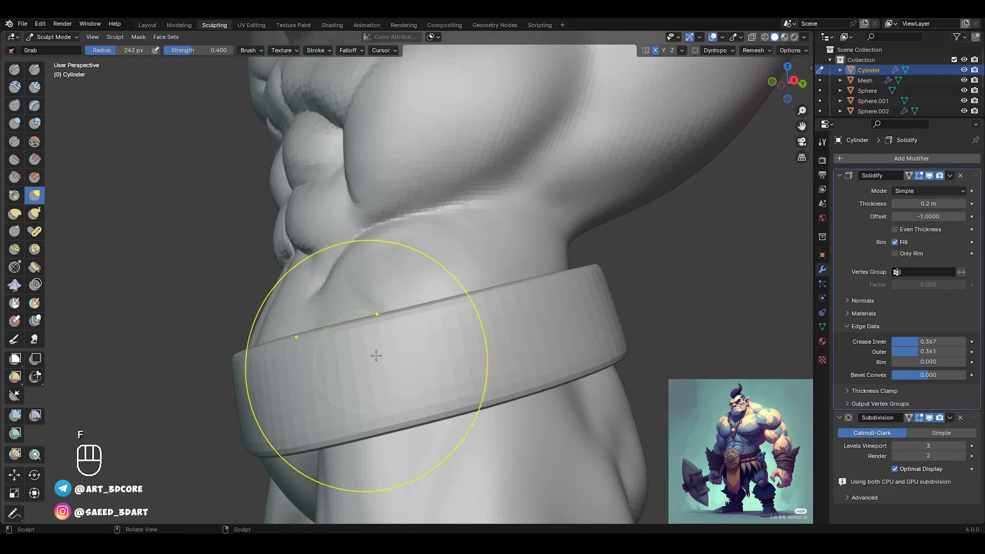
alt+middle_drag(376, 356, 410, 381)
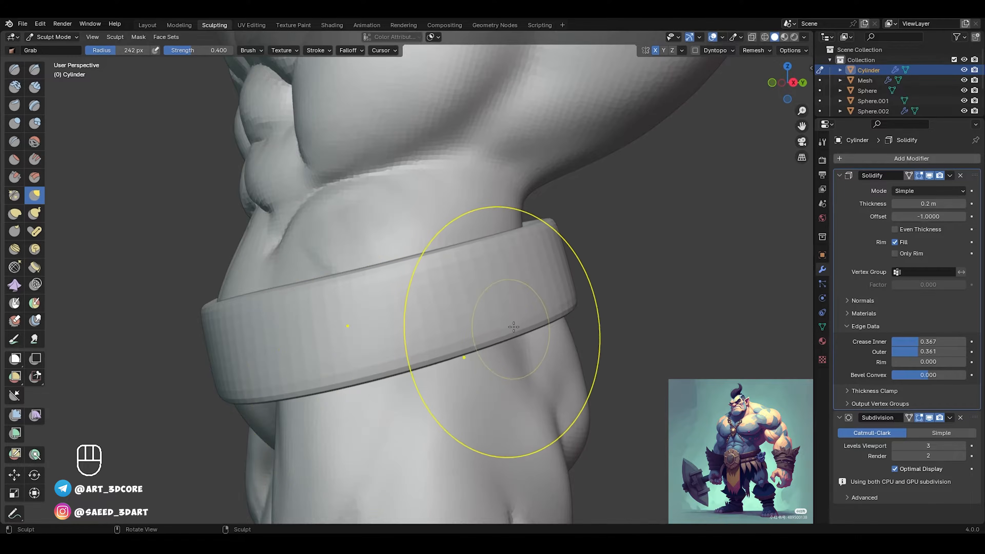
mouse_move(471, 311)
alt+middle_down()
mouse_move(499, 317)
mouse_move(585, 268)
mouse_move(518, 276)
mouse_move(455, 244)
mouse_move(529, 298)
mouse_move(395, 259)
mouse_move(455, 280)
mouse_move(440, 326)
mouse_move(411, 360)
mouse_move(424, 292)
mouse_move(406, 321)
mouse_move(418, 244)
alt+middle_up()
Step: Set the Grab brush radius to 162 px and refine the belt's fit around the front of the waist
key(f)
click(418, 298)
alt+drag(370, 258, 604, 254)
ctrl+alt+drag(477, 233, 317, 310)
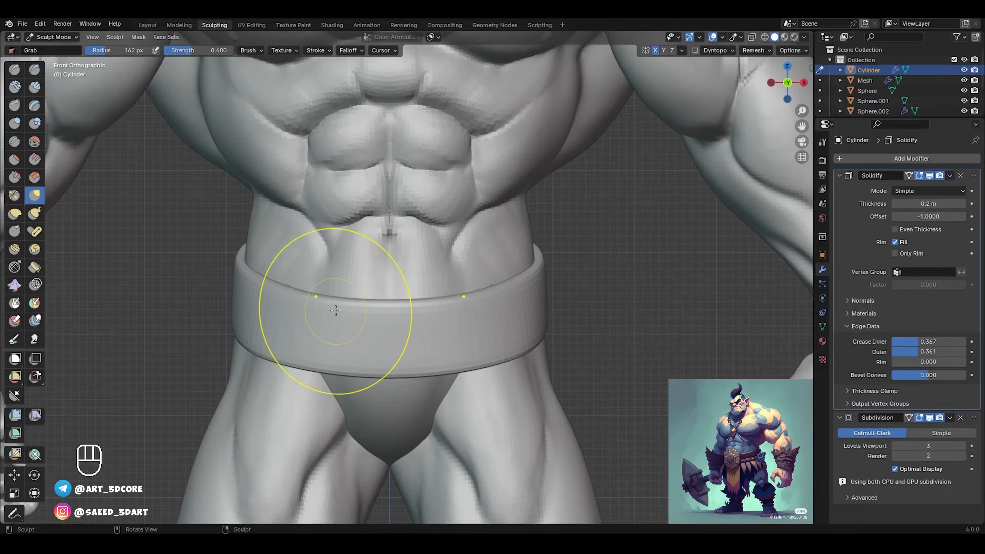
ctrl+alt+drag(430, 256, 378, 361)
alt+drag(364, 306, 412, 331)
mouse_move(476, 293)
ctrl+alt+mouse_down()
mouse_move(465, 282)
mouse_move(489, 259)
mouse_move(605, 255)
ctrl+alt+mouse_up()
Step: Leave Sculpt Mode, duplicate the belt in place and apply the copy's Solidify and Subdivision modifiers
key(ctrl+Tab)
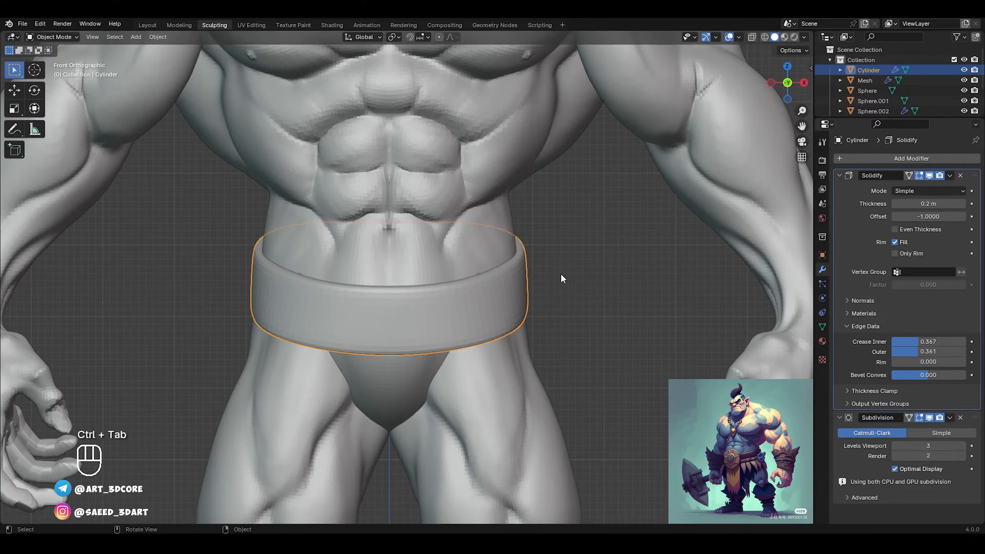
key(Tab)
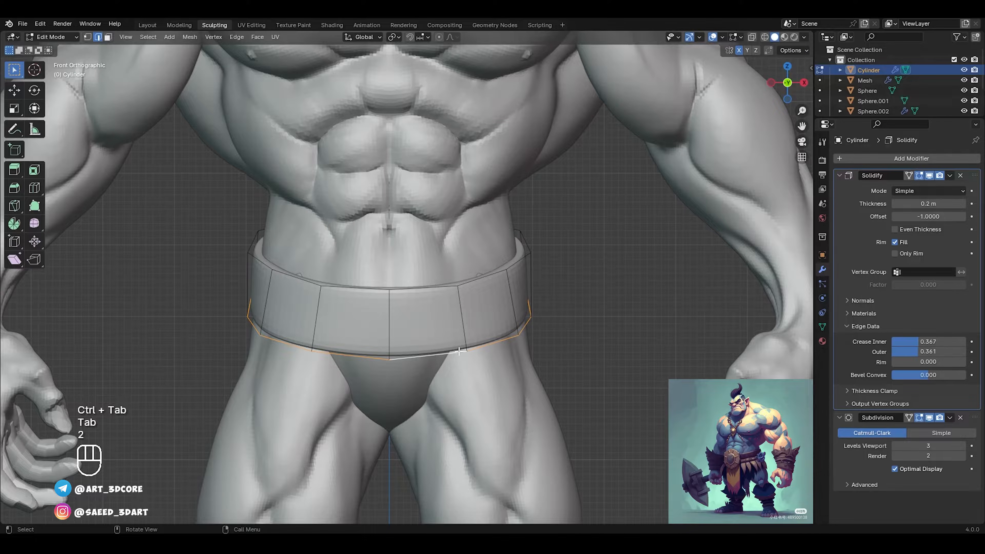
key(ctrl+Tab)
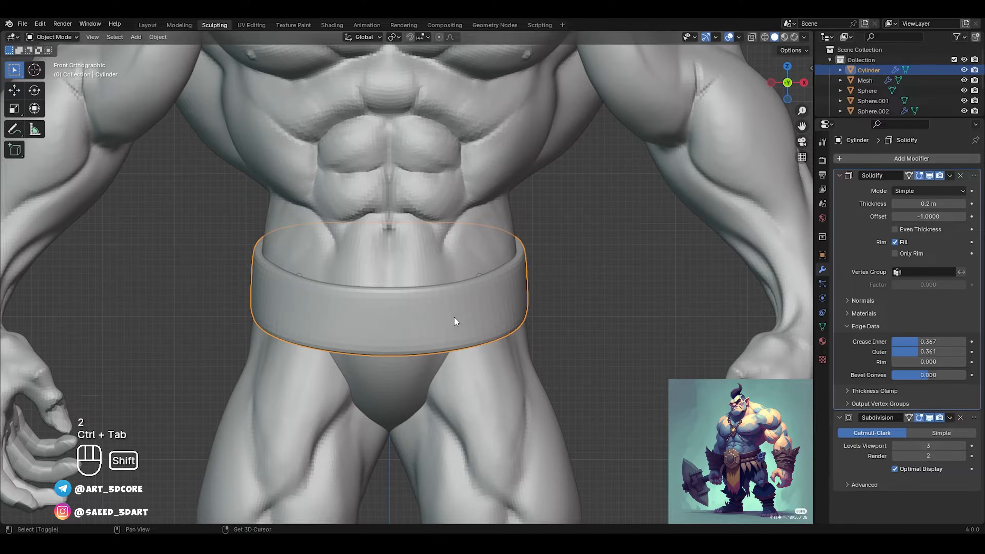
key(shift+d)
right_click(542, 334)
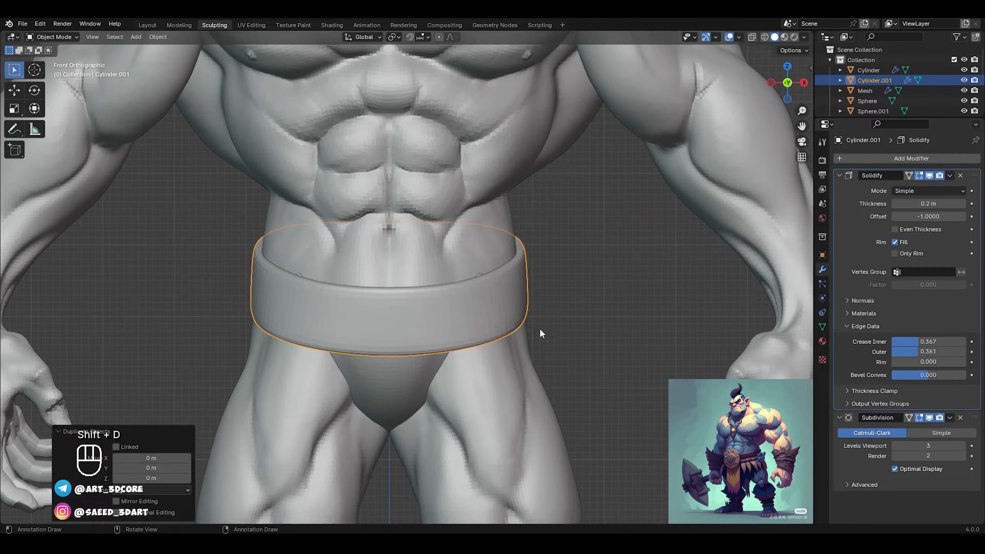
key(ctrl+a)
key(ctrl+a)
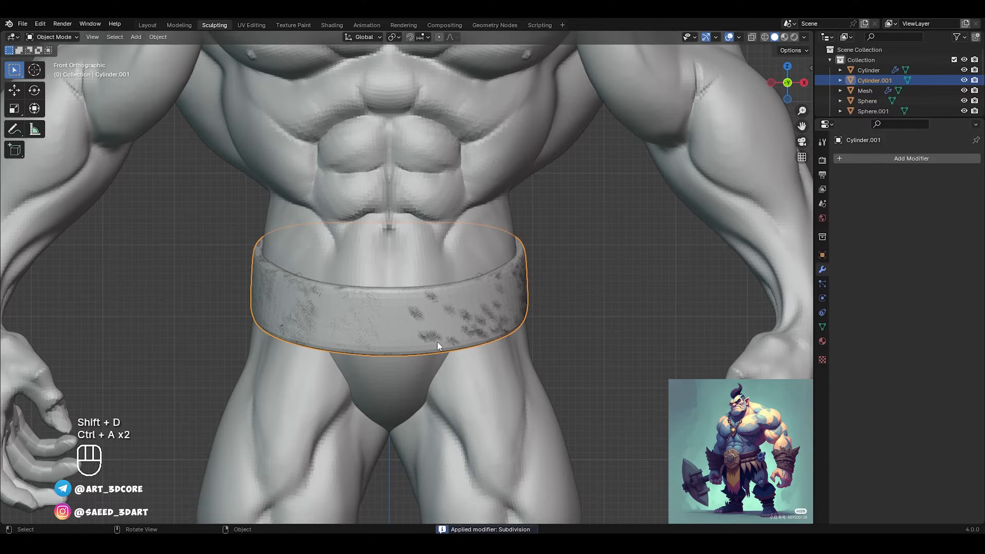
Step: Separate a copy of the duplicate belt's lower edge loop as its own object and delete the duplicate belt
key(Tab)
middle_drag(453, 363, 464, 252)
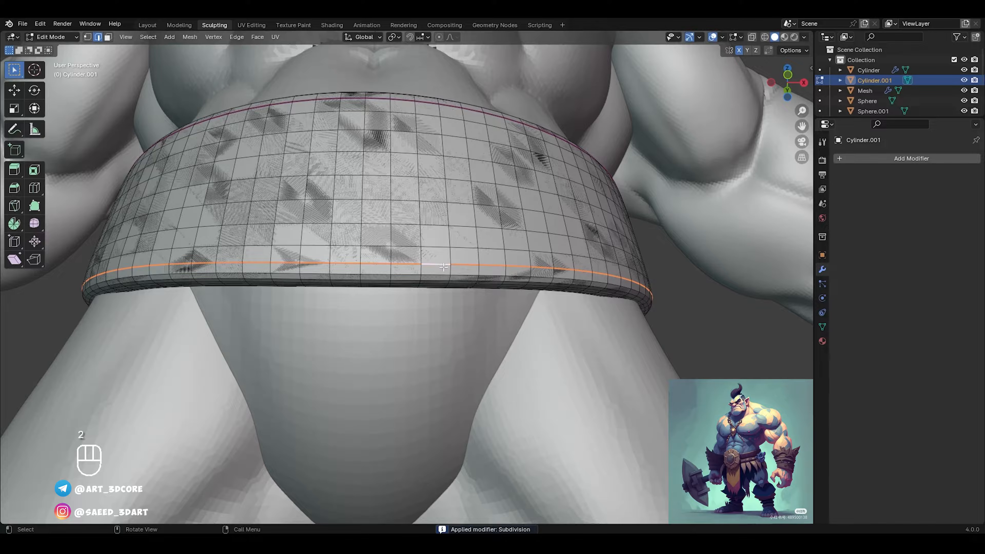
key(shift+d)
click(575, 305)
key(p)
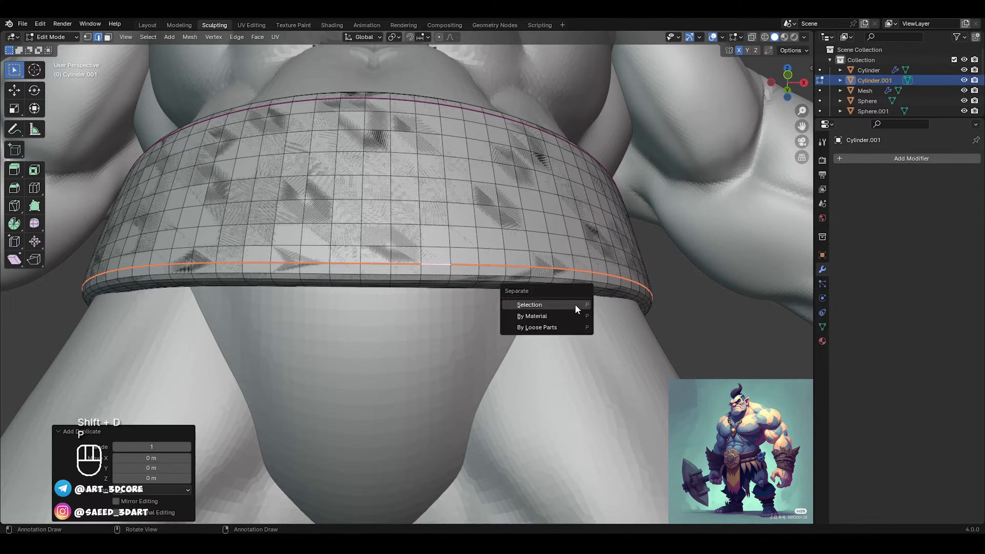
click(575, 304)
key(ctrl+Tab)
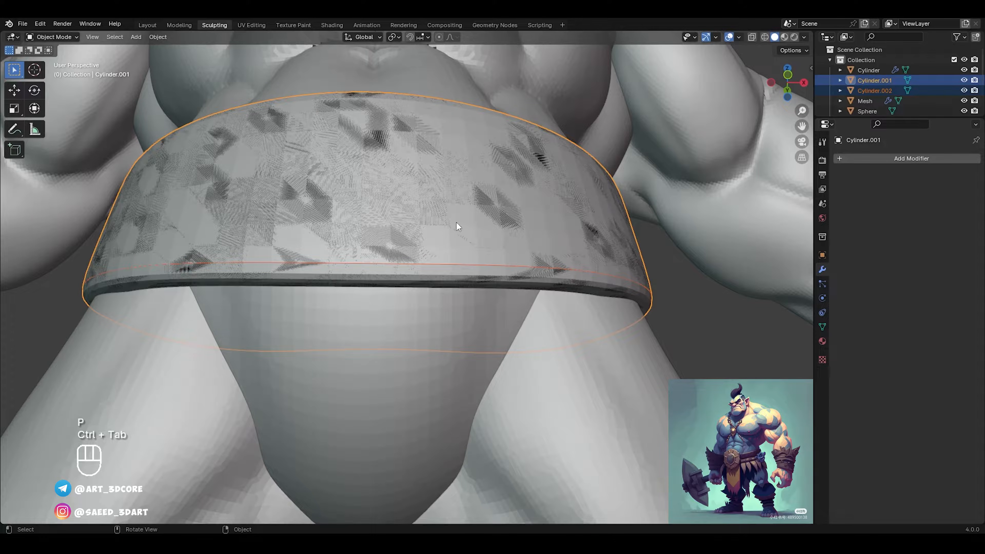
key(x)
click(450, 212)
Step: Convert the separated edge loop to a curve and give it a round bevel with a depth of 0.16 m
click(449, 265)
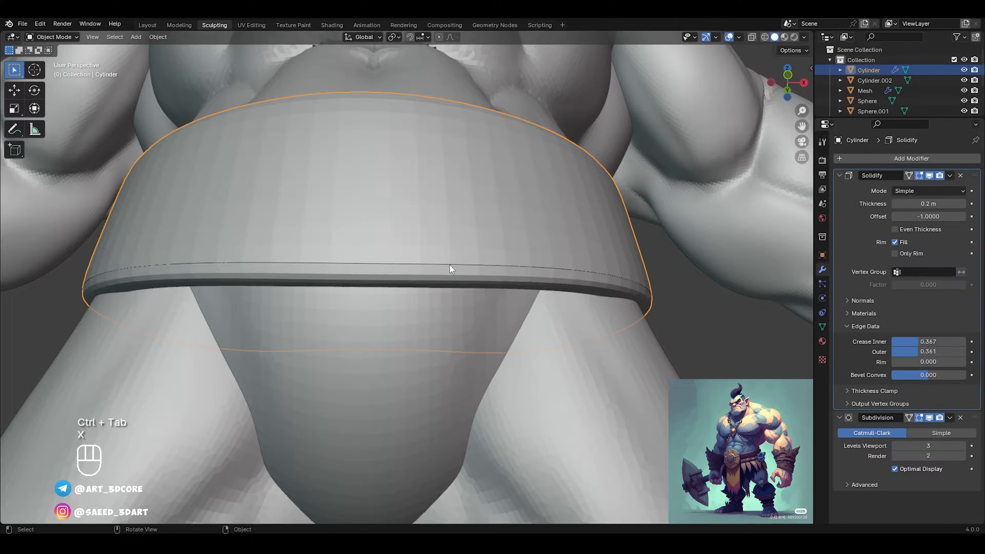
click(449, 265)
right_click(450, 265)
mouse_move(433, 303)
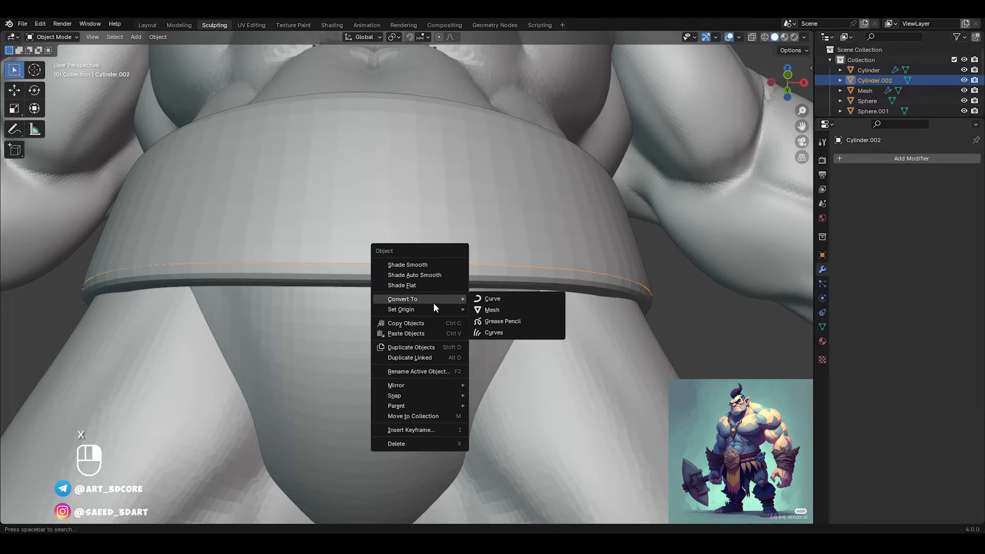
click(498, 291)
click(823, 312)
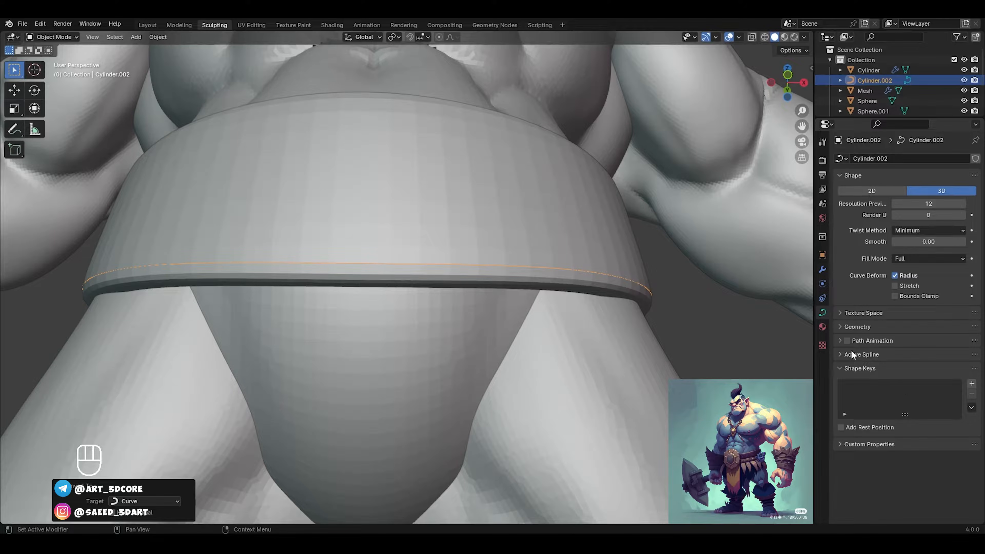
click(866, 329)
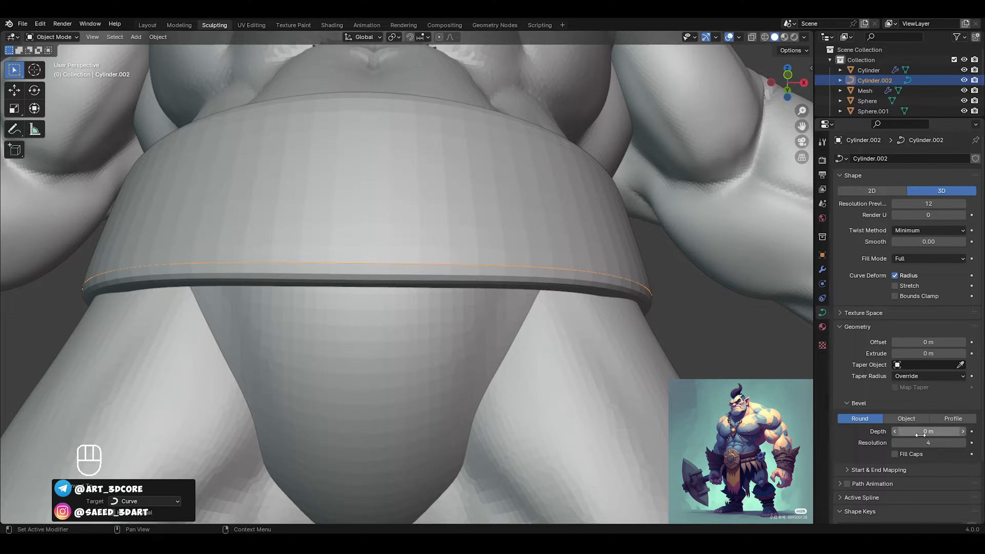
drag(927, 432, 955, 431)
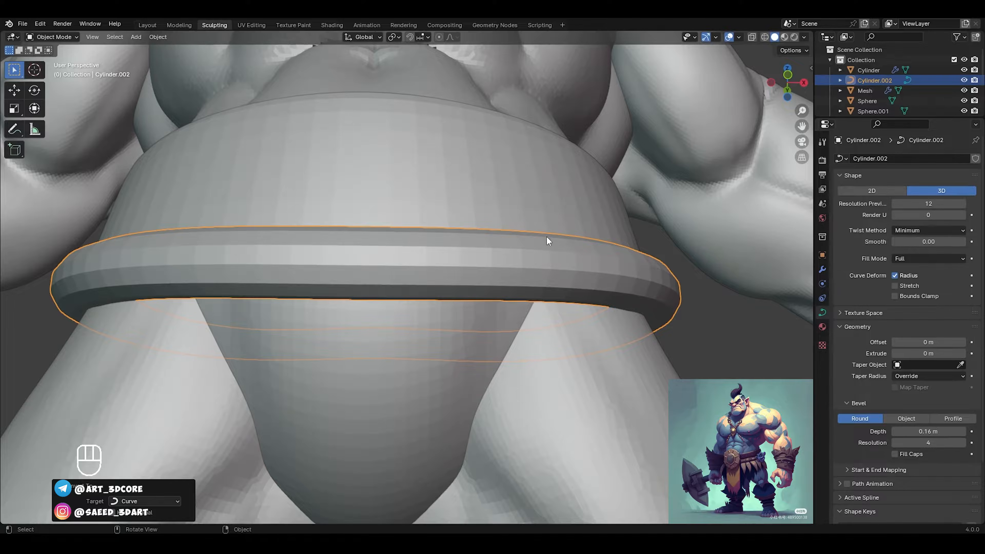
Step: Try the Profile and Object bevel types on the trim curve and return it to Round
ctrl+middle_drag(546, 236, 528, 286)
click(553, 306)
click(492, 342)
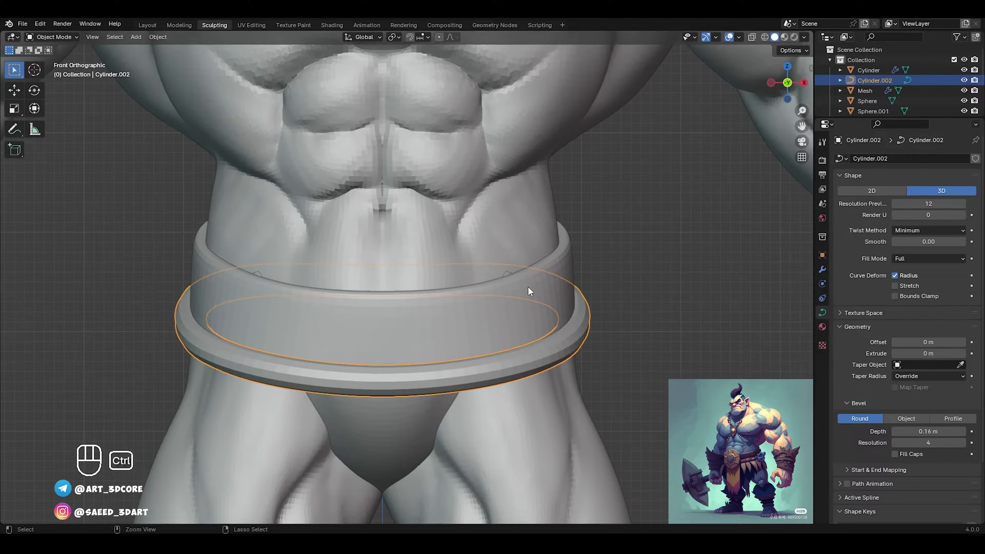
click(943, 418)
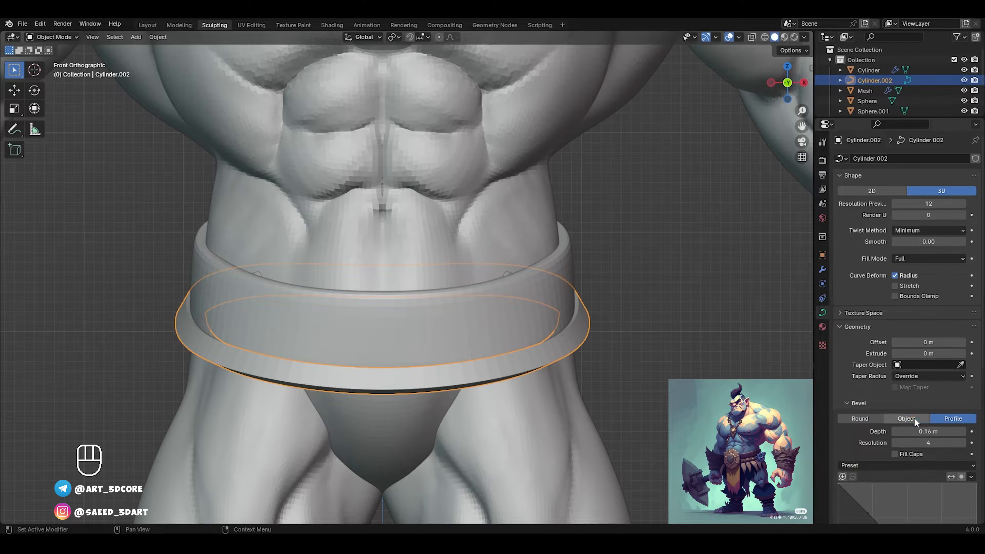
click(905, 419)
click(877, 418)
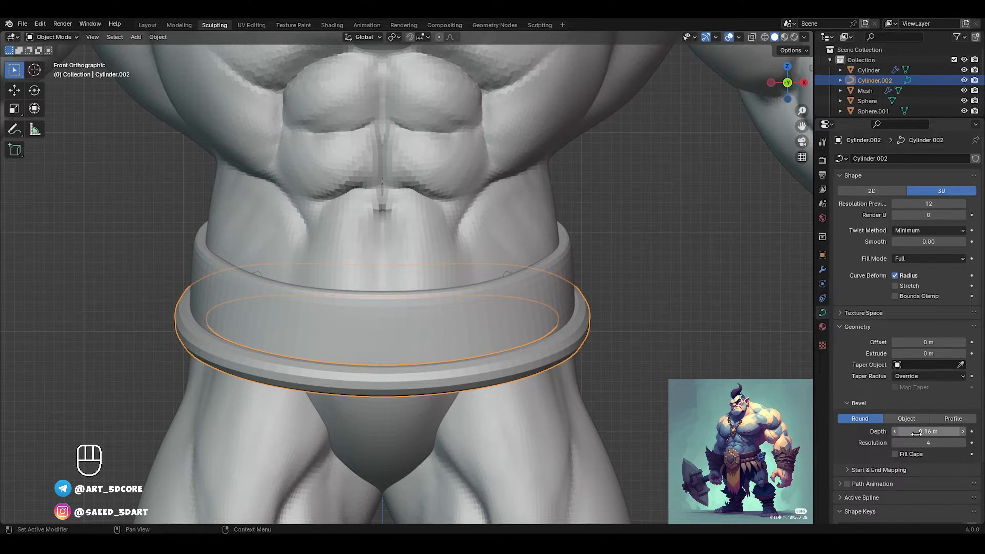
Step: Set the trim curve's bevel depth to 0.23 m and scale all its control points around the belt
drag(916, 433, 938, 434)
key(Tab)
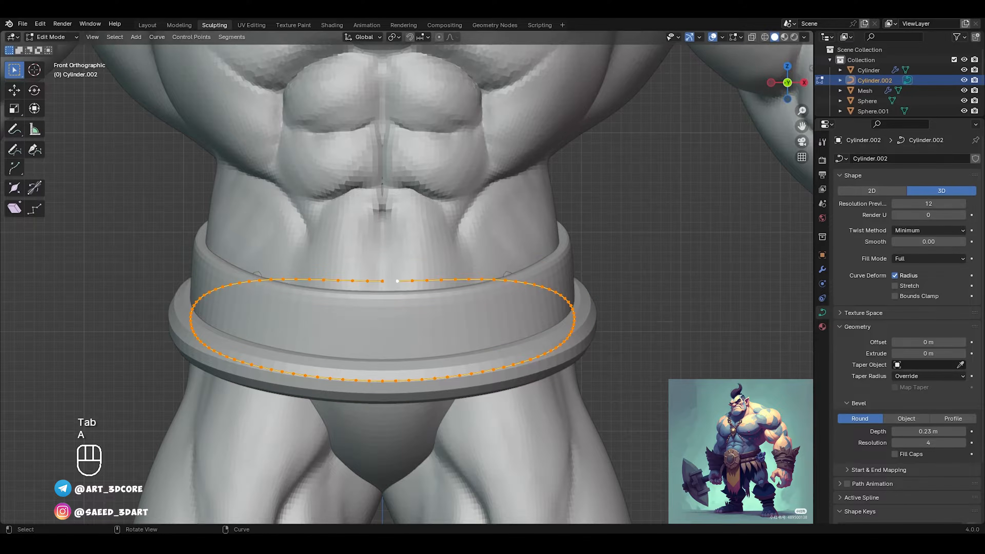
key(s)
click(669, 314)
key(ctrl+Tab)
click(630, 311)
ctrl+middle_drag(630, 311, 490, 221)
Step: Flatten the trim into a band by setting its extrusion to 0.104 m and its bevel depth to 0.166 m
ctrl+middle_drag(552, 319, 457, 371)
click(457, 370)
drag(927, 353, 946, 352)
drag(927, 431, 909, 431)
shift+drag(927, 350, 948, 351)
click(619, 321)
Step: Add an edge loop around the main belt mesh just below its upper edge
ctrl+middle_drag(408, 256, 479, 211)
click(478, 210)
key(Tab)
shift+middle_drag(451, 167, 450, 236)
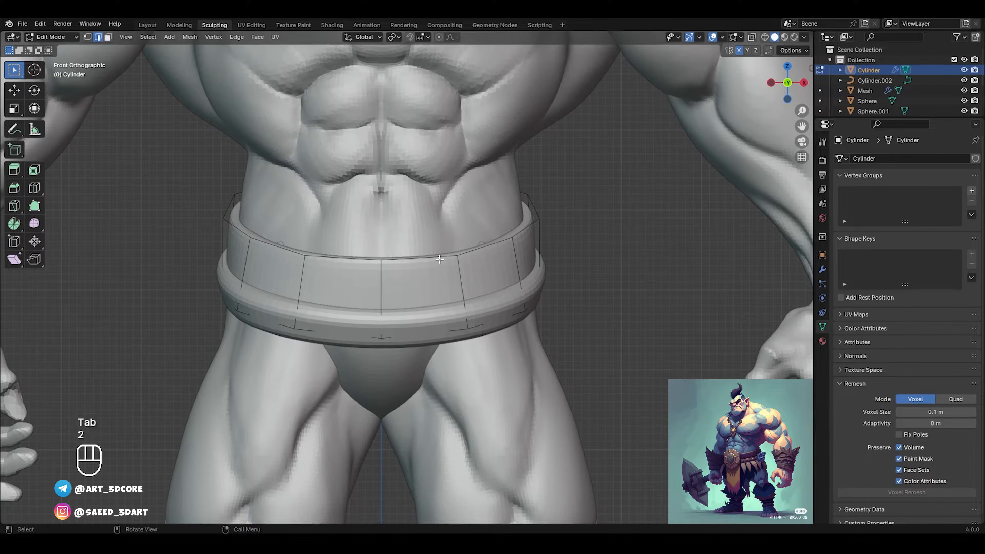
key(ctrl+f)
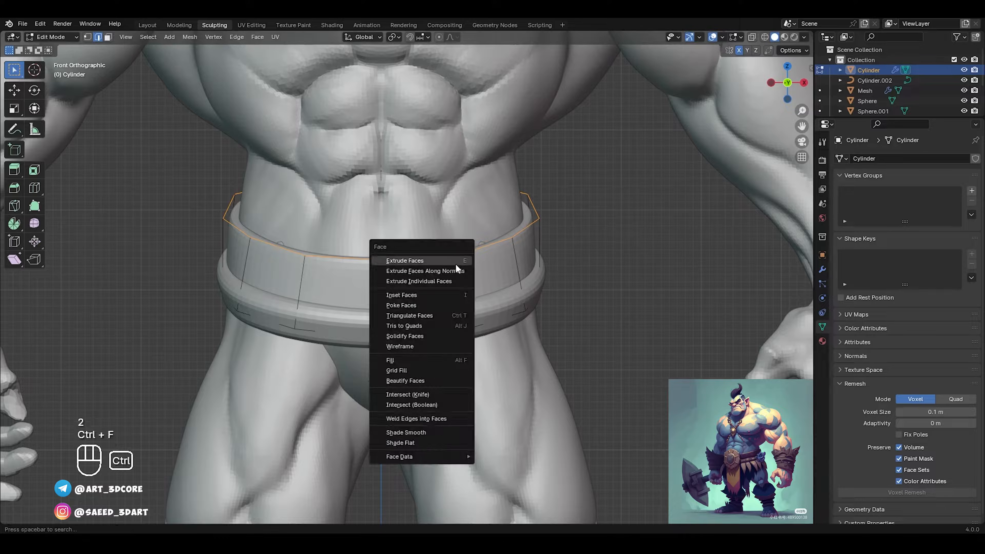
key(ctrl+r)
click(469, 279)
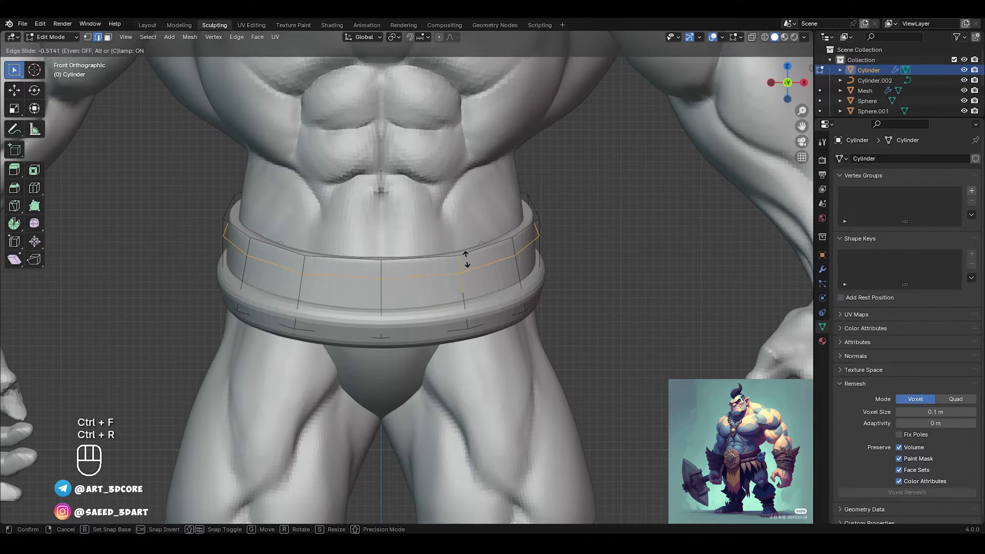
click(467, 258)
Step: Flare the belt's upper rim by scaling its top edge loop to 1.063 and return to Object Mode
key(2)
click(450, 254)
key(s)
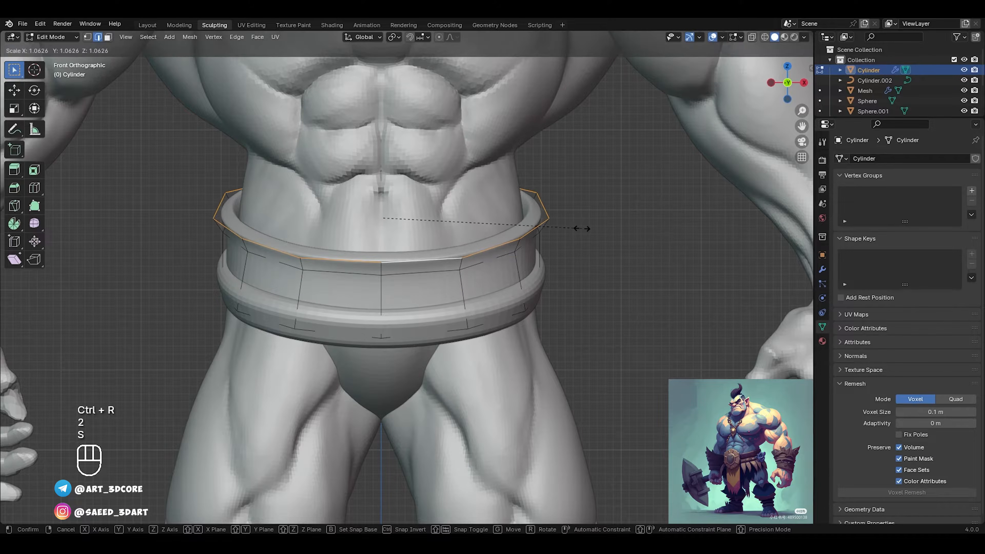
click(586, 232)
key(ctrl+Tab)
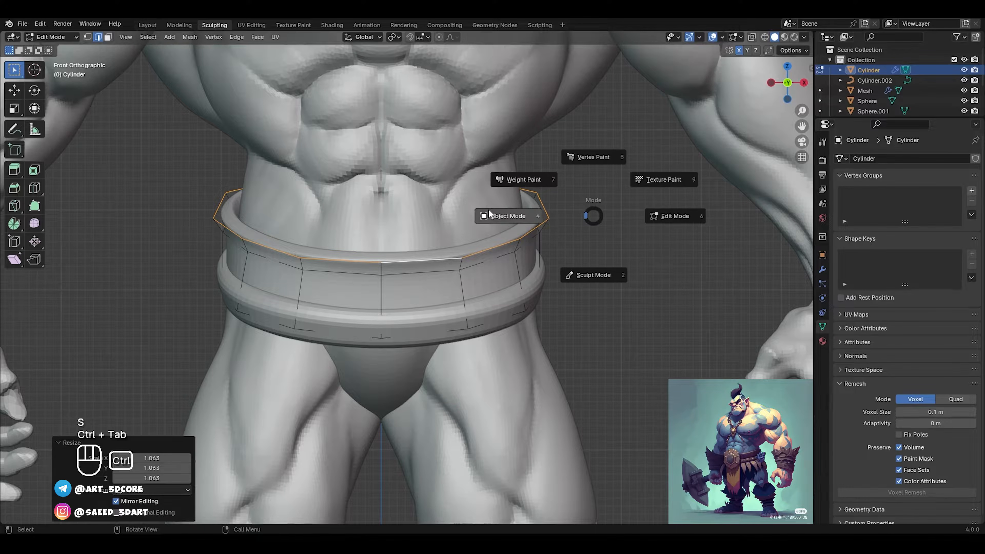
click(488, 216)
click(600, 246)
Step: Shift the trim curve's front control point slightly in the side view using proportional editing, and return to Object Mode with nothing selected
ctrl+middle_drag(600, 246, 433, 300)
scroll(433, 298, up, 5)
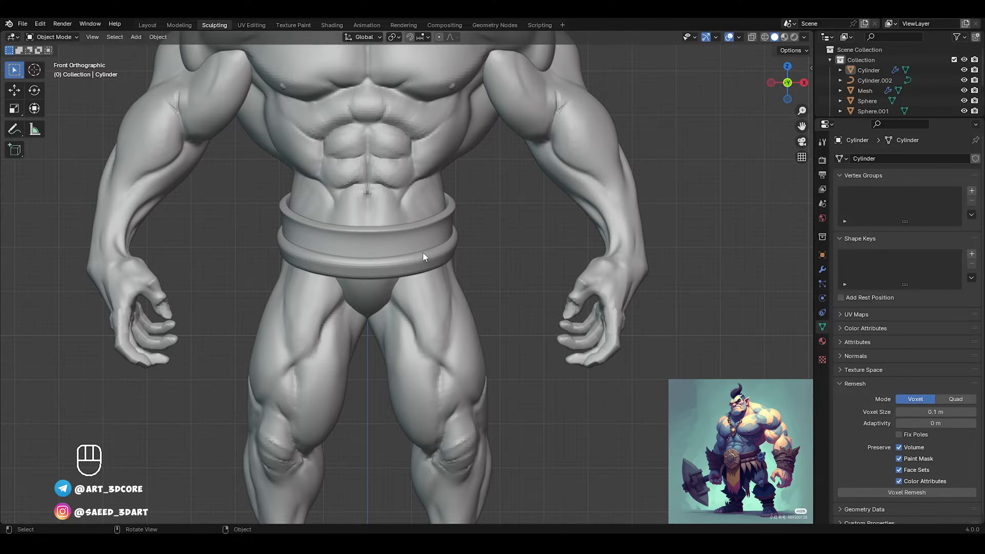
mouse_move(422, 255)
ctrl+middle_down()
mouse_move(395, 267)
mouse_move(413, 284)
mouse_move(427, 248)
ctrl+middle_up()
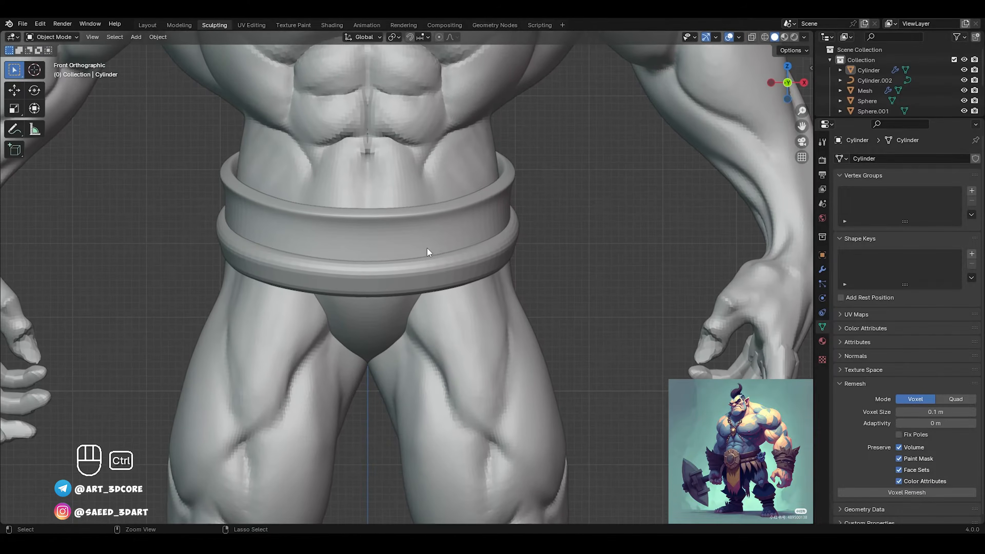
shift+middle_drag(391, 287, 398, 264)
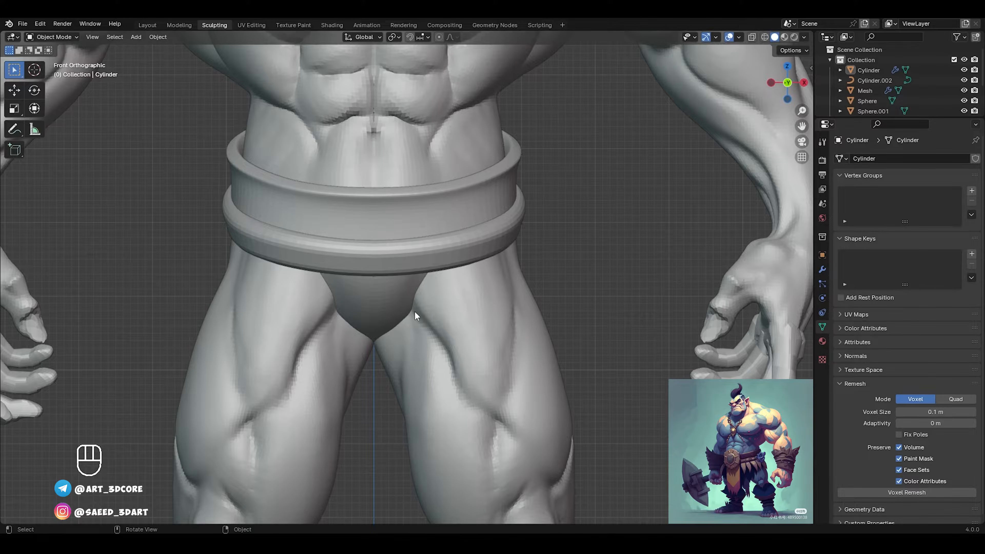
middle_drag(414, 318, 383, 148)
click(380, 180)
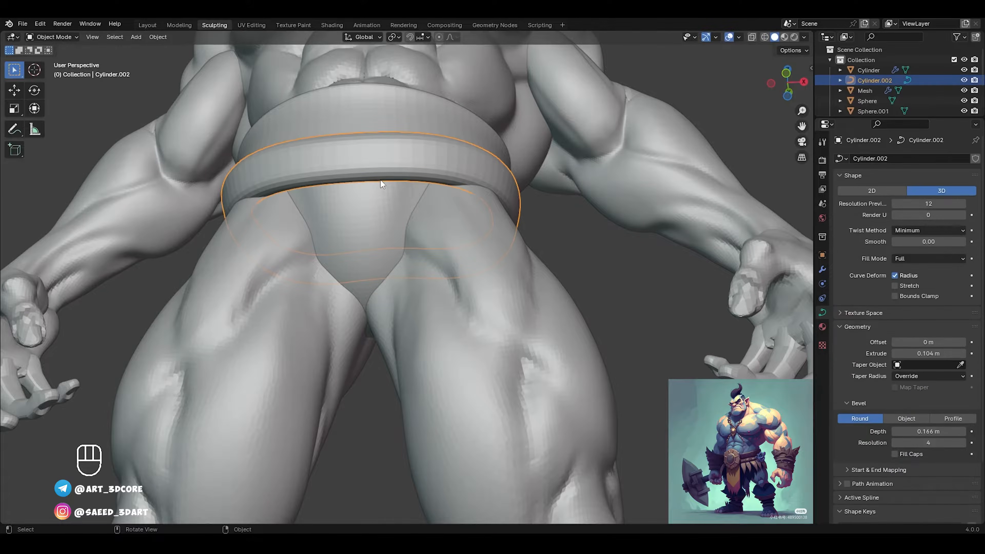
key(Tab)
key(KP_3)
click(263, 270)
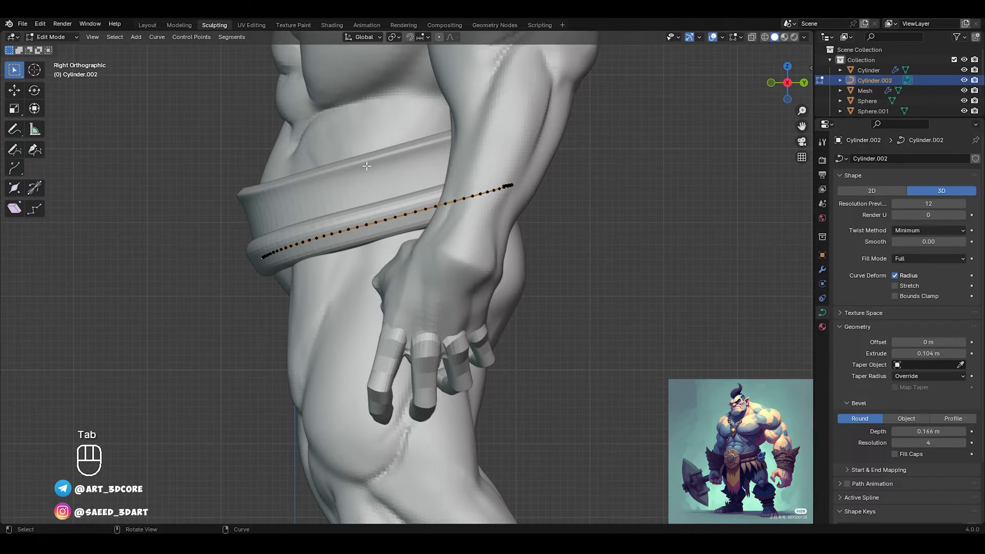
key(g)
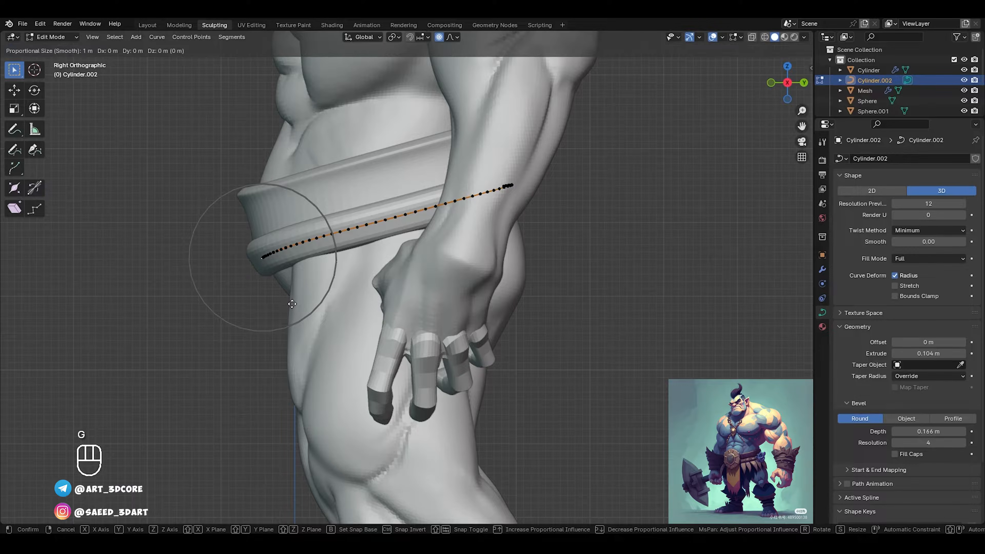
click(290, 304)
alt+middle_drag(291, 303, 375, 300)
key(ctrl+Tab)
click(515, 307)
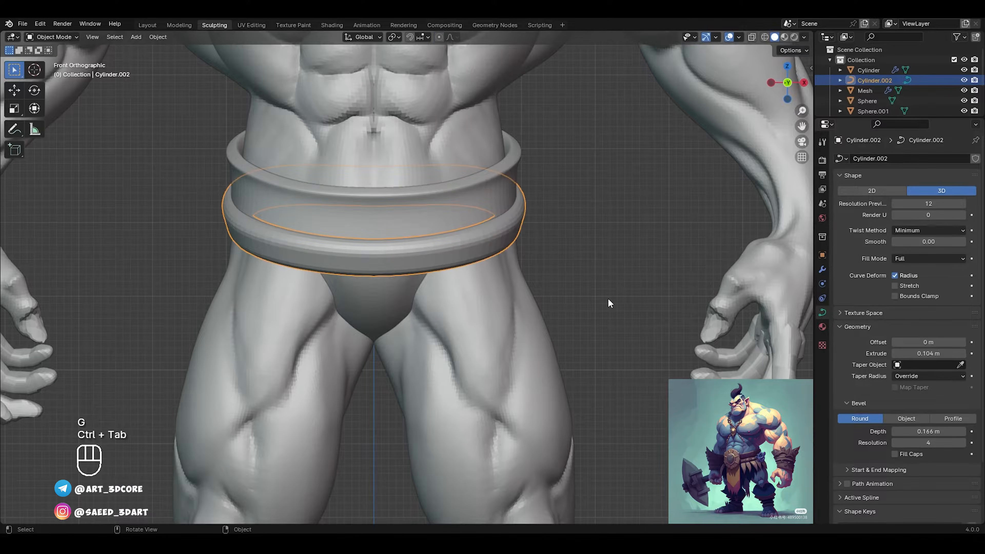
click(608, 298)
Step: Add a mesh cylinder to the scene for the belt buckle and enter its Edit Mode
shift+middle_drag(551, 252, 530, 235)
scroll(551, 239, down, 3)
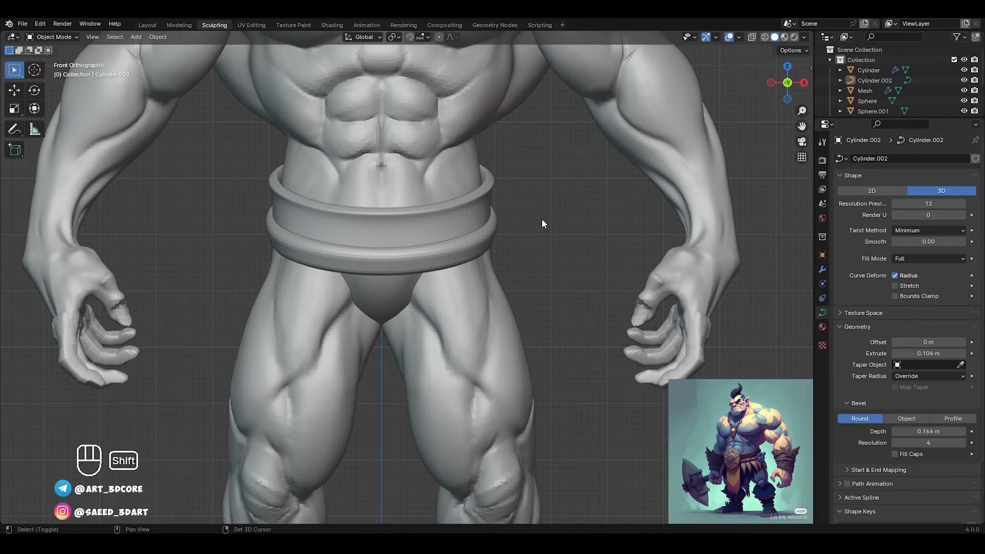
key(shift+a)
mouse_move(542, 219)
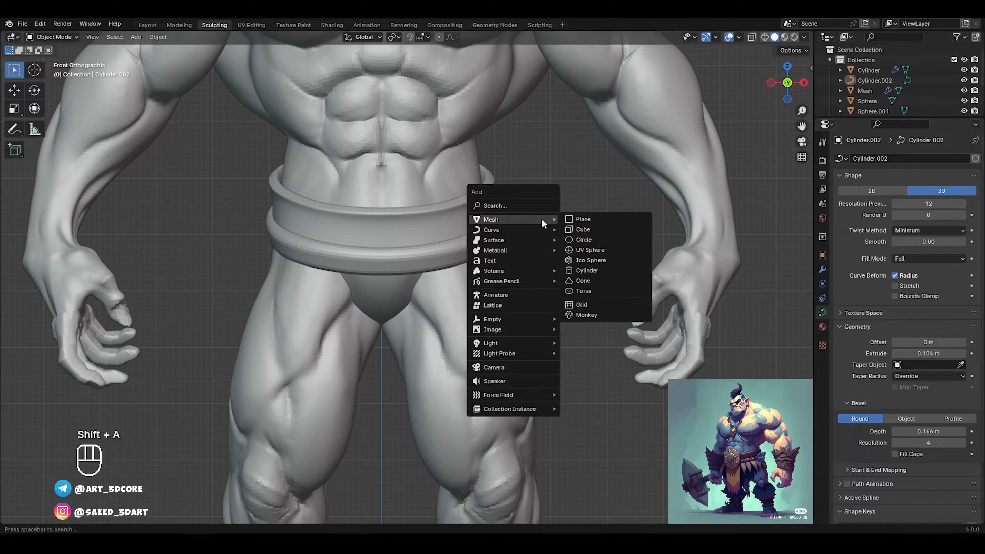
click(584, 270)
key(Tab)
scroll(490, 287, down, 6)
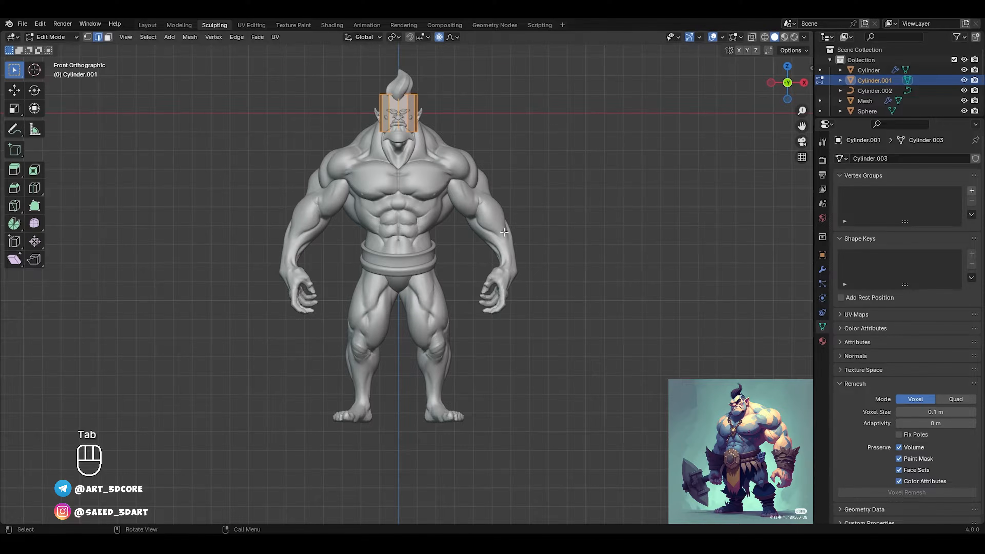
Step: Rotate the cylinder 90° in the side view and move it down in front of the waist
key(KP_3)
key(r)
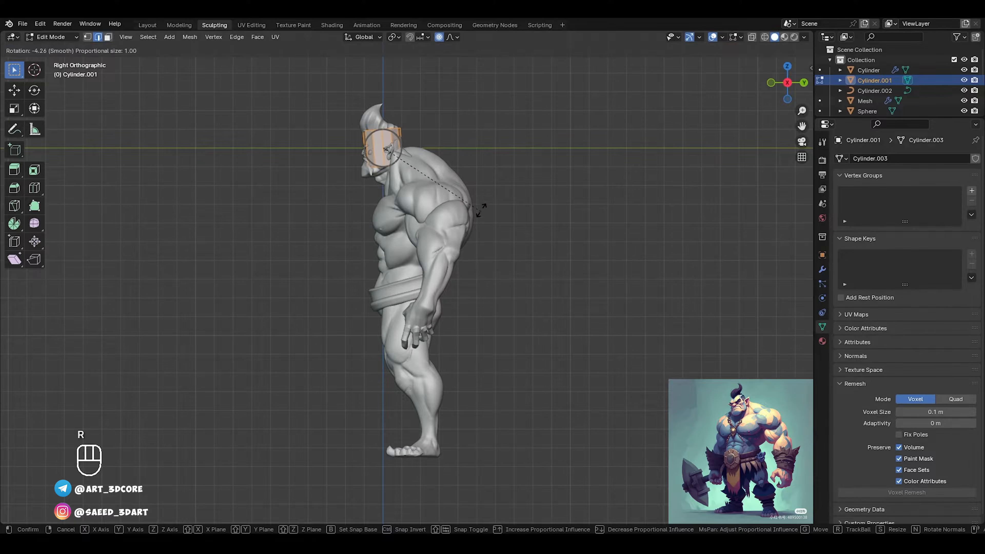
key(KP_9)
key(KP_0)
key(Return)
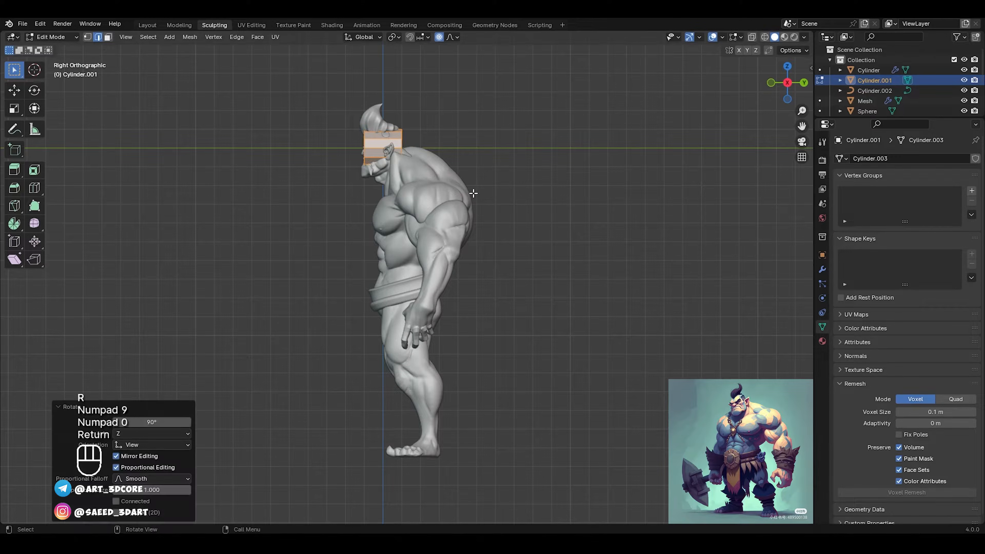
key(g)
click(484, 289)
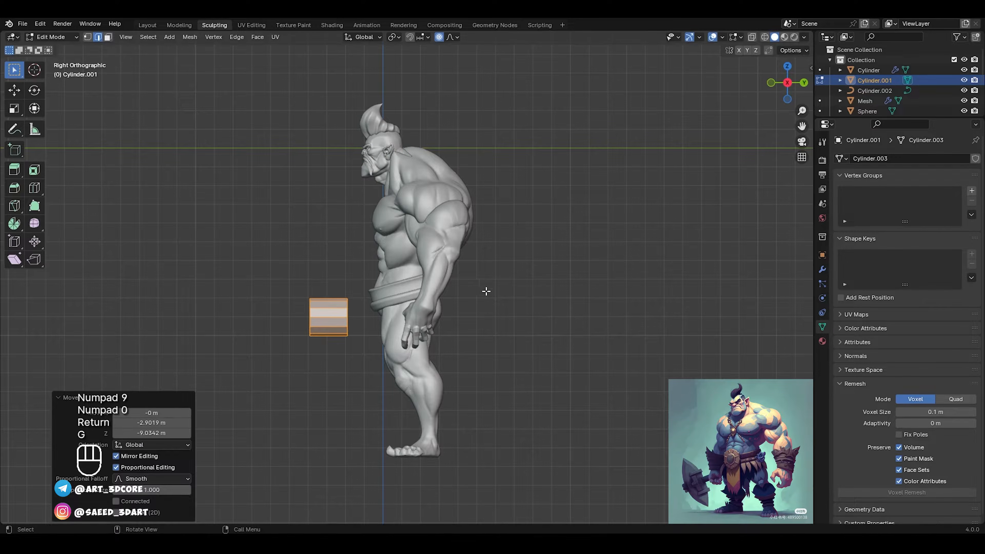
Step: Flatten the cylinder into a disc by scaling it to 0.221 along Y, and move it closer to the belt
key(s)
key(y)
click(364, 315)
alt+middle_drag(364, 315, 485, 260)
key(KP_3)
key(g)
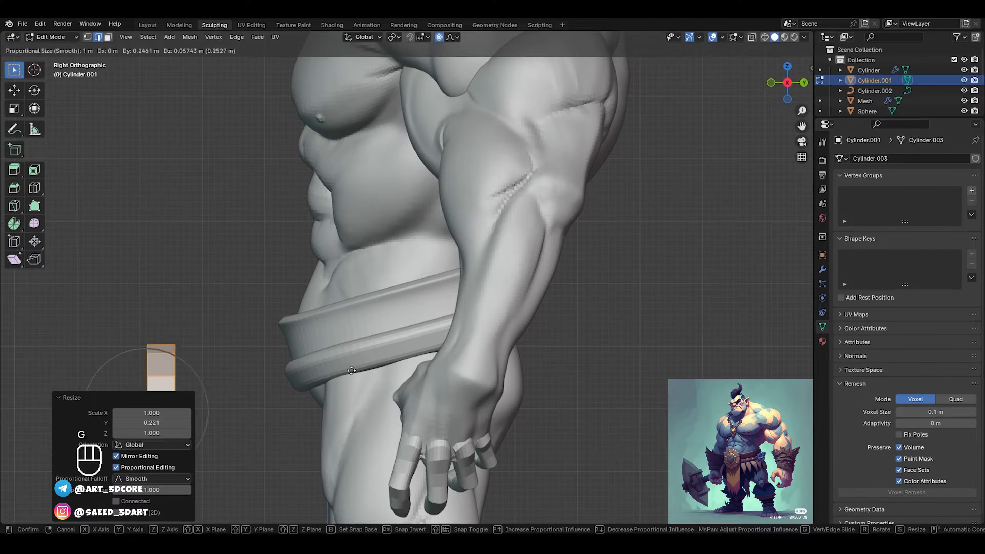
click(437, 334)
Step: Scale the buckle disc to 1.580 and shrink it along its normals by 0.184 m
key(s)
click(549, 279)
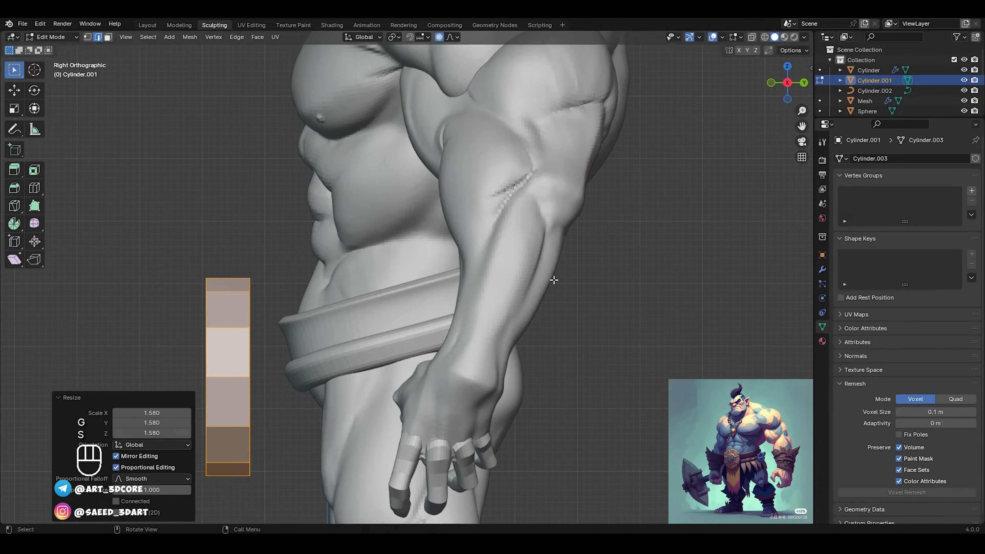
key(alt+s)
click(513, 342)
Step: Move the disc against the belt's front and tilt it about 15° to follow the belt's slope
key(g)
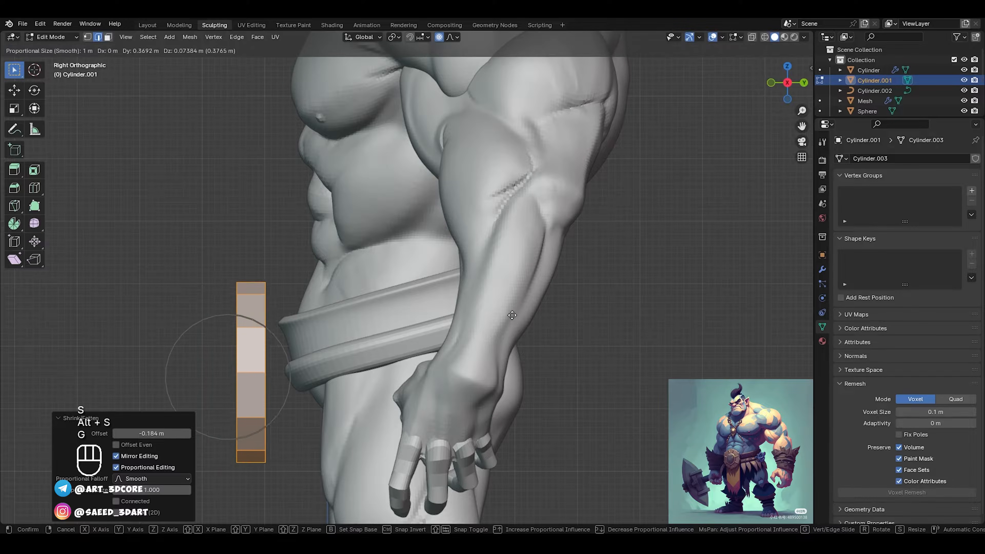
click(535, 310)
key(r)
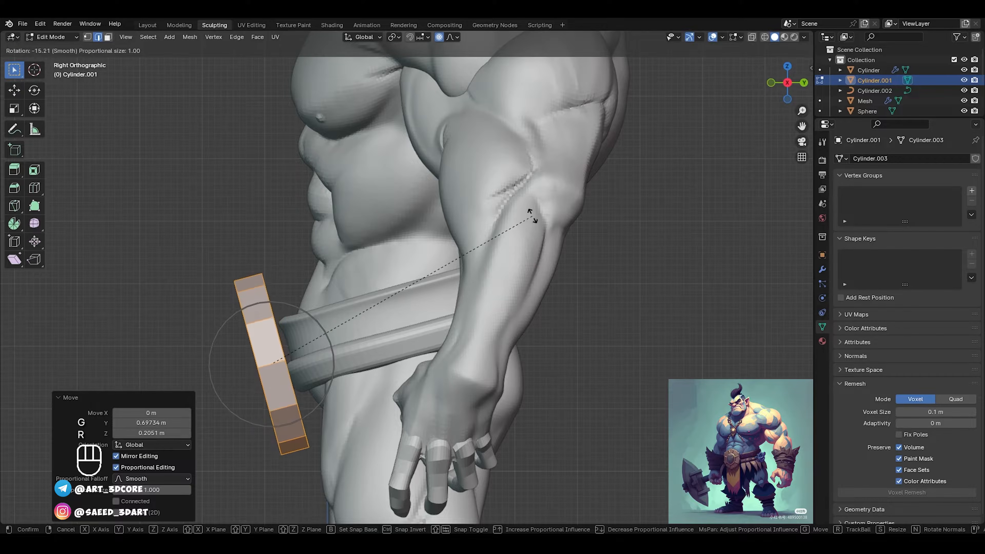
click(532, 215)
key(g)
click(541, 214)
alt+middle_drag(541, 215, 497, 266)
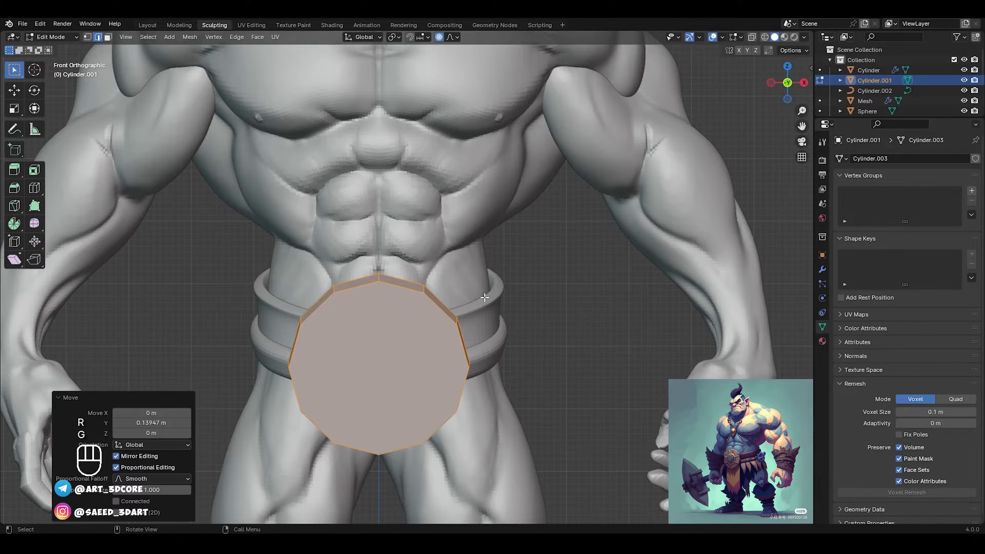
Step: Straighten the disc's tilt by rotating it 9.87° and another 2.33°, and shift it further onto the belt
alt+middle_drag(560, 320, 424, 340)
key(r)
click(464, 329)
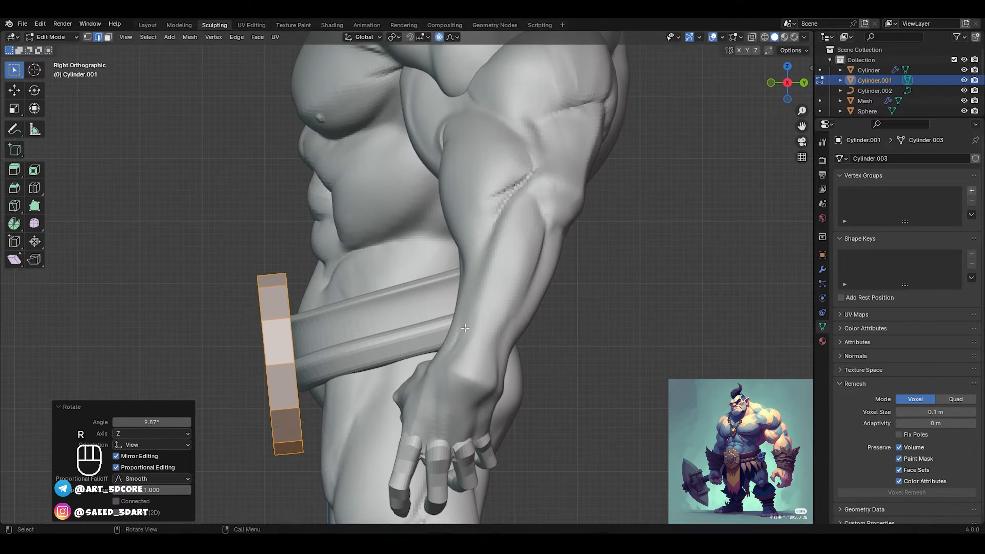
key(g)
key(r)
click(497, 262)
alt+middle_drag(497, 262, 527, 260)
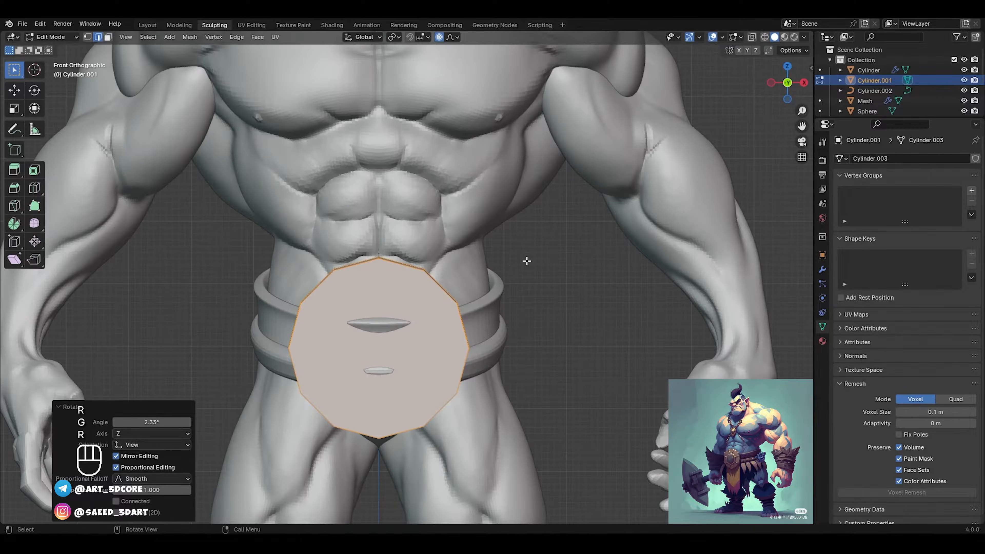
Step: Scale the disc down to 0.855, raise it slightly over the belt, and fine-tune its size with a scale of 1.014
key(s)
click(533, 268)
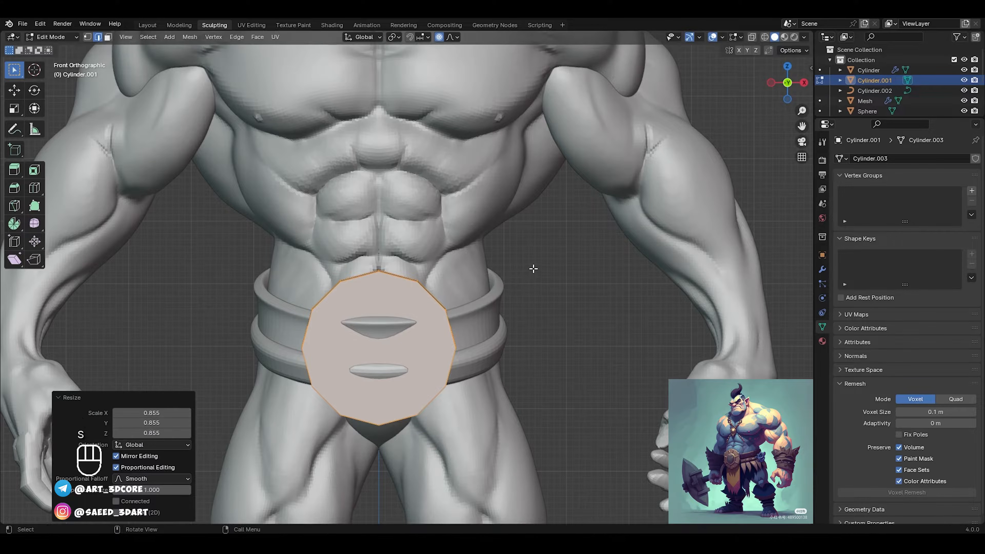
alt+middle_drag(533, 269, 473, 249)
key(g)
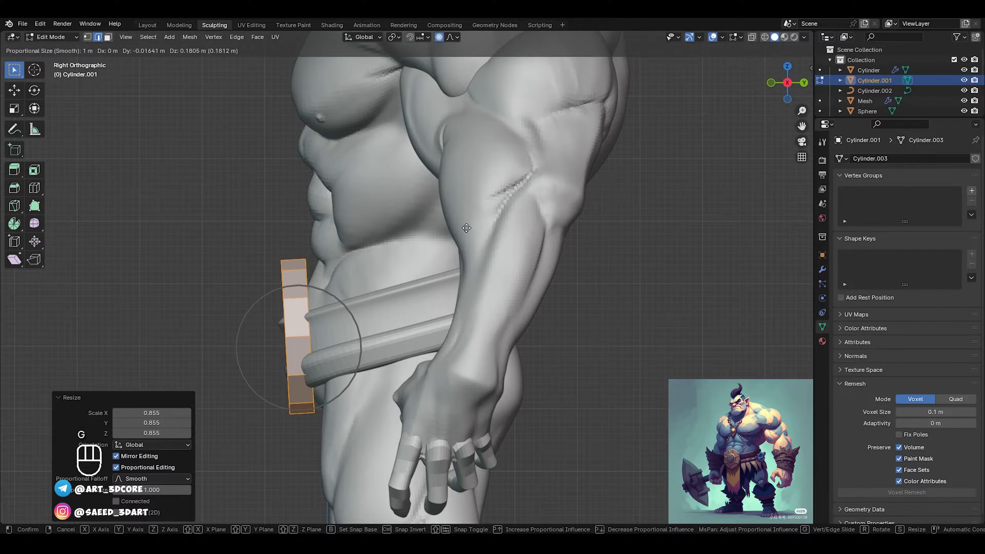
click(467, 228)
alt+middle_drag(466, 228, 496, 226)
key(s)
click(550, 223)
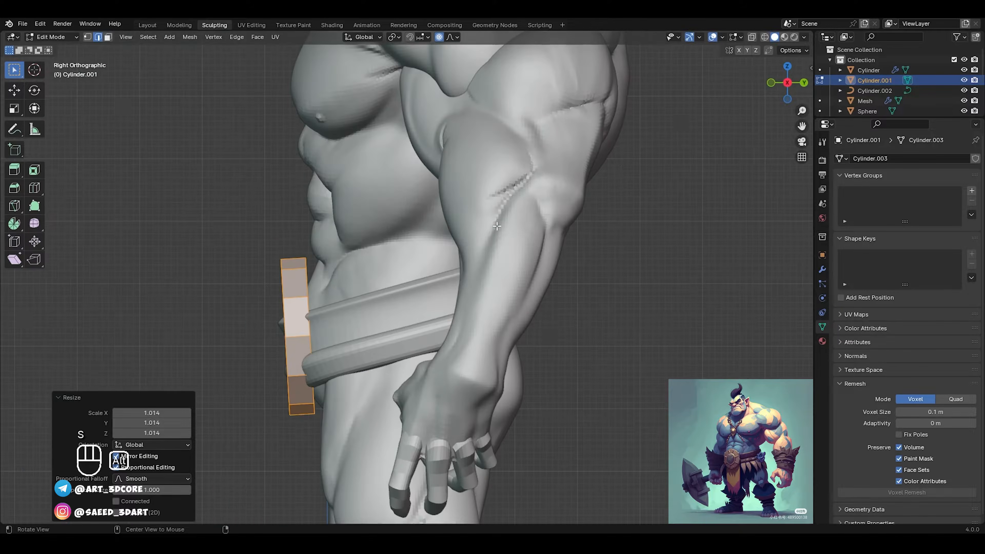
Step: Rotate the disc 2.06° and move it about 0.066 m forward along Y, away from the belly
key(r)
click(466, 241)
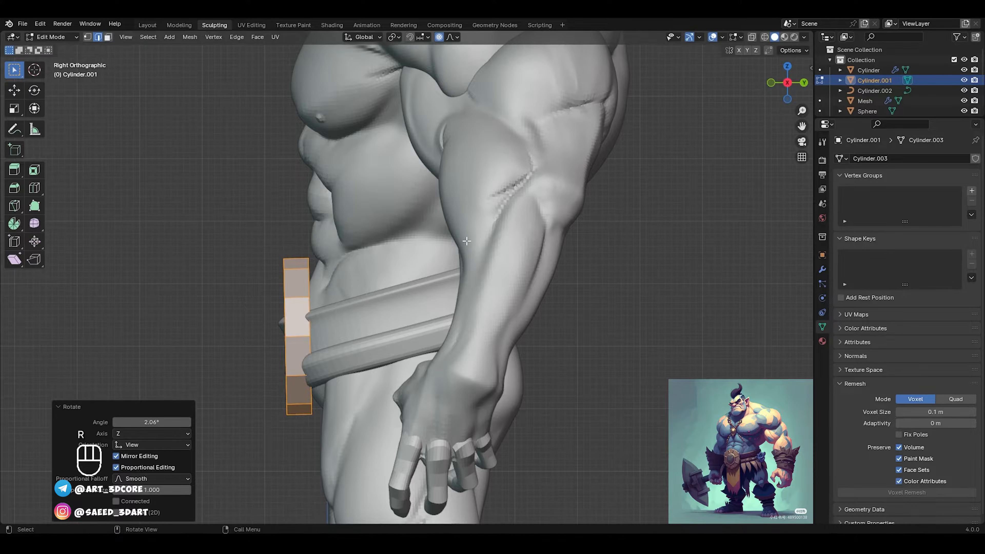
key(g)
click(462, 241)
alt+middle_drag(507, 264, 545, 275)
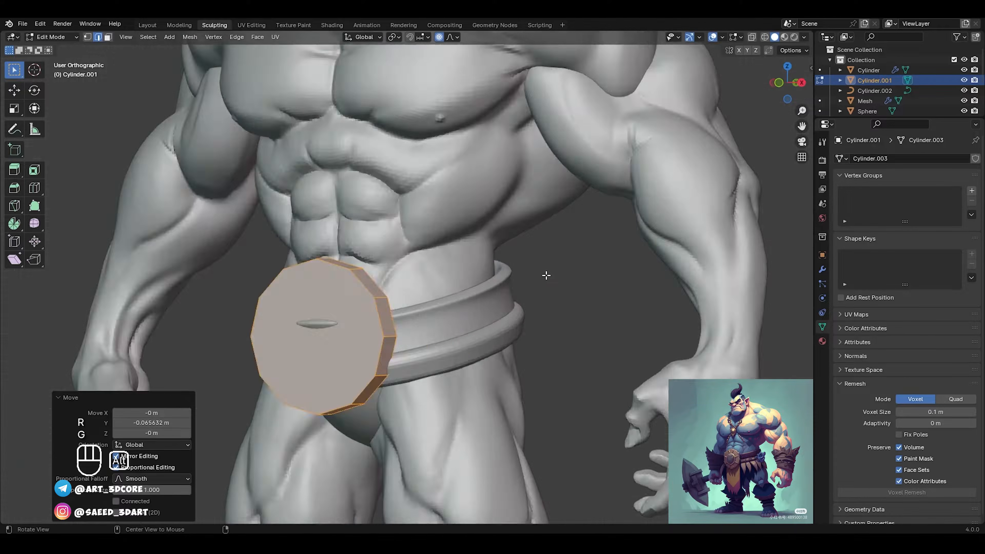
Step: Push the front of the main belt inward behind the buckle disc with the Grab brush in Sculpt Mode, and return to Object Mode
key(ctrl+Tab)
click(497, 318)
click(468, 305)
key(ctrl+Tab)
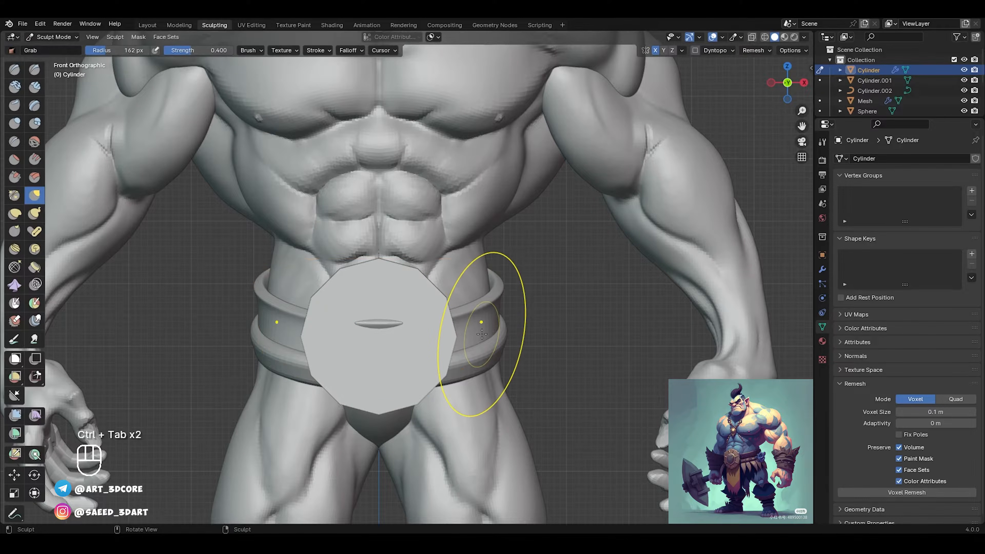
mouse_move(414, 308)
middle_down()
mouse_move(341, 297)
mouse_move(350, 280)
mouse_move(316, 331)
mouse_move(358, 345)
mouse_move(341, 332)
middle_up()
key(f)
click(358, 264)
key(ctrl+Tab)
click(442, 280)
Step: Move the trim curve's front point 0.1412 m back along Y with a 2.358 m proportional size, and return to Object Mode
click(380, 320)
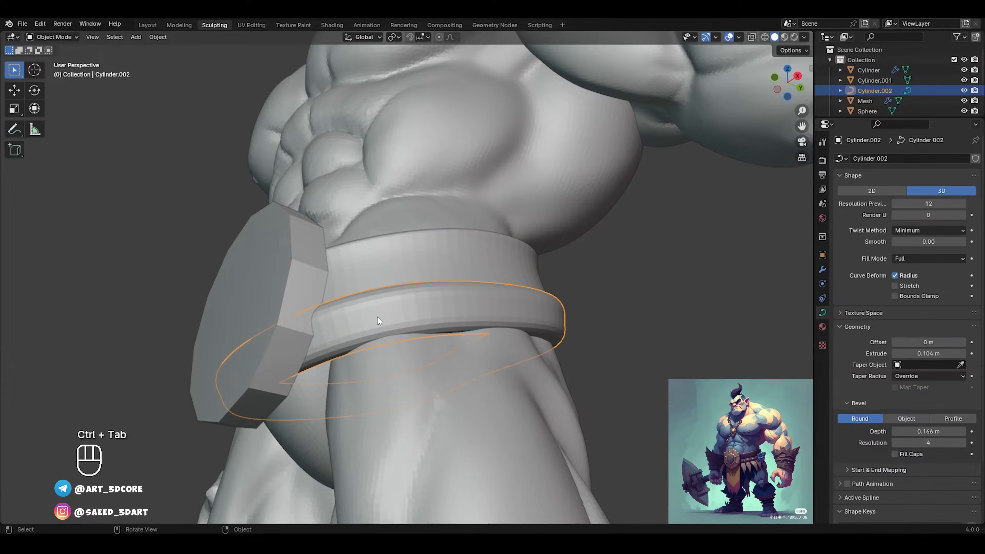
key(Tab)
alt+middle_drag(322, 375, 341, 407)
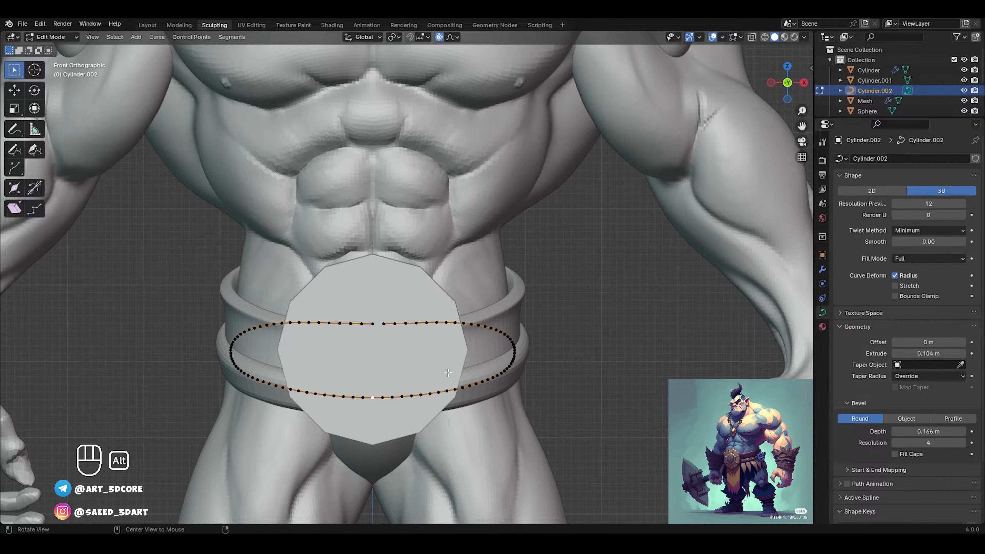
alt+middle_drag(448, 372, 379, 354)
key(g)
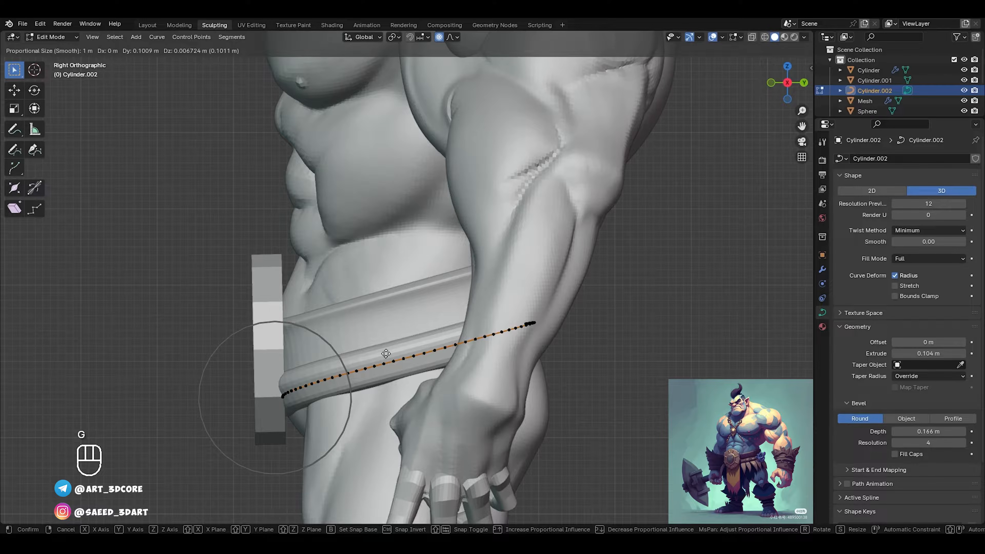
scroll(386, 353, down, 2)
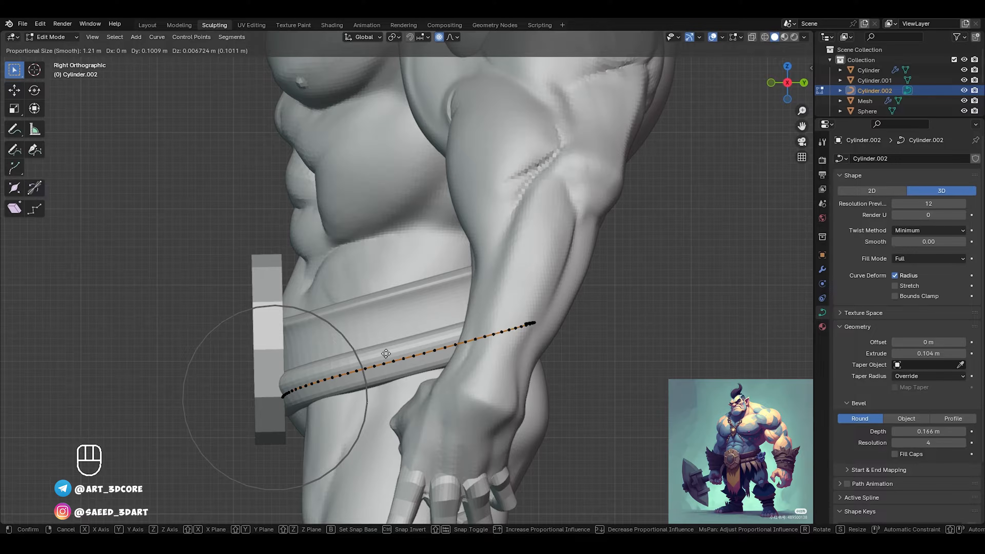
scroll(386, 353, down, 2)
key(y)
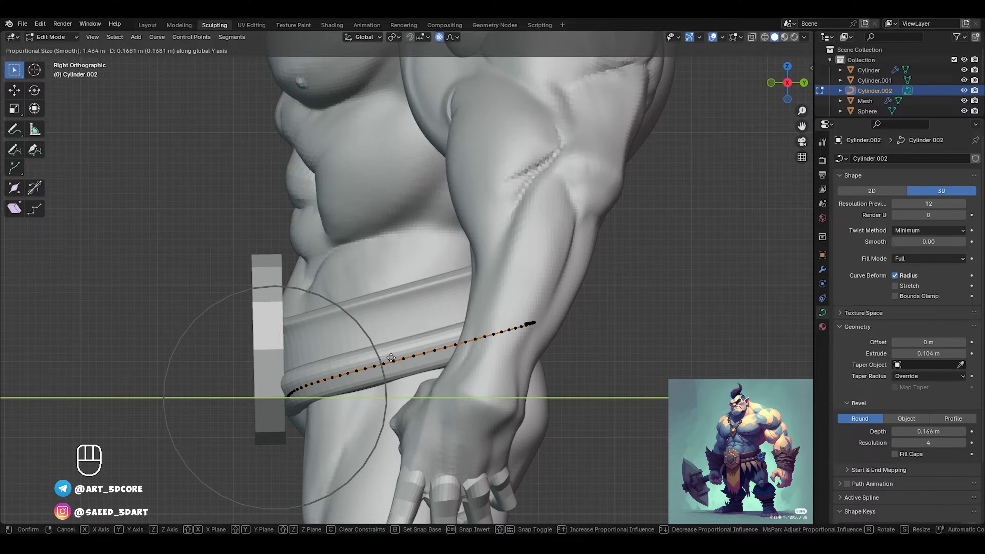
scroll(391, 357, down, 3)
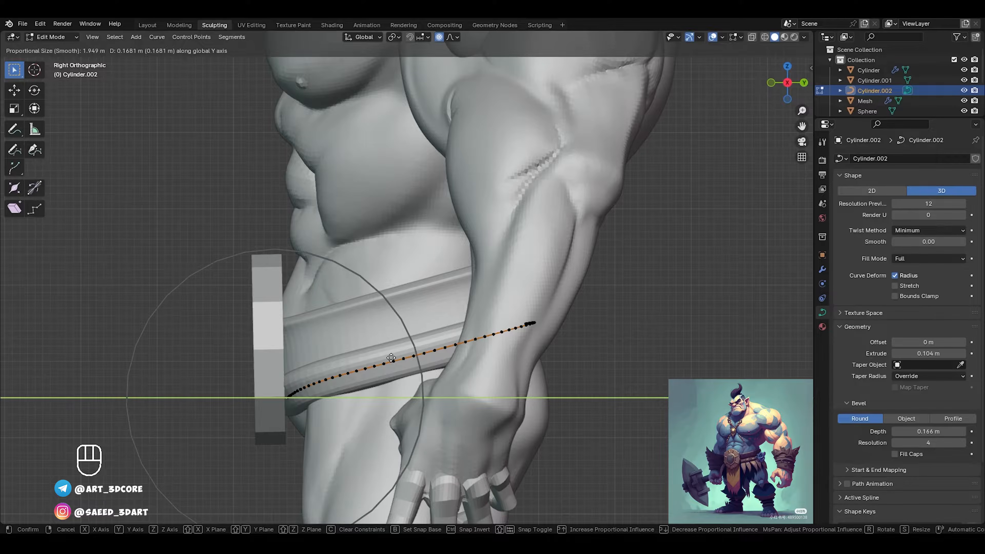
scroll(389, 356, down, 2)
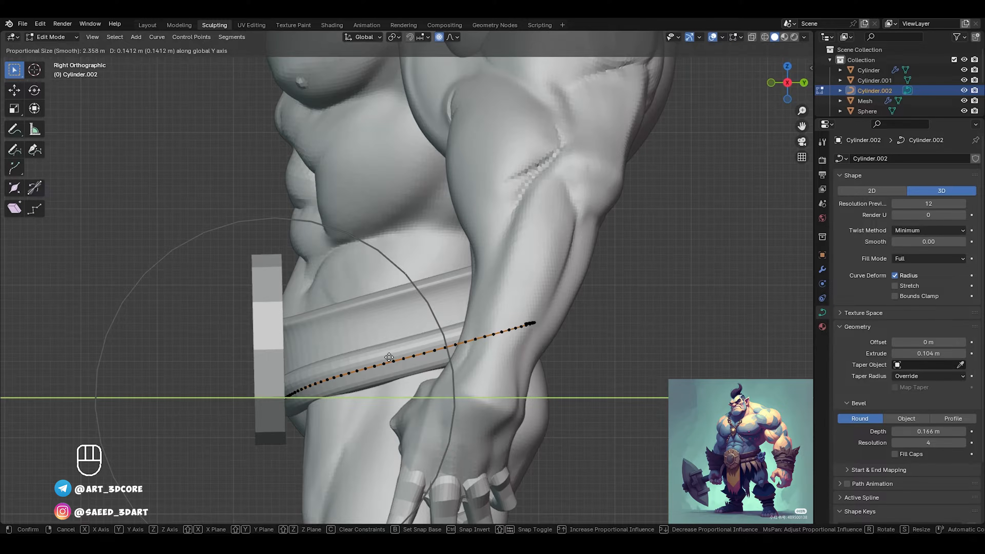
click(389, 357)
key(KP_1)
key(ctrl+Tab)
click(586, 330)
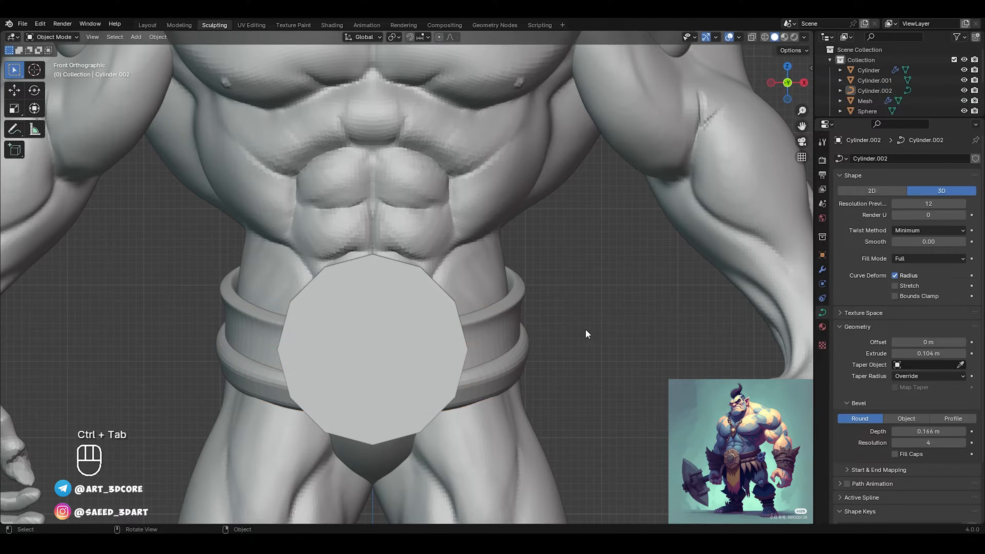
Step: Add a Bevel modifier to the buckle disc
scroll(419, 416, down, 5)
middle_drag(419, 416, 481, 309)
scroll(481, 309, up, 5)
middle_drag(520, 243, 455, 235)
click(455, 235)
alt+middle_drag(531, 235, 458, 261)
click(822, 269)
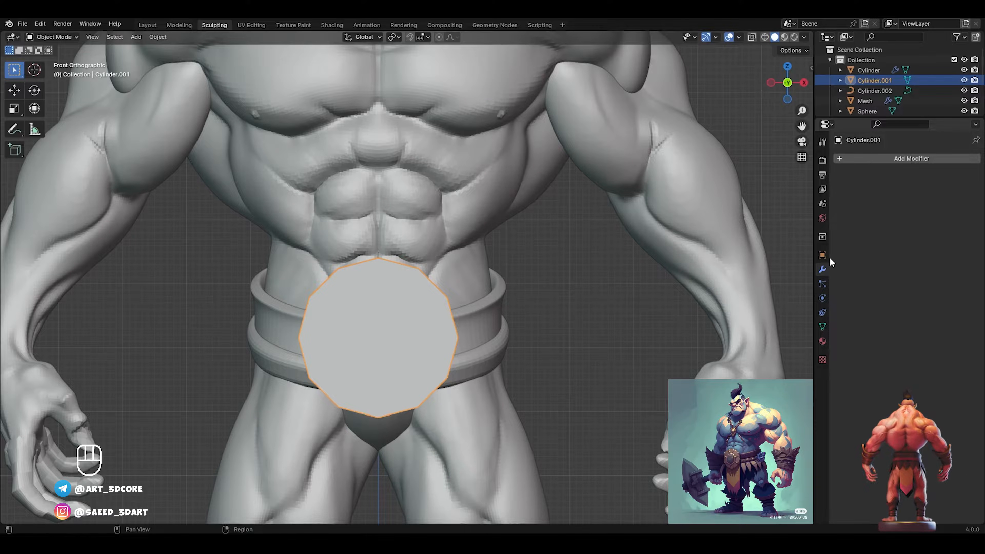
click(870, 160)
mouse_move(861, 160)
click(900, 171)
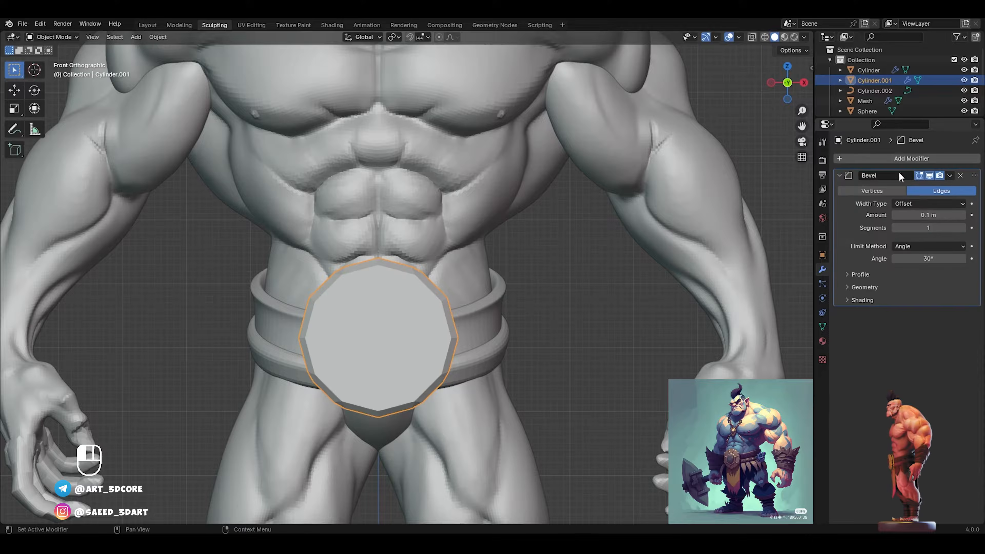
Step: Set the disc's Bevel modifier to a 60° angle limit, 0.048 m amount and 2 segments
middle_drag(489, 297, 396, 297)
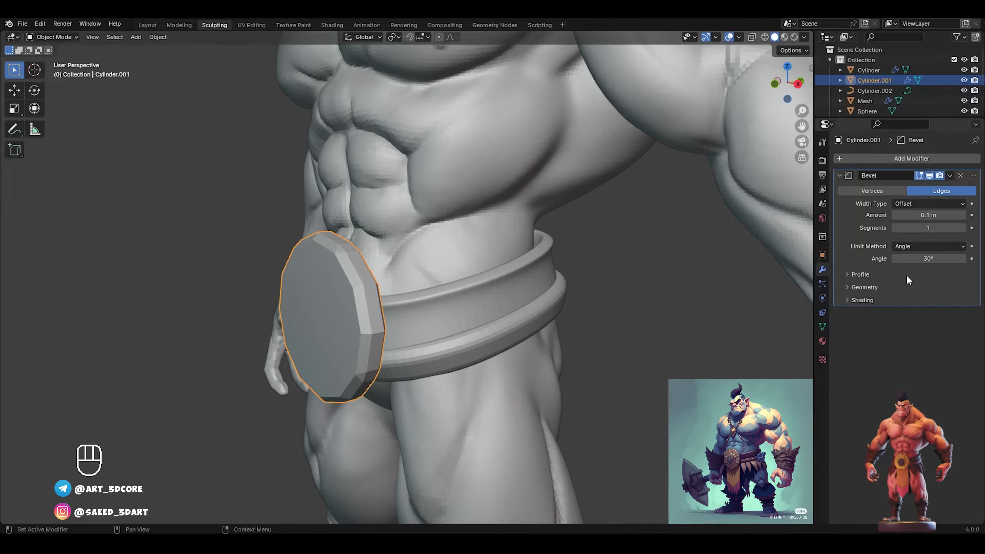
click(922, 258)
text(60)
key(Return)
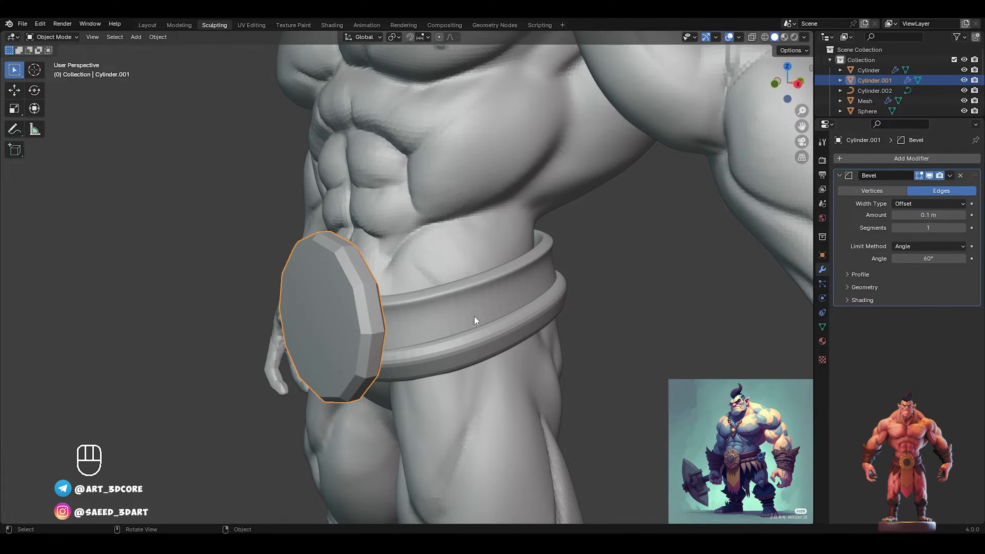
middle_drag(473, 316, 530, 295)
shift+drag(933, 213, 880, 213)
click(962, 227)
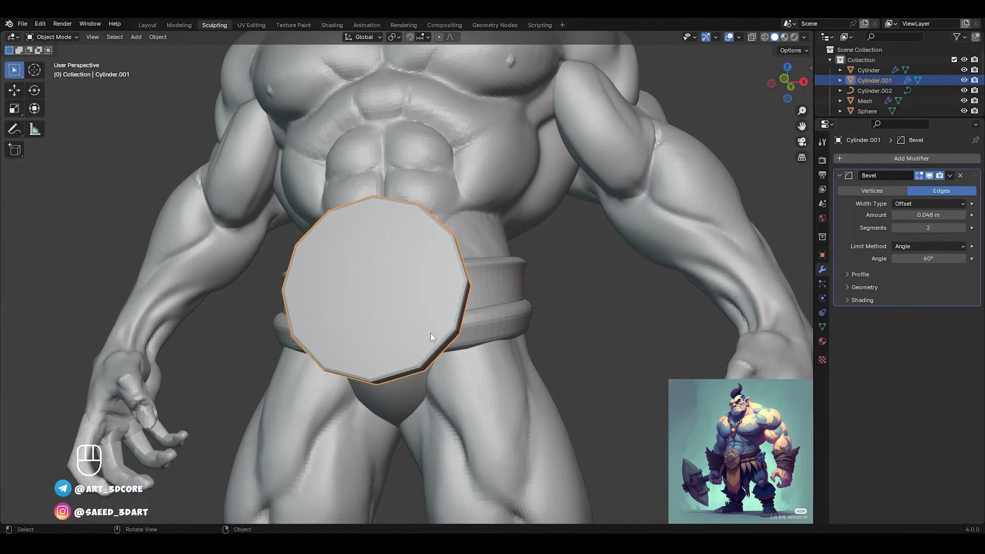
Step: Add a Subdivision Surface modifier to the disc after its Bevel modifier
middle_drag(431, 333, 580, 305)
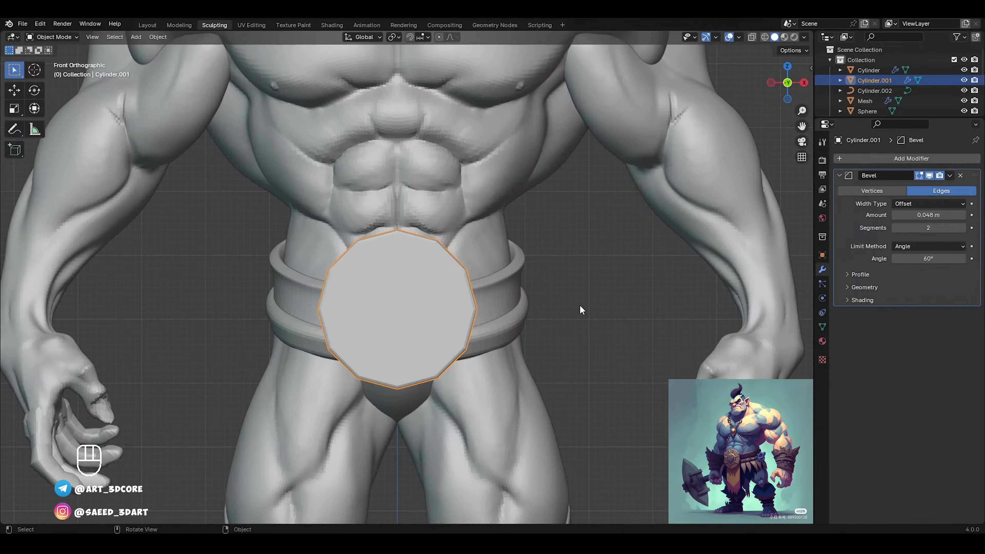
click(433, 288)
click(888, 156)
mouse_move(888, 157)
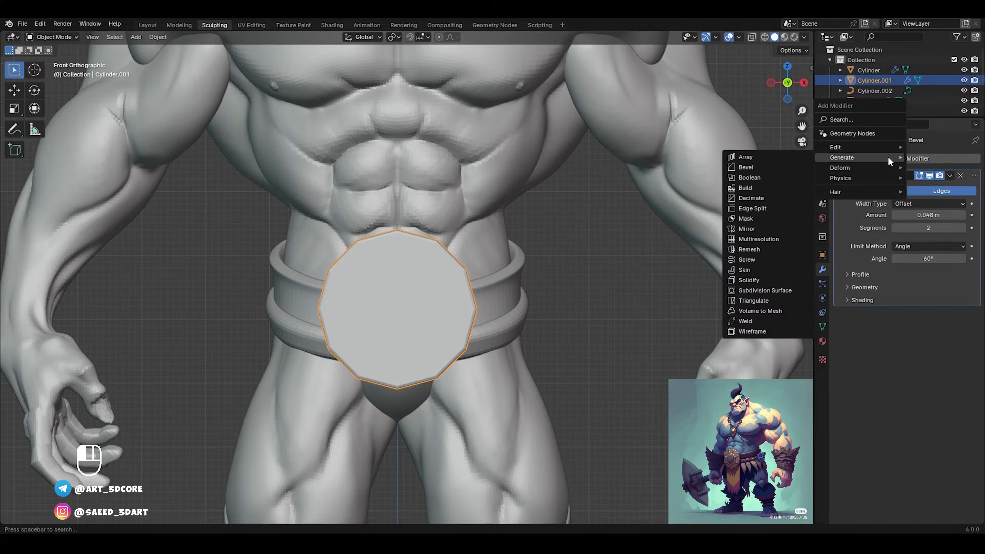
click(786, 291)
Step: Lower the disc's whole mesh slightly along the Z axis in Edit Mode, and return to Object Mode
middle_drag(550, 313, 380, 317)
key(Tab)
key(a)
key(g)
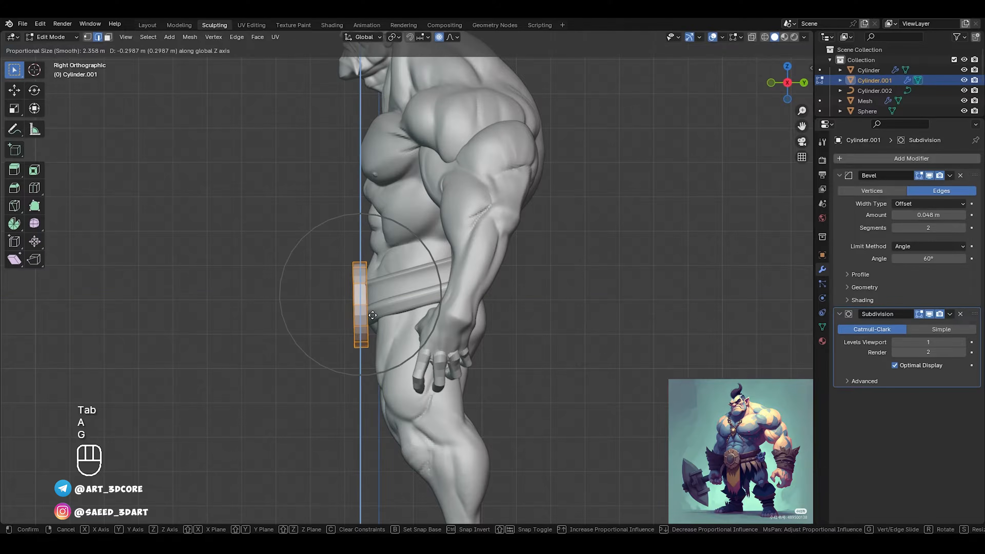
click(372, 308)
alt+middle_drag(373, 308, 397, 284)
key(ctrl+Tab)
click(523, 271)
click(435, 293)
Step: Fatten the disc's mesh by about 0.045 m with Shrink/Fatten, and return to Object Mode
key(Tab)
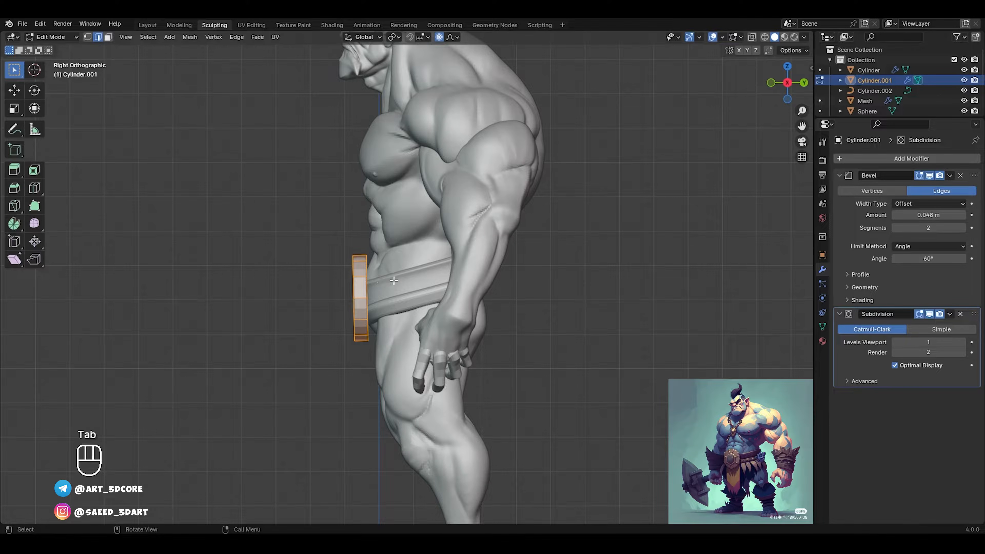
key(s)
right_click(396, 279)
key(alt+s)
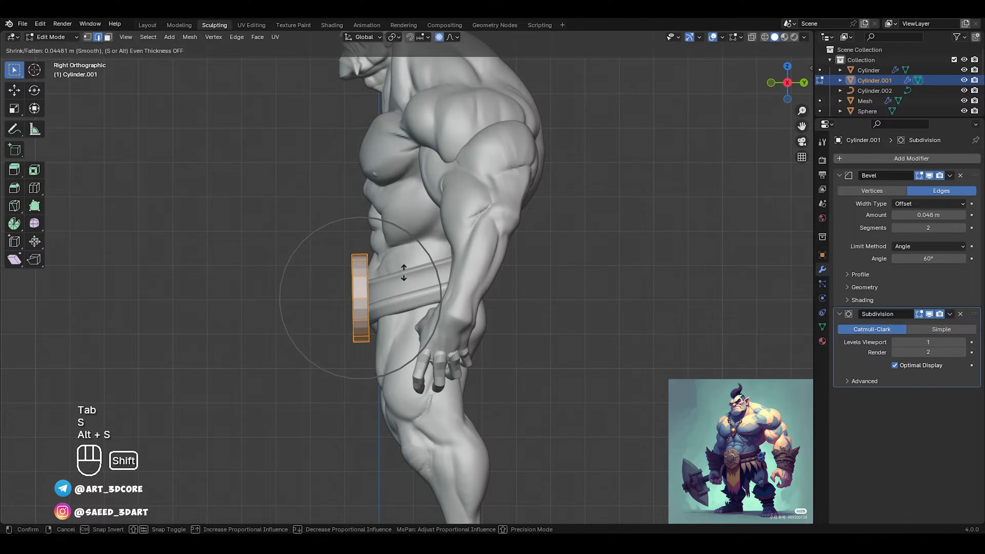
click(403, 272)
key(ctrl+Tab)
click(411, 273)
alt+middle_drag(412, 274, 368, 309)
click(519, 272)
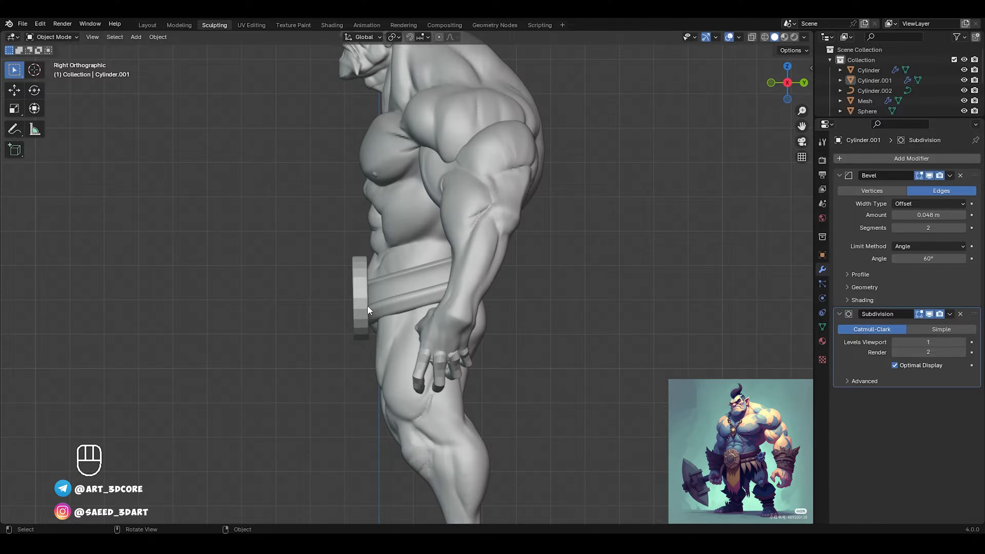
Step: Move the disc's mesh slightly back along Y toward the belt and fatten it by 0.0119 m, and return to Object Mode
key(Tab)
key(a)
key(g)
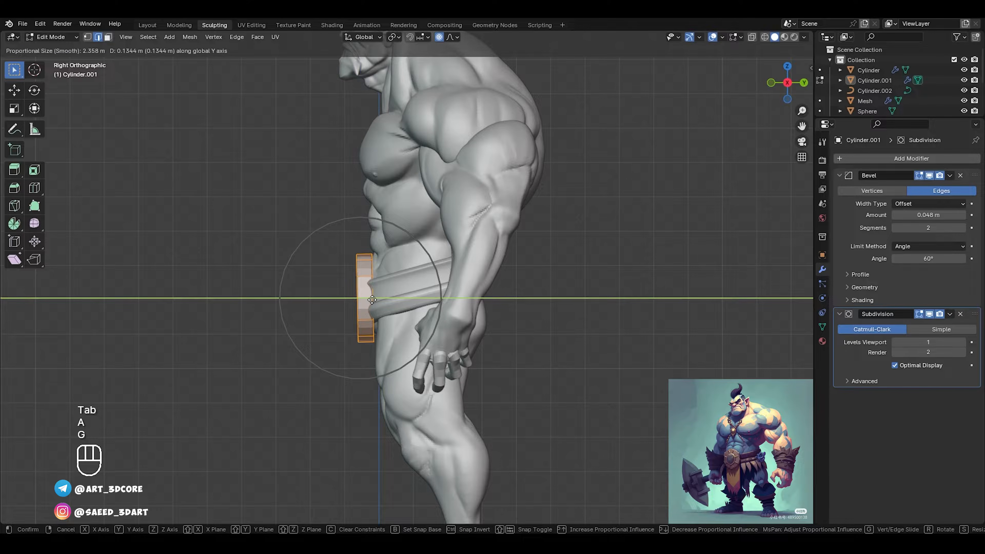
click(371, 297)
key(alt+s)
click(373, 291)
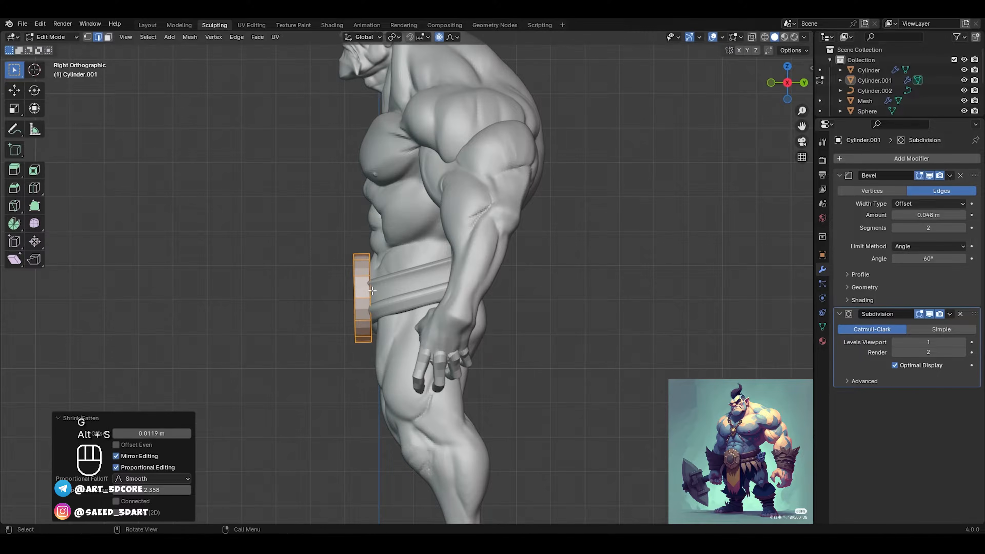
alt+middle_drag(372, 291, 515, 293)
key(ctrl+Tab)
click(479, 279)
Step: Scale the disc's whole mesh down slightly in Edit Mode, judging it against the full figure from the front
ctrl+middle_drag(500, 259, 418, 389)
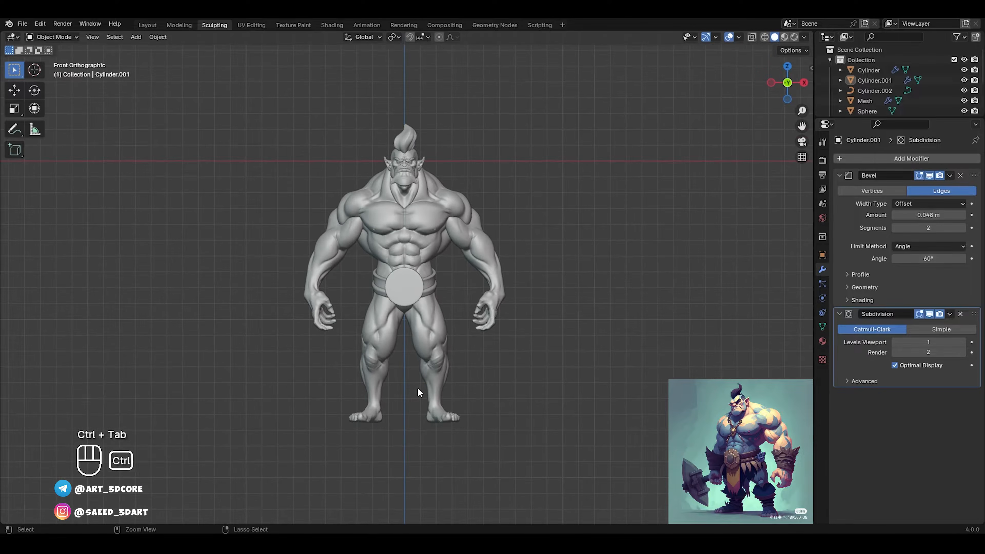
ctrl+middle_drag(433, 314, 417, 278)
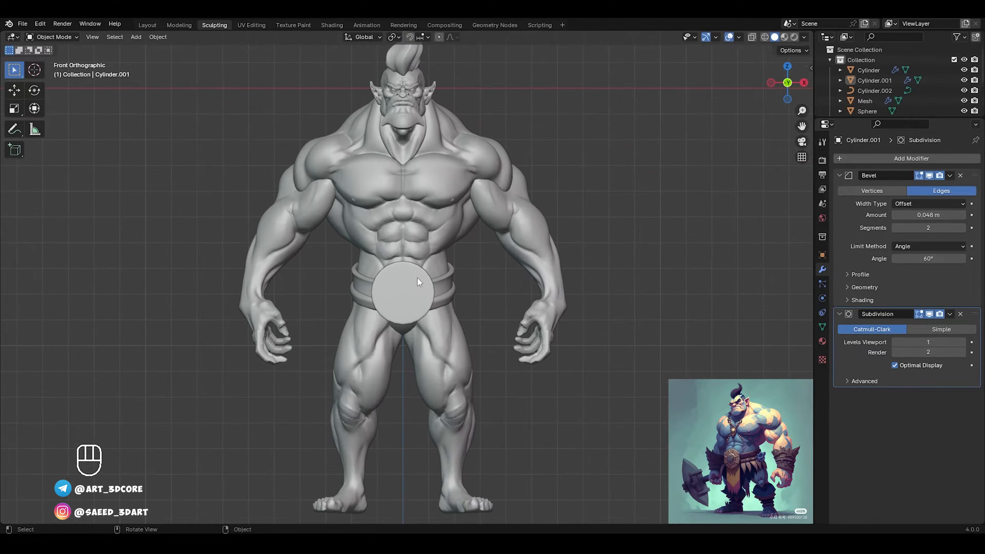
key(Tab)
key(a)
key(s)
click(488, 277)
key(ctrl+Tab)
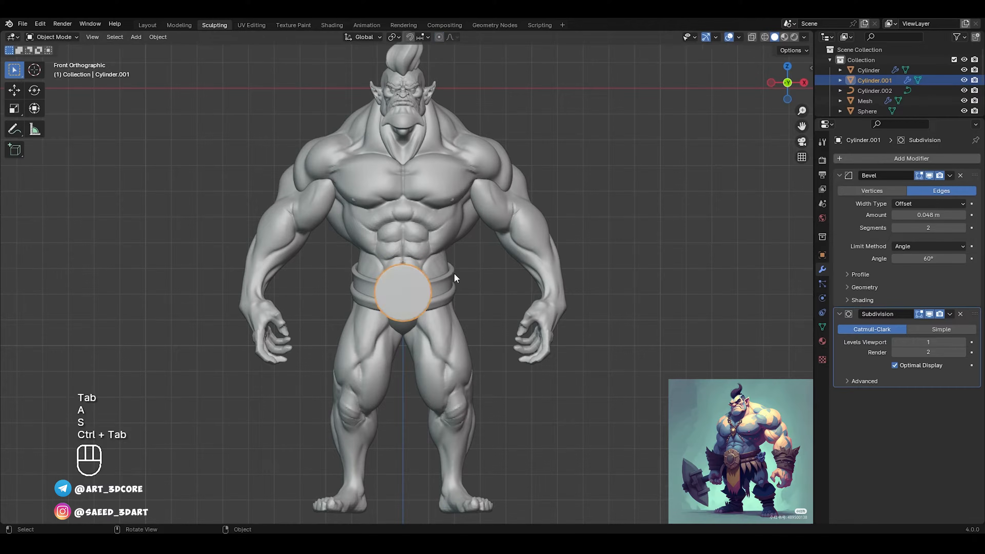
click(456, 278)
Step: Rotate the disc's mesh -0.567° in the side view to match the belt's tilt, and return to Object Mode
alt+middle_drag(456, 279, 390, 240)
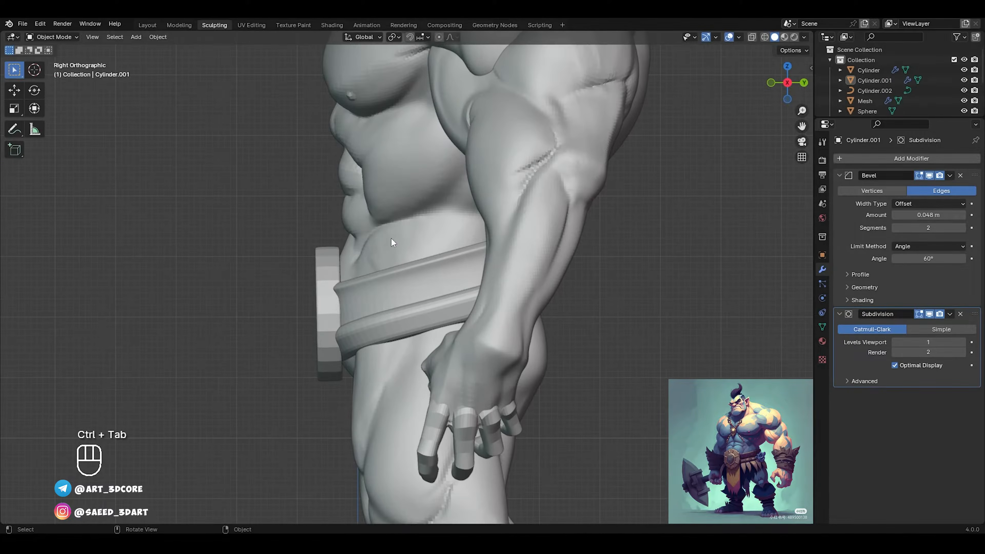
click(331, 309)
key(Tab)
key(g)
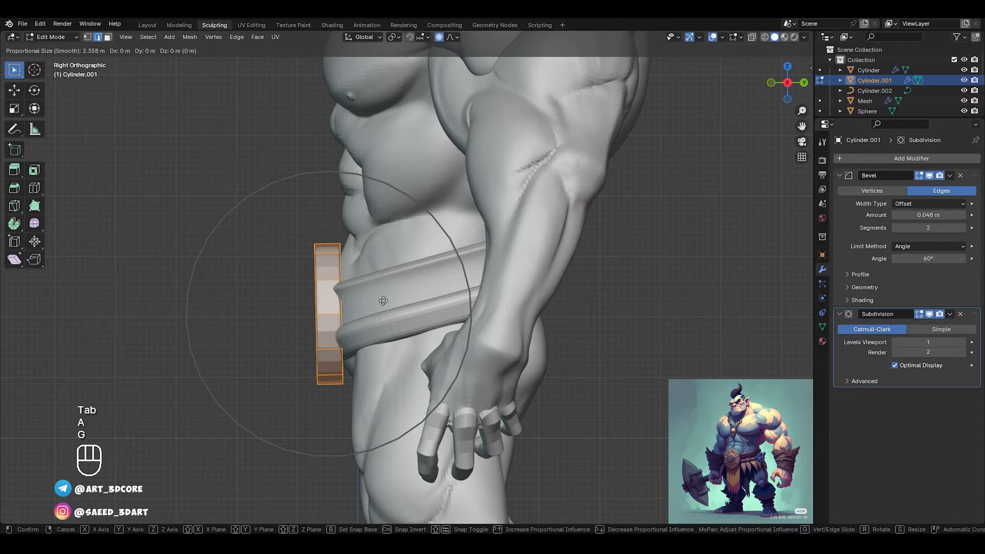
key(r)
click(420, 284)
alt+middle_drag(421, 285, 517, 294)
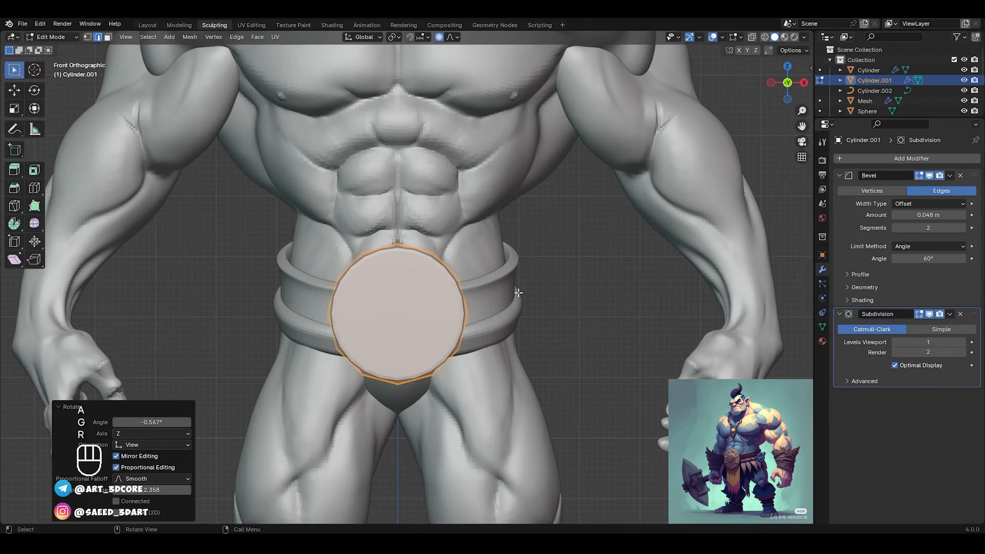
key(ctrl+Tab)
scroll(542, 259, down, 5)
click(462, 306)
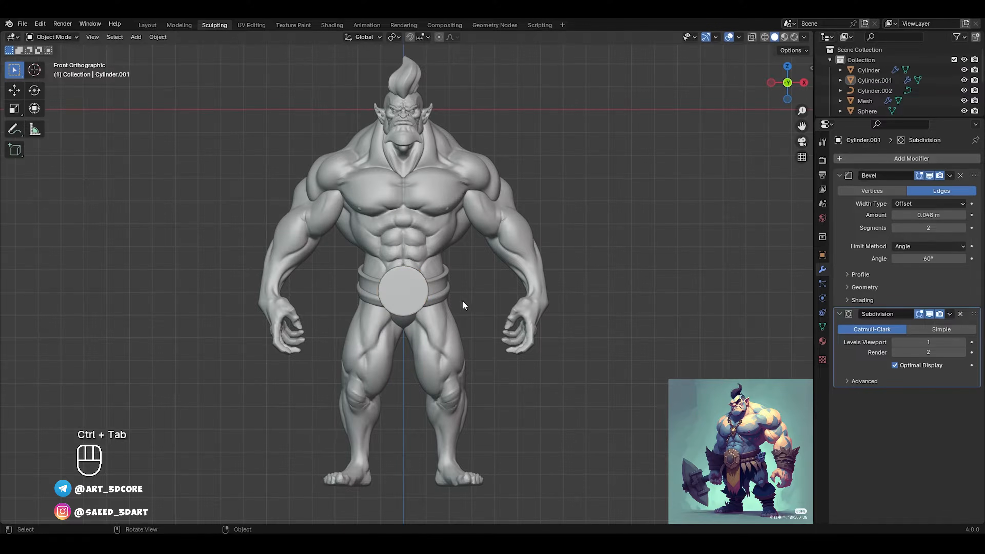
Step: Apply the disc's Bevel and Subdivision modifiers
scroll(415, 333, up, 5)
shift+middle_drag(409, 304, 457, 270)
scroll(450, 265, up, 2)
click(446, 291)
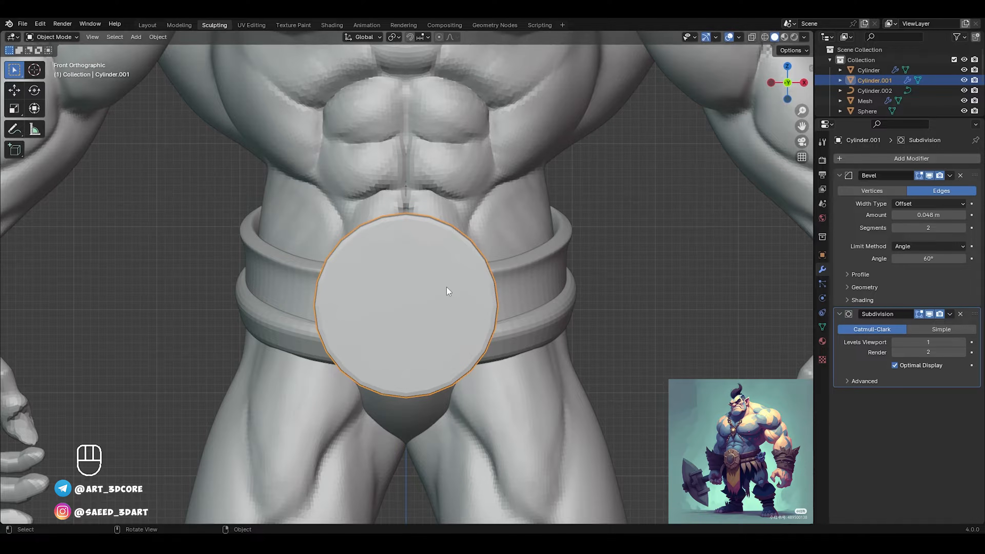
key(ctrl+a)
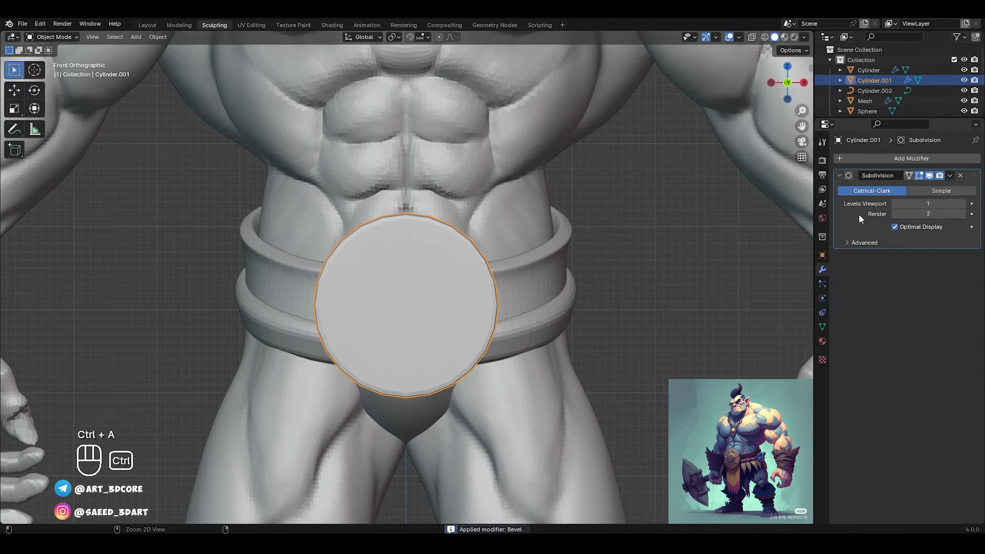
key(ctrl+a)
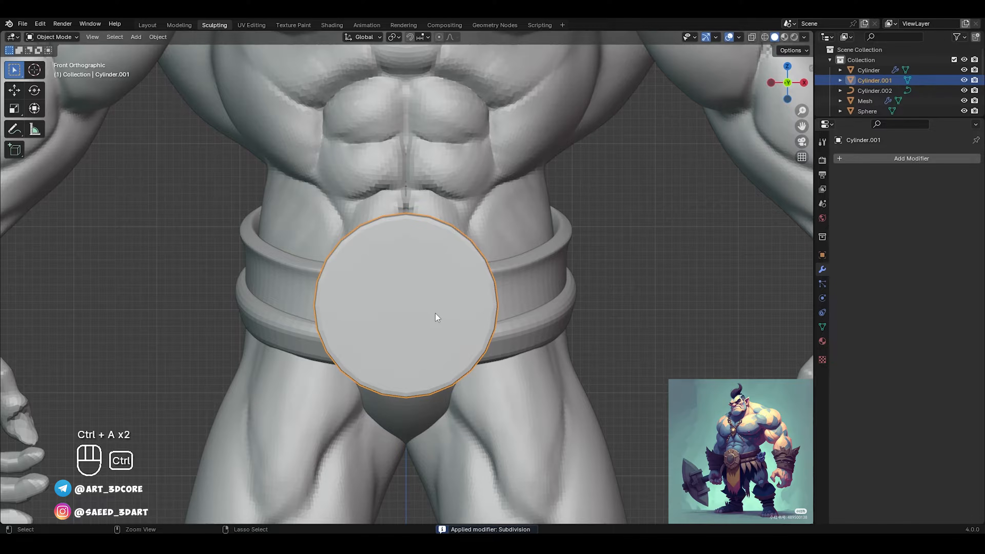
Step: Select every second radial edge on the disc's front face and bevel them wide enough to form a central hexagon
key(Tab)
scroll(446, 298, up, 2)
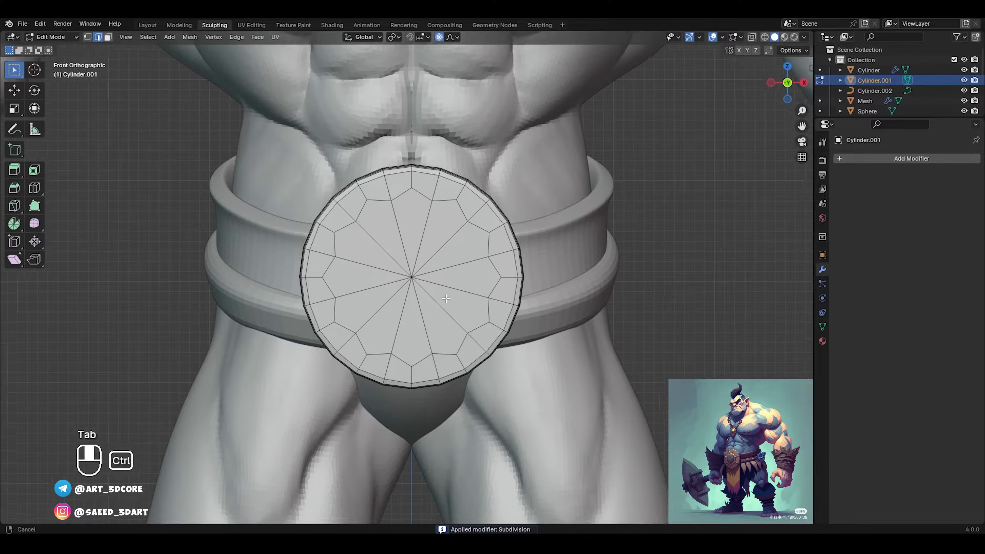
ctrl+middle_drag(446, 298, 450, 288)
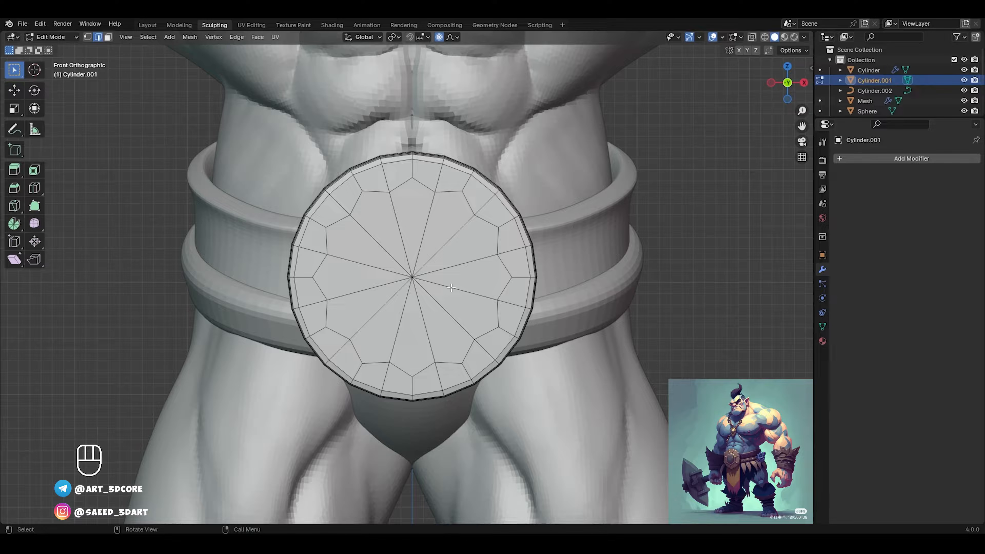
key(ctrl+r)
mouse_move(485, 241)
ctrl+middle_down()
mouse_move(525, 268)
mouse_move(481, 252)
ctrl+middle_up()
shift+middle_drag(310, 281, 479, 267)
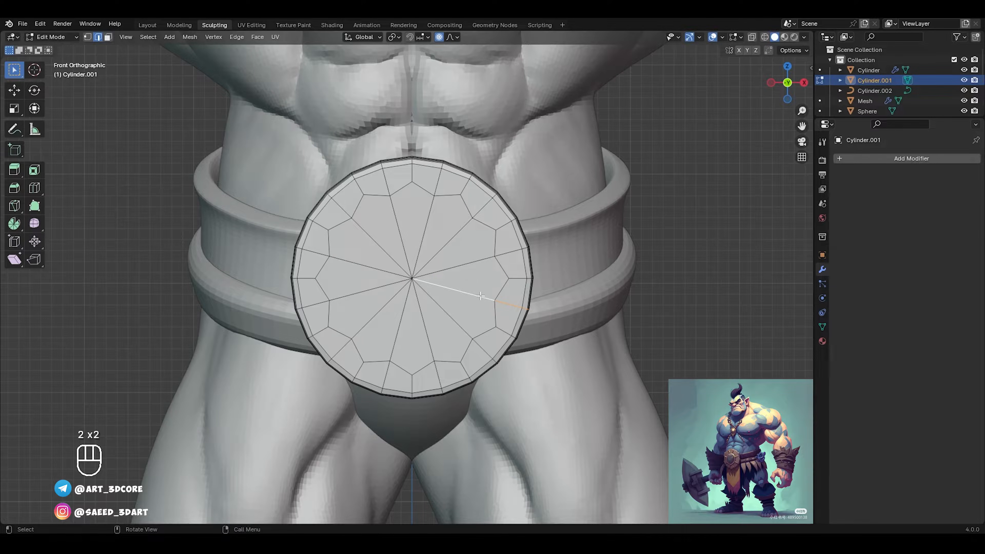
middle_drag(481, 296, 461, 277)
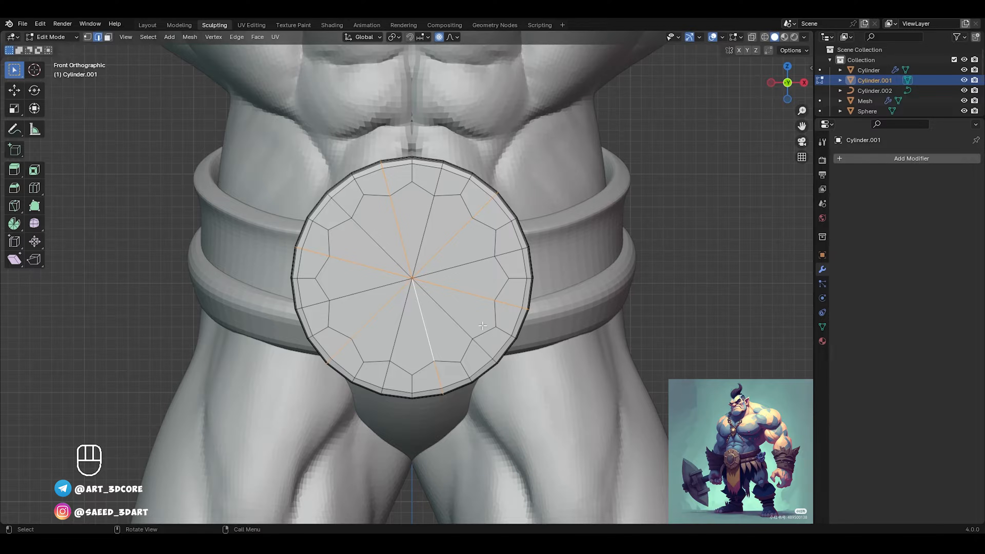
middle_drag(539, 286, 509, 283)
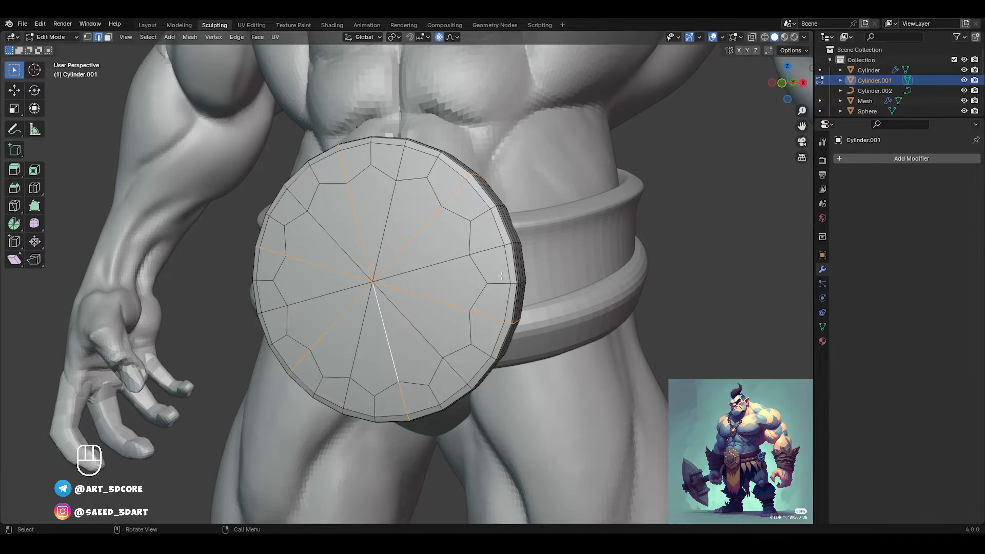
key(ctrl+b)
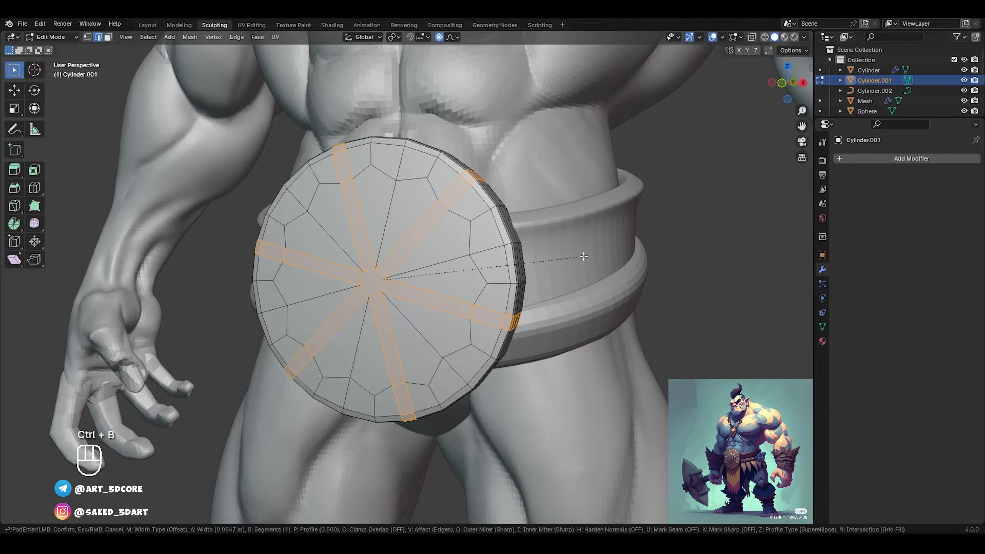
click(602, 245)
Step: Enlarge the disc's central hexagonal face by 1.225 and again by 1.262 with proportional editing turned off
alt+middle_drag(601, 247, 447, 260)
key(3)
key(alt+a)
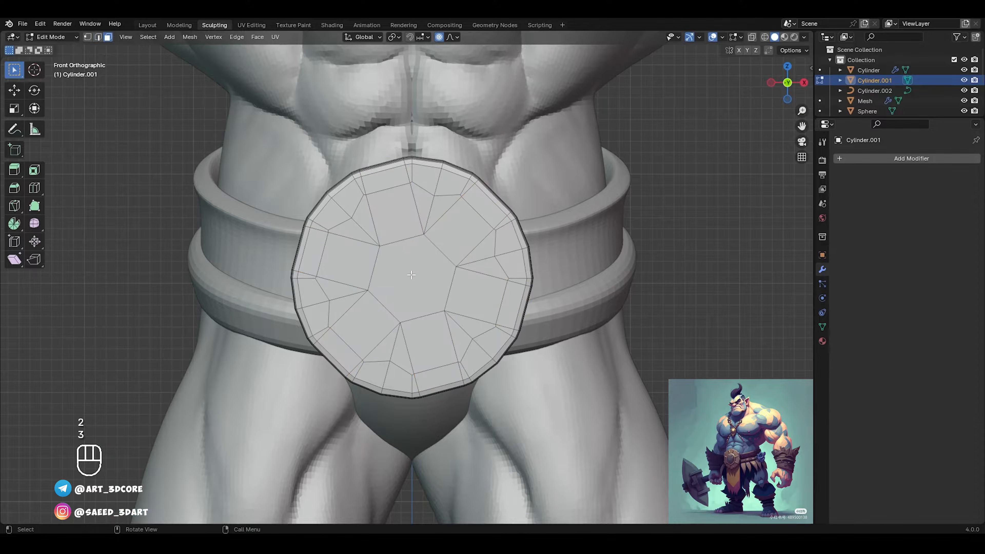
key(s)
right_click(516, 57)
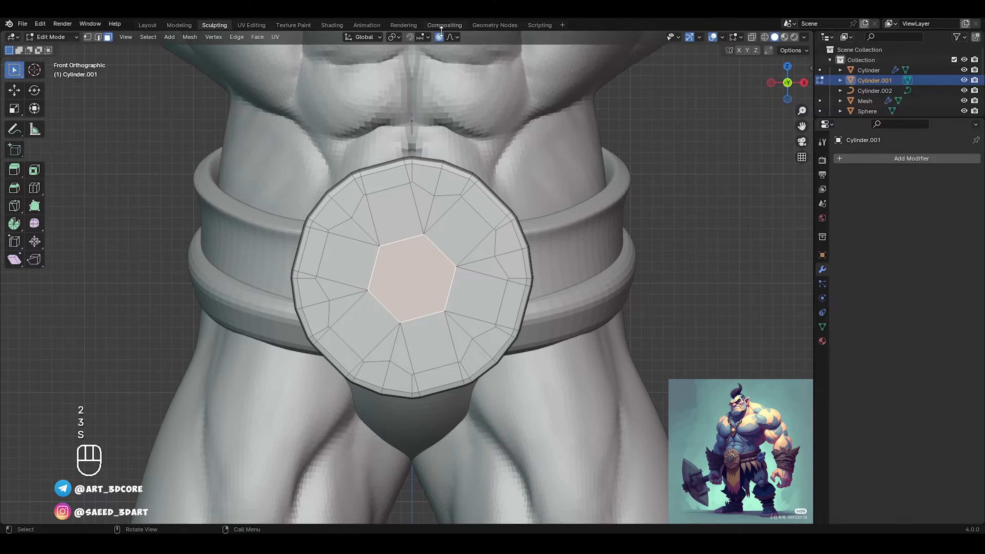
key(s)
click(572, 184)
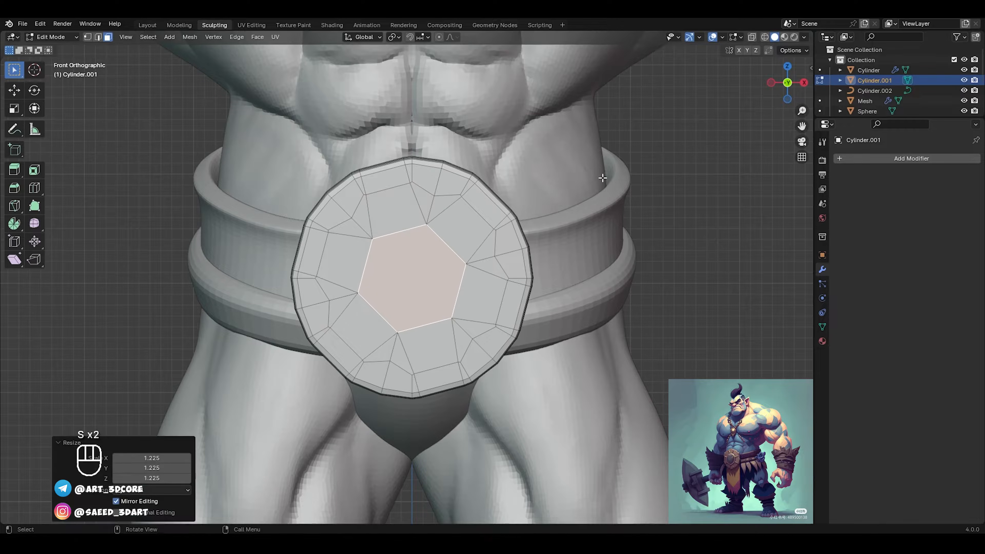
alt+middle_drag(571, 184, 552, 233)
key(s)
click(605, 213)
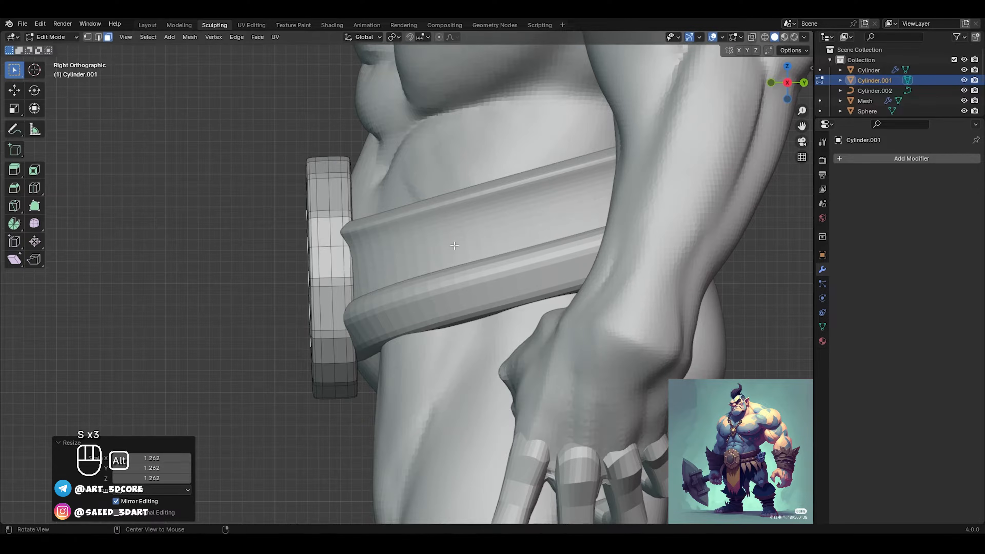
alt+middle_drag(604, 213, 605, 243)
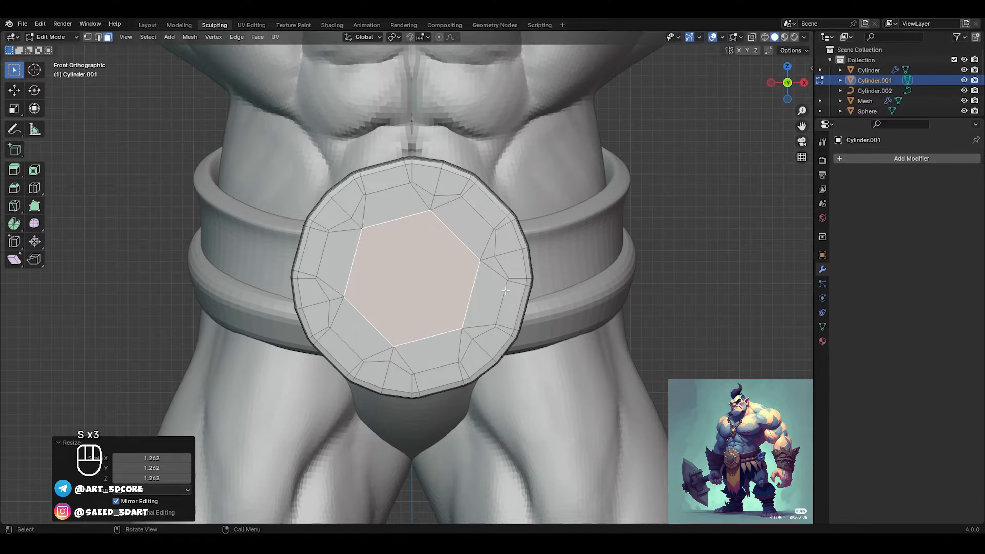
shift+middle_drag(515, 286, 515, 251)
key(r)
right_click(566, 231)
scroll(520, 260, up, 3)
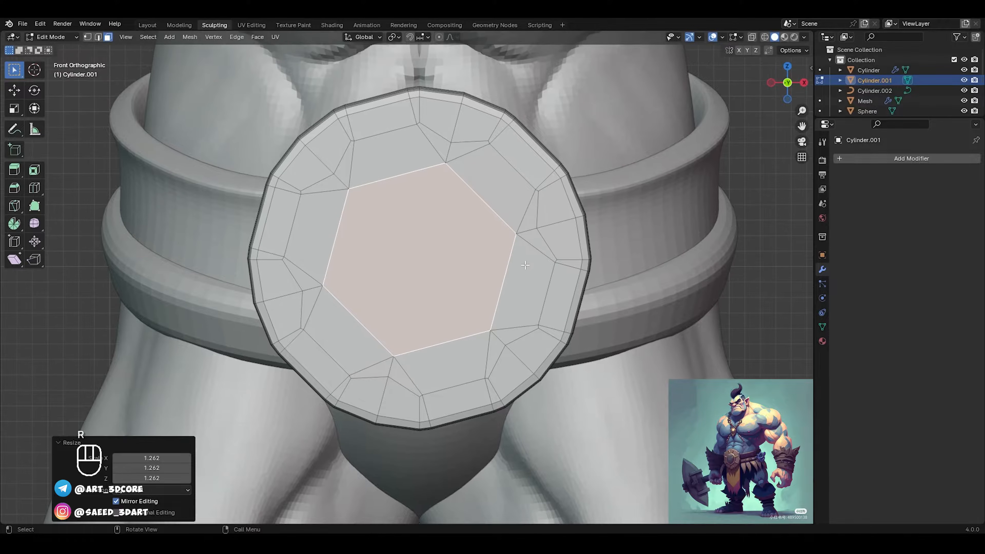
Step: Try beveling the outline of the disc's central hexagon into a flat border band with a width of 0.0476 m and one segment
middle_drag(525, 258, 491, 260)
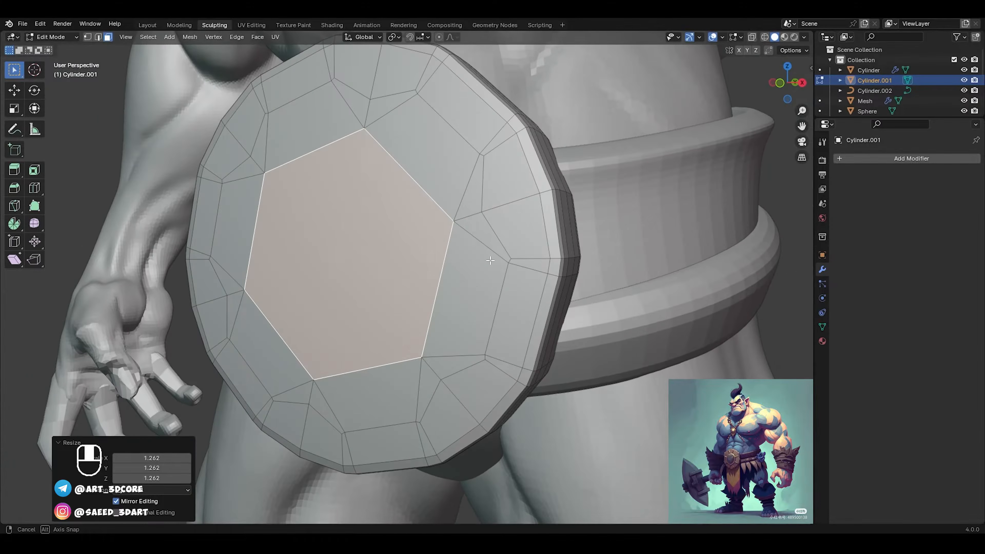
key(ctrl+b)
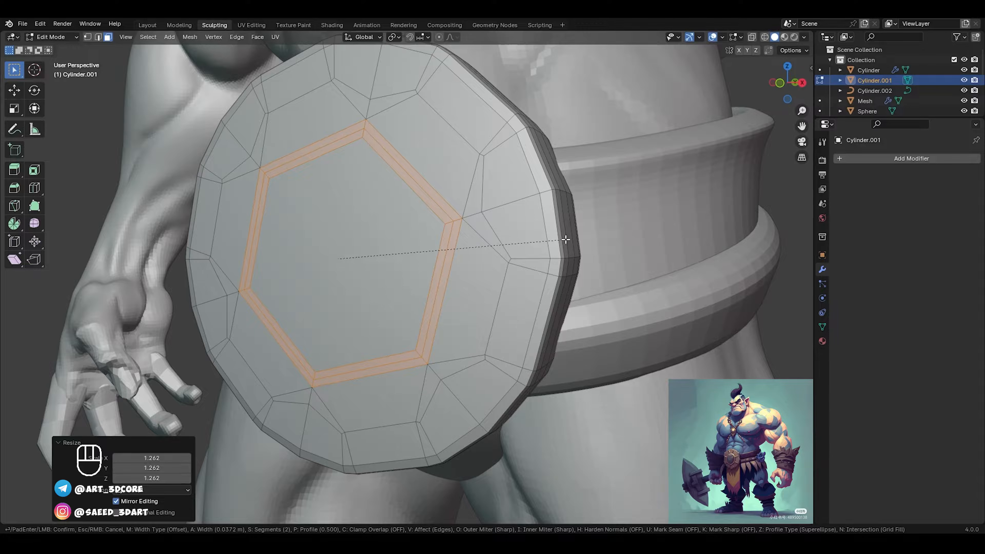
click(565, 239)
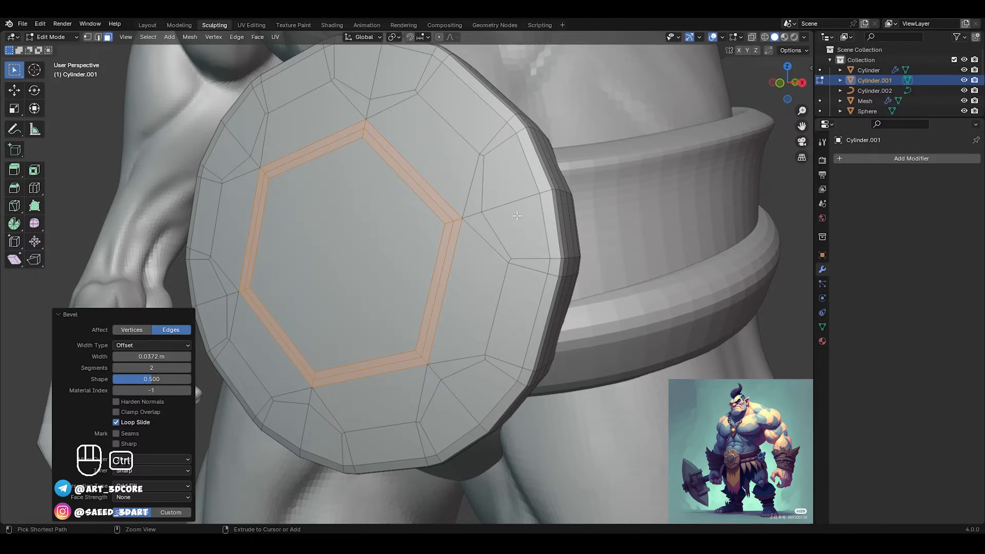
key(ctrl+z)
key(ctrl+b)
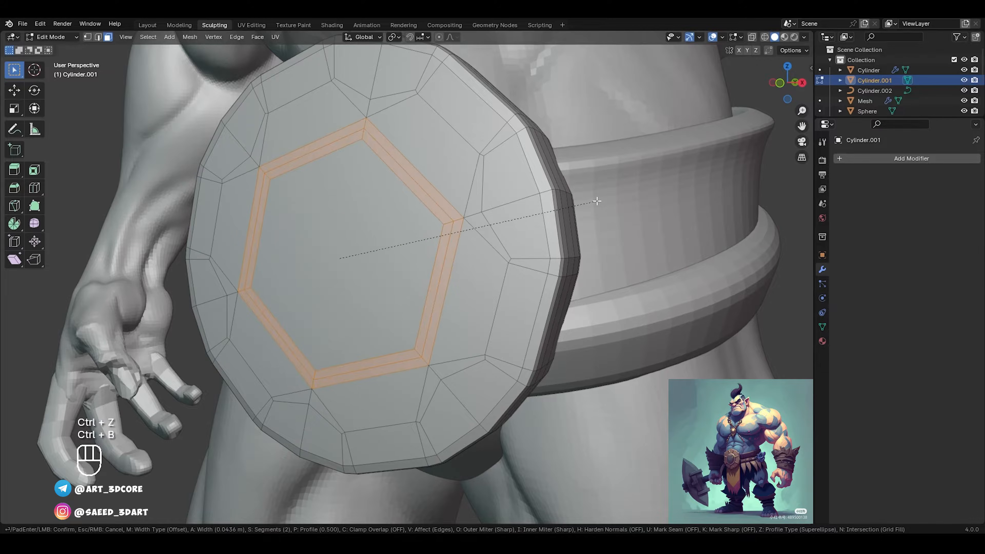
click(599, 197)
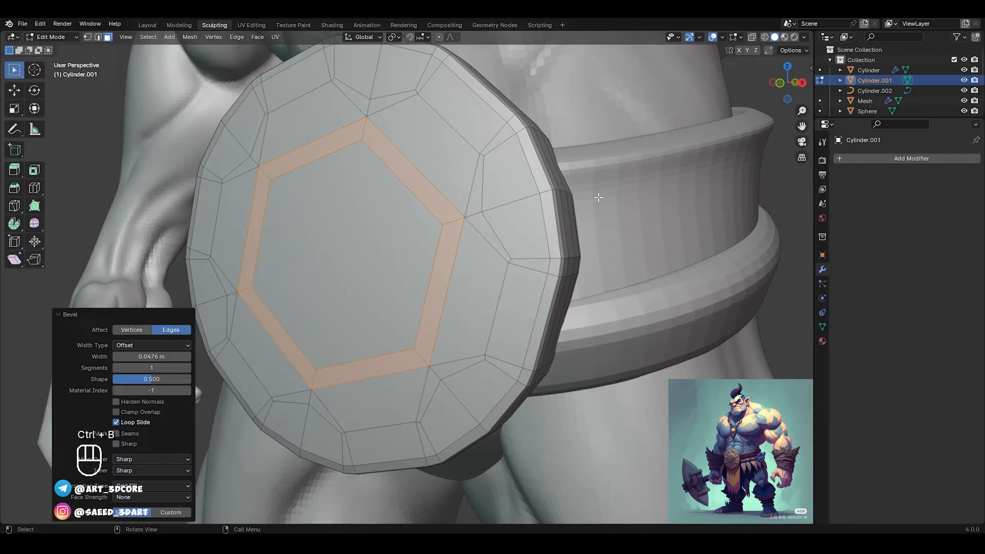
Step: Select the hexagonal border band's faces and extrude them along their normals by 0.1 m
click(454, 212)
alt+click(453, 221)
middle_drag(452, 221, 632, 217)
key(alt+e)
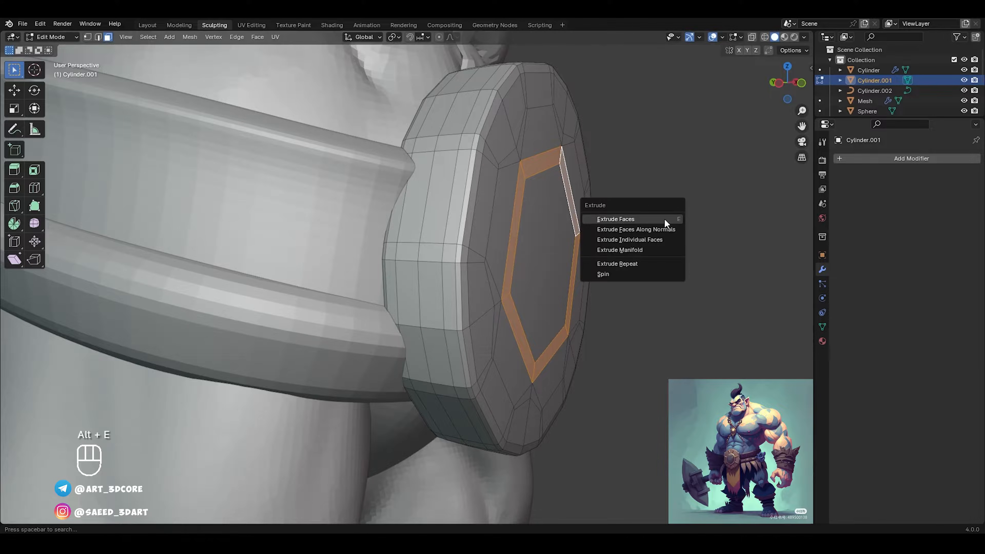
click(664, 227)
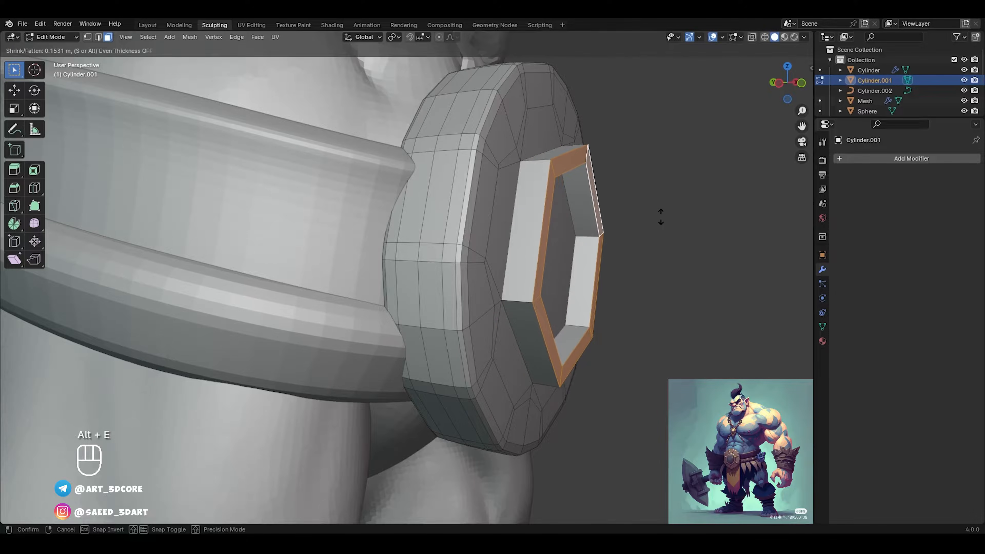
click(659, 217)
key(KP_1)
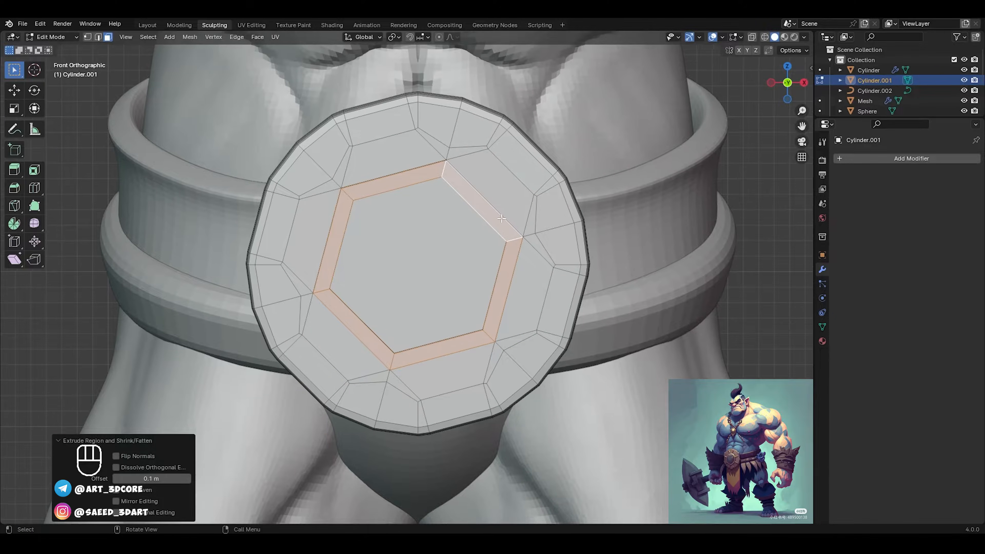
Step: Bevel the edges of the raised hexagonal ring with a single segment and return to Object Mode
key(ctrl+b)
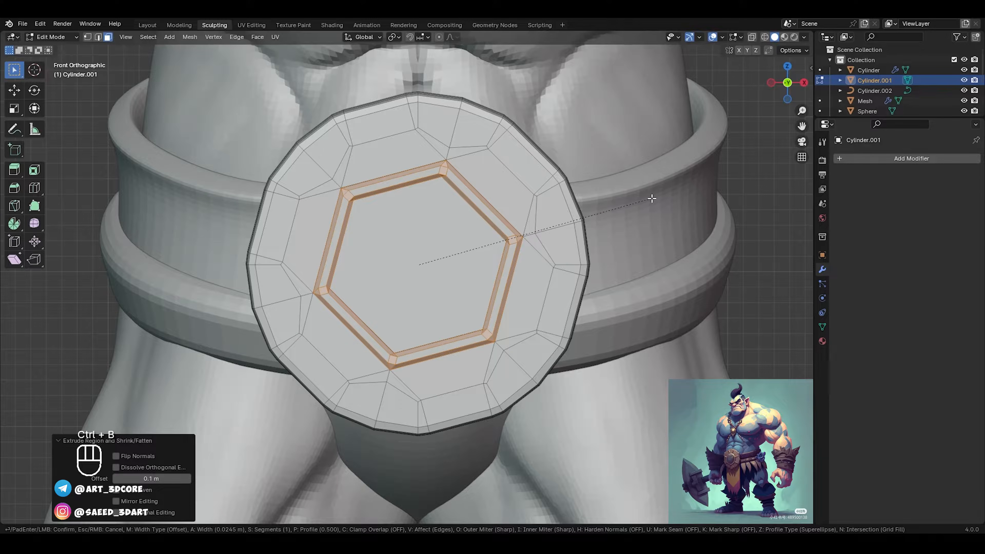
click(661, 204)
key(ctrl+Tab)
click(625, 209)
scroll(471, 271, down, 6)
middle_drag(472, 271, 403, 282)
Step: Undo the ring's bevel and extrusion and the hexagon's border bevel, going back to the plain central hexagonal face
key(ctrl+z)
key(ctrl+z)
key(ctrl+z)
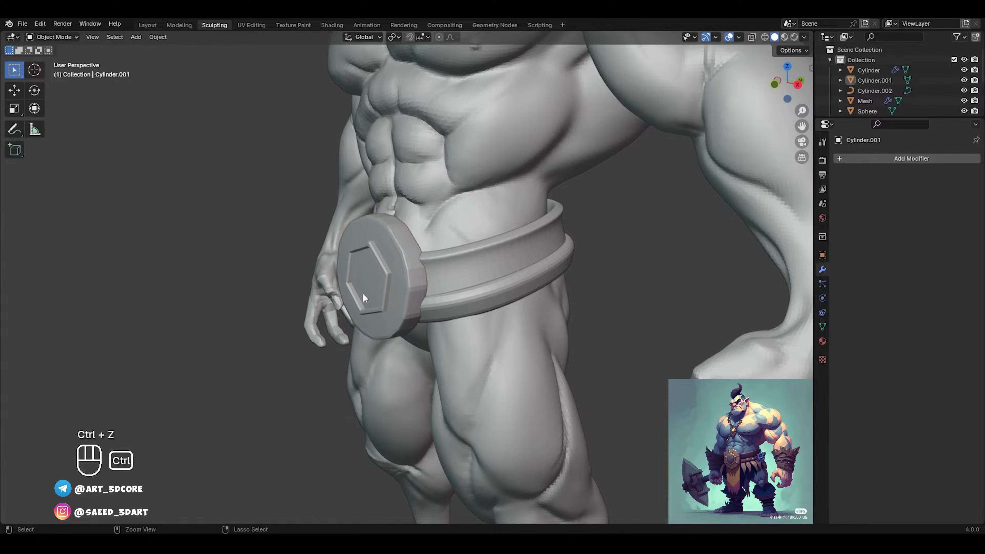
key(ctrl+z)
key(ctrl+z)
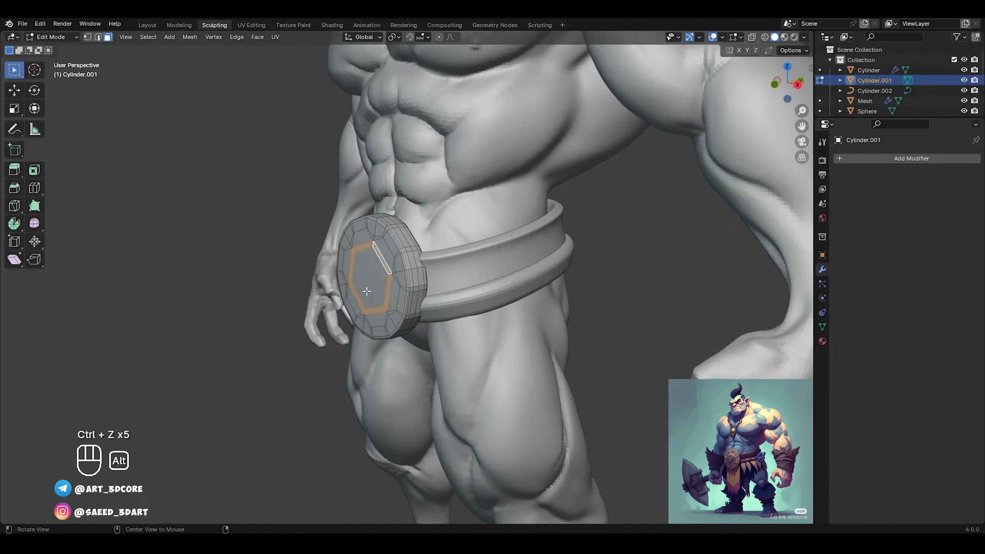
alt+middle_drag(366, 291, 464, 259)
key(ctrl+z)
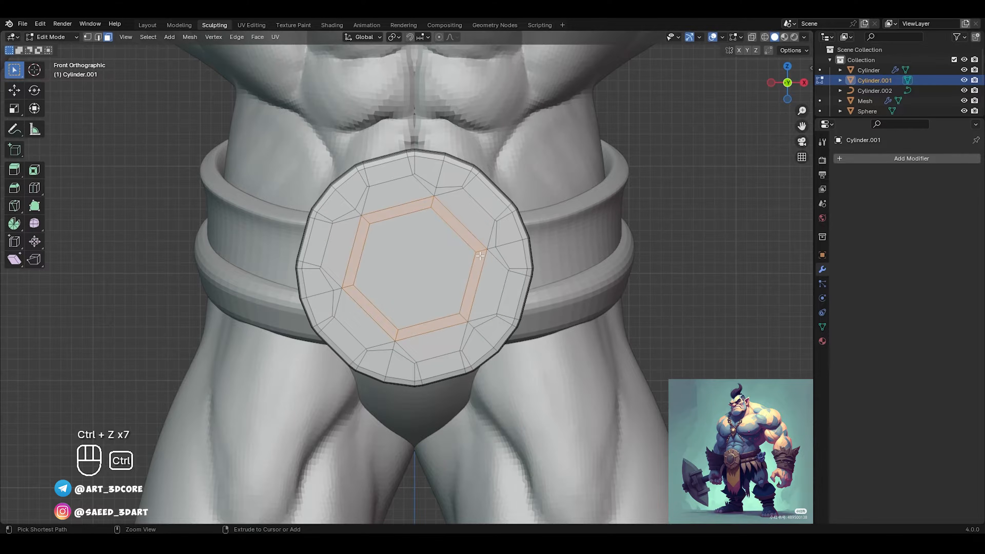
key(ctrl+z)
Step: Bevel the central hexagon's outline 0.103 m wide with one segment and extrude the resulting band along its normals by 0.191 m
key(ctrl+b)
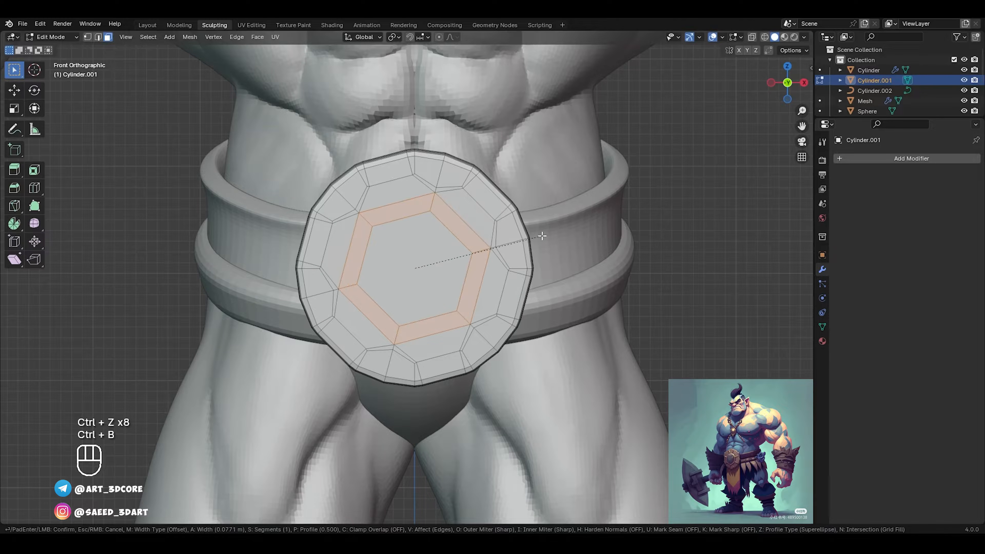
click(545, 233)
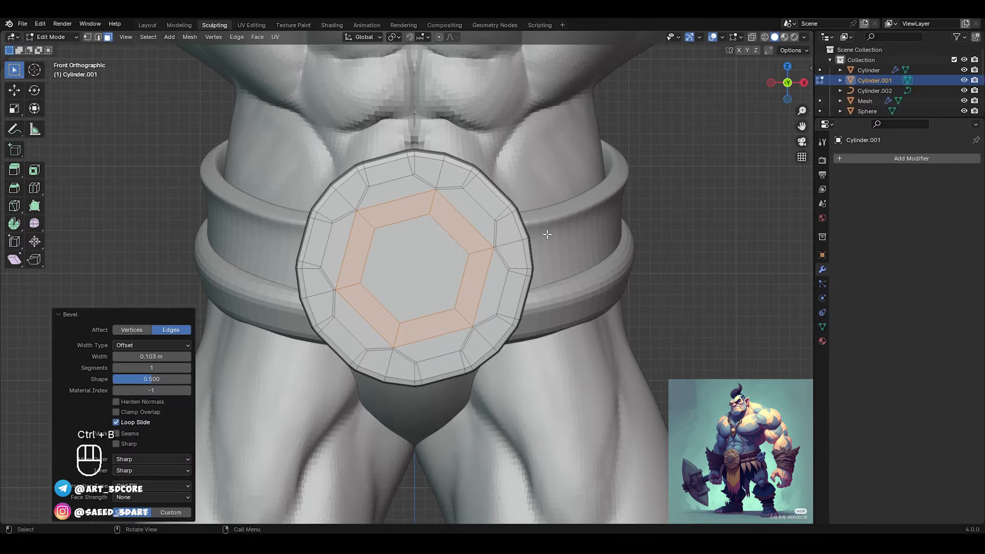
alt+middle_drag(545, 233, 523, 234)
key(alt+e)
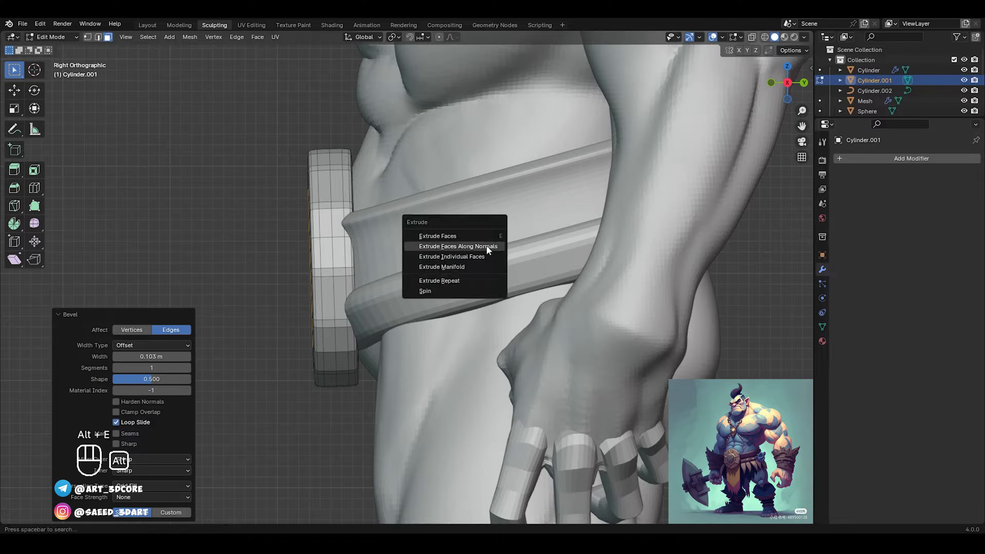
click(487, 245)
click(488, 235)
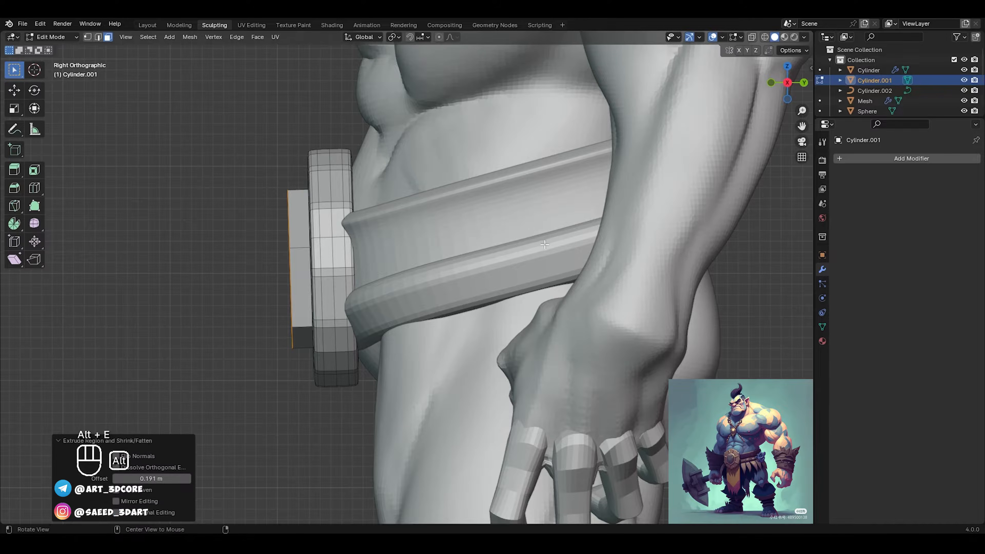
alt+middle_drag(533, 244, 558, 208)
Step: Bevel the raised hexagonal ring so its sides slope up to a narrow top rim, and return to Object Mode
key(ctrl+b)
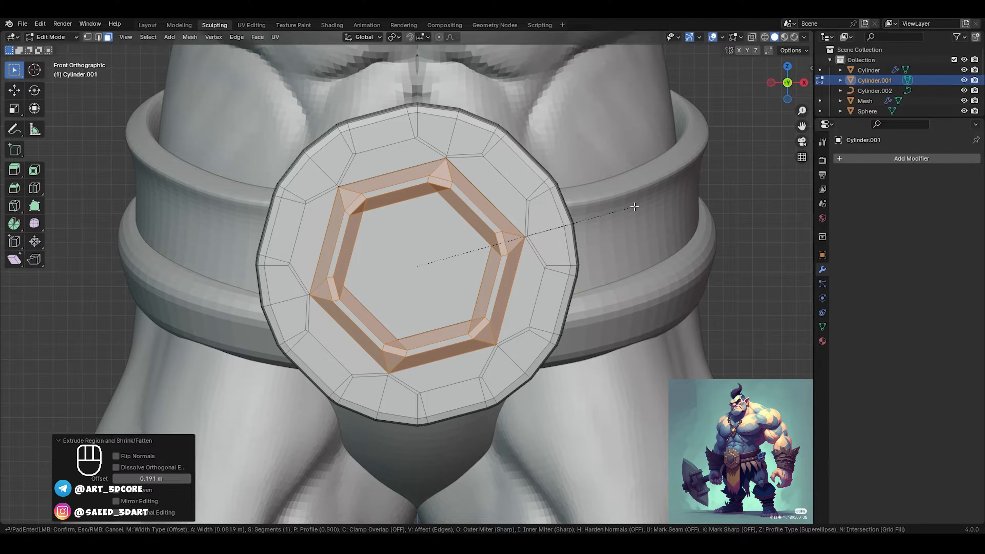
click(634, 206)
key(ctrl+Tab)
middle_drag(634, 206, 576, 314)
key(alt+a)
ctrl+middle_drag(522, 288, 477, 267)
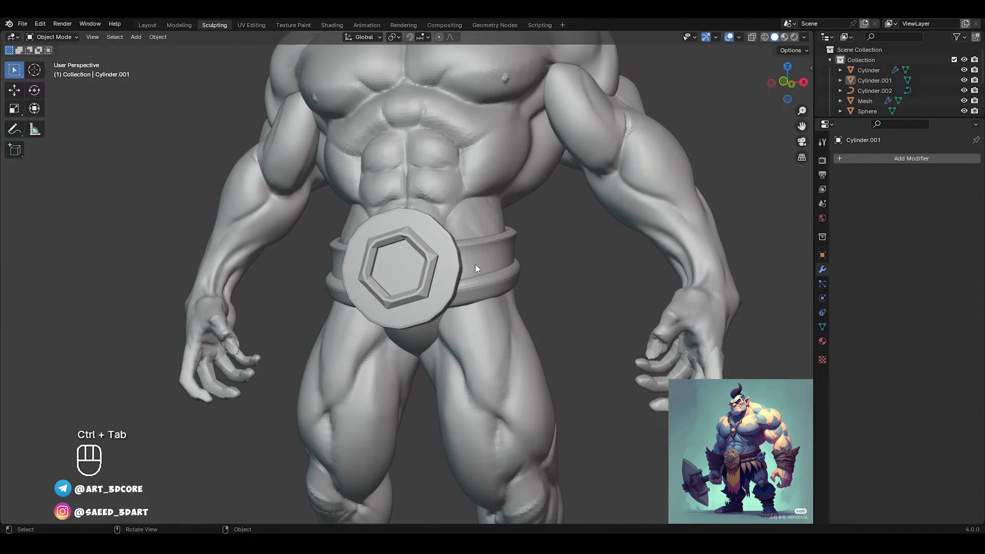
Step: Select the six radial edges running from the hexagon's corners to the disc's outer rim and bevel them 0.0457 m wide with one segment
click(451, 285)
key(Tab)
scroll(454, 295, up, 3)
key(2)
click(465, 332)
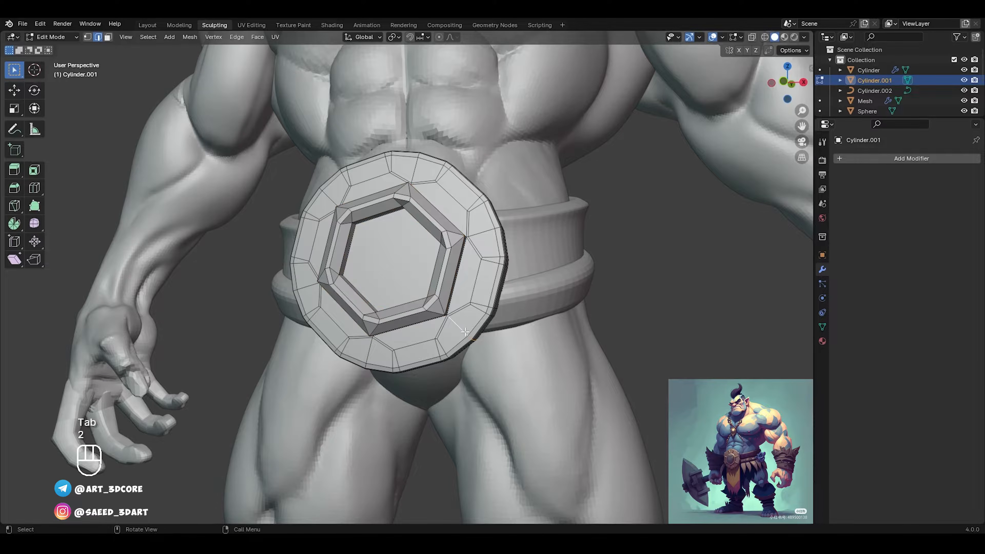
shift+click(487, 232)
middle_drag(400, 178, 448, 193)
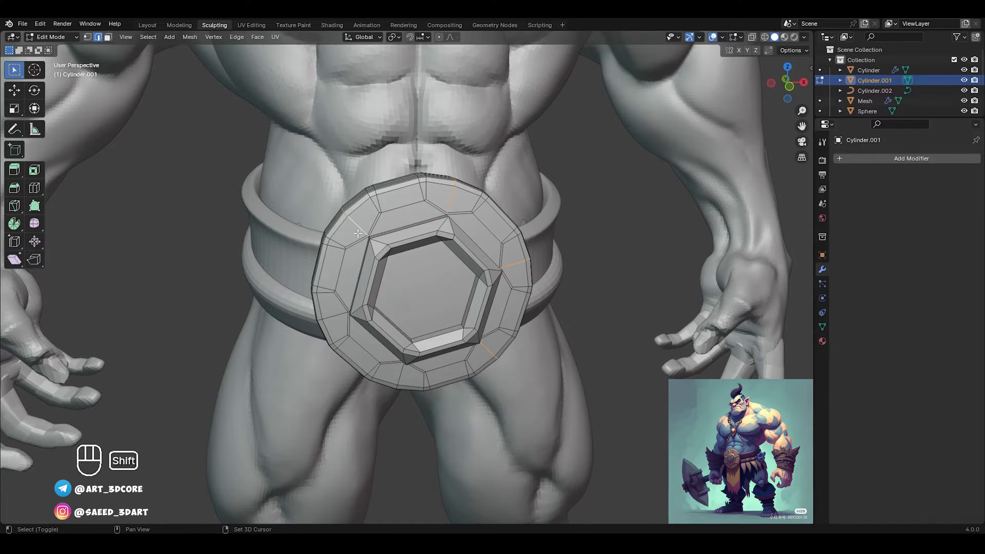
middle_drag(338, 293, 340, 269)
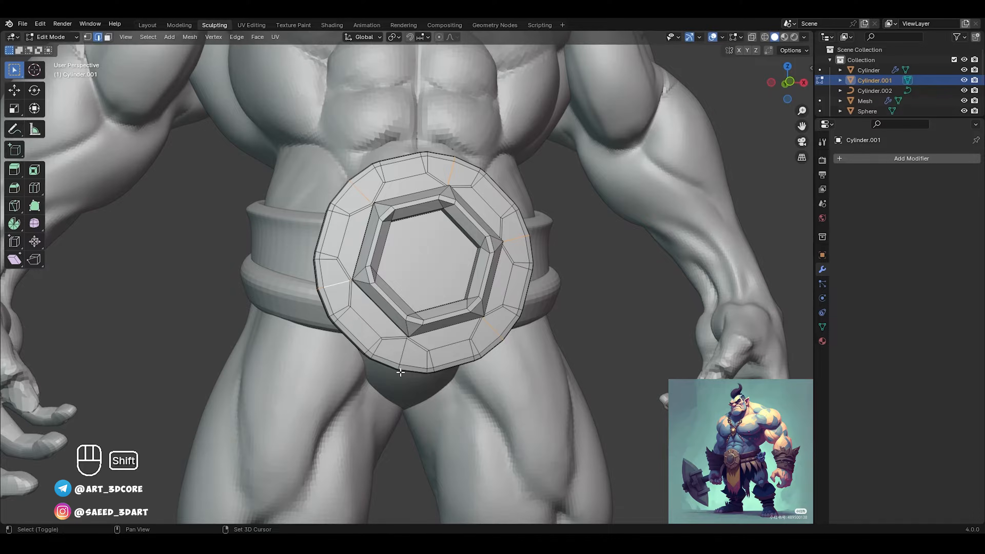
alt+middle_drag(434, 348, 479, 292)
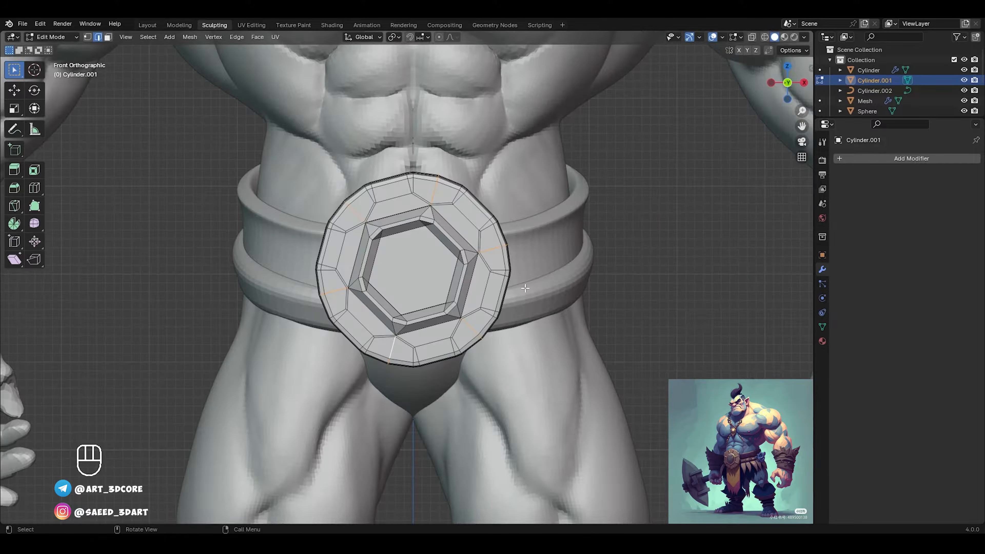
ctrl+middle_drag(558, 271, 603, 219)
shift+middle_drag(603, 220, 576, 202)
key(ctrl+b)
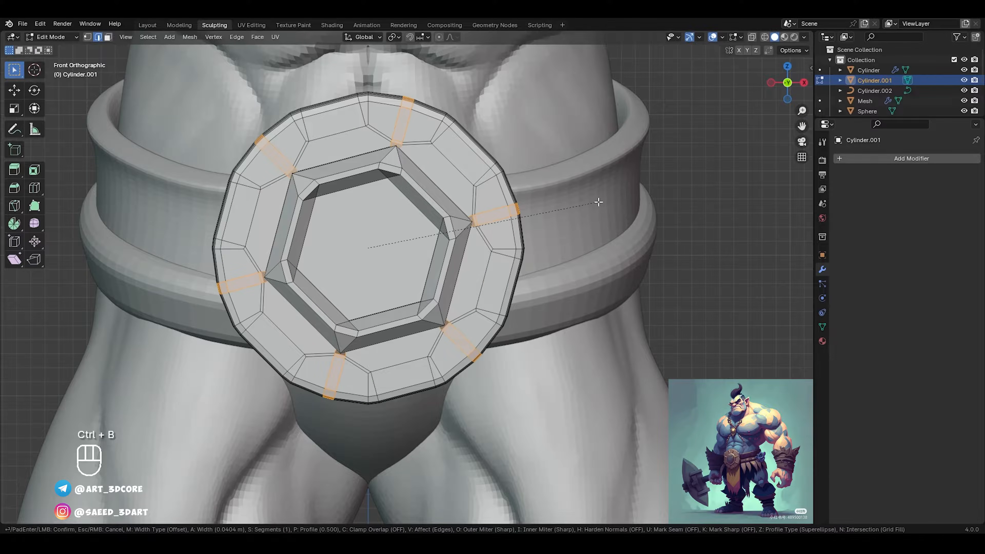
click(600, 206)
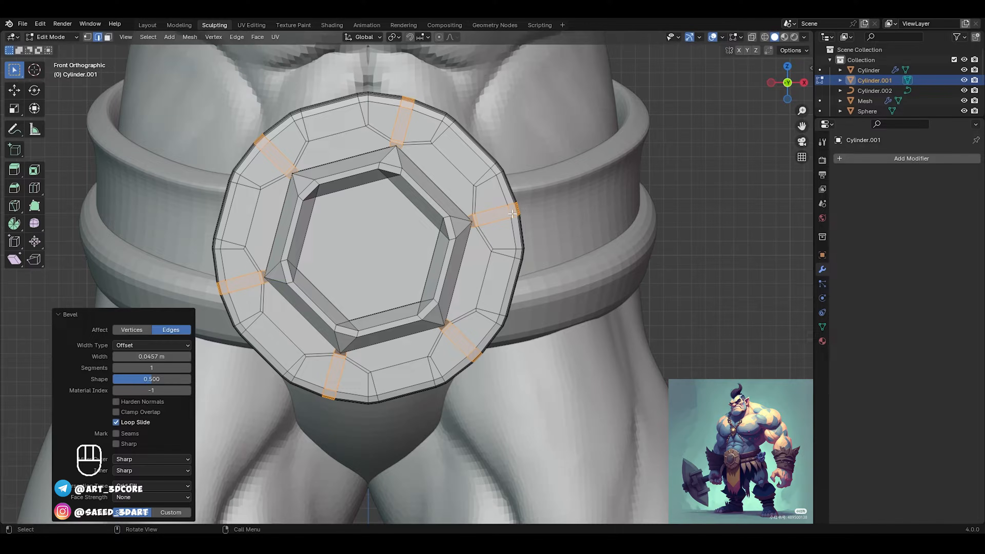
Step: Extrude the six beveled radial strips along their normals by 0.0365 m and return to Object Mode
key(alt+e)
click(538, 217)
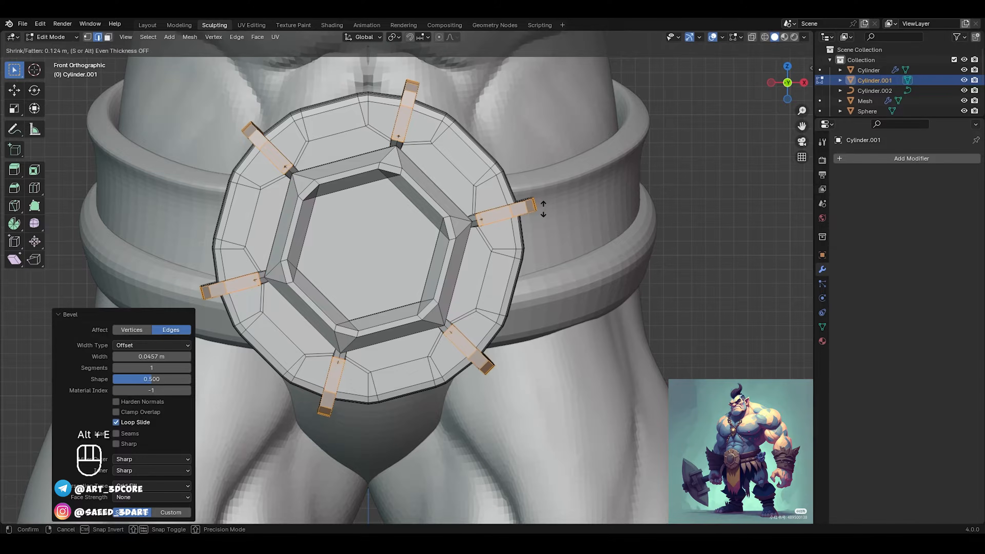
click(538, 216)
middle_drag(539, 216, 472, 227)
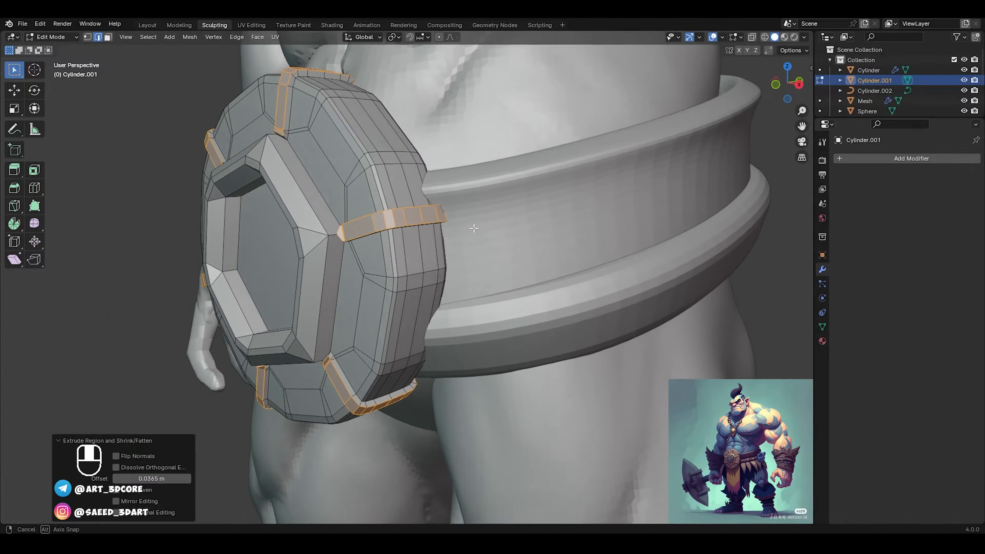
key(ctrl+Tab)
ctrl+middle_drag(350, 207, 384, 297)
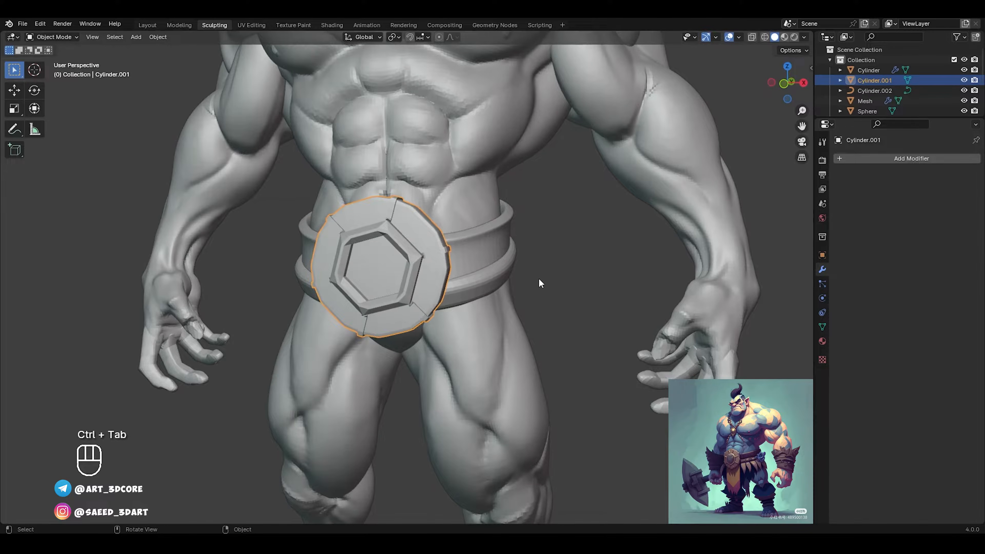
click(539, 277)
ctrl+middle_drag(491, 264, 433, 203)
Step: Rotate the disc's whole mesh about 15.7° in the front view so the hexagon's top and bottom sides lie horizontal, and return to Object Mode
click(456, 253)
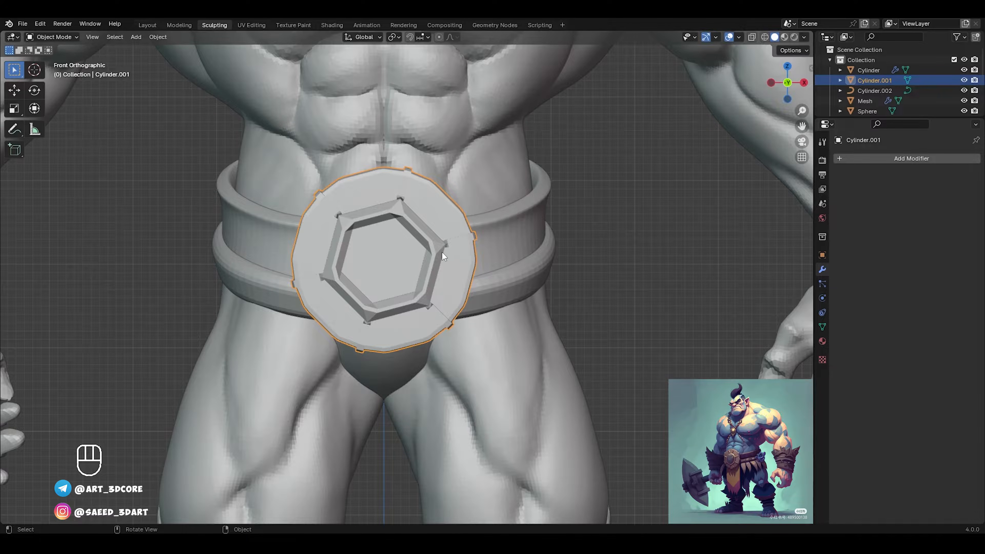
key(Tab)
key(a)
key(r)
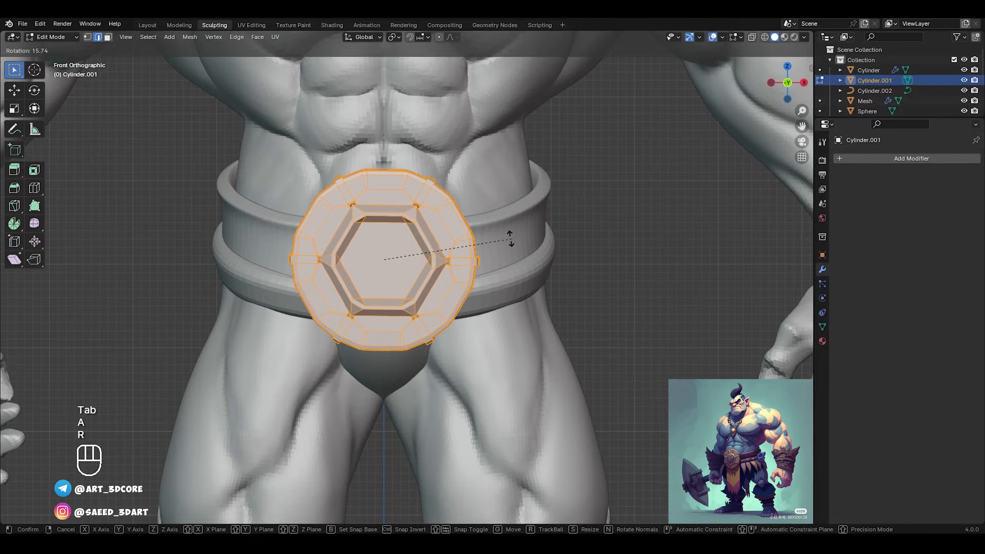
click(510, 236)
key(ctrl+Tab)
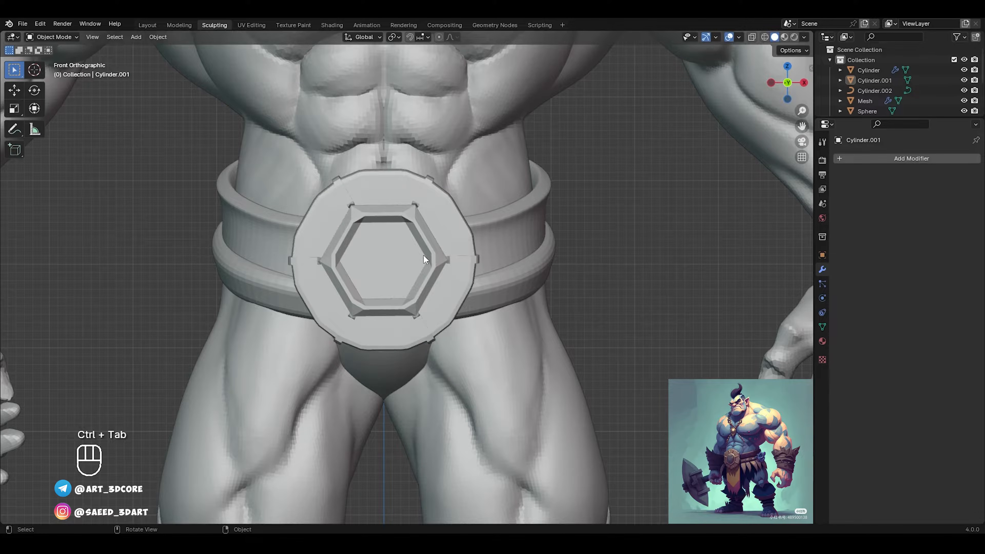
Step: In face mode, select the hexagonal ring's narrow top rim loop and the sloping faces around its inside
key(Tab)
key(3)
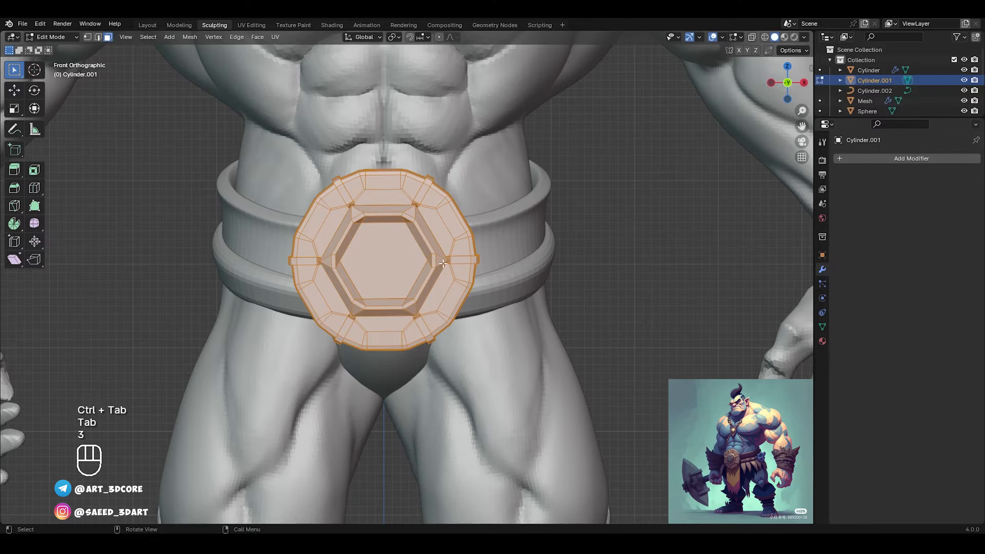
ctrl+middle_drag(435, 271, 463, 198)
alt+click(469, 221)
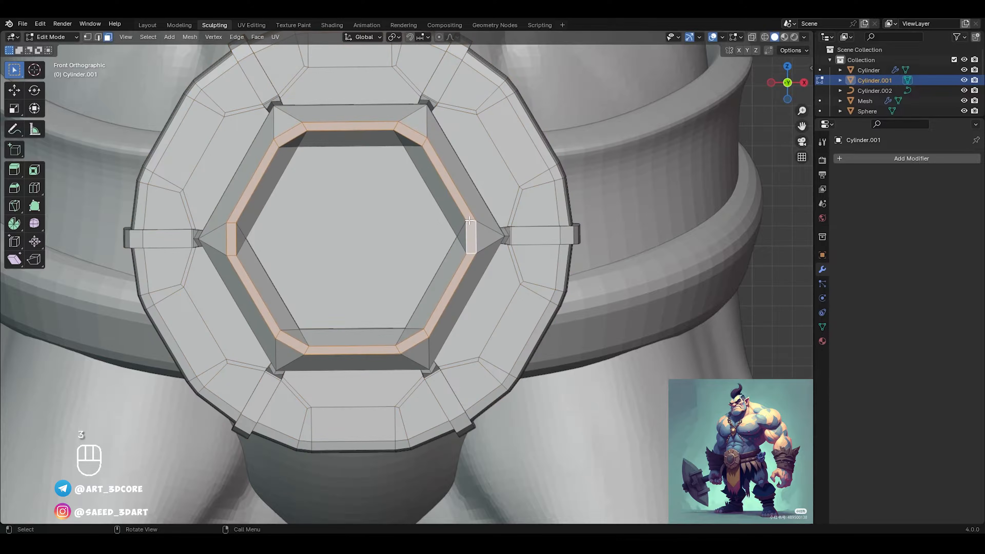
shift+click(459, 227)
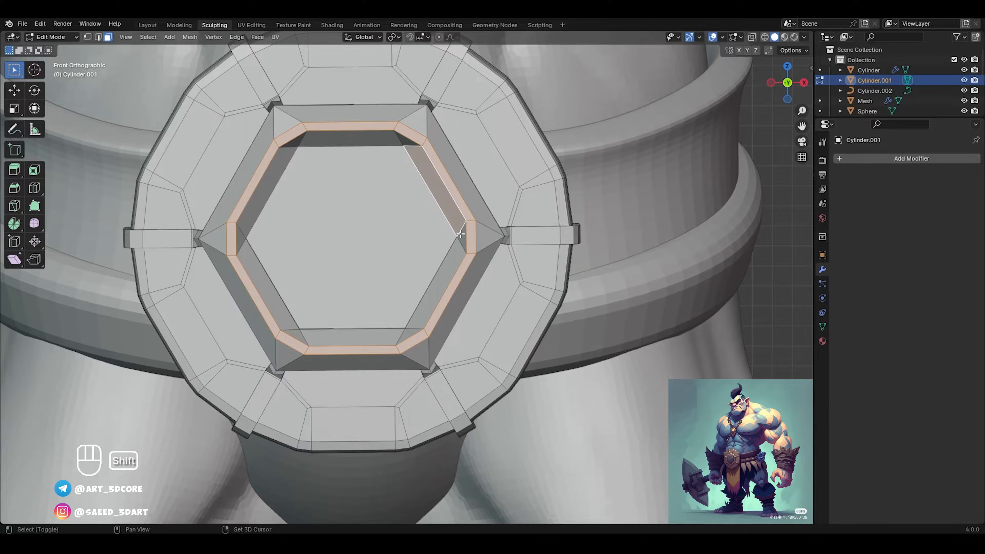
shift+click(461, 236)
shift+click(446, 264)
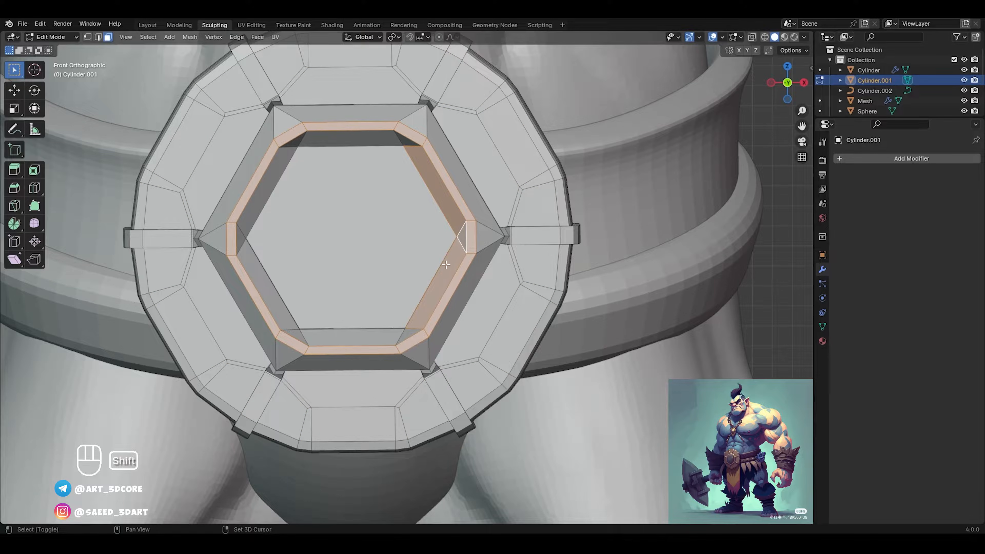
shift+click(379, 333)
shift+click(256, 267)
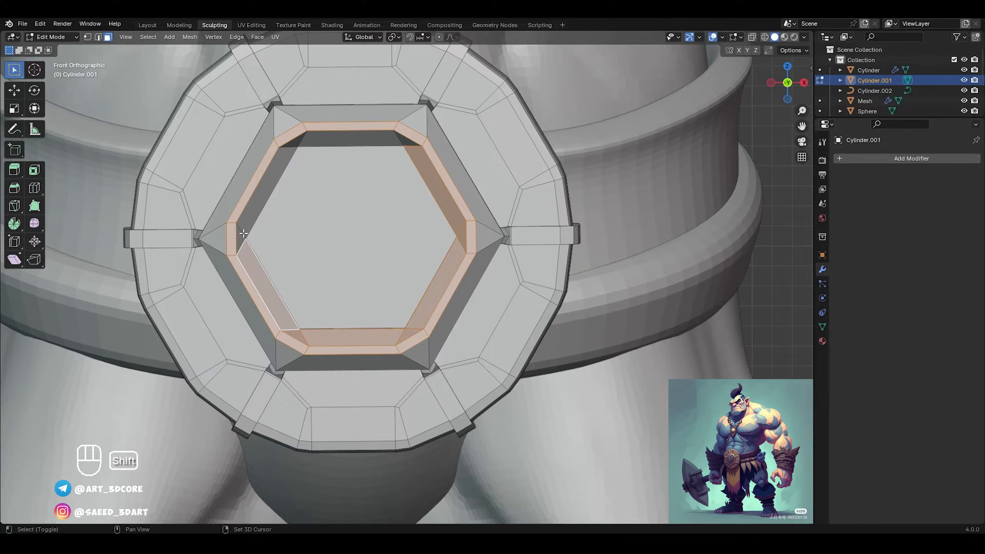
shift+click(276, 194)
shift+click(295, 145)
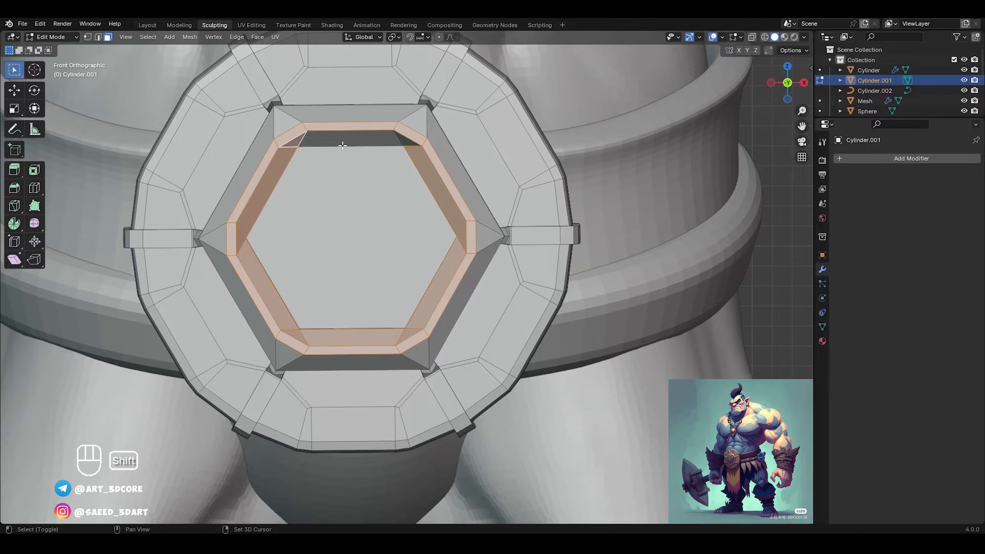
Step: Add the ring's outer sloping faces and corner triangles to the selection and fatten the selected faces along their normals
shift+click(459, 181)
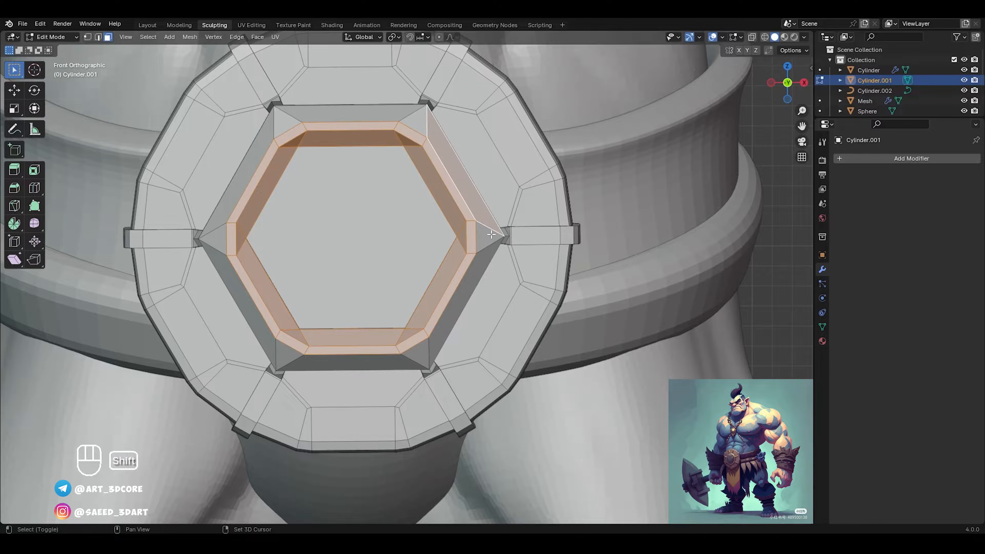
shift+click(490, 258)
shift+click(413, 358)
shift+click(341, 367)
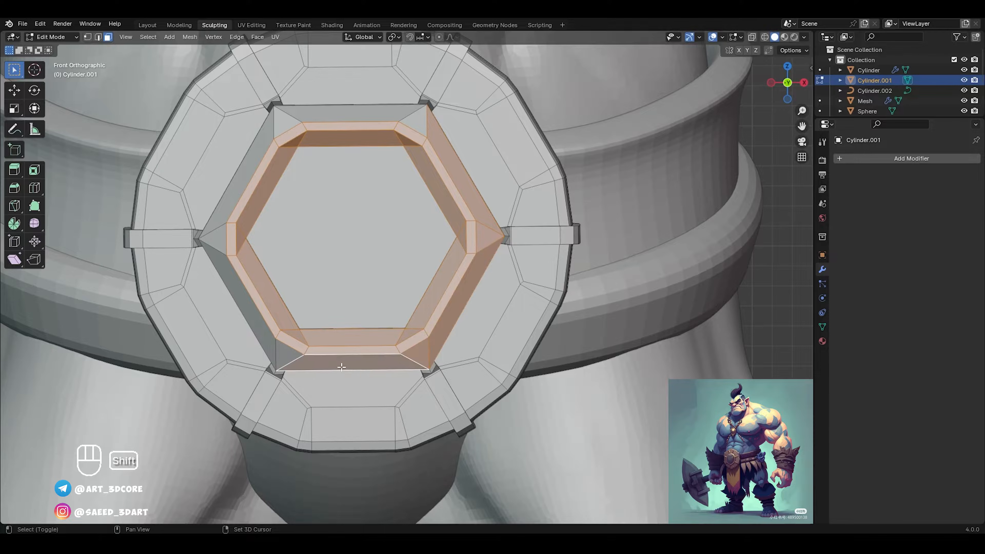
shift+click(287, 354)
shift+click(261, 335)
shift+click(214, 237)
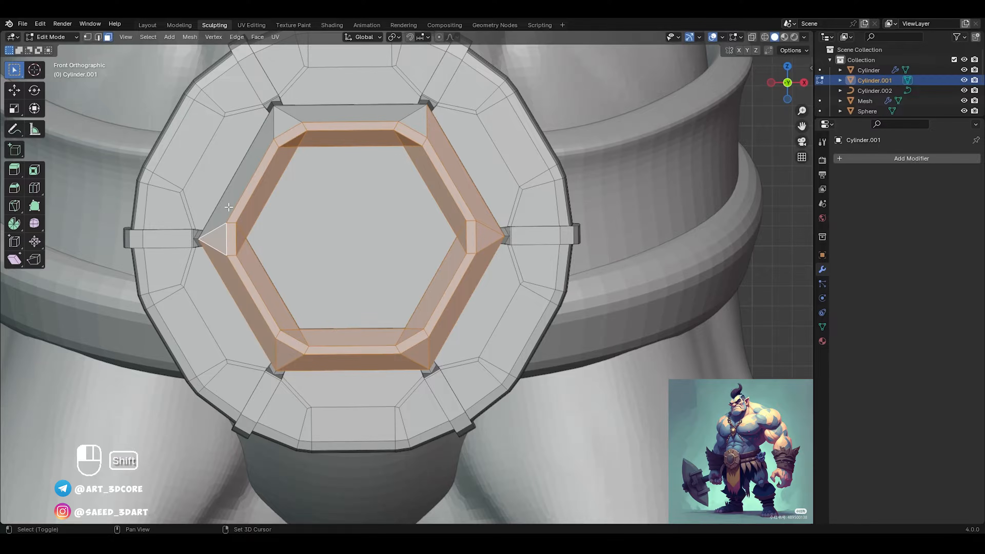
shift+click(229, 208)
shift+click(313, 117)
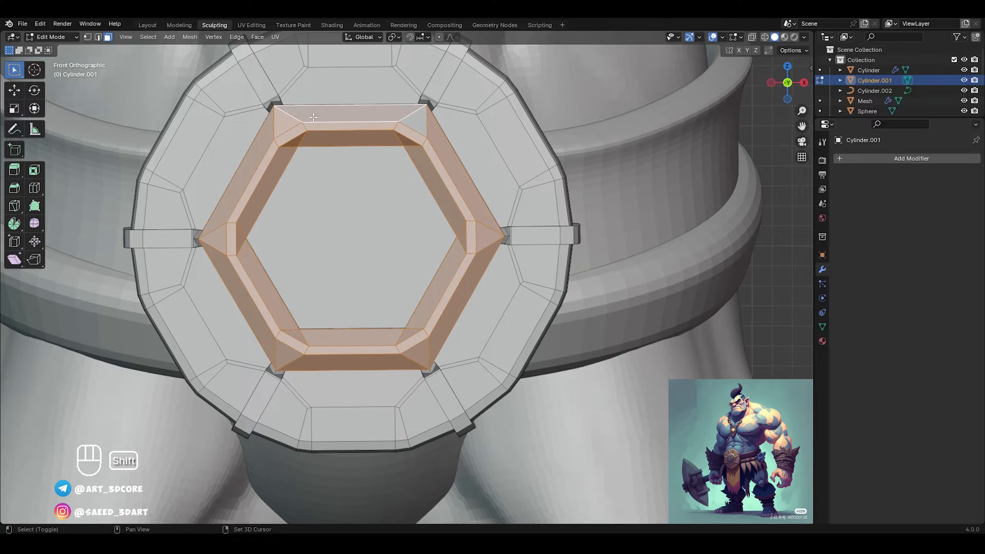
shift+click(419, 120)
key(alt+s)
right_click(543, 177)
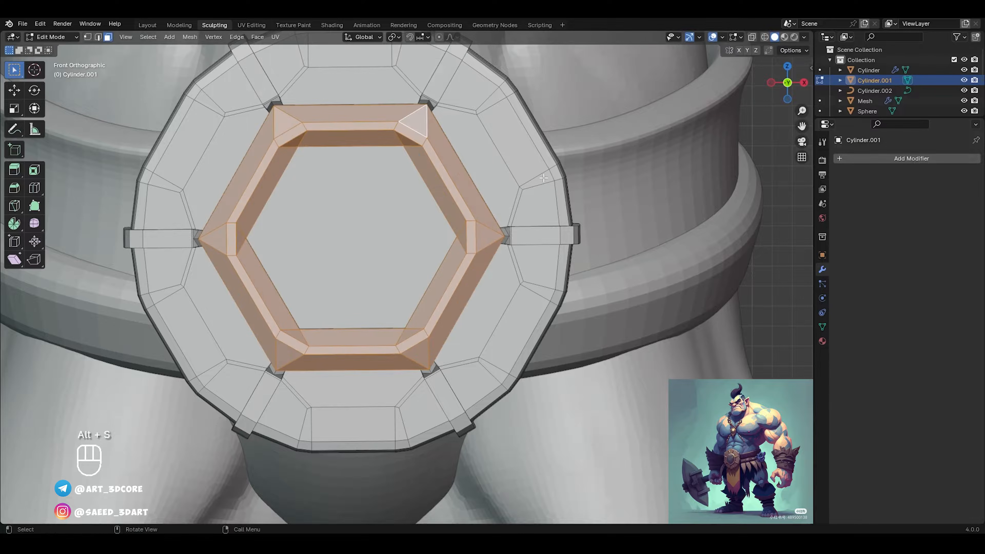
key(alt+s)
click(543, 185)
Step: Add the ring's outer side walls and the remaining lower inner wall faces to the selection
middle_drag(536, 202, 371, 258)
shift+click(300, 157)
middle_drag(299, 156, 457, 299)
shift+click(353, 211)
shift+click(393, 189)
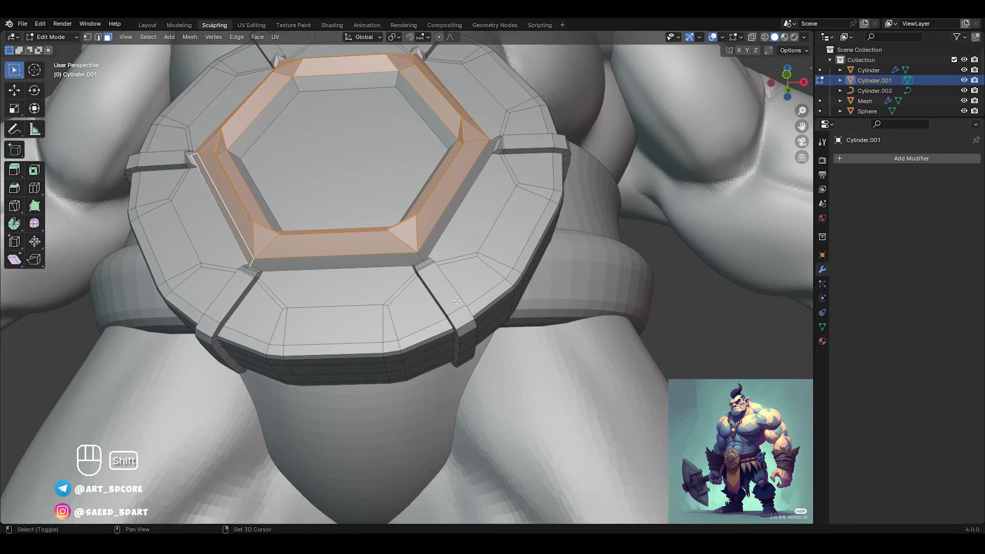
shift+click(382, 263)
shift+click(441, 228)
middle_drag(450, 198, 480, 223)
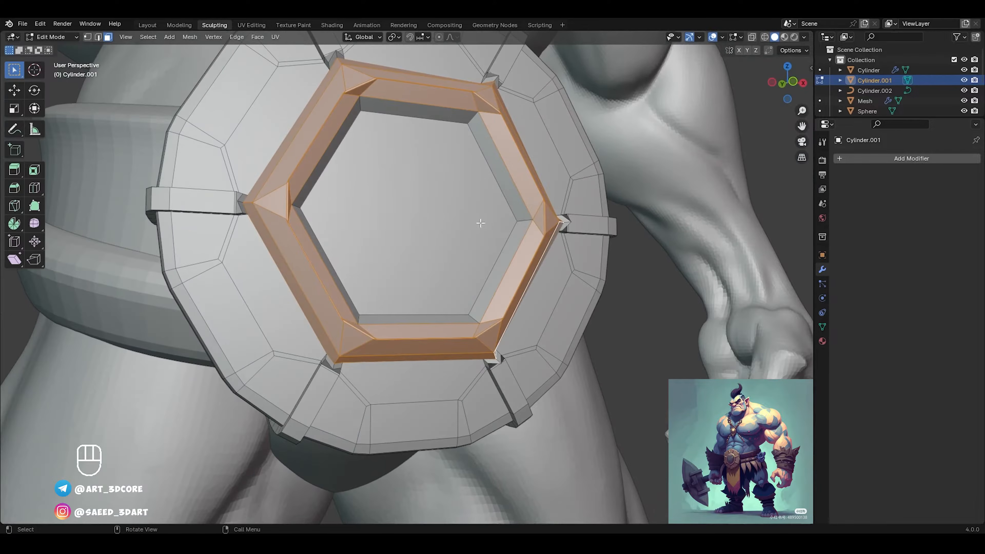
shift+click(516, 208)
shift+click(514, 231)
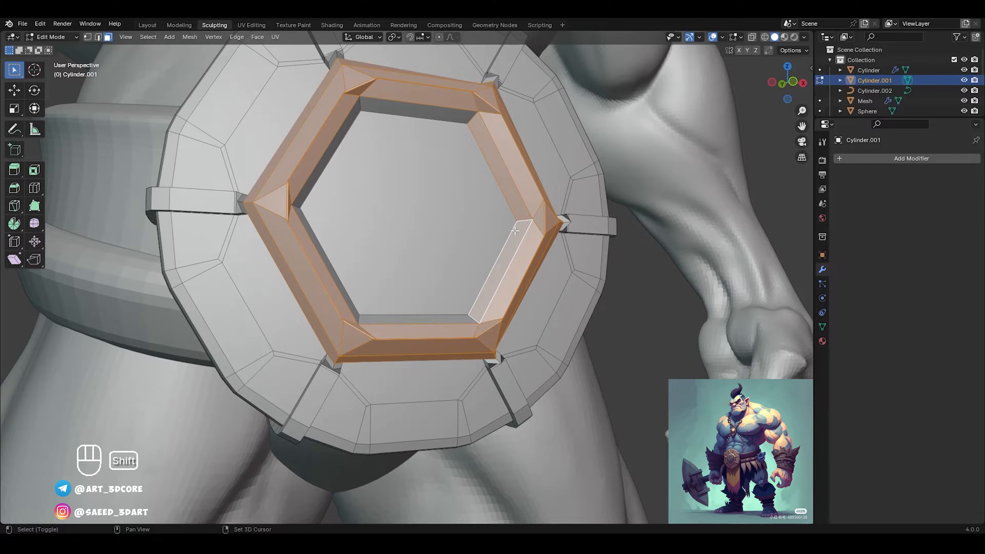
shift+click(440, 115)
shift+click(339, 145)
middle_drag(338, 145, 287, 276)
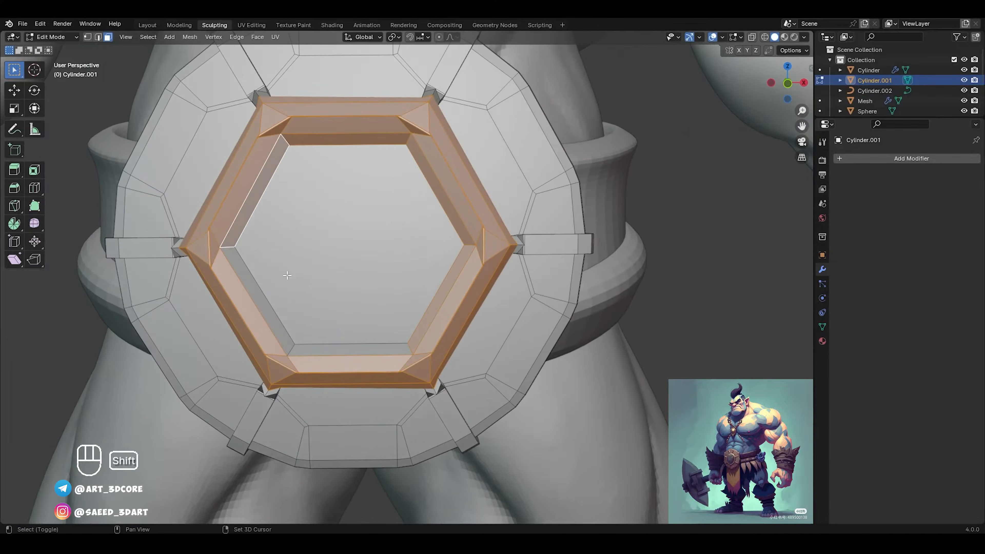
shift+click(259, 291)
shift+click(318, 349)
Step: Scale the selected hexagonal ring uniformly to 0.9 and switch the disc to Sculpt Mode
key(alt+s)
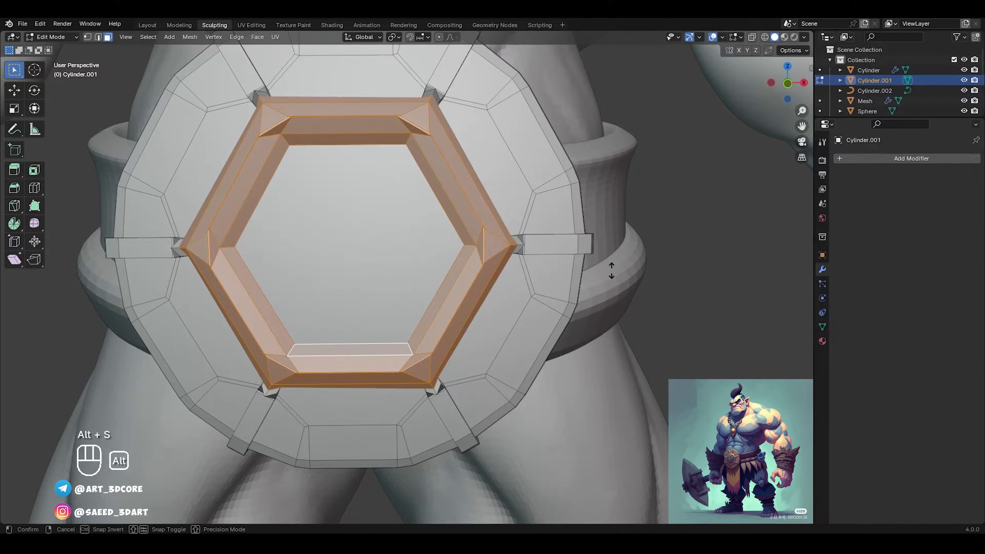
right_click(604, 277)
key(alt+s)
right_click(605, 249)
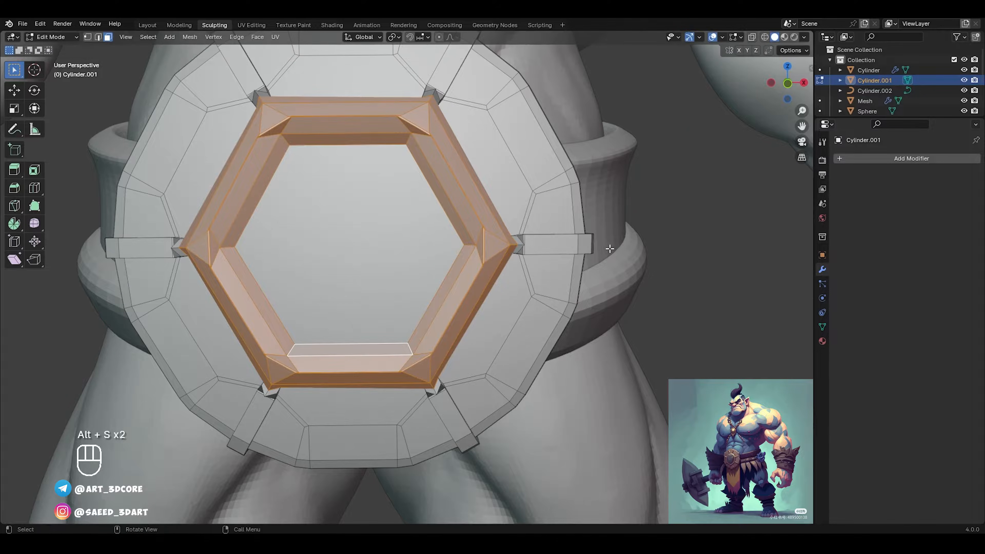
key(s)
click(592, 259)
alt+middle_drag(547, 250, 504, 244)
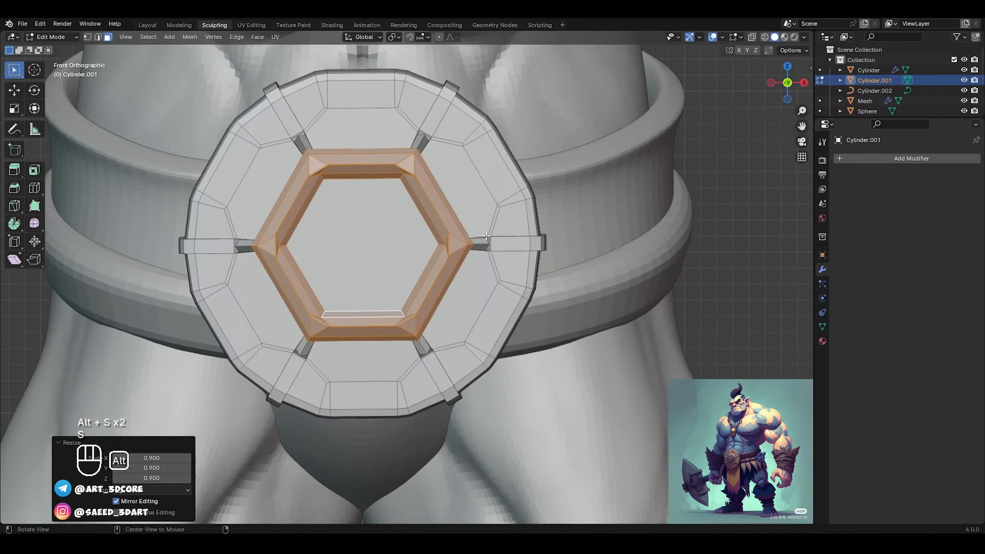
shift+middle_drag(450, 207, 462, 280)
key(ctrl+Tab)
alt+middle_drag(461, 280, 446, 194)
Step: Try a Subdivision Surface modifier at viewport level 2 on the buckle disc, and remove it
click(903, 158)
mouse_move(903, 158)
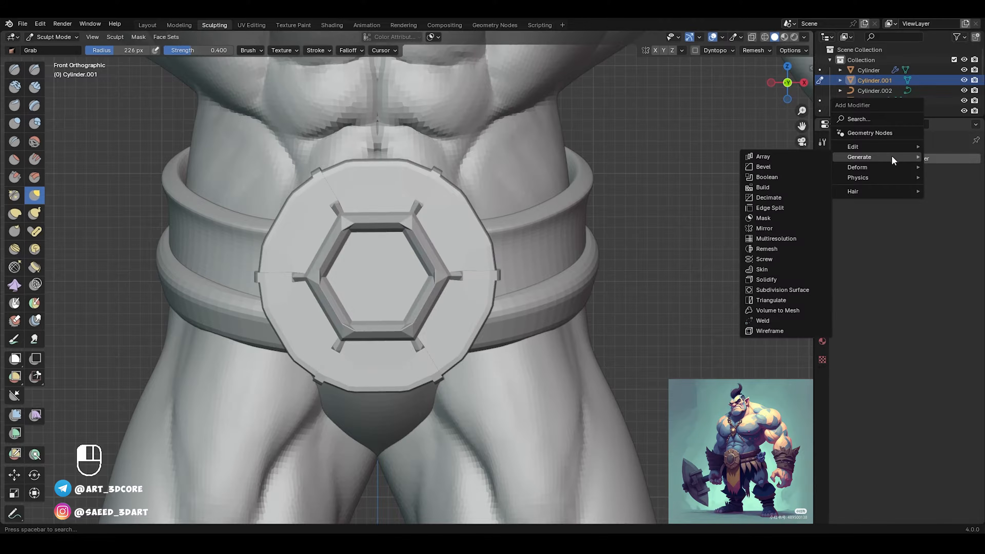
click(777, 287)
alt+shift+middle_drag(604, 283, 515, 341)
click(962, 203)
alt+middle_drag(550, 252, 422, 324)
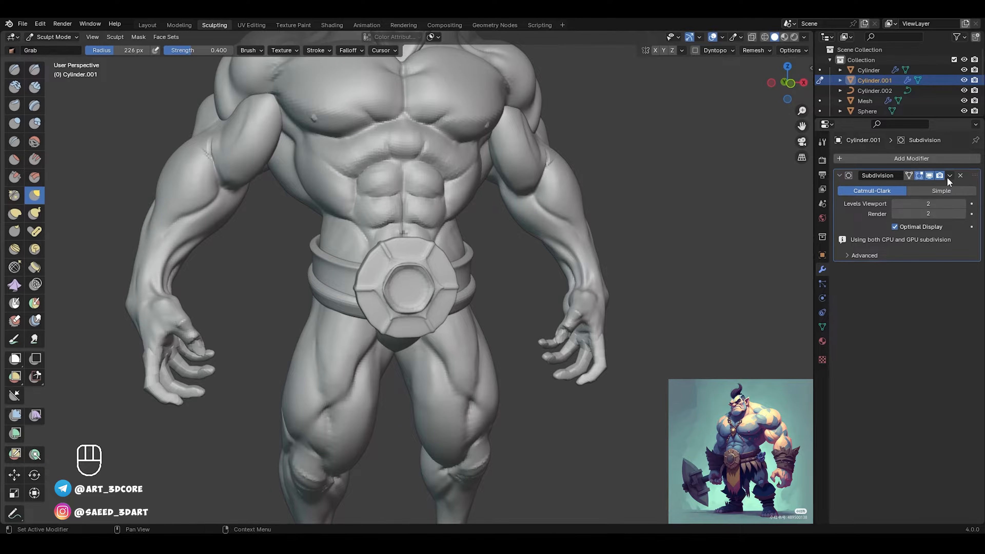
click(960, 175)
Step: Try smoothing the side corner of the hexagonal ring with a 169 px brush, and undo it
scroll(423, 287, up, 5)
key(f)
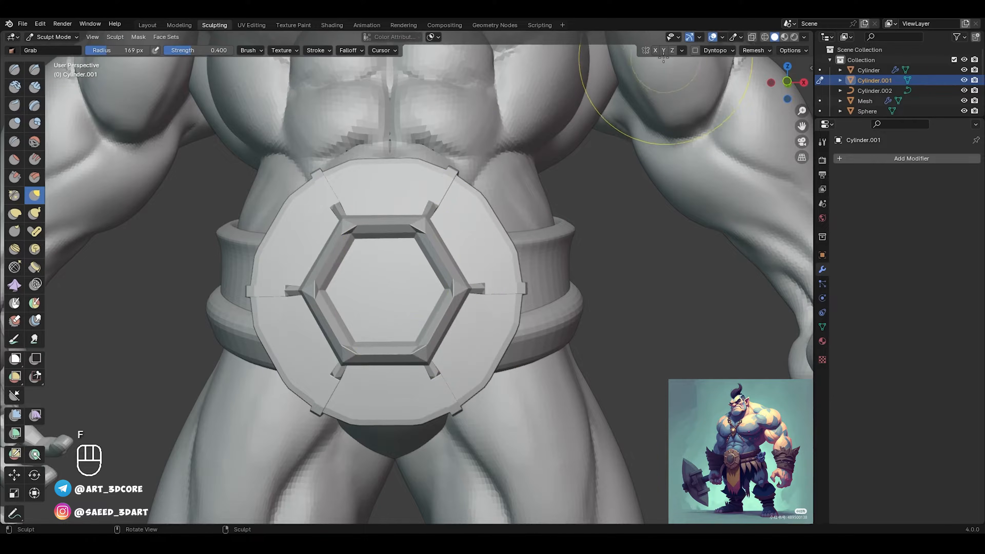
scroll(457, 294, up, 3)
mouse_move(469, 290)
shift+mouse_down()
mouse_move(479, 292)
mouse_move(472, 259)
shift+mouse_up()
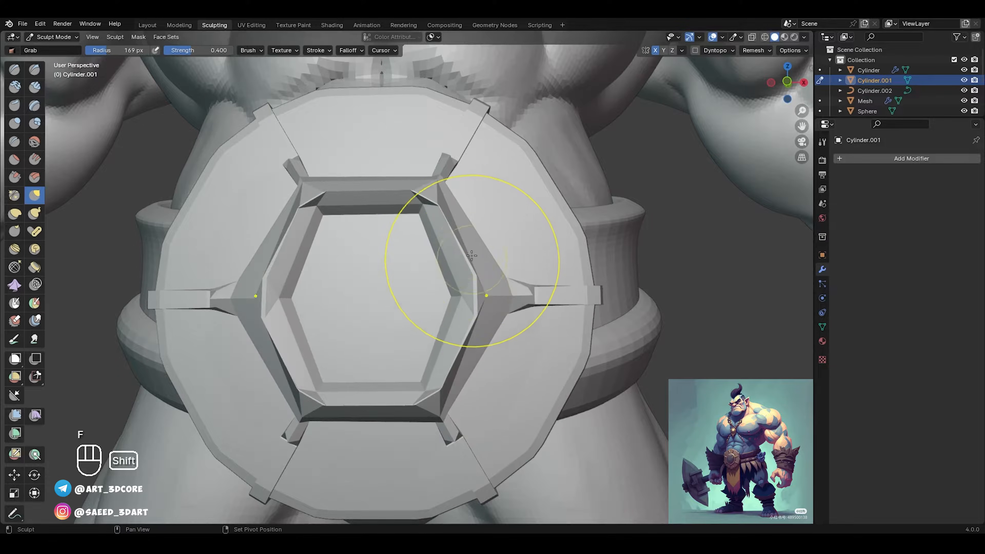
key(ctrl+z)
key(ctrl+z)
Step: Undo a first voxel remesh of the disc, adjust the voxel size and remesh it again
scroll(485, 280, down, 5)
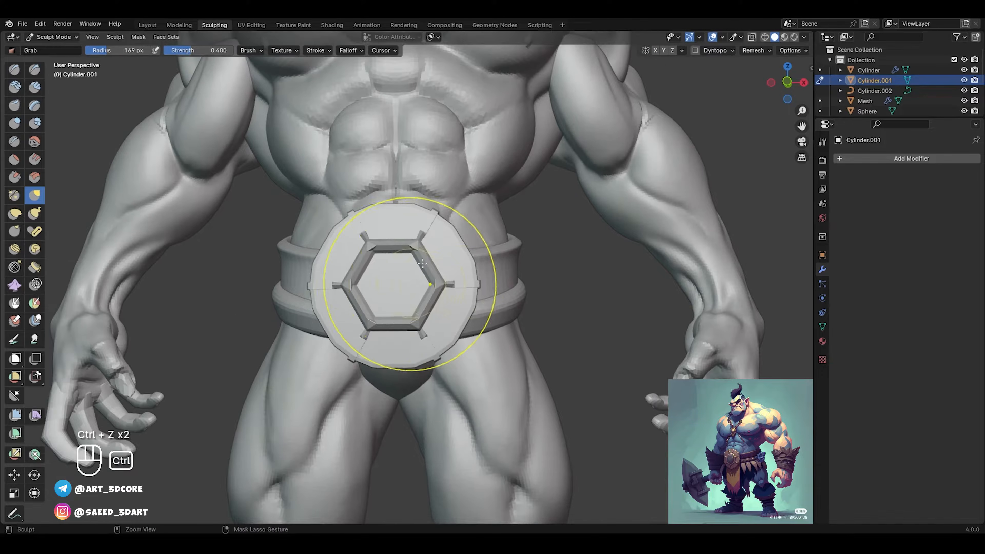
key(ctrl+r)
scroll(419, 232, up, 4)
key(ctrl+z)
key(r)
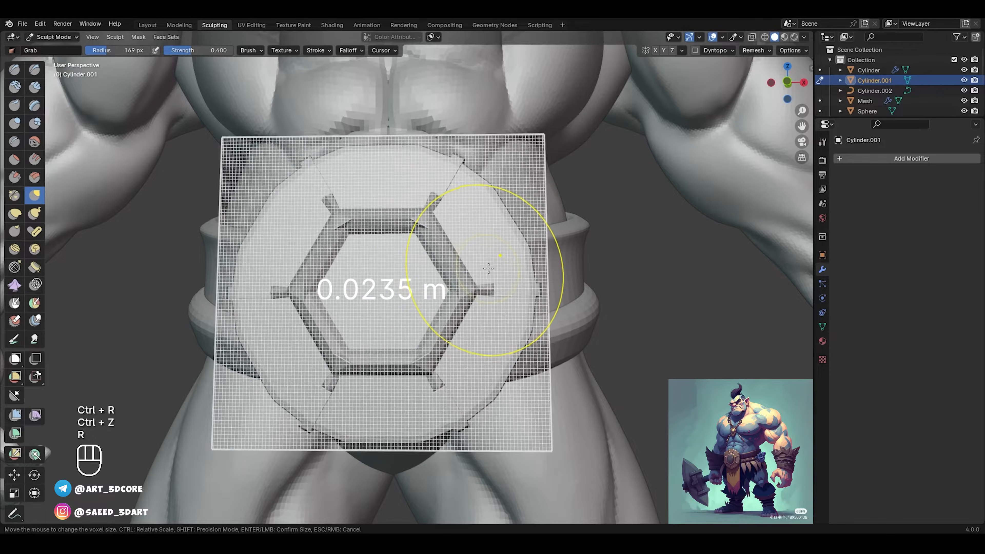
click(491, 273)
key(ctrl+r)
Step: Try smoothing the remeshed ring's side corner with a 111 px brush, and undo the stroke
key(f)
click(430, 277)
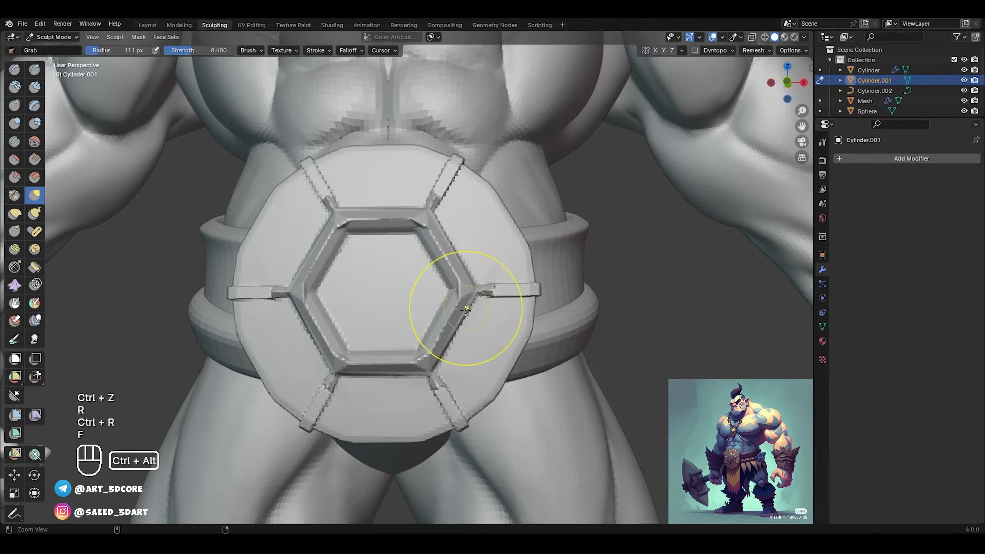
ctrl+alt+drag(466, 292, 470, 268)
shift+drag(482, 297, 488, 311)
key(ctrl+z)
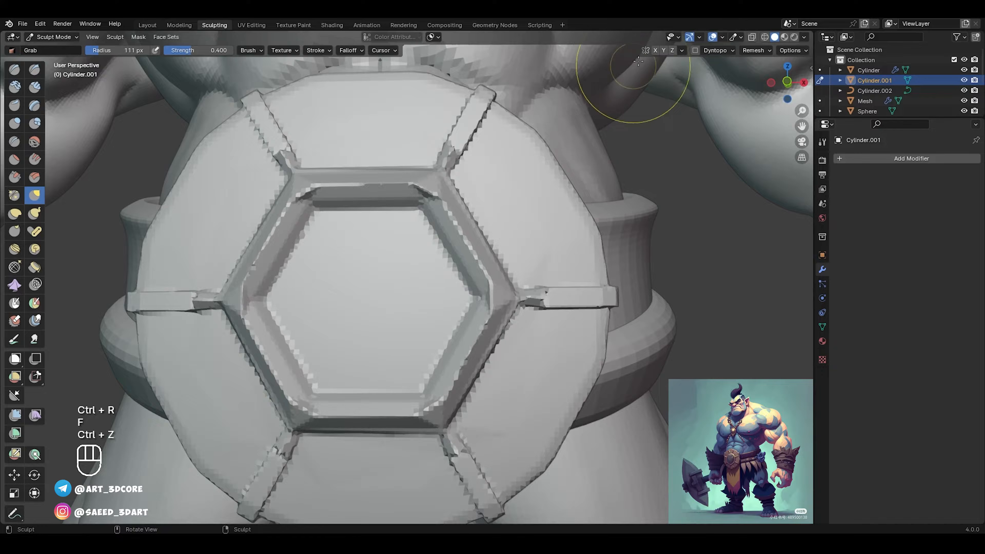
Step: In the front view, enable X symmetry, set the brush radius to 69 px and smooth the hexagonal ring's edges
click(681, 50)
scroll(436, 290, down, 5)
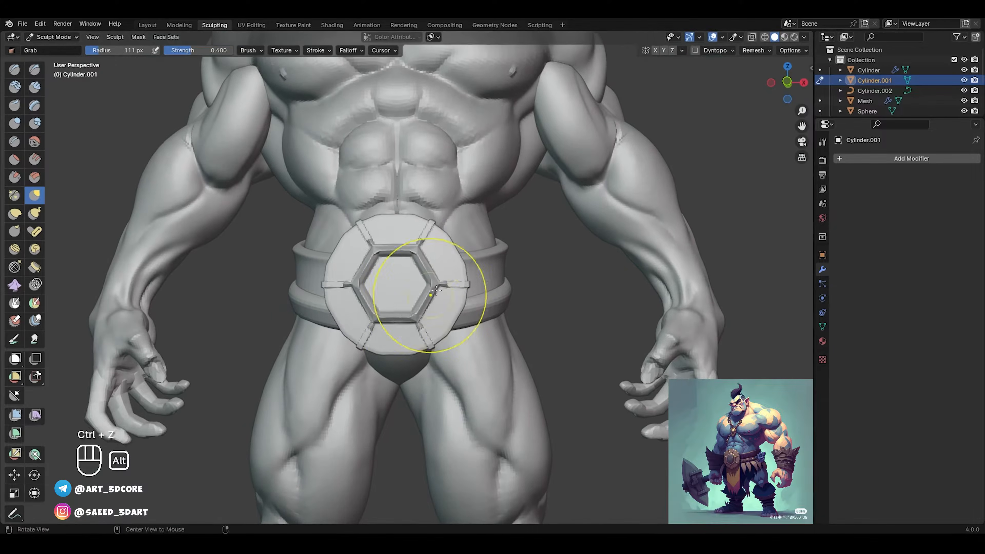
mouse_move(437, 290)
alt+mouse_down()
mouse_move(446, 290)
mouse_move(446, 268)
alt+mouse_up()
key(f)
click(482, 288)
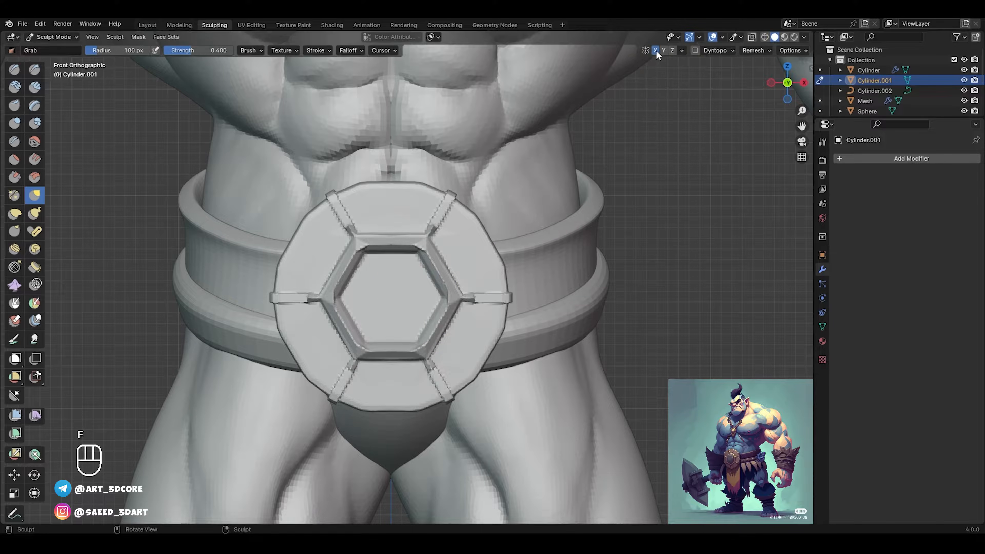
key(f)
click(486, 299)
ctrl+alt+drag(484, 322, 456, 260)
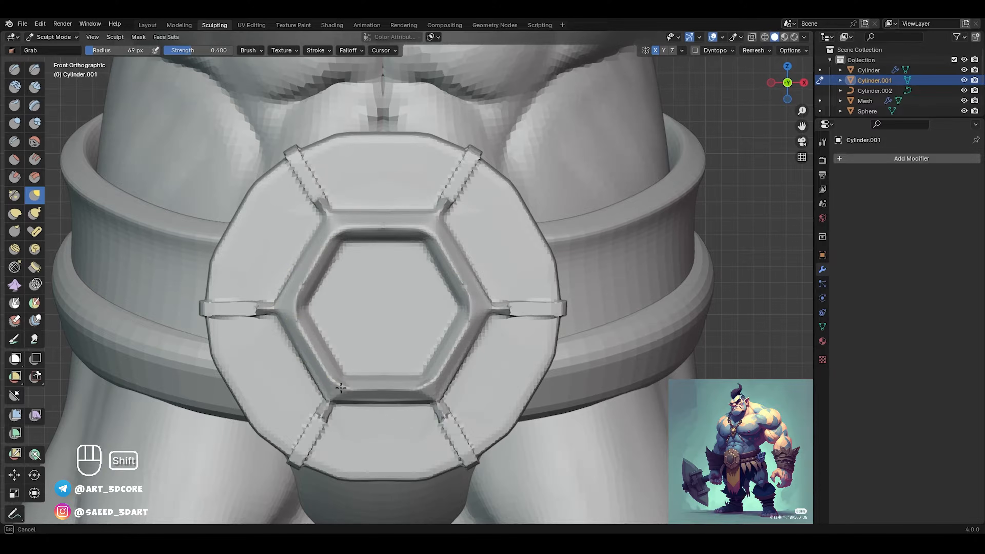
shift+drag(340, 388, 391, 383)
Step: Smooth the jagged edges of the lower, side and upper radial strips on the disc
shift+middle_drag(418, 374, 440, 327)
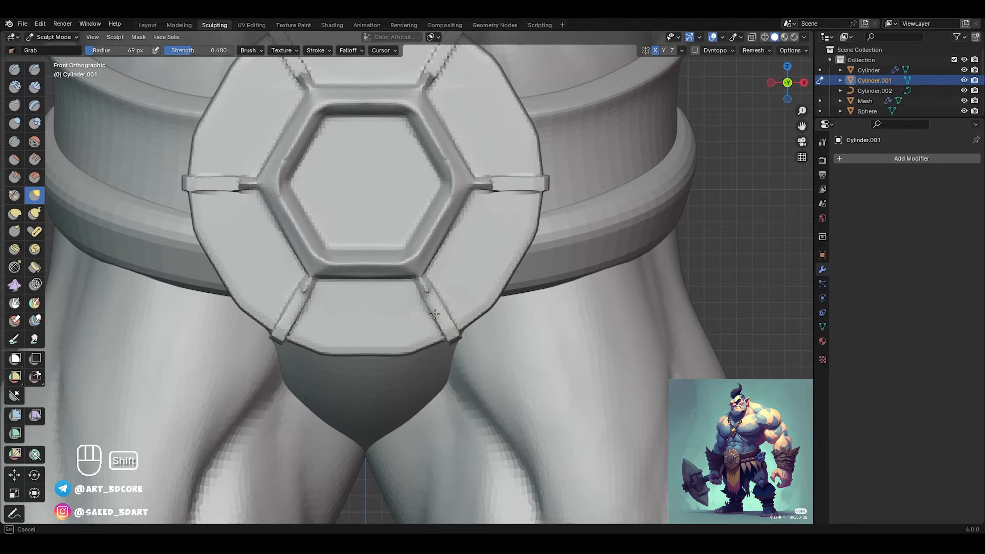
shift+drag(435, 314, 428, 295)
shift+middle_drag(527, 205, 523, 252)
shift+drag(489, 232, 534, 231)
shift+middle_drag(488, 154, 485, 238)
shift+drag(426, 205, 449, 163)
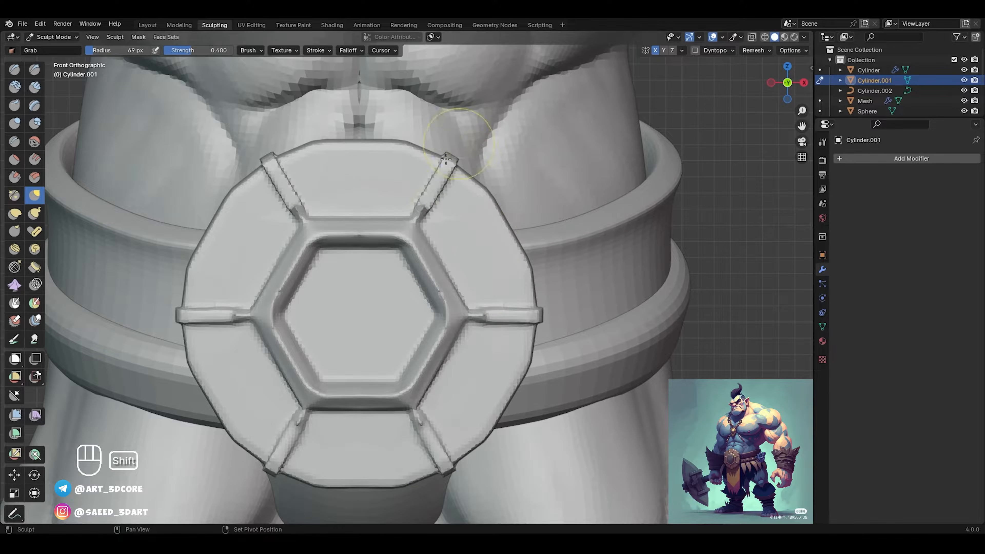
Step: Reshape the hexagonal ring's sides and corners with the Grab brush, adjusting the radius between 76 px, 126 px and 88 px
scroll(401, 276, down, 5)
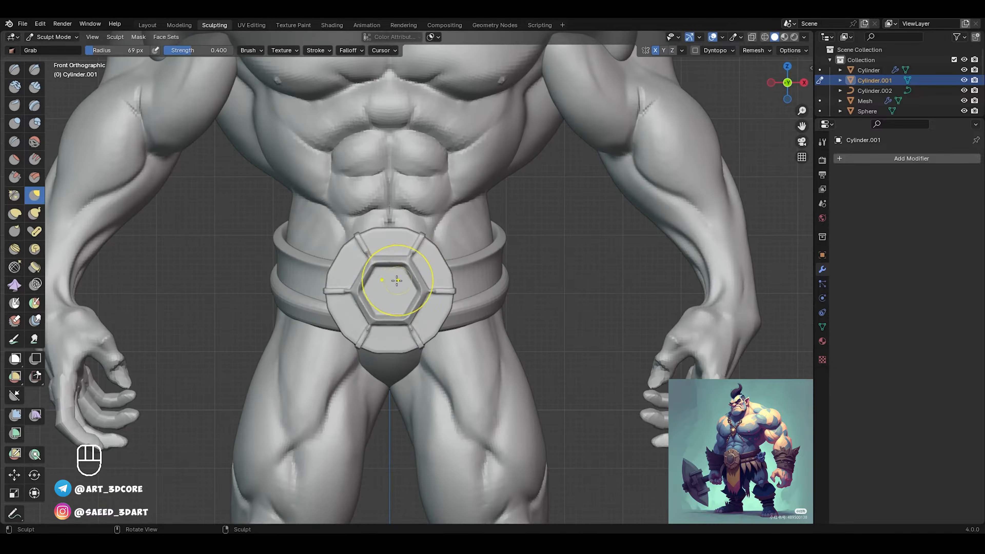
scroll(397, 281, up, 2)
key(g)
key(f)
key(f)
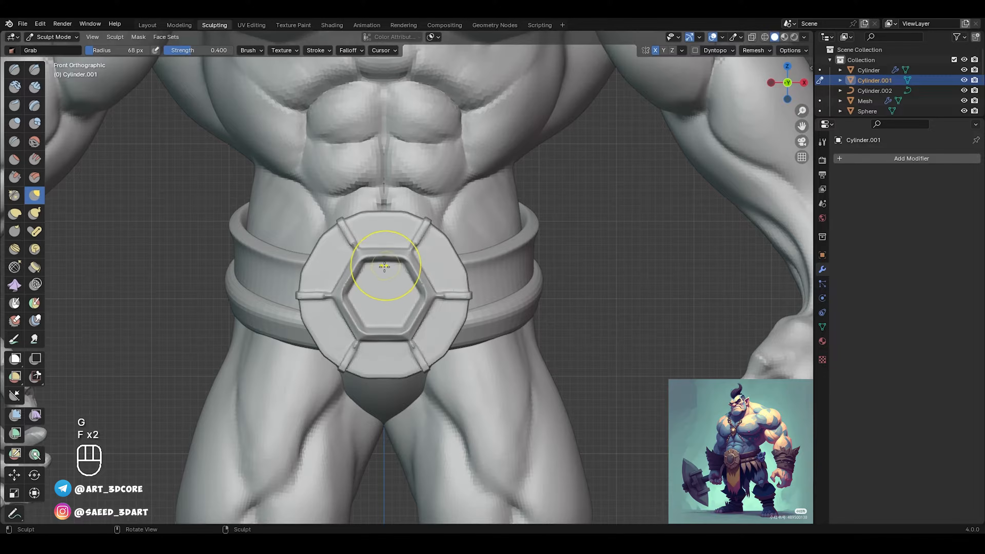
click(343, 272)
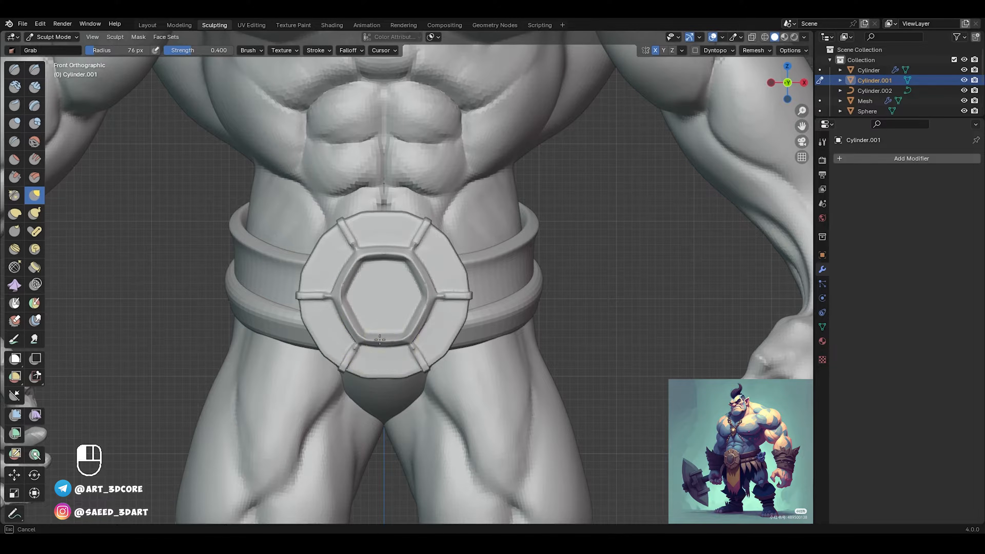
key(f)
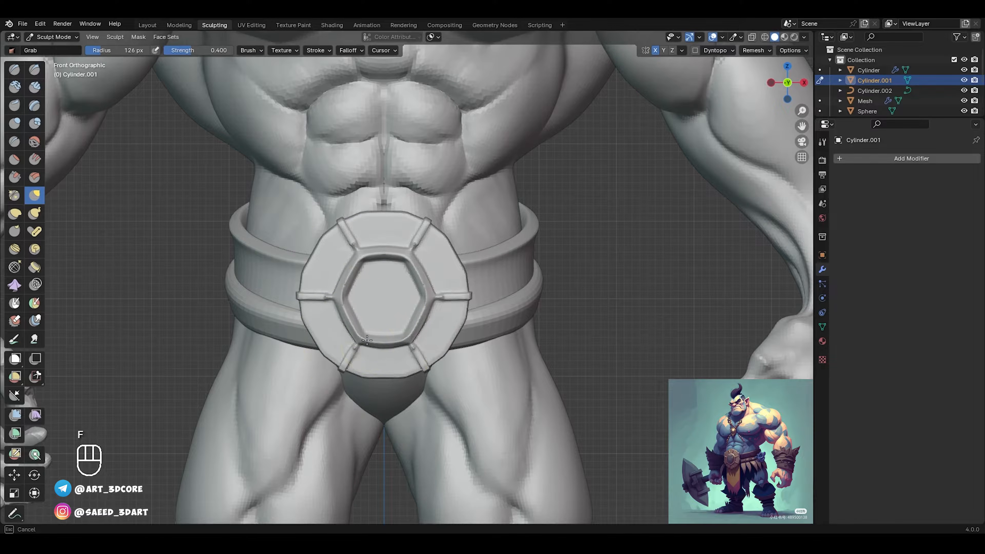
click(367, 340)
key(f)
click(410, 255)
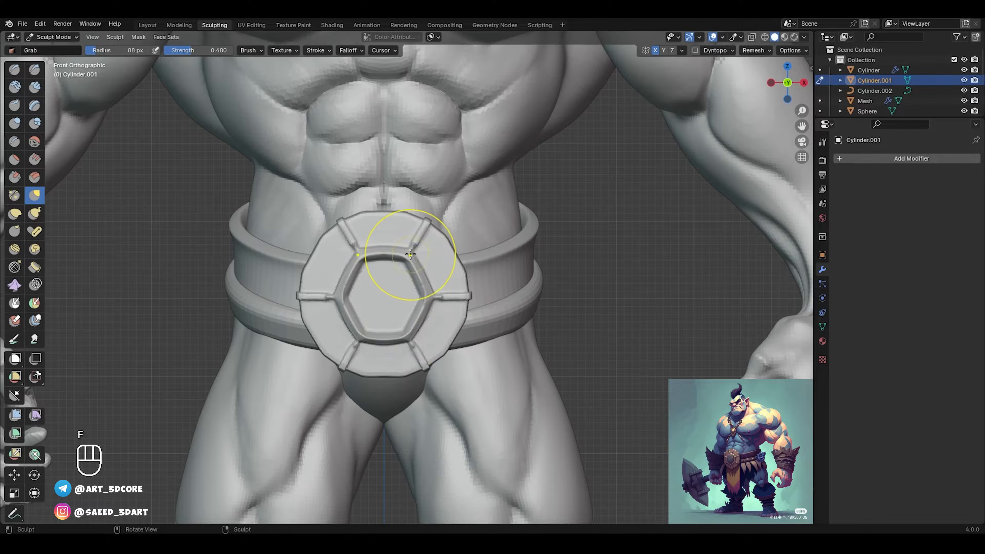
Step: Thicken the inner ends of the upper and side radial strips with the Inflate/Deflate brush at 88 px
scroll(409, 255, up, 5)
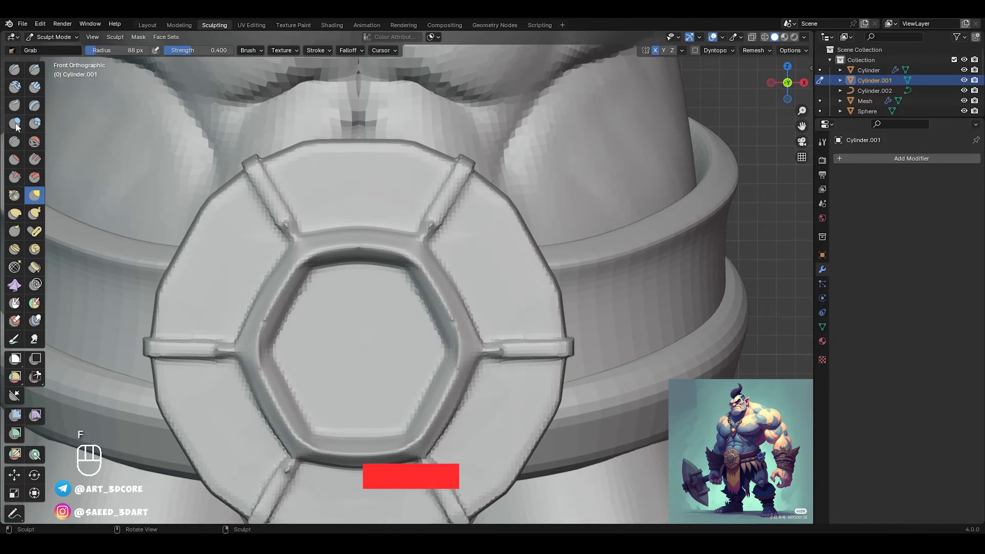
key(i)
shift+middle_drag(448, 249, 440, 223)
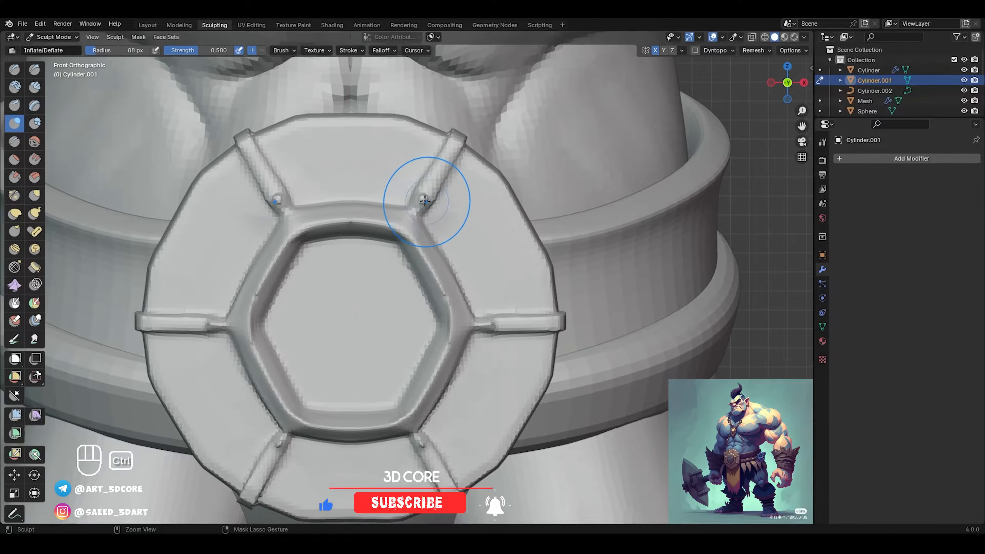
key(ctrl+z)
drag(426, 202, 415, 214)
shift+middle_drag(484, 322, 483, 270)
drag(483, 271, 494, 272)
mouse_move(407, 400)
shift+middle_down()
mouse_move(407, 321)
mouse_move(392, 271)
shift+middle_up()
scroll(416, 314, down, 8)
scroll(446, 268, up, 8)
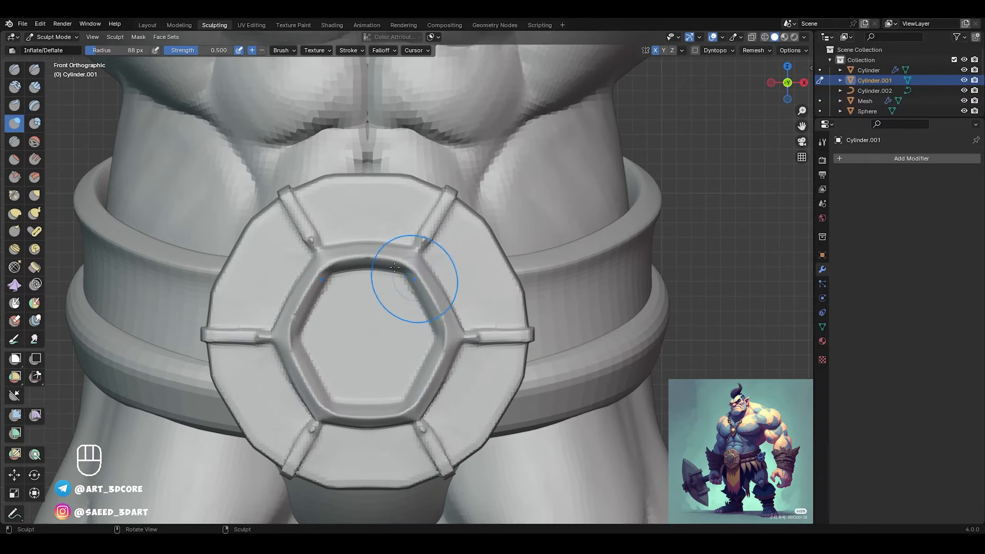
Step: Flatten the bumps on the side and upper radial strips with the Scrape/Peaks brush at a 67 px radius
click(14, 177)
scroll(479, 337, up, 3)
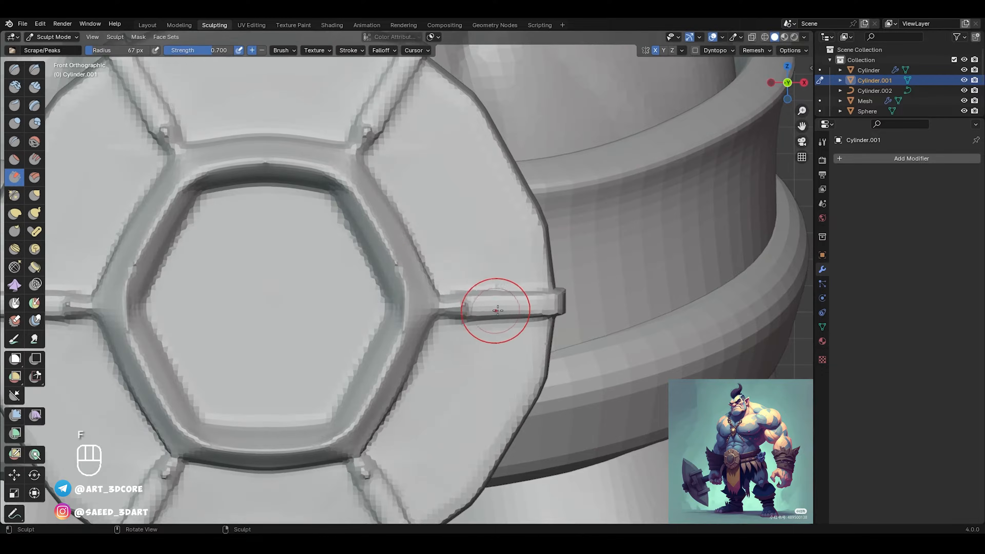
key(f)
middle_drag(529, 304, 396, 308)
alt+middle_drag(269, 329, 396, 315)
scroll(424, 318, up, 5)
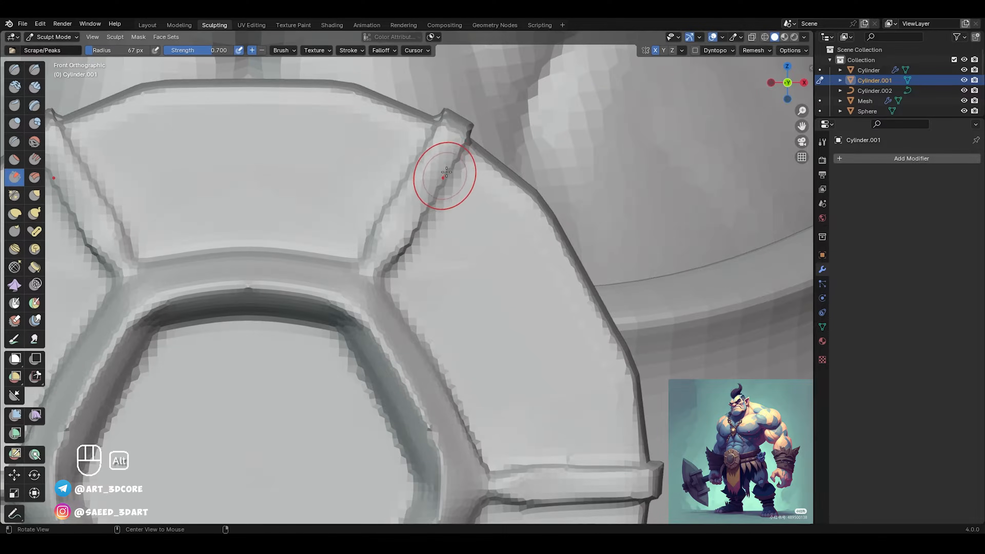
scroll(446, 173, down, 5)
Step: Set the Scrape/Peaks brush radius to 81 px and flatten the upper part of the hexagonal ring
scroll(461, 224, up, 3)
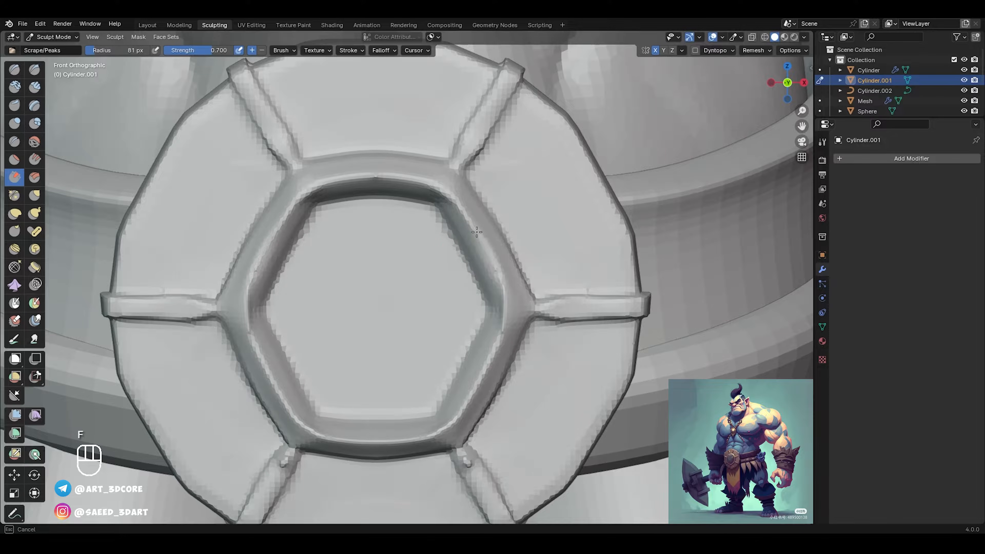
scroll(477, 232, down, 4)
scroll(461, 198, up, 5)
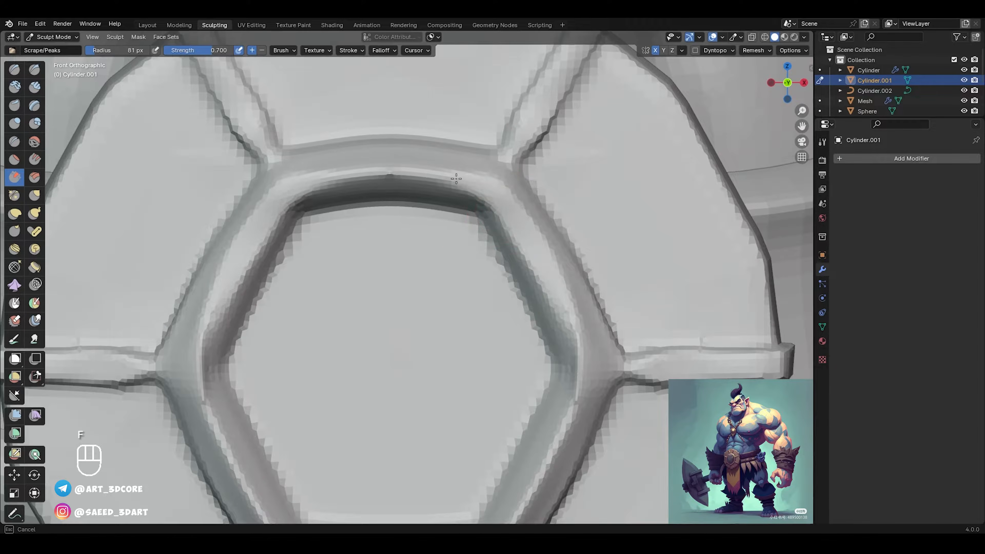
scroll(456, 178, down, 4)
scroll(296, 179, up, 4)
scroll(495, 249, down, 4)
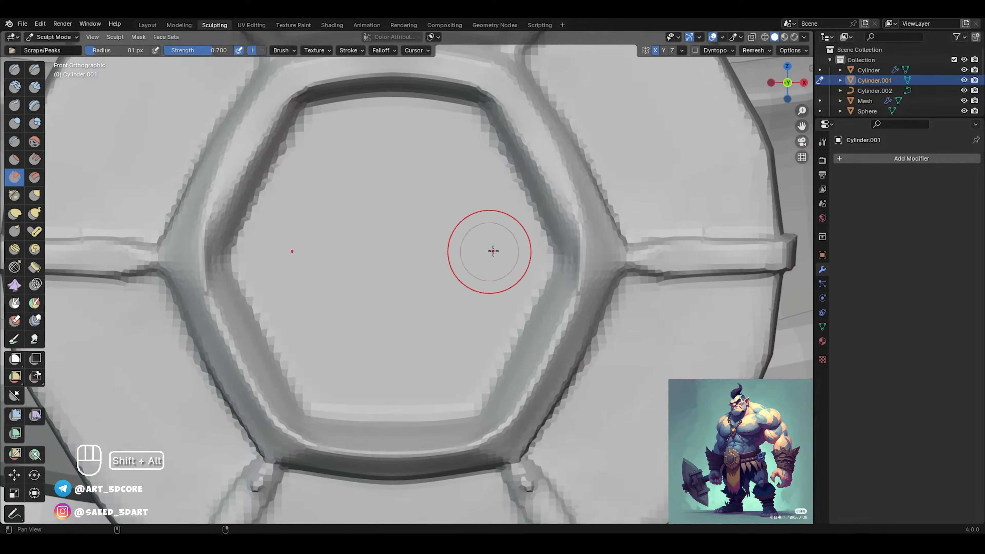
scroll(566, 193, up, 4)
scroll(571, 210, down, 4)
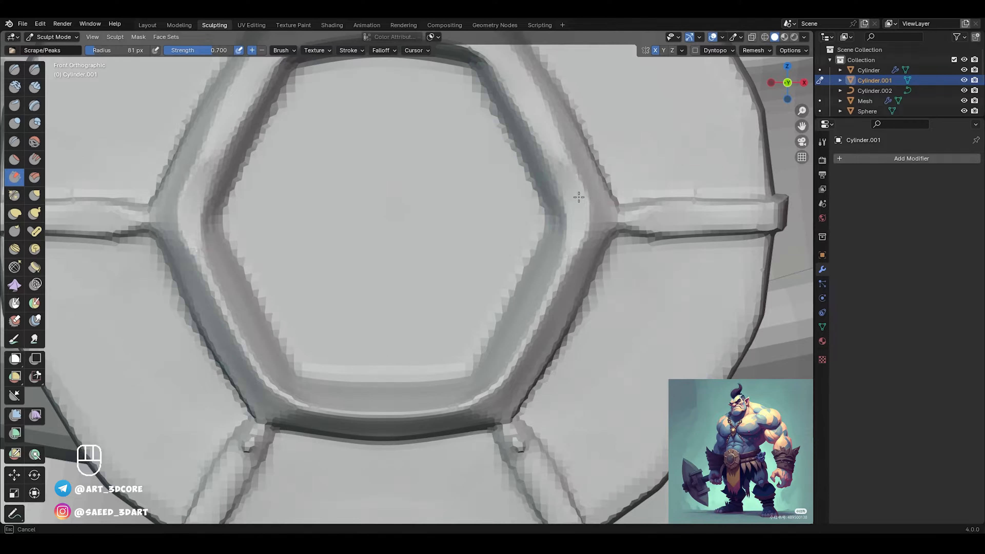
Step: Scrape the hexagonal ring's side corners, lower sides and bottom edge to an even, flat top surface
scroll(568, 203, up, 3)
scroll(568, 203, down, 4)
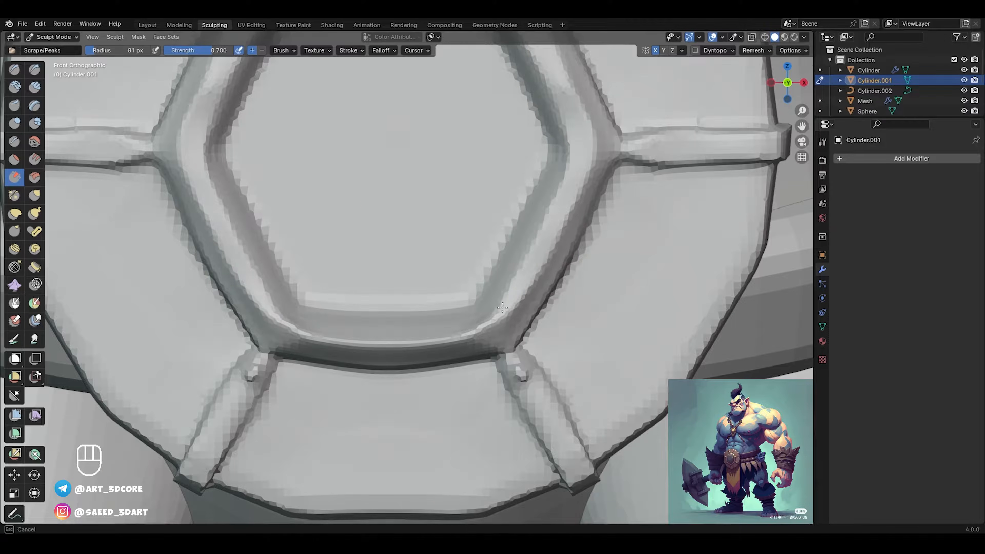
scroll(446, 338, up, 4)
scroll(446, 338, down, 4)
scroll(461, 334, up, 4)
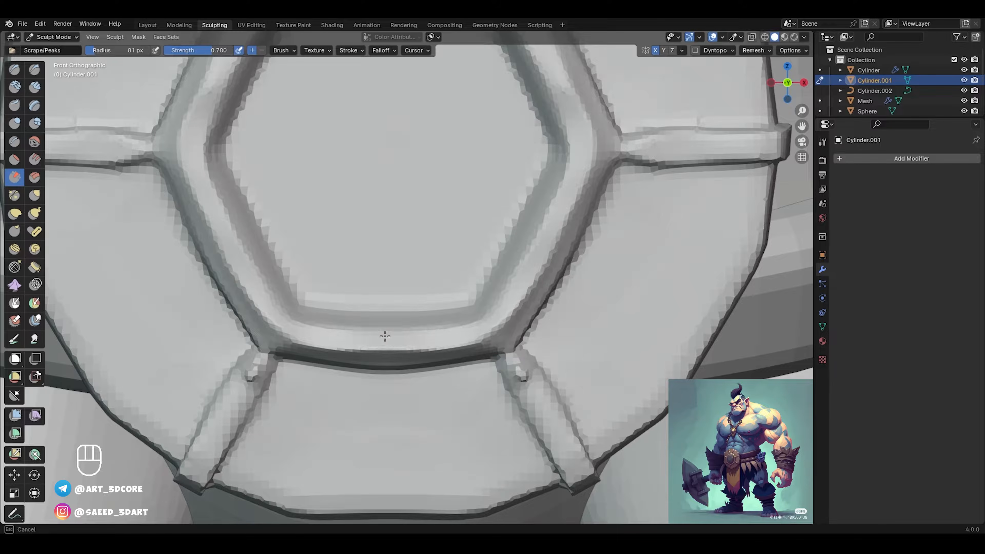
scroll(325, 333, down, 4)
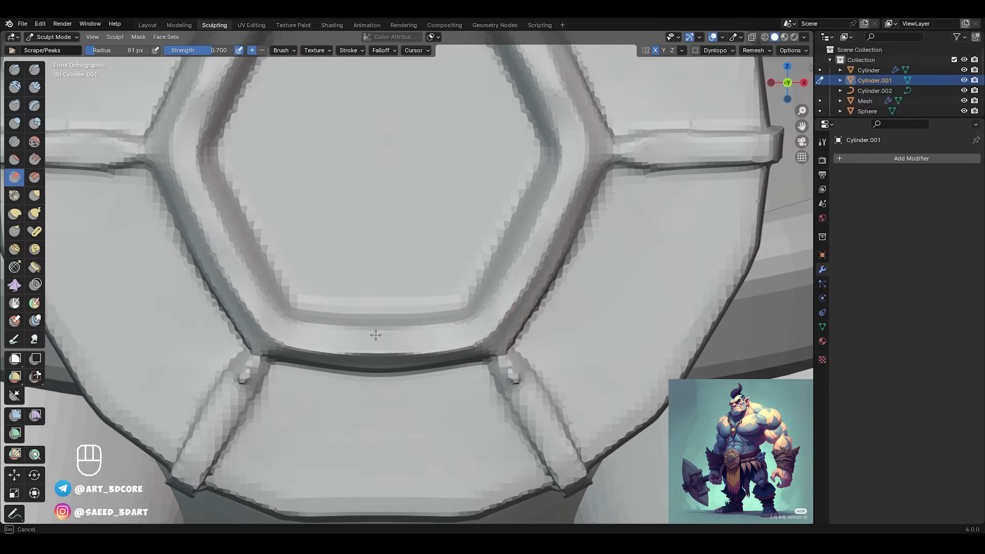
Step: Even out the hexagonal ring's bottom and the lower and upper slanted sides on its opposite half with the Scrape brush
scroll(378, 335, up, 4)
scroll(305, 333, down, 4)
scroll(353, 331, up, 4)
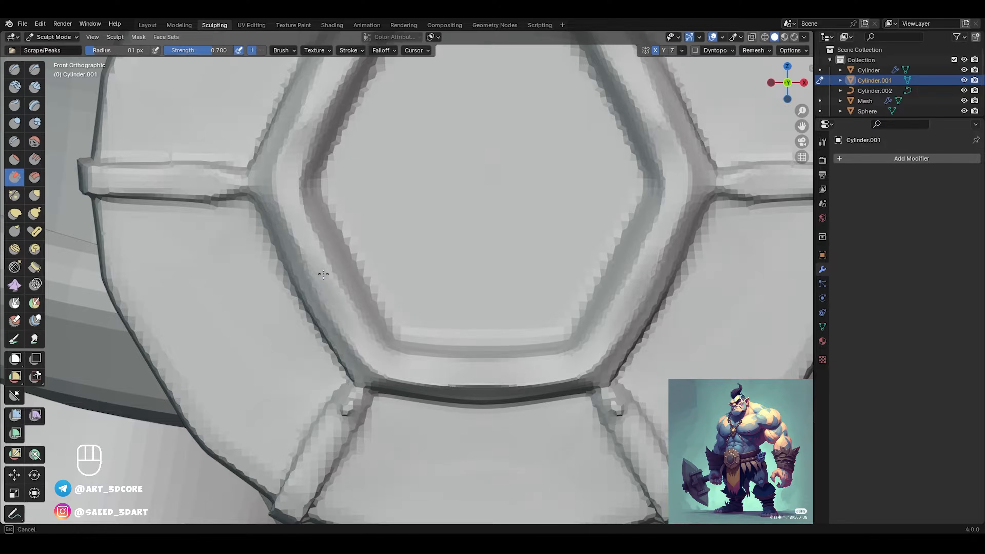
scroll(294, 206, down, 4)
scroll(321, 271, up, 4)
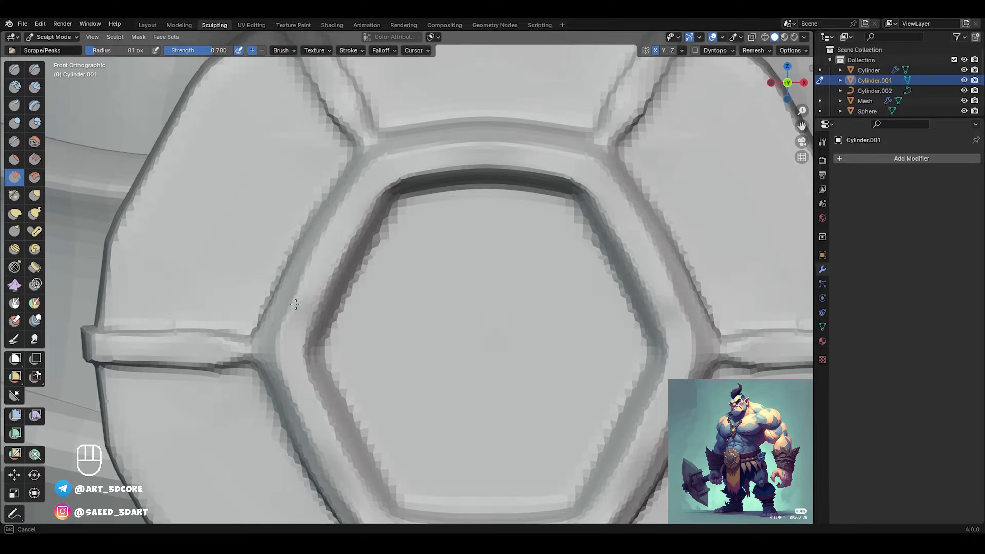
scroll(496, 154, down, 4)
scroll(435, 273, up, 4)
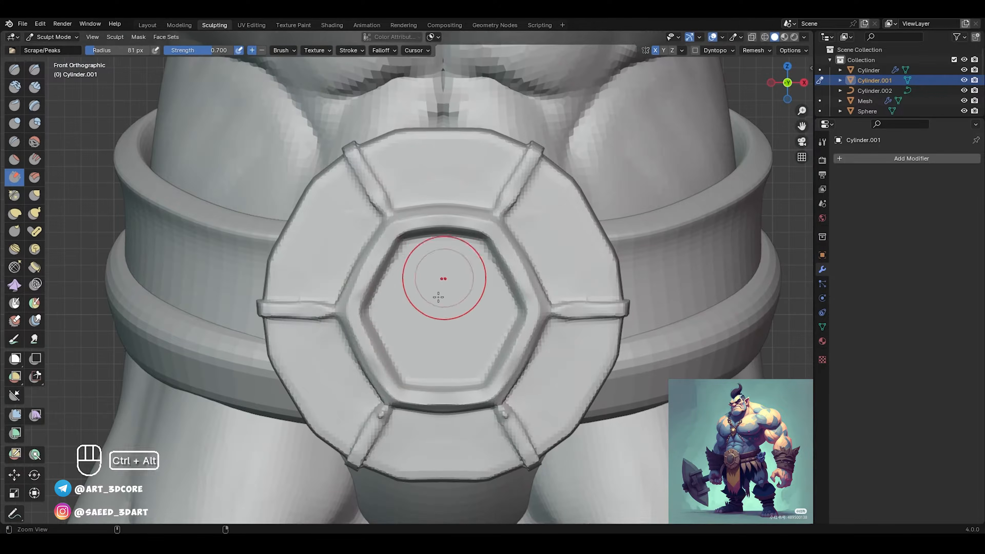
Step: Adjust the inner outline of the hexagonal ring at its slanted sides and bottom with a 102 px Grab brush
key(g)
drag(378, 356, 380, 353)
drag(381, 349, 375, 342)
drag(383, 281, 373, 283)
drag(373, 283, 376, 273)
drag(418, 379, 419, 387)
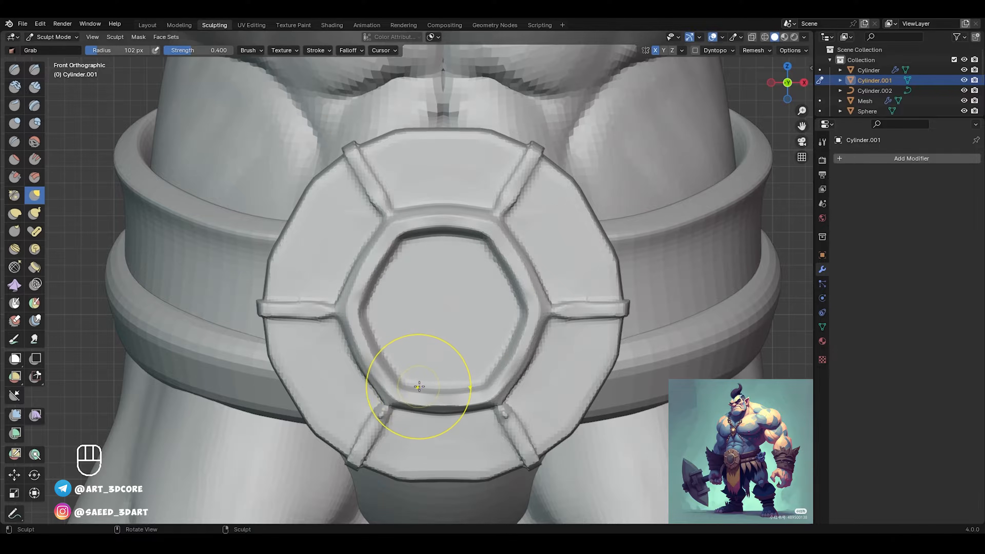
Step: Scrape away the small bump at the inner end of the lower radial strips with the Scrape/Peaks brush
ctrl+middle_drag(452, 314, 479, 265)
mouse_move(479, 265)
shift+middle_down()
mouse_move(469, 253)
mouse_move(459, 176)
shift+middle_up()
mouse_move(435, 322)
ctrl+middle_down()
mouse_move(413, 247)
mouse_move(537, 134)
ctrl+middle_up()
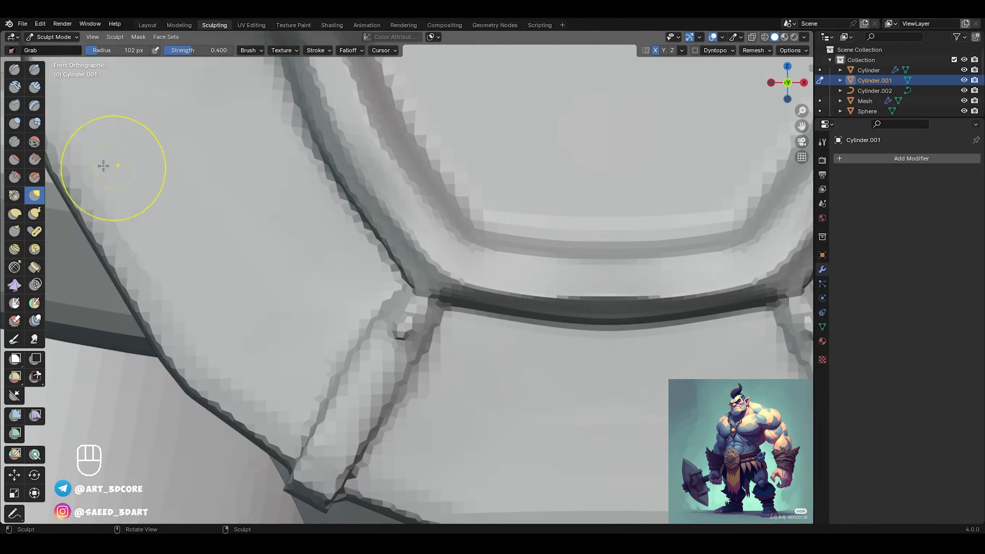
ctrl+middle_drag(422, 261, 379, 303)
click(11, 178)
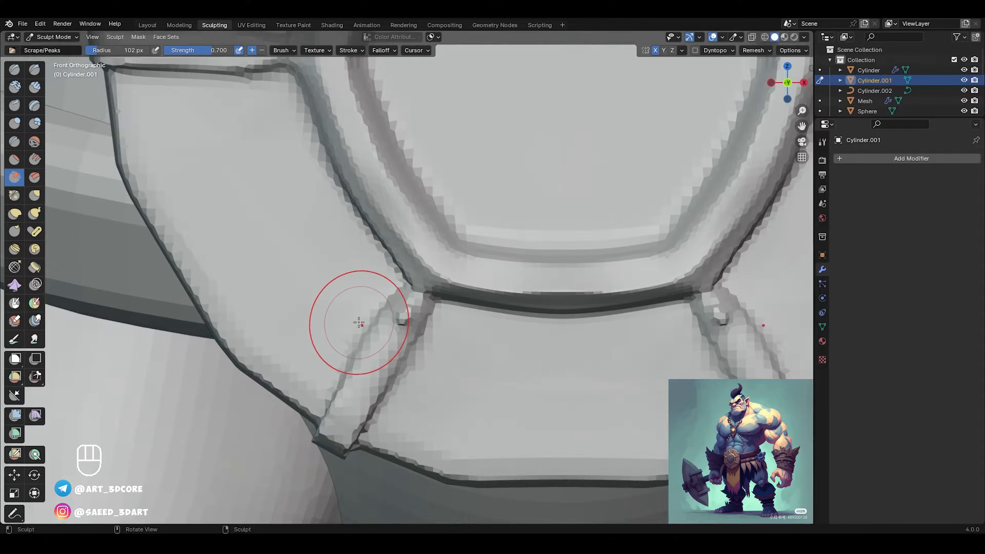
drag(414, 306, 411, 326)
Step: Try sharpening the lower radial strip with the Draw Sharp brush at a 45 px radius
key(d)
key(f)
click(456, 301)
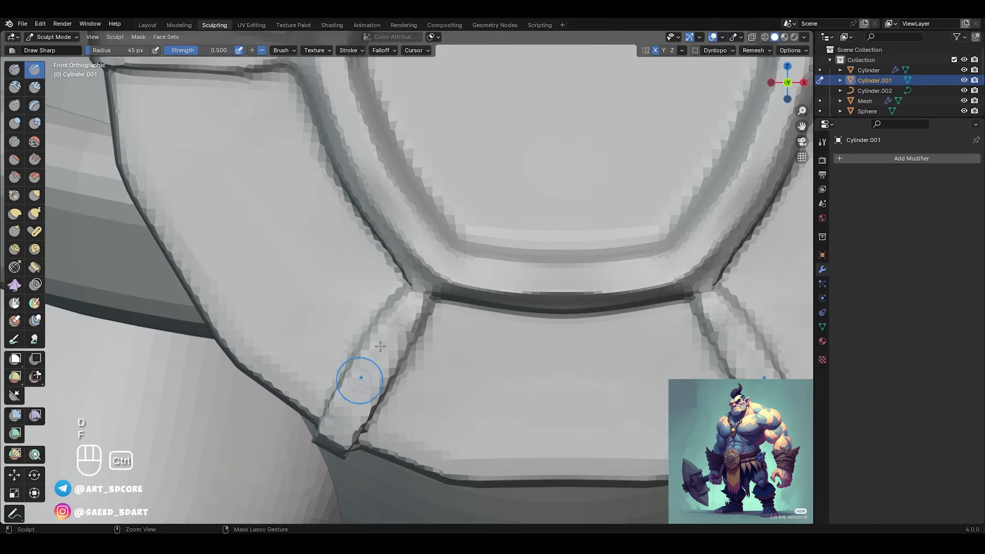
ctrl+middle_drag(380, 347, 443, 351)
ctrl+alt+drag(411, 310, 326, 275)
ctrl+alt+drag(439, 174, 469, 255)
scroll(470, 255, down, 1)
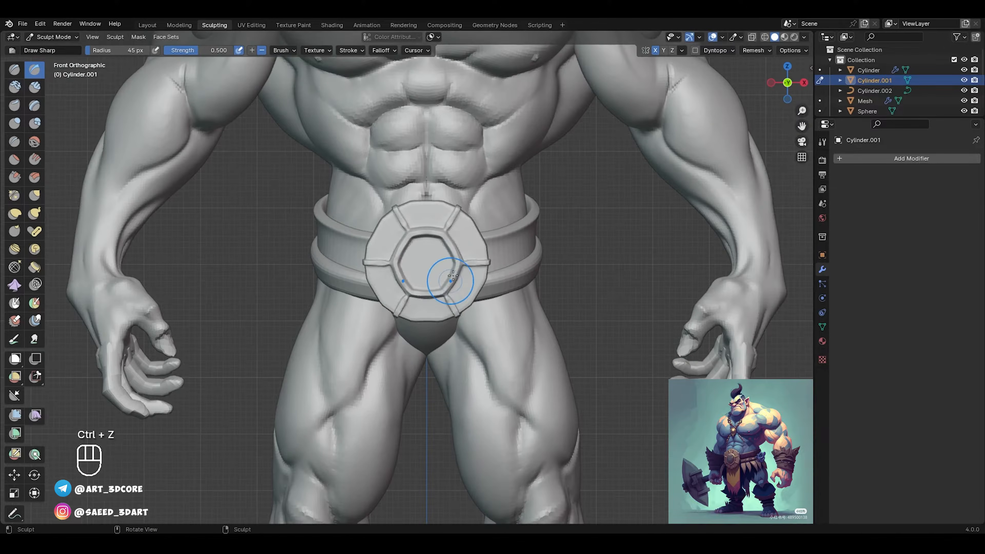
Step: Switch to the Grab brush with a 53 px radius and review the sculpt symmetry options
key(g)
key(f)
click(681, 52)
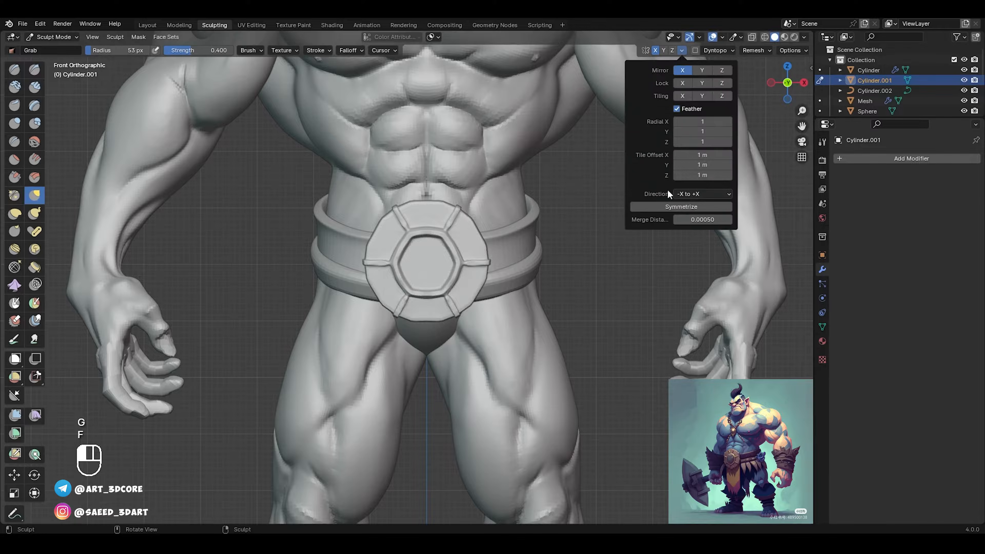
alt+drag(488, 259, 451, 339)
scroll(461, 270, up, 4)
alt+shift+drag(451, 340, 431, 341)
Step: Save the file, set the disc's remesh mode to Quad and run QuadriFlow Remesh with mesh symmetry and 4000 faces
click(822, 161)
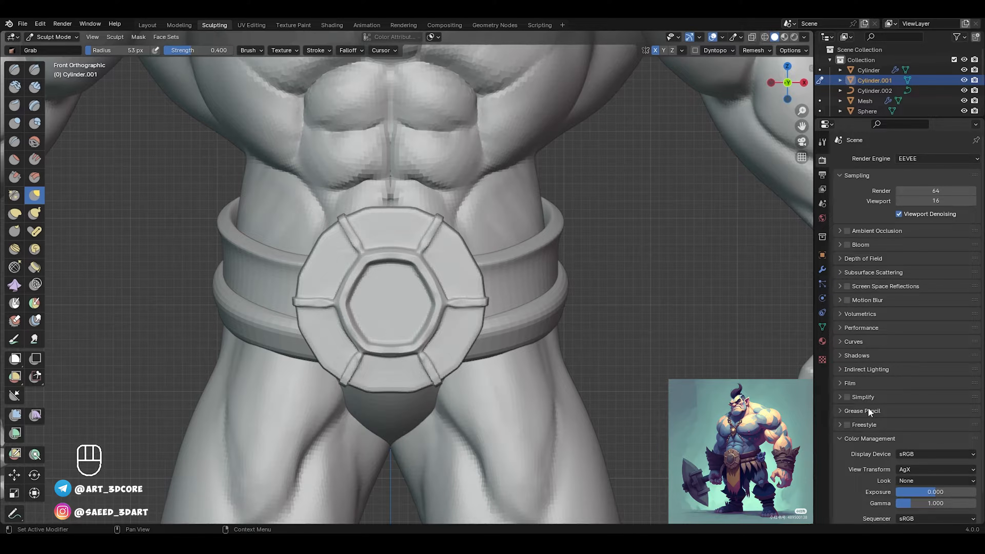
click(822, 326)
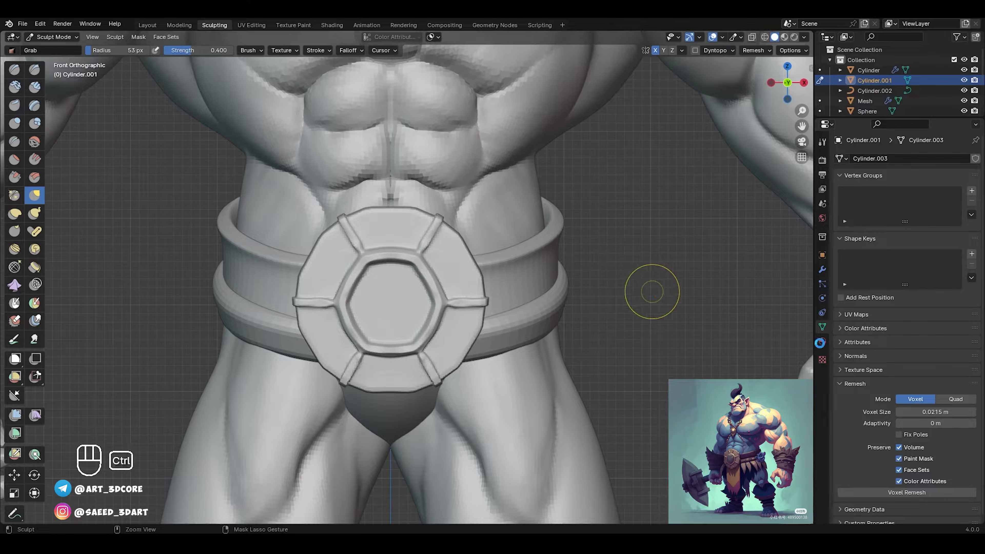
key(ctrl+s)
click(950, 398)
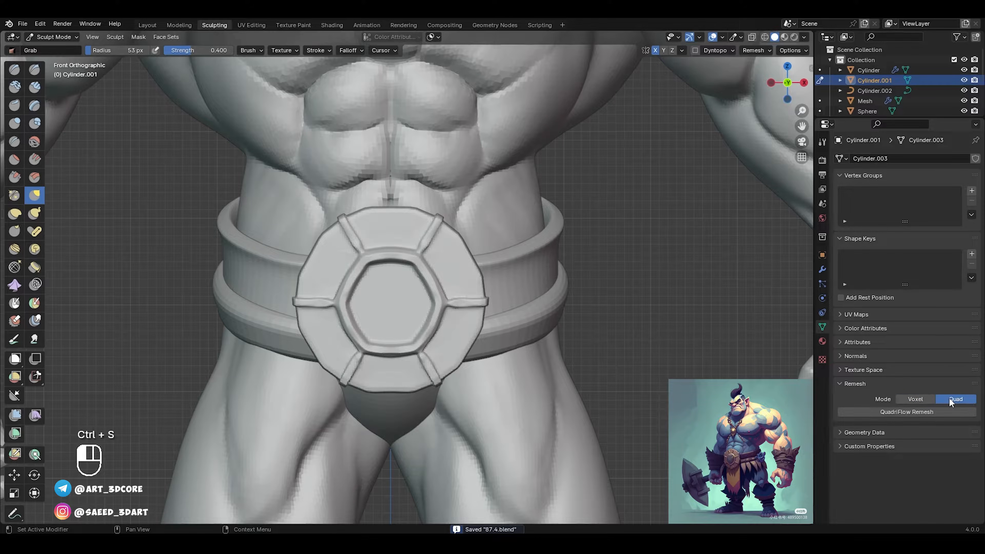
click(922, 411)
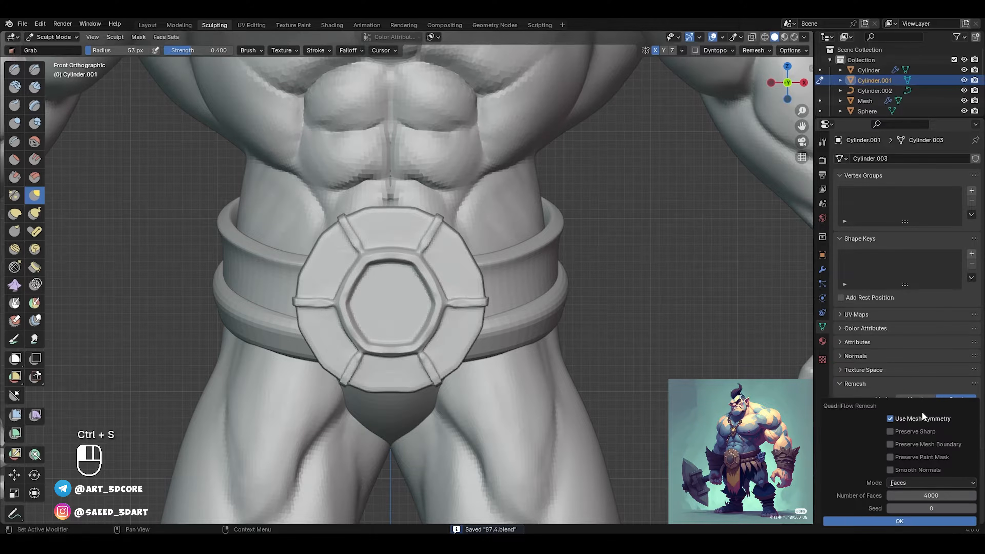
click(871, 519)
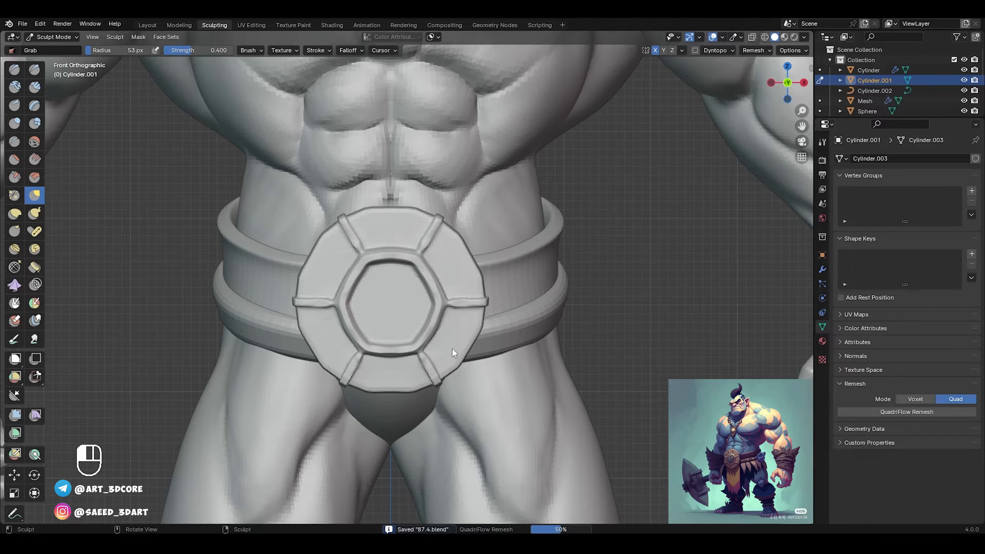
middle_drag(495, 329, 470, 273)
key(Tab)
key(ctrl+Tab)
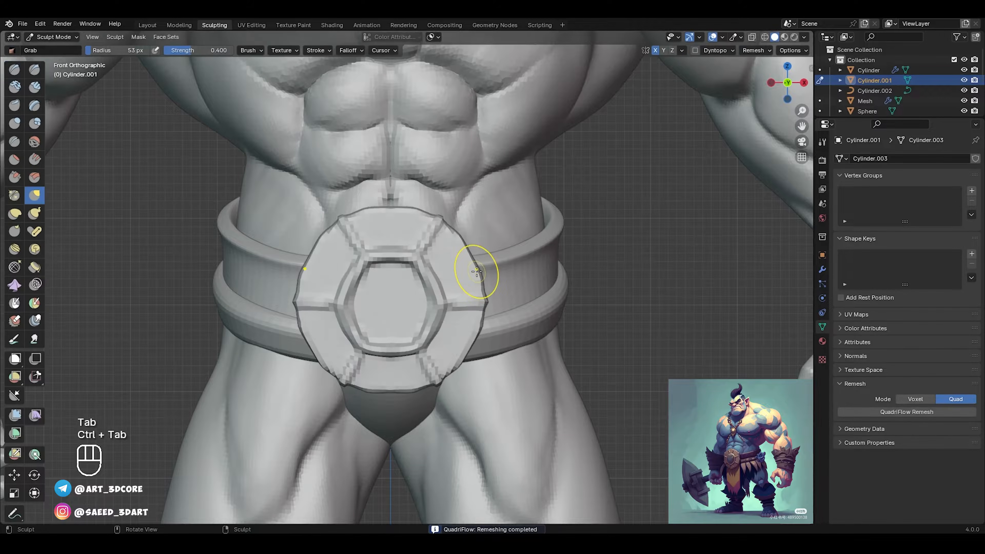
Step: Try carving along the remeshed disc's side strips with the Draw Sharp brush at a 54 px radius
scroll(471, 274, up, 5)
key(f)
click(552, 272)
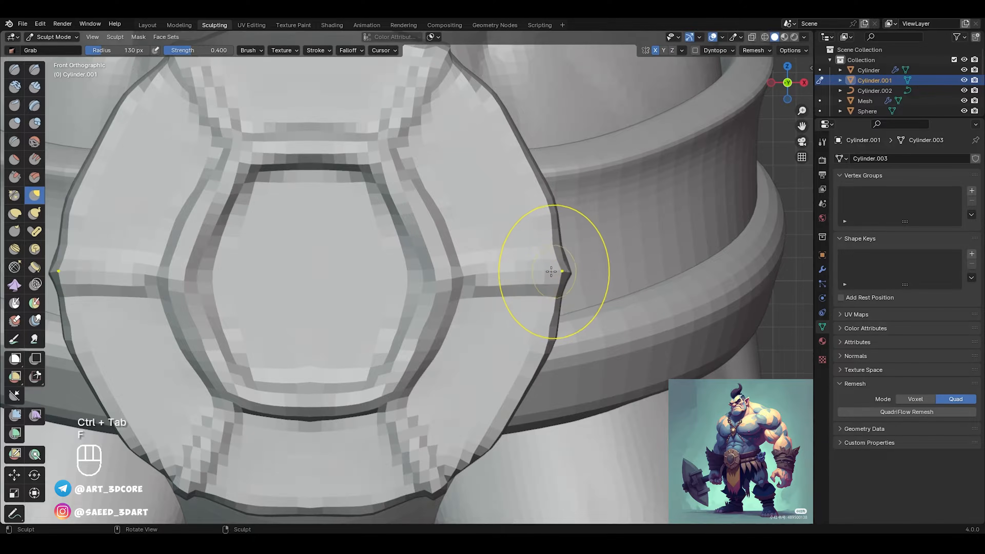
key(f)
click(532, 271)
key(d)
key(f)
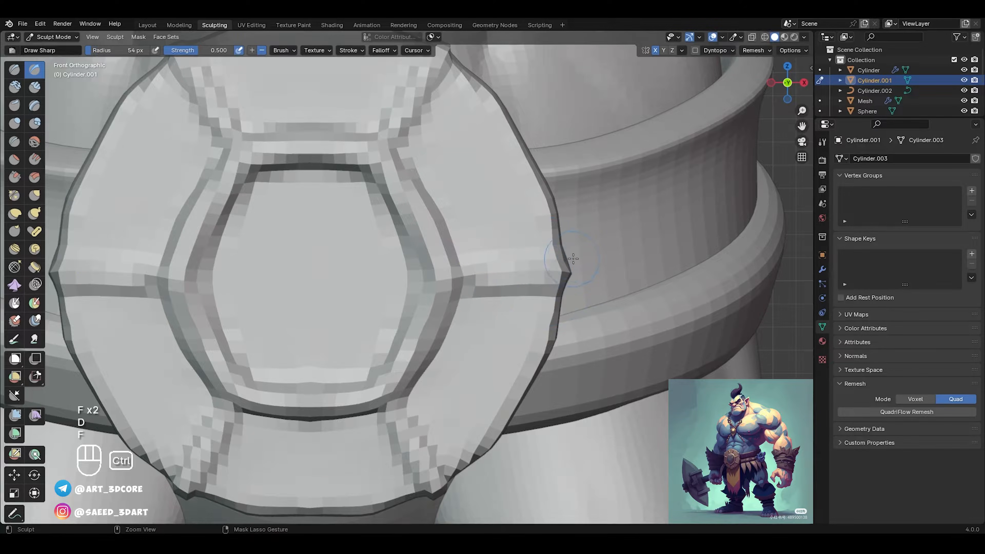
click(527, 278)
ctrl+drag(521, 286, 479, 281)
scroll(480, 282, down, 6)
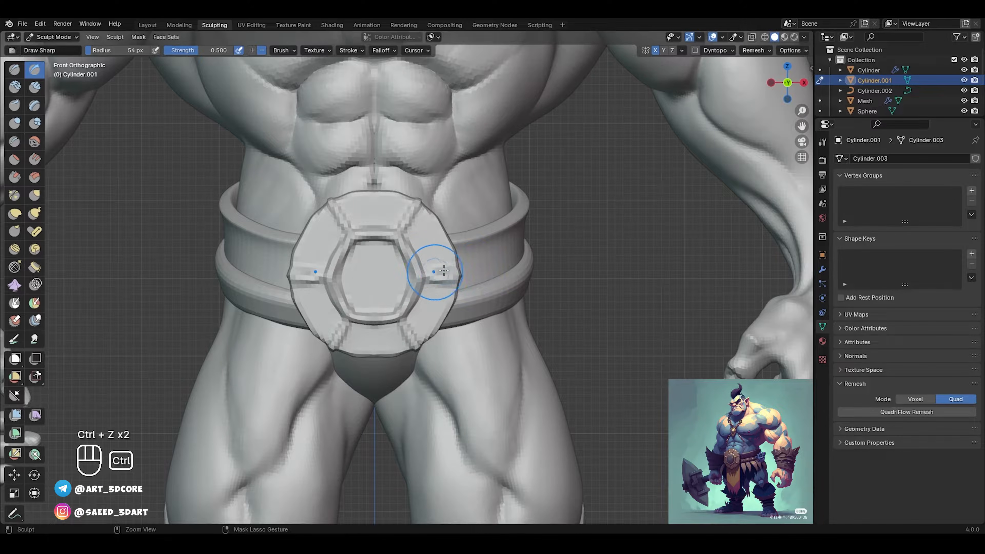
Step: Undo the disc's sculpt strokes, quad remesh and earlier voxel remeshes to restore its original low-poly mesh
key(ctrl+Tab)
key(ctrl+z)
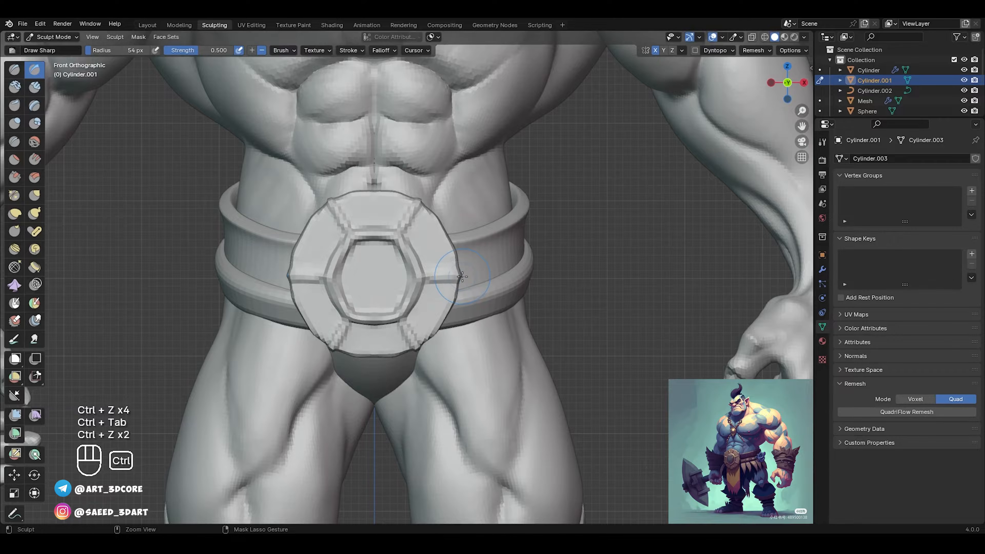
key(ctrl+z)
key(ctrl+z)
key(ctrl+z)
key(ctrl+z)
key(ctrl+z)
key(ctrl+z)
key(ctrl+z)
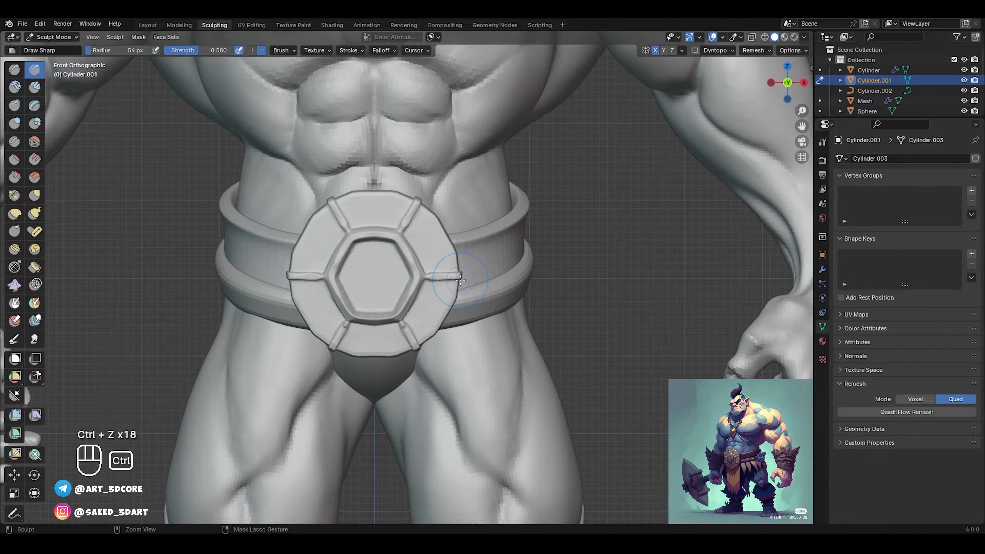
key(ctrl+z)
key(ctrl+z)
key(ctrl+z)
key(ctrl+z)
key(ctrl+z)
key(ctrl+z)
key(ctrl+z)
key(ctrl+z)
key(ctrl+z)
key(ctrl+z)
key(ctrl+z)
key(ctrl+z)
key(ctrl+z)
key(ctrl+z)
key(ctrl+z)
key(ctrl+z)
key(ctrl+z)
key(ctrl+z)
key(ctrl+z)
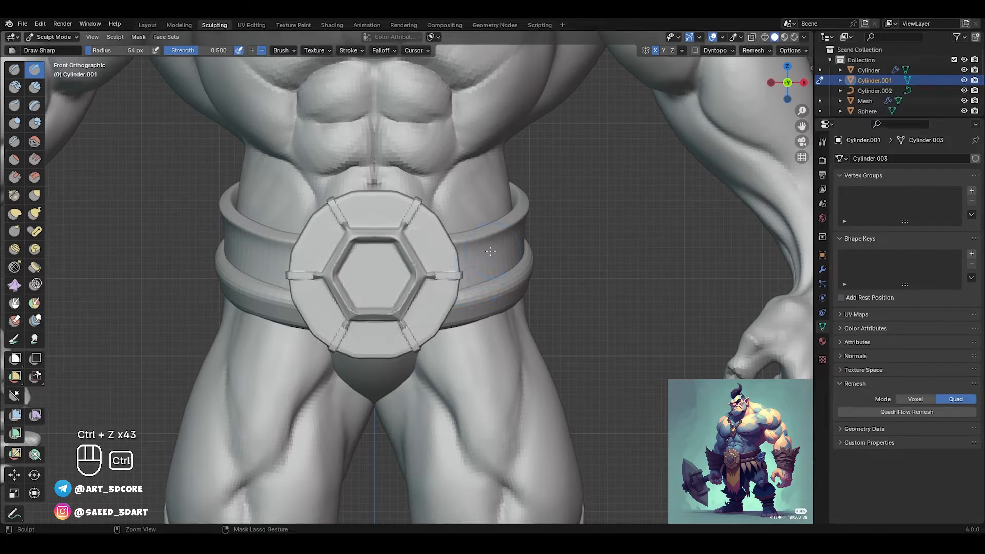
key(ctrl+z)
key(ctrl+z)
key(ctrl+z)
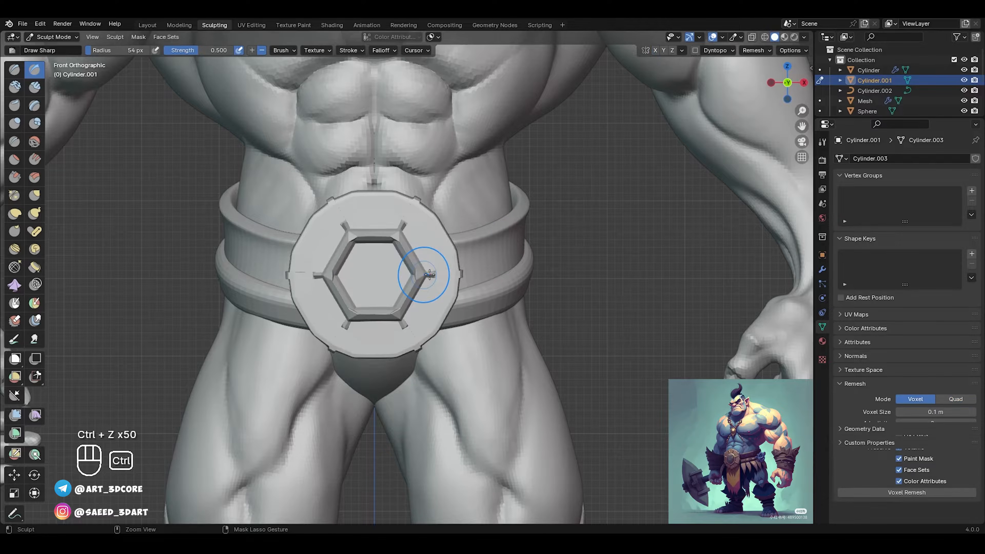
key(ctrl+shift+z)
Step: Try a voxel remesh of the disc in Object Mode with a 0.1 m voxel size
ctrl+middle_drag(410, 362, 473, 269)
key(ctrl+Tab)
click(472, 270)
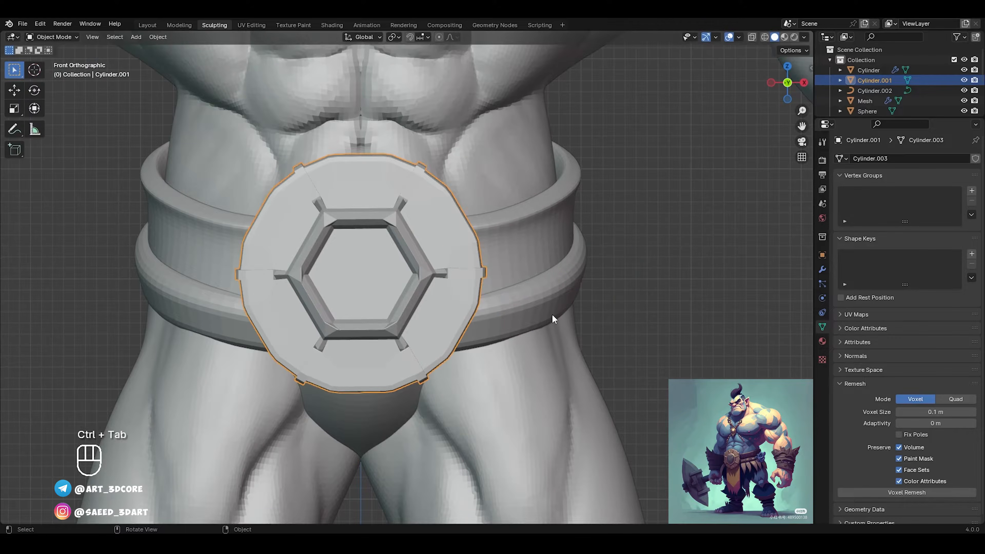
click(887, 495)
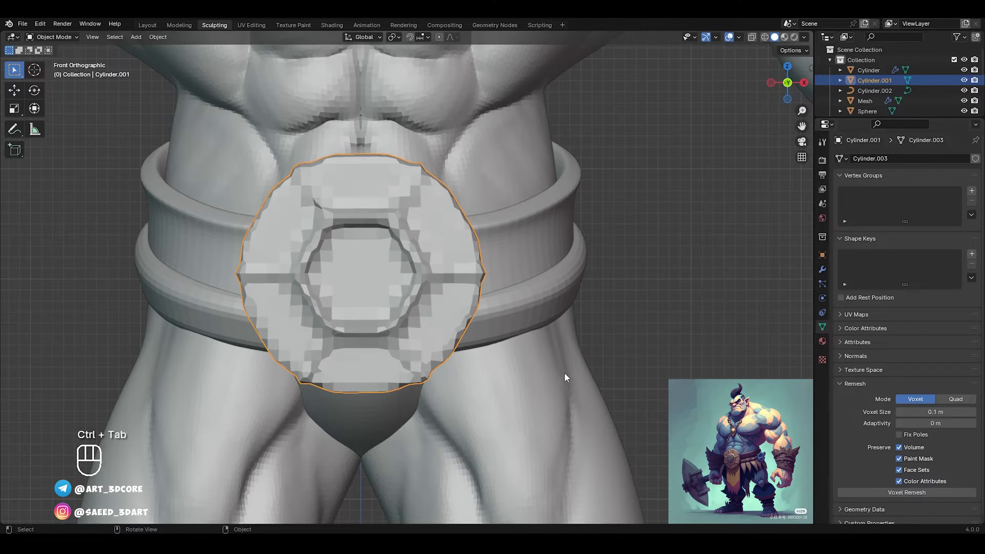
key(ctrl+z)
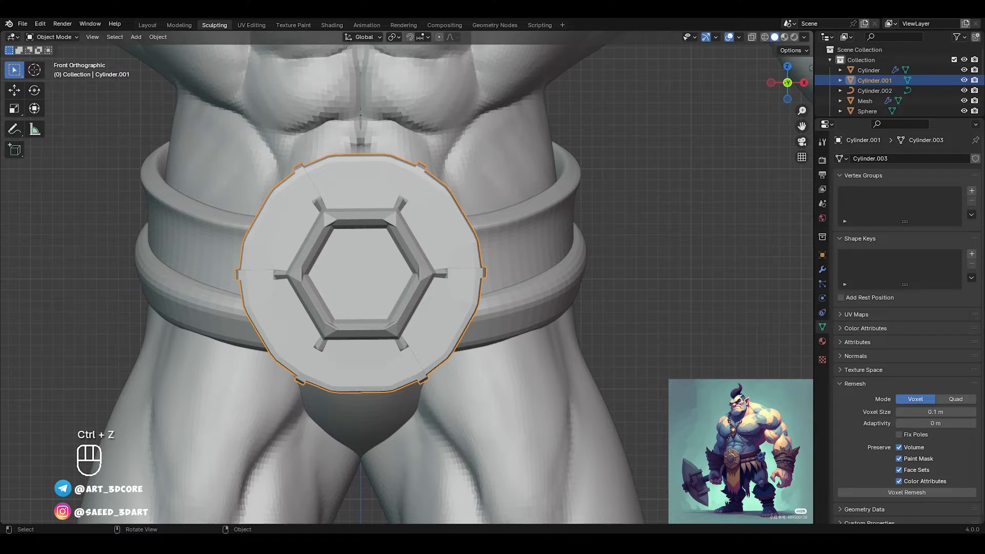
Step: Try a QuadriFlow remesh of the disc with mesh symmetry and 4000 faces
click(945, 399)
click(899, 410)
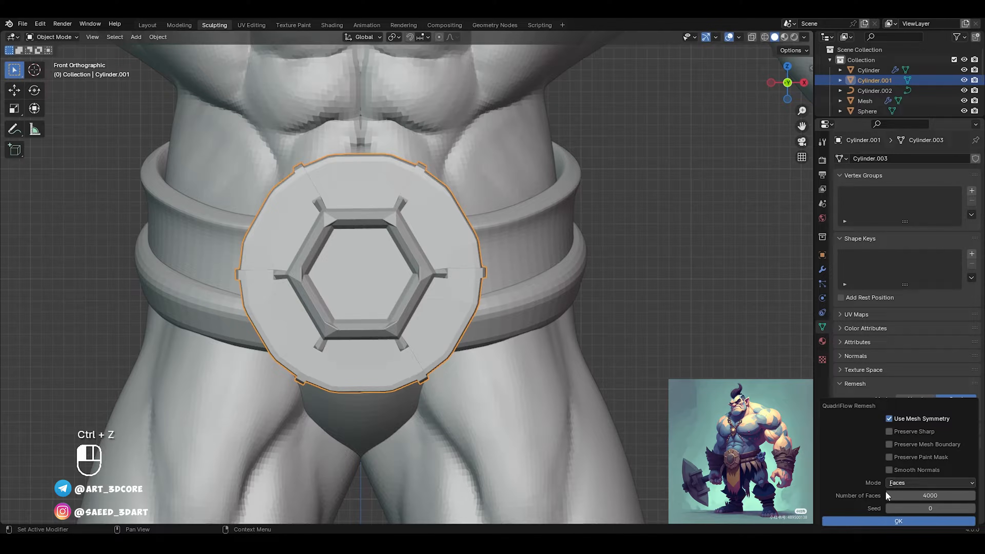
click(878, 520)
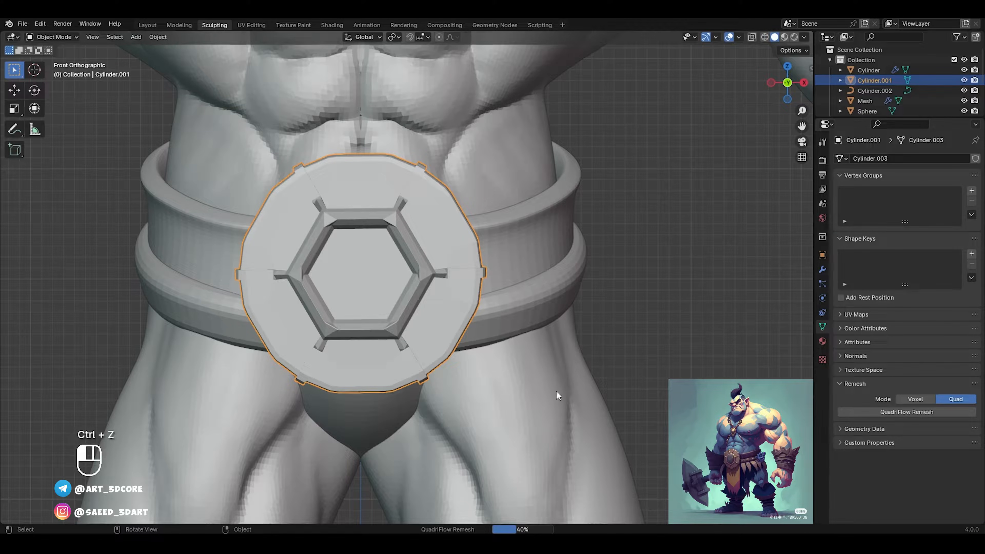
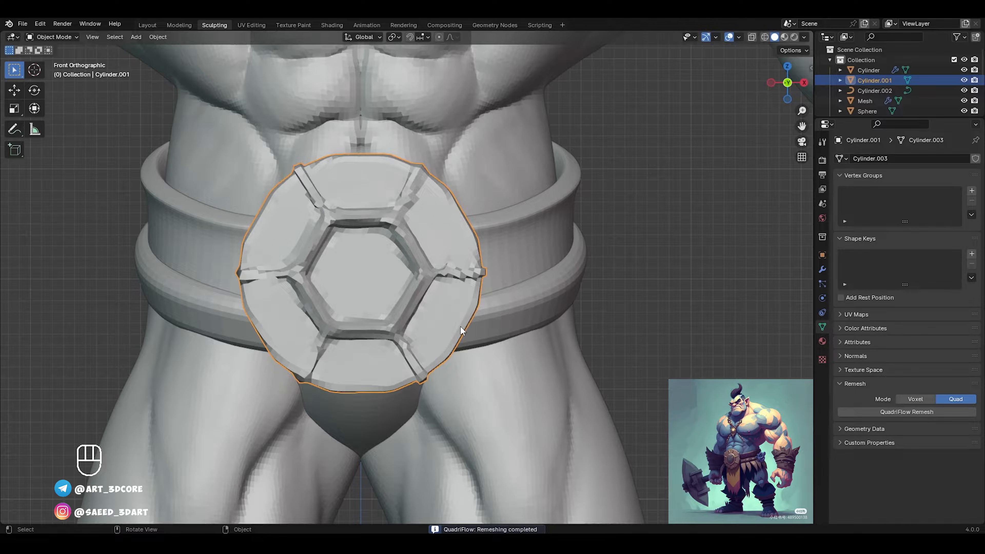
middle_drag(478, 310, 449, 330)
key(ctrl+z)
Step: Try moving the vertex at the hexagonal ring's upper-left corner inward in Edit Mode
ctrl+middle_drag(450, 330, 404, 207)
key(Tab)
key(1)
click(270, 190)
key(g)
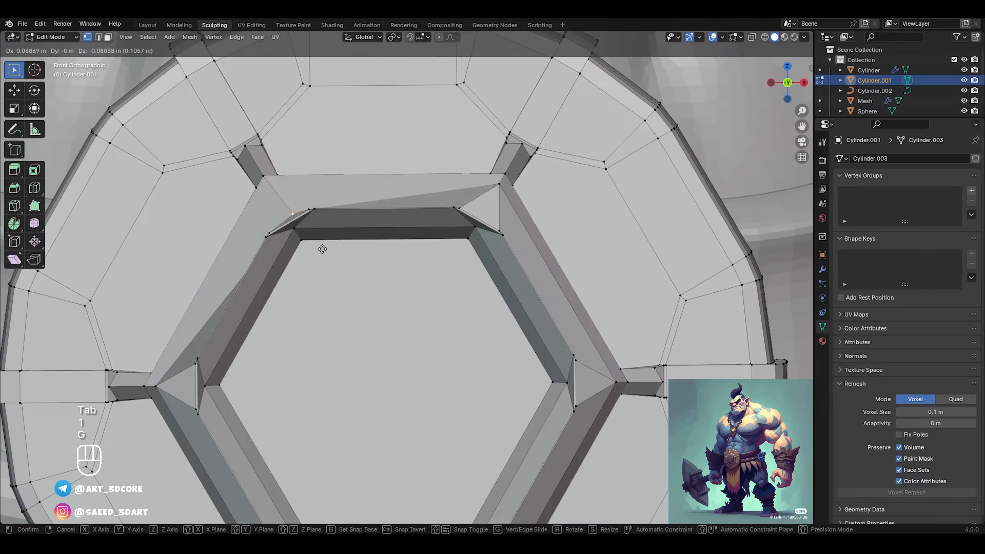
click(324, 244)
key(ctrl+z)
Step: Return to Sculpt Mode and try pulling the ring's upper-left corner with the Grab brush at a 107 px radius
key(ctrl+Tab)
key(f)
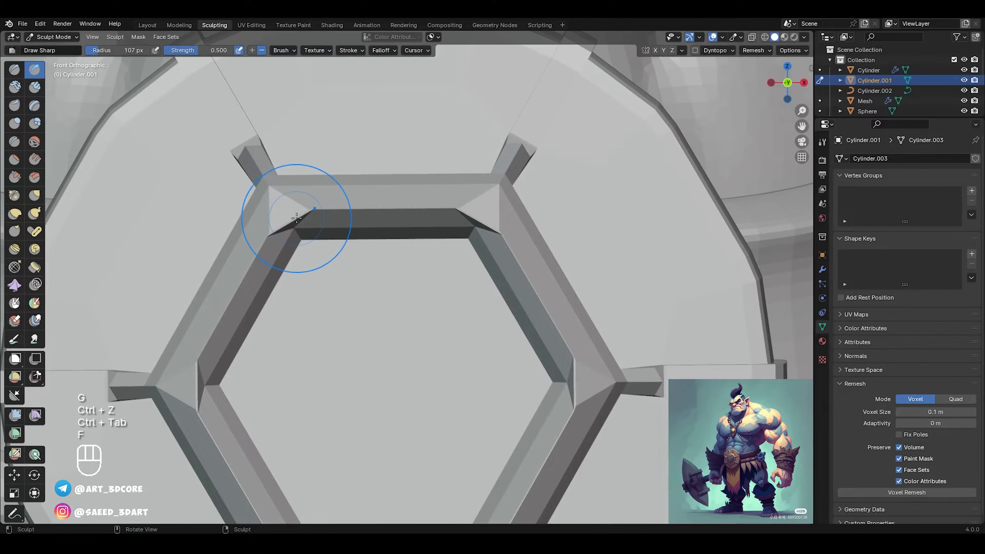
key(g)
drag(291, 214, 290, 214)
key(ctrl+z)
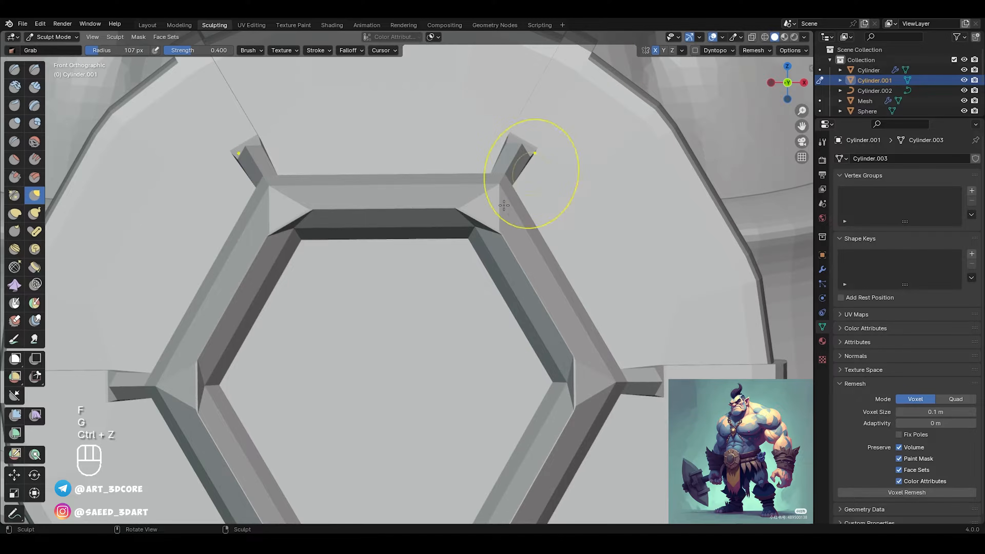
Step: Try smoothing the hexagonal ring's corners and inner edges on the low-poly disc
shift+drag(504, 205, 490, 223)
ctrl+middle_drag(504, 237, 488, 300)
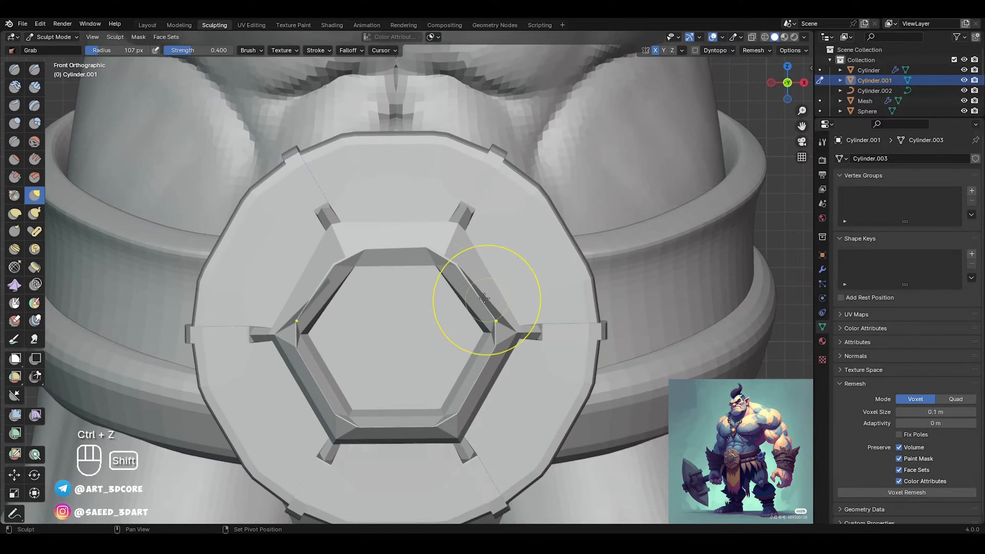
mouse_move(488, 299)
shift+mouse_down()
mouse_move(462, 400)
mouse_move(468, 225)
mouse_move(430, 327)
mouse_move(391, 345)
shift+mouse_up()
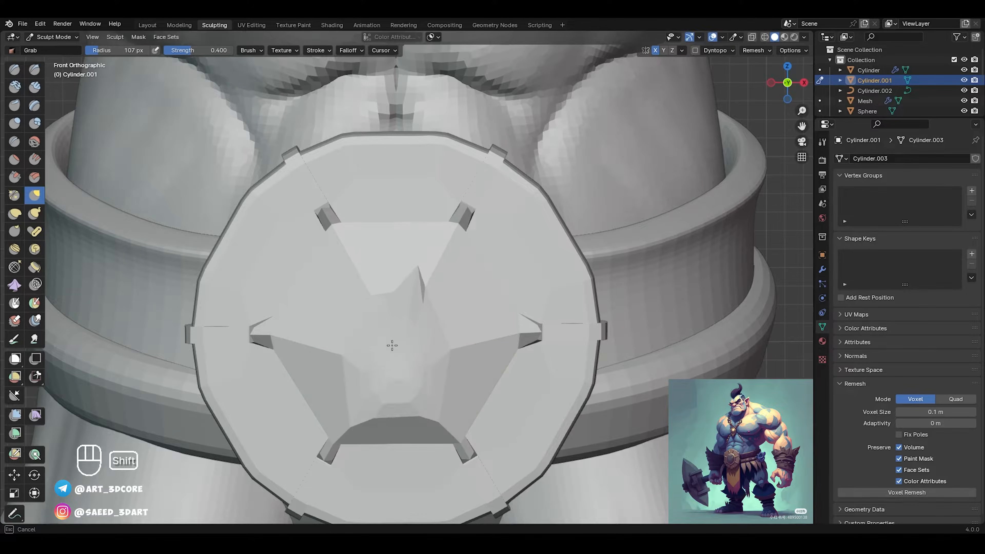
key(ctrl+z)
key(ctrl+z)
key(ctrl+z)
key(ctrl+z)
scroll(446, 287, down, 6)
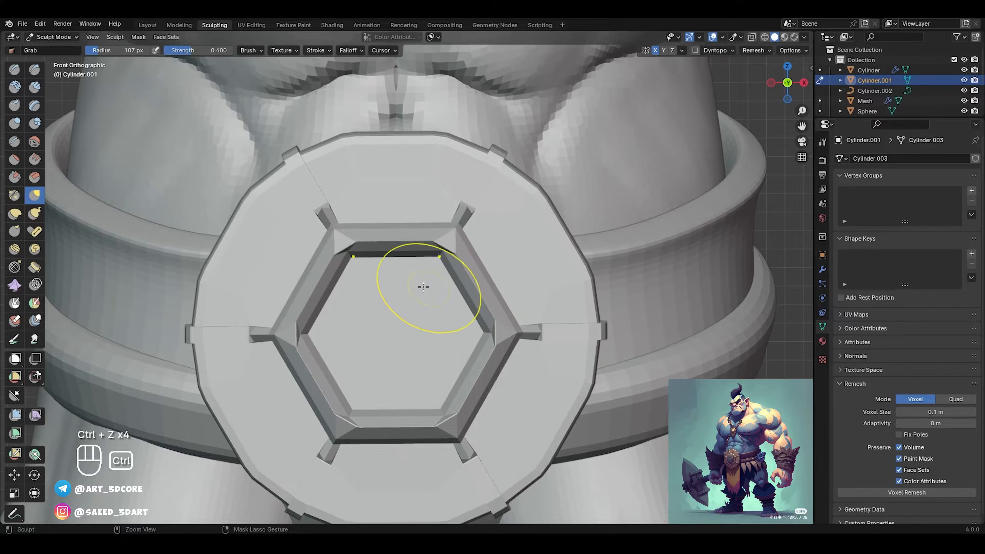
Step: Try voxel-remeshing the disc at a 0.0195 m voxel size and inspect the side strip with an 81 px brush radius
mouse_move(451, 297)
middle_down()
mouse_move(345, 287)
mouse_move(449, 287)
middle_up()
ctrl+middle_drag(450, 287, 407, 321)
ctrl+middle_drag(407, 322, 486, 262)
key(r)
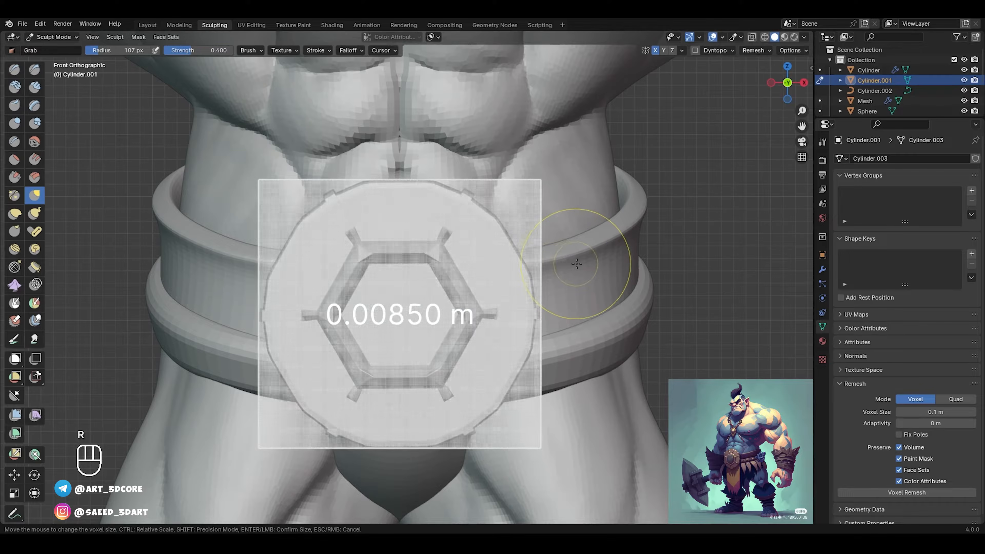
key(r)
click(547, 265)
key(ctrl+r)
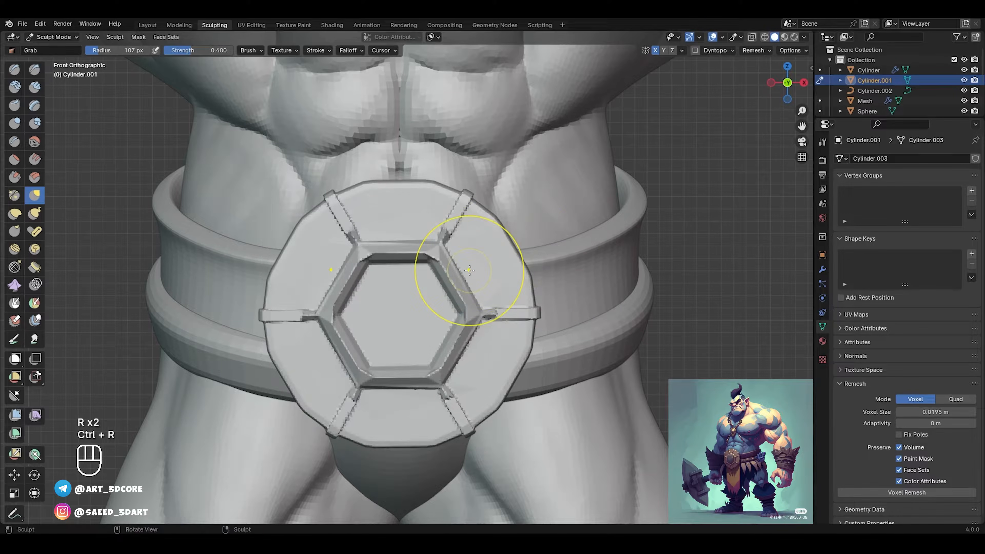
middle_drag(516, 253, 496, 229)
alt+middle_drag(496, 229, 506, 261)
mouse_move(580, 363)
shift+middle_down()
mouse_move(490, 280)
mouse_move(490, 229)
shift+middle_up()
key(f)
click(562, 229)
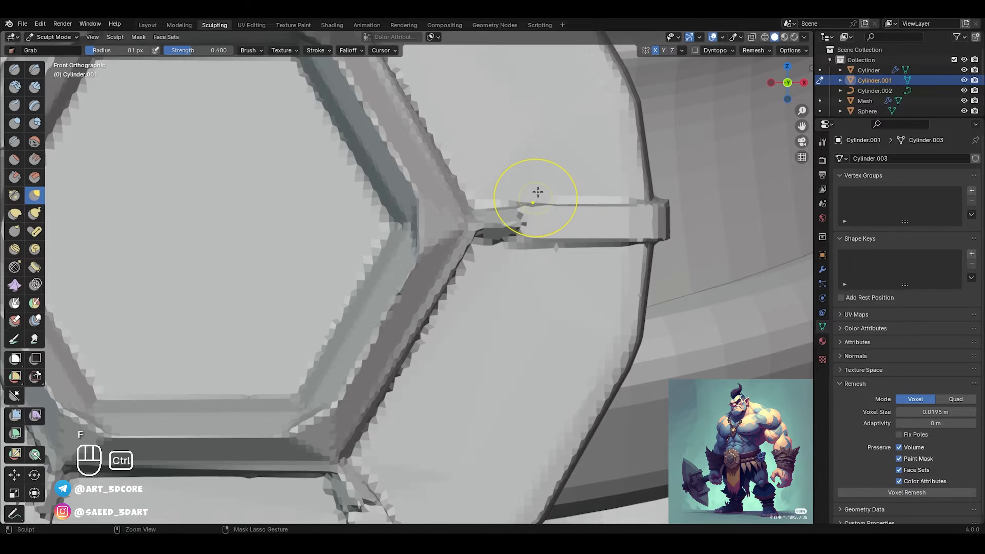
key(ctrl+z)
Step: Voxel-remesh the disc with a finer voxel size of 0.008 m
ctrl+middle_drag(536, 194, 479, 251)
key(r)
click(489, 227)
key(ctrl+r)
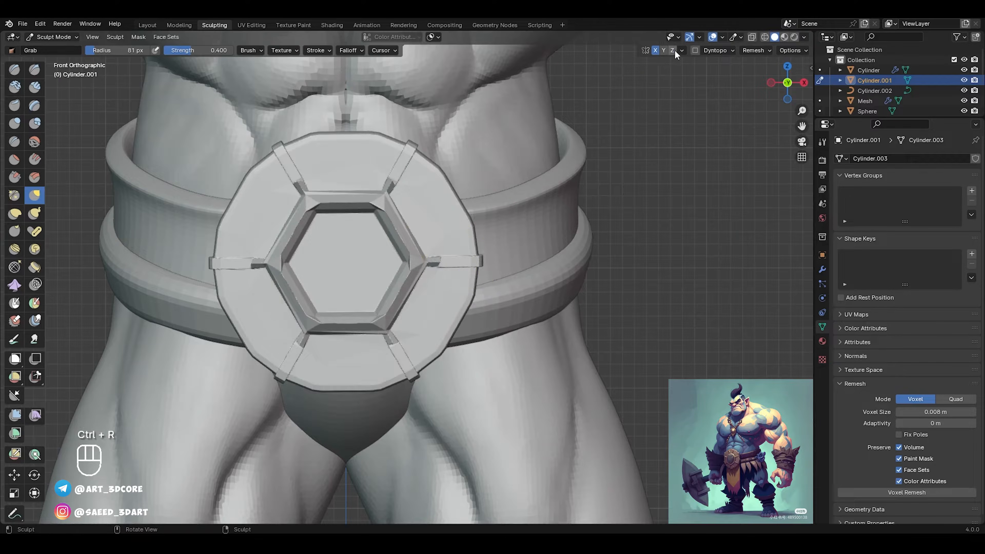
Step: Check the symmetry options, smooth the hexagonal ring at a 66 px brush radius and enlarge the radius to 106 px
click(680, 51)
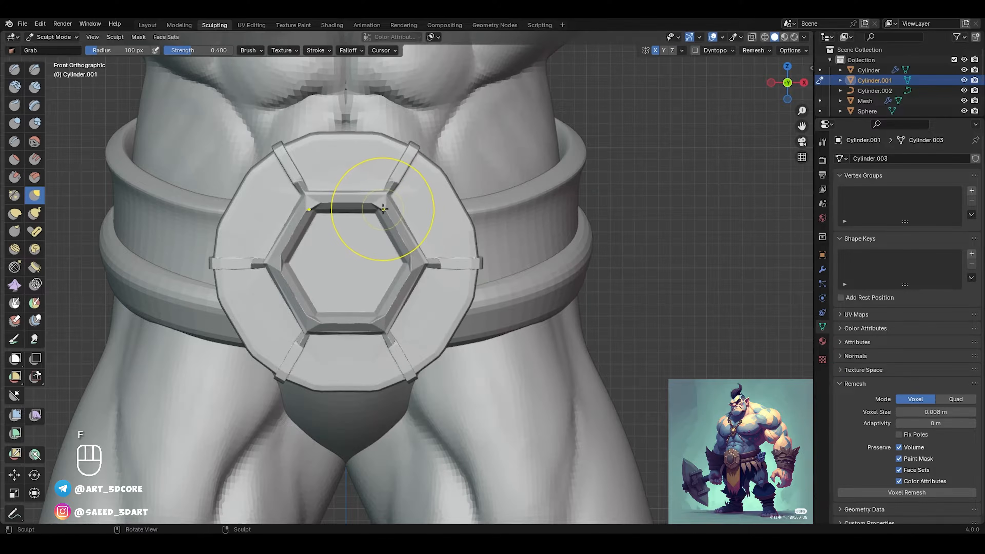
key(f)
click(376, 199)
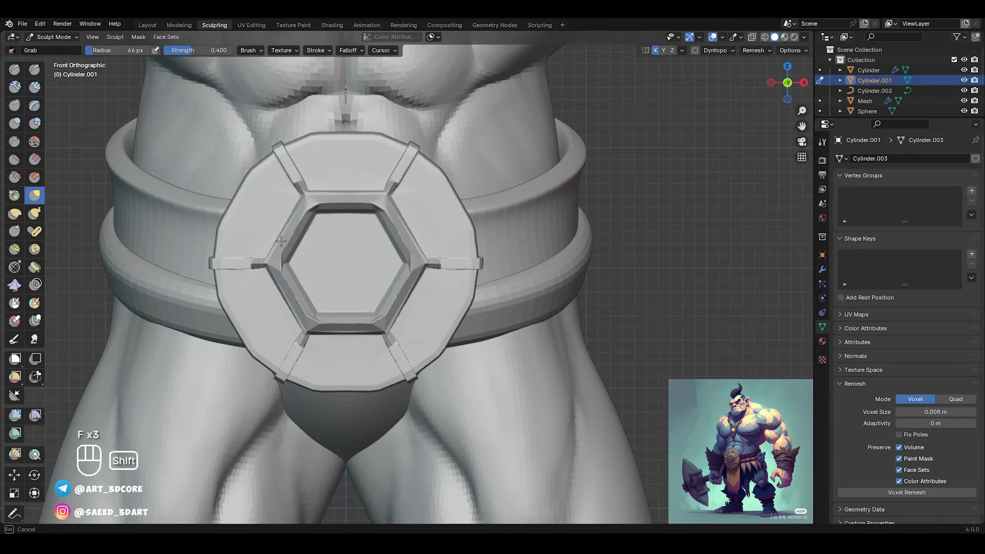
ctrl+alt+drag(429, 189, 426, 245)
key(f)
click(436, 246)
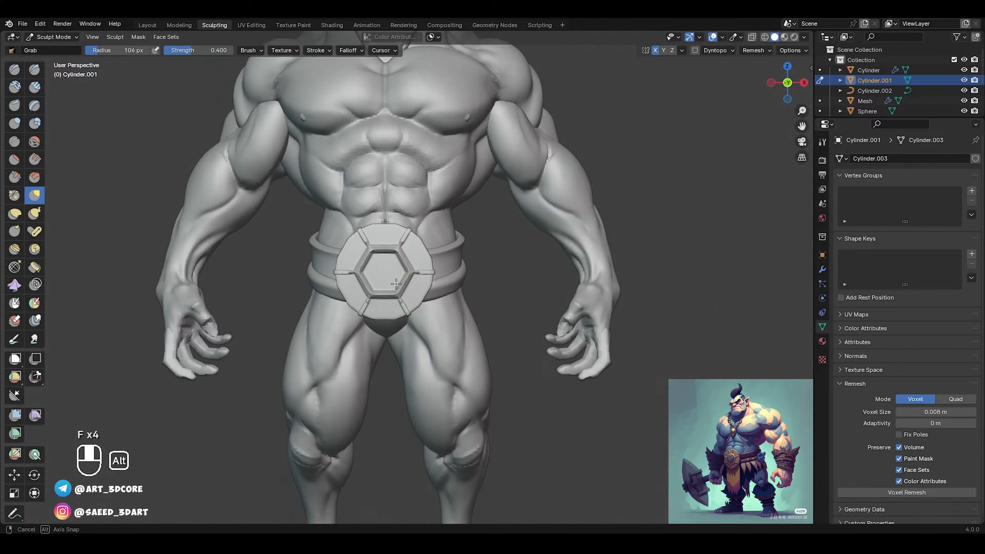
Step: Smooth the disc's ring and radial strips at a 91 px brush radius, and set the Grab radius to 125 px
ctrl+alt+drag(411, 318, 407, 279)
key(f)
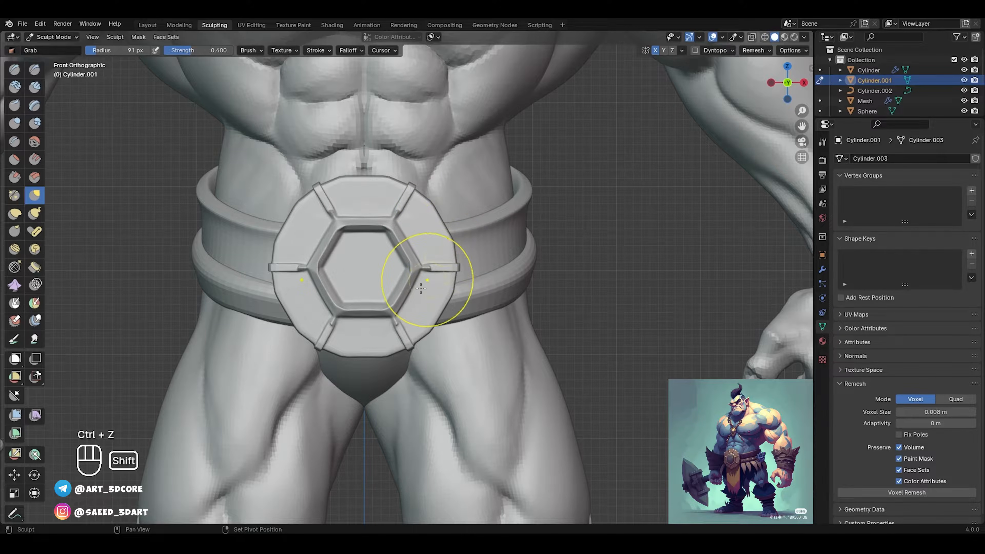
middle_drag(435, 308, 396, 279)
key(g)
key(f)
click(449, 273)
Step: Pull the disc's lower edge toward the body from the side with the Grab brush at a 195 px radius
alt+drag(330, 279, 413, 260)
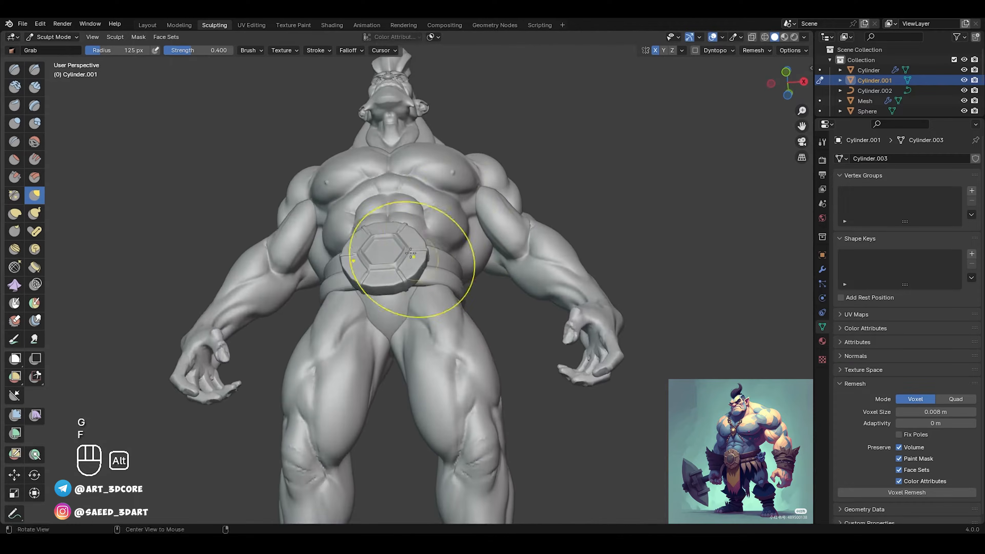
alt+drag(413, 303, 390, 250)
key(f)
key(Escape)
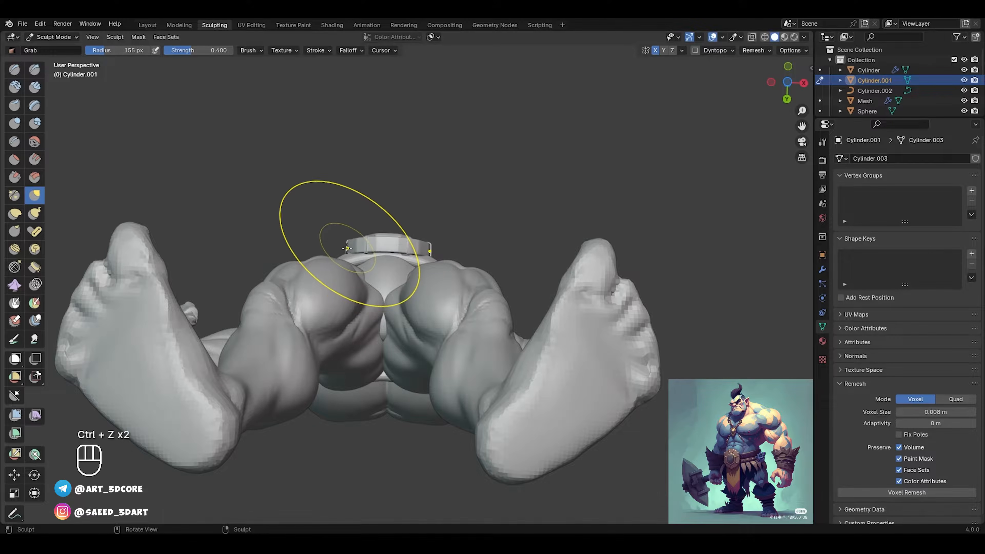
middle_drag(381, 242, 410, 296)
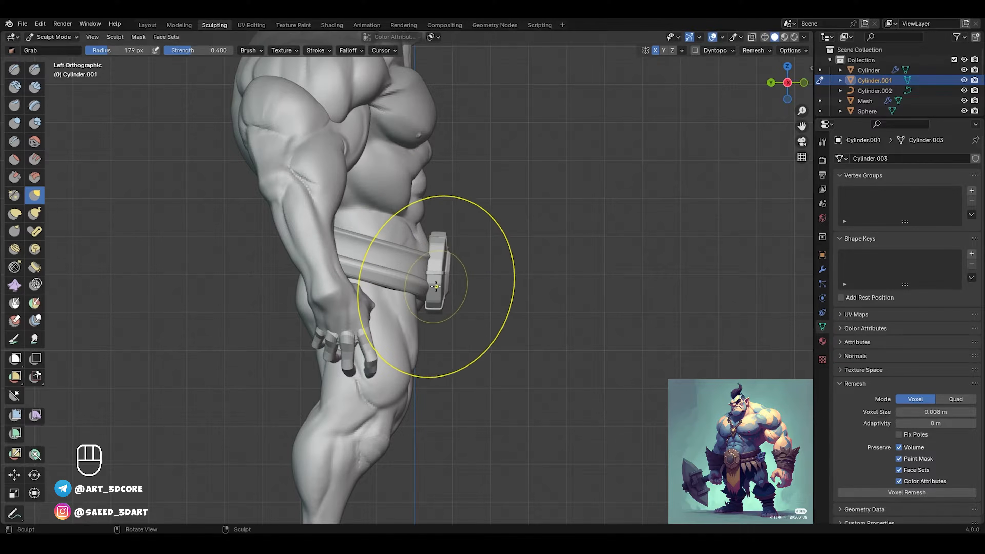
mouse_move(435, 286)
middle_down()
mouse_move(362, 275)
mouse_move(356, 299)
mouse_move(416, 315)
mouse_move(465, 311)
mouse_move(488, 295)
mouse_move(369, 261)
mouse_move(368, 301)
middle_up()
scroll(356, 299, up, 5)
key(f)
click(372, 319)
key(f)
click(522, 278)
drag(393, 298, 395, 297)
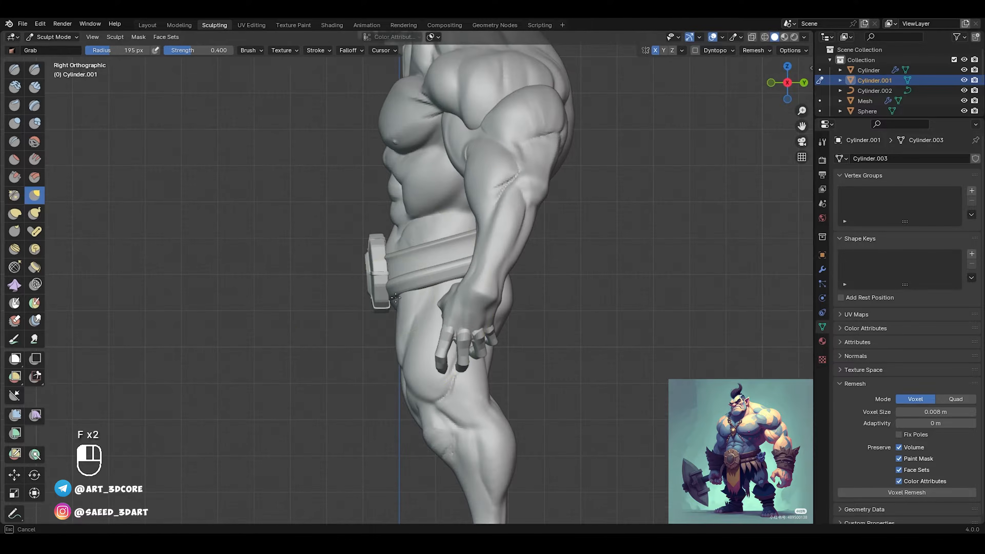
ctrl+middle_drag(389, 297, 380, 251)
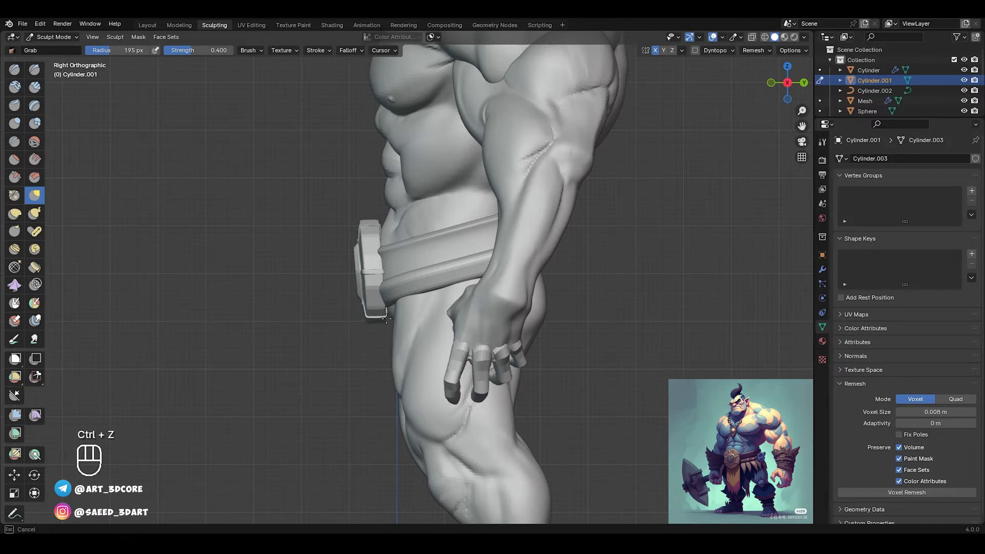
Step: Flatten the junction of the ring and the lower-left radial strip with the Scrape brush at a 96 px radius
scroll(363, 291, up, 3)
middle_drag(319, 276, 374, 308)
scroll(380, 311, up, 3)
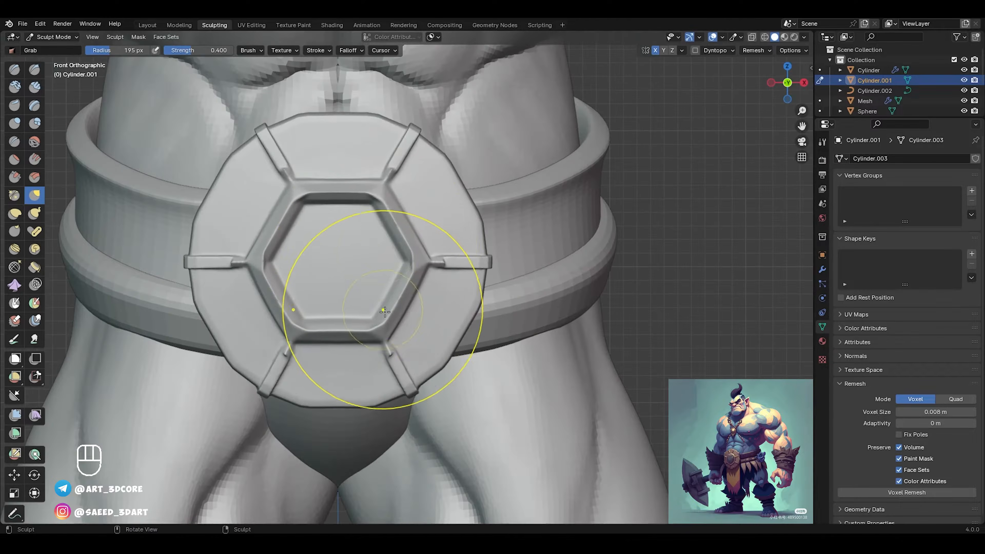
alt+shift+drag(370, 332, 402, 248)
click(17, 180)
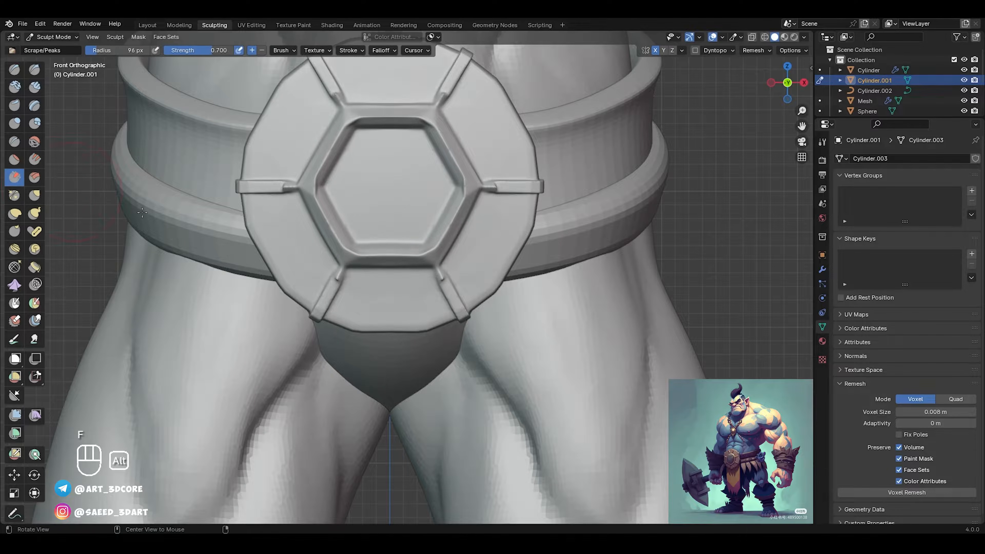
ctrl+alt+drag(282, 302, 349, 163)
drag(422, 145, 422, 145)
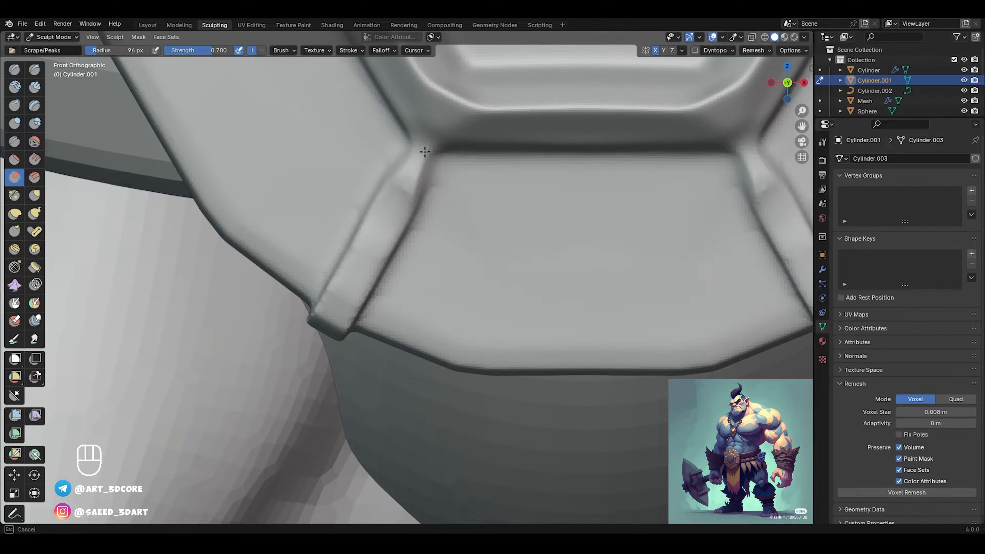
ctrl+alt+drag(412, 198, 394, 254)
alt+shift+drag(402, 182, 404, 225)
drag(329, 203, 358, 210)
Step: Flatten the ring's junctions with the upper and side radial strips using the Scrape brush at a 96 px radius
ctrl+alt+drag(363, 223, 384, 269)
alt+shift+drag(502, 96, 296, 254)
shift+middle_drag(473, 204, 456, 199)
mouse_move(485, 203)
mouse_down()
mouse_move(472, 228)
mouse_move(438, 175)
mouse_up()
drag(446, 169, 432, 197)
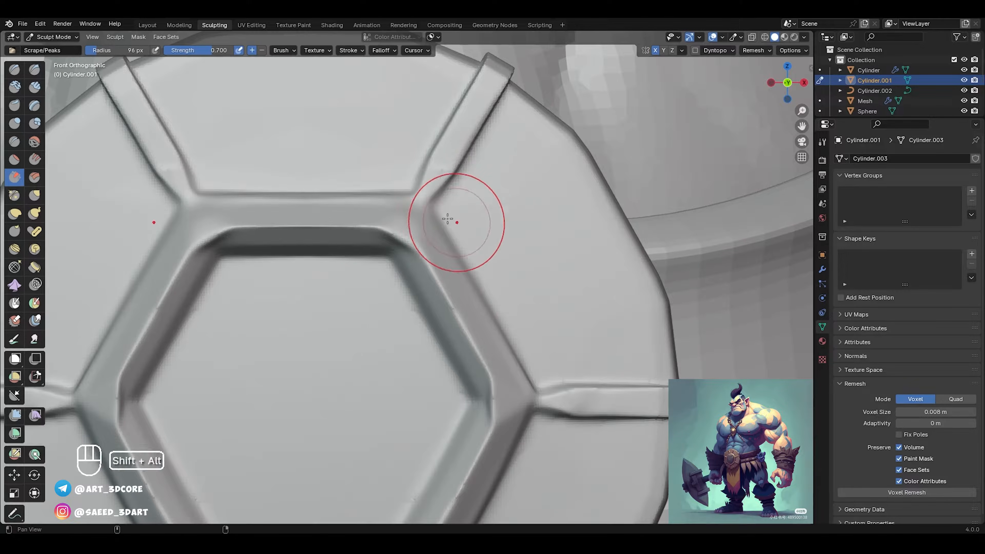
alt+shift+drag(538, 376, 429, 207)
drag(500, 224, 446, 225)
scroll(449, 230, down, 6)
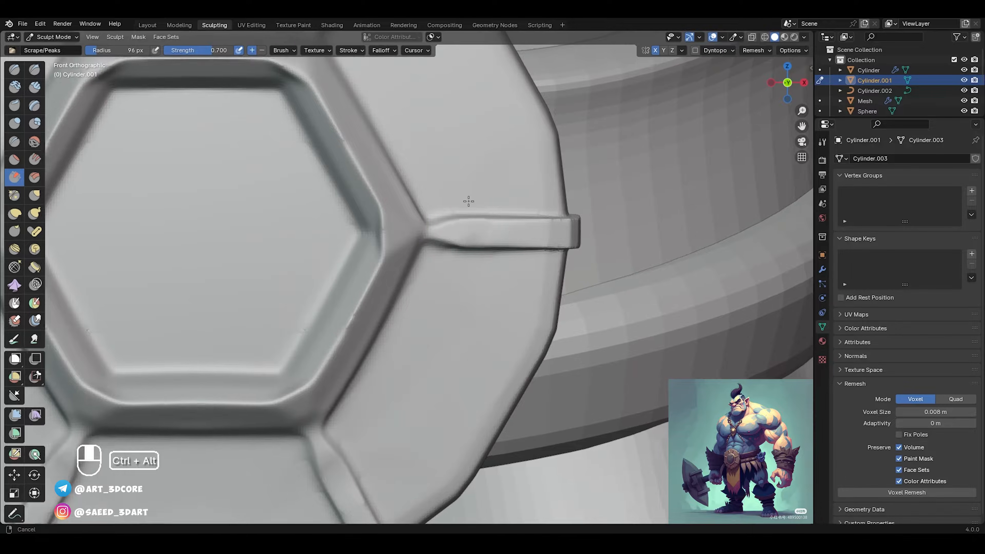
scroll(460, 257, up, 7)
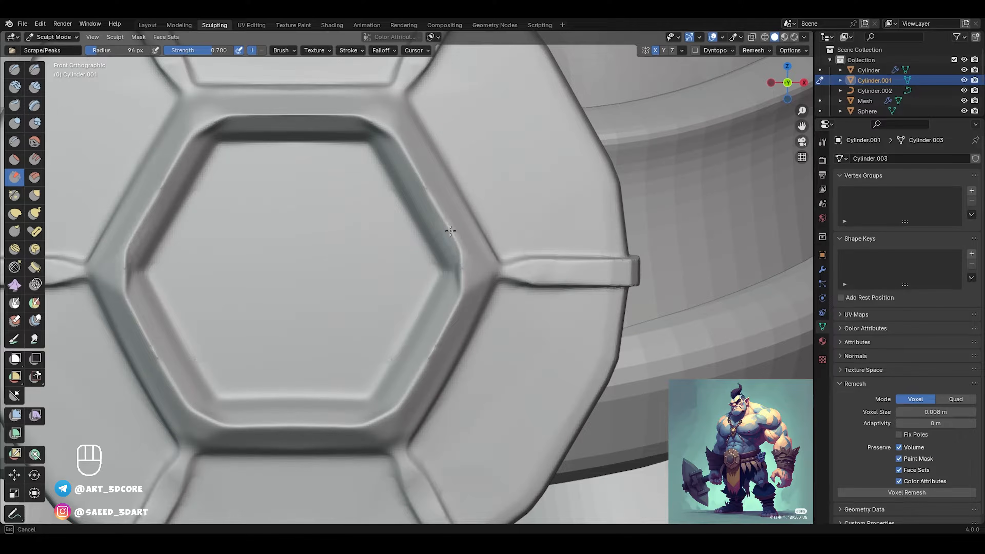
Step: Scrape the inner bevel of the hexagonal ring flat along its upper and upper-side edges
drag(450, 230, 402, 138)
mouse_move(402, 137)
alt+shift+mouse_down()
mouse_move(474, 199)
mouse_move(444, 180)
mouse_move(295, 182)
mouse_move(314, 176)
mouse_move(268, 198)
alt+shift+mouse_up()
drag(221, 259, 203, 310)
mouse_move(470, 281)
alt+shift+mouse_down()
mouse_move(446, 218)
mouse_move(457, 259)
mouse_move(493, 239)
alt+shift+mouse_up()
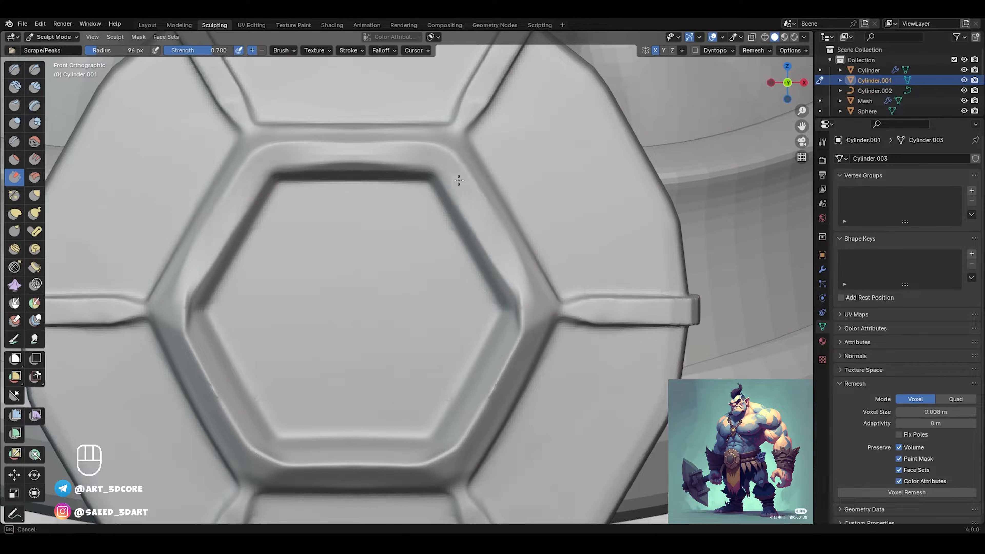
mouse_move(459, 180)
mouse_down()
mouse_move(437, 161)
mouse_move(365, 155)
mouse_up()
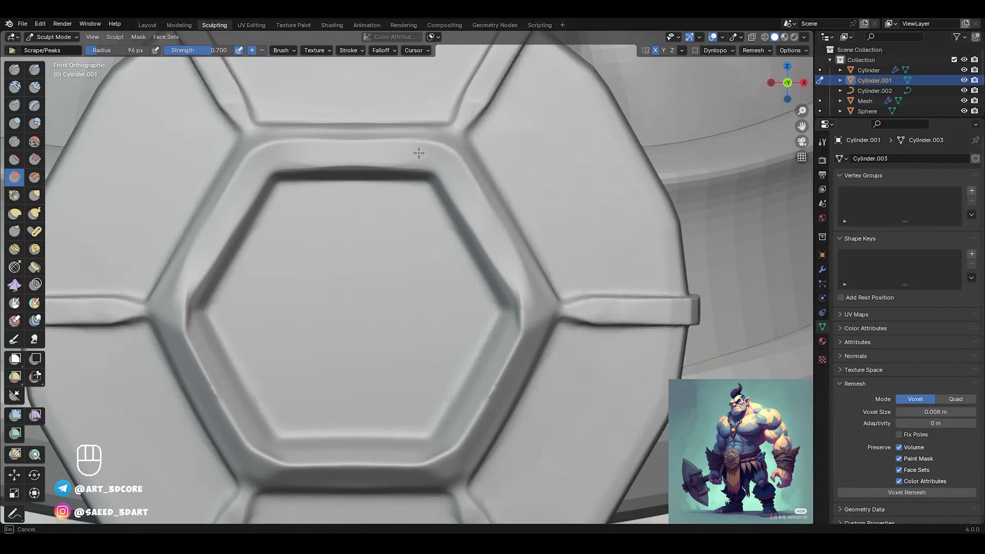
Step: Set the Scrape radius to 74 px and flatten the inner bevel along the ring's lower half
mouse_move(529, 311)
alt+shift+mouse_down()
mouse_move(504, 200)
mouse_move(497, 209)
alt+shift+mouse_up()
key(f)
click(493, 205)
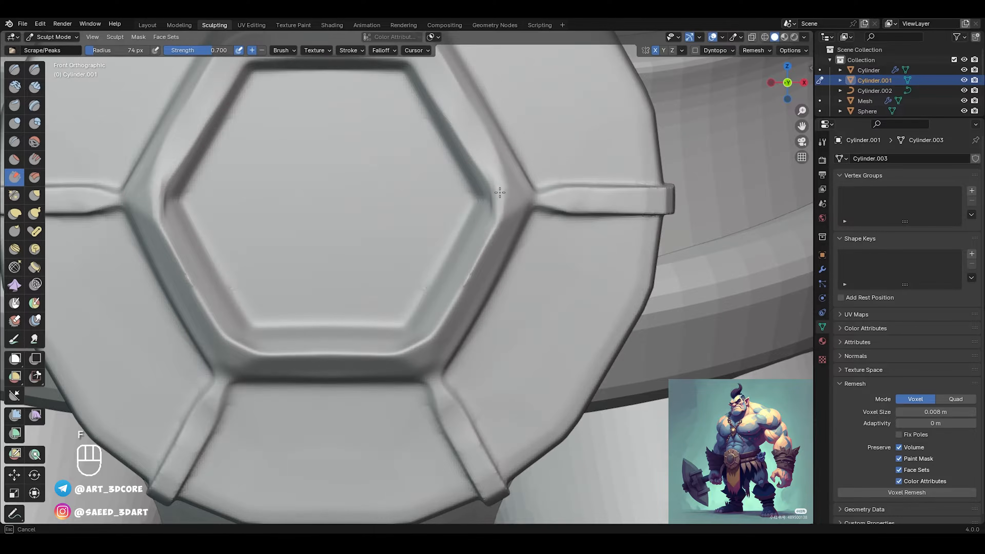
mouse_move(488, 248)
mouse_down()
mouse_move(472, 256)
mouse_move(445, 321)
mouse_move(418, 341)
mouse_up()
alt+shift+drag(420, 342, 446, 315)
mouse_move(466, 299)
mouse_down()
mouse_move(452, 315)
mouse_move(369, 327)
mouse_up()
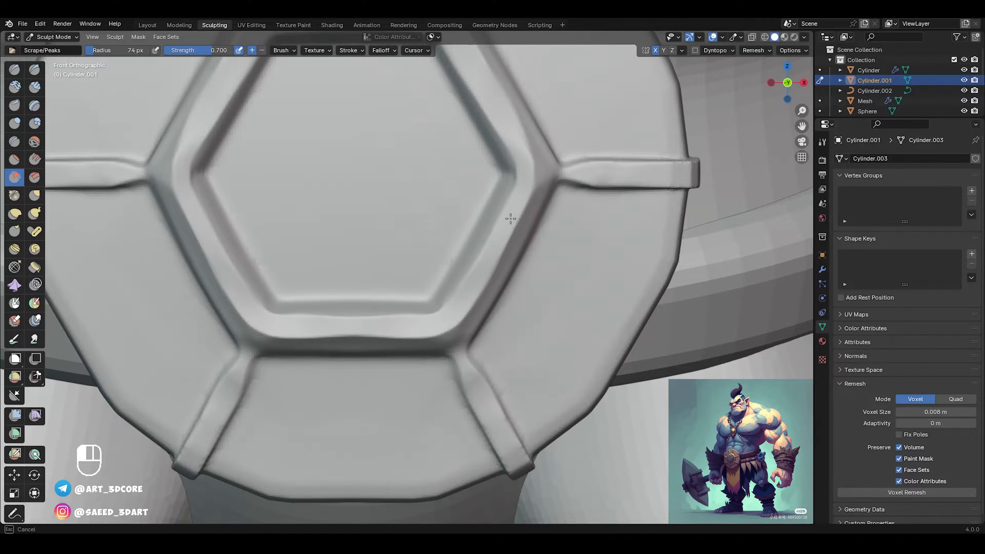
shift+middle_drag(476, 282, 441, 345)
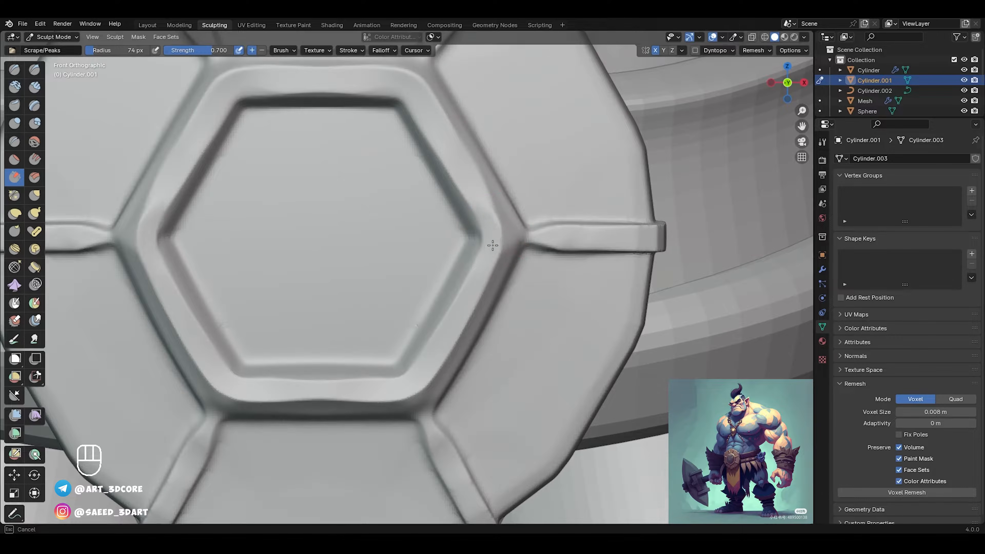
shift+middle_drag(483, 211, 478, 249)
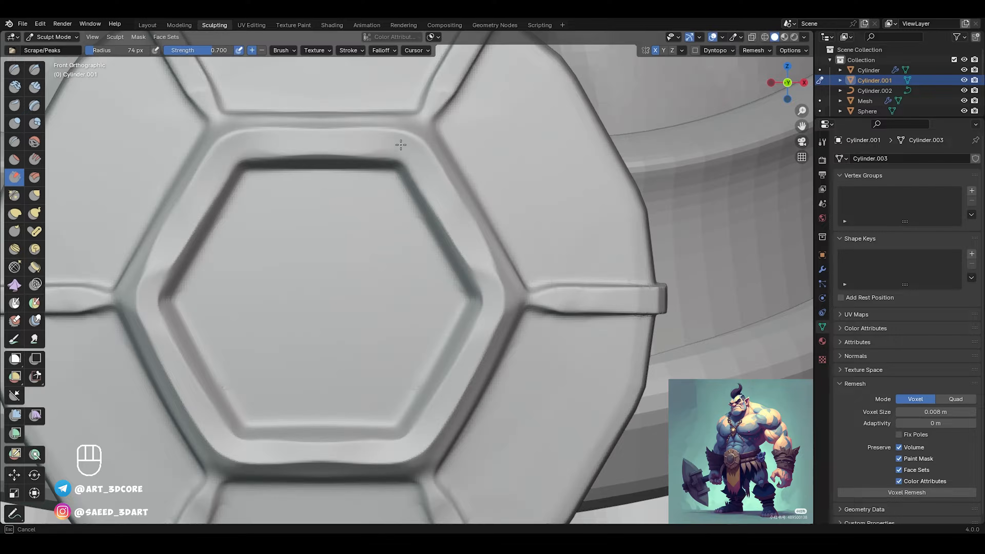
Step: Adjust the shape of the hexagonal ring with the Grab brush, starting at a 111 px radius
alt+middle_drag(392, 154, 450, 176)
mouse_move(302, 251)
alt+shift+mouse_down()
mouse_move(372, 188)
mouse_move(400, 257)
mouse_move(485, 233)
alt+shift+mouse_up()
key(g)
key(f)
click(500, 236)
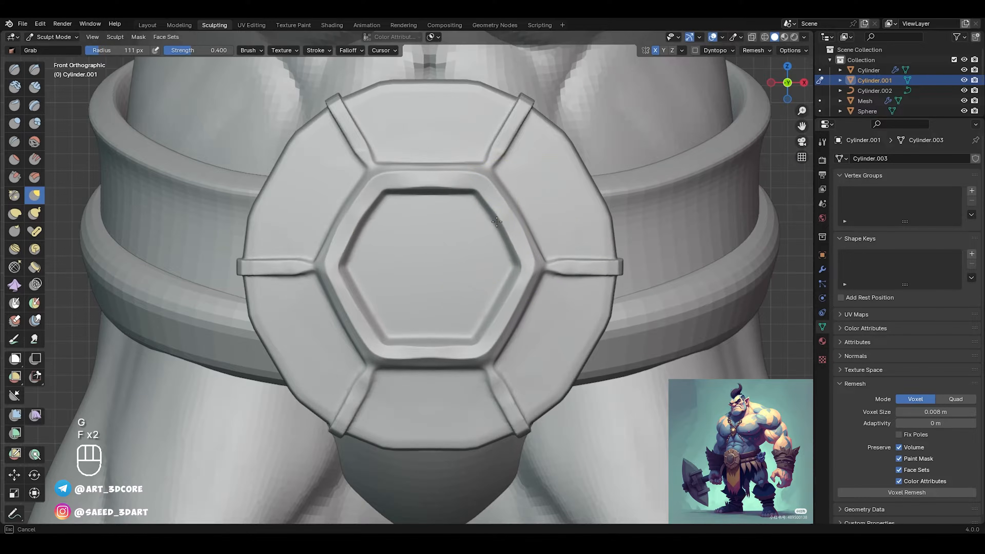
key(f)
mouse_move(434, 196)
mouse_down()
mouse_move(407, 191)
mouse_move(390, 242)
mouse_move(416, 286)
mouse_move(371, 307)
mouse_up()
Step: Set the Grab radius to 101 px and straighten the ring's lower edge
key(f)
click(373, 176)
key(f)
click(367, 167)
key(f)
click(377, 299)
drag(420, 326, 419, 335)
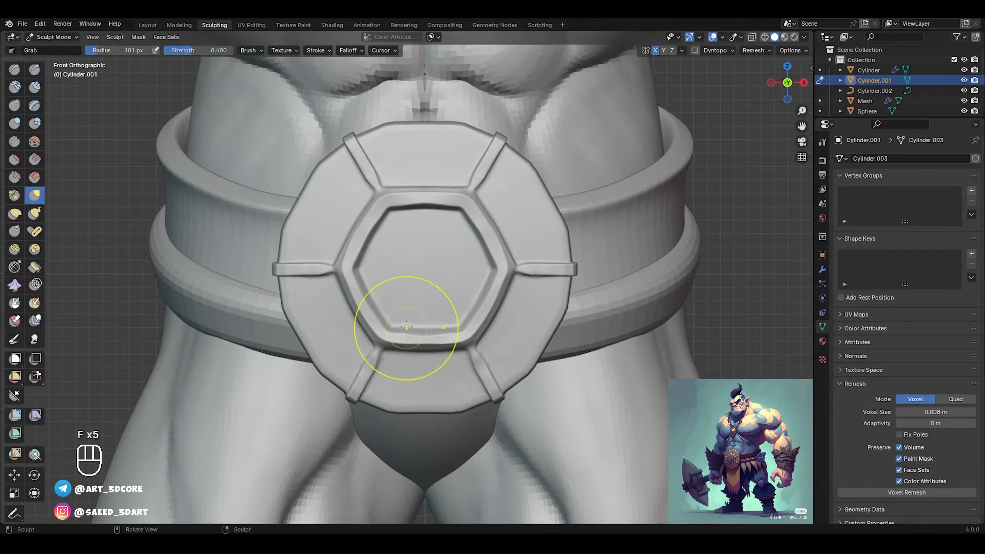
Step: Nudge the ring's upper-left side into line, reducing the Grab radius to 91 px
key(f)
click(378, 229)
key(f)
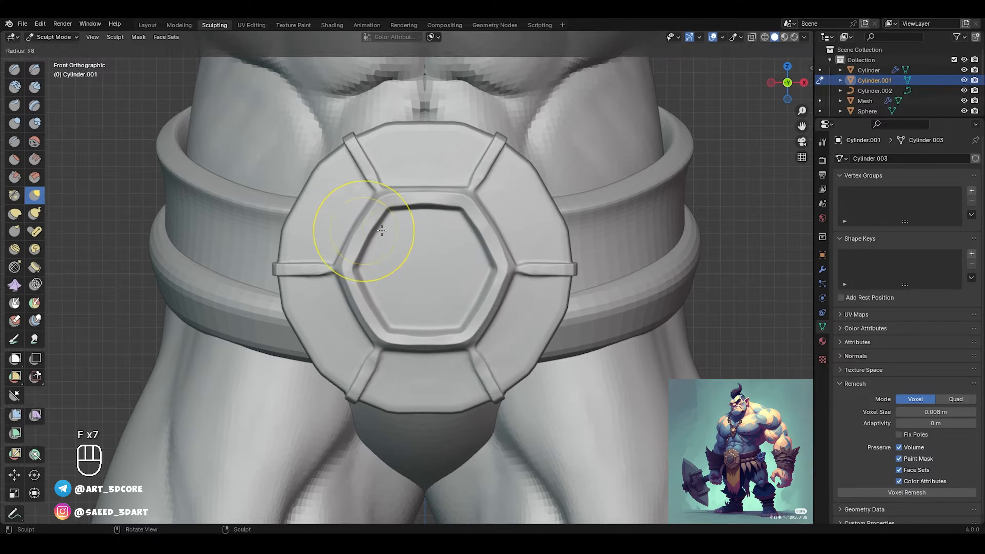
click(365, 235)
drag(365, 236, 363, 237)
key(f)
click(357, 231)
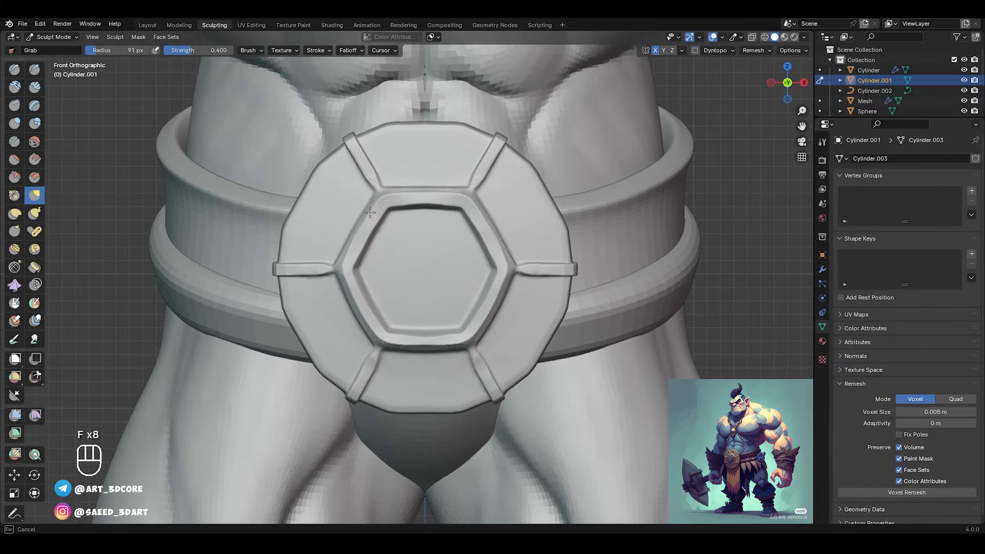
Step: Refine the ring's remaining sides with the Grab brush at 80 px, and raise the radius to 96 px
key(f)
click(429, 198)
mouse_move(429, 198)
ctrl+alt+mouse_down()
mouse_move(406, 272)
mouse_move(386, 219)
ctrl+alt+mouse_up()
key(f)
click(376, 277)
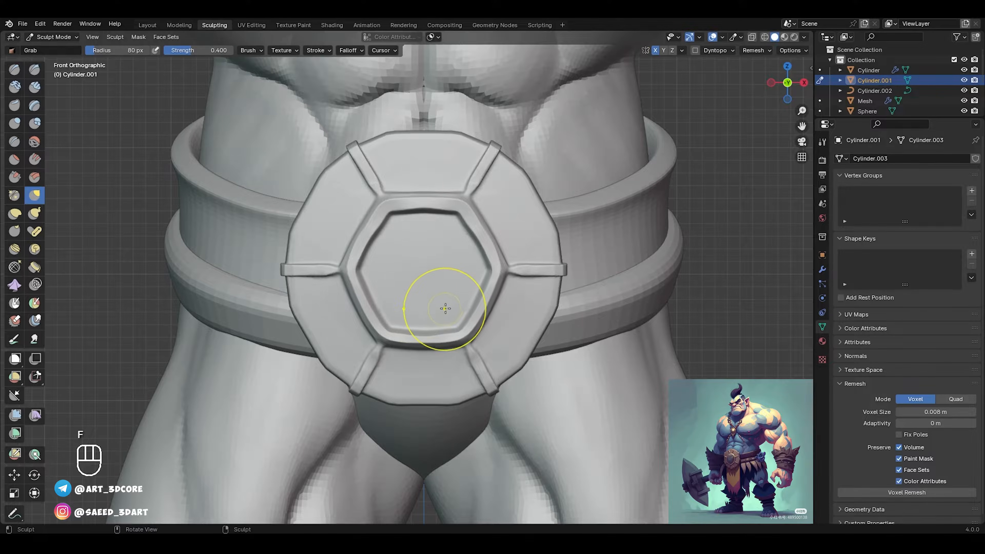
ctrl+middle_drag(498, 248, 445, 282)
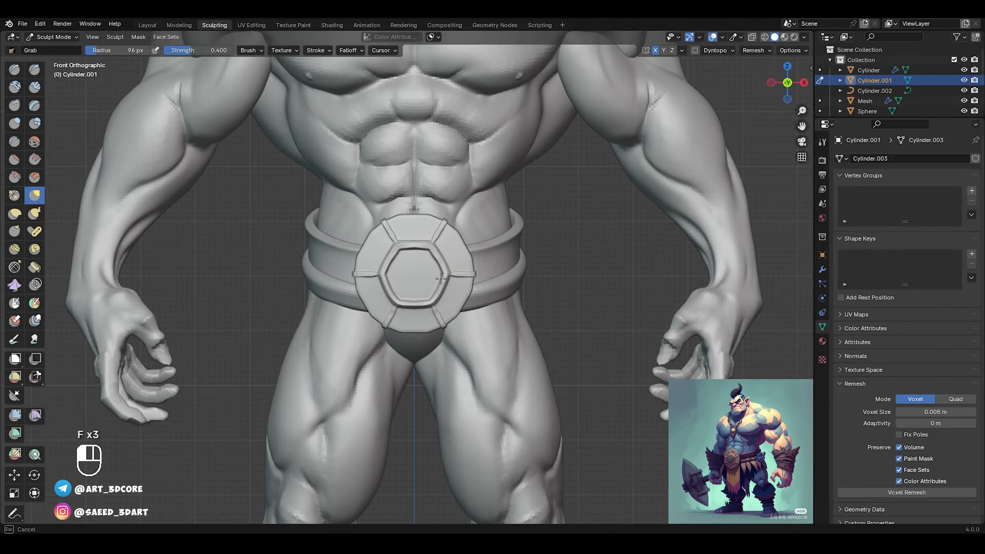
ctrl+alt+drag(451, 310, 457, 220)
Step: Enlarge the Grab brush and pull the disc's side edge slightly outward, checking its rim from an angle
key(f)
click(616, 309)
drag(567, 306, 580, 307)
mouse_move(584, 266)
ctrl+alt+mouse_down()
mouse_move(437, 250)
mouse_move(322, 258)
mouse_move(448, 274)
mouse_move(475, 212)
ctrl+alt+mouse_up()
scroll(471, 244, up, 3)
alt+shift+drag(563, 295, 503, 260)
alt+shift+drag(524, 153, 500, 254)
mouse_move(465, 273)
ctrl+alt+mouse_down()
mouse_move(458, 254)
mouse_move(422, 246)
mouse_move(388, 268)
ctrl+alt+mouse_up()
key(v)
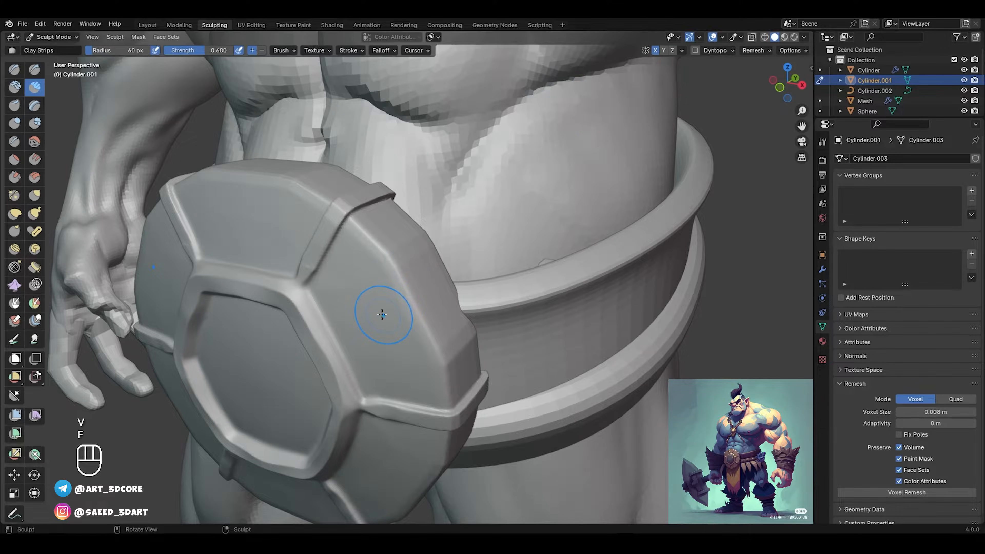
key(f)
key(d)
key(f)
alt+middle_drag(402, 281, 438, 283)
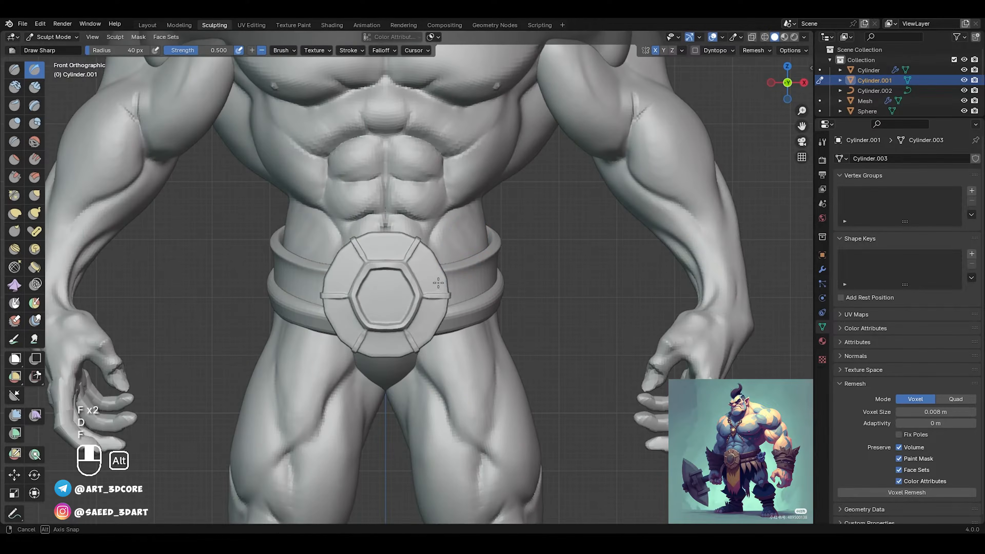
scroll(416, 318, down, 3)
ctrl+alt+drag(450, 350, 440, 319)
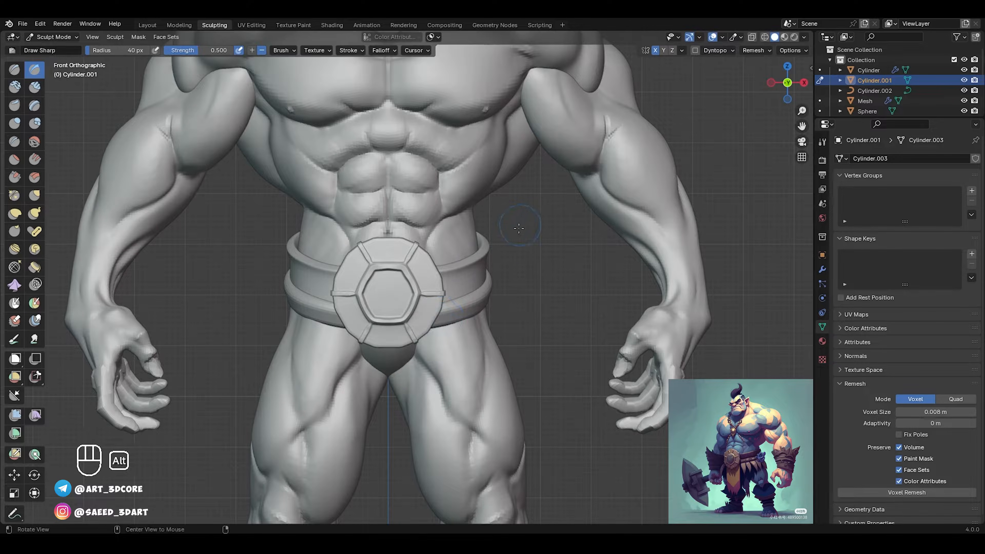
key(g)
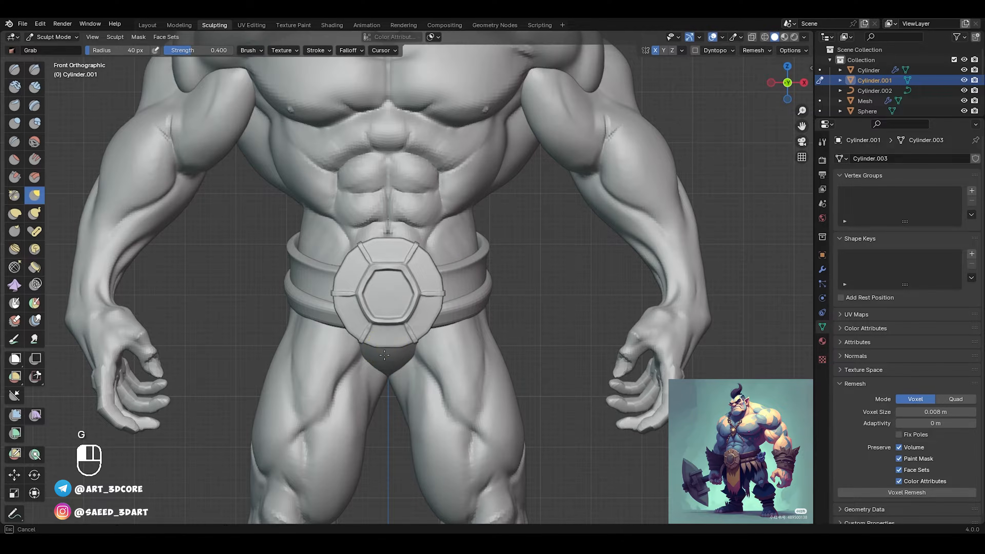
alt+drag(386, 353, 461, 280)
key(ctrl+z)
Step: Set the Draw Sharp brush to a 61 px radius with the Line stroke method, viewing the disc from the right side
mouse_move(539, 210)
alt+mouse_down()
mouse_move(434, 256)
mouse_move(373, 329)
mouse_move(370, 279)
alt+mouse_up()
alt+shift+drag(370, 280, 453, 251)
key(d)
key(f)
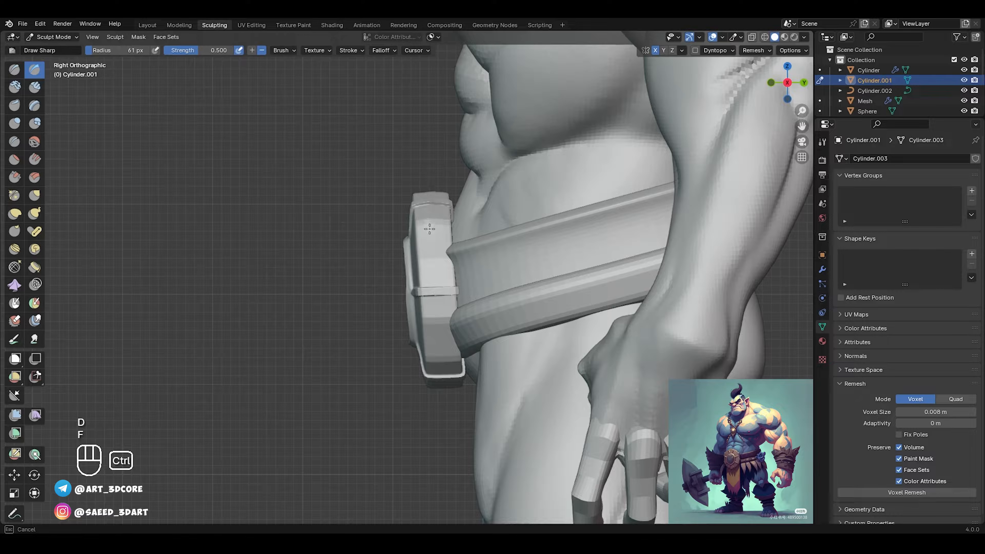
mouse_move(435, 320)
alt+mouse_down()
mouse_move(489, 318)
mouse_move(494, 277)
mouse_move(442, 330)
alt+mouse_up()
alt+drag(482, 236, 494, 225)
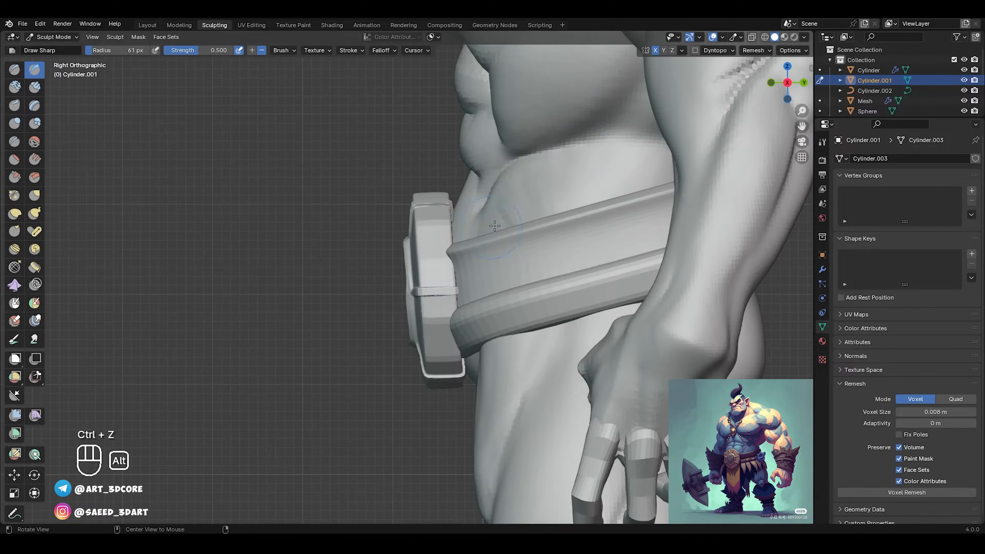
click(349, 51)
click(365, 71)
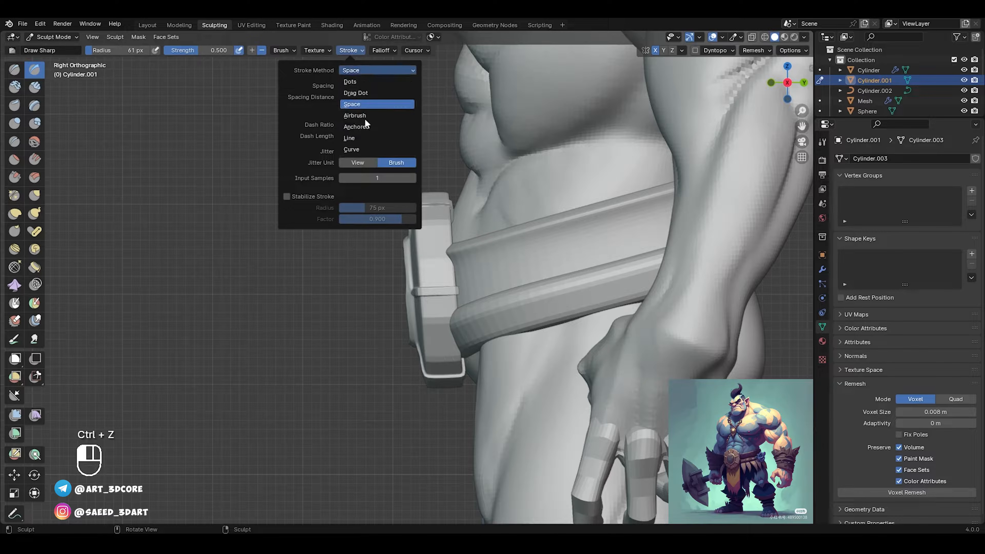
click(365, 140)
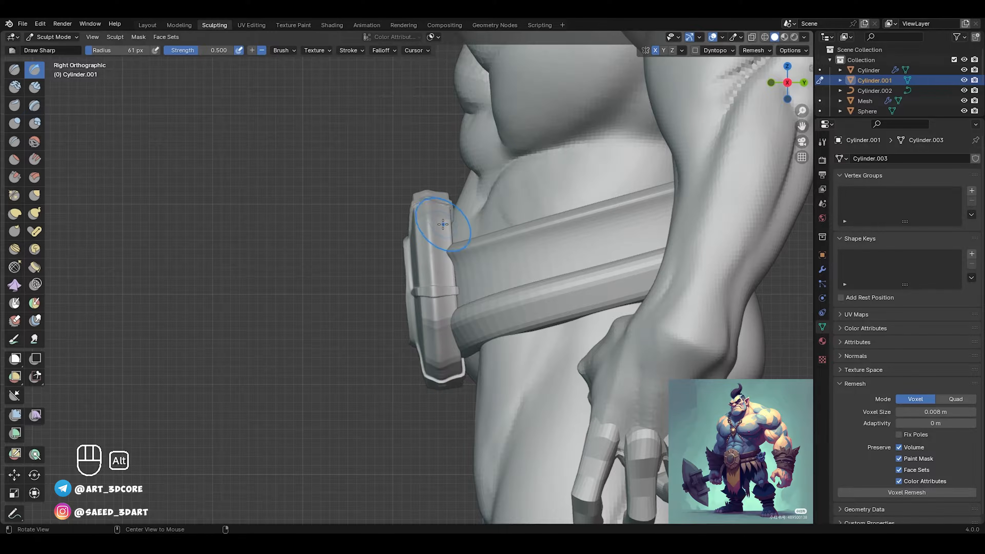
Step: Undo the trial strokes and carve a straight vertical groove down the middle of the disc's rim
mouse_move(442, 224)
alt+mouse_down()
mouse_move(547, 229)
mouse_move(436, 292)
mouse_move(369, 296)
alt+mouse_up()
key(ctrl+z)
key(ctrl+z)
ctrl+alt+drag(411, 268, 447, 181)
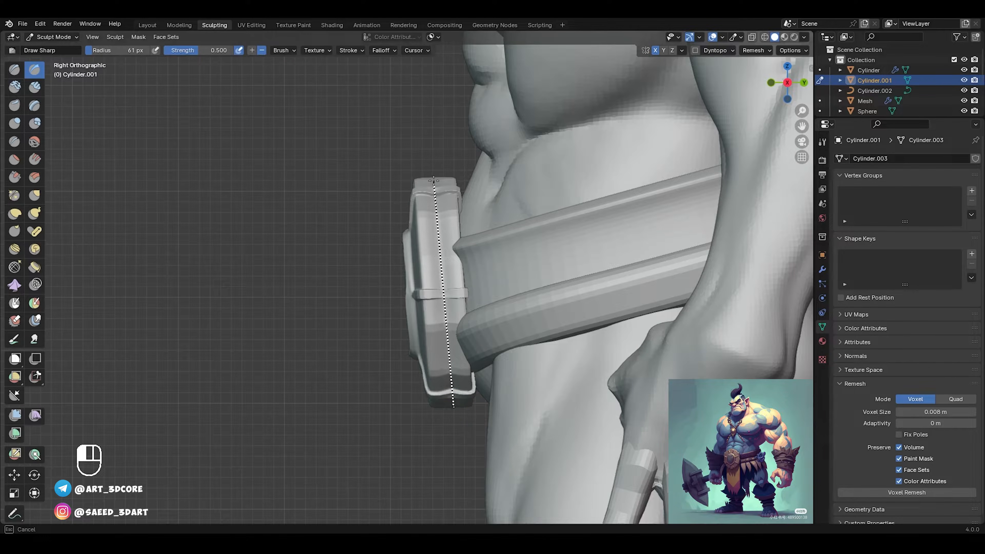
drag(433, 171, 433, 171)
ctrl+alt+drag(461, 205, 446, 272)
Step: Examine the grooved disc rim and belt from below and from the opposite side
mouse_move(446, 248)
alt+mouse_down()
mouse_move(523, 227)
mouse_move(504, 271)
alt+mouse_up()
mouse_move(461, 263)
alt+mouse_down()
mouse_move(383, 255)
mouse_move(440, 262)
alt+mouse_up()
key(g)
key(f)
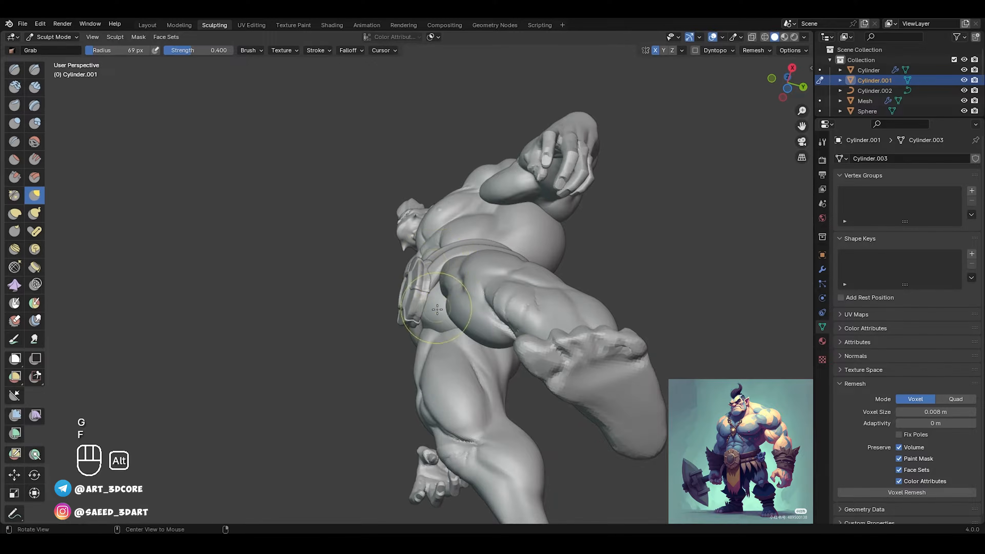
mouse_move(437, 309)
alt+mouse_down()
mouse_move(423, 289)
mouse_move(446, 333)
mouse_move(523, 392)
alt+mouse_up()
key(f)
click(397, 266)
alt+drag(397, 266, 440, 227)
key(f)
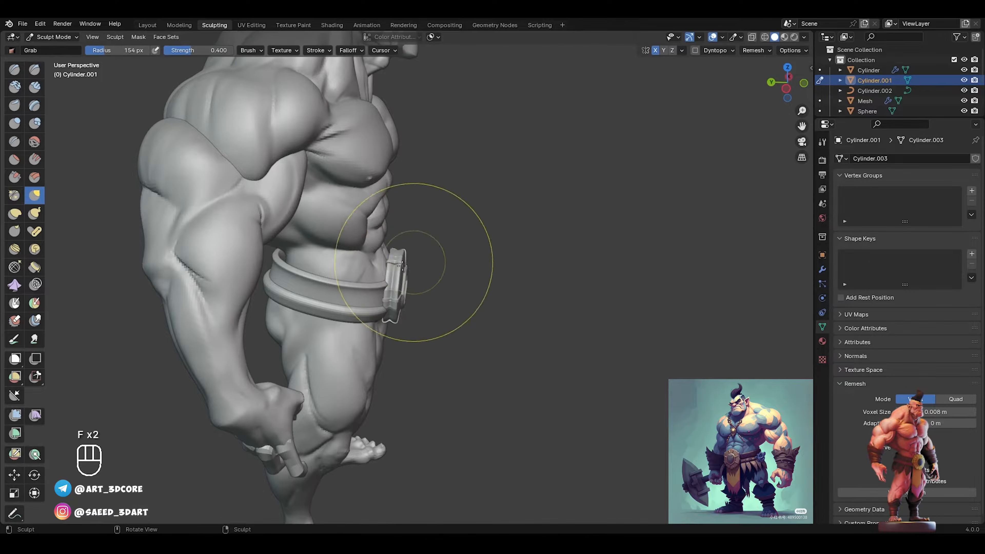
click(395, 275)
mouse_move(395, 274)
alt+mouse_down()
mouse_move(343, 228)
mouse_move(304, 242)
alt+mouse_up()
ctrl+alt+drag(384, 221, 403, 202)
mouse_move(481, 252)
alt+mouse_down()
mouse_move(402, 257)
mouse_move(438, 205)
mouse_move(485, 219)
mouse_move(486, 242)
alt+mouse_up()
key(f)
click(520, 253)
Step: Reduce the Draw Sharp radius to 24 px and carve a sharper straight line along the rim's groove from the side
key(d)
key(f)
click(472, 243)
key(f)
click(445, 244)
key(f)
click(440, 176)
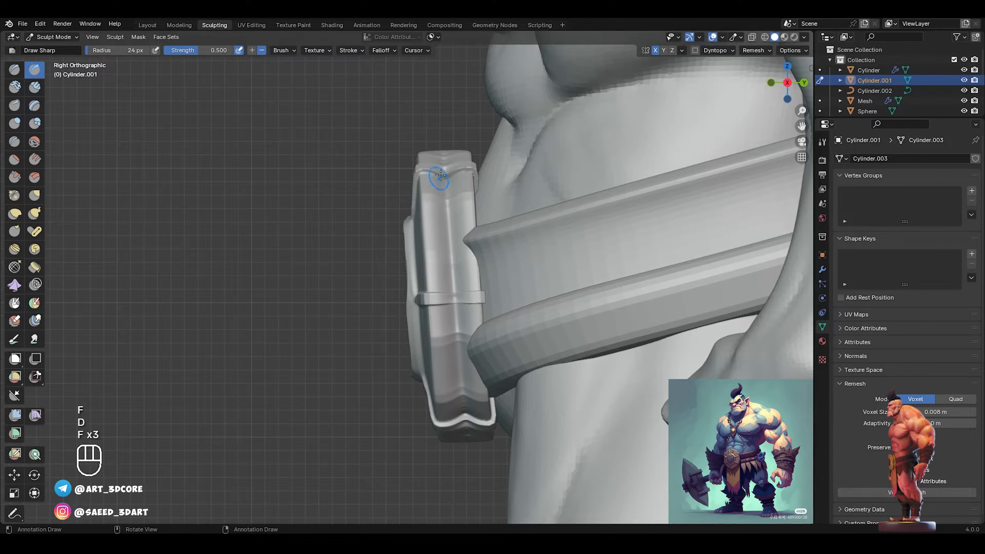
drag(445, 150, 466, 467)
Step: Carve the sharp groove line across the underside of the disc's rim from the bottom view
mouse_move(466, 461)
alt+mouse_down()
mouse_move(488, 427)
mouse_move(475, 411)
alt+mouse_up()
alt+shift+drag(474, 411, 462, 337)
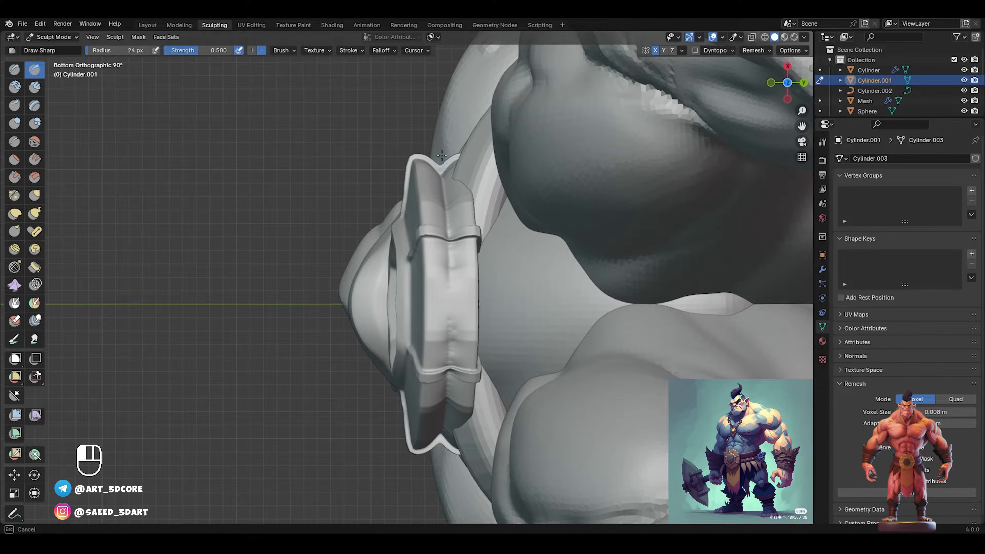
drag(446, 274, 449, 341)
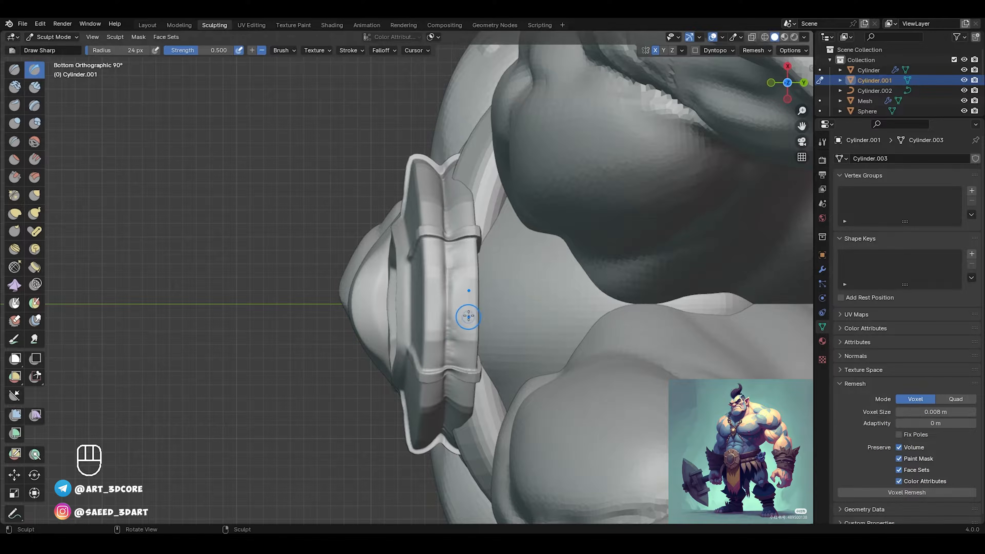
ctrl+alt+drag(468, 253, 440, 336)
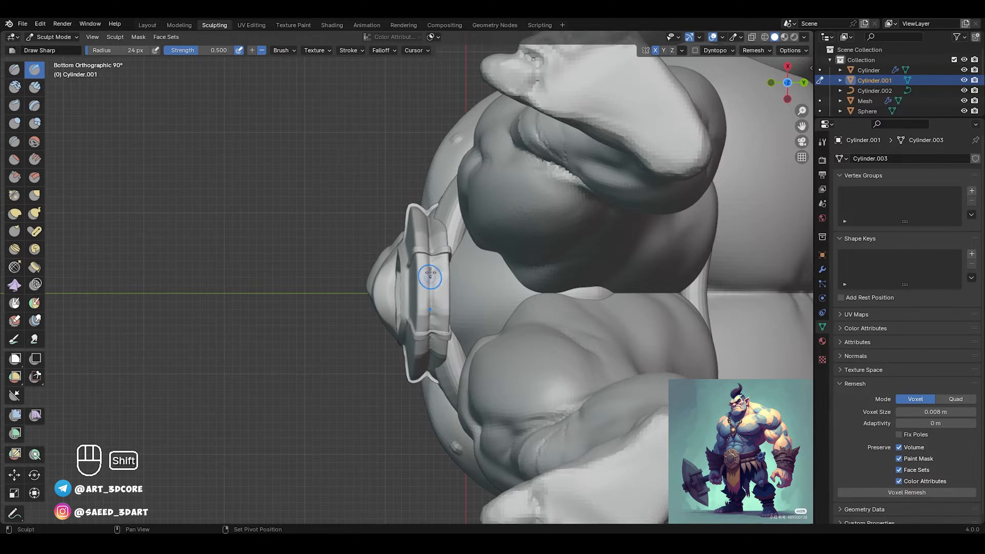
Step: Continue the sharp groove line across the upper part of the disc's rim, working from above
alt+drag(430, 274, 509, 262)
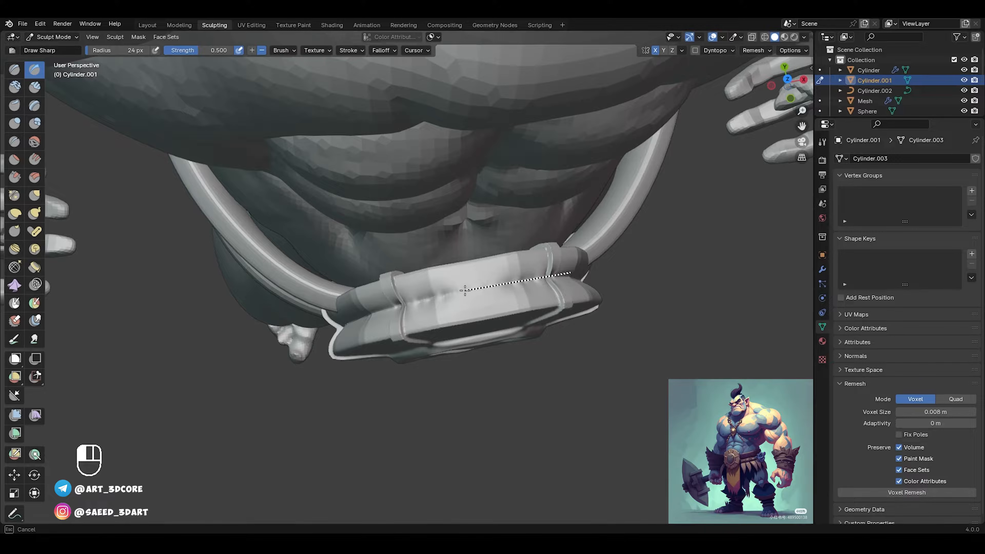
drag(465, 291, 465, 322)
mouse_move(465, 306)
alt+mouse_down()
mouse_move(461, 219)
mouse_move(384, 213)
mouse_move(388, 256)
alt+mouse_up()
alt+drag(388, 255, 446, 162)
mouse_move(388, 229)
alt+shift+mouse_down()
mouse_move(436, 183)
mouse_move(393, 177)
alt+shift+mouse_up()
Step: Turn off X symmetry and change the Draw Sharp brush's stroke method and radius
click(351, 50)
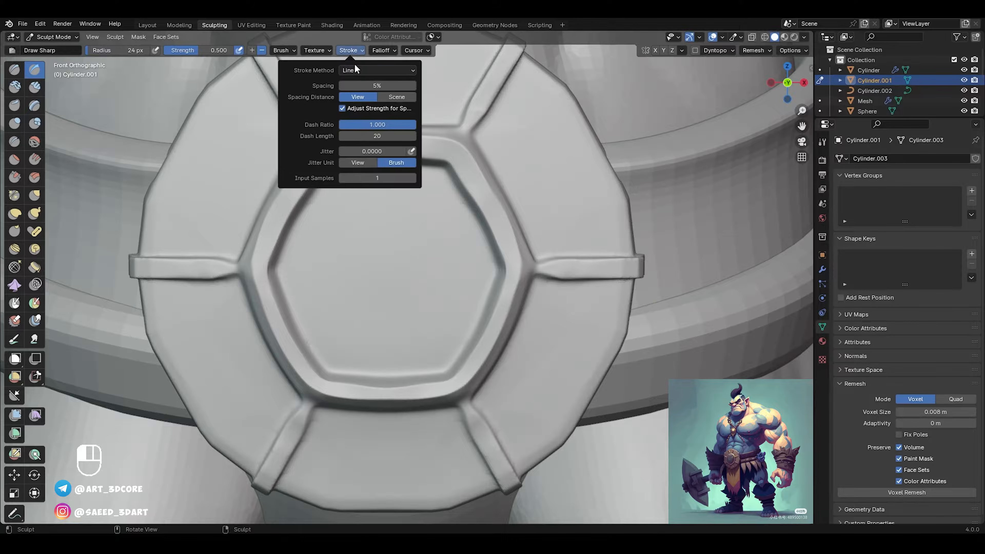
click(369, 71)
mouse_move(457, 155)
ctrl+alt+mouse_down()
mouse_move(472, 222)
mouse_move(439, 238)
mouse_move(476, 204)
mouse_move(461, 226)
ctrl+alt+mouse_up()
key(f)
click(485, 204)
Step: Chip dents into the front edge of the disc's right-hand rim with the Clay Strips brush at a 60 px radius
key(v)
key(f)
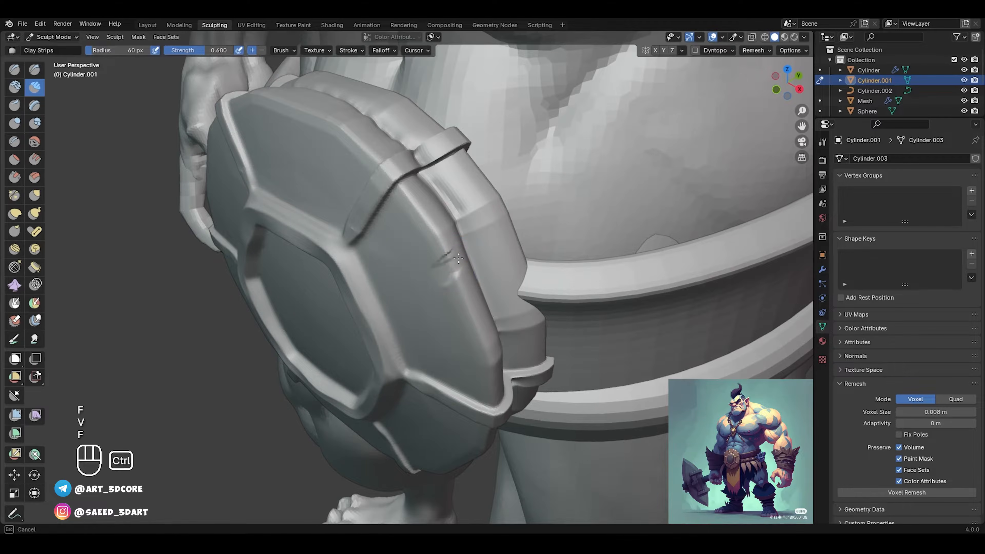
mouse_move(451, 263)
alt+mouse_down()
mouse_move(456, 238)
mouse_move(431, 238)
alt+mouse_up()
mouse_move(431, 237)
alt+mouse_down()
mouse_move(483, 270)
mouse_move(488, 289)
alt+mouse_up()
alt+shift+drag(492, 182, 478, 227)
ctrl+alt+drag(479, 227, 496, 268)
Step: Chip dents into the upper, left, right and bottom edges of the disc's rim with the Clay Strips brush
ctrl+drag(387, 174, 390, 183)
alt+shift+drag(381, 227, 447, 157)
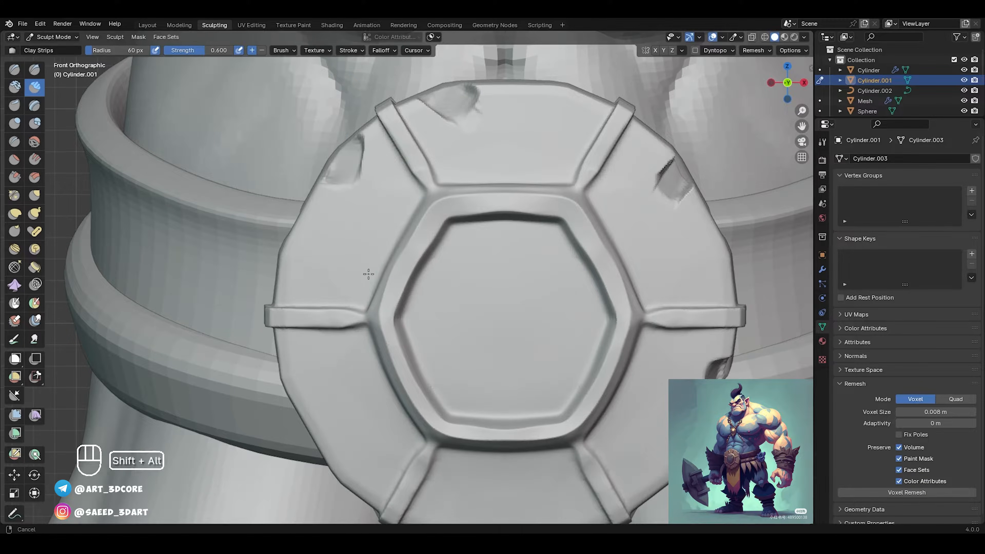
alt+shift+drag(368, 274, 358, 142)
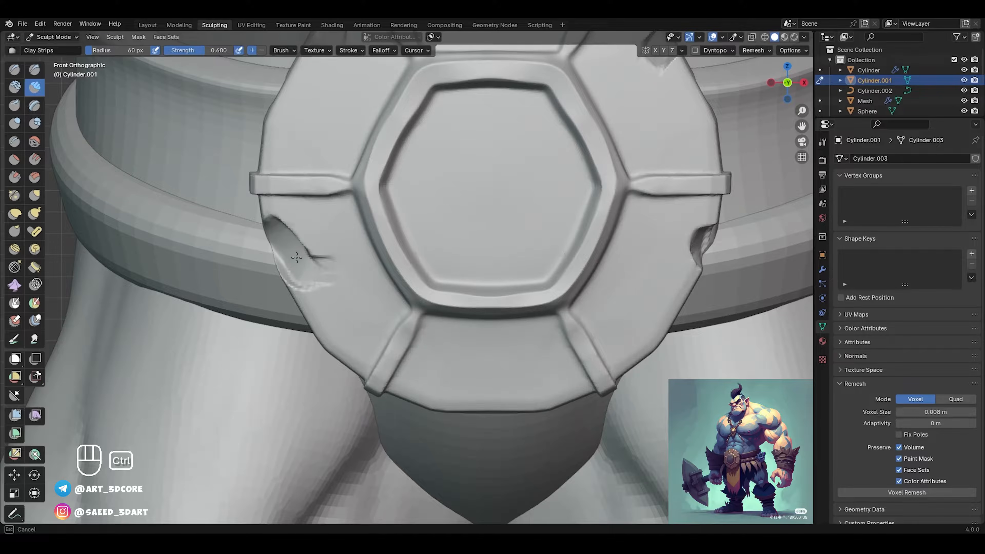
alt+shift+drag(426, 327, 352, 257)
mouse_move(361, 328)
ctrl+mouse_down()
mouse_move(390, 319)
mouse_move(376, 322)
mouse_move(382, 329)
ctrl+mouse_up()
alt+shift+drag(417, 280, 419, 415)
alt+shift+drag(322, 202, 345, 214)
alt+shift+drag(446, 244, 351, 176)
alt+drag(415, 179, 446, 166)
mouse_move(392, 231)
alt+mouse_down()
mouse_move(383, 211)
mouse_move(406, 308)
mouse_move(345, 229)
mouse_move(302, 198)
alt+mouse_up()
ctrl+drag(434, 282, 449, 226)
ctrl+alt+drag(428, 174, 485, 279)
mouse_move(404, 248)
ctrl+alt+mouse_down()
mouse_move(420, 292)
mouse_move(534, 217)
mouse_move(470, 240)
mouse_move(495, 222)
mouse_move(472, 240)
mouse_move(543, 329)
ctrl+alt+mouse_up()
Step: Cut thin notches into the upper-right and top edges of the disc's rim with the Draw Sharp brush at a 29 px radius
key(d)
alt+shift+drag(506, 222, 514, 254)
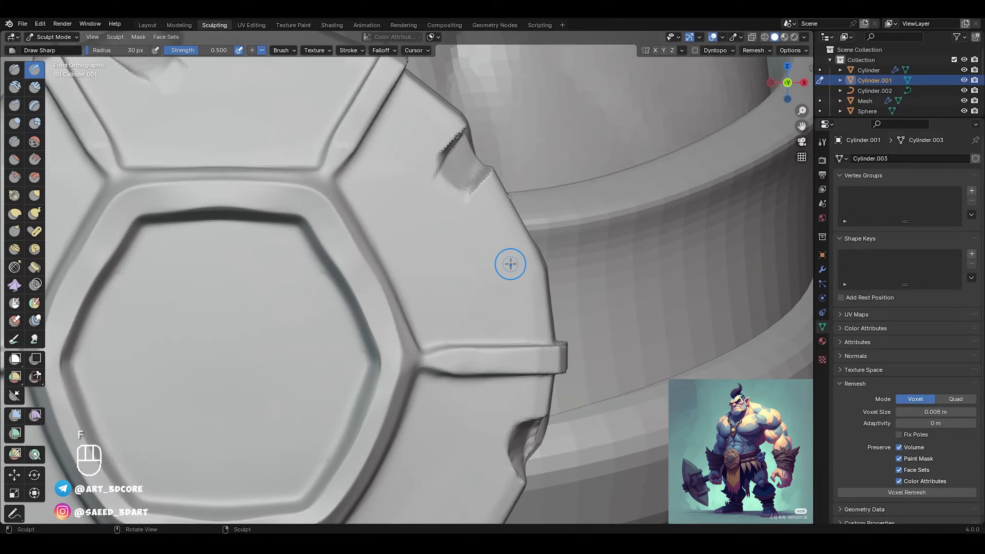
key(f)
click(503, 260)
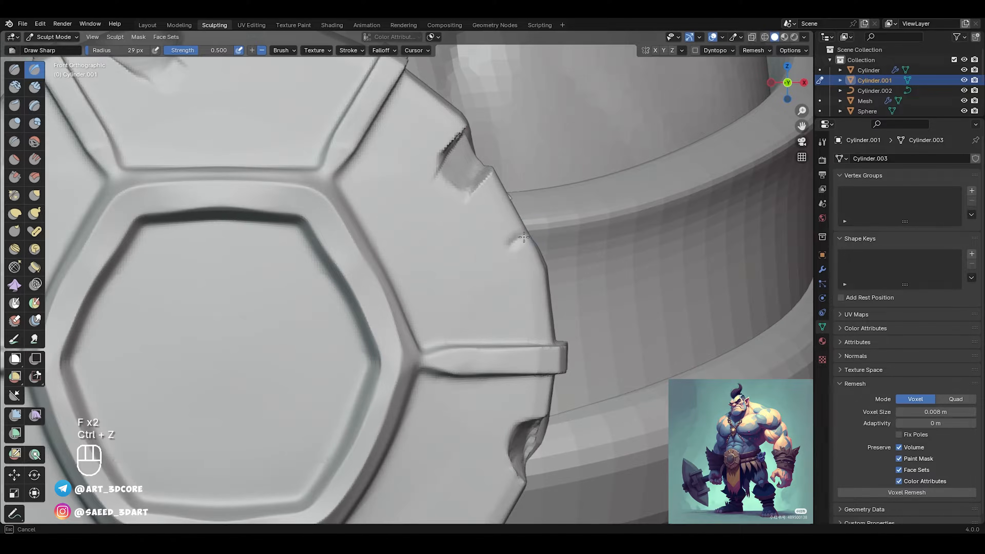
alt+shift+drag(432, 224, 608, 397)
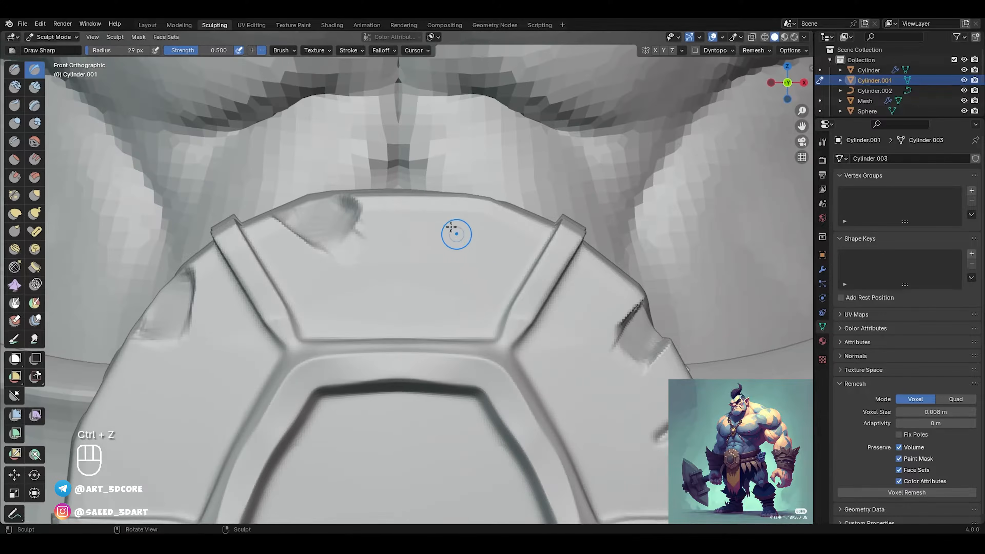
alt+shift+drag(256, 337, 493, 194)
Step: Cut matching thin notches into the left, bottom and lower-right edges of the disc's rim with the Draw Sharp brush
drag(342, 243, 366, 304)
alt+shift+drag(391, 333, 318, 148)
alt+shift+drag(409, 389, 343, 262)
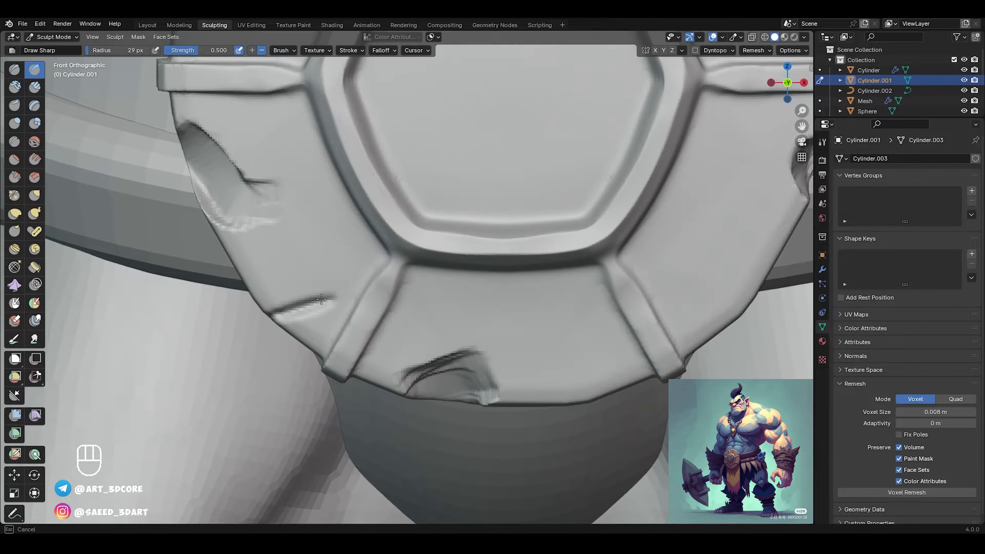
alt+shift+drag(322, 298, 186, 233)
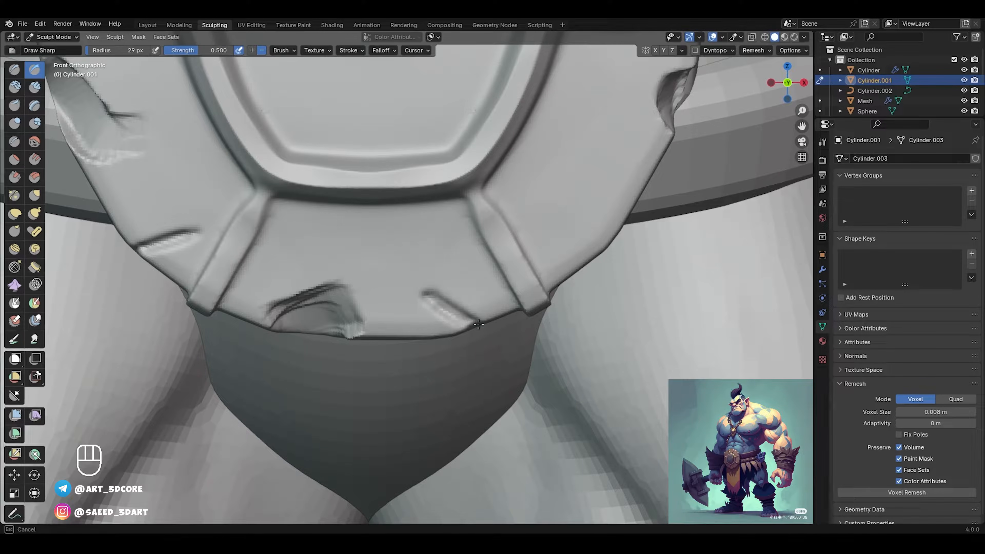
drag(479, 325, 420, 293)
mouse_move(619, 221)
alt+shift+mouse_down()
mouse_move(477, 283)
mouse_move(446, 235)
alt+shift+mouse_up()
Step: Tighten the thin notches around the disc's rim with the Pinch/Magnify brush at an 84 px radius
key(p)
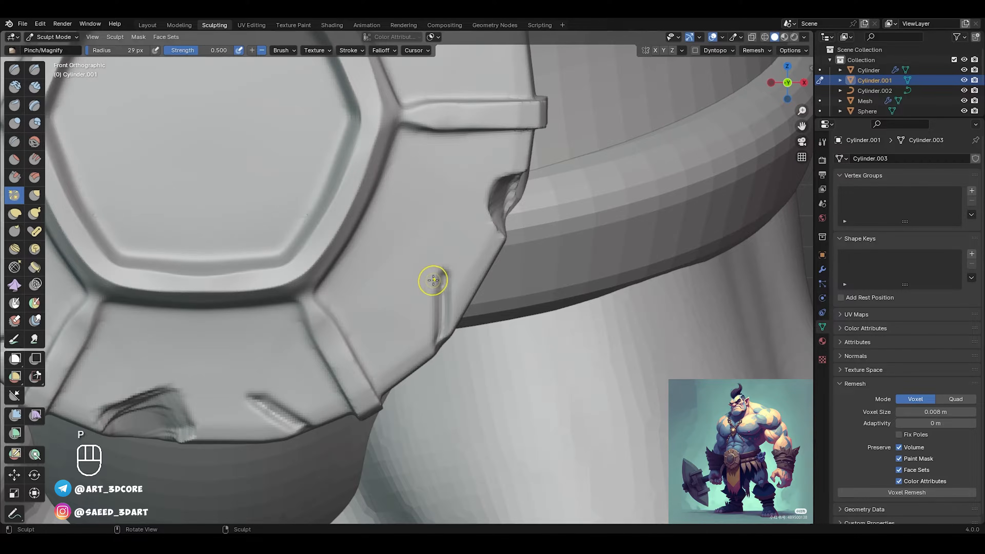
key(f)
mouse_move(440, 292)
alt+shift+mouse_down()
mouse_move(457, 214)
mouse_move(488, 184)
alt+shift+mouse_up()
alt+shift+drag(437, 161, 584, 372)
drag(425, 211, 419, 197)
mouse_move(364, 263)
alt+shift+mouse_down()
mouse_move(477, 217)
mouse_move(533, 109)
alt+shift+mouse_up()
drag(265, 257, 270, 311)
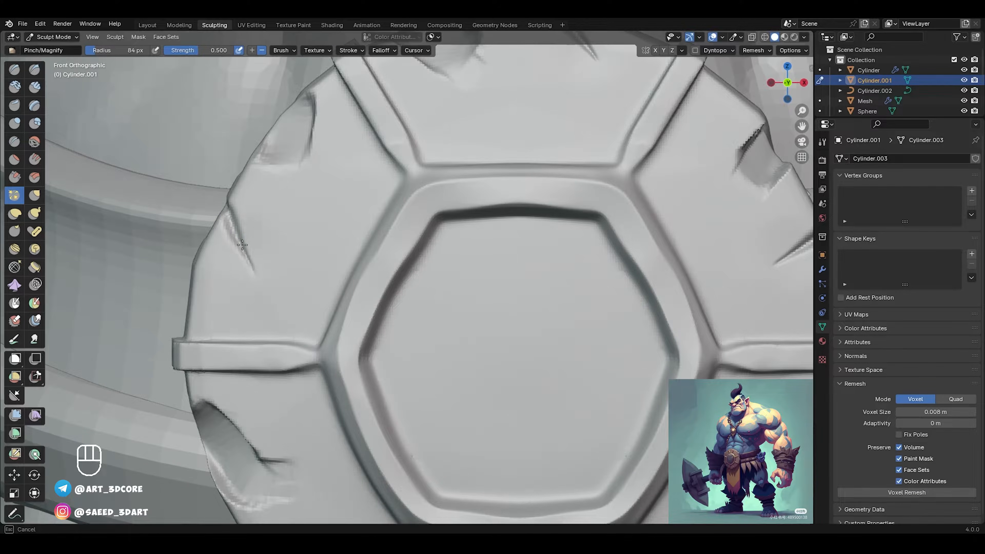
drag(243, 245, 248, 263)
alt+shift+drag(342, 319, 250, 33)
ctrl+alt+drag(492, 347, 473, 331)
drag(483, 348, 493, 353)
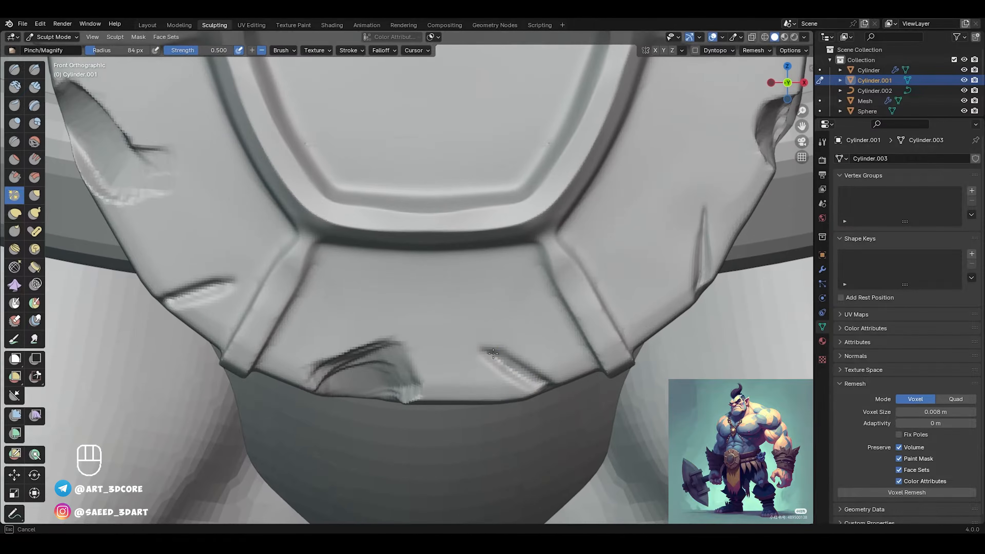
alt+shift+middle_drag(389, 275, 413, 274)
drag(328, 296, 313, 299)
ctrl+alt+middle_drag(389, 278, 413, 318)
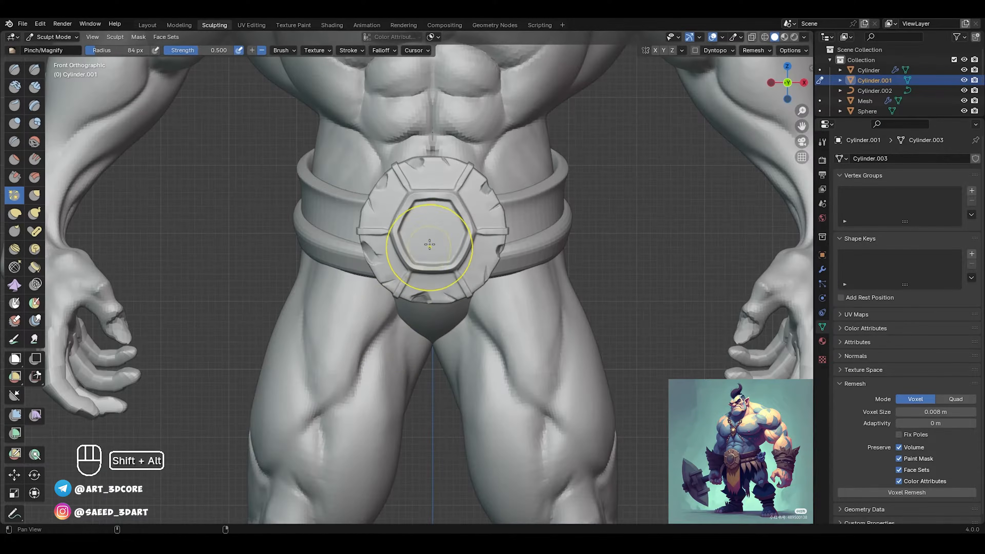
alt+shift+middle_drag(440, 252, 383, 252)
alt+shift+middle_drag(382, 252, 418, 303)
ctrl+alt+middle_drag(418, 303, 466, 270)
ctrl+alt+middle_drag(481, 215, 418, 293)
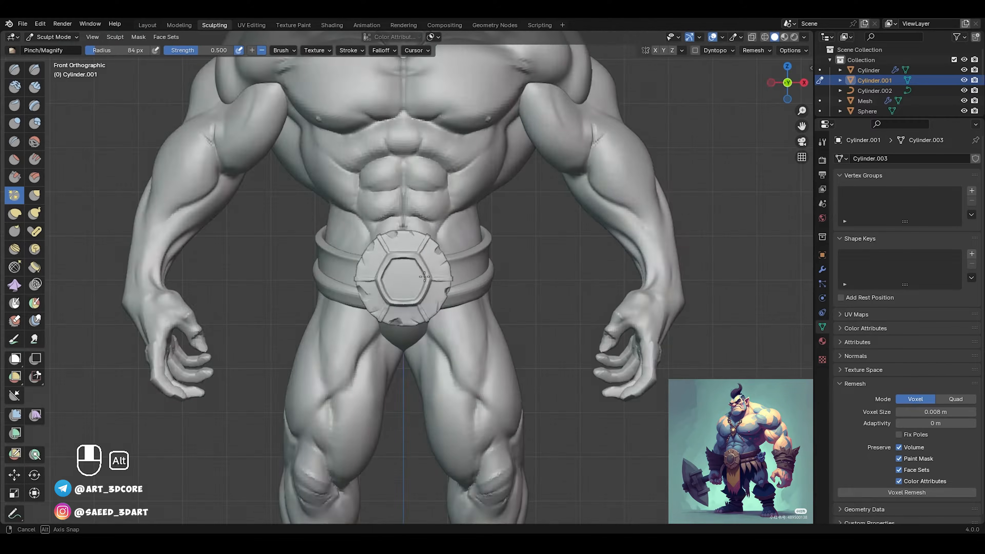
Step: Set up the Mask brush with the Line stroke method, a 22 px radius and X symmetry
scroll(448, 256, up, 6)
key(m)
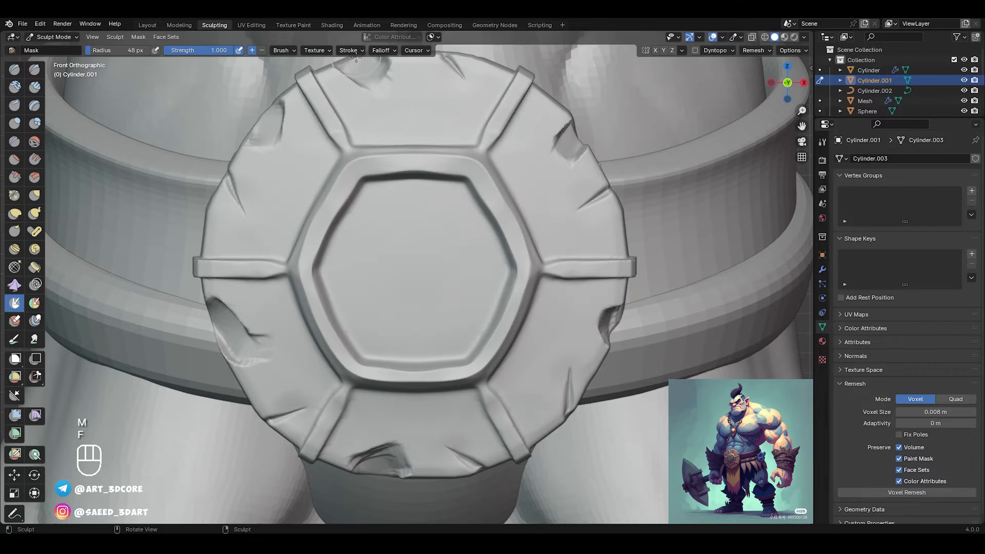
click(351, 51)
click(362, 67)
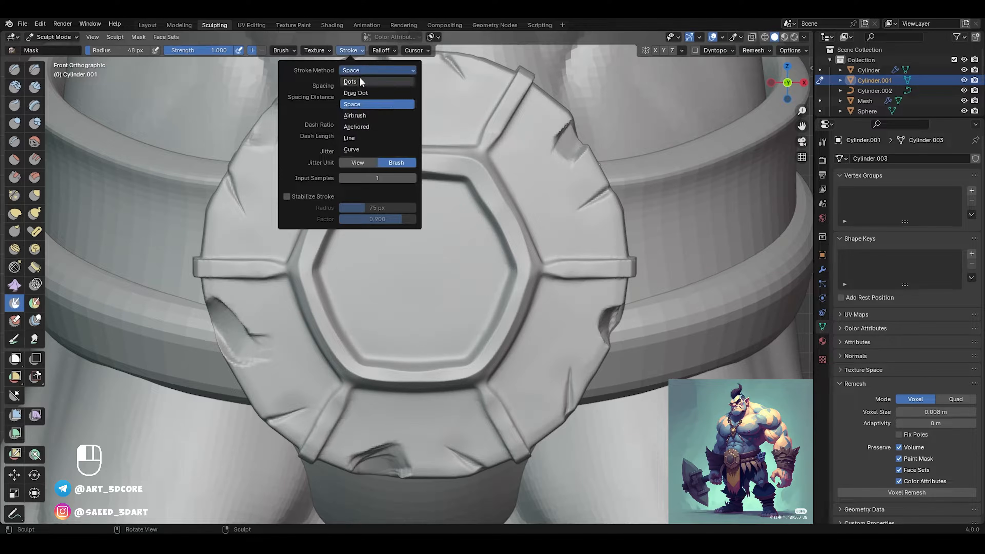
click(347, 139)
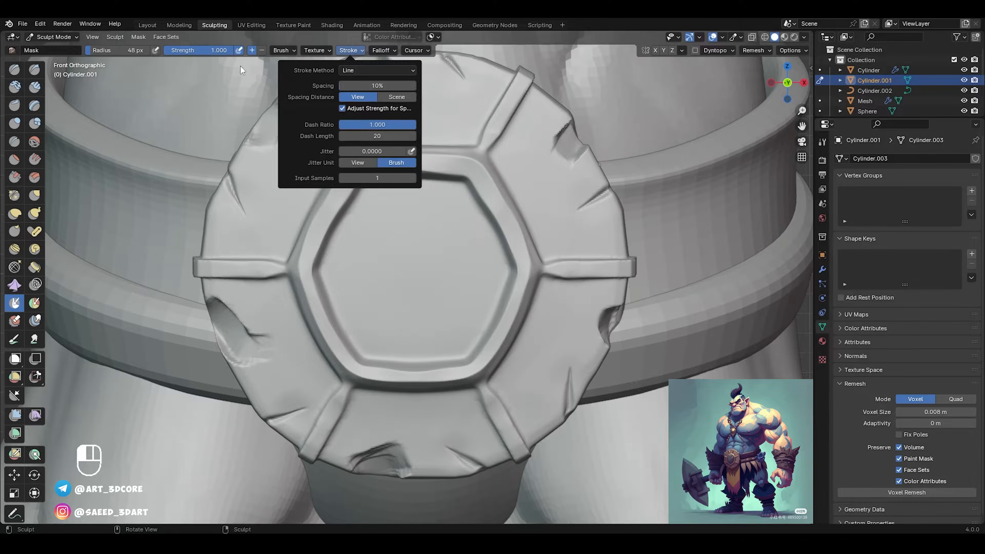
key(f)
click(450, 253)
ctrl+alt+middle_drag(473, 248, 480, 188)
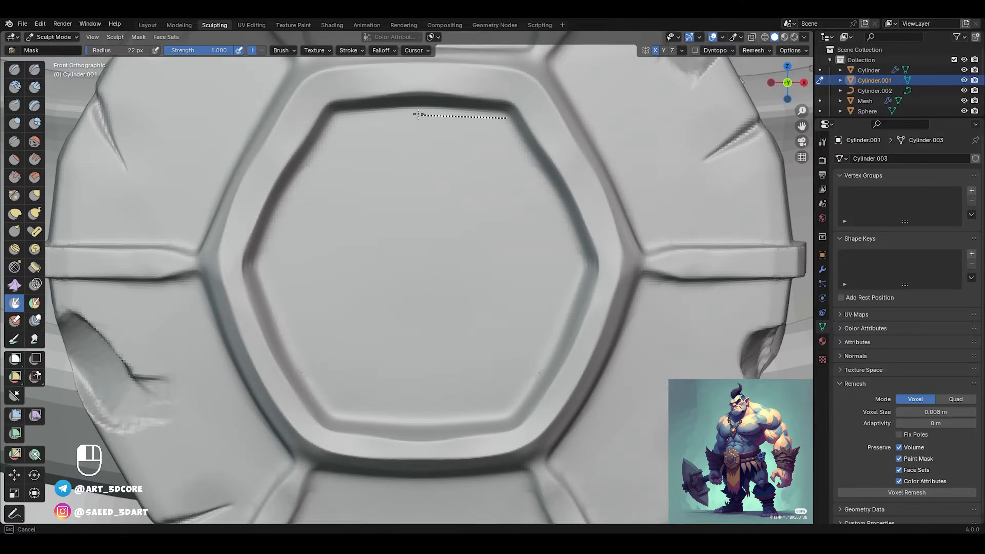
Step: Mask straight lines along all six inner edges of the disc's hexagonal recess
drag(419, 114, 428, 123)
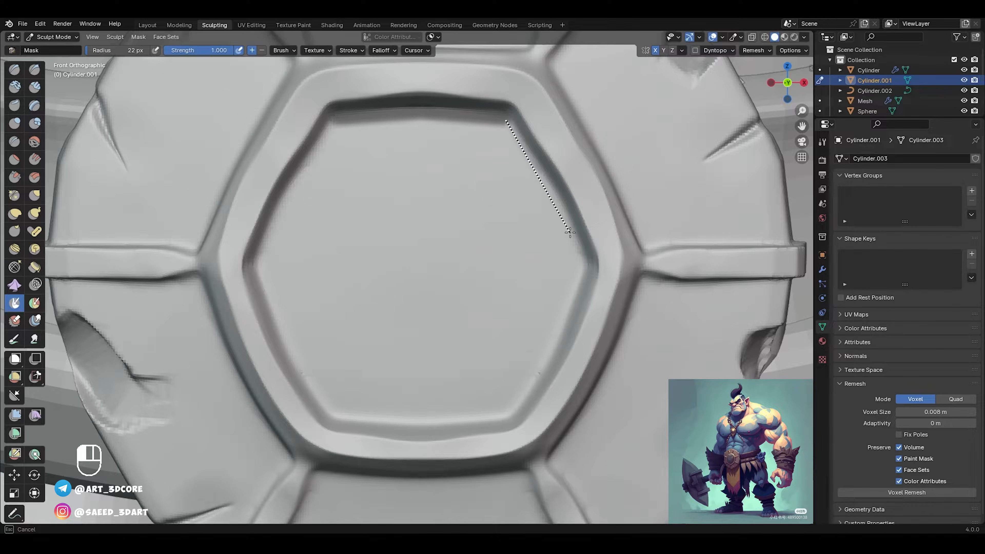
drag(583, 260, 583, 260)
shift+middle_drag(584, 260, 568, 196)
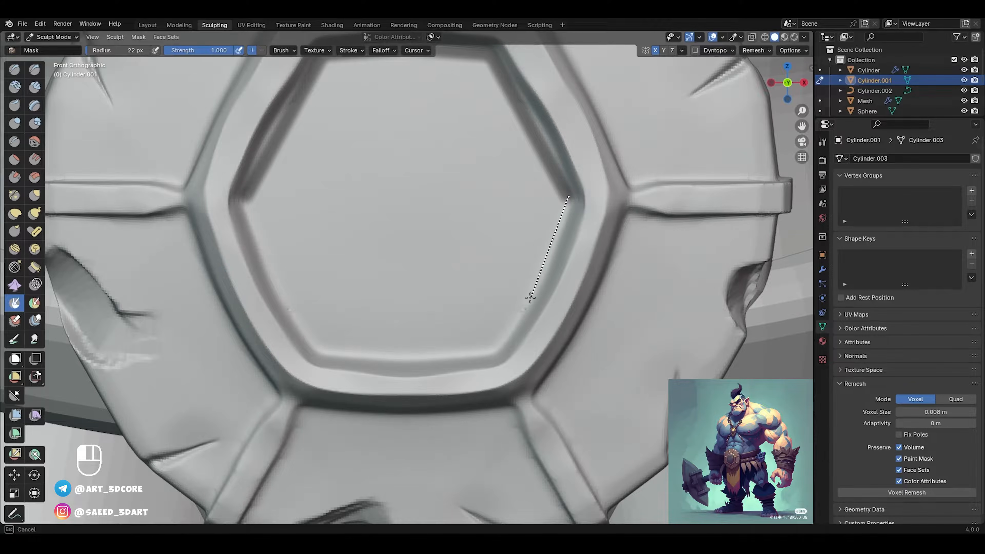
drag(495, 354, 488, 354)
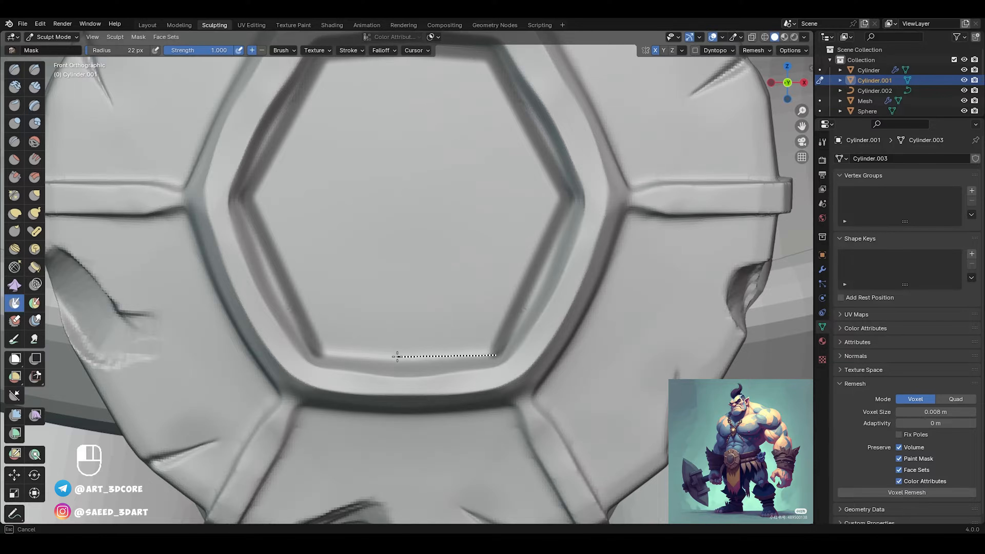
drag(397, 356, 397, 356)
Step: Switch the Mask brush to the Space stroke method with Stabilize Stroke and mask the gaps between the lines and the ring's inner wall
click(349, 51)
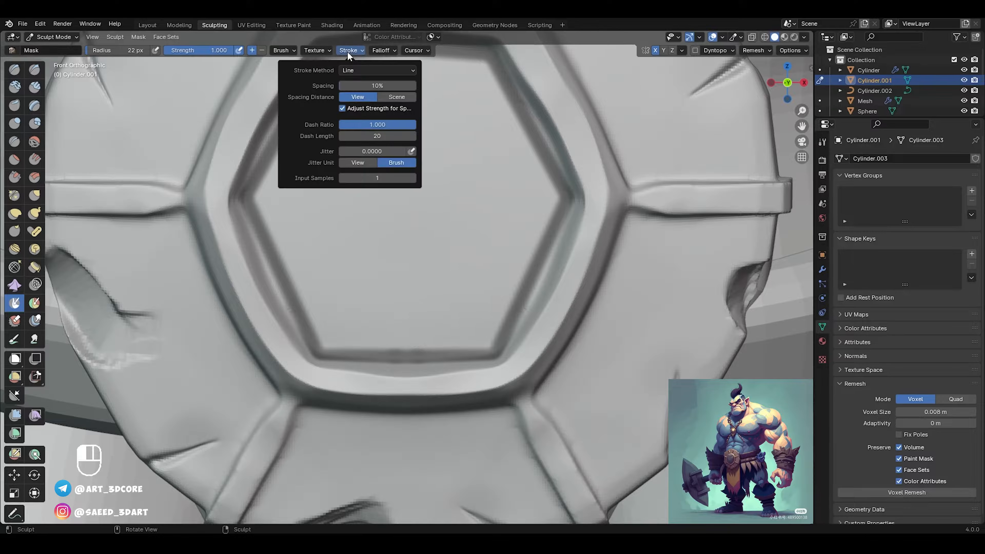
click(355, 71)
click(367, 104)
scroll(504, 201, up, 4)
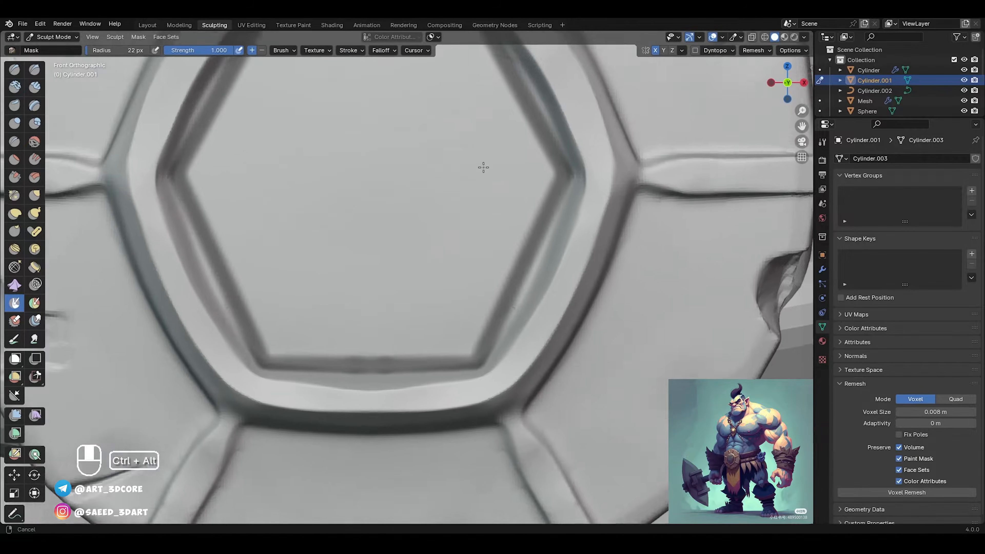
click(357, 53)
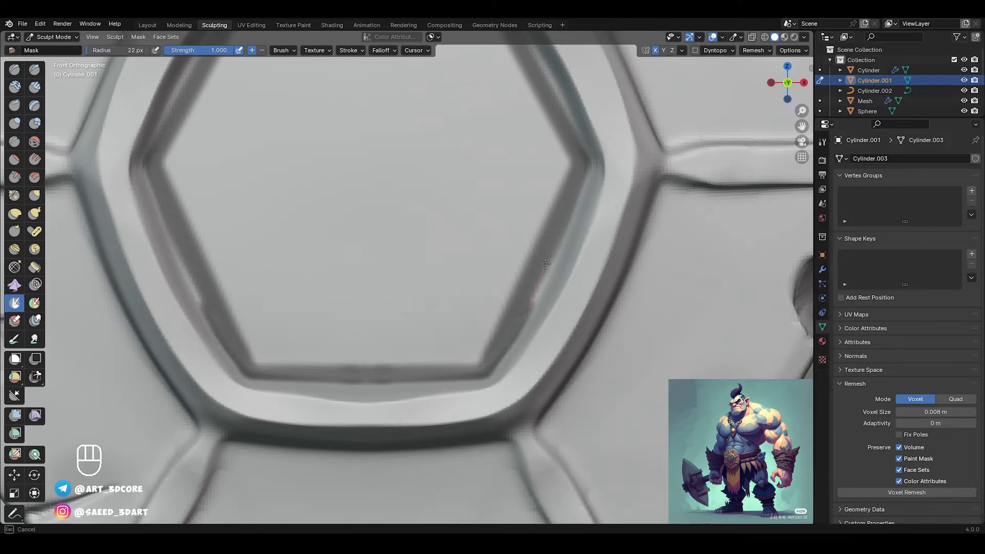
shift+middle_drag(574, 141, 547, 298)
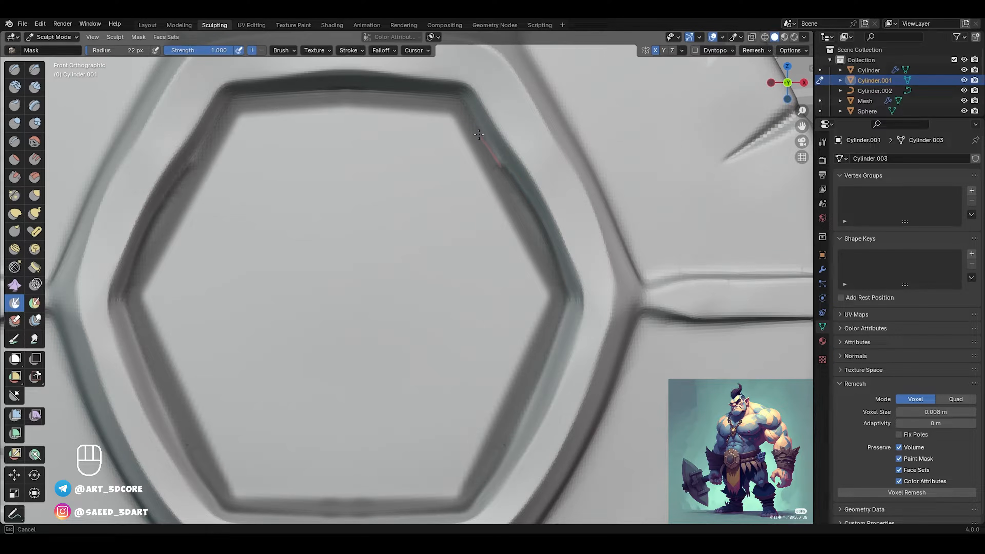
scroll(410, 122, down, 6)
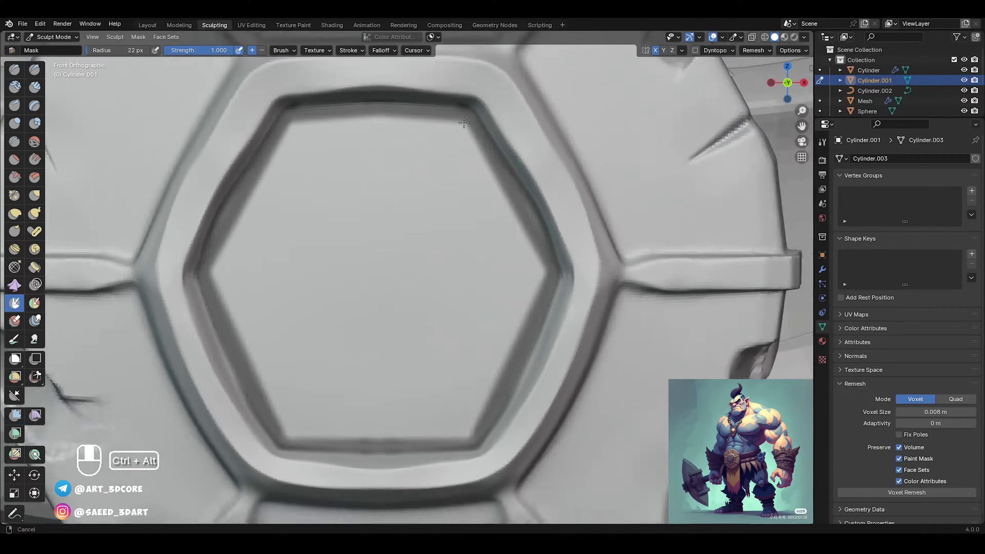
Step: Enlarge the Mask brush to a 46 px radius and fill the upper part of the hexagonal recess with mask
key(f)
drag(430, 244, 430, 259)
click(351, 50)
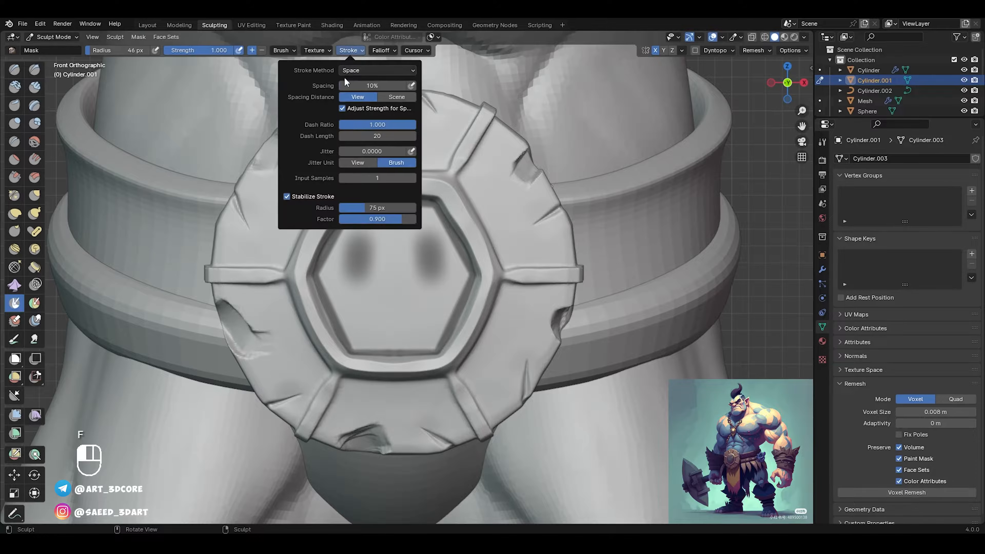
ctrl+middle_drag(456, 349, 456, 290)
mouse_move(455, 290)
mouse_down()
mouse_move(472, 265)
mouse_move(561, 259)
mouse_move(472, 97)
mouse_move(384, 97)
mouse_move(439, 109)
mouse_move(524, 238)
mouse_move(497, 256)
mouse_move(450, 163)
mouse_move(392, 132)
mouse_move(372, 225)
mouse_move(342, 232)
mouse_move(417, 297)
mouse_move(438, 247)
mouse_move(435, 349)
mouse_up()
scroll(491, 265, up, 3)
Step: Set the Mask brush radius to 38 px and extend the mask down over the middle of the hexagonal recess
key(f)
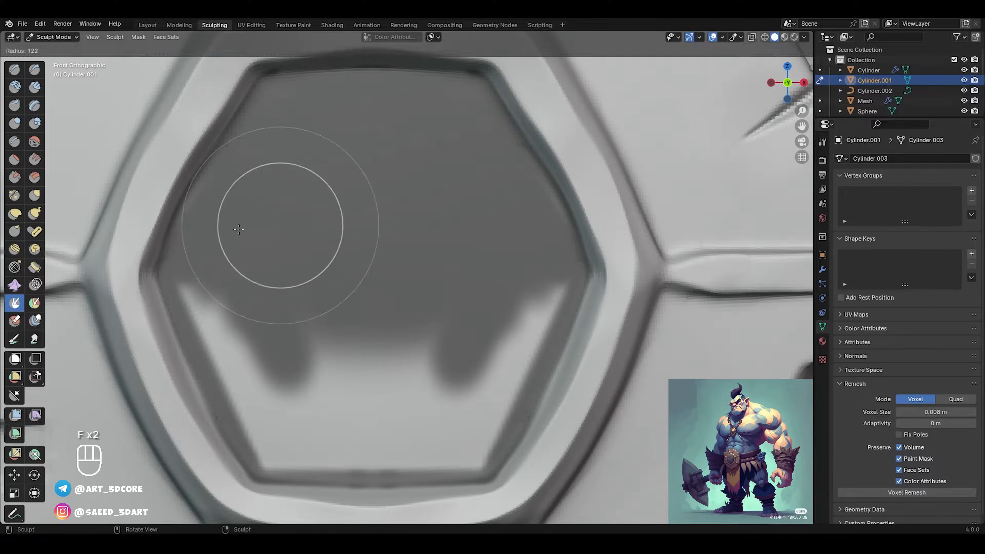
click(239, 228)
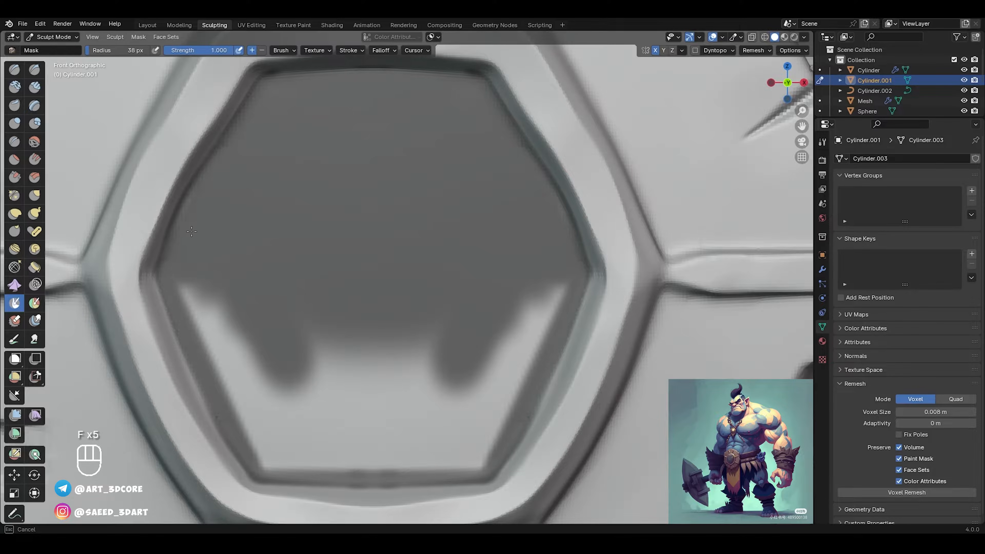
alt+shift+drag(466, 319, 460, 250)
mouse_move(536, 222)
mouse_down()
mouse_move(512, 281)
mouse_move(545, 266)
mouse_move(530, 241)
mouse_move(458, 329)
mouse_move(391, 295)
mouse_move(367, 322)
mouse_move(358, 241)
mouse_up()
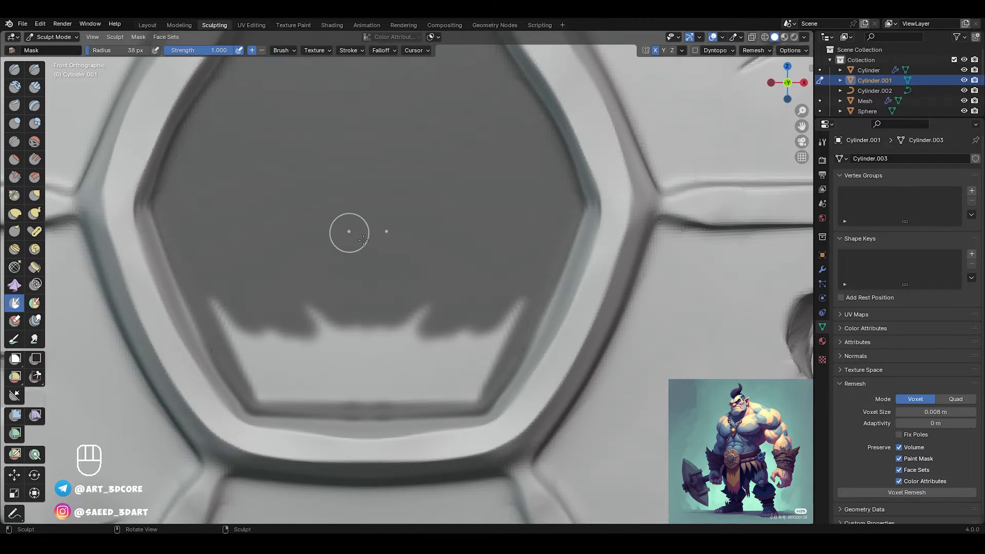
drag(368, 293, 368, 296)
alt+shift+drag(369, 296, 353, 220)
Step: Adjust the Mask brush radius and mask the remaining unmasked band at the bottom of the hexagonal recess
ctrl+alt+drag(471, 310, 477, 226)
key(f)
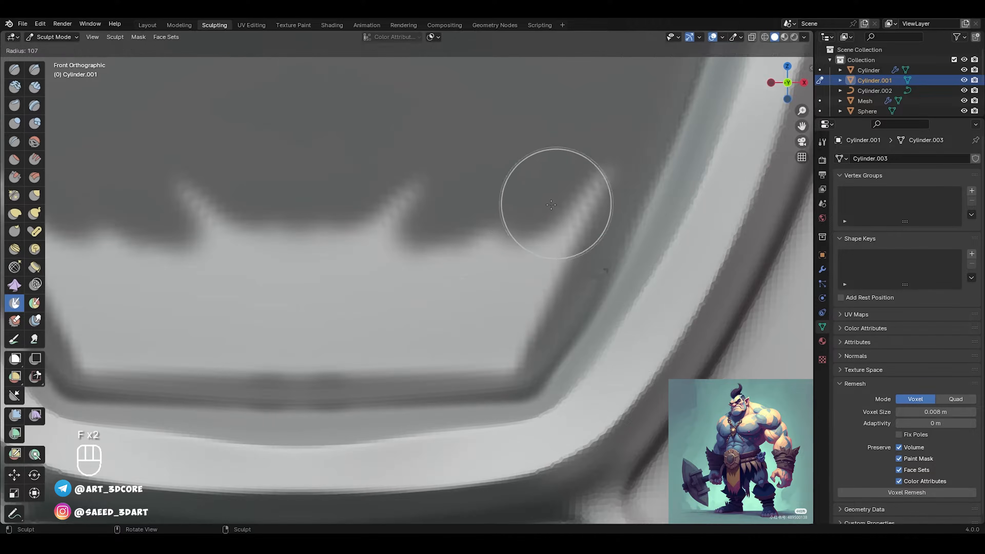
click(606, 207)
mouse_move(601, 186)
mouse_down()
mouse_move(477, 351)
mouse_move(322, 347)
mouse_move(465, 301)
mouse_move(459, 281)
mouse_move(422, 322)
mouse_move(372, 318)
mouse_move(349, 248)
mouse_move(388, 205)
mouse_up()
drag(459, 361, 446, 364)
drag(275, 365, 268, 358)
mouse_move(267, 358)
alt+shift+mouse_down()
mouse_move(286, 380)
mouse_move(341, 248)
alt+shift+mouse_up()
alt+shift+drag(341, 244, 350, 275)
Step: Clean up the mask along the recess's left and lower-left edges with the Mask brush at a 62 px radius
key(f)
click(335, 281)
ctrl+alt+drag(337, 308, 337, 248)
mouse_move(248, 345)
alt+shift+mouse_down()
mouse_move(428, 330)
mouse_move(423, 302)
alt+shift+mouse_up()
key(f)
click(366, 338)
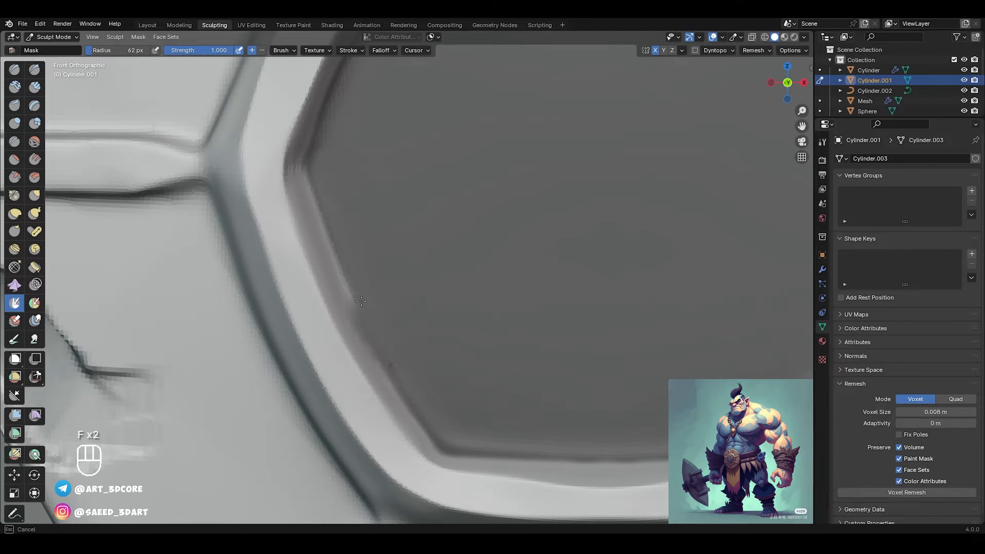
drag(319, 171, 333, 185)
Step: Extract the masked hexagon as a separate mesh with threshold 0.5, Add Boundary Loop, 4 smooth iterations and Project to Sculpt
mouse_move(333, 185)
ctrl+alt+mouse_down()
mouse_move(384, 233)
mouse_move(469, 271)
mouse_move(436, 304)
mouse_move(455, 303)
ctrl+alt+mouse_up()
ctrl+alt+drag(405, 329, 438, 337)
alt+drag(438, 337, 478, 293)
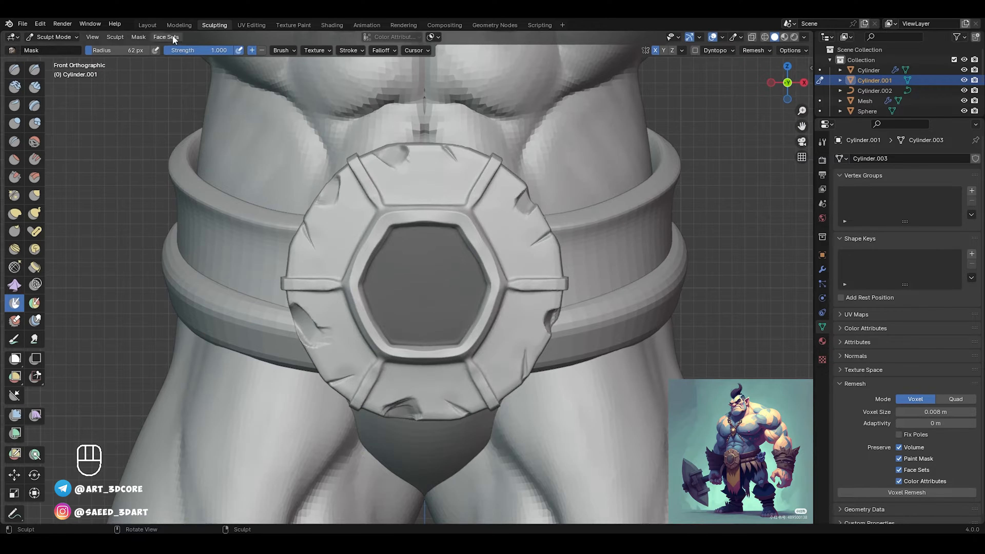
click(137, 36)
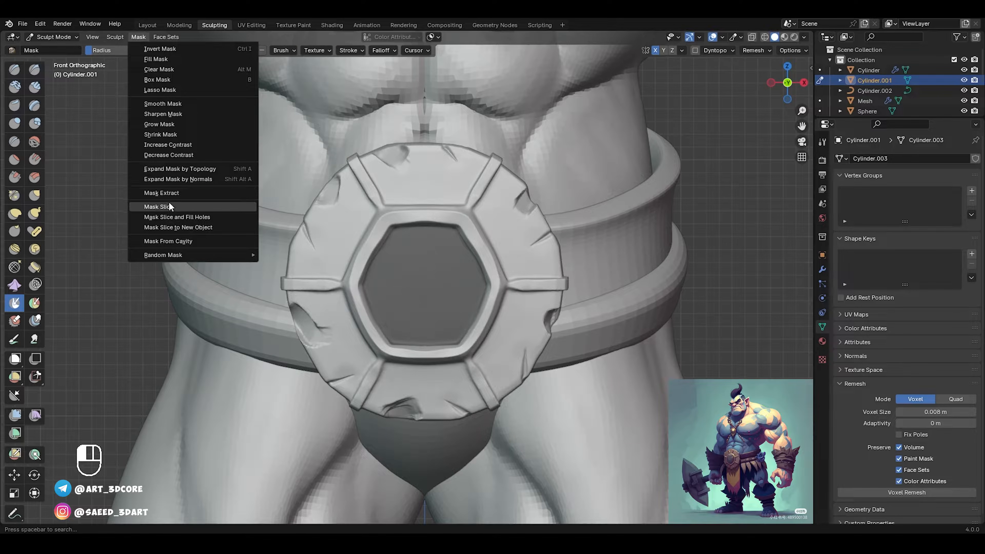
click(167, 193)
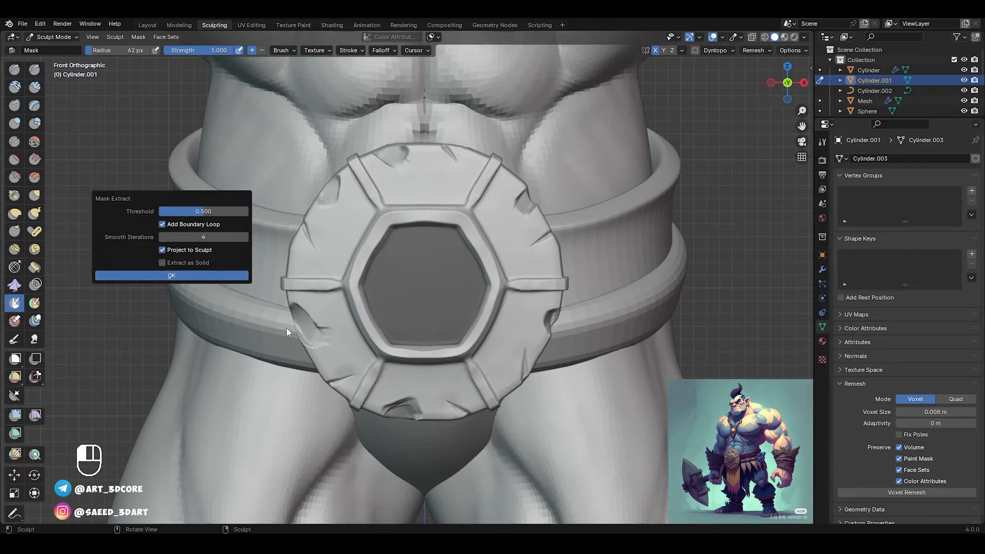
key(Return)
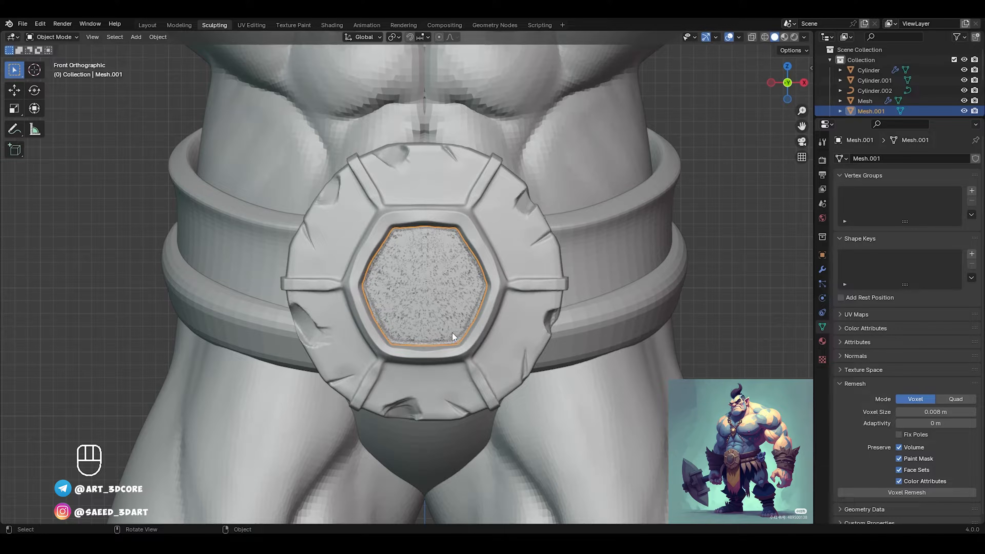
Step: Isolate the extracted hexagonal mesh in local view and switch it to Sculpt Mode
key(slash)
key(ctrl+Tab)
scroll(510, 249, down, 4)
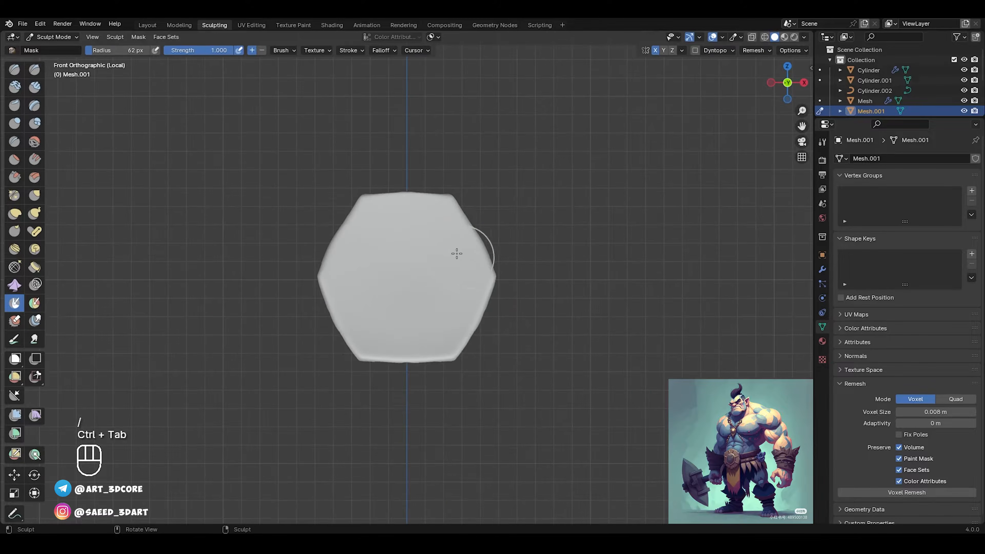
Step: Choose the Draw Sharp brush at 123 px and set the hexagonal mesh's remesh mode to Quad
key(d)
key(f)
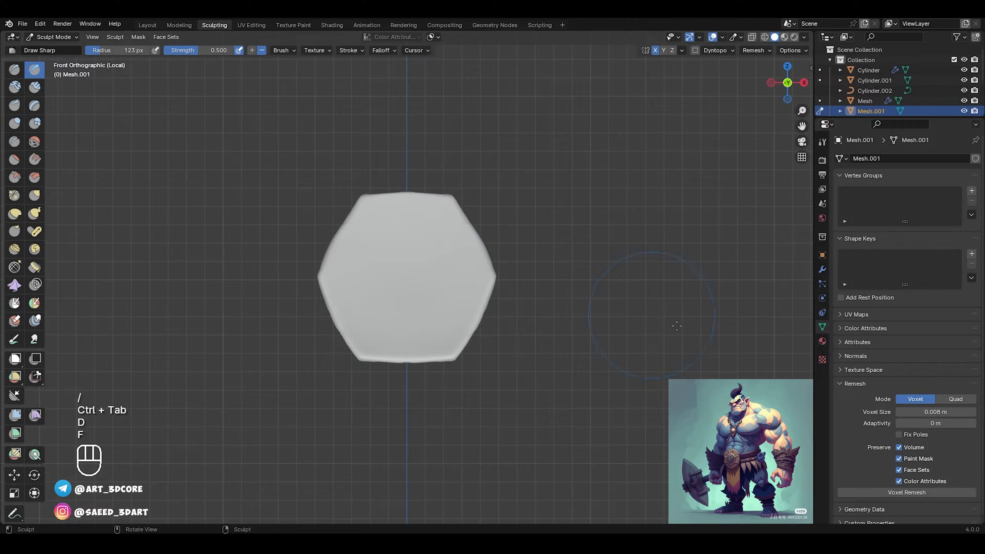
click(823, 270)
mouse_move(592, 307)
middle_down()
mouse_move(476, 290)
mouse_move(593, 305)
middle_up()
click(821, 284)
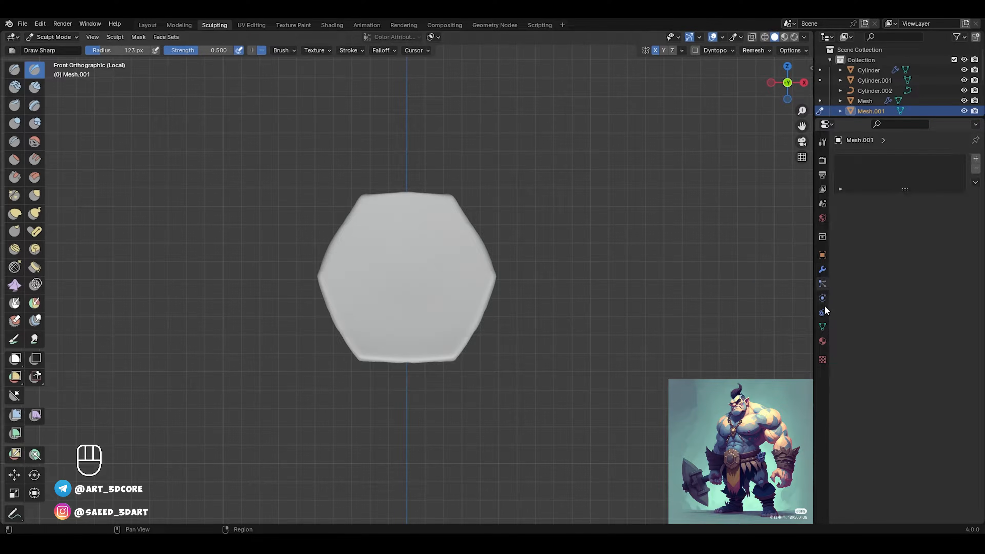
click(822, 326)
click(957, 400)
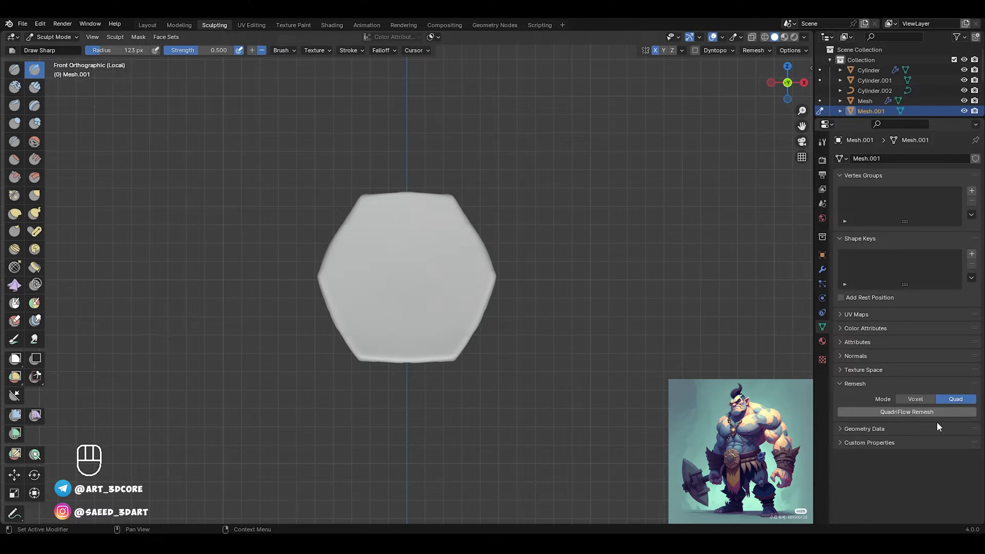
Step: Try a QuadriFlow remesh on the hexagonal mesh, check it and undo it
click(921, 407)
click(895, 518)
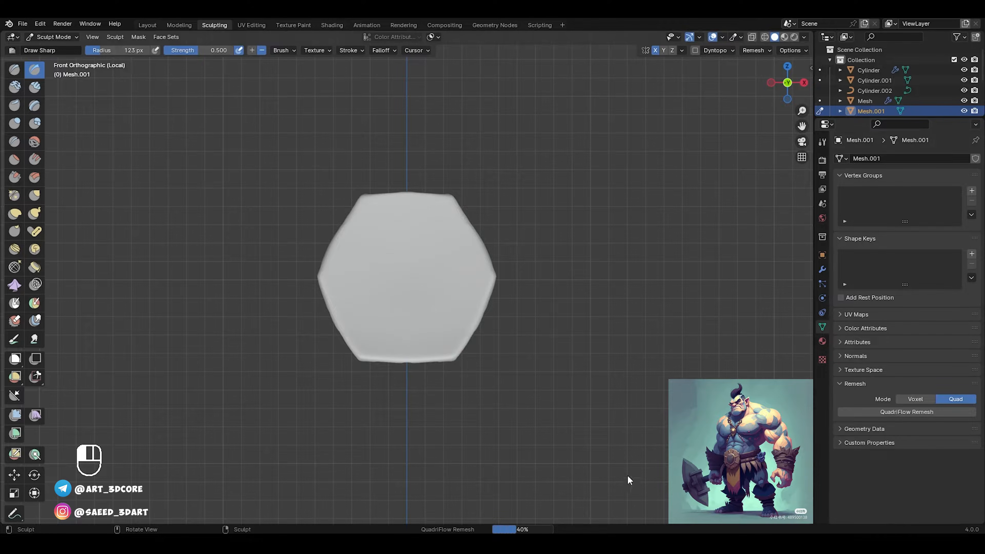
middle_drag(439, 330, 444, 296)
key(ctrl+z)
Step: Smooth and round the hexagon's corners and outer edges with a 97 px brush, enlarging it to 135 px
ctrl+alt+middle_drag(425, 378, 399, 369)
key(f)
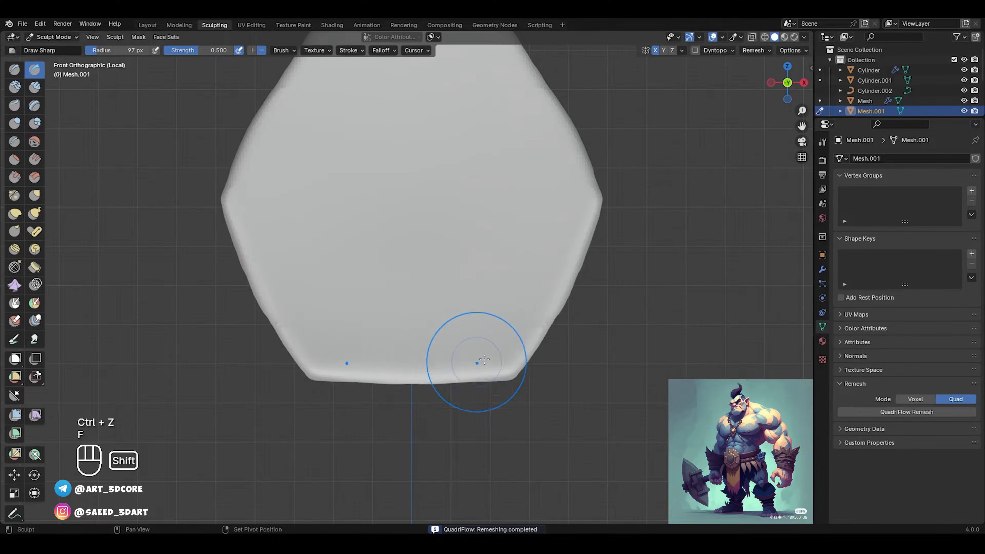
shift+click(502, 379)
shift+middle_drag(590, 243, 556, 238)
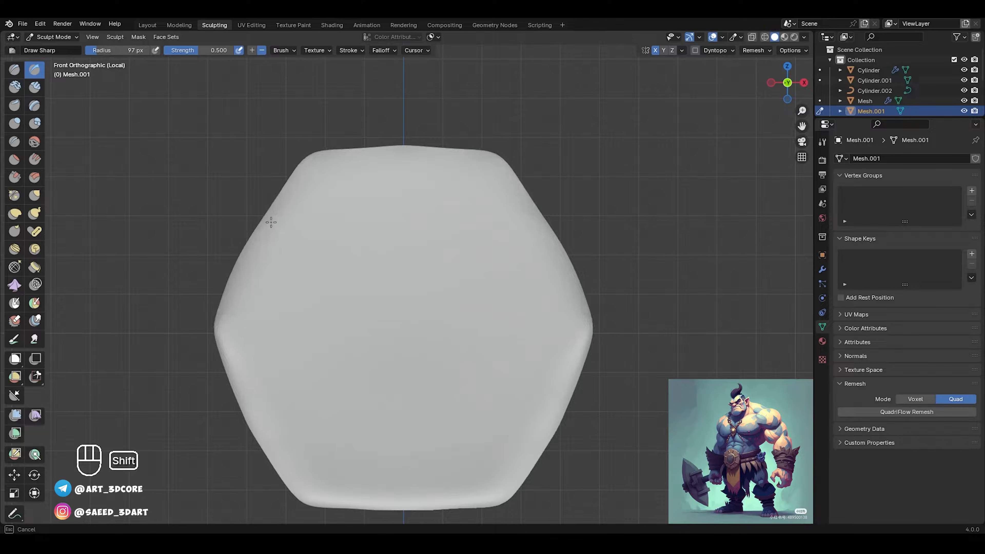
ctrl+alt+middle_drag(418, 197, 378, 250)
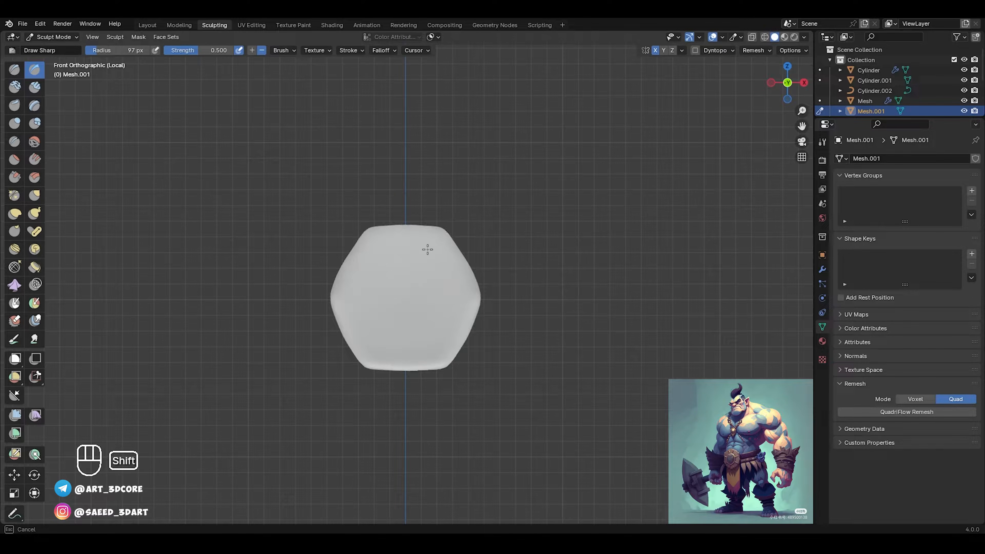
key(f)
click(401, 374)
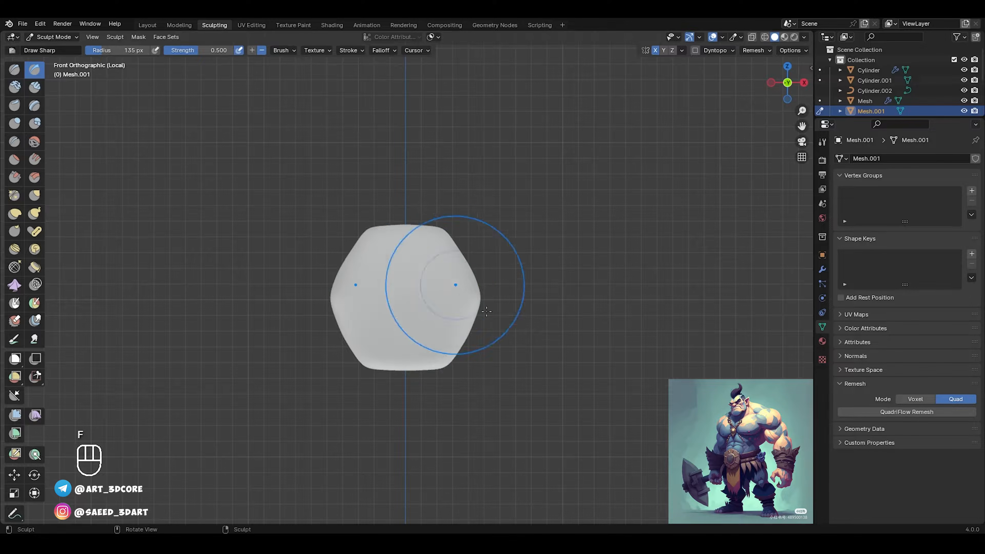
Step: QuadriFlow remesh the smoothed hexagon to 4000 faces with Use Mesh Symmetry enabled
scroll(455, 286, up, 2)
click(930, 410)
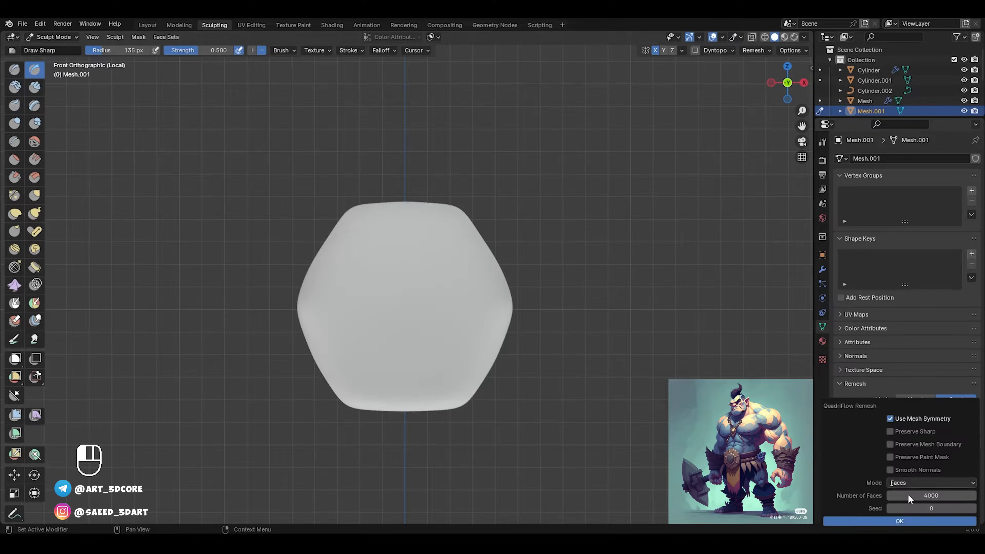
click(889, 521)
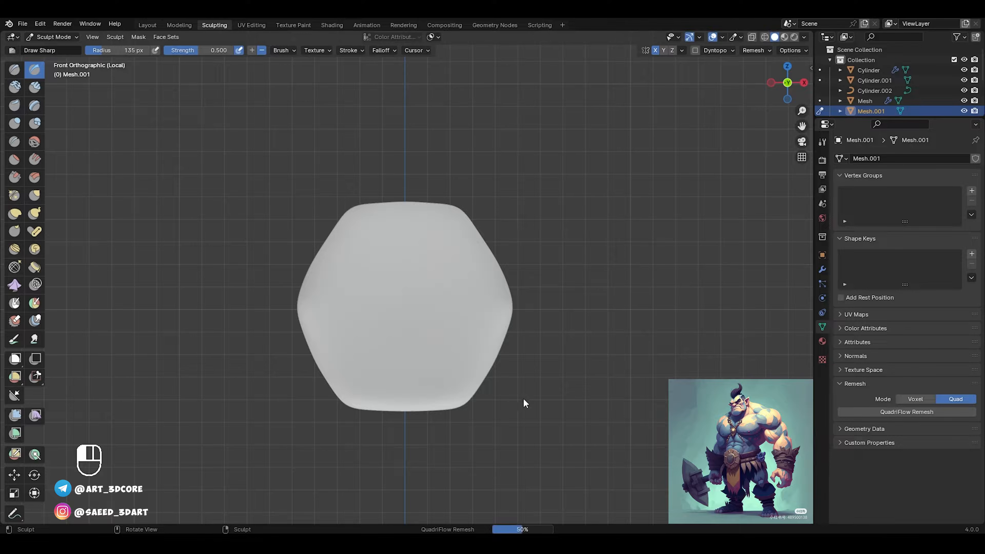
Step: Try reshaping the notch at the middle of the bottom edge with an 88 px Grab brush, undoing the strokes
mouse_move(527, 375)
middle_down()
mouse_move(417, 407)
mouse_move(407, 395)
mouse_move(426, 414)
mouse_move(463, 396)
mouse_move(470, 341)
mouse_move(481, 347)
mouse_move(425, 363)
mouse_move(411, 145)
middle_up()
key(g)
key(f)
click(448, 354)
drag(479, 348, 471, 345)
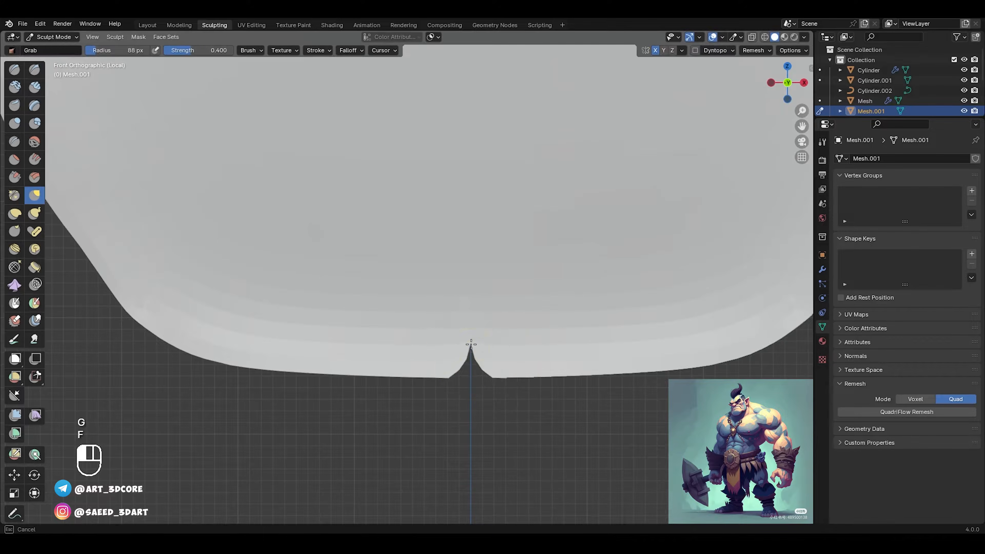
key(ctrl+z)
key(ctrl+z)
key(ctrl+z)
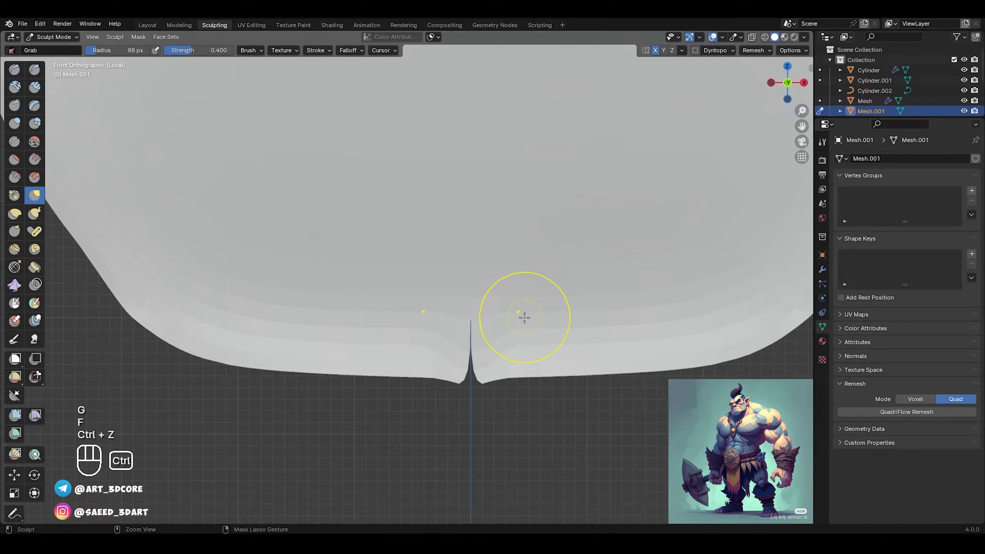
key(ctrl+z)
Step: Symmetrize the notched hexagon from -X to +X and check its wireframe in Edit Mode
ctrl+alt+middle_drag(534, 315, 528, 427)
alt+shift+middle_drag(522, 291, 468, 430)
click(682, 51)
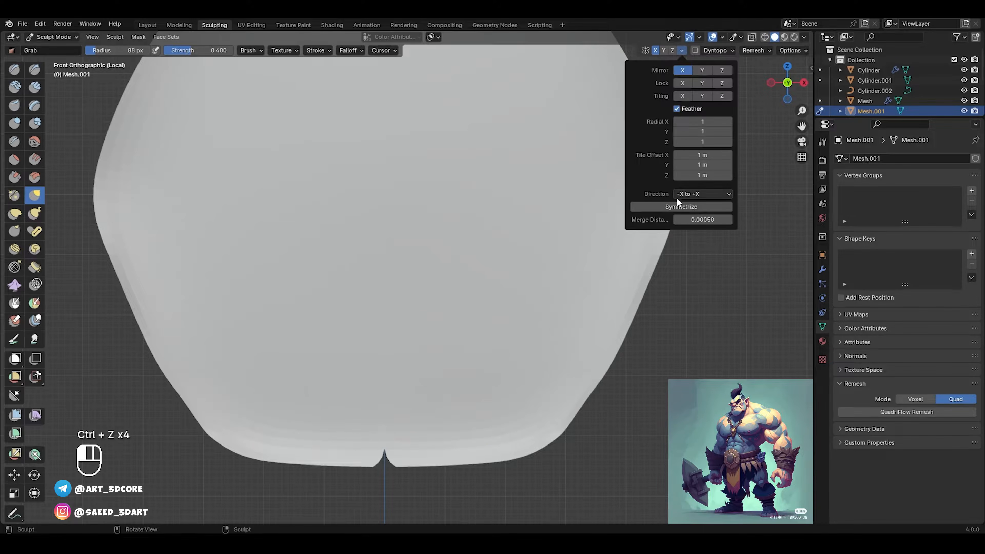
click(671, 206)
scroll(484, 330, down, 2)
key(Tab)
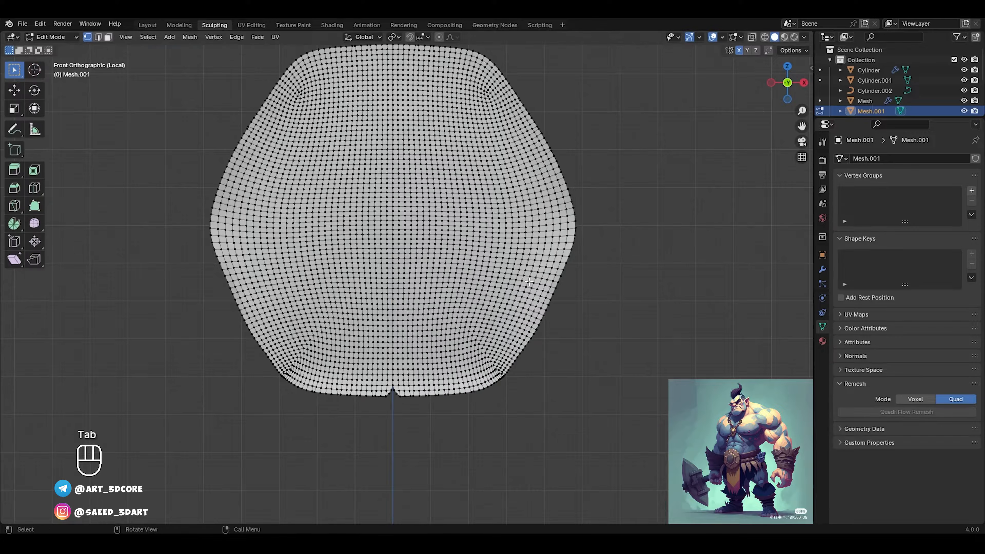
Step: Undo the symmetrize and the QuadriFlow remesh of the hexagon
middle_drag(480, 304, 520, 283)
key(ctrl+z)
key(ctrl+z)
key(ctrl+z)
key(ctrl+z)
key(ctrl+z)
key(ctrl+z)
key(ctrl+z)
key(ctrl+z)
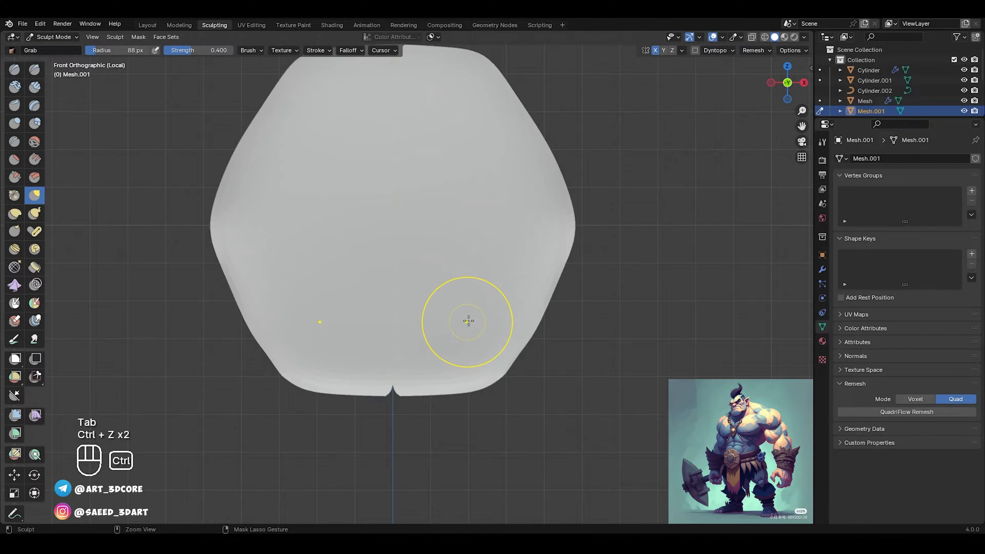
Step: Dismiss the QuadriFlow options, examine the hexagon's full topology in Edit Mode and return to Sculpt Mode
click(885, 411)
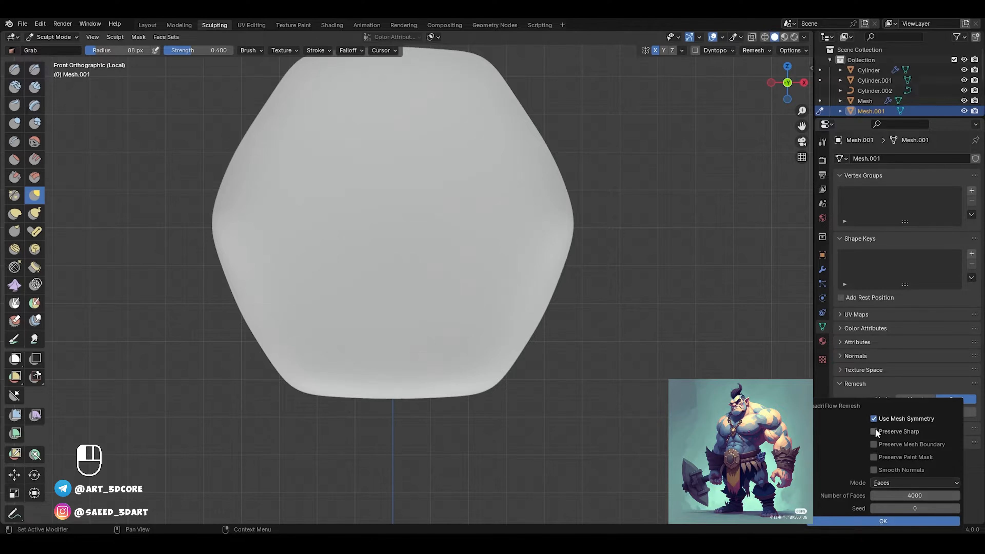
scroll(609, 308, down, 2)
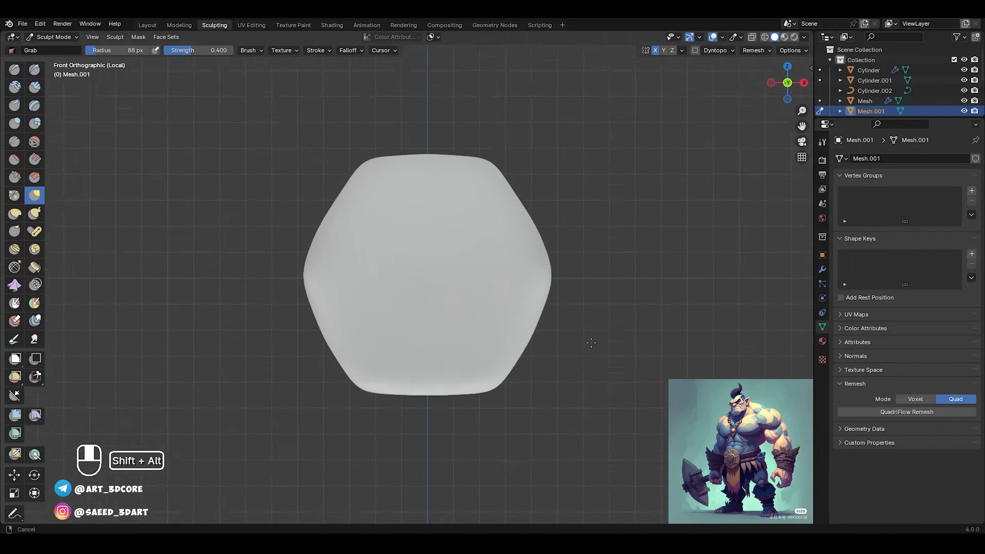
key(f)
key(Tab)
key(ctrl+Tab)
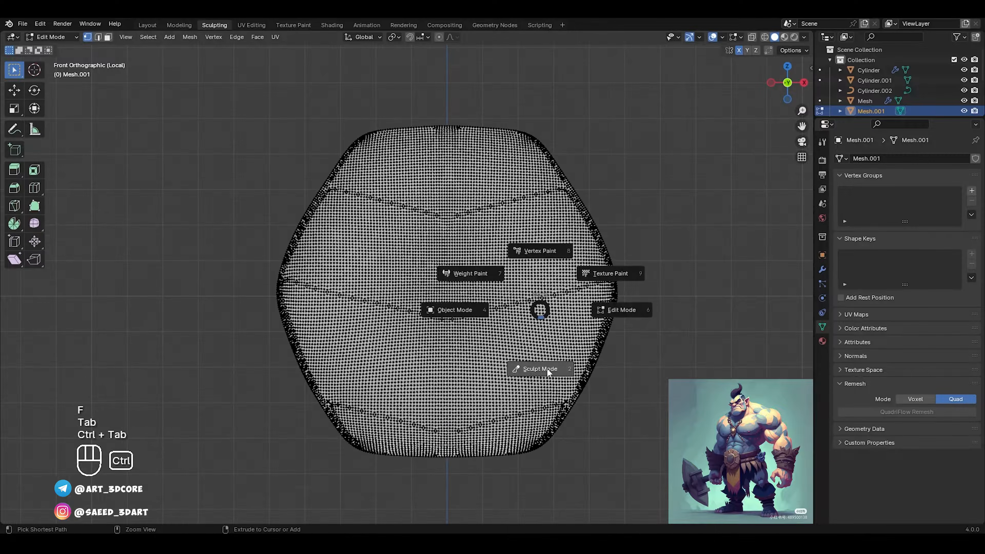
click(539, 363)
key(Tab)
key(a)
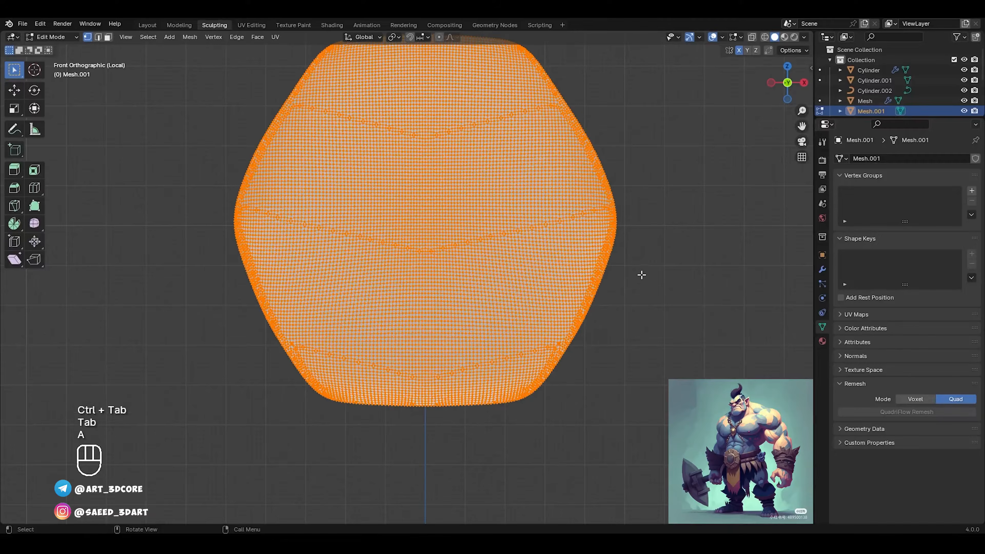
key(ctrl+Tab)
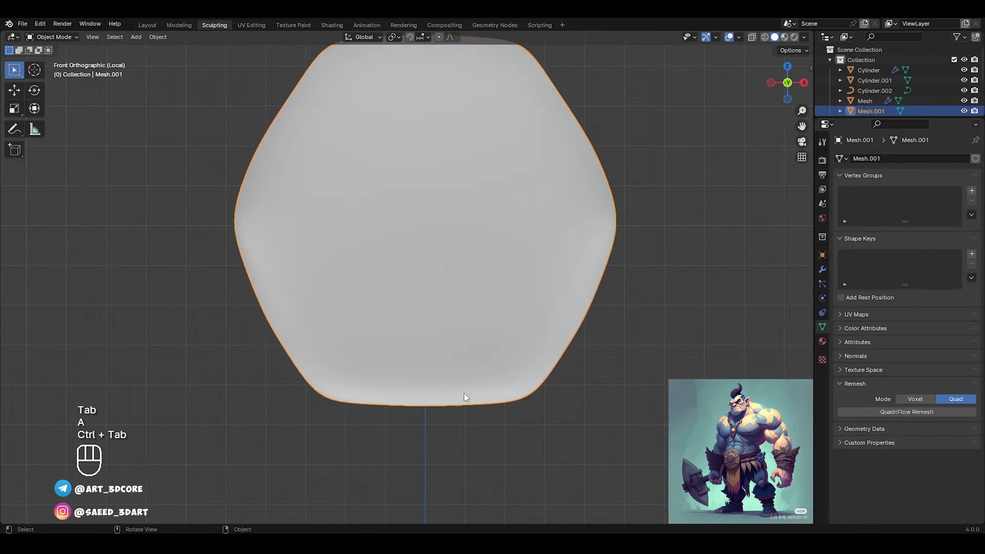
key(ctrl+Tab)
click(475, 380)
Step: Smooth the hexagon's bottom edge with a 124 px brush and symmetrize the mesh from -X to +X
key(f)
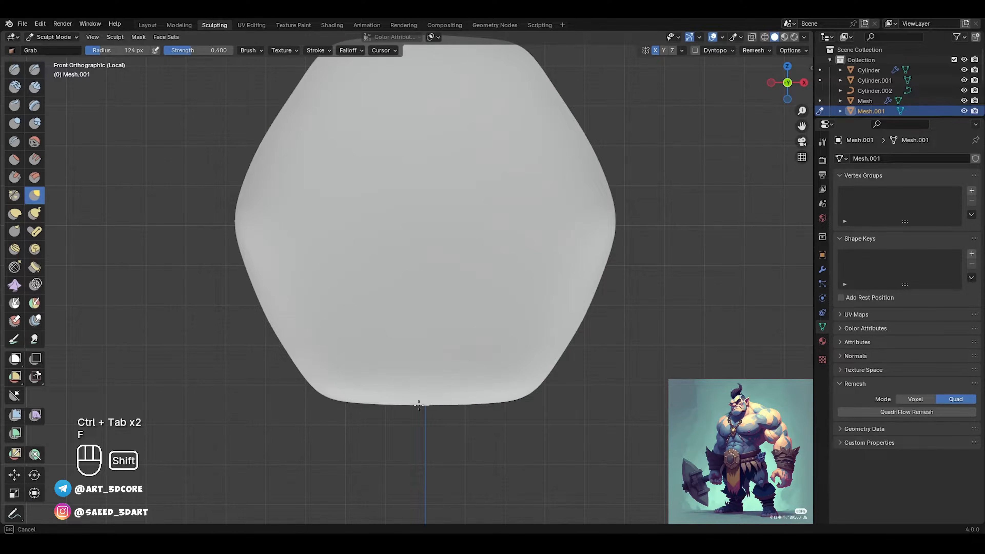
scroll(534, 286, down, 2)
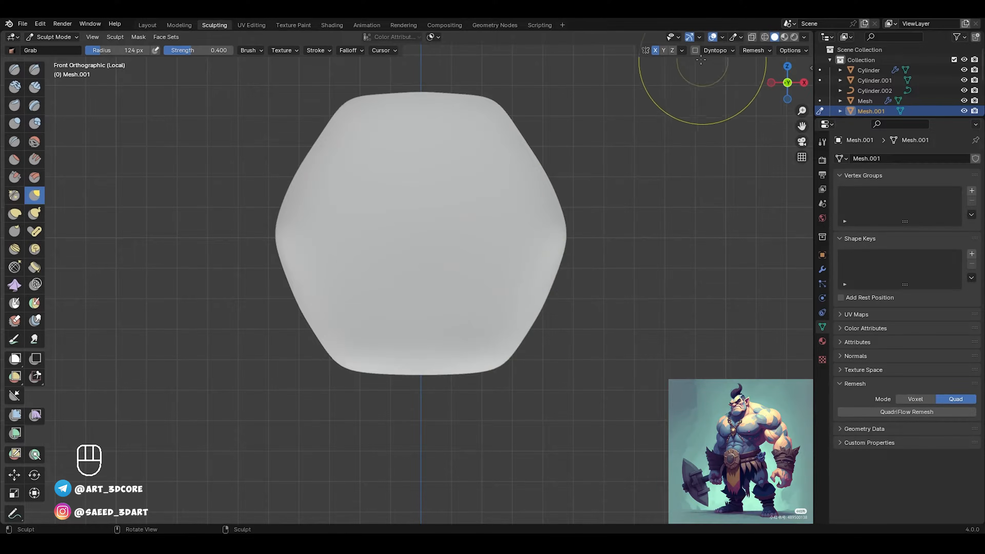
click(681, 50)
click(673, 206)
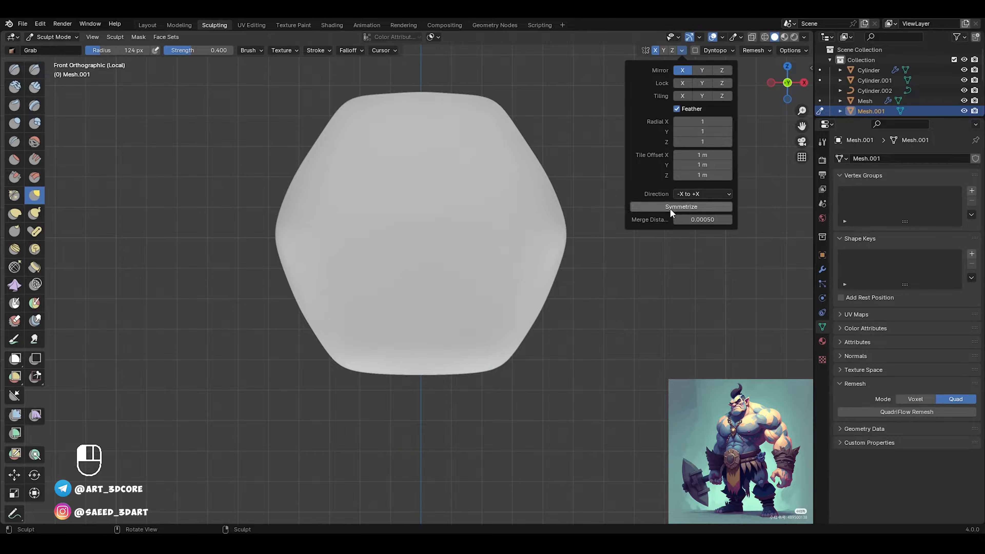
Step: Remesh the symmetrized hexagon with QuadriFlow at 4000 faces using mesh symmetry
click(888, 411)
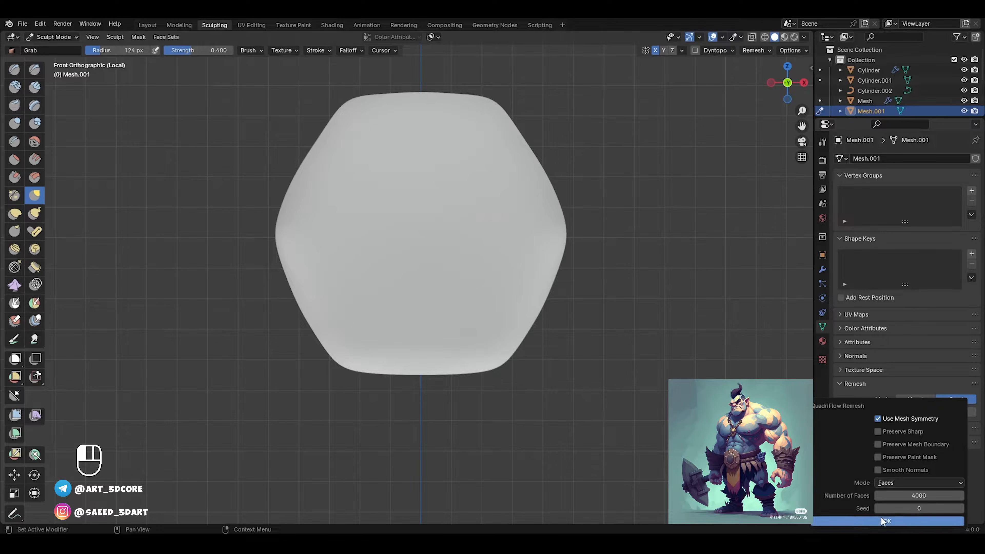
click(874, 521)
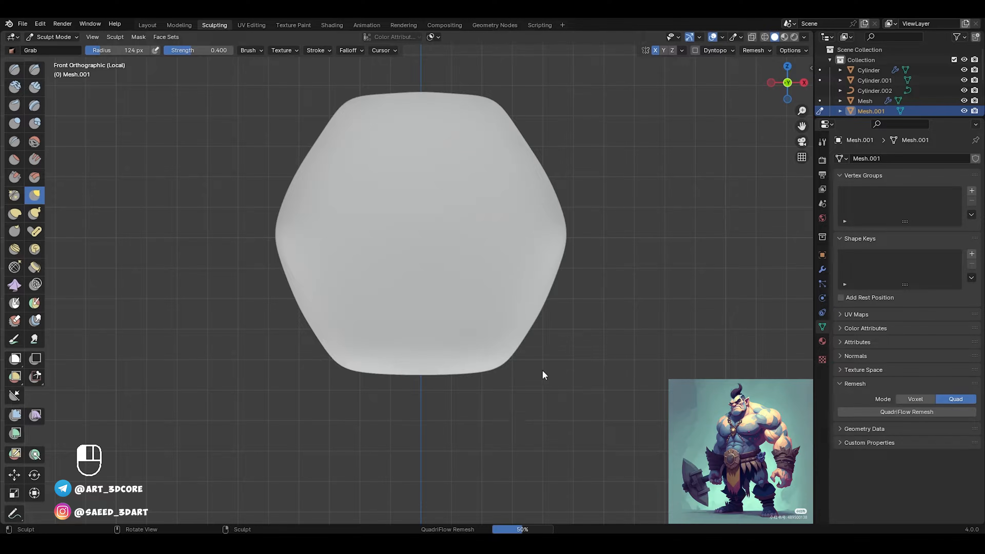
Step: Examine the top and bottom of the remeshed hexagon's centre line and undo the last sculpt stroke
ctrl+alt+drag(486, 314, 471, 339)
alt+drag(472, 340, 459, 365)
alt+drag(532, 261, 512, 275)
alt+shift+drag(516, 209, 543, 287)
ctrl+alt+drag(524, 233, 489, 298)
shift+drag(433, 196, 416, 213)
ctrl+alt+drag(426, 312, 427, 248)
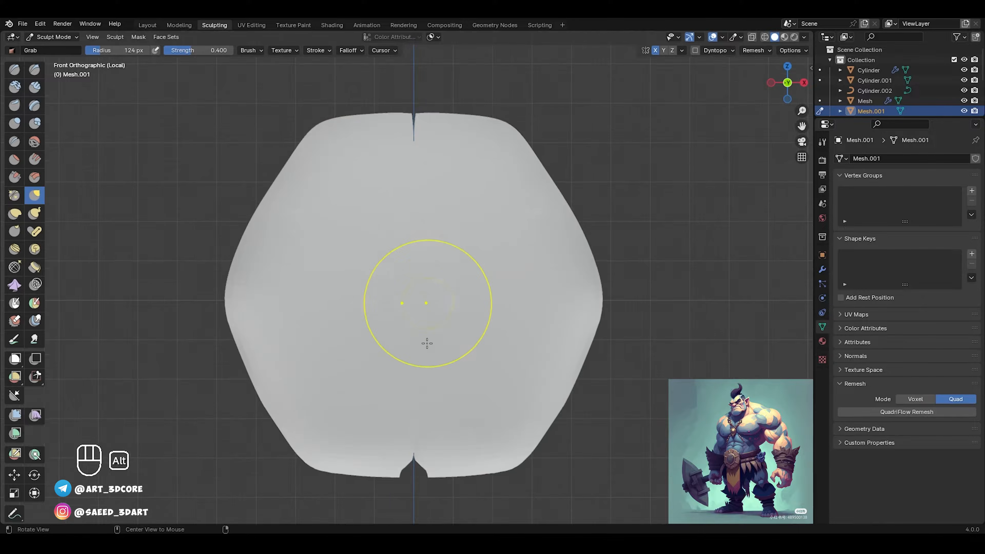
alt+shift+drag(427, 344, 449, 229)
mouse_move(447, 326)
mouse_down()
mouse_move(532, 319)
mouse_move(521, 319)
mouse_up()
key(ctrl+z)
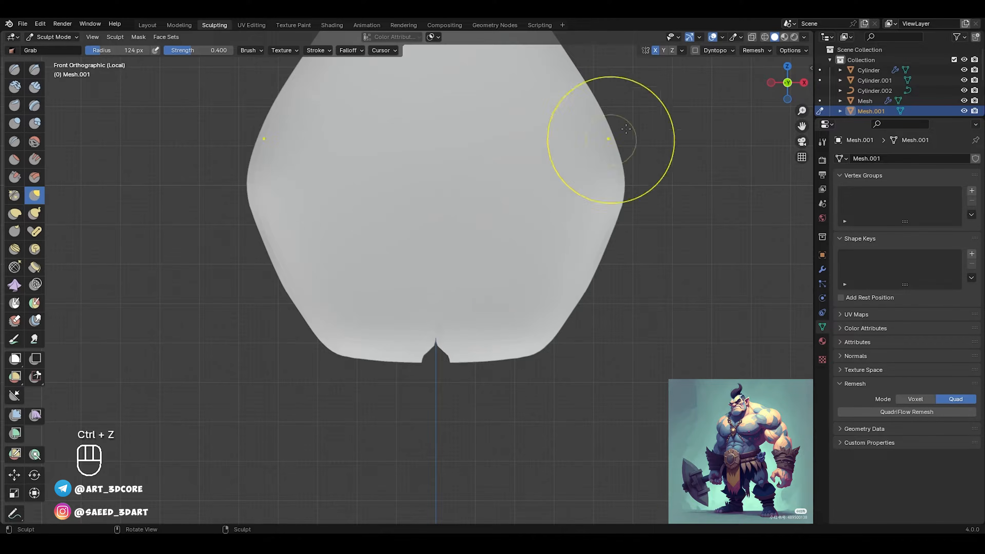
Step: Select one linked half of the hexagon in Edit Mode and examine the split along the centre line
key(Tab)
key(l)
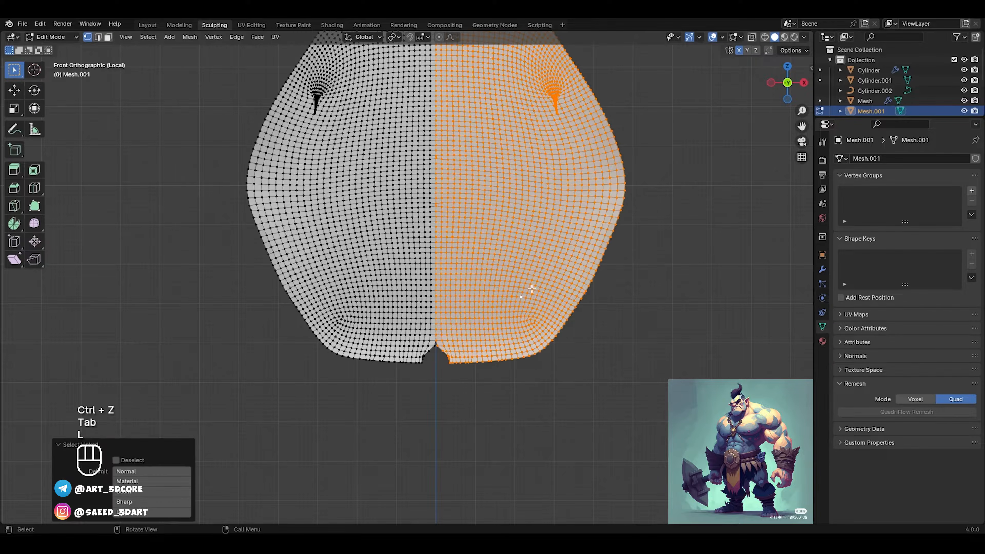
alt+shift+drag(512, 252, 533, 312)
alt+shift+middle_drag(457, 210, 456, 251)
mouse_move(456, 250)
alt+middle_down()
mouse_move(479, 211)
mouse_move(454, 250)
mouse_move(456, 271)
mouse_move(467, 243)
alt+middle_up()
alt+shift+middle_drag(516, 309, 497, 281)
Step: Select all of the hexagon's vertices, merge them by distance and return to Sculpt Mode
key(a)
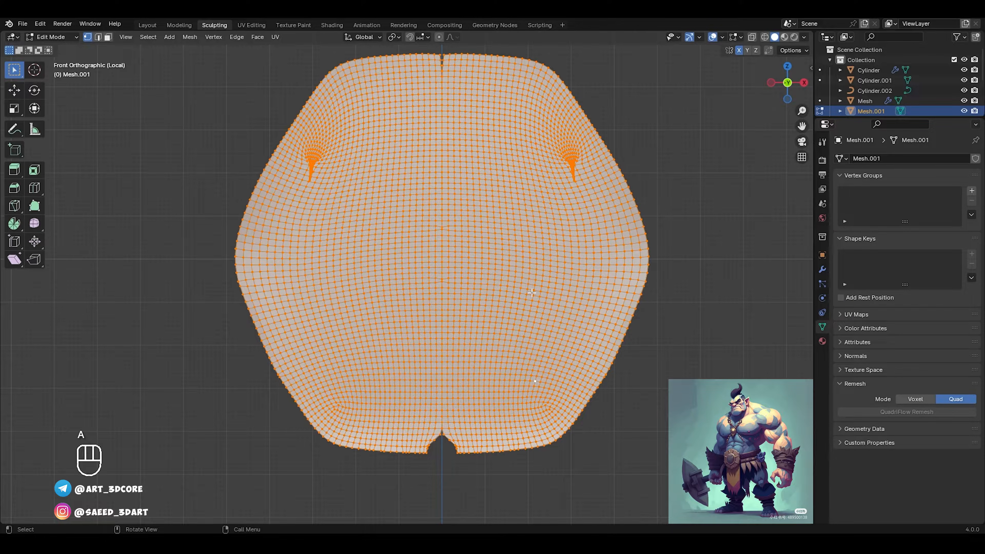
key(m)
click(506, 358)
key(ctrl+Tab)
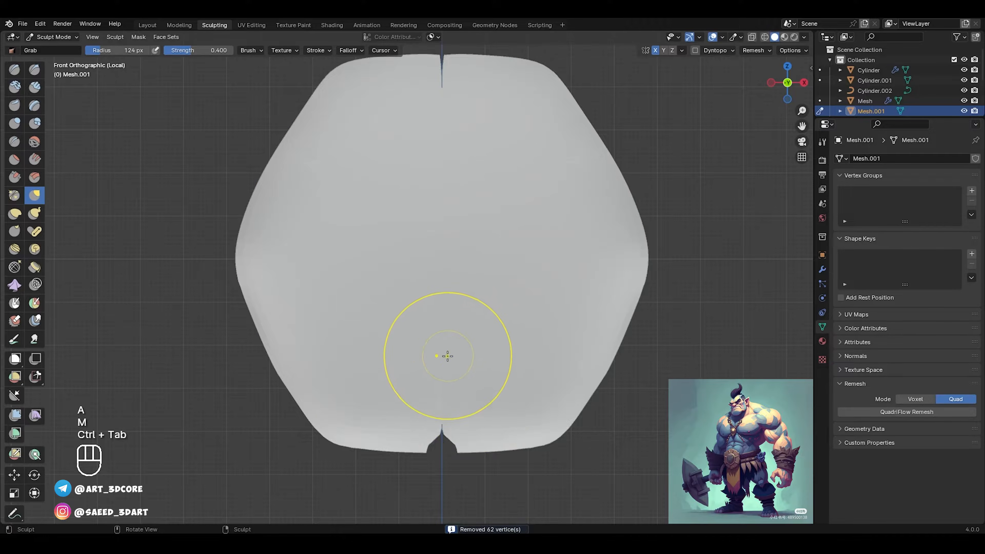
Step: Smooth the notches at the hexagon's top and bottom centre with a 210 px brush, reducing it to 169 px
key(f)
scroll(417, 280, down, 2)
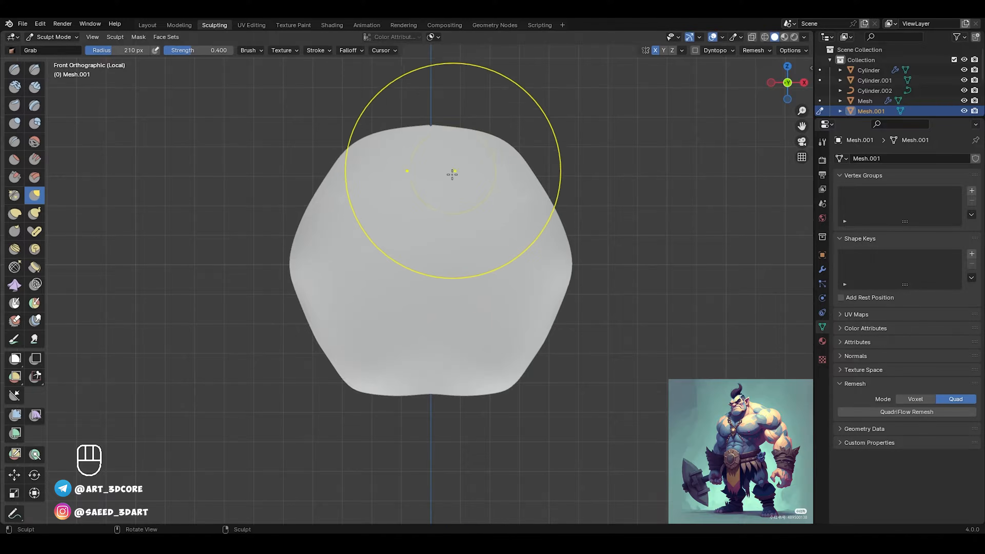
scroll(454, 233, up, 5)
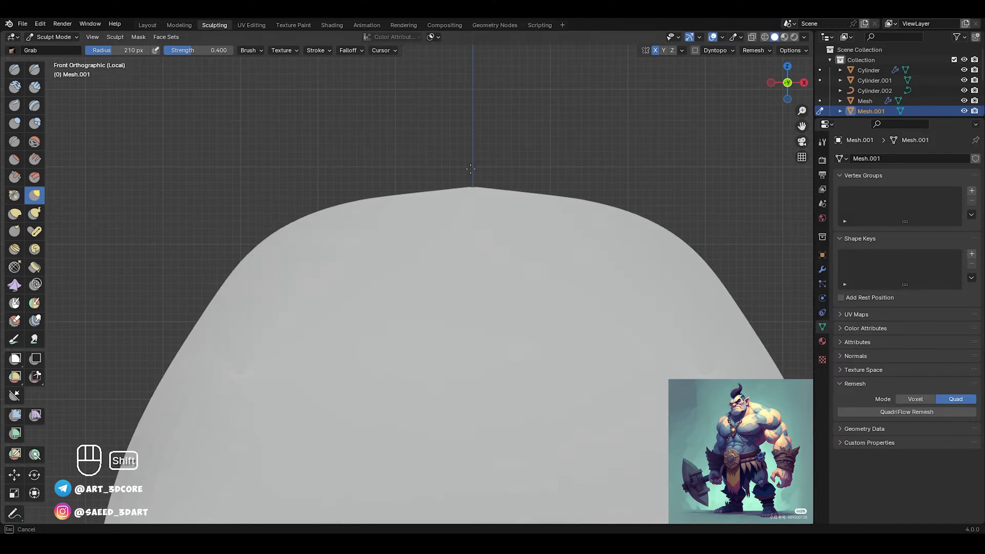
ctrl+middle_drag(473, 188, 472, 313)
key(f)
click(452, 313)
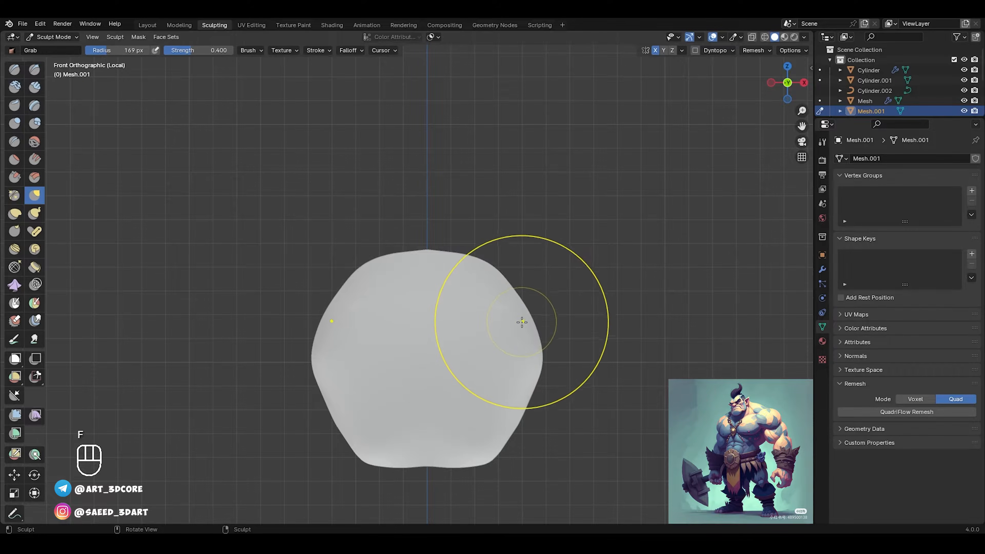
Step: Inspect the pinched vertices near the hexagon's upper corner in Edit Mode and return to sculpting from the front
key(Tab)
mouse_move(518, 333)
alt+mouse_down()
mouse_move(517, 315)
mouse_move(549, 309)
mouse_move(534, 282)
mouse_move(507, 303)
mouse_move(392, 311)
alt+mouse_up()
scroll(549, 310, up, 6)
alt+shift+drag(306, 286, 398, 285)
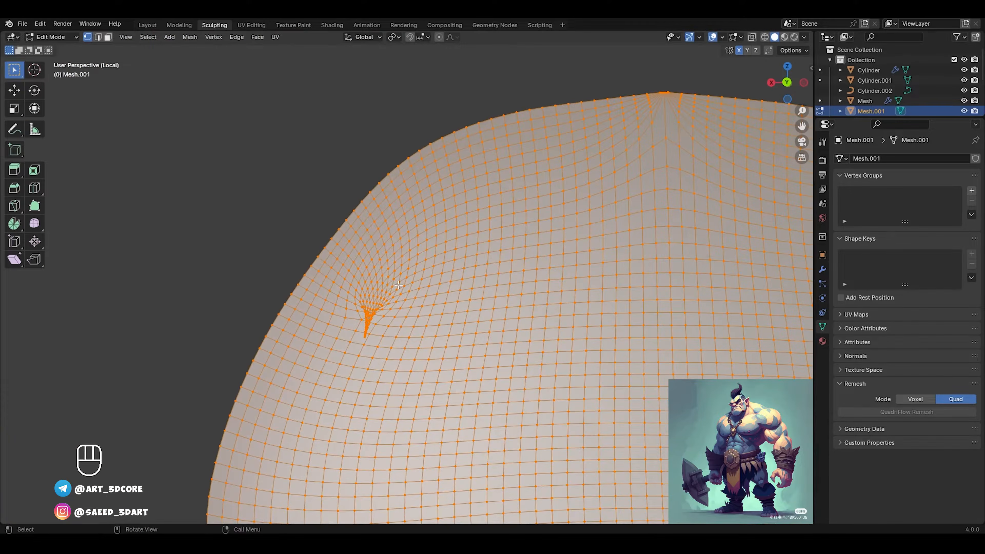
key(ctrl+Tab)
mouse_move(356, 343)
ctrl+alt+mouse_down()
mouse_move(433, 398)
mouse_move(587, 312)
mouse_move(486, 341)
mouse_move(589, 299)
mouse_move(556, 319)
mouse_move(585, 330)
ctrl+alt+mouse_up()
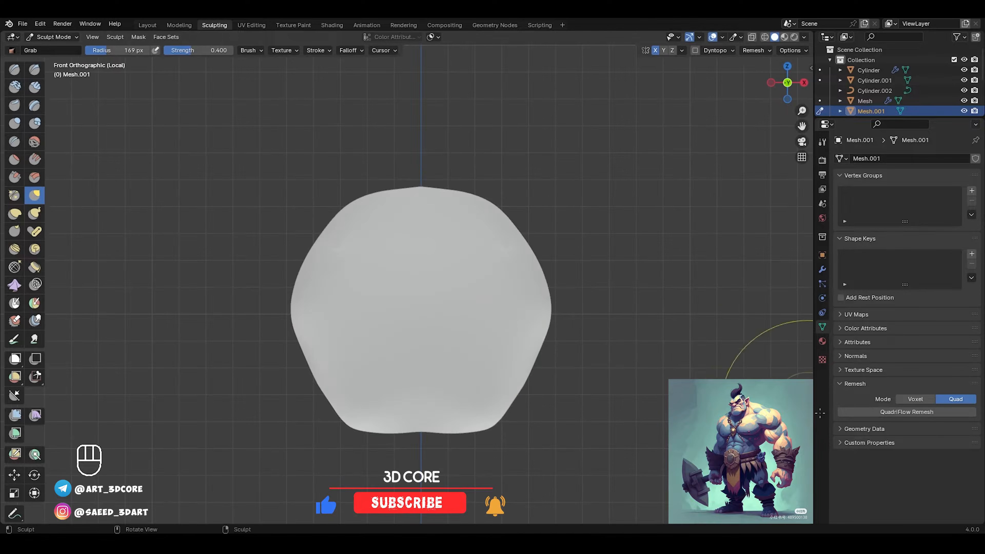
Step: Remesh the hexagon with QuadriFlow, then check its new topology in Edit Mode and return to Sculpt Mode
click(888, 412)
click(885, 521)
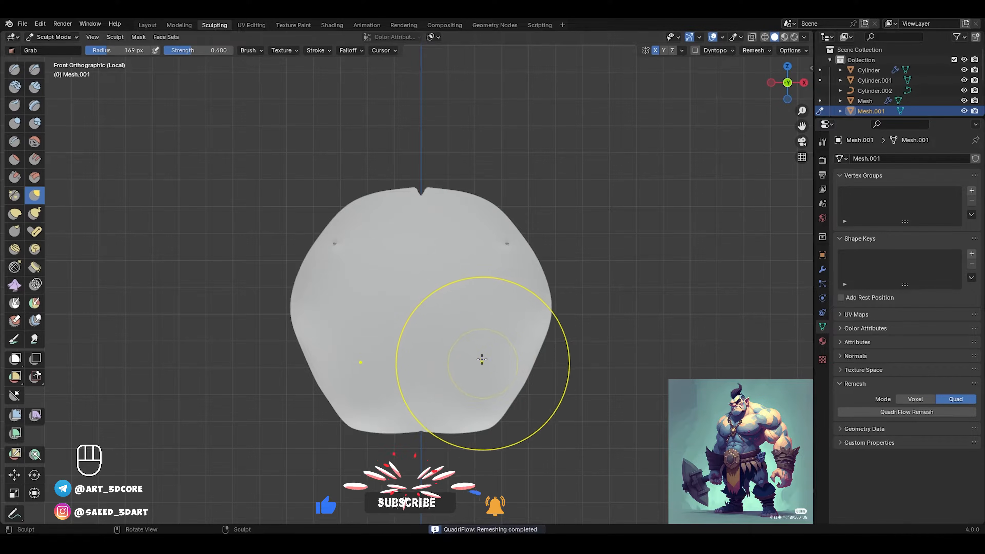
key(Tab)
mouse_move(492, 305)
alt+mouse_down()
mouse_move(560, 229)
mouse_move(563, 258)
alt+mouse_up()
key(ctrl+Tab)
click(560, 260)
key(Tab)
key(ctrl+Tab)
click(475, 246)
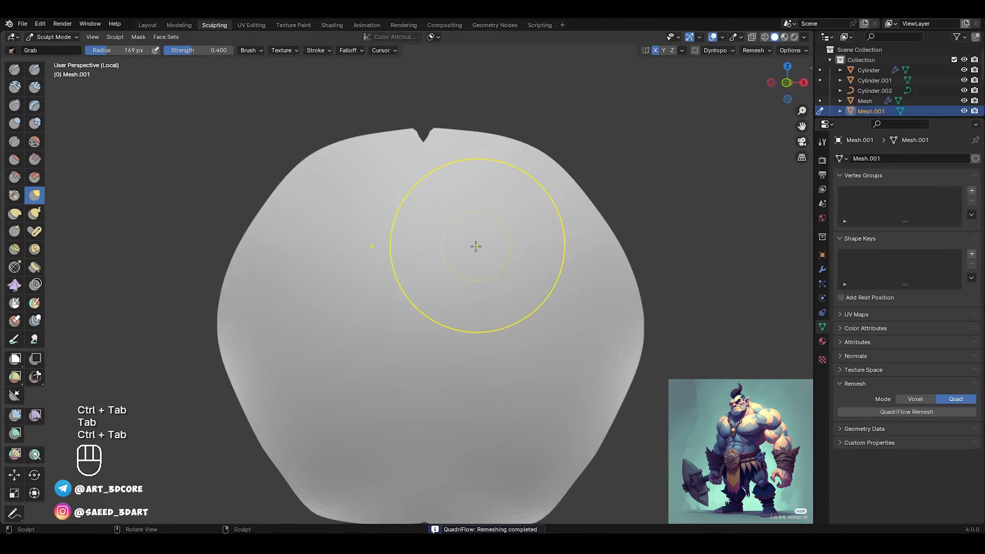
Step: Try to smooth the notch at the hexagon's top centre before merging its vertices
alt+middle_drag(475, 246, 455, 195)
shift+drag(455, 195, 424, 193)
key(ctrl+z)
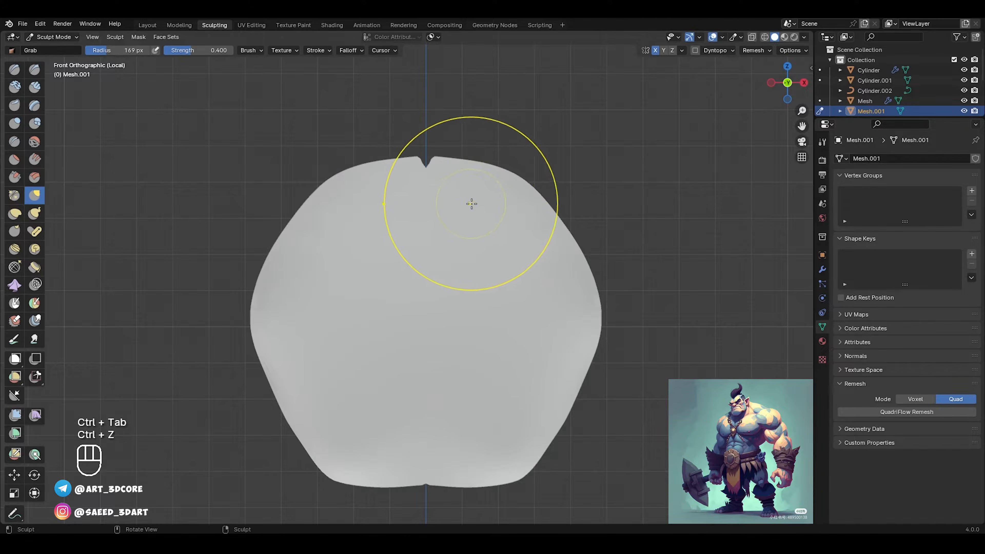
Step: Merge all of the remeshed hexagon's vertices by distance in Edit Mode and return to Sculpt Mode
key(Tab)
key(a)
key(m)
click(508, 273)
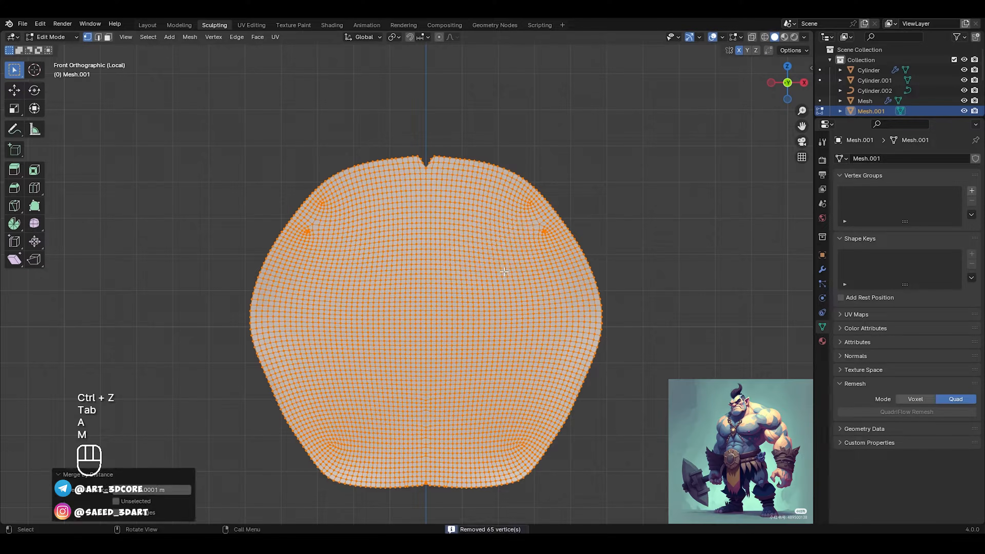
key(ctrl+Tab)
click(484, 227)
Step: Smooth the notch at the hexagon's top centre and the surface near its lower edge
shift+drag(428, 171, 388, 173)
ctrl+alt+drag(468, 267, 465, 318)
shift+drag(447, 404, 448, 415)
shift+drag(384, 373, 403, 396)
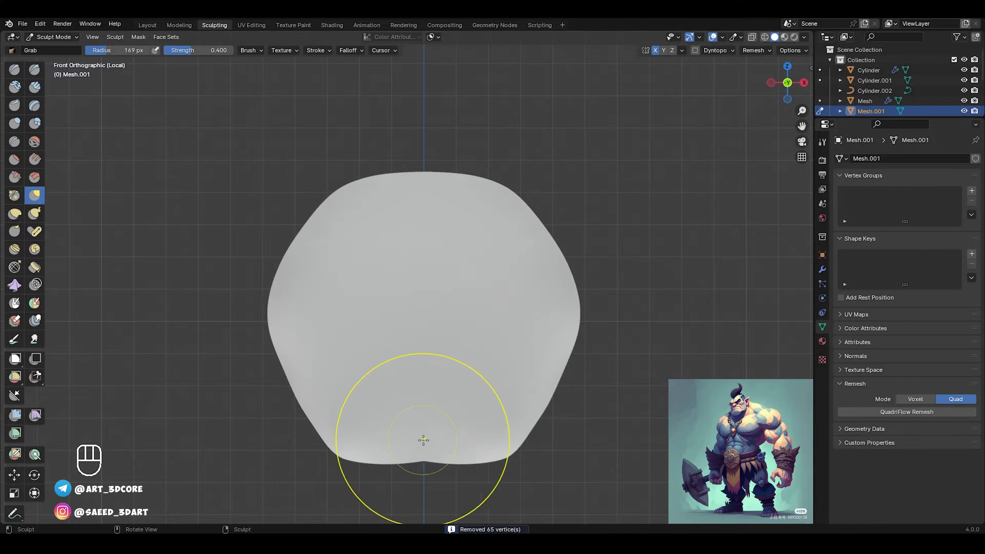
Step: Reduce the Grab brush radius to 84 px, pull the bottom centre notch down level and smooth the hexagon's outline
key(f)
click(381, 446)
drag(429, 457, 425, 464)
shift+drag(422, 464, 403, 459)
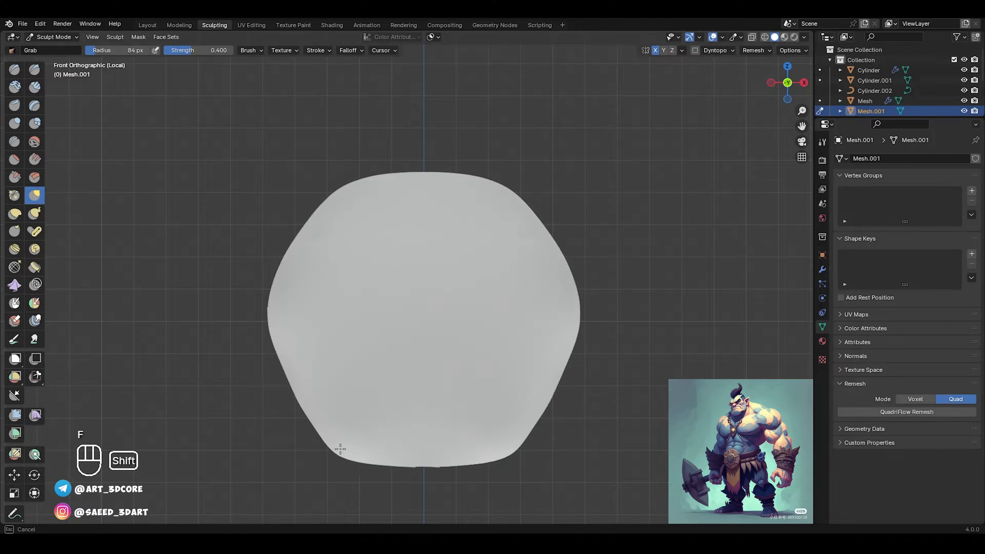
shift+drag(340, 449, 351, 455)
ctrl+alt+drag(484, 296, 481, 341)
mouse_move(468, 228)
shift+mouse_down()
mouse_move(457, 314)
mouse_move(465, 228)
shift+mouse_up()
Step: Switch the hexagon to Object Mode and add a Solidify modifier to it
key(ctrl+Tab)
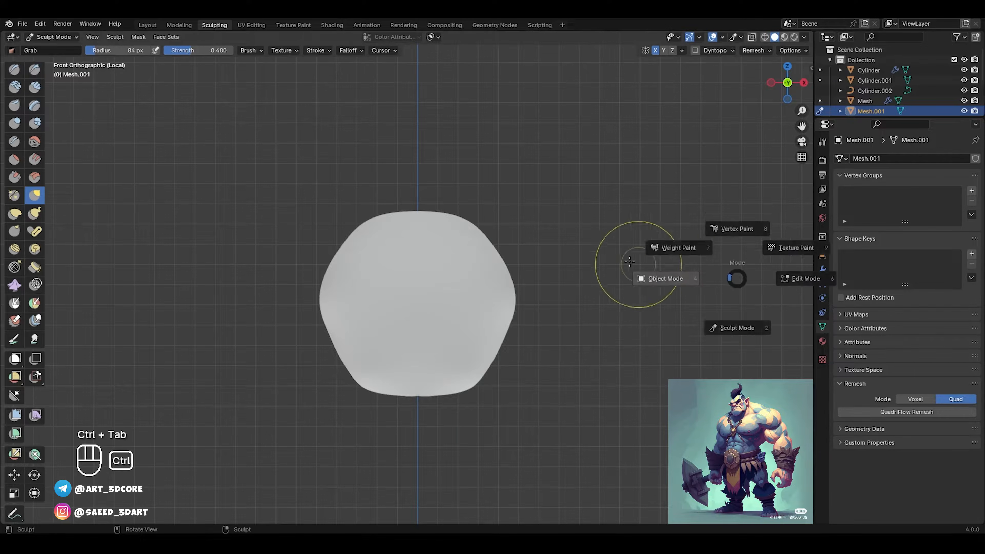
click(678, 248)
key(ctrl+Tab)
click(822, 270)
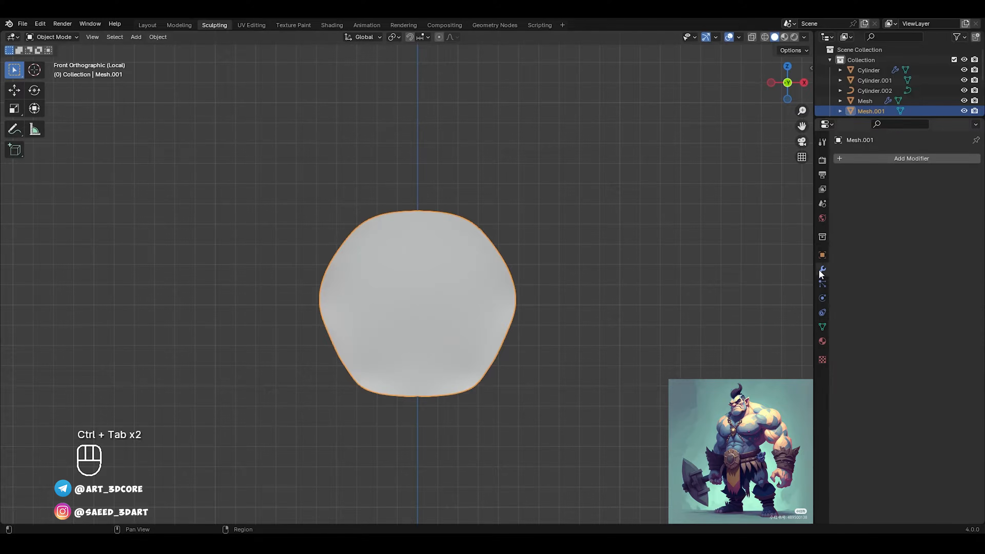
click(883, 159)
mouse_move(869, 166)
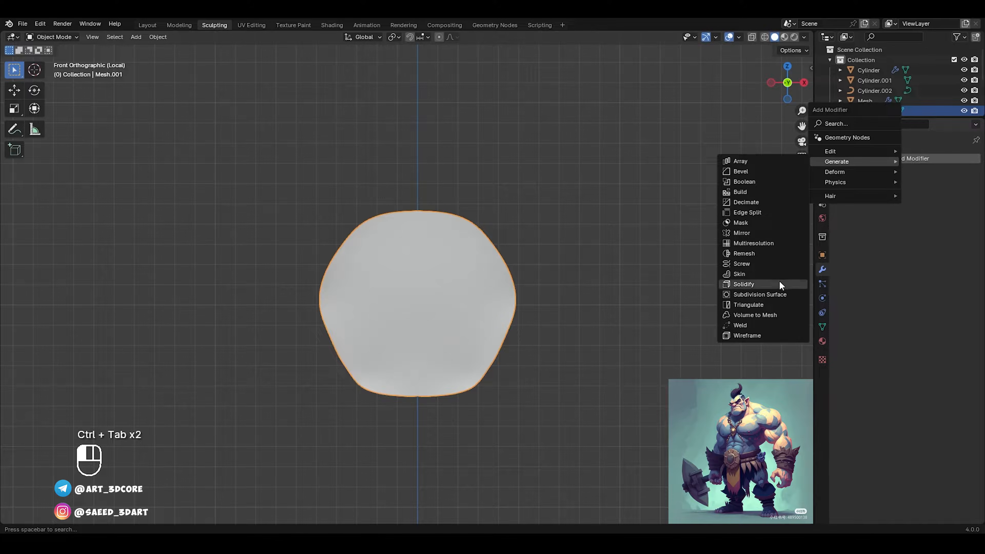
click(743, 284)
Step: Set the Solidify thickness to 0.04 m and offset to 0.1293, then leave local view to show the whole orc
middle_drag(780, 286, 589, 331)
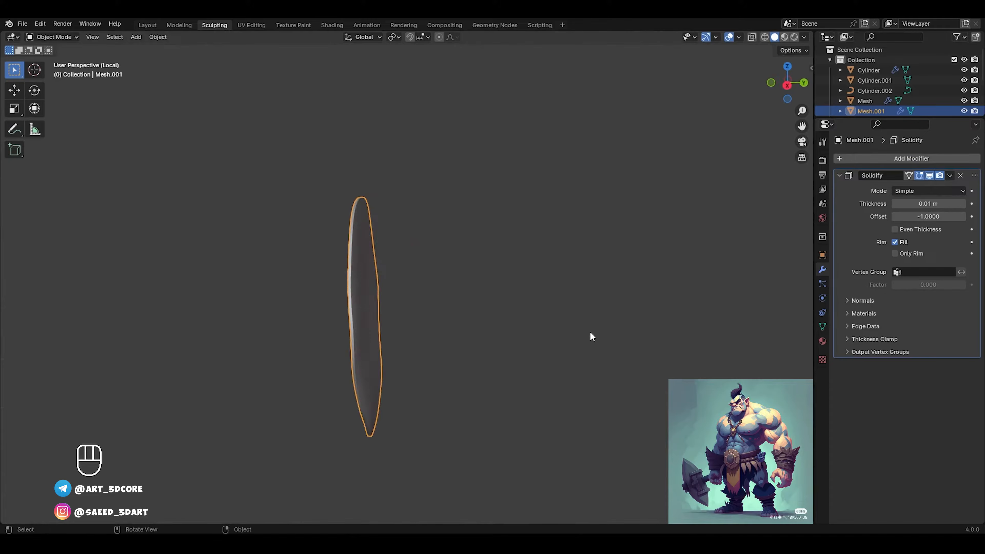
drag(896, 207, 955, 216)
key(slash)
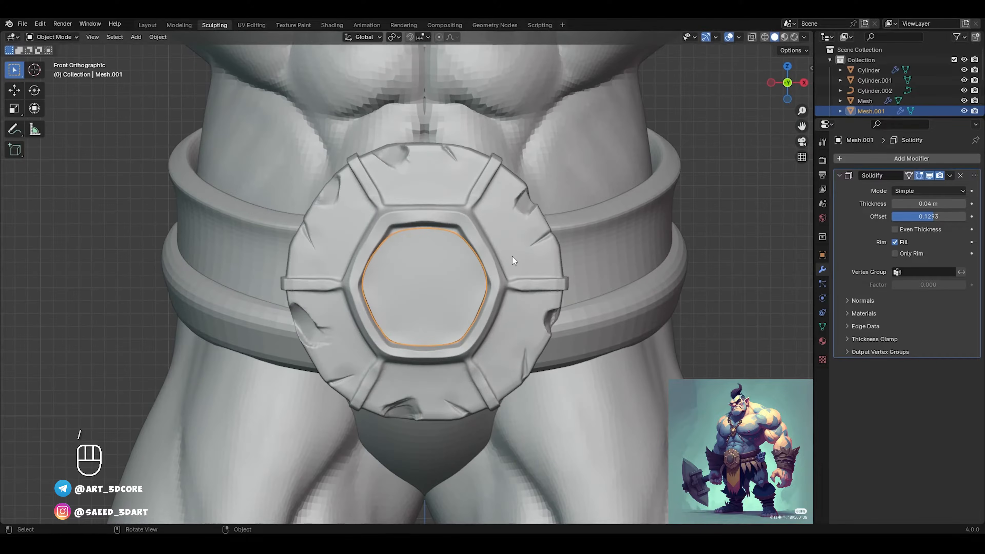
Step: Increase the Solidify thickness to 0.24 m, judging the hexagon's fit inside the buckle from an angle and the front
middle_drag(513, 257, 391, 255)
drag(928, 202, 957, 204)
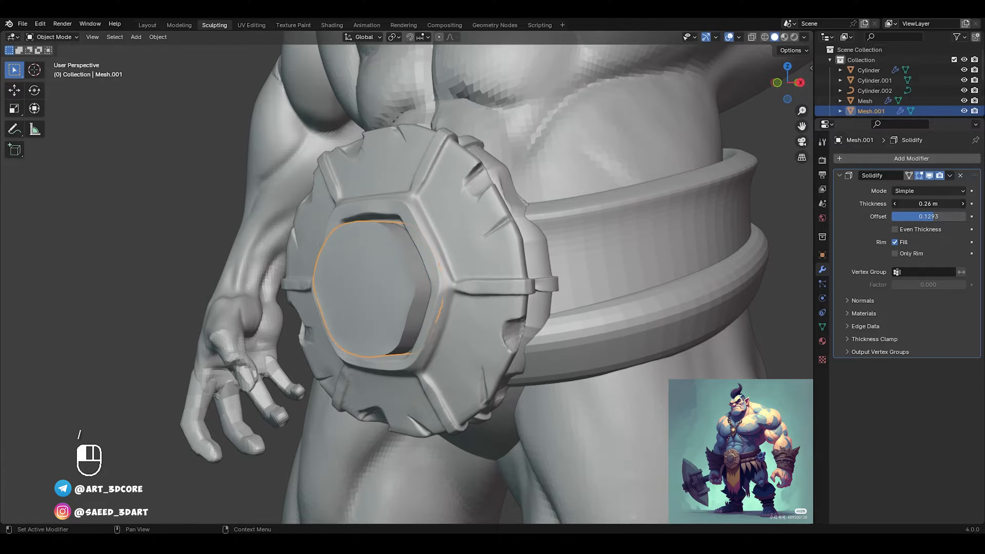
middle_drag(360, 263, 515, 263)
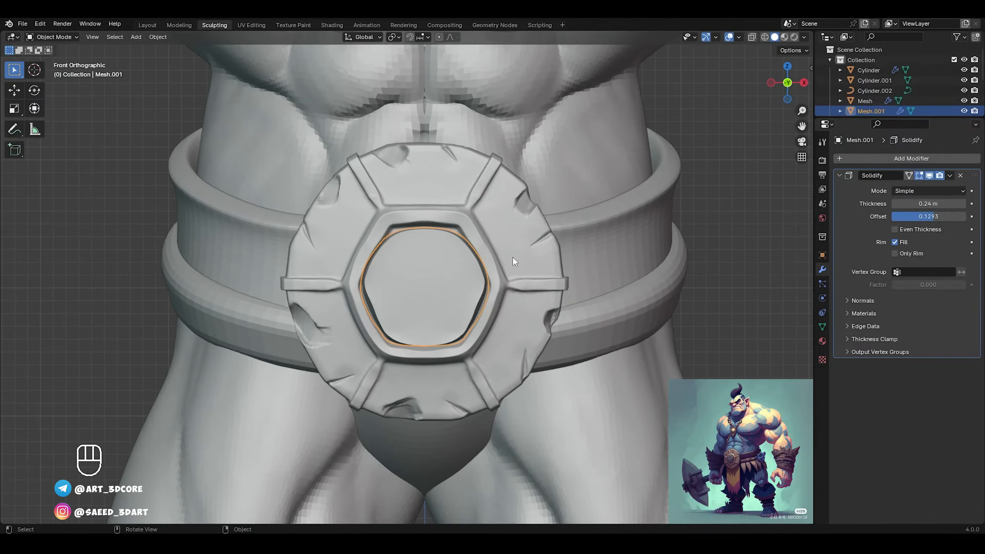
Step: Enter Sculpt Mode on the central hexagonal plate and reshape its upper edge with the Grab brush at 119 px
key(ctrl+Tab)
key(g)
key(f)
click(462, 245)
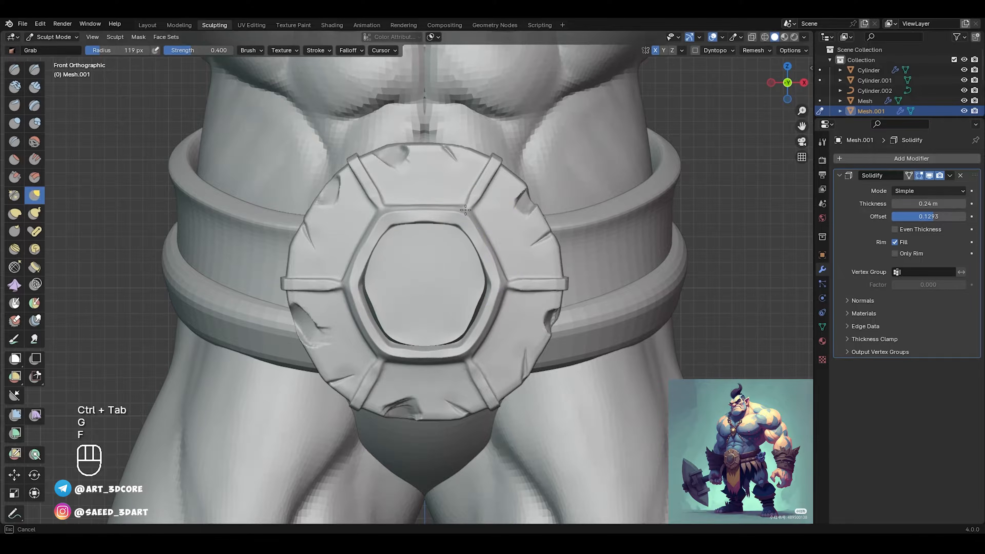
drag(465, 210, 470, 212)
mouse_move(470, 212)
middle_down()
mouse_move(446, 236)
mouse_move(408, 232)
mouse_move(446, 275)
mouse_move(477, 279)
middle_up()
Step: Pull the hexagonal plate's sides and lower edge out to fit the surrounding rim with a 158 px Grab brush
key(f)
click(416, 232)
key(f)
click(547, 344)
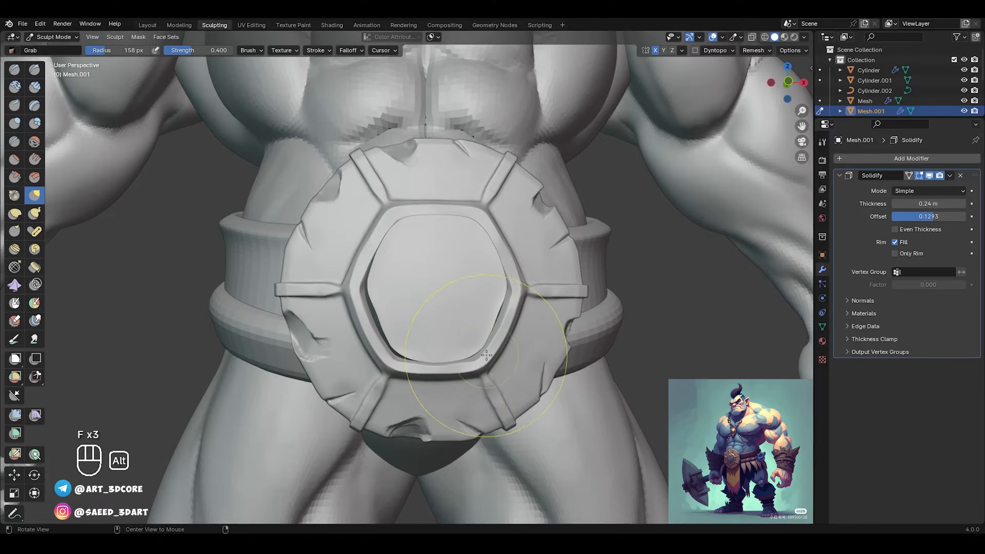
alt+middle_drag(486, 356, 468, 354)
ctrl+middle_drag(451, 419, 366, 334)
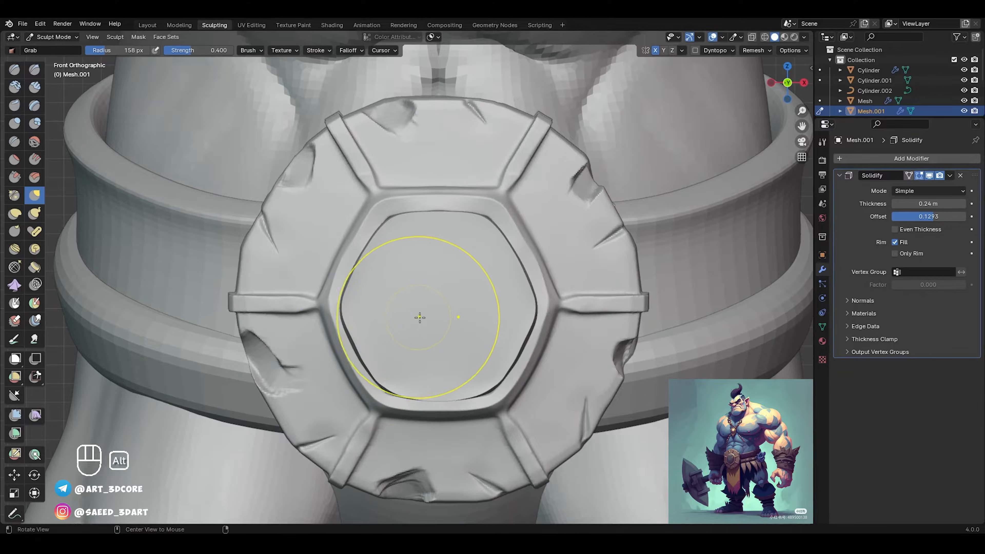
alt+drag(419, 317, 500, 319)
ctrl+alt+drag(500, 318, 516, 349)
alt+drag(516, 349, 524, 299)
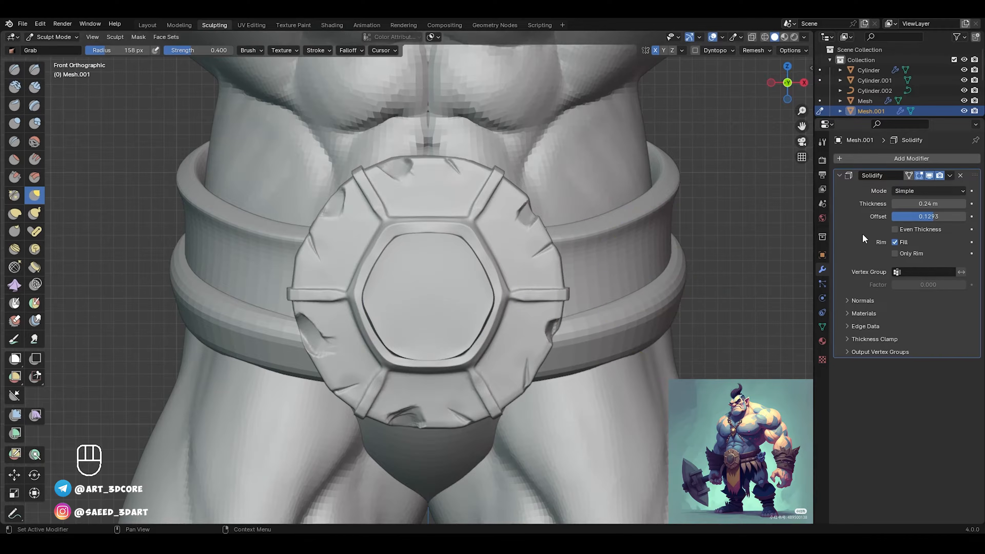
Step: Apply the plate's Solidify modifier and remesh the plate so its borders smooth into rounded edges
key(ctrl+a)
ctrl+middle_drag(481, 330, 464, 299)
key(f)
click(484, 295)
mouse_move(489, 287)
shift+mouse_down()
mouse_move(490, 275)
mouse_move(460, 261)
shift+mouse_up()
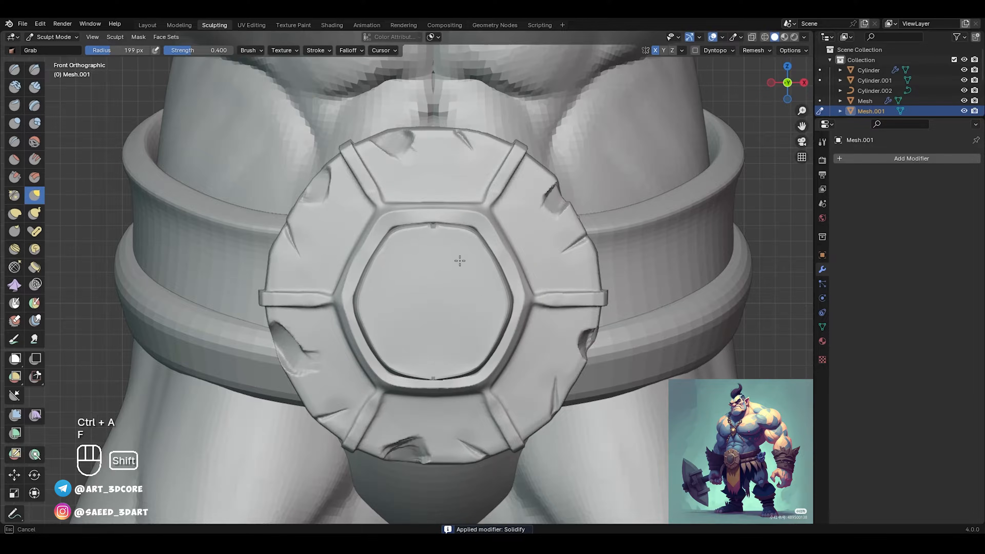
ctrl+middle_drag(471, 340, 489, 314)
key(ctrl+z)
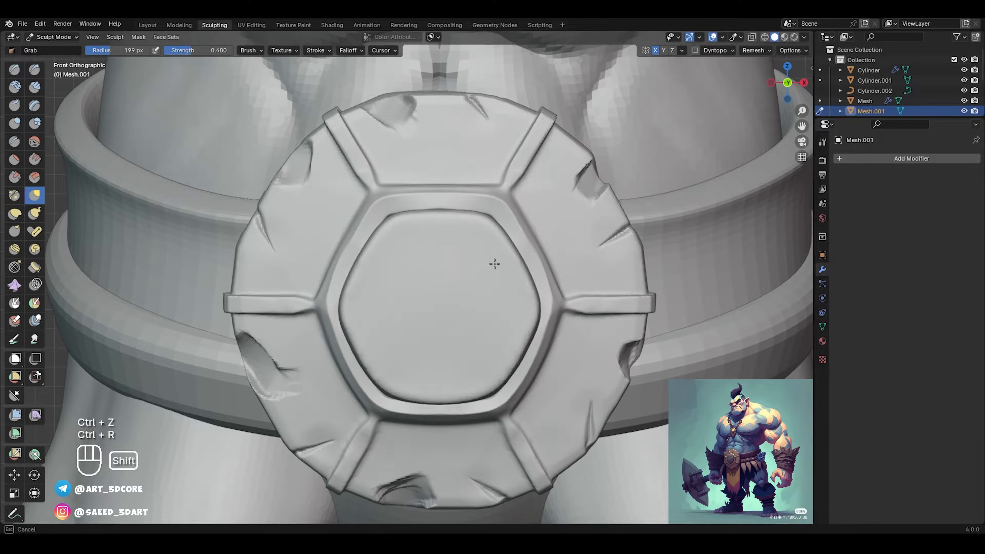
ctrl+middle_drag(417, 315, 446, 372)
mouse_move(465, 322)
middle_down()
mouse_move(378, 316)
mouse_move(417, 315)
mouse_move(386, 274)
mouse_move(358, 295)
mouse_move(404, 274)
mouse_move(441, 221)
middle_up()
key(f)
click(504, 292)
mouse_move(438, 220)
alt+mouse_down()
mouse_move(492, 310)
mouse_move(539, 314)
mouse_move(444, 293)
mouse_move(483, 288)
alt+mouse_up()
key(c)
key(v)
key(f)
click(475, 221)
drag(427, 256, 461, 361)
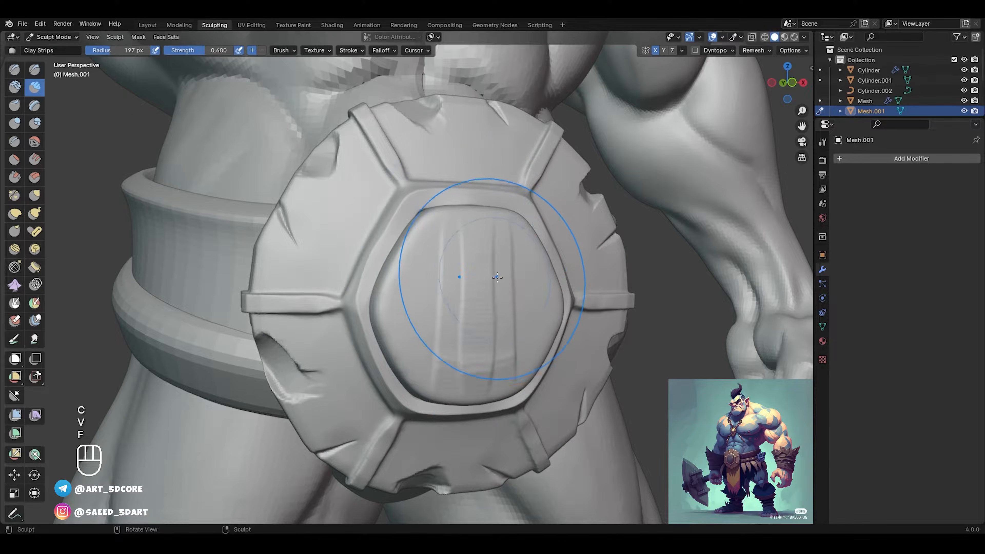
key(ctrl+z)
key(ctrl+z)
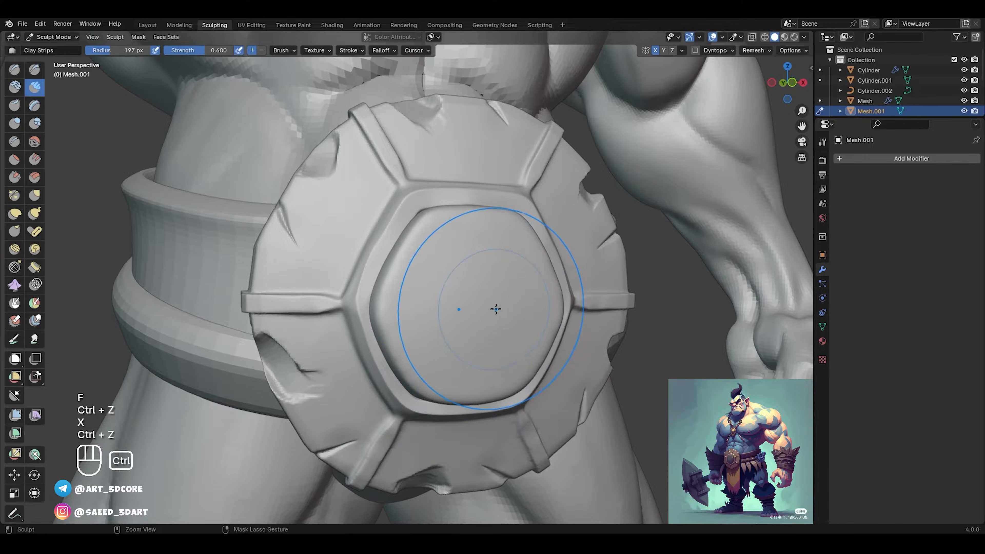
Step: Bulge the centre of the hexagonal plate outward into a domed surface with the Draw and Grab brushes
key(c)
mouse_move(483, 275)
alt+mouse_down()
mouse_move(488, 304)
mouse_move(483, 274)
alt+mouse_up()
key(g)
mouse_move(488, 330)
ctrl+alt+mouse_down()
mouse_move(554, 297)
mouse_move(488, 276)
mouse_move(531, 323)
mouse_move(505, 343)
ctrl+alt+mouse_up()
key(ctrl+z)
key(f)
click(540, 330)
mouse_move(529, 256)
mouse_down()
mouse_move(542, 303)
mouse_move(472, 268)
mouse_move(504, 341)
mouse_up()
alt+drag(503, 342, 439, 315)
Step: Crease the plate's hexagonal corners with the Draw Sharp brush and adjust its side edges with a 110 px Grab brush
key(d)
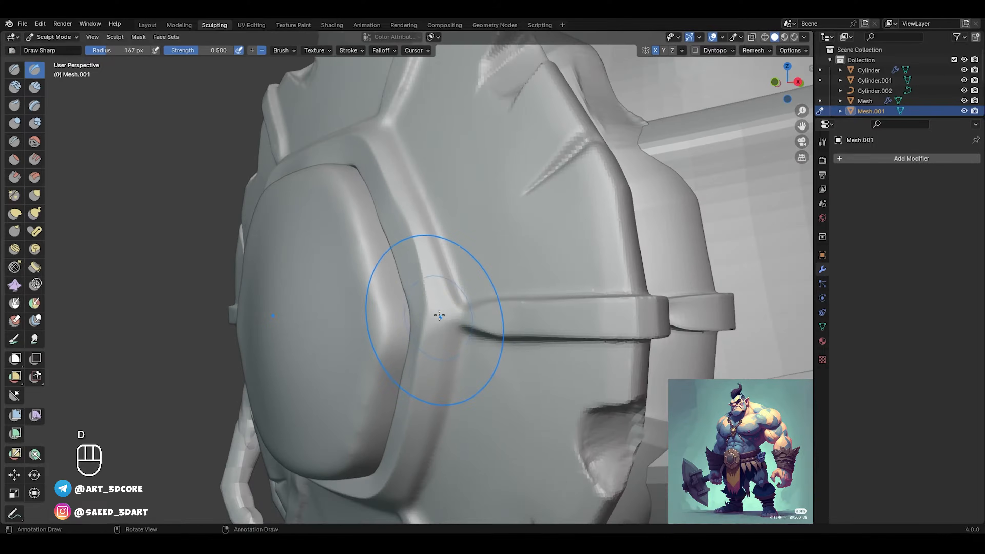
mouse_move(384, 328)
ctrl+alt+mouse_down()
mouse_move(522, 272)
mouse_move(526, 313)
mouse_move(488, 256)
mouse_move(438, 305)
mouse_move(364, 345)
mouse_move(482, 272)
mouse_move(466, 268)
ctrl+alt+mouse_up()
alt+shift+drag(466, 268, 459, 277)
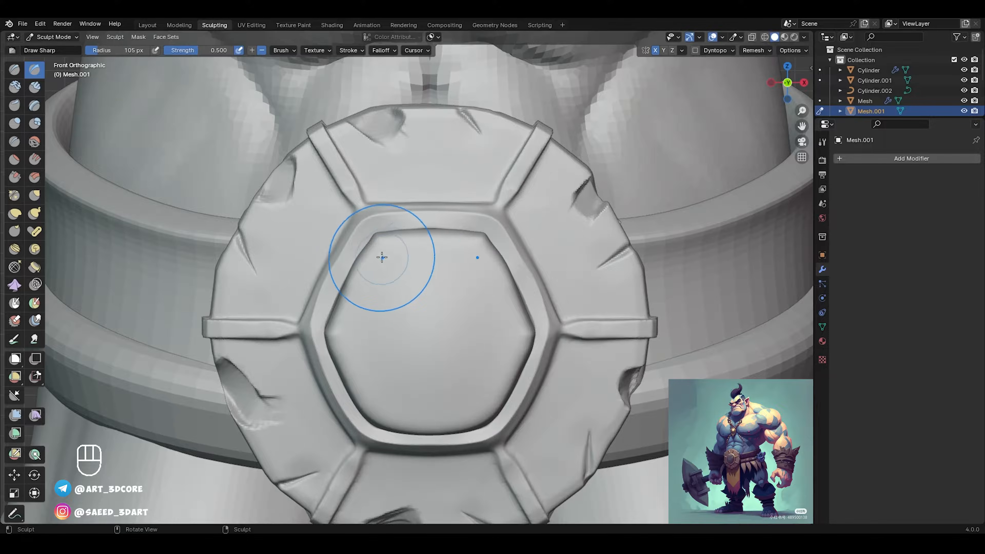
key(g)
key(f)
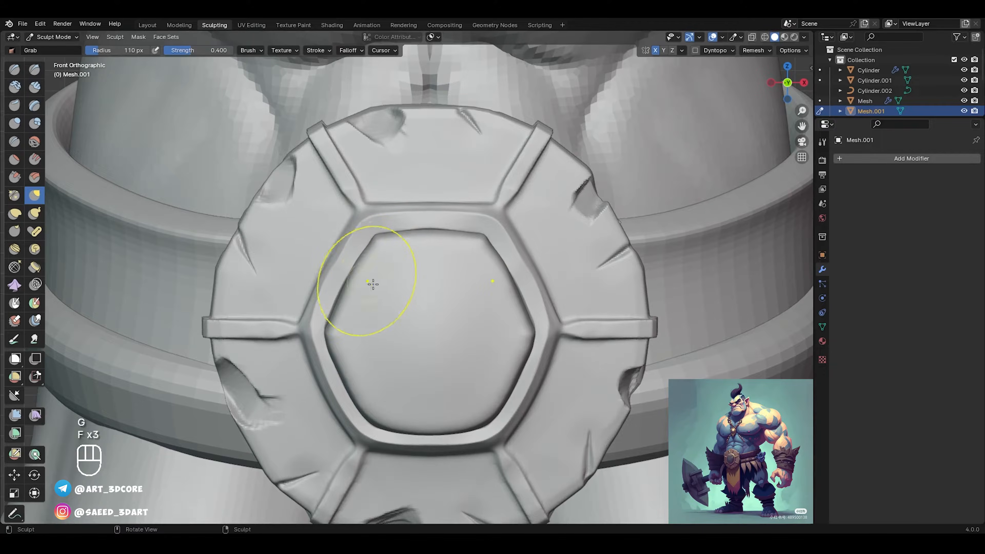
shift+middle_drag(383, 302, 377, 213)
Step: Define the bevelled lower corners of the plate with a 91 px Draw Sharp brush
key(d)
mouse_move(374, 347)
ctrl+alt+mouse_down()
mouse_move(368, 330)
mouse_move(435, 308)
mouse_move(445, 248)
ctrl+alt+mouse_up()
key(f)
click(351, 340)
key(ctrl+z)
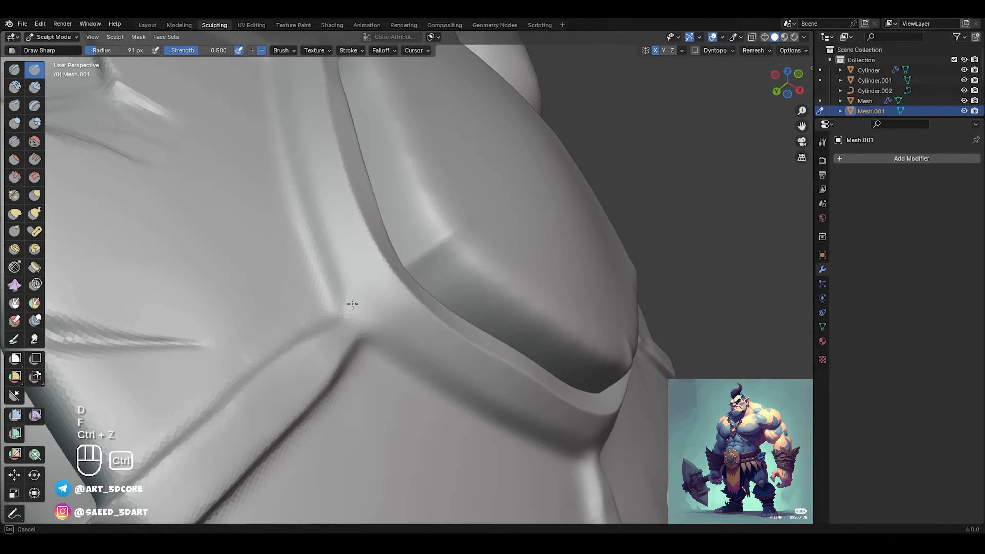
Step: Adjust the plate's lower profile as seen from below with a 112 px Grab brush
mouse_move(468, 220)
ctrl+middle_down()
mouse_move(422, 267)
mouse_move(419, 231)
mouse_move(434, 224)
mouse_move(429, 182)
ctrl+middle_up()
key(g)
middle_drag(425, 282, 411, 249)
key(f)
click(453, 248)
drag(412, 250, 407, 242)
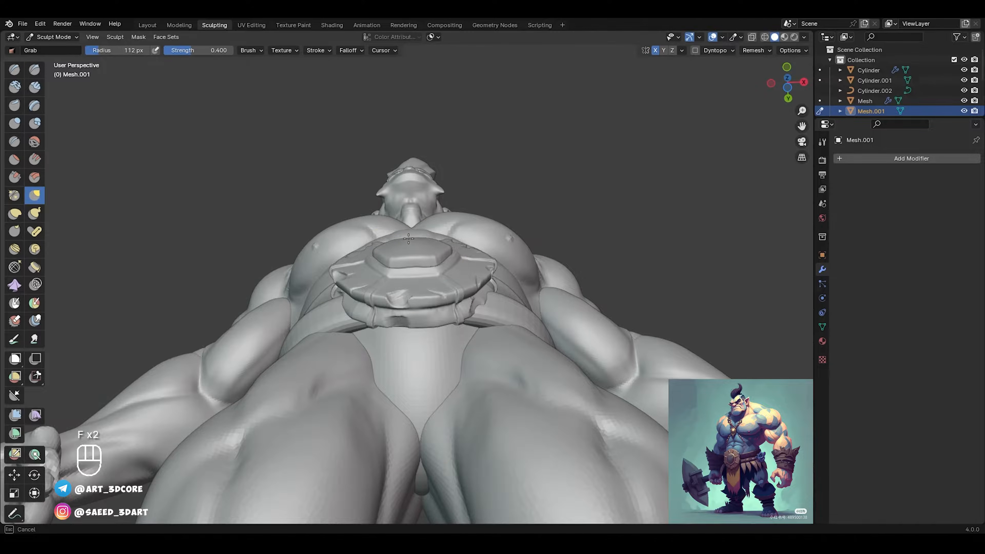
mouse_move(424, 233)
alt+middle_down()
mouse_move(380, 248)
mouse_move(411, 249)
alt+middle_up()
Step: Build up and smooth the plate's domed front with the Draw brush at 112 px
key(c)
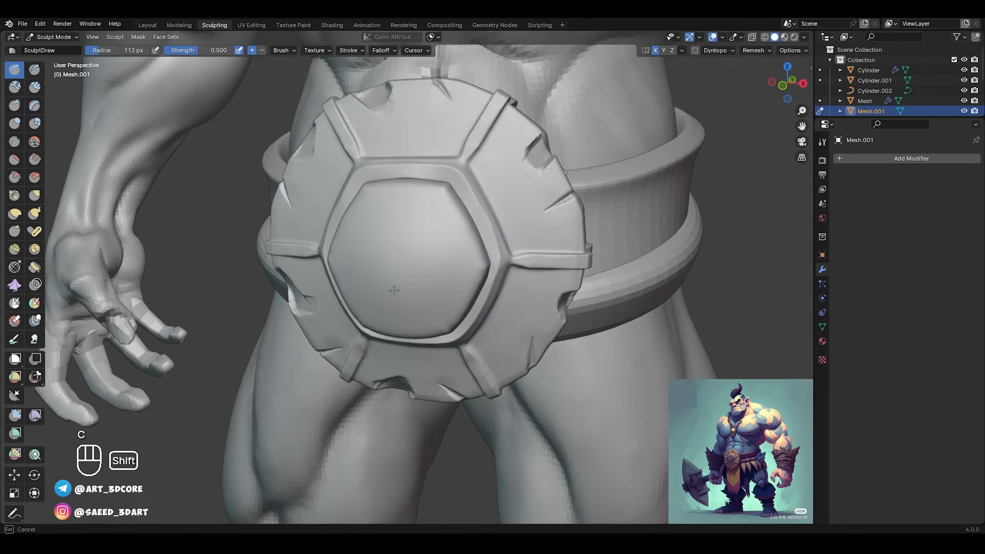
alt+drag(403, 243, 427, 248)
ctrl+alt+drag(426, 249, 400, 273)
alt+drag(594, 250, 531, 251)
key(ctrl+Tab)
mouse_move(438, 291)
alt+mouse_down()
mouse_move(429, 276)
mouse_move(432, 319)
mouse_move(456, 202)
mouse_move(437, 297)
mouse_move(461, 266)
mouse_move(441, 279)
alt+mouse_up()
key(ctrl+Tab)
Step: With X symmetry off, carve two slanted gouges near the plate's upper-right edge using a 74 px Clay Strips brush
key(v)
key(f)
click(431, 245)
mouse_move(441, 279)
shift+mouse_down()
mouse_move(420, 303)
mouse_move(391, 297)
mouse_move(412, 314)
shift+mouse_up()
alt+shift+drag(404, 311, 422, 290)
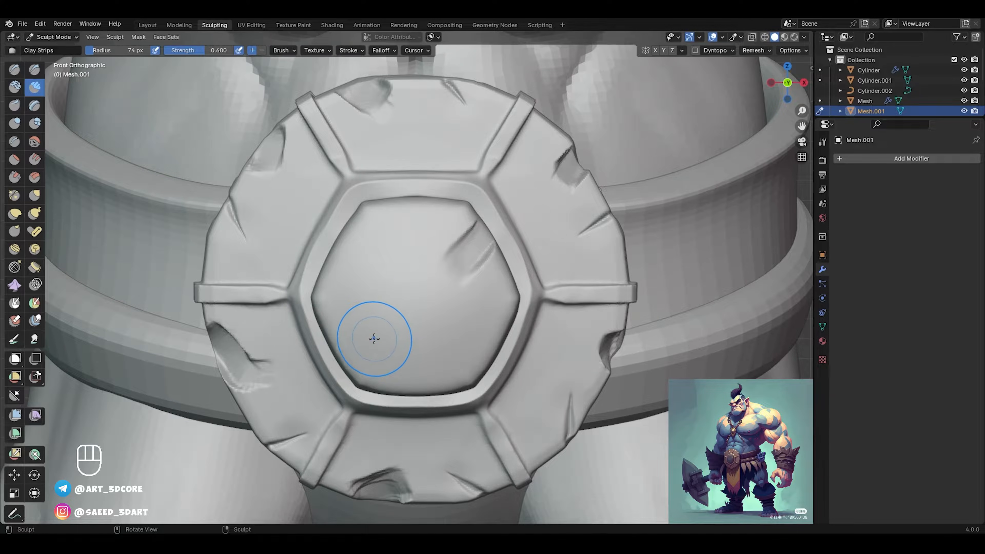
Step: Gouge a broad dent in the plate's lower left with 104 px Clay Strips and cut sharp grooves into it
key(f)
ctrl+drag(346, 323, 370, 330)
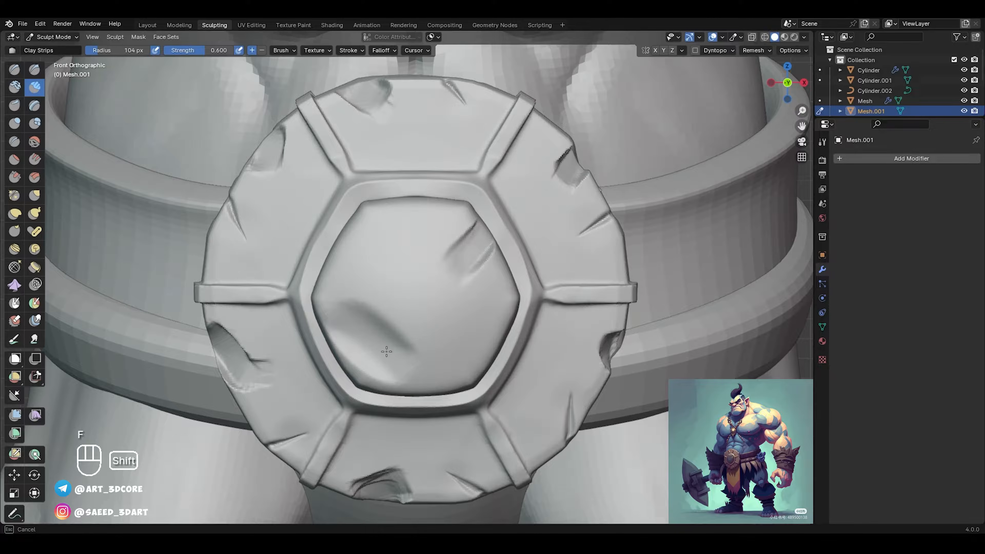
key(d)
key(f)
click(423, 291)
key(ctrl+z)
key(f)
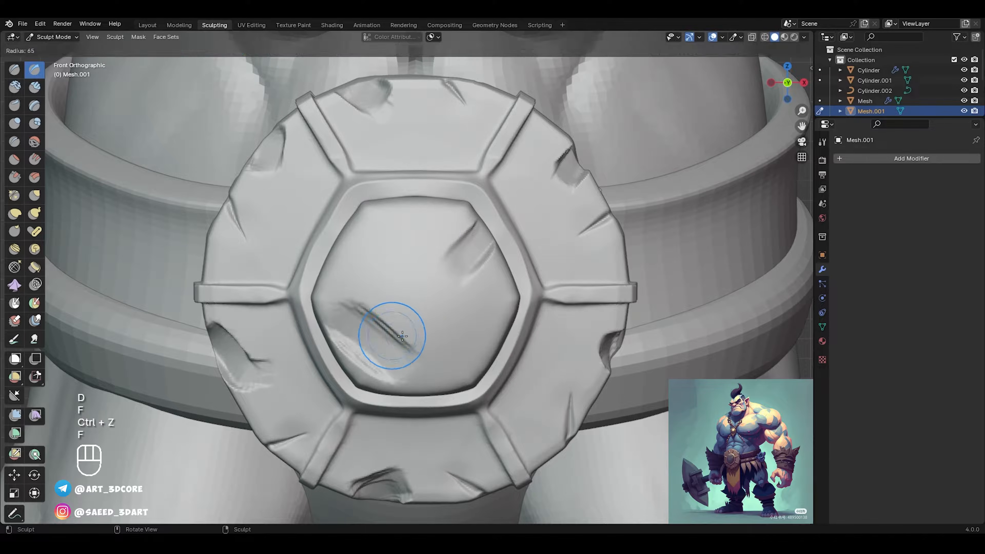
click(401, 334)
Step: Carve a soft diagonal groove across the middle of the plate above the large dent
mouse_move(425, 255)
ctrl+alt+mouse_down()
mouse_move(425, 333)
mouse_move(372, 333)
mouse_move(372, 273)
ctrl+alt+mouse_up()
alt+drag(372, 272, 413, 273)
key(d)
key(f)
click(397, 271)
key(f)
click(413, 273)
ctrl+drag(368, 244, 446, 310)
mouse_move(437, 297)
alt+mouse_down()
mouse_move(424, 296)
mouse_move(426, 311)
alt+mouse_up()
ctrl+alt+drag(426, 310, 426, 266)
key(ctrl+z)
mouse_move(479, 302)
alt+shift+mouse_down()
mouse_move(457, 295)
mouse_move(456, 274)
alt+shift+mouse_up()
Step: Cut a long slanted scratch on the plate's right side with 28 px Draw Sharp and tighten it with 94 px Pinch
mouse_move(455, 274)
ctrl+alt+mouse_down()
mouse_move(526, 244)
mouse_move(383, 335)
mouse_move(349, 344)
ctrl+alt+mouse_up()
key(f)
click(495, 250)
drag(543, 234, 361, 334)
drag(547, 234, 369, 333)
drag(531, 239, 337, 342)
drag(484, 259, 307, 355)
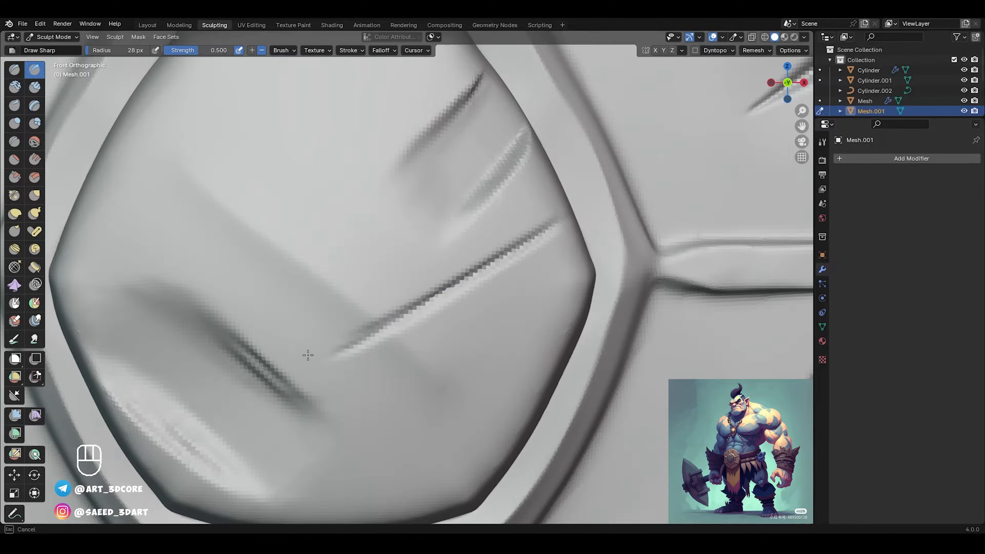
key(f)
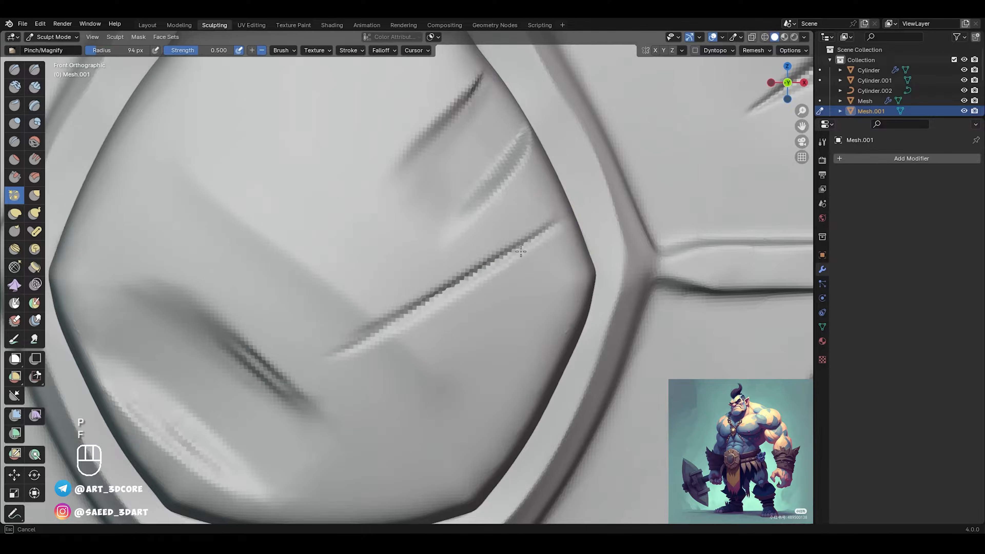
Step: Cut a short scratch at the plate's upper-left edge with 22 px Draw Sharp and narrow it with 81 px Pinch
mouse_move(479, 235)
ctrl+alt+mouse_down()
mouse_move(396, 264)
mouse_move(328, 222)
ctrl+alt+mouse_up()
key(d)
key(f)
click(351, 262)
key(f)
click(322, 217)
shift+middle_drag(321, 217, 350, 240)
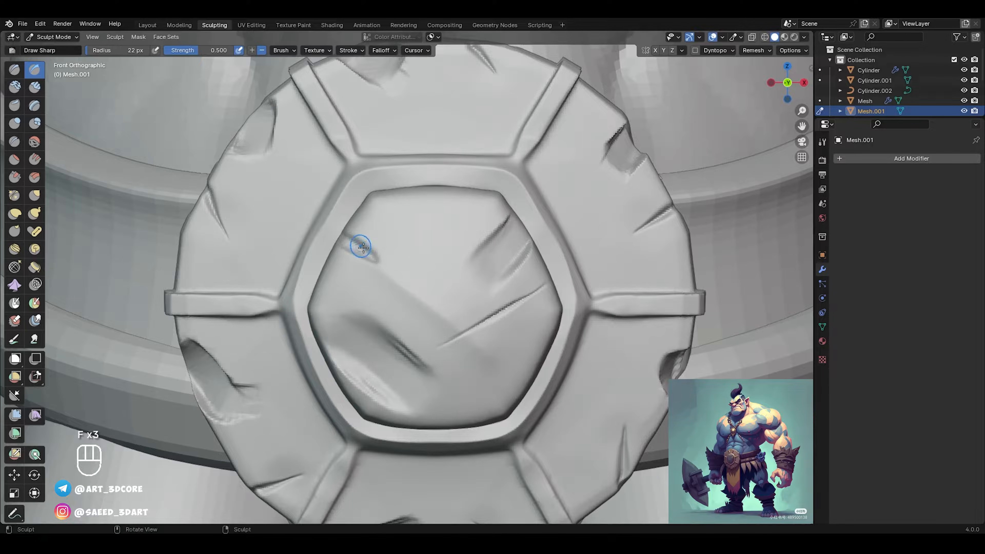
key(ctrl+z)
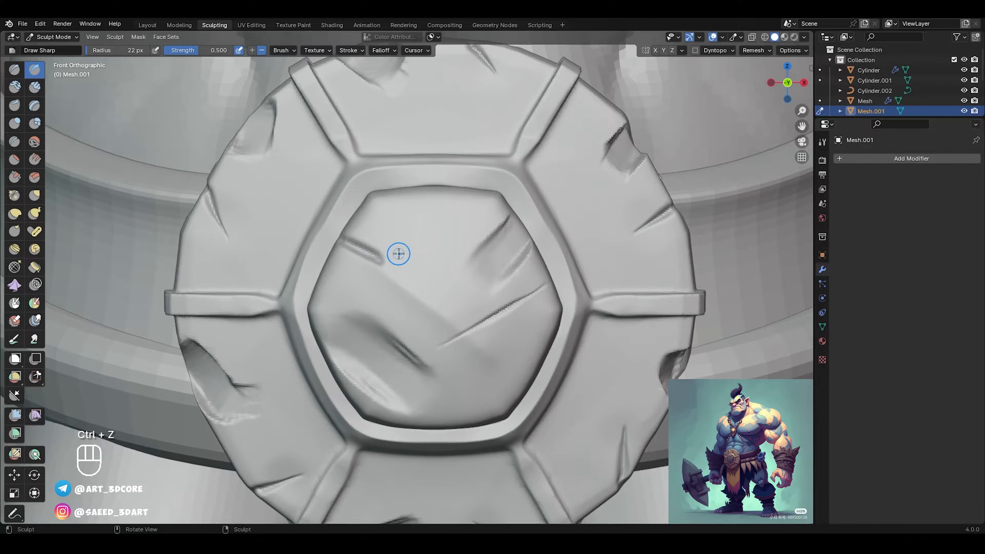
key(p)
key(f)
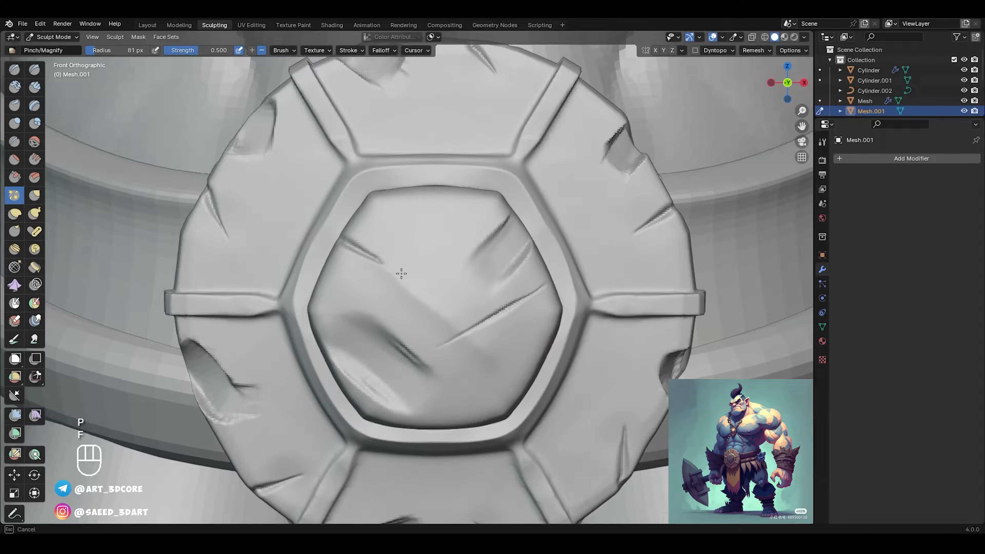
Step: Cut a crack into the plate's bottom bevel with 53 px Draw Sharp and tighten it with 78 px Pinch
ctrl+alt+drag(383, 267, 450, 302)
mouse_move(438, 345)
ctrl+alt+mouse_down()
mouse_move(436, 289)
mouse_move(453, 352)
mouse_move(452, 306)
ctrl+alt+mouse_up()
key(d)
key(f)
click(407, 286)
mouse_move(452, 306)
ctrl+alt+mouse_down()
mouse_move(450, 270)
mouse_move(459, 285)
ctrl+alt+mouse_up()
alt+shift+drag(459, 286, 417, 316)
ctrl+alt+drag(417, 316, 418, 295)
mouse_move(500, 291)
mouse_down()
mouse_move(402, 320)
mouse_move(483, 294)
mouse_up()
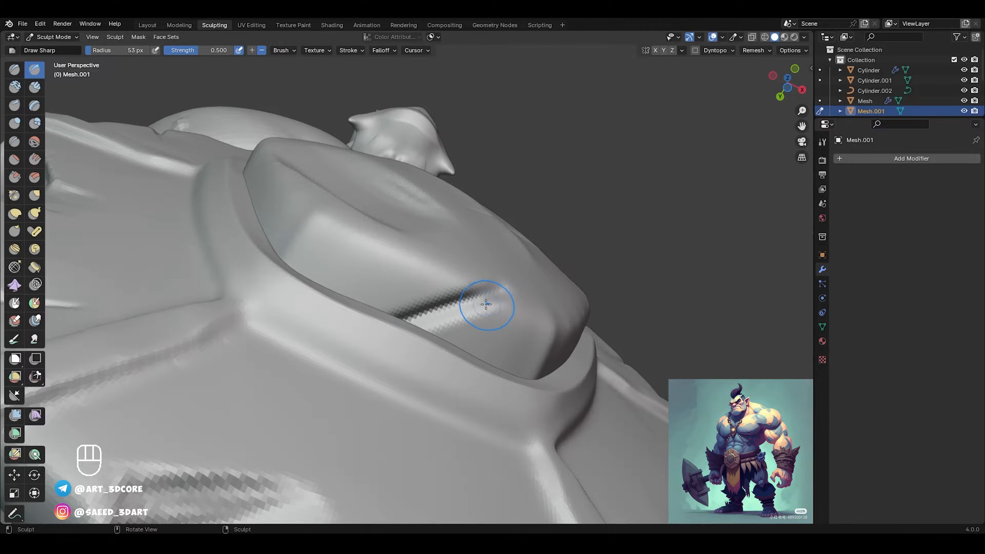
key(p)
key(f)
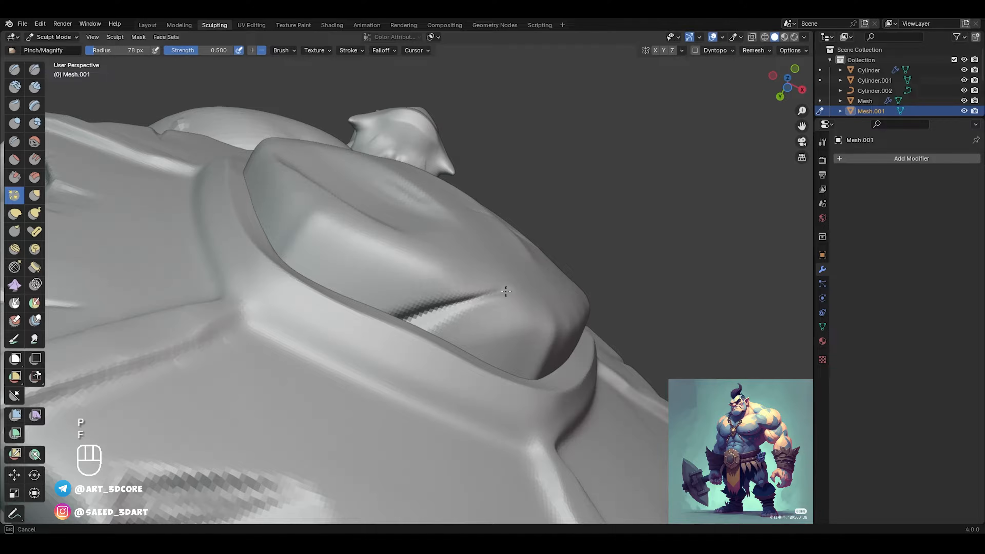
Step: Carve a small notch at the middle of the plate's top edge and tighten it with a 28 px Pinch brush
alt+drag(516, 280, 407, 403)
mouse_move(407, 404)
alt+mouse_down()
mouse_move(396, 365)
mouse_move(396, 462)
alt+mouse_up()
key(f)
click(426, 293)
ctrl+alt+drag(405, 291, 401, 220)
key(d)
key(f)
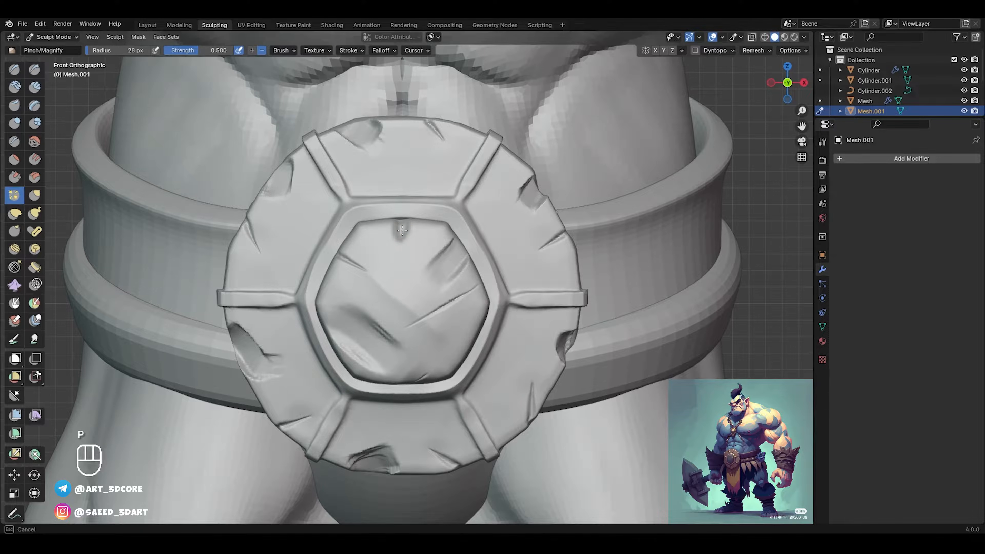
key(d)
Step: Leave sculpting of the plate, select the round belt disc around it and enter Sculpt Mode on the disc
mouse_move(402, 231)
alt+mouse_down()
mouse_move(389, 256)
mouse_move(397, 249)
alt+mouse_up()
mouse_move(397, 249)
alt+mouse_down()
mouse_move(403, 243)
mouse_move(393, 323)
mouse_move(291, 321)
mouse_move(396, 316)
alt+mouse_up()
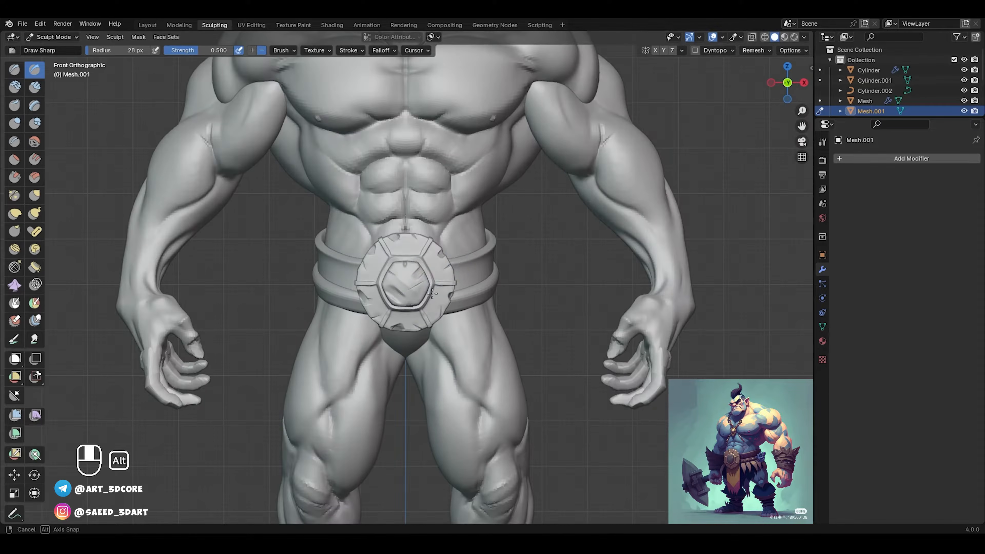
ctrl+alt+drag(403, 279, 403, 314)
alt+shift+drag(479, 248, 478, 303)
key(ctrl+Tab)
click(438, 320)
click(500, 351)
mouse_move(467, 341)
ctrl+alt+mouse_down()
mouse_move(457, 318)
mouse_move(463, 210)
ctrl+alt+mouse_up()
ctrl+alt+drag(455, 305, 465, 272)
click(467, 281)
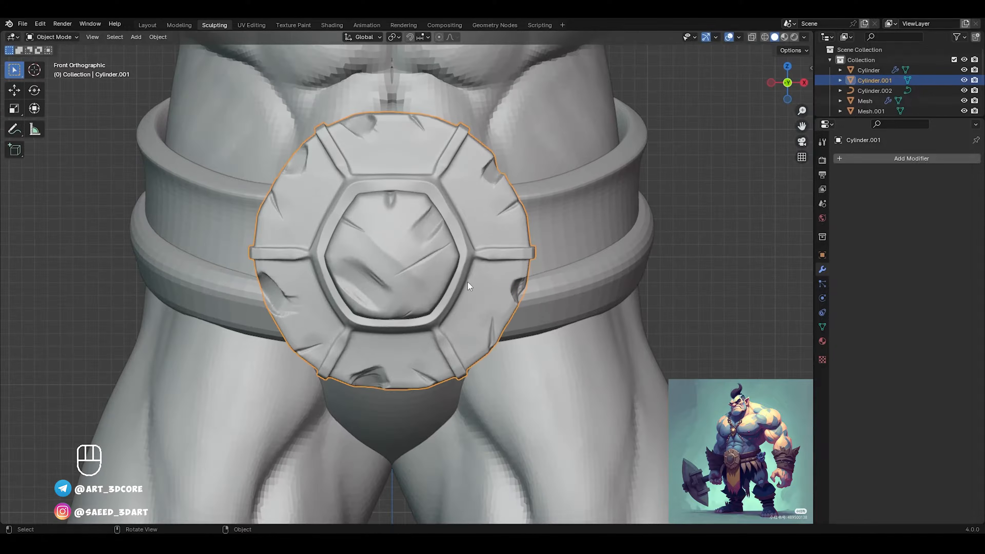
key(ctrl+Tab)
click(468, 308)
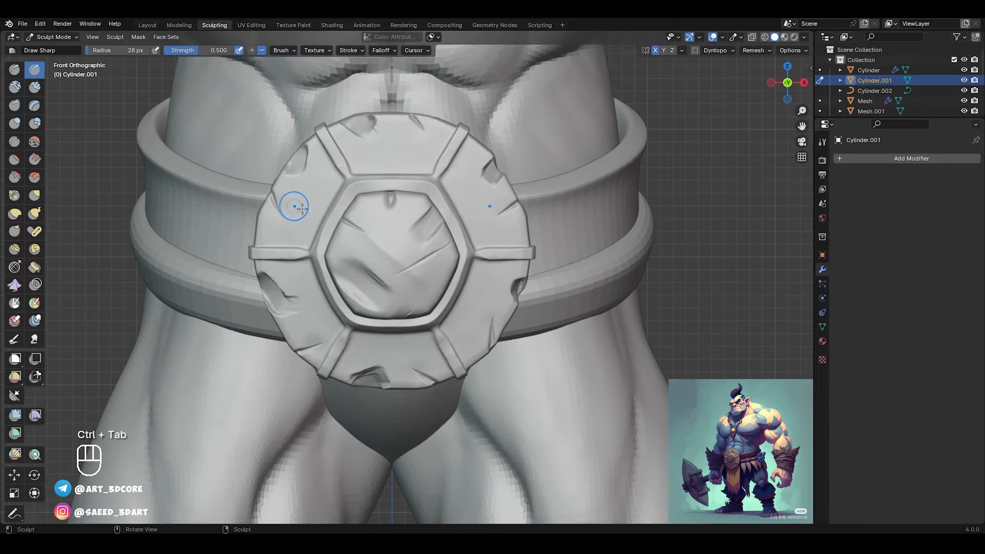
Step: Cut mirrored nicks across the upper slanted sides of the disc's hexagonal rim with 28 px Draw Sharp and pinch them
ctrl+alt+drag(526, 279, 472, 246)
key(d)
mouse_move(522, 193)
alt+shift+mouse_down()
mouse_move(482, 221)
mouse_move(497, 277)
alt+shift+mouse_up()
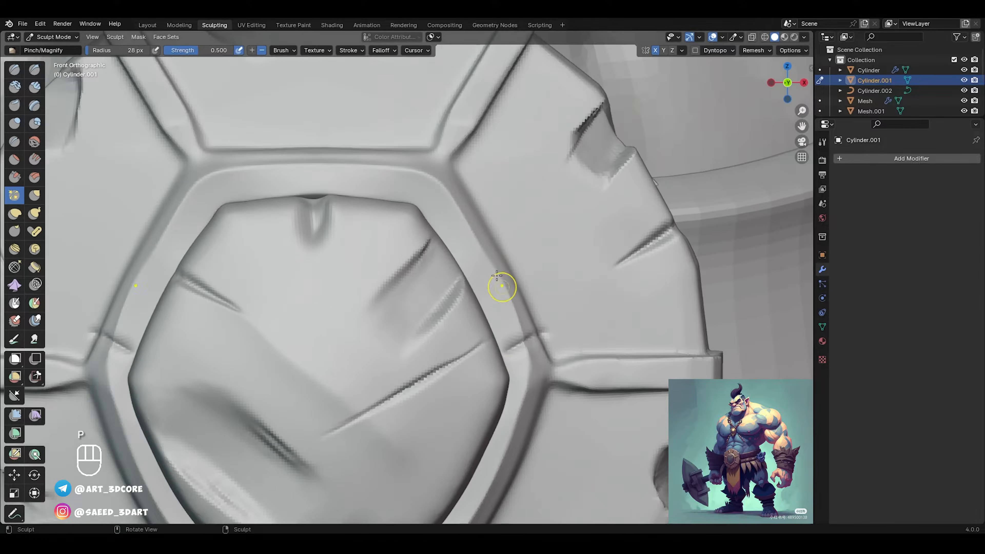
key(p)
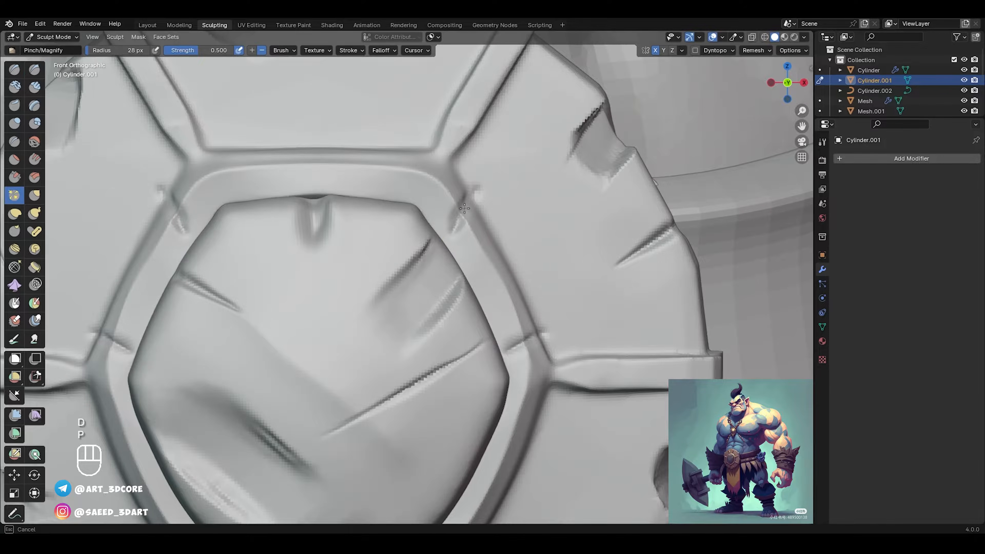
drag(448, 247, 454, 219)
Step: Cut two mirrored nicks across the top side of the hexagonal rim with 28 px Draw Sharp and pinch them
alt+shift+drag(408, 175, 453, 228)
key(d)
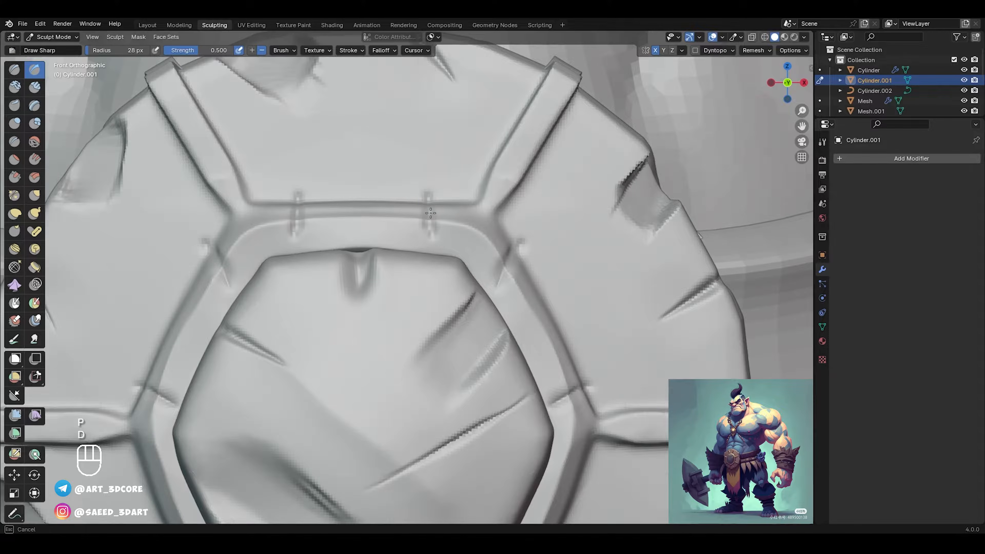
key(p)
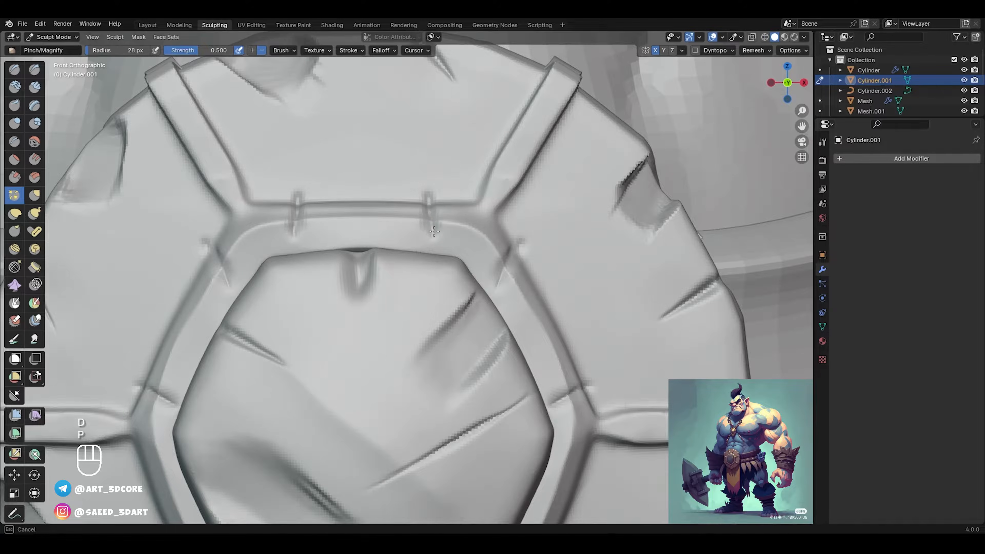
drag(427, 180, 441, 194)
Step: Cut two mirrored nicks across the bottom side of the hexagonal rim and tighten them with the 28 px Pinch brush
mouse_move(441, 194)
ctrl+middle_down()
mouse_move(438, 330)
mouse_move(436, 269)
ctrl+middle_up()
mouse_move(434, 481)
shift+middle_down()
mouse_move(451, 323)
mouse_move(414, 261)
mouse_move(345, 288)
shift+middle_up()
key(d)
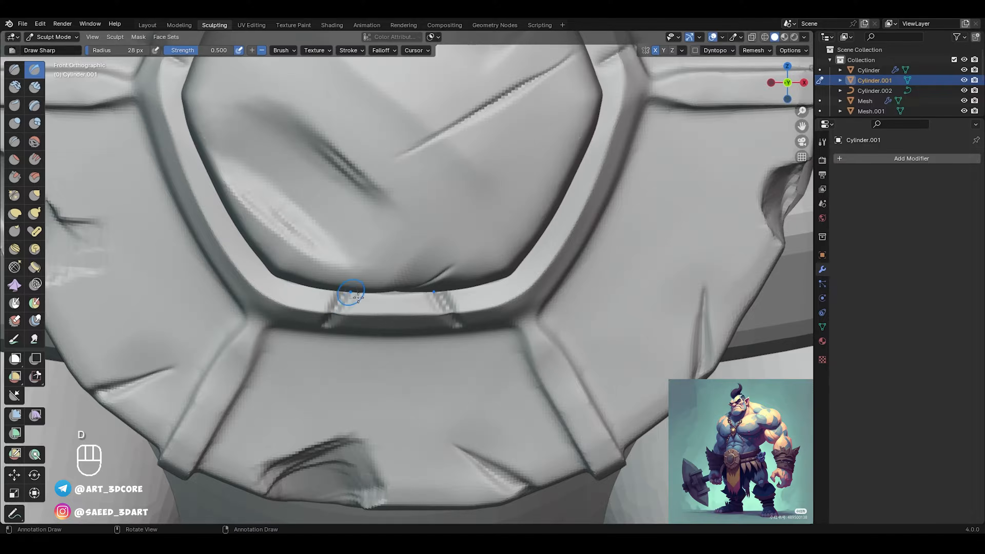
key(p)
drag(349, 298, 343, 300)
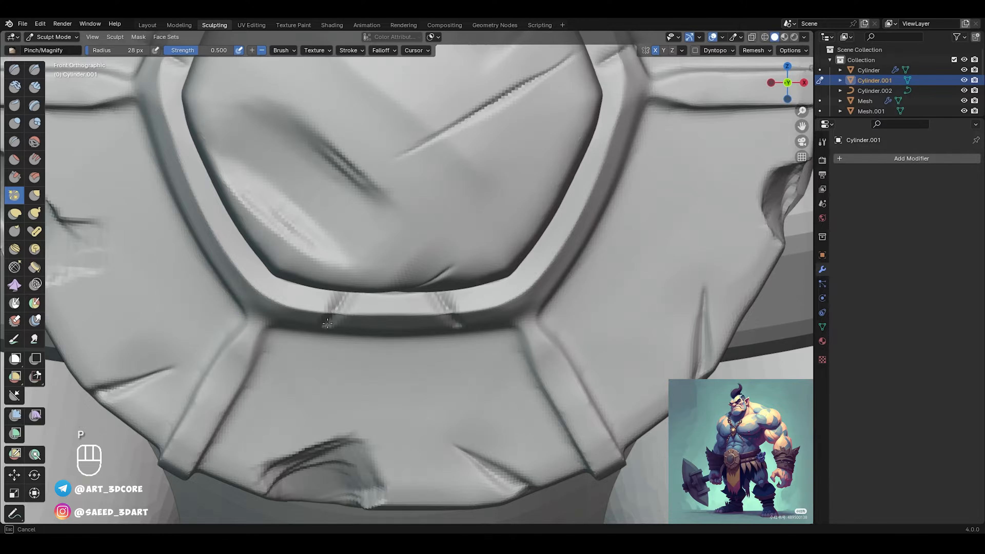
Step: Cut a nick into the rear edge of the belt disc's side with 28 px Draw Sharp and tighten it with Pinch
ctrl+middle_drag(452, 205, 450, 341)
mouse_move(450, 272)
middle_down()
mouse_move(531, 268)
mouse_move(448, 262)
mouse_move(355, 293)
mouse_move(310, 291)
middle_up()
ctrl+middle_drag(310, 291, 329, 218)
shift+middle_drag(492, 229, 434, 291)
key(d)
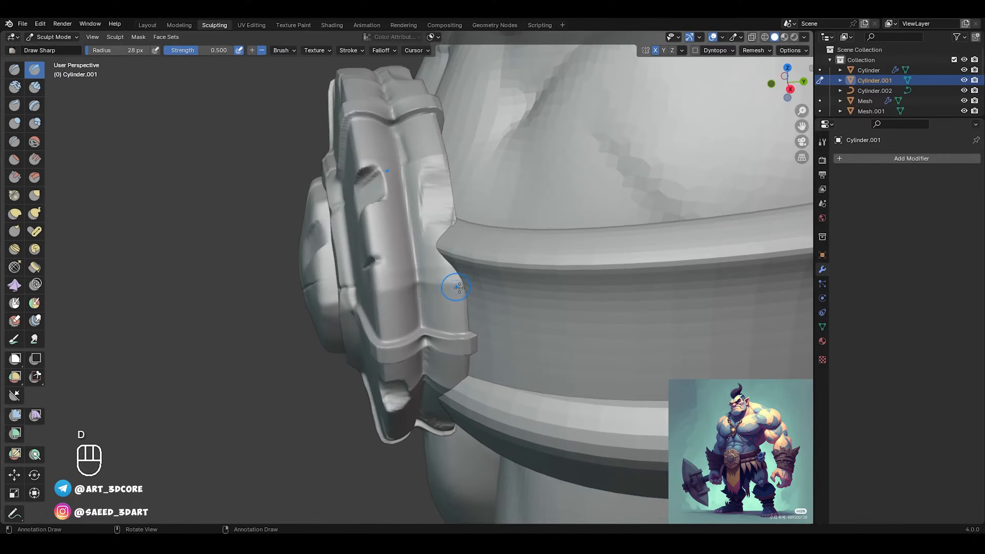
key(p)
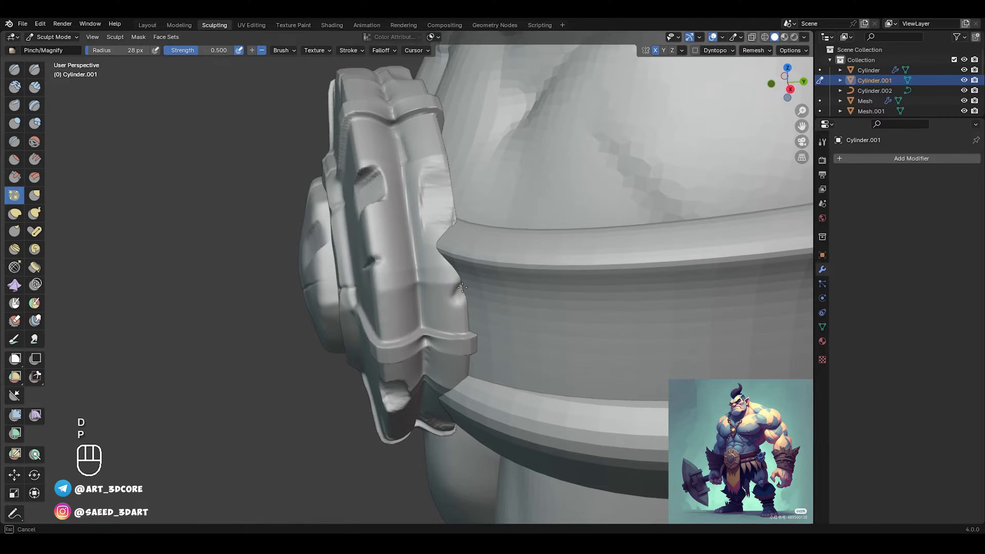
ctrl+alt+drag(493, 192, 485, 271)
alt+drag(372, 279, 410, 274)
mouse_move(410, 274)
ctrl+alt+mouse_down()
mouse_move(424, 256)
mouse_move(490, 280)
mouse_move(451, 340)
ctrl+alt+mouse_up()
Step: Leave Sculpt Mode, deselect the belt disc and add a mesh plane to the scene
key(ctrl+Tab)
key(alt+a)
alt+shift+drag(485, 379, 351, 269)
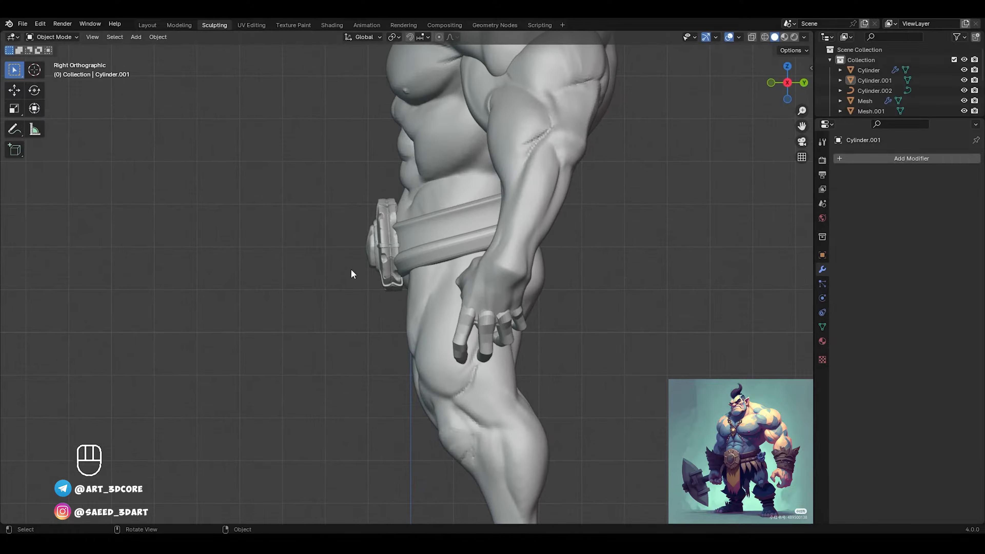
key(shift+a)
mouse_move(343, 260)
click(379, 260)
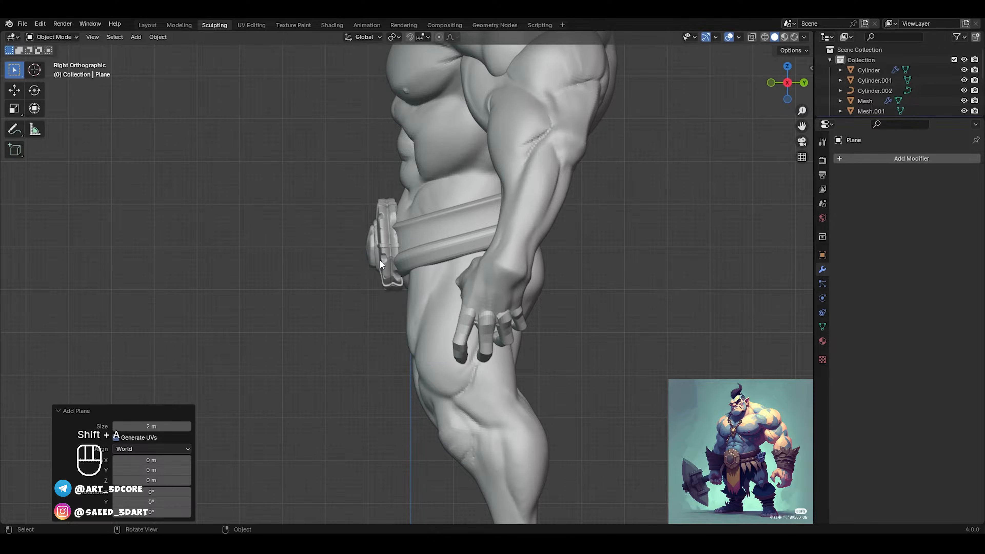
Step: Reduce the plane to a single edge in Edit Mode and move it about 9.81 m down, below the belt disc
key(Tab)
scroll(412, 213, down, 5)
key(alt+z)
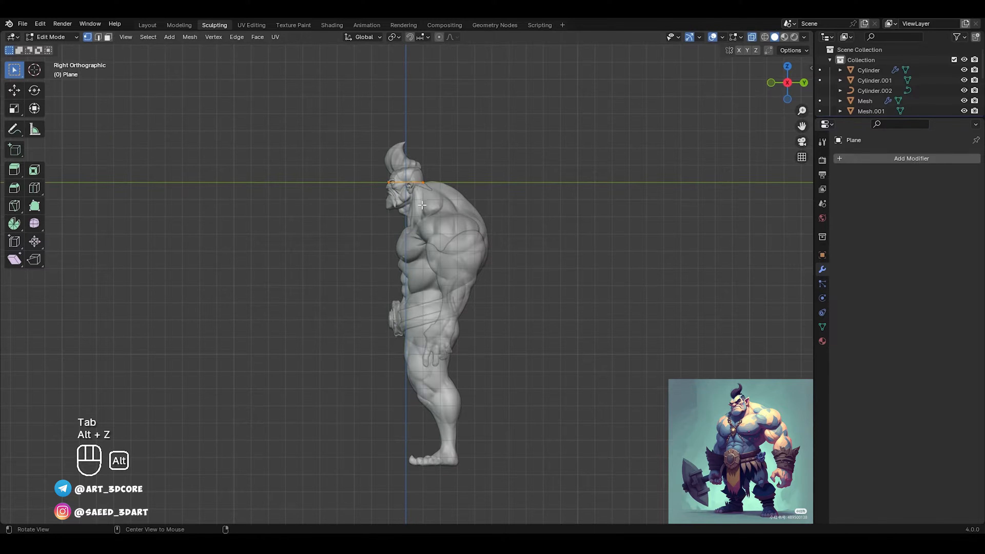
scroll(443, 131, up, 2)
key(1)
key(x)
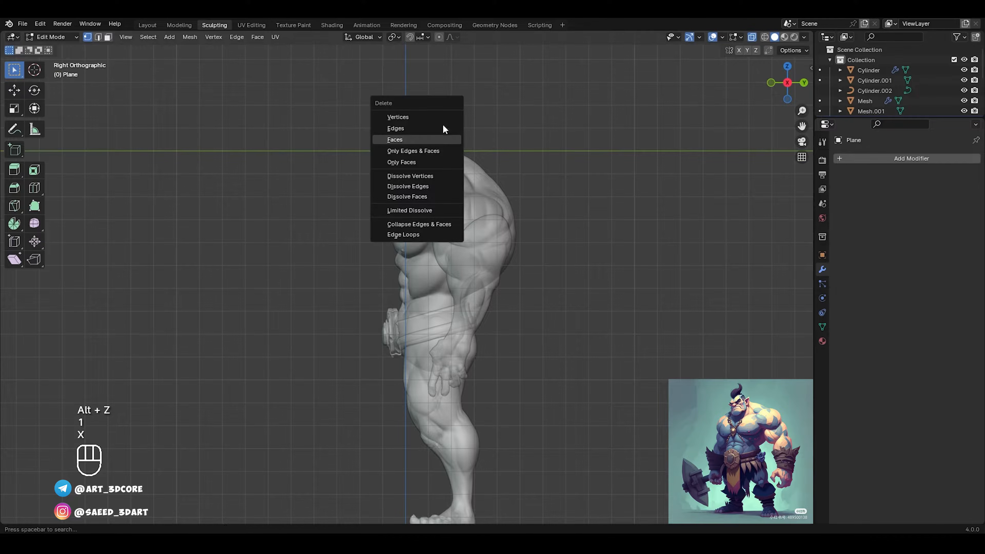
click(417, 131)
key(g)
click(334, 380)
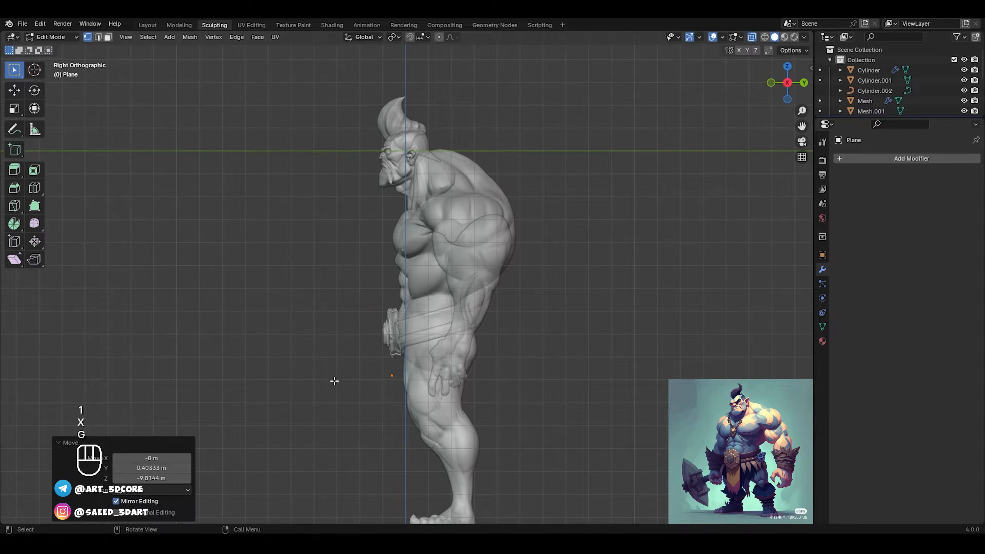
Step: Scale the edge narrower than the belt disc and place it behind the disc's lower part, shifting it about 0.18 m along Y
alt+middle_drag(335, 380, 484, 192)
scroll(468, 371, up, 8)
scroll(454, 297, down, 3)
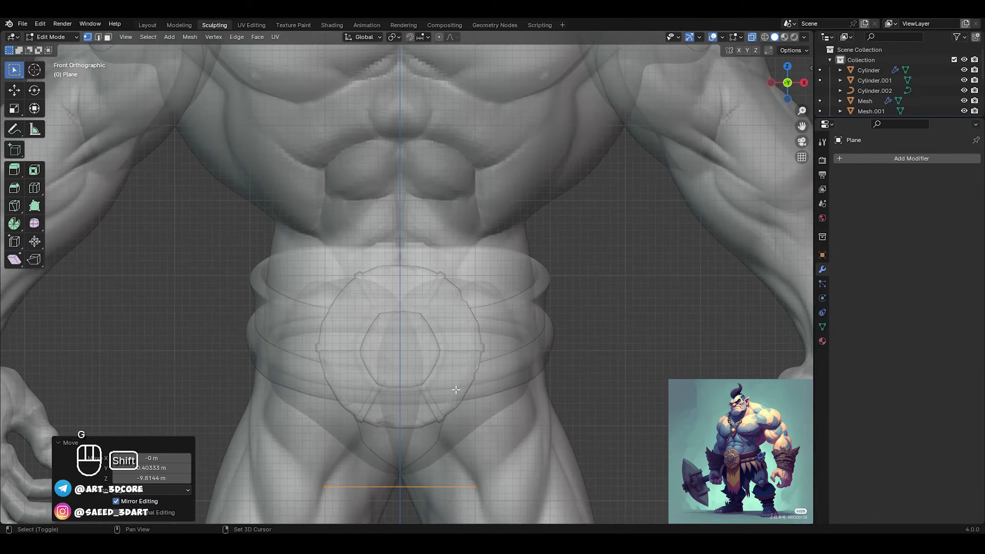
shift+middle_drag(455, 392, 397, 280)
key(s)
click(495, 254)
key(g)
click(455, 201)
key(g)
middle_click(377, 229)
click(373, 231)
Step: Extrude the edge about 3.16 m straight down to form a hanging cloth panel between the legs
key(e)
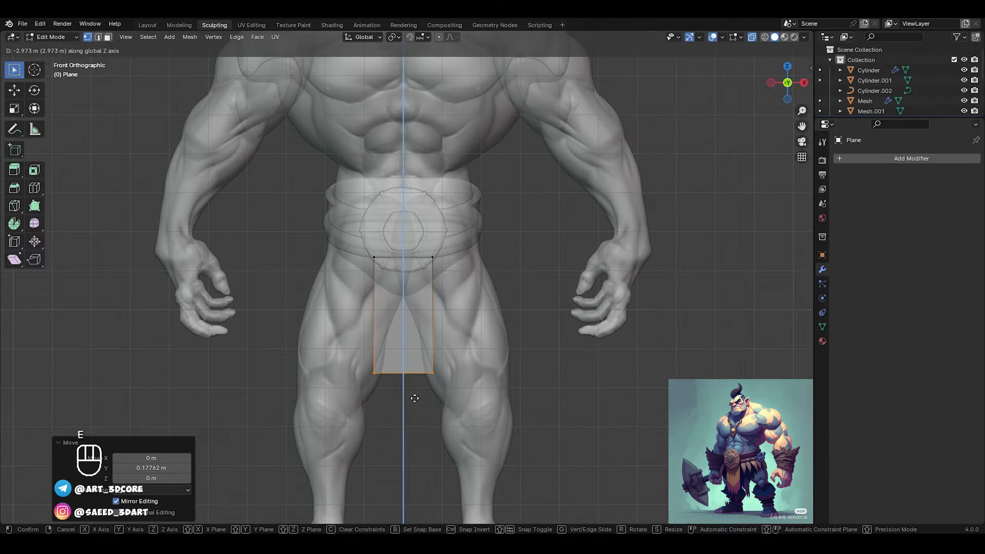
click(414, 406)
shift+middle_drag(414, 405, 412, 371)
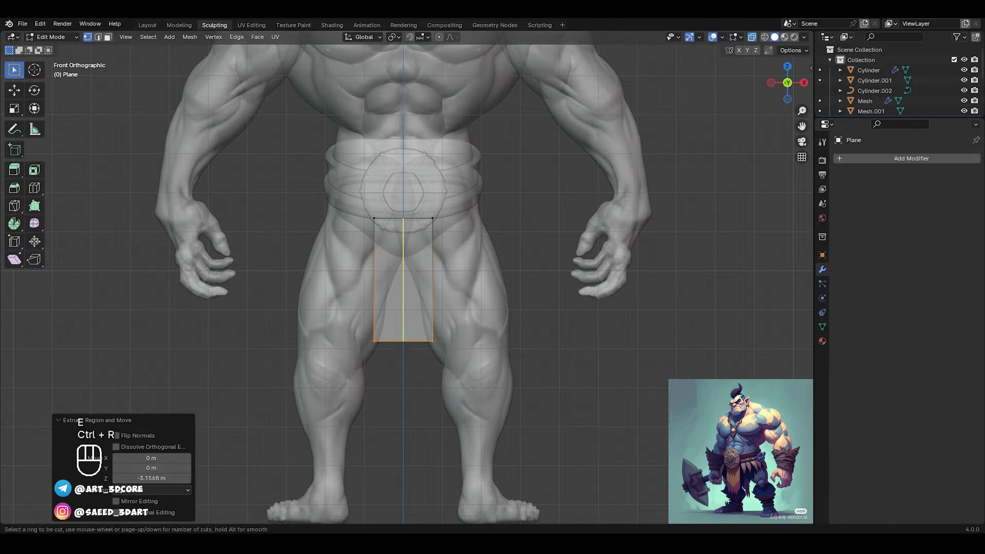
Step: Add a centred vertical loop cut to the panel and pull its bottom middle vertex about 1.03 m down into a point
click(403, 347)
right_click(404, 347)
click(404, 347)
key(g)
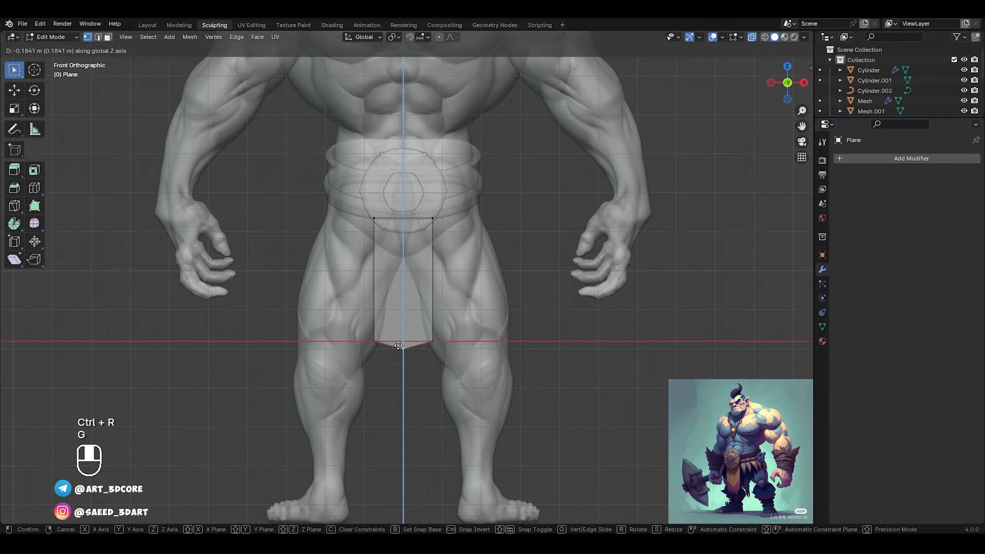
key(z)
click(429, 351)
alt+middle_drag(428, 351, 405, 343)
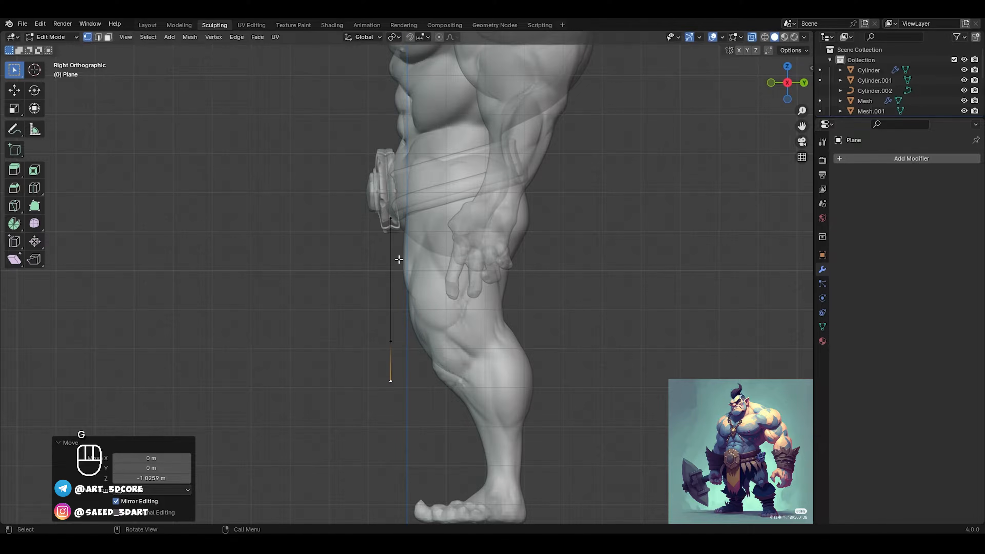
Step: Raise the whole panel about 0.25 m, tilt its lower end slightly toward the legs and move it about 0.09 m along Y
key(a)
key(g)
key(z)
click(456, 223)
key(alt+z)
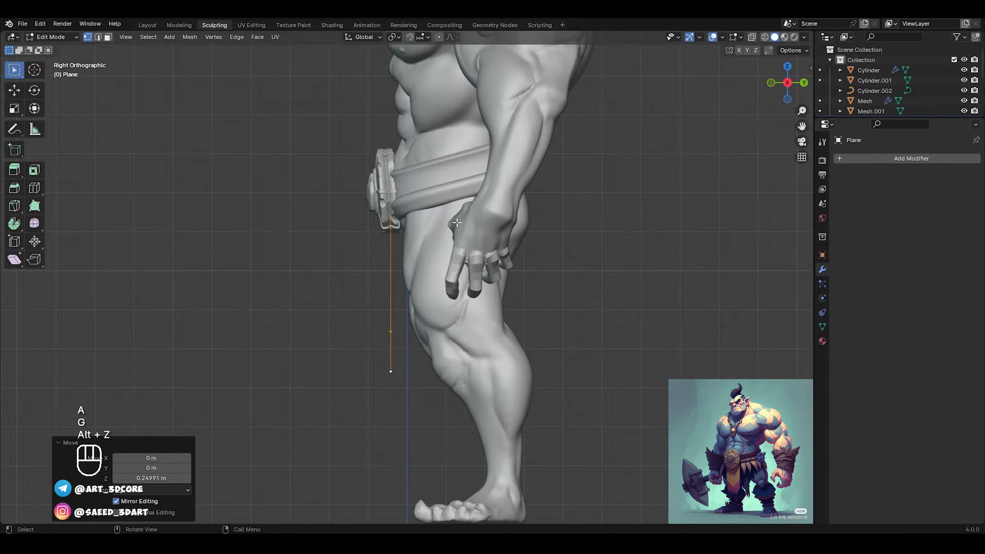
key(r)
click(452, 218)
key(g)
key(y)
click(456, 218)
alt+middle_drag(455, 218, 477, 220)
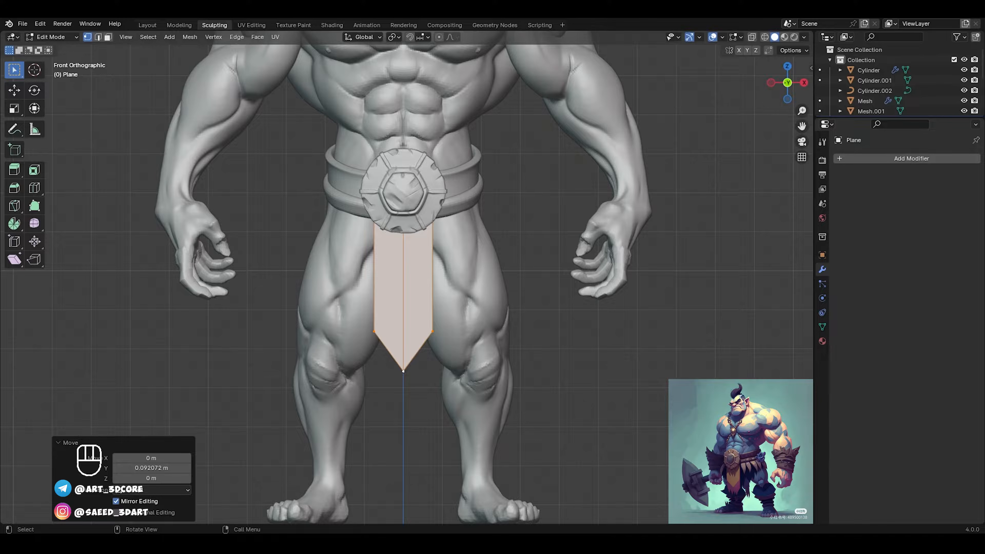
Step: Widen the panel along X and adjust its depth behind the belt disc
key(s)
key(x)
click(455, 215)
middle_drag(455, 216, 430, 287)
key(g)
middle_click(491, 206)
click(492, 201)
Step: Lengthen the panel by moving its bottom corner and tip vertices about 0.57 m down
scroll(430, 288, up, 2)
drag(406, 357, 326, 418)
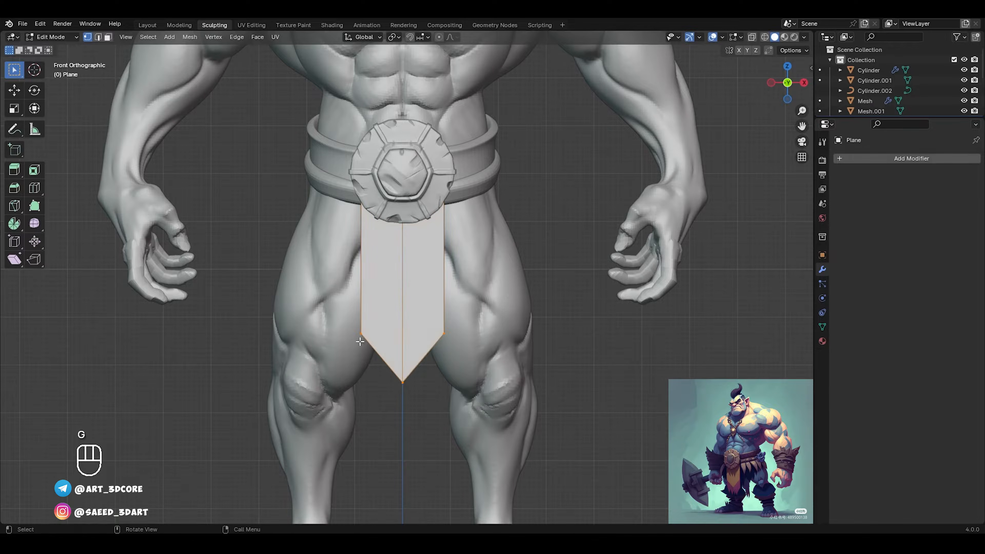
key(g)
click(408, 306)
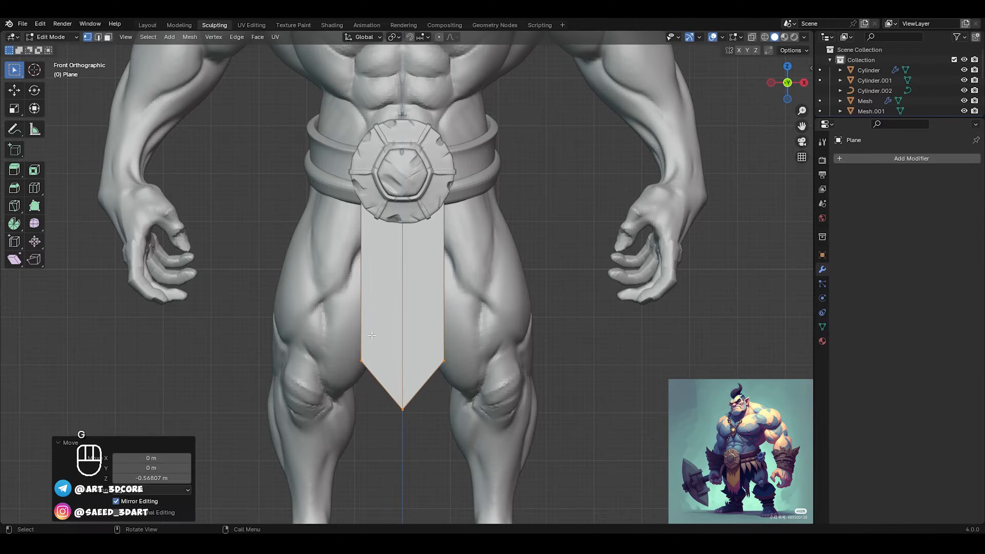
scroll(408, 307, down, 2)
mouse_move(408, 307)
ctrl+middle_down()
mouse_move(409, 315)
mouse_move(417, 298)
ctrl+middle_up()
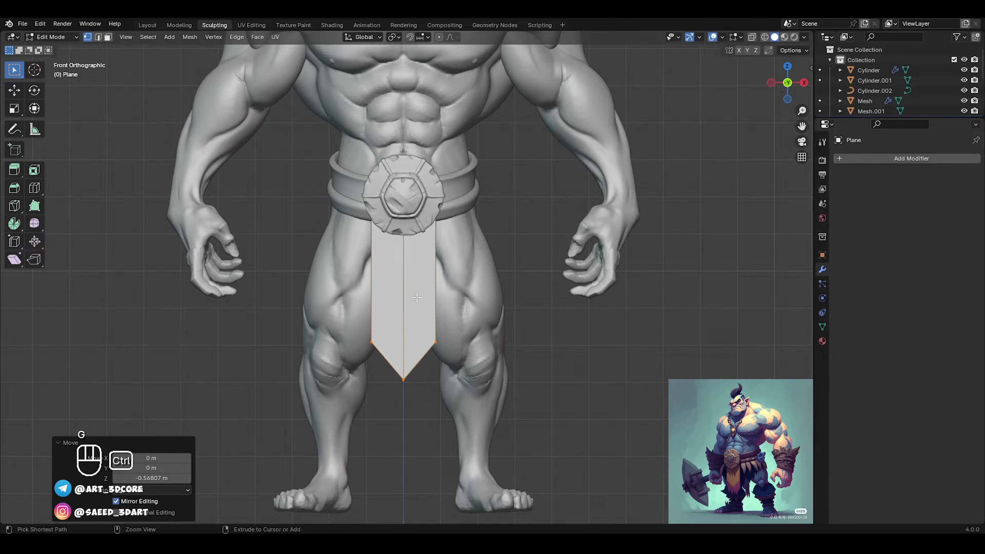
Step: Add a Solidify modifier to the panel in Object Mode with a thickness of 0.15 m and an offset of about -0.28
alt+middle_drag(463, 339, 443, 258)
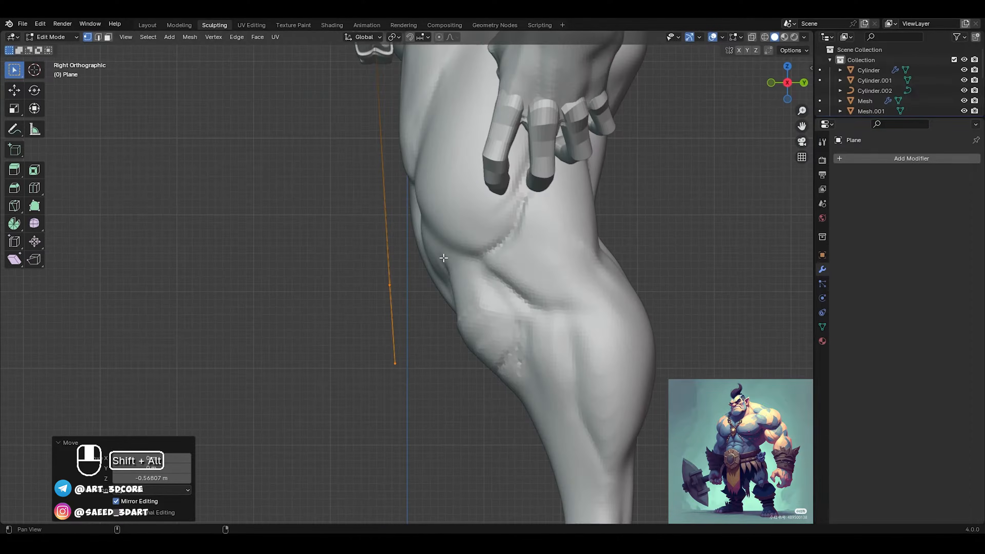
key(ctrl+Tab)
shift+middle_drag(434, 193, 431, 279)
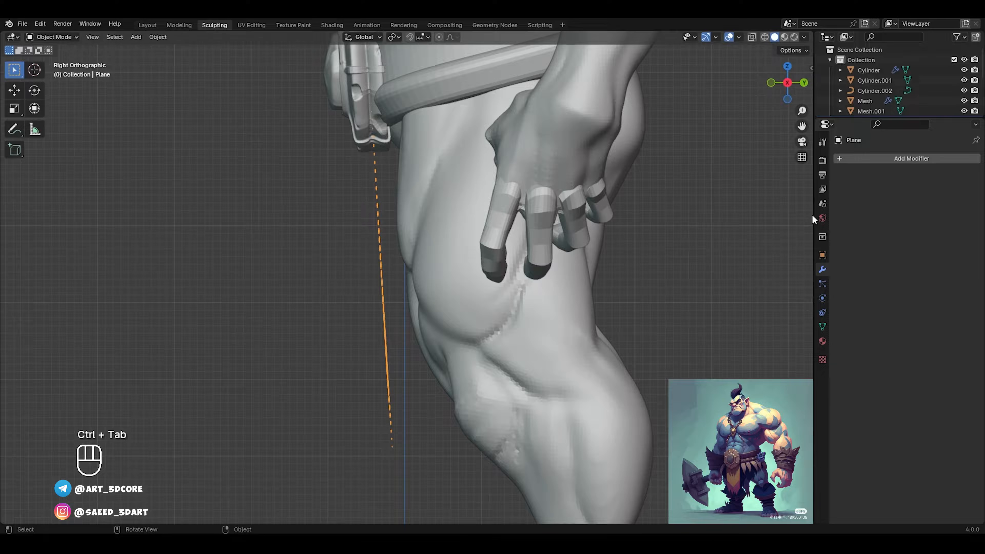
click(885, 158)
mouse_move(884, 157)
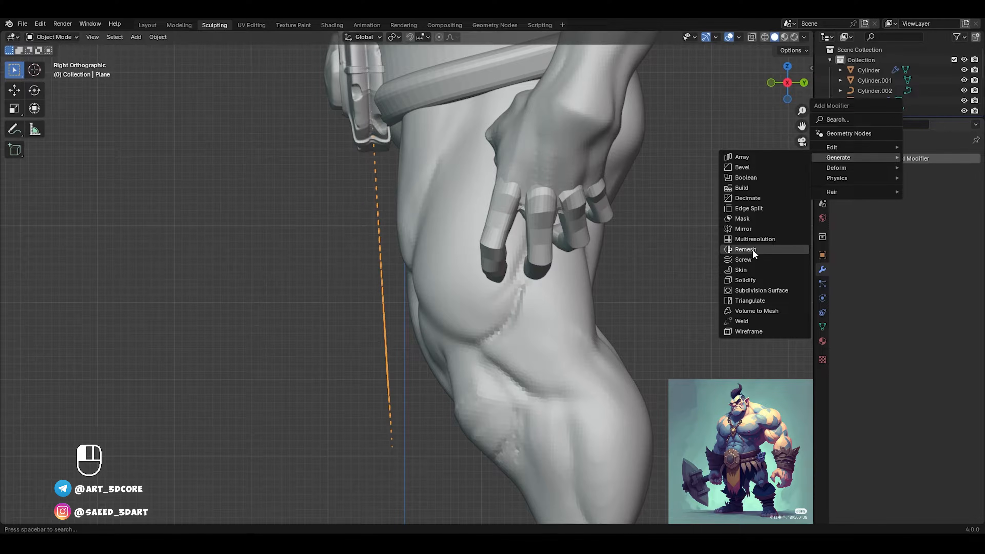
click(748, 280)
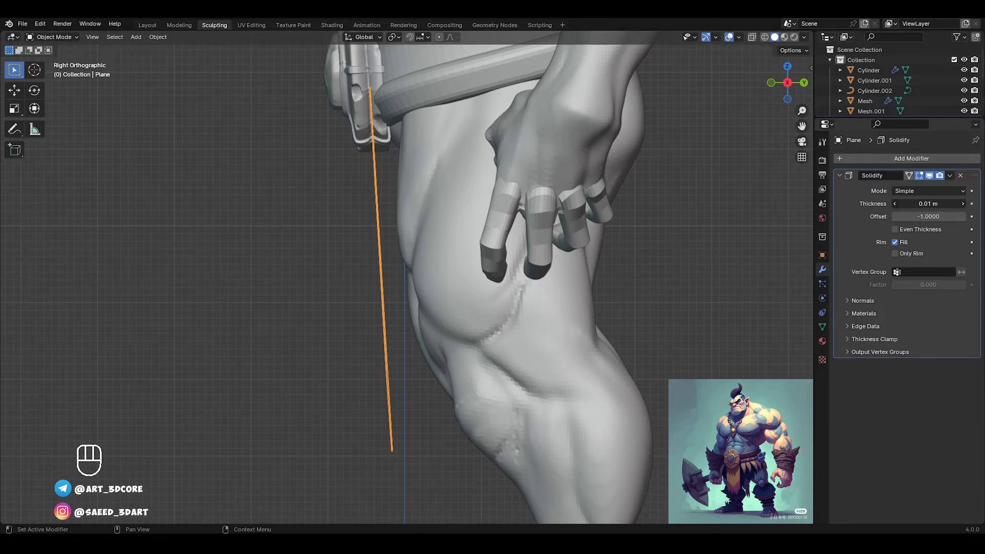
drag(920, 204, 948, 216)
alt+middle_drag(576, 271, 658, 265)
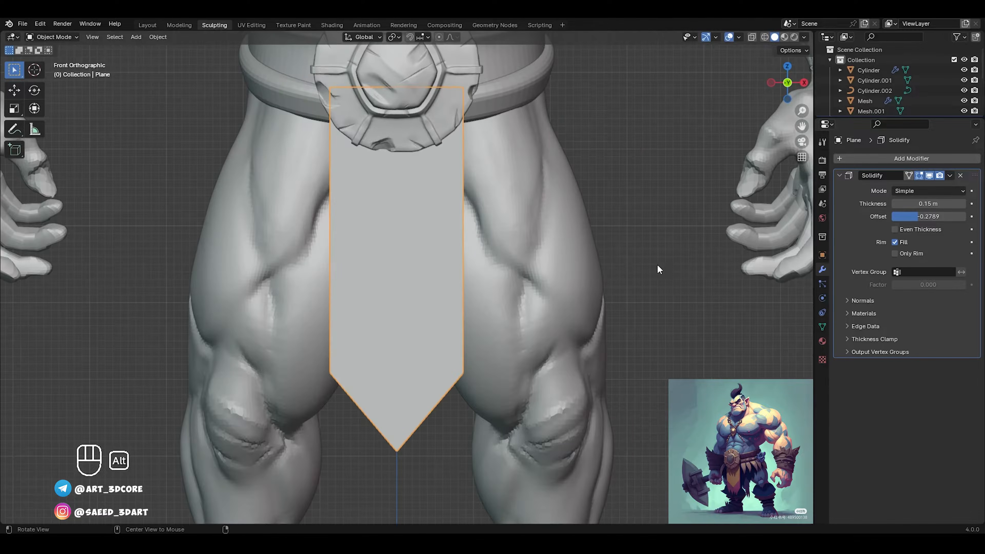
Step: Add a Subdivision Surface modifier to the panel with 3 viewport levels
click(884, 159)
mouse_move(885, 160)
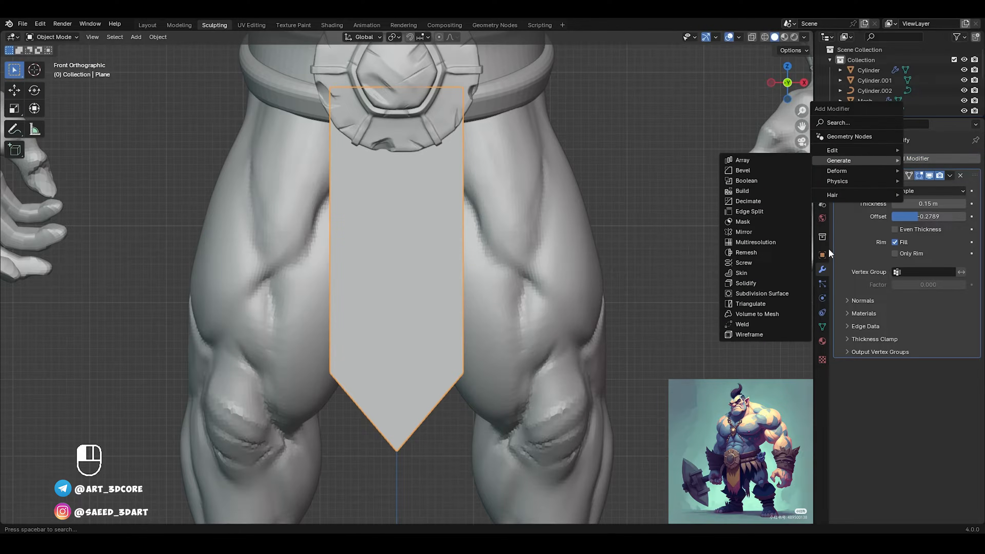
click(789, 291)
click(962, 393)
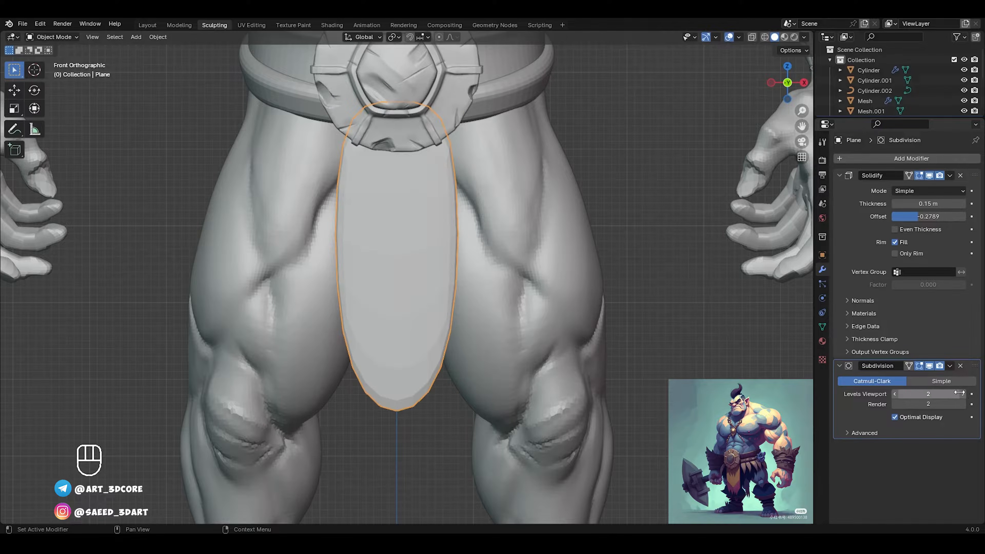
click(963, 394)
Step: Set the Solidify inner and outer creases to 0.503 and the rim crease to 0.531, with 4 viewport subdivision levels
click(865, 326)
drag(912, 345, 918, 363)
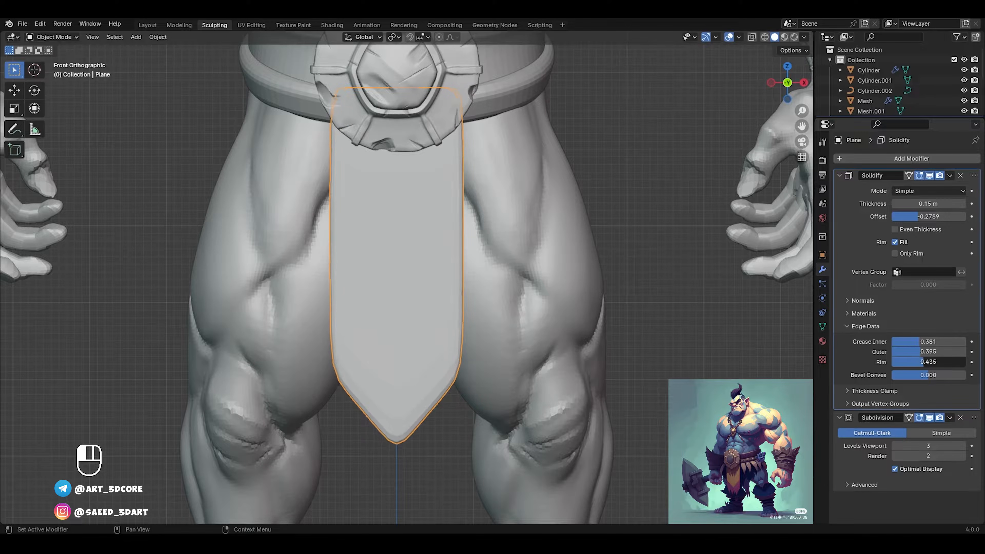
alt+middle_drag(572, 222, 803, 364)
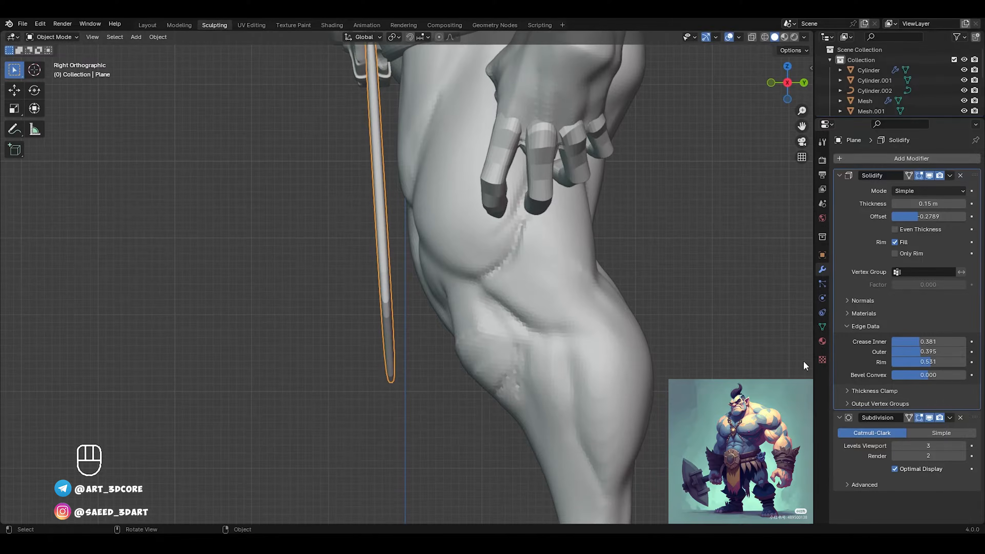
drag(919, 342, 927, 351)
alt+middle_drag(446, 240, 527, 240)
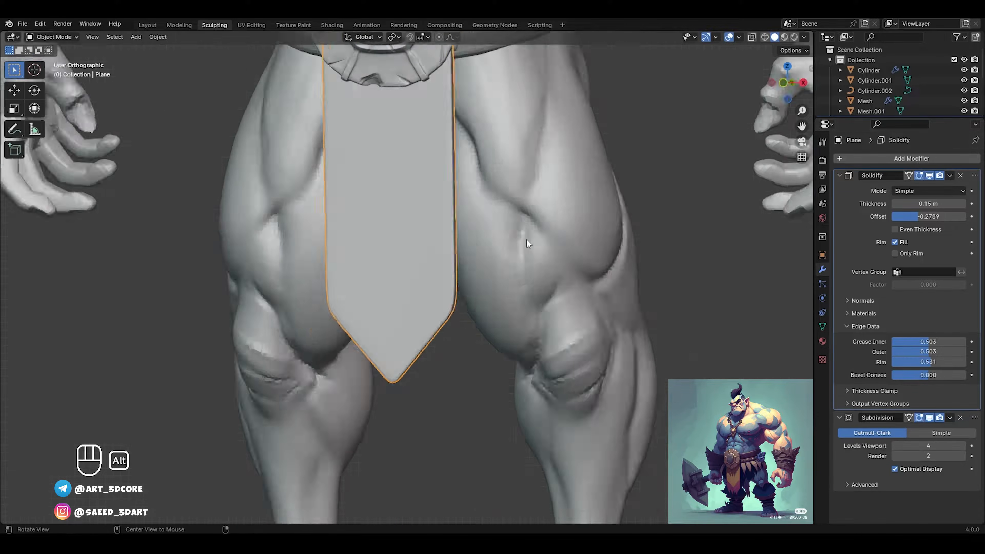
click(697, 301)
shift+middle_drag(432, 232, 455, 302)
ctrl+middle_drag(446, 217, 443, 345)
scroll(446, 330, down, 3)
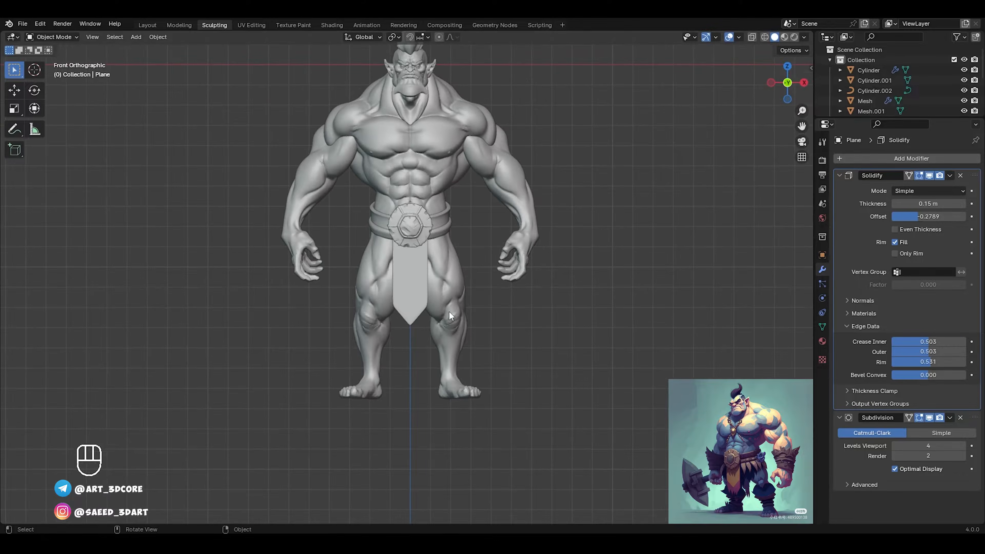
Step: Add a horizontal loop cut across the panel's middle and move it about 0.15 m along Y toward the legs
middle_drag(448, 311, 427, 232)
click(406, 287)
key(Tab)
key(ctrl+r)
click(406, 286)
right_click(405, 286)
key(g)
middle_click(433, 200)
click(437, 199)
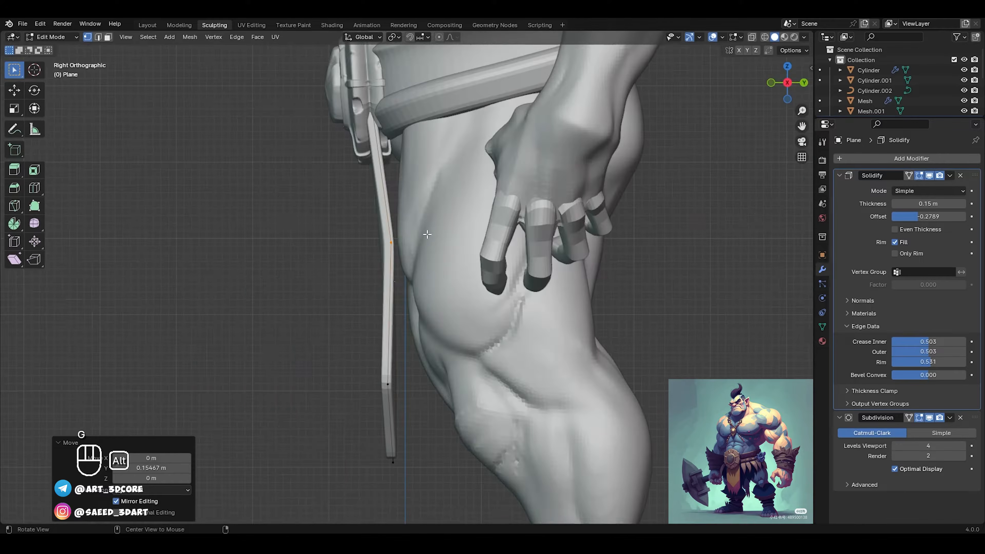
Step: Move the vertex row just above the panel's pointed tip along Y toward the legs and return to Object Mode
key(alt+z)
drag(459, 345, 341, 414)
key(g)
middle_drag(391, 349, 449, 343)
click(398, 348)
key(alt+z)
scroll(476, 333, down, 5)
key(ctrl+Tab)
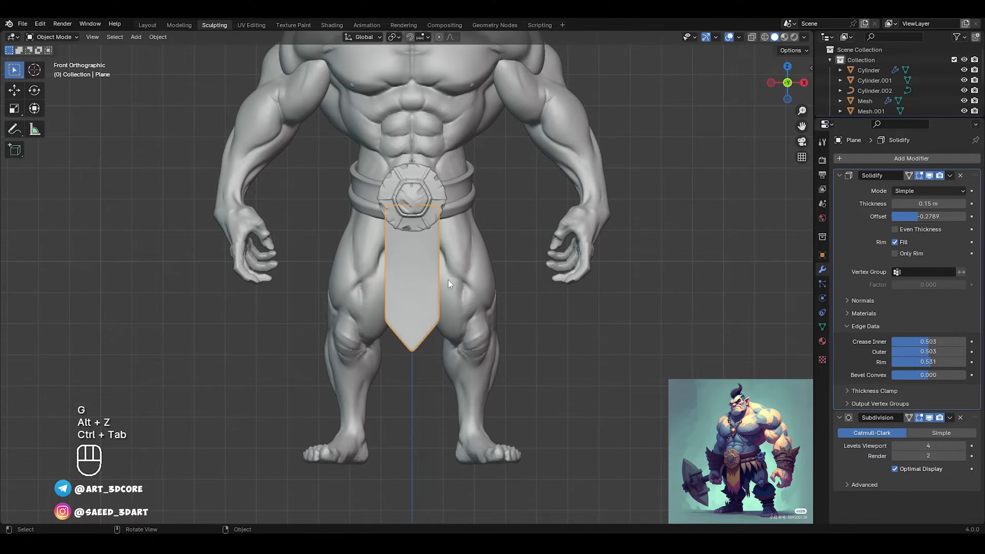
Step: Nudge the panel's top edge slightly along Y toward the belt in Edit Mode
middle_drag(447, 281, 460, 244)
shift+middle_drag(461, 245, 455, 307)
ctrl+middle_drag(455, 306, 447, 202)
key(Tab)
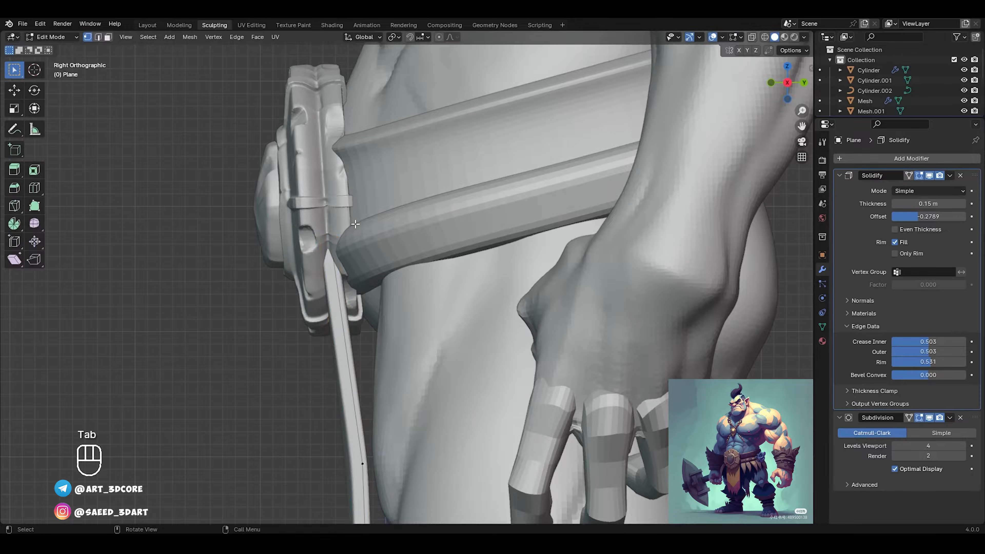
key(alt+z)
key(g)
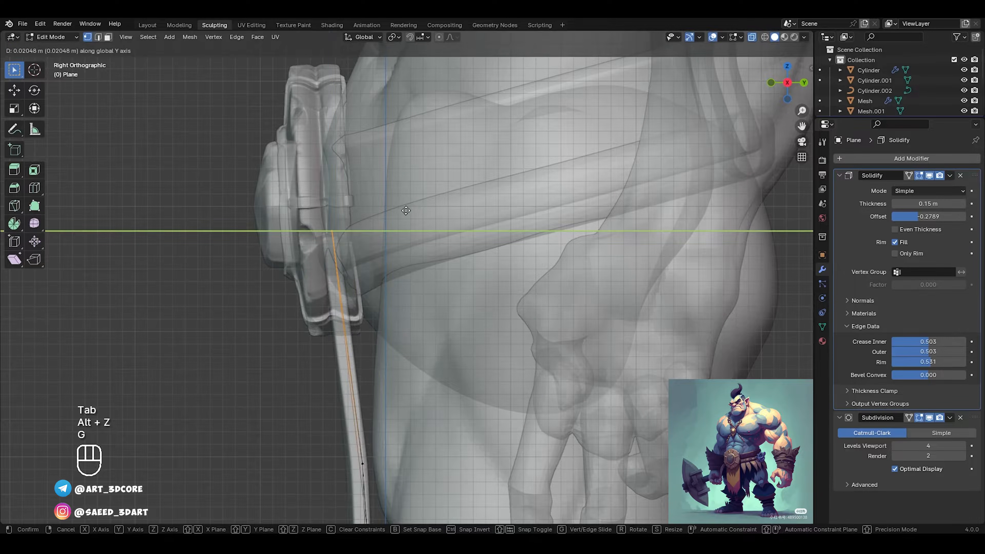
click(408, 209)
Step: Move the panel's middle vertex row about 0.05 m forward along Y, away from the legs, to soften the bend
shift+middle_drag(429, 417, 424, 340)
key(g)
right_click(424, 340)
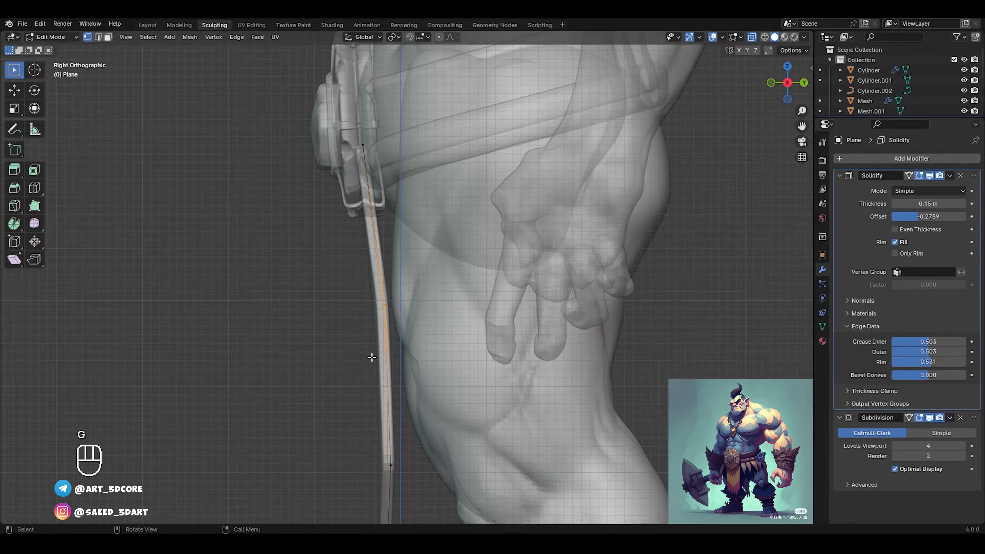
alt+middle_drag(372, 357, 417, 366)
alt+middle_drag(477, 355, 451, 350)
key(g)
middle_click(448, 350)
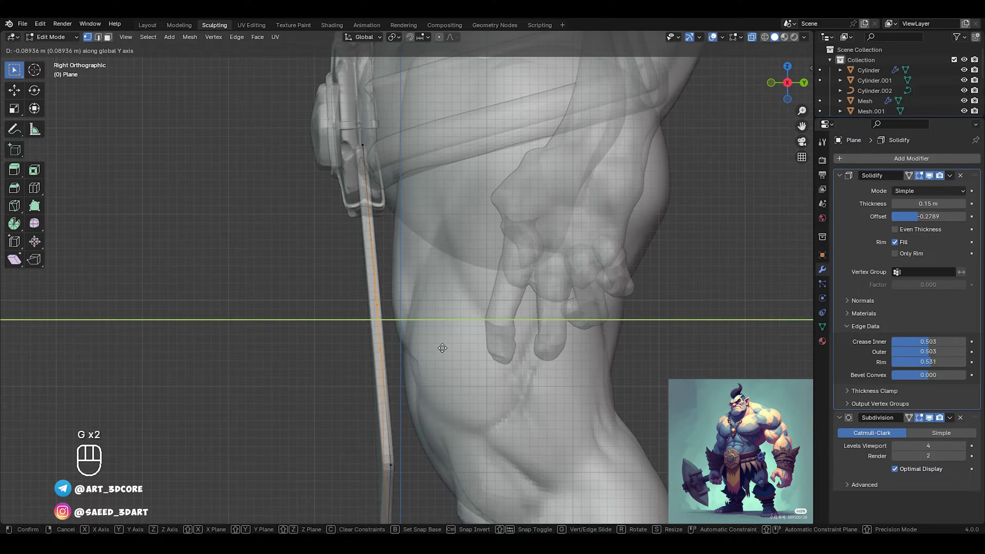
click(444, 347)
key(alt+z)
scroll(409, 363, down, 3)
scroll(382, 342, up, 3)
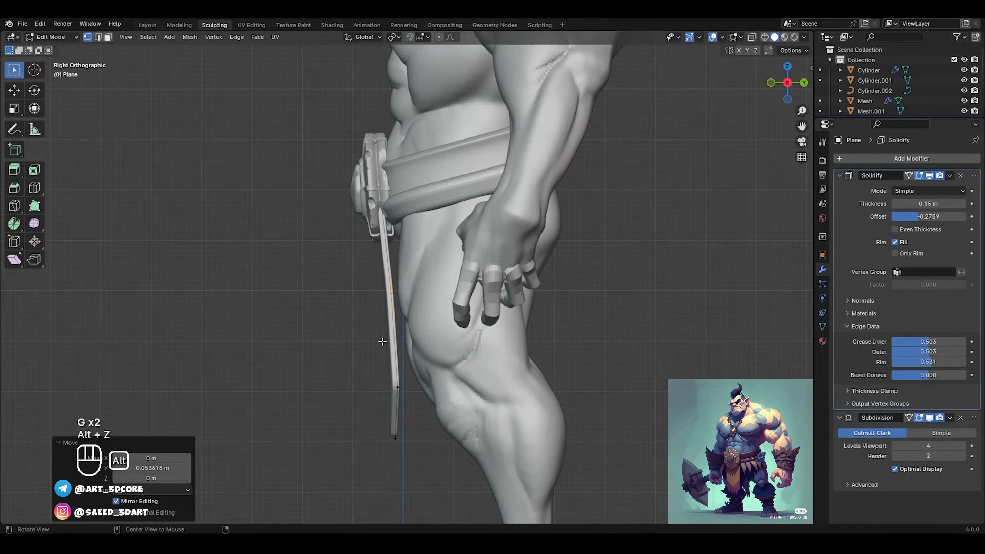
Step: Return to Object Mode and check the hanging panel from the front against the full figure
alt+middle_drag(382, 342, 466, 364)
key(ctrl+Tab)
click(552, 326)
ctrl+middle_drag(568, 351, 438, 299)
shift+middle_drag(434, 256, 424, 308)
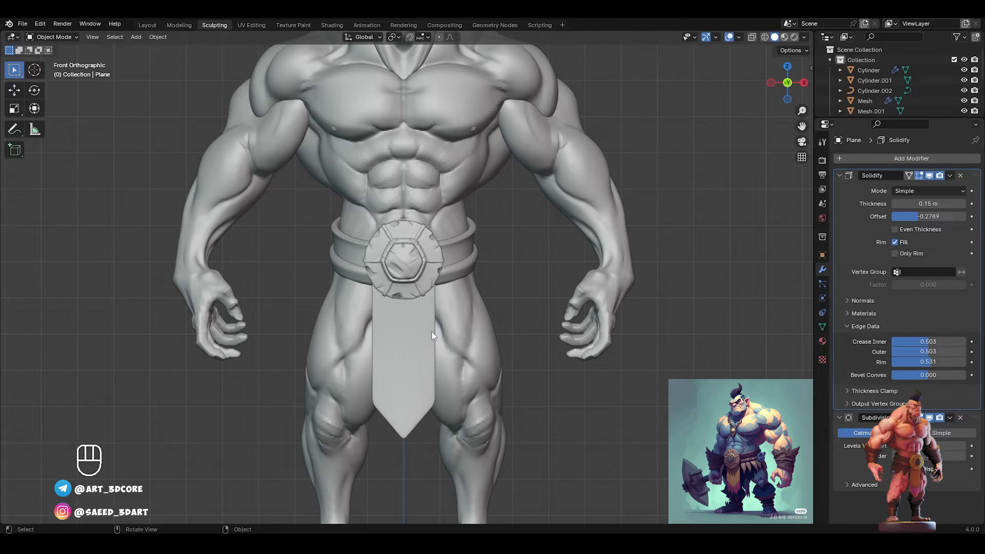
scroll(427, 310, up, 4)
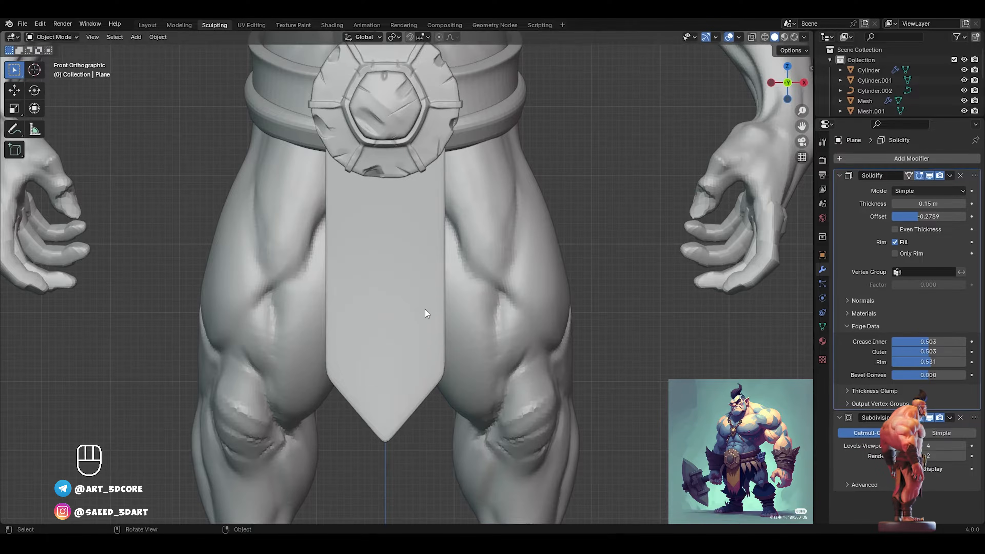
shift+middle_drag(417, 270, 403, 334)
ctrl+middle_drag(492, 185, 446, 229)
scroll(430, 311, down, 8)
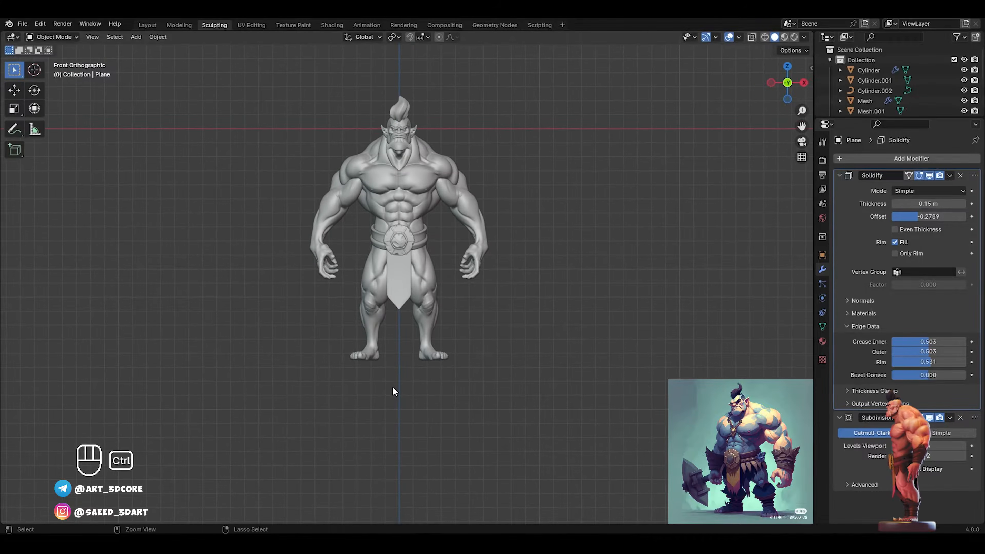
Step: Move the whole hanging panel about 0.23 m along Y toward the legs in Edit Mode
middle_drag(424, 279, 455, 196)
click(440, 194)
key(Tab)
key(a)
key(g)
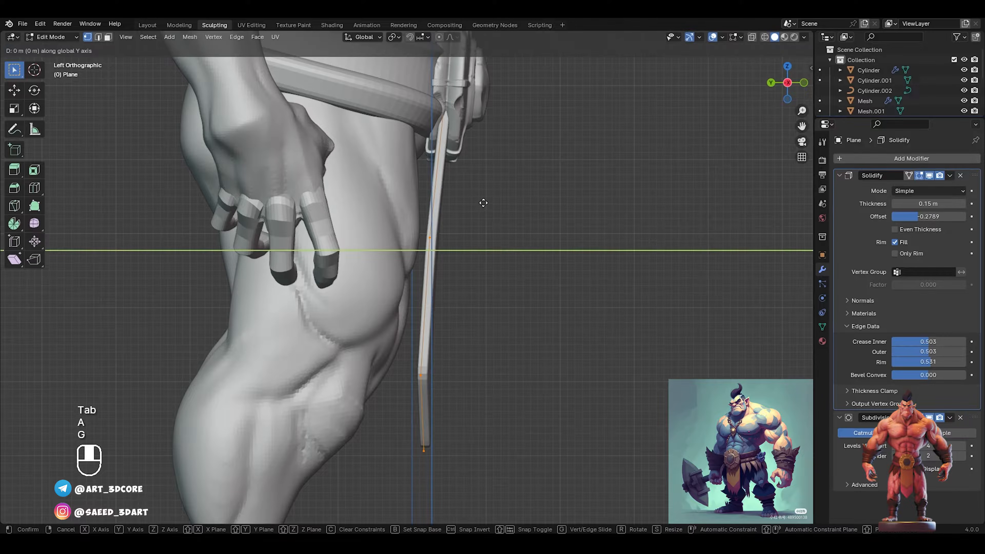
right_click(469, 193)
key(g)
middle_click(469, 192)
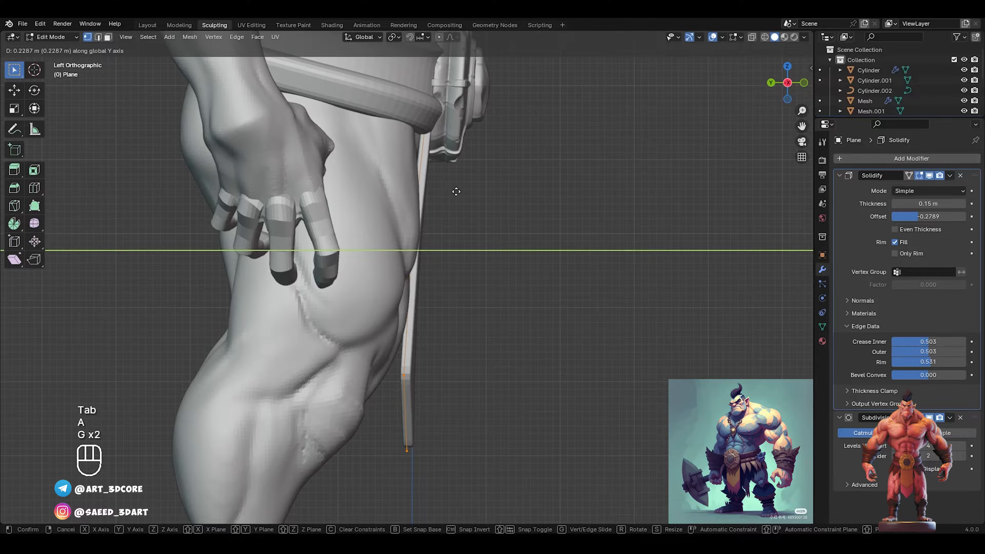
click(456, 191)
Step: Move the whole hanging panel about 0.06 m forward along Y, away from the legs
middle_drag(456, 191, 422, 242)
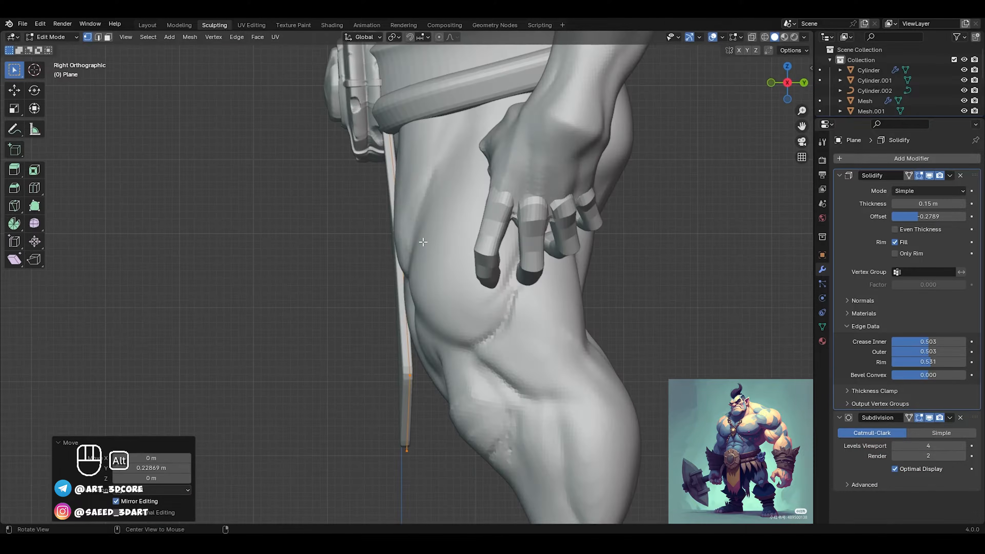
key(g)
middle_click(421, 241)
click(420, 242)
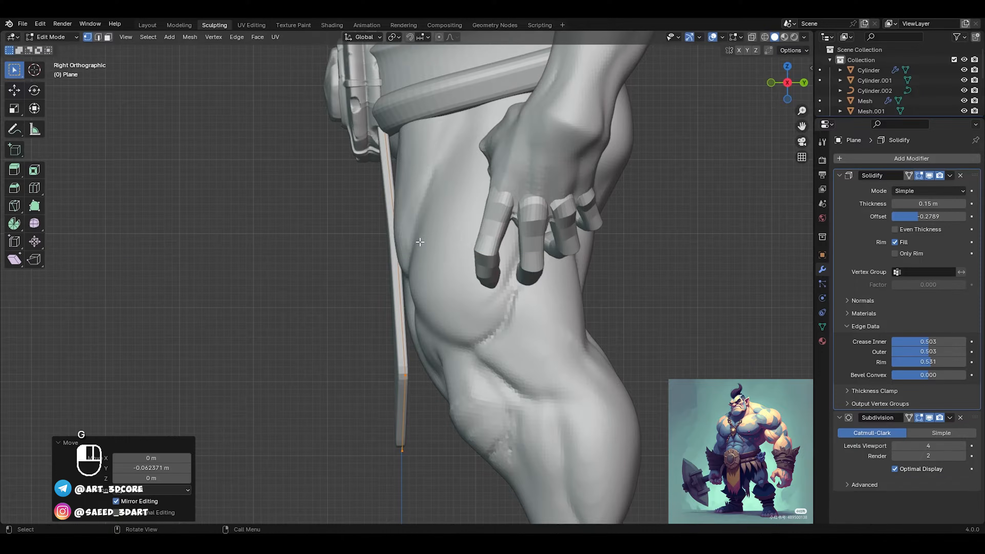
Step: Return to Object Mode and save the file
key(ctrl+Tab)
click(363, 260)
scroll(351, 229, down, 5)
middle_drag(327, 368, 461, 274)
scroll(460, 274, down, 2)
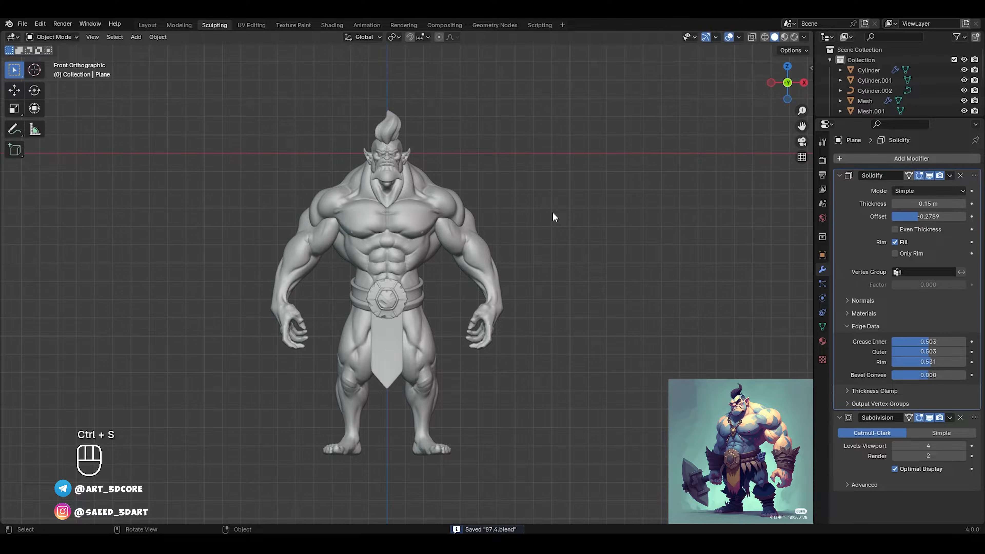
ctrl+middle_drag(486, 289, 470, 265)
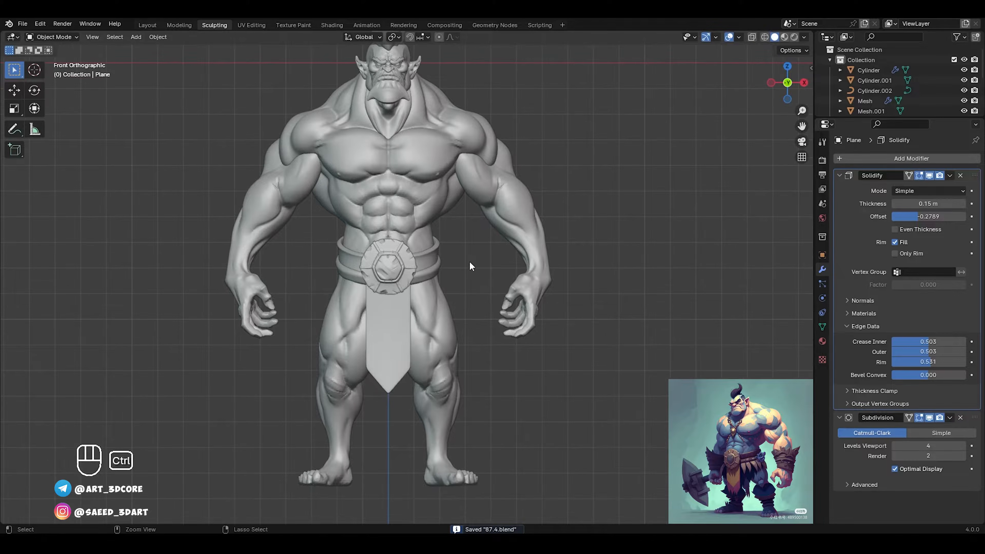
click(468, 245)
Step: Duplicate the belt's lower edge beside the buckle in place and separate it into its own object
ctrl+middle_drag(407, 277, 468, 207)
click(443, 272)
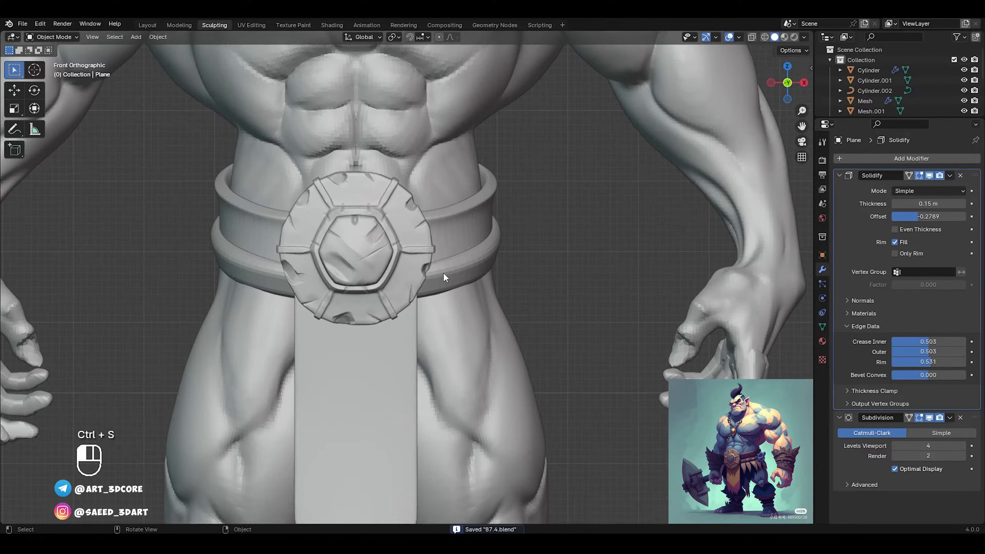
click(443, 241)
key(Tab)
middle_drag(444, 248, 486, 268)
key(shift+d)
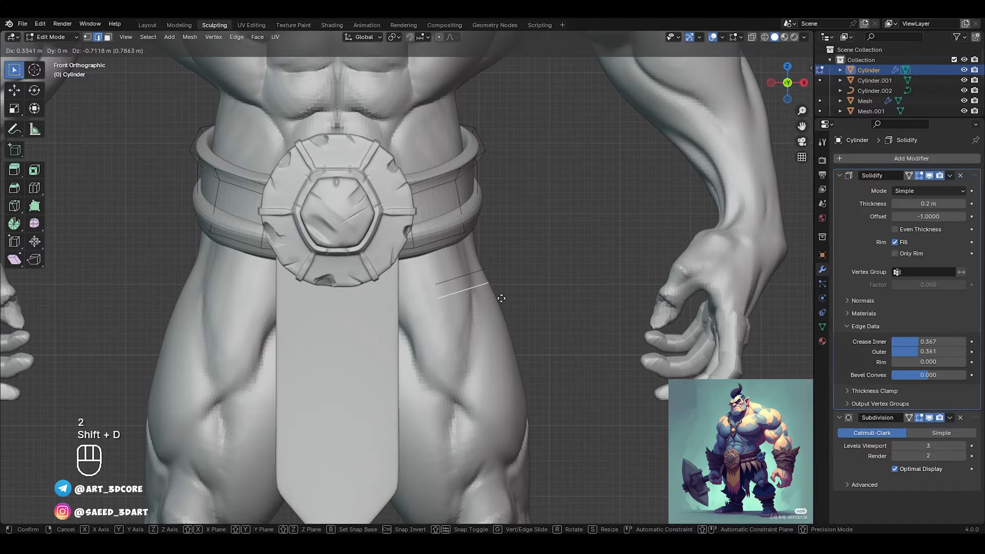
right_click(502, 296)
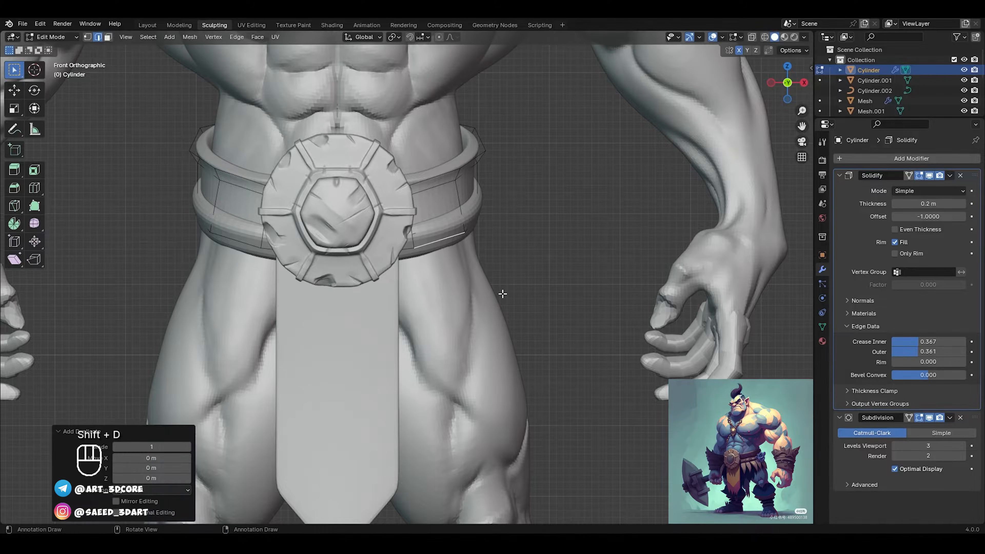
key(p)
click(502, 293)
key(ctrl+Tab)
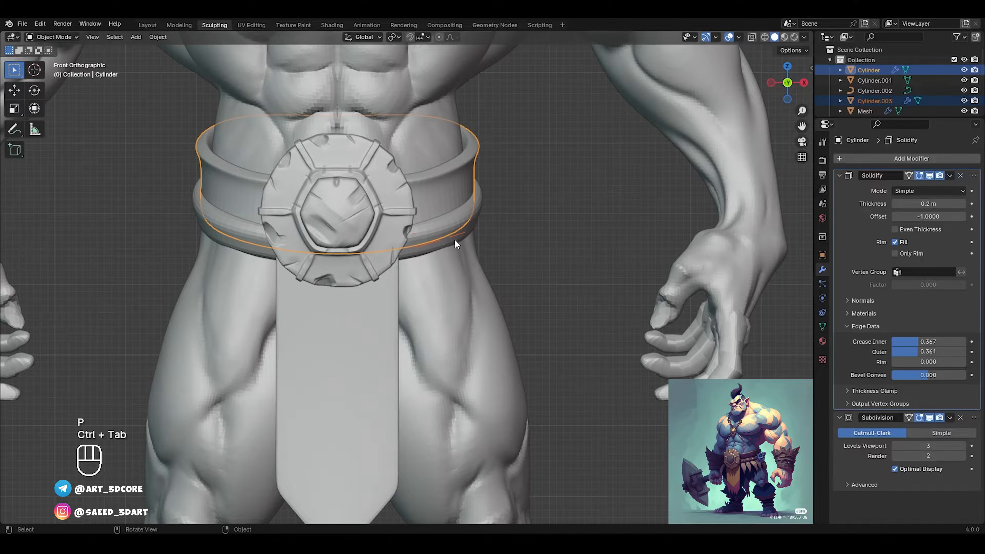
Step: Edit the separated edge object and move its edge inward beneath the belt, close to the hip
click(452, 240)
click(452, 236)
key(Tab)
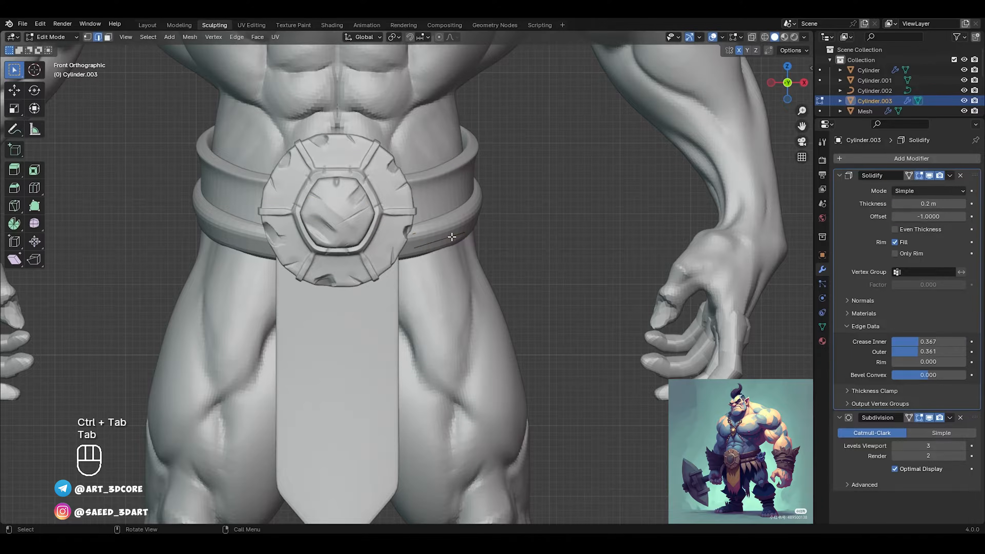
alt+middle_drag(515, 258, 473, 161)
key(g)
click(478, 174)
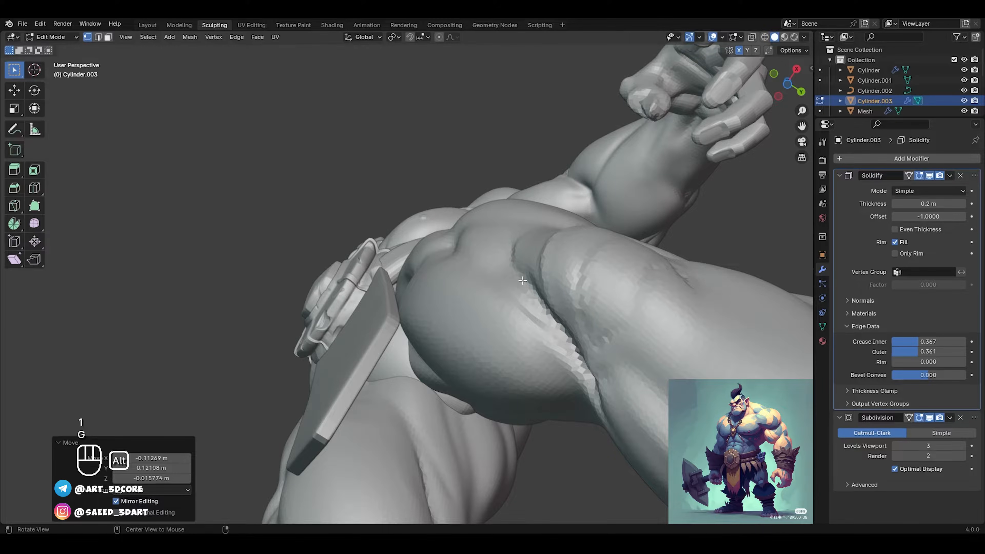
mouse_move(522, 280)
alt+middle_down()
mouse_move(420, 276)
mouse_move(527, 280)
alt+middle_up()
Step: Extrude the separated edge downward over the thigh and move the new lower edge outward to form a side flap
key(alt+z)
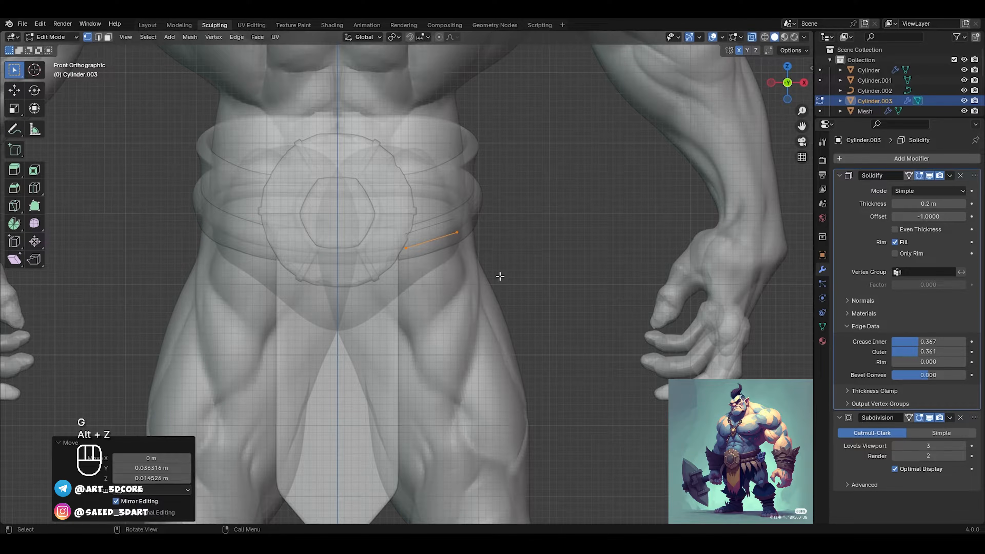
key(e)
click(523, 344)
key(alt+z)
middle_drag(652, 334, 496, 326)
key(g)
right_click(474, 322)
key(g)
click(479, 175)
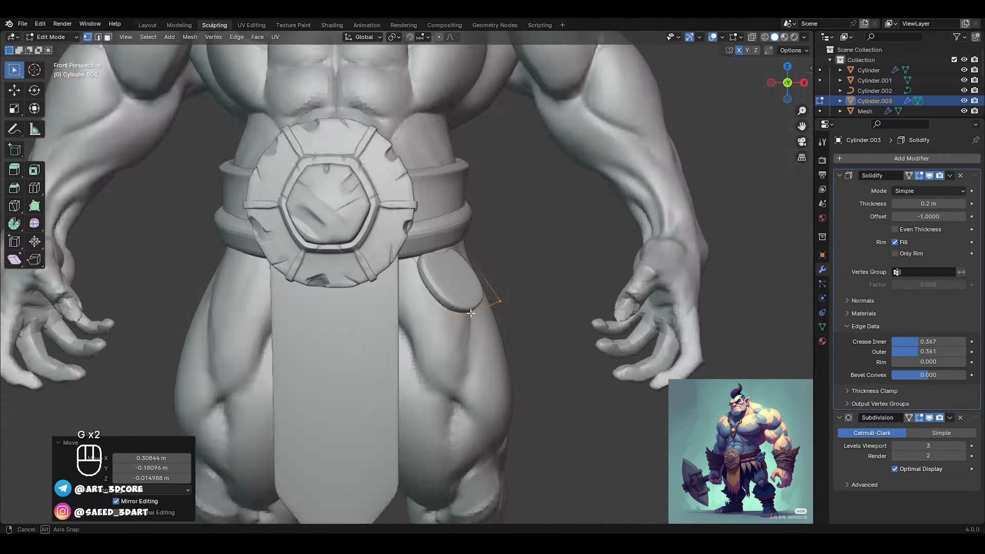
middle_drag(485, 263, 447, 301)
key(ctrl+r)
click(447, 301)
right_click(447, 301)
key(ctrl+z)
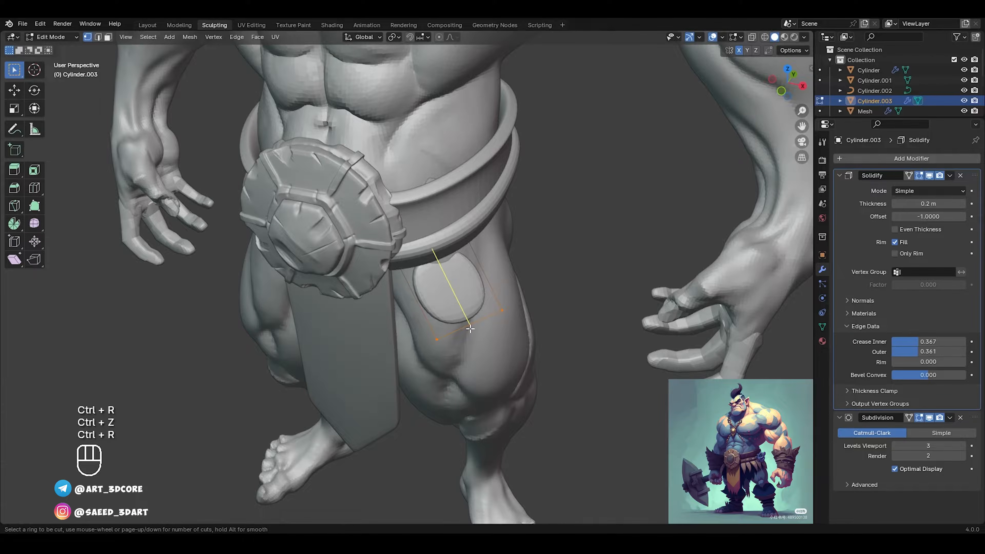
Step: Add a vertical loop cut down the side flap's middle and pull its bottom vertex about 0.44 m down into a point
click(470, 329)
right_click(469, 329)
key(1)
click(470, 327)
key(g)
click(482, 372)
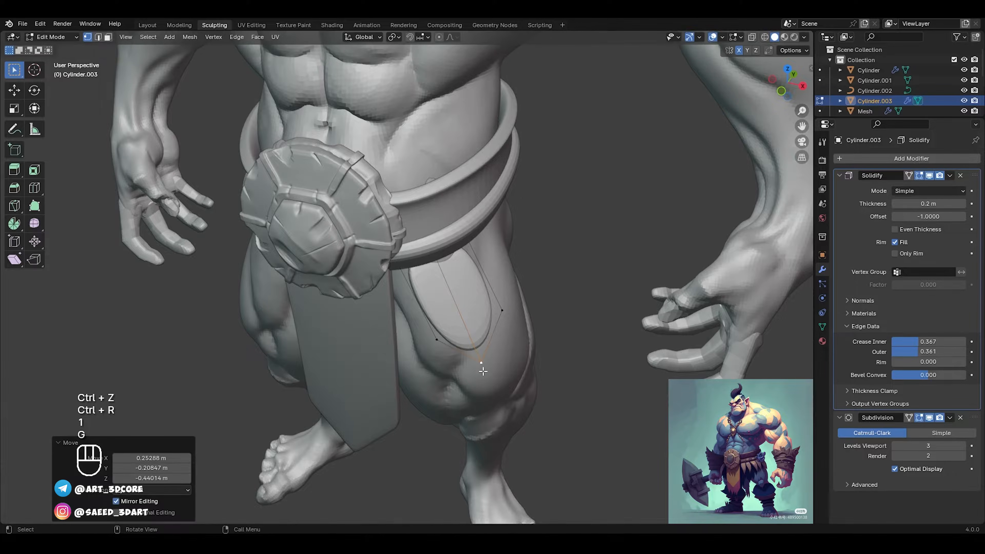
Step: Add a horizontal loop cut across the side flap and move the new vertices to follow the thigh
middle_drag(482, 371, 524, 326)
key(ctrl+r)
click(473, 286)
right_click(479, 284)
middle_drag(492, 280, 508, 293)
key(g)
click(501, 293)
key(g)
click(489, 333)
Step: Rotate the side flap's bottom edges and set the Solidify rim crease to 0.374
key(2)
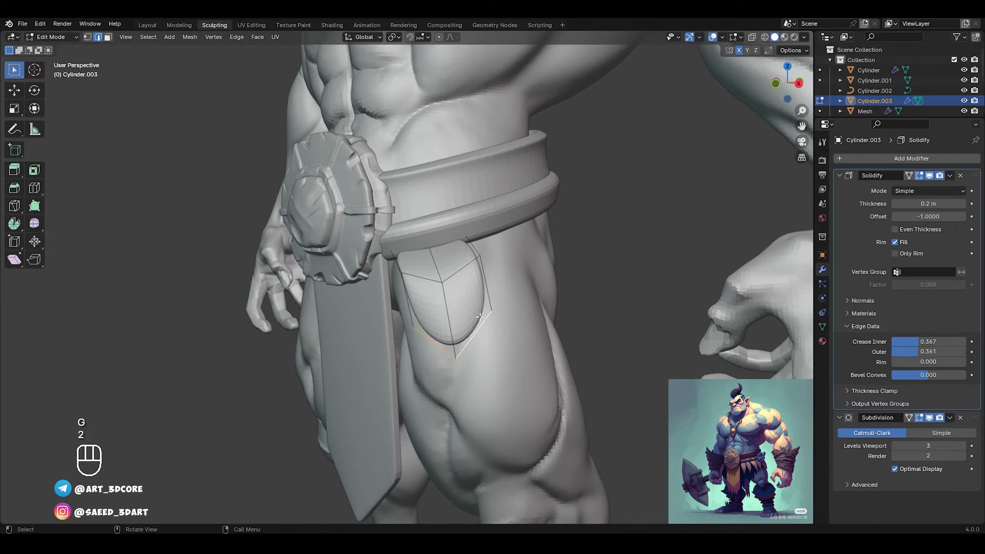
key(r)
click(522, 294)
middle_drag(441, 254, 478, 342)
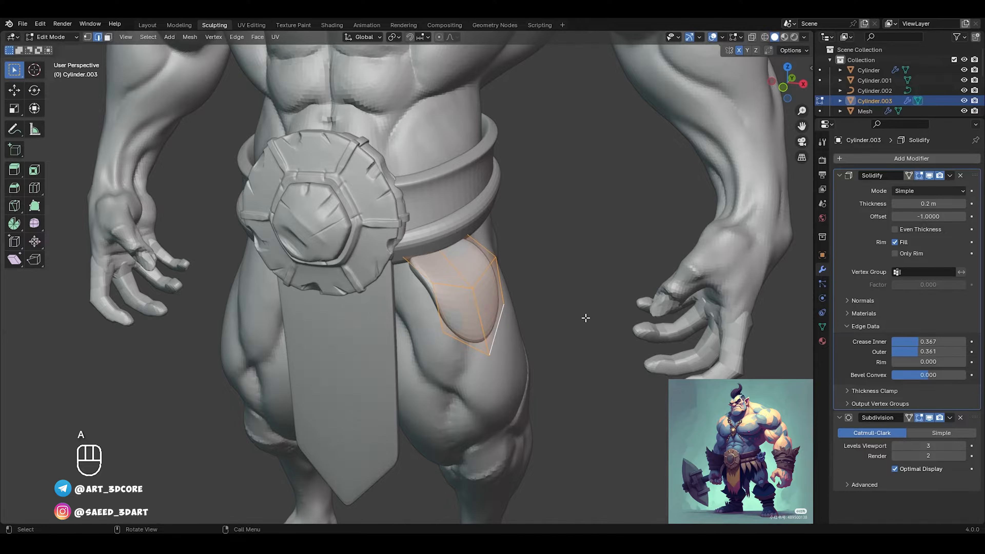
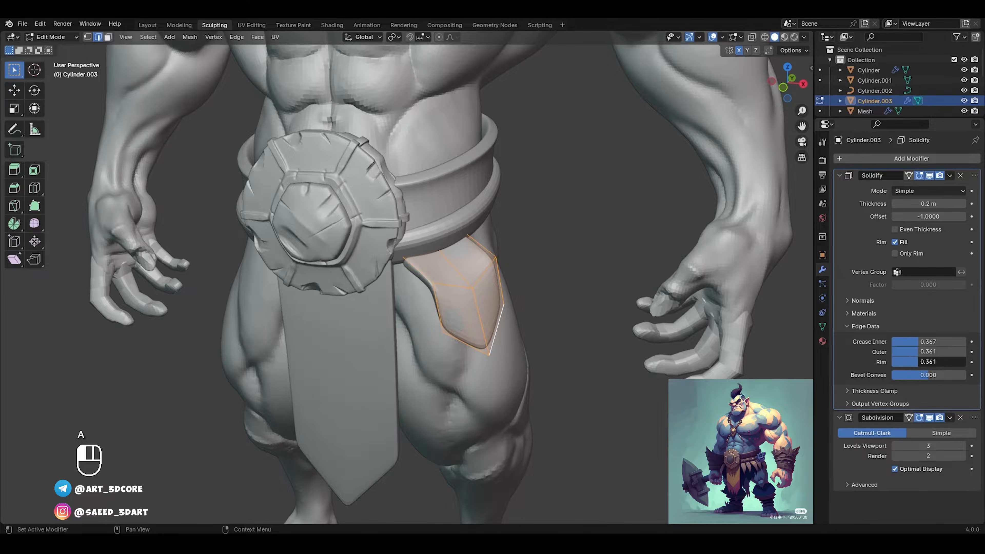
scroll(465, 279, down, 1)
Step: Move the vertex at the side flap's centre to reshape its bulge and check the result in Object Mode
key(1)
mouse_move(504, 279)
middle_down()
mouse_move(452, 268)
mouse_move(446, 235)
mouse_move(500, 271)
mouse_move(422, 271)
mouse_move(493, 273)
middle_up()
click(450, 267)
key(g)
click(439, 207)
key(ctrl+Tab)
key(Tab)
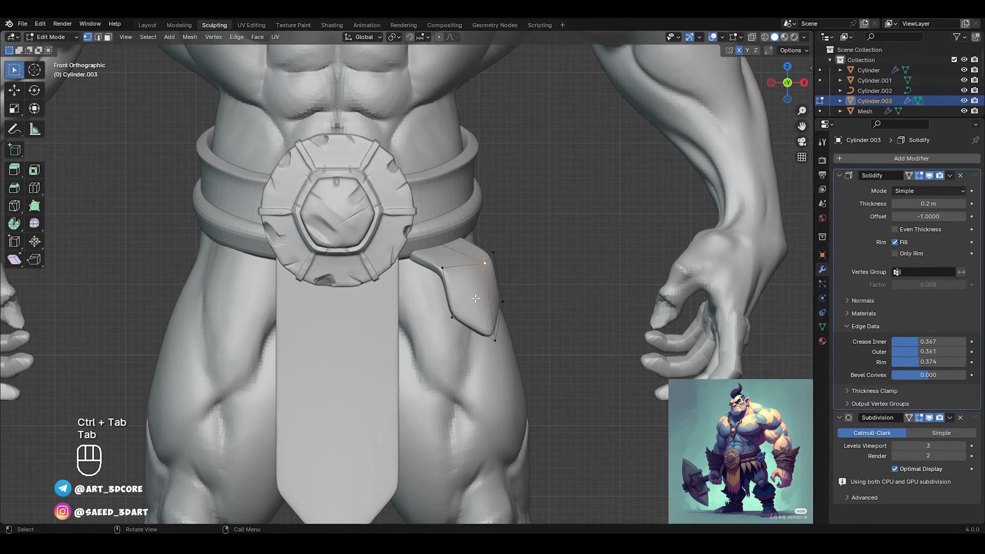
Step: Move the side flap's middle horizontal edge to adjust the bend below the belt
key(2)
middle_drag(472, 266, 508, 280)
key(g)
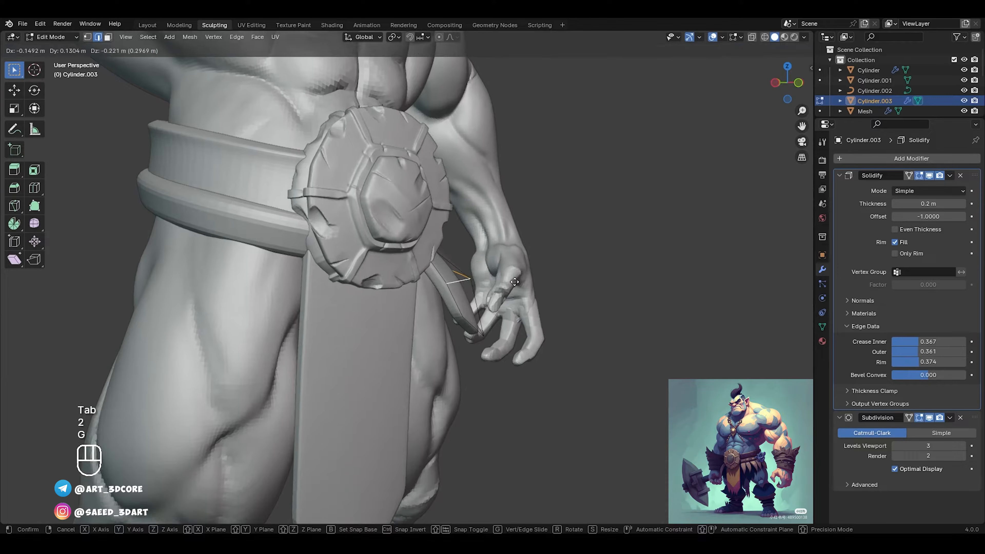
click(522, 275)
middle_drag(563, 328, 507, 287)
Step: Pull the side flap's tip vertex lower and reposition the neighbouring vertices
key(1)
click(491, 349)
key(g)
click(490, 385)
key(g)
click(473, 363)
key(g)
click(481, 327)
Step: With X-ray on, adjust the side flap's top corner under the belt and its middle vertex
key(alt+z)
key(g)
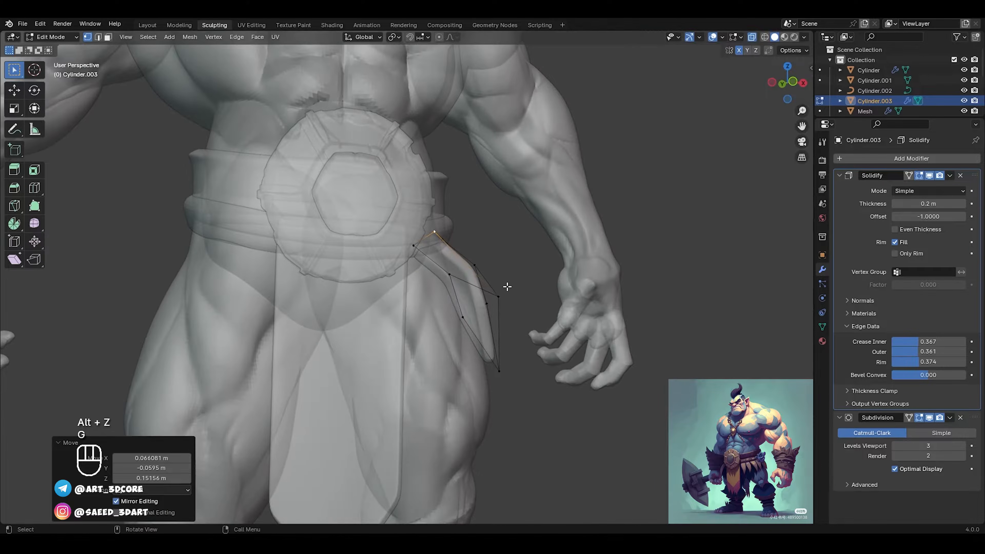
key(g)
key(g)
click(498, 290)
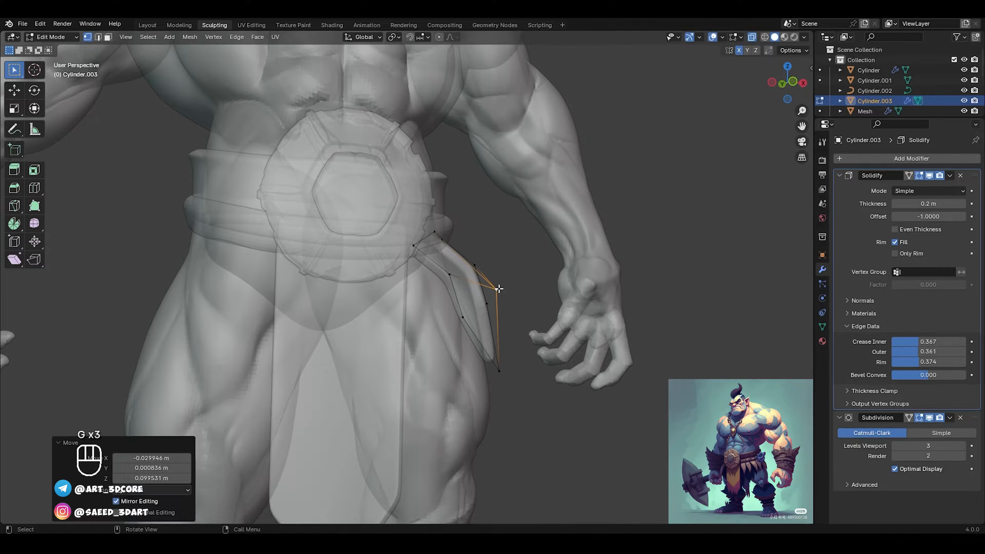
key(alt+z)
Step: Return to Object Mode and set the side flap's Solidify thickness to 0.153 m
click(414, 248)
middle_drag(489, 274, 587, 251)
key(ctrl+Tab)
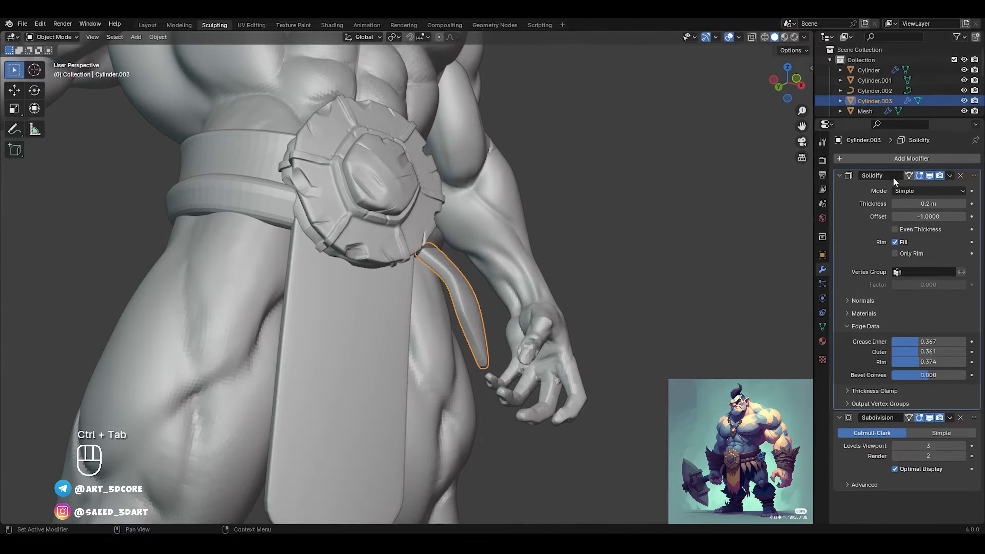
Step: Move the whole side flap about 0.14 m inward toward the thigh in Edit Mode
key(Tab)
middle_drag(639, 290, 517, 275)
key(a)
key(g)
click(506, 275)
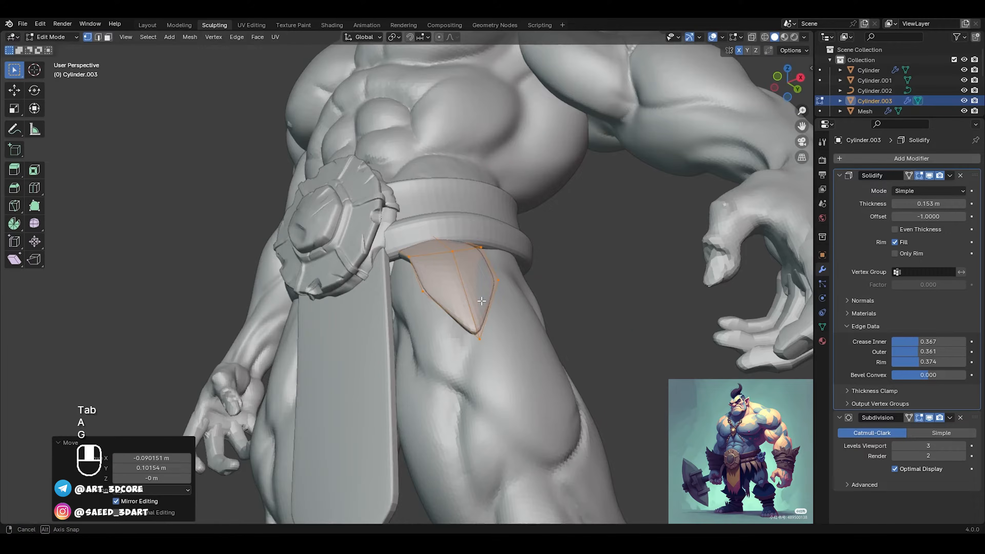
Step: Reposition the side flap's middle vertices to refine its curve over the thigh
alt+middle_drag(482, 301, 571, 267)
click(470, 275)
key(g)
click(481, 304)
key(g)
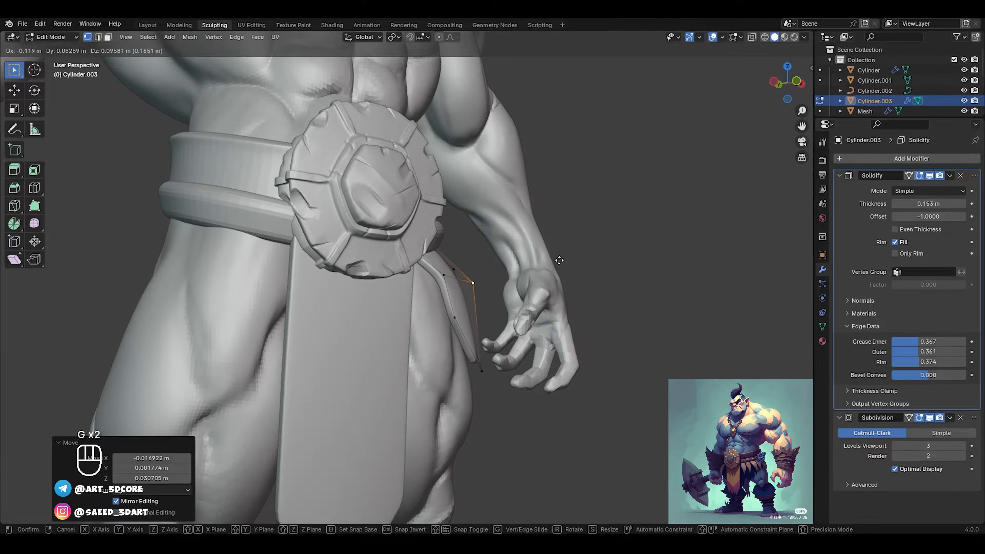
click(553, 257)
Step: Move the whole side flap about 0.18 m, rotate it slightly and nudge it to fit beneath the belt
middle_drag(455, 270, 534, 159)
key(g)
click(562, 226)
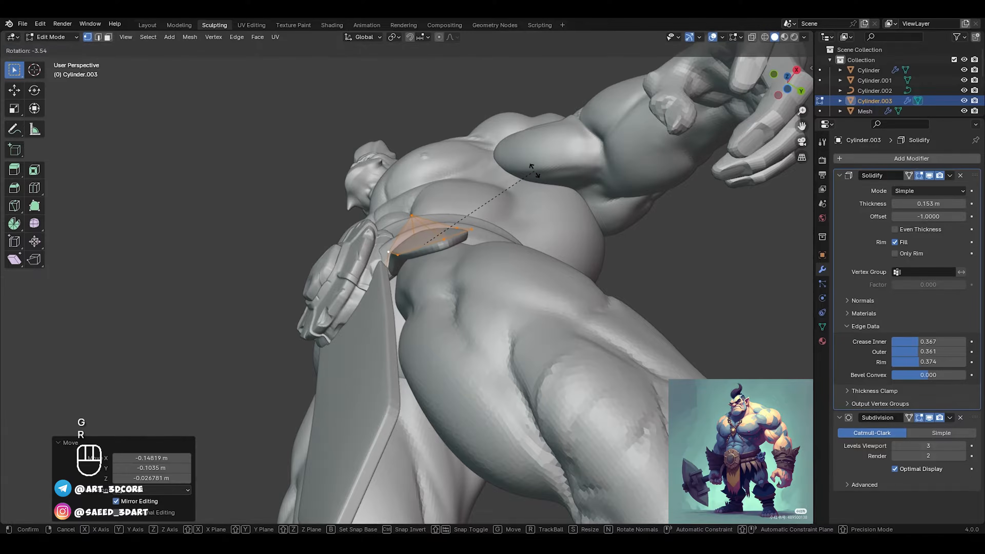
click(530, 165)
key(g)
click(494, 189)
Step: Rotate the whole side flap 5.67° in front view and tilt it slightly with a trackball rotation
alt+middle_drag(494, 190, 511, 248)
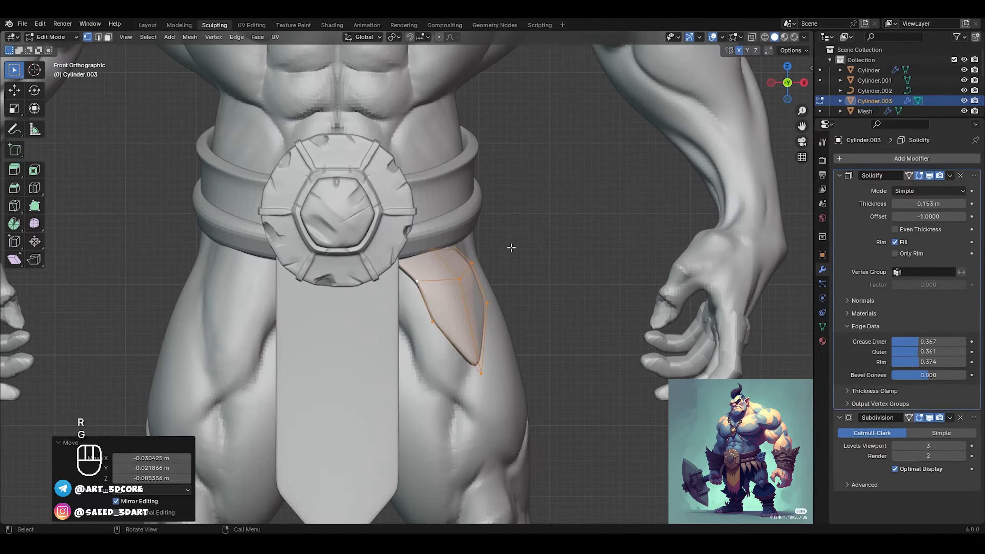
key(r)
click(517, 249)
key(r)
key(r)
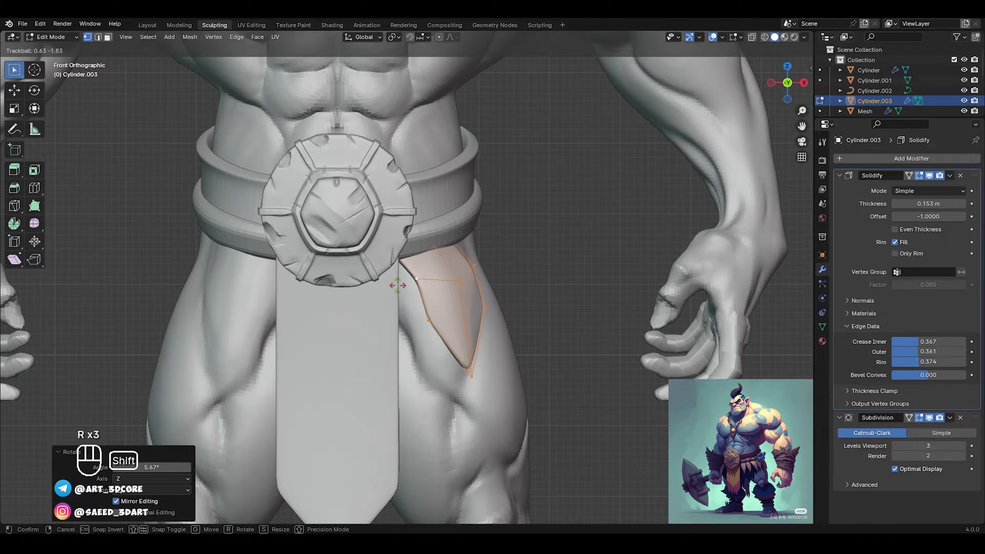
click(404, 289)
Step: Move the side flap's centre vertex slightly inward and reposition the vertex on its edge nearest the front panel
middle_drag(403, 289, 535, 279)
click(458, 289)
key(g)
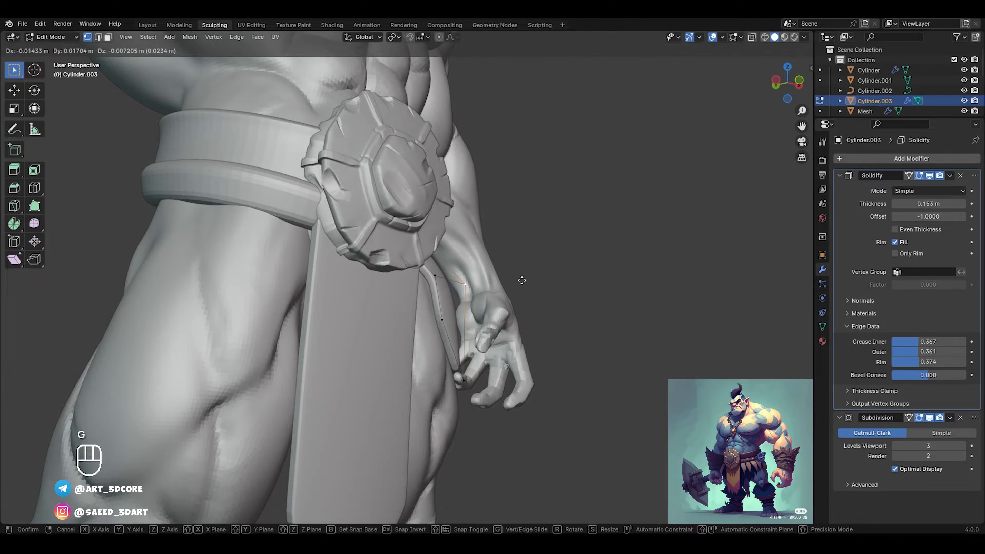
click(508, 275)
click(436, 274)
middle_drag(440, 282, 399, 314)
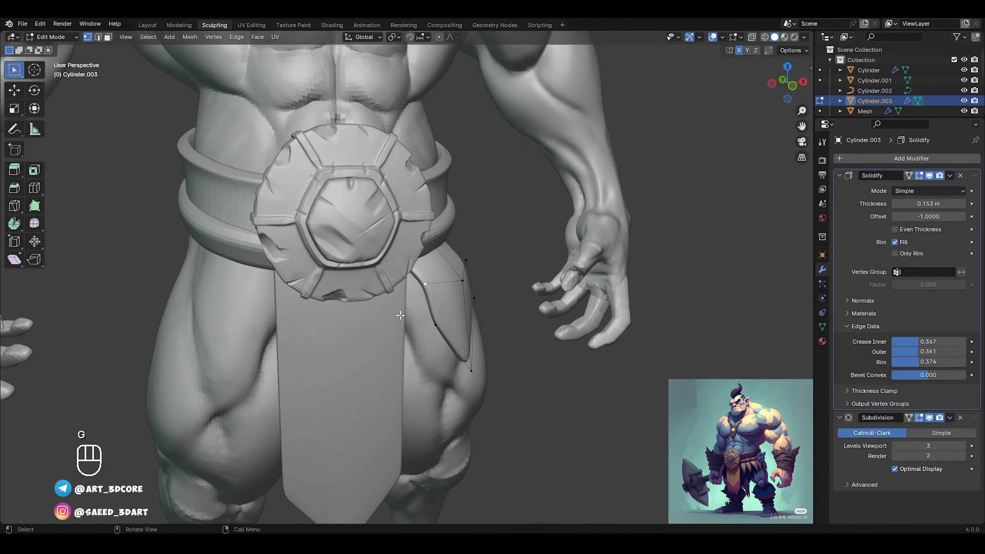
key(g)
click(401, 318)
Step: Move the side flap's tip vertex about 0.08 m and its lower inner-edge vertex about 0.11 m to sharpen the pointed outline
middle_drag(604, 286, 541, 266)
middle_drag(384, 277, 447, 272)
click(446, 274)
key(g)
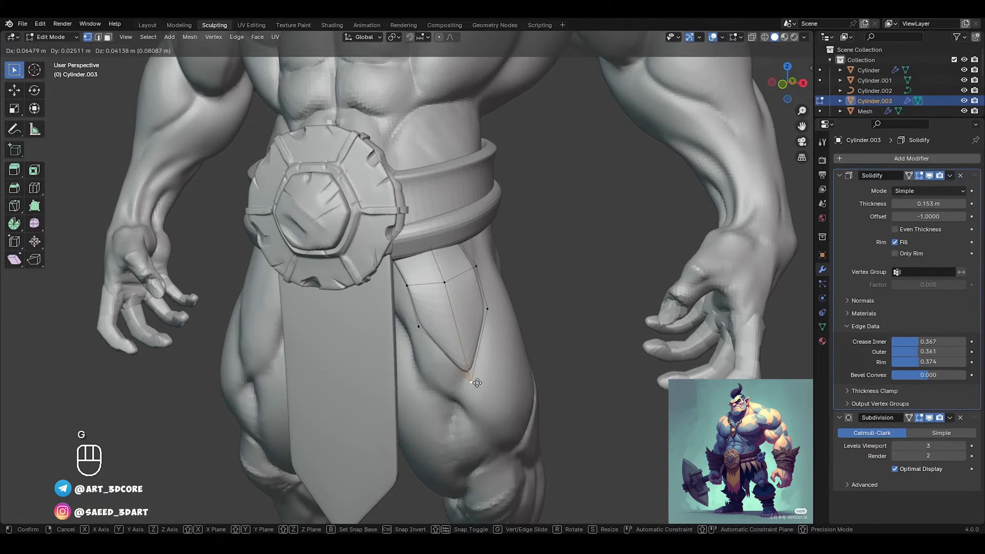
click(477, 380)
click(425, 336)
key(g)
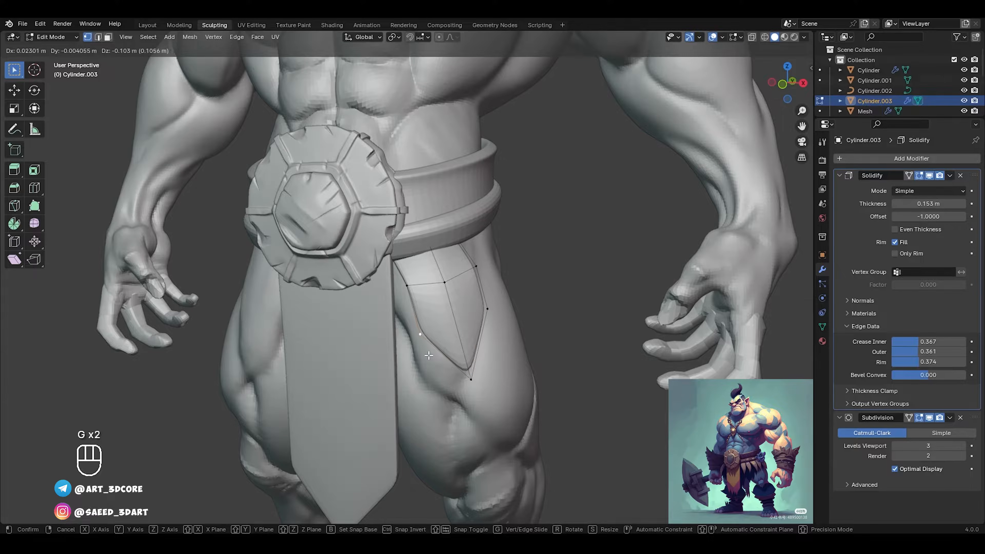
click(429, 355)
Step: Set the side flap's viewport subdivision level to 4 and its Solidify rim crease to 0.313
key(2)
middle_drag(467, 332, 517, 319)
key(ctrl+Tab)
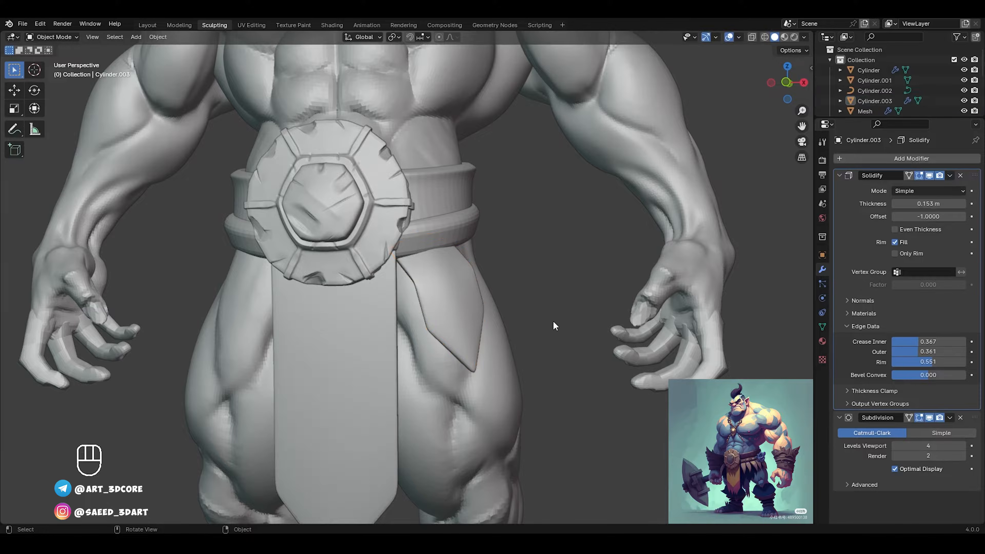
middle_drag(554, 326, 541, 291)
click(442, 320)
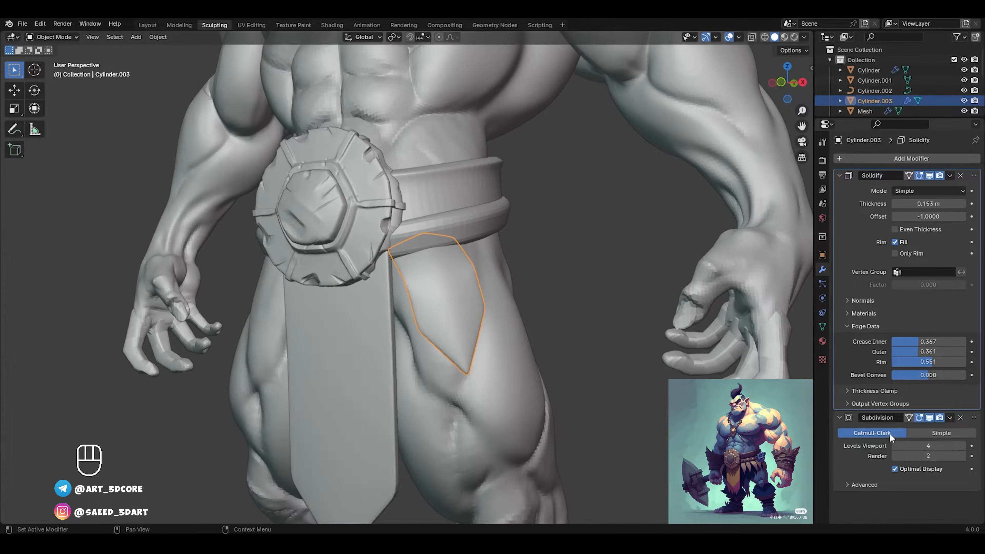
key(Tab)
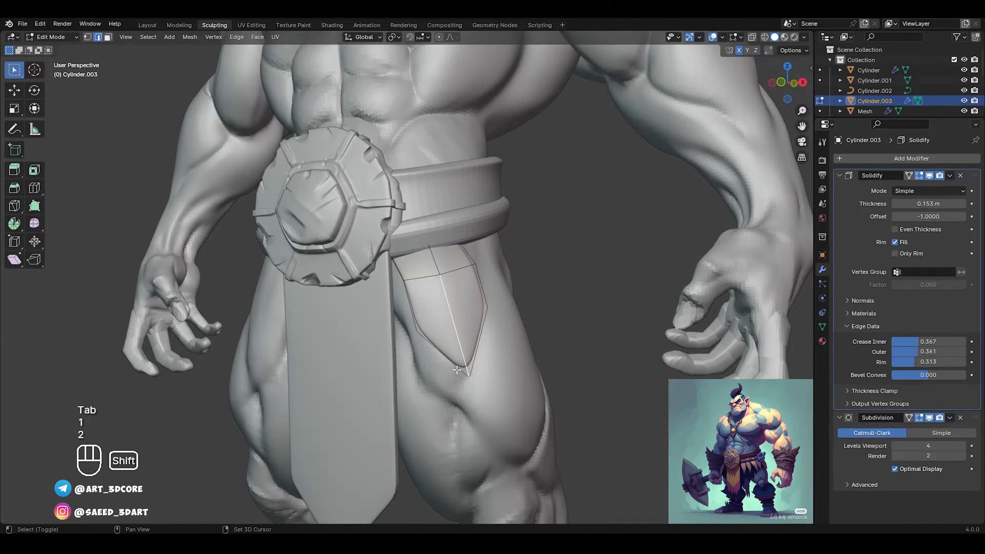
Step: Try creasing the flap's centre line and lower pointed edges while the Solidify modifier is still live
key(shift+e)
click(557, 312)
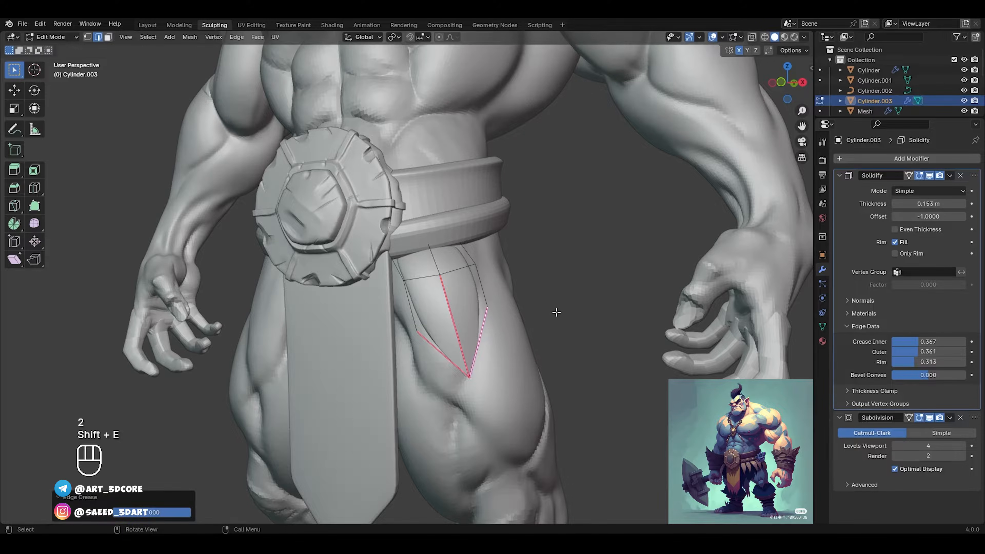
key(ctrl+Tab)
click(544, 298)
middle_drag(529, 330, 467, 317)
key(ctrl+z)
key(ctrl+z)
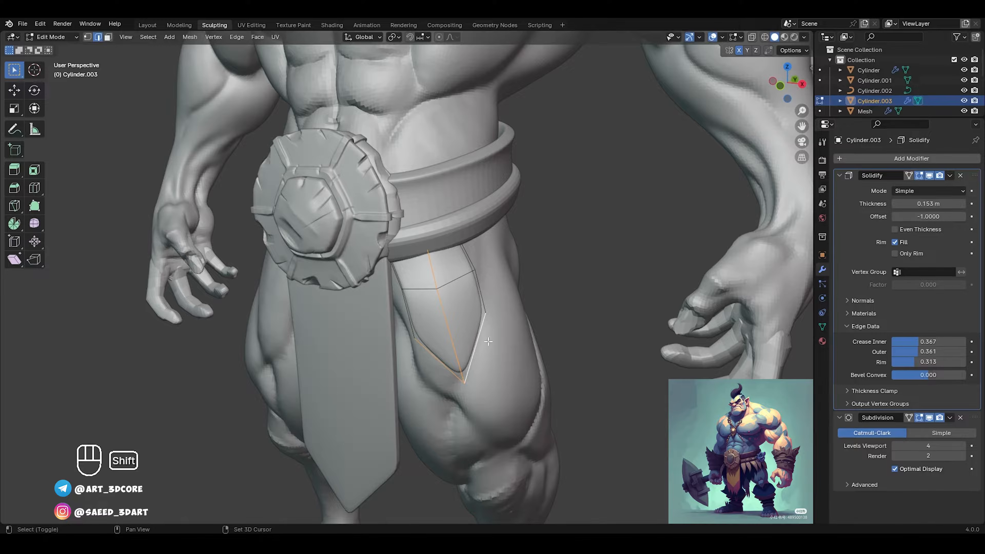
key(shift+e)
click(558, 304)
middle_drag(558, 304, 514, 345)
key(ctrl+z)
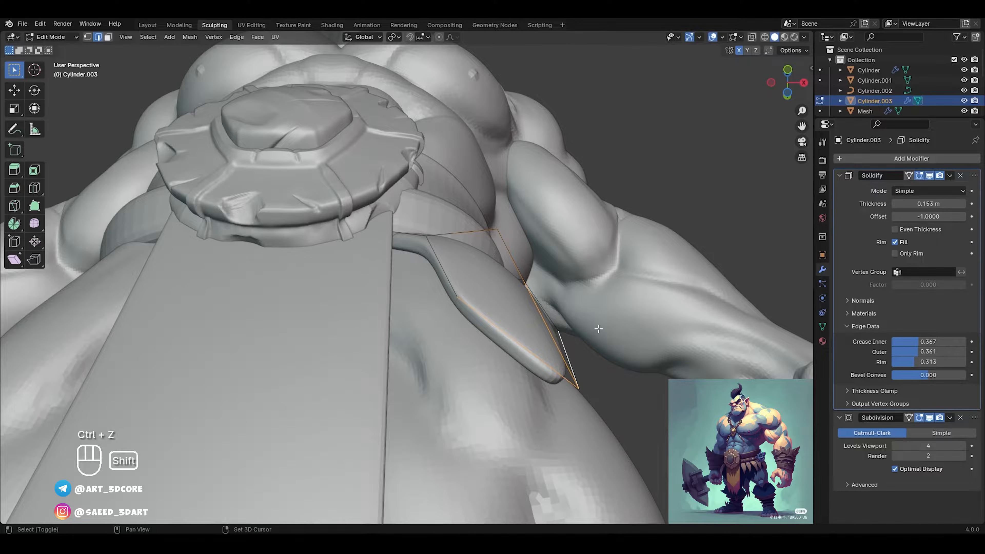
Step: Apply the side flap's Solidify modifier in Object Mode and return to editing its mesh
shift+middle_drag(598, 328, 567, 315)
key(ctrl+Tab)
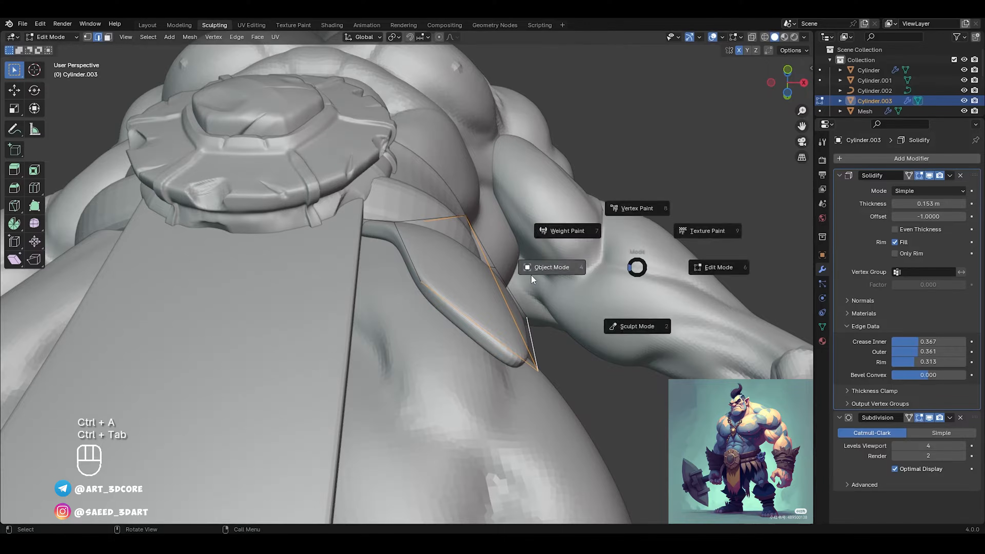
click(561, 266)
key(ctrl+a)
key(Tab)
Step: Crease the flap's centre line and the lower edges around its point, and return to Object Mode
middle_drag(473, 321, 499, 334)
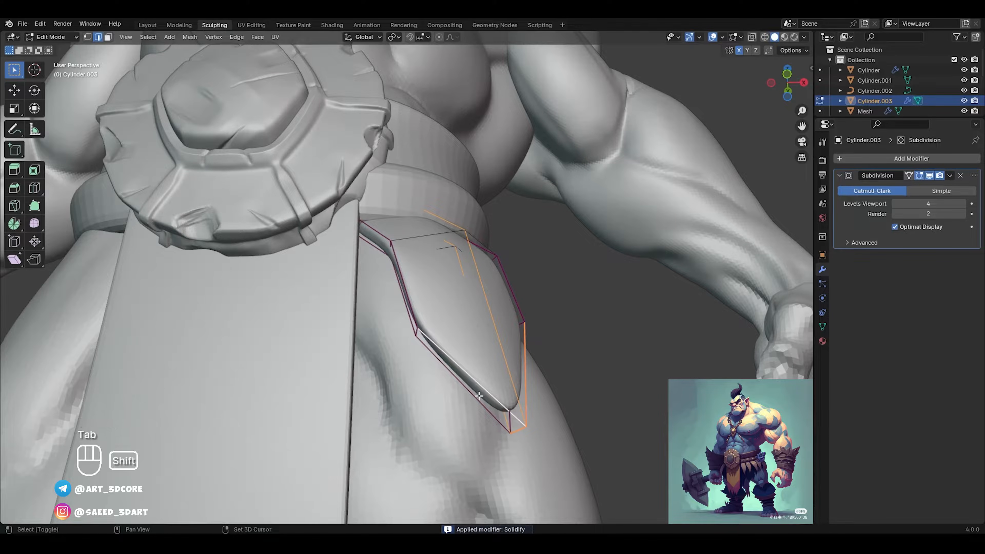
key(shift+e)
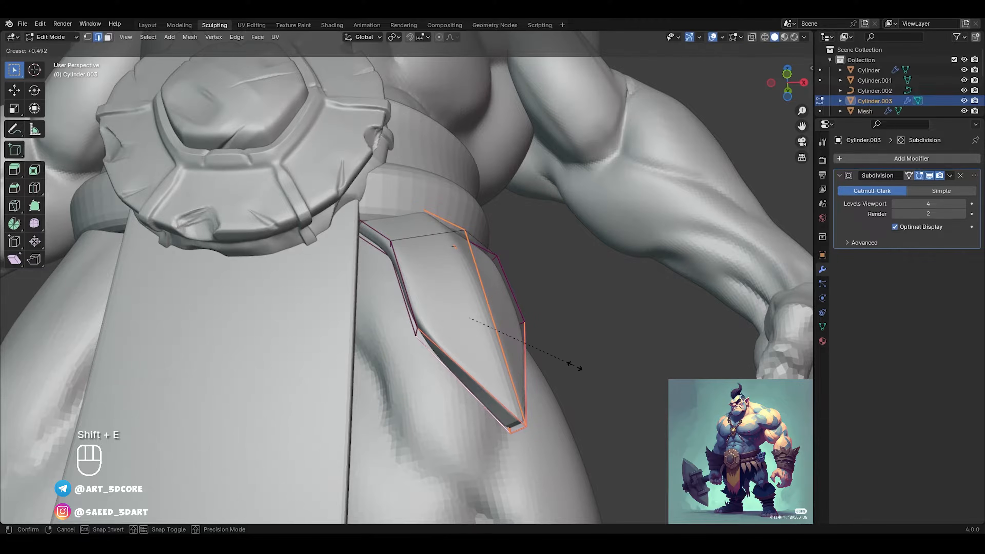
click(579, 364)
key(ctrl+Tab)
click(528, 321)
click(539, 302)
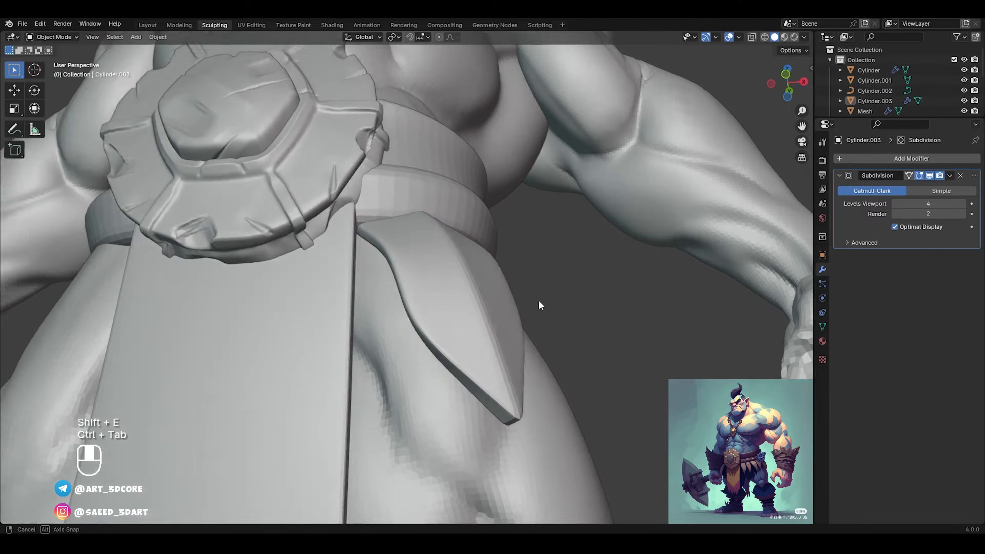
Step: Examine the creased side flap's shape and its outer edges from the front
middle_drag(538, 302, 481, 322)
ctrl+middle_drag(481, 321, 550, 269)
click(451, 300)
key(Tab)
key(2)
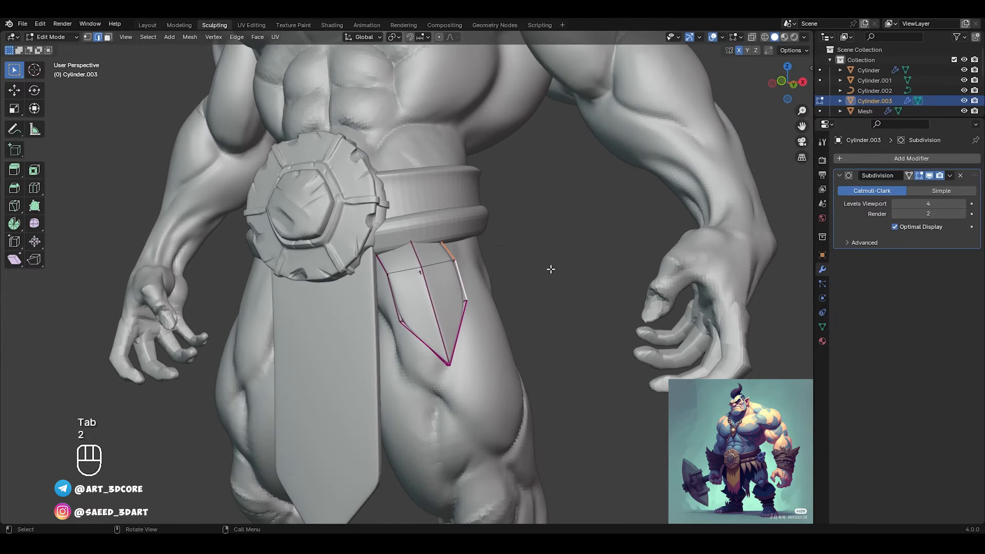
key(ctrl+Tab)
click(500, 270)
click(537, 273)
Step: Crease the side flap's selected edges to sharpen its thickness, and return to Object Mode
middle_drag(448, 289, 465, 194)
key(Tab)
key(a)
key(shift+e)
click(546, 244)
key(ctrl+Tab)
click(530, 262)
Step: Shrink the whole side flap along its normals by 0.027 m and nudge it against the thigh
click(412, 248)
key(Tab)
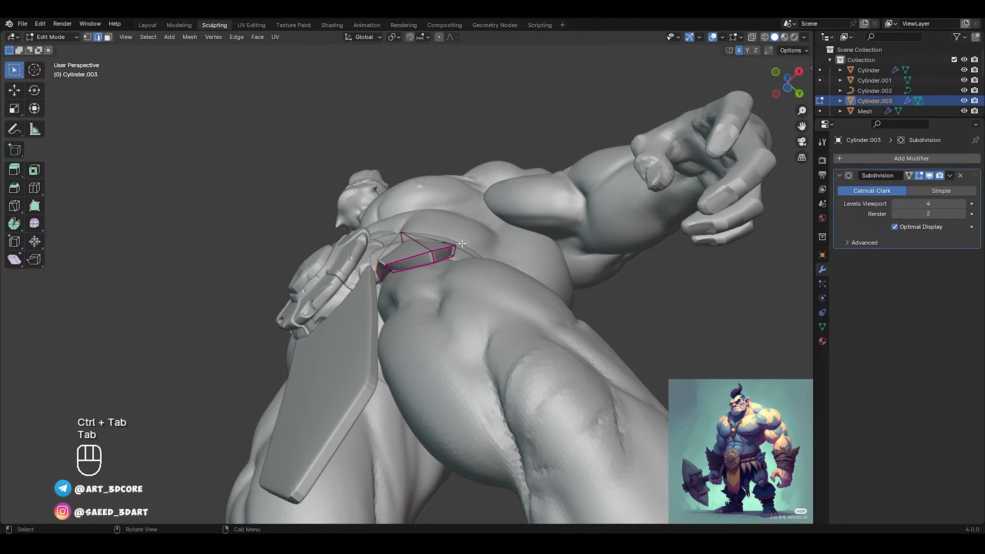
key(a)
click(465, 251)
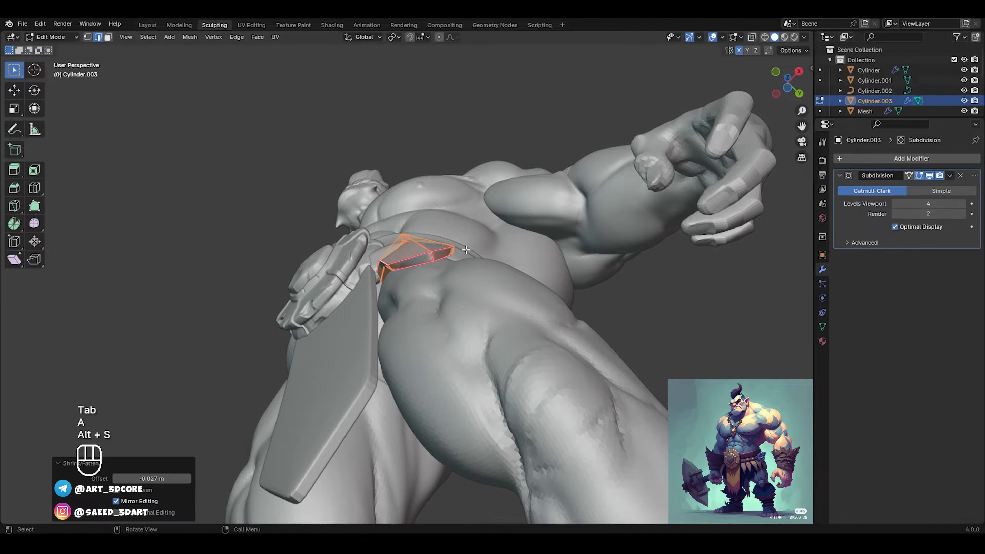
key(g)
click(462, 256)
Step: Rotate the whole side flap by -5.32° and fine-tune it with a further 1.54° rotation as seen from below
alt+middle_drag(462, 256, 498, 227)
key(r)
click(474, 243)
key(r)
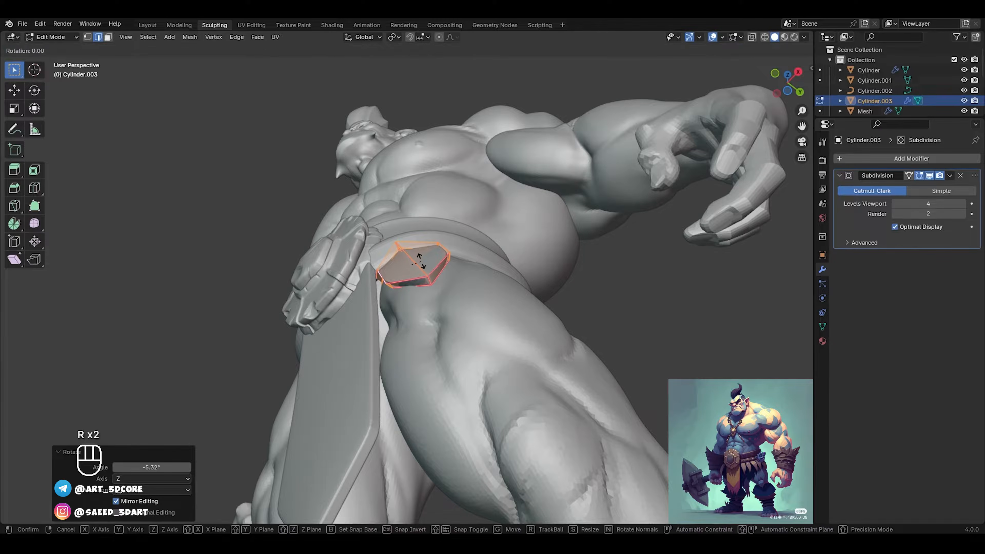
click(341, 216)
key(r)
click(516, 220)
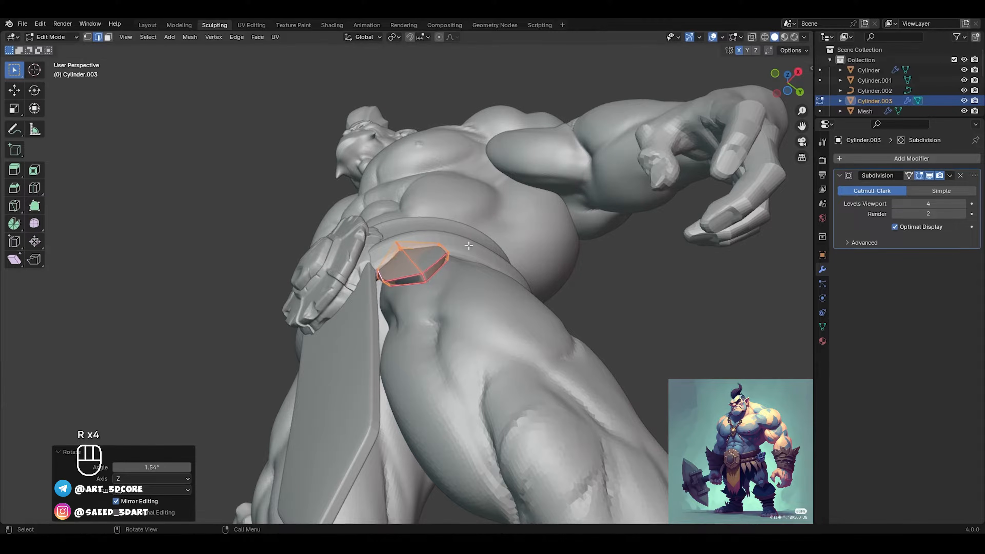
Step: Move the whole side flap up about 0.08 m towards the belt and rotate it slightly
middle_drag(500, 224, 480, 291)
key(g)
click(458, 283)
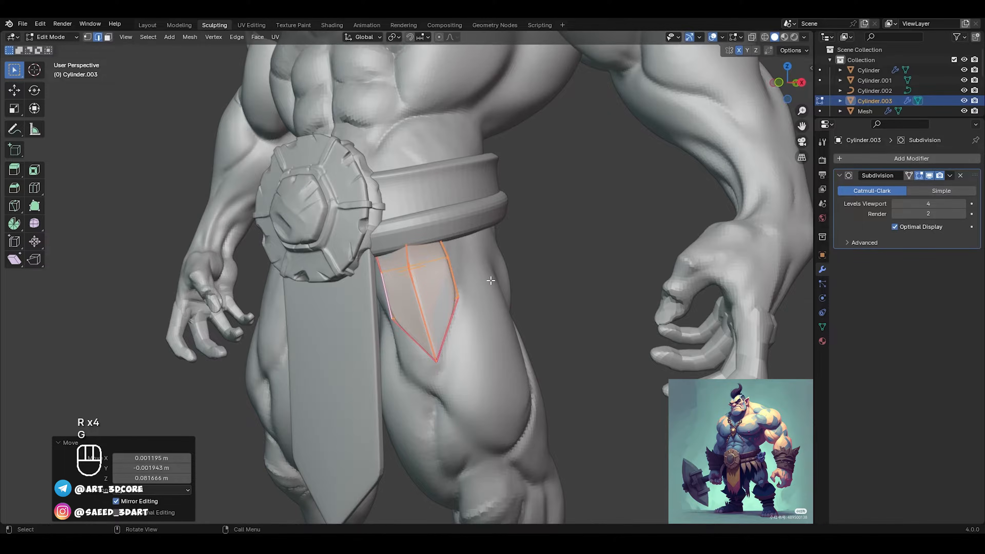
key(r)
click(434, 276)
key(1)
middle_drag(434, 276, 461, 264)
key(ctrl+Tab)
Step: Scale the whole side flap to 0.949, rotate it -3.27° and move it up about 0.06 m beneath the belt
key(Tab)
key(alt+s)
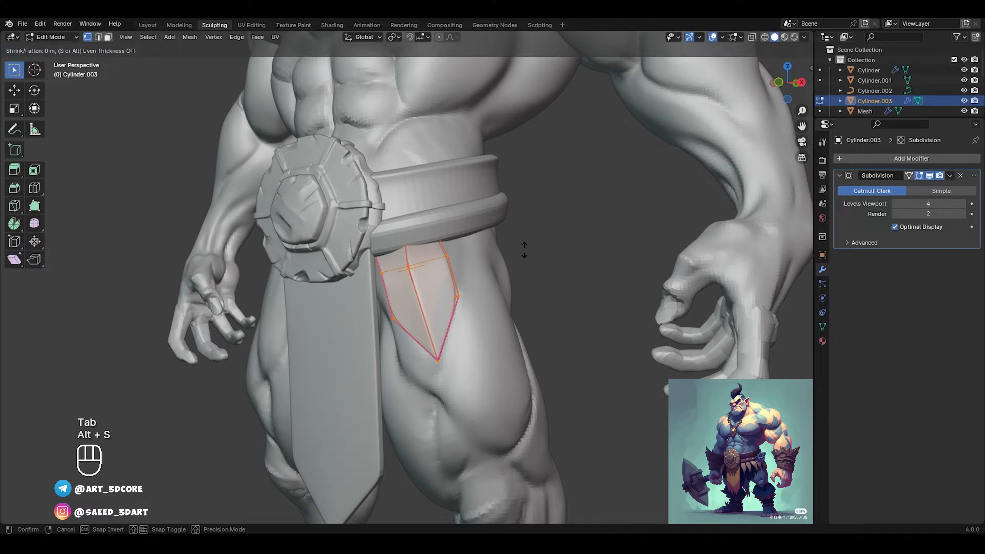
key(s)
click(557, 231)
key(r)
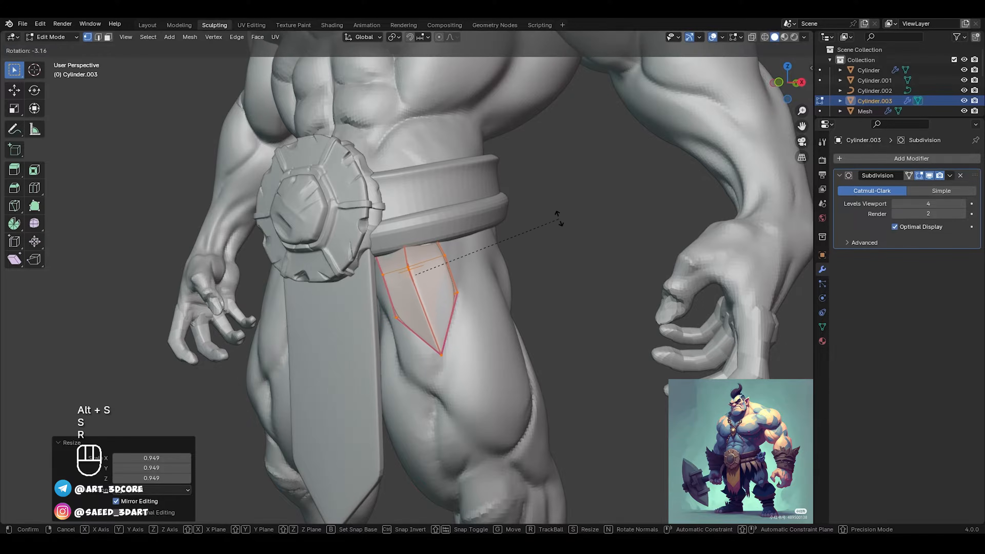
click(558, 217)
key(g)
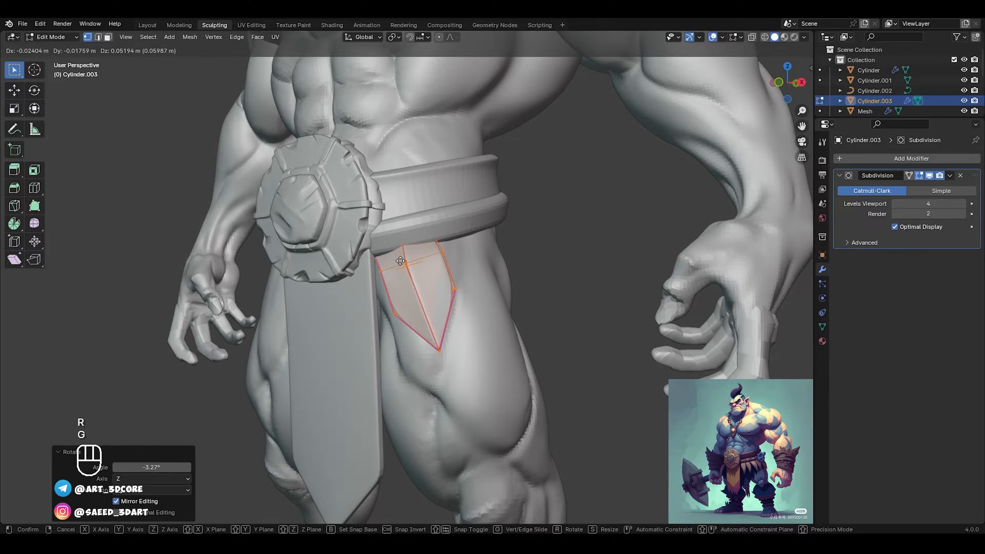
click(401, 261)
Step: Duplicate the side flap beside the original along the hip and turn the copy about 27.5° with a trackball rotation
key(shift+d)
click(446, 271)
middle_drag(446, 271, 477, 275)
key(r)
key(r)
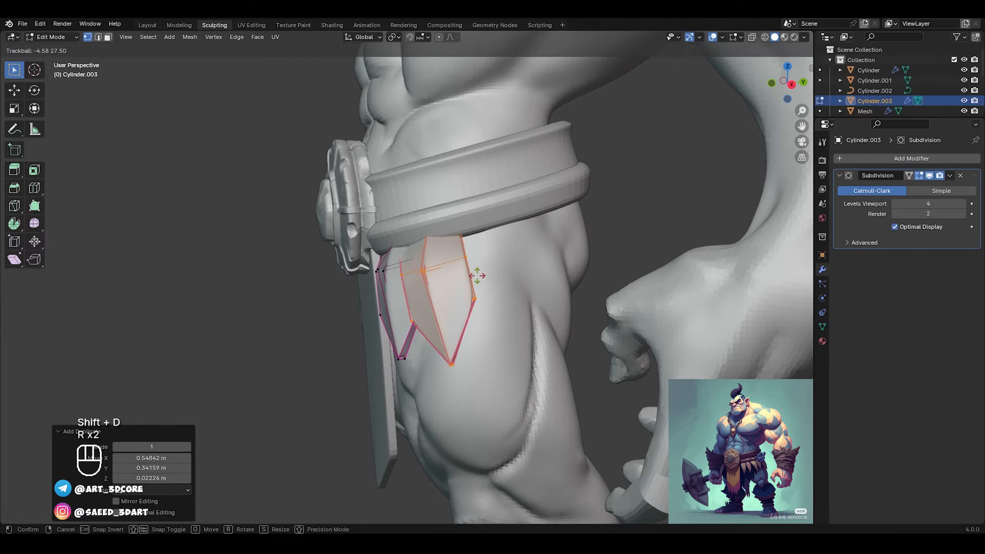
click(477, 276)
Step: Move the second flap further along the belt and rotate it 4.93° in side view
key(g)
click(513, 273)
key(r)
click(545, 265)
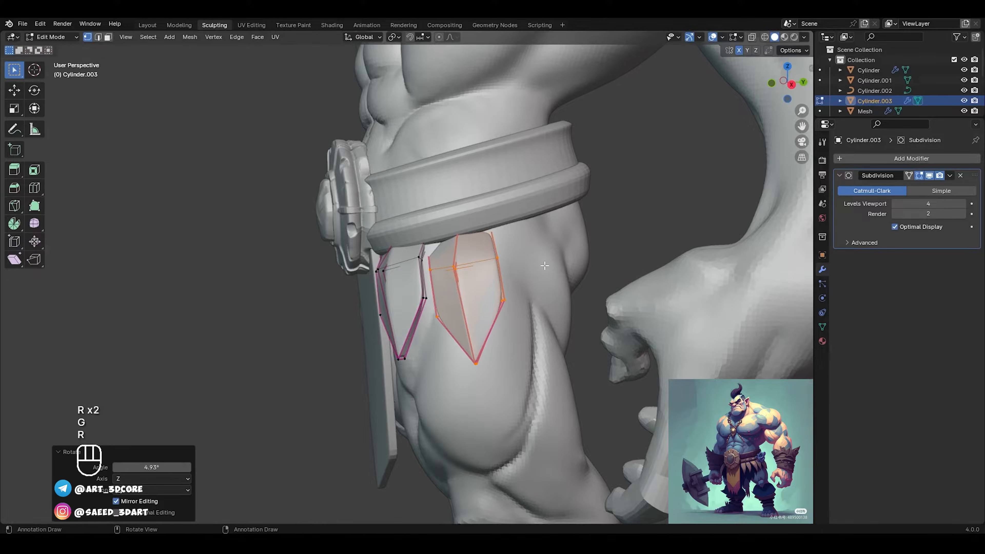
Step: Tilt the second flap, move it about 0.19 m up towards the belt and rotate it about -7.3°
middle_drag(545, 265, 471, 239)
key(r)
key(r)
click(478, 289)
key(g)
click(468, 282)
key(r)
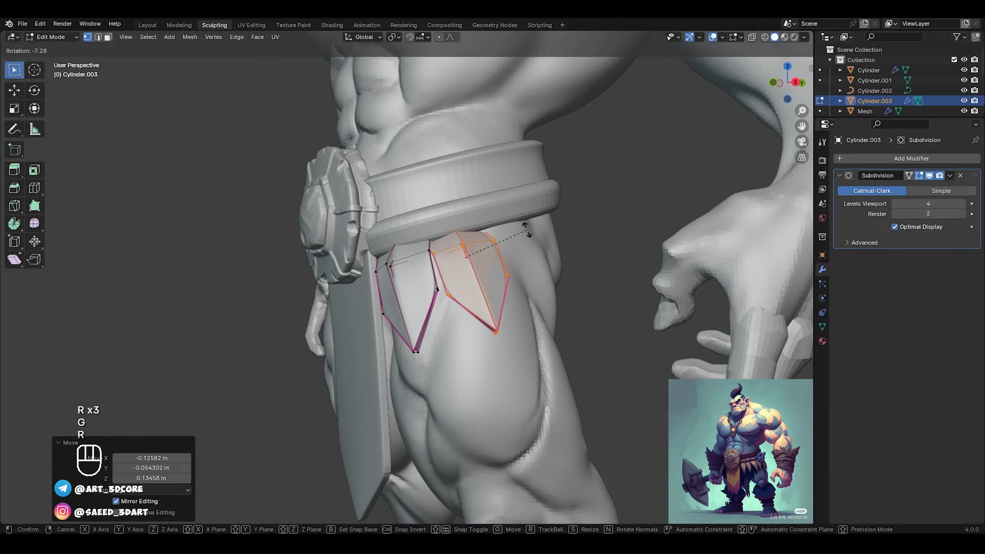
click(526, 230)
Step: Fine-tune the second flap with a slight trackball tilt, a small move and a 4.6° rotation
click(484, 310)
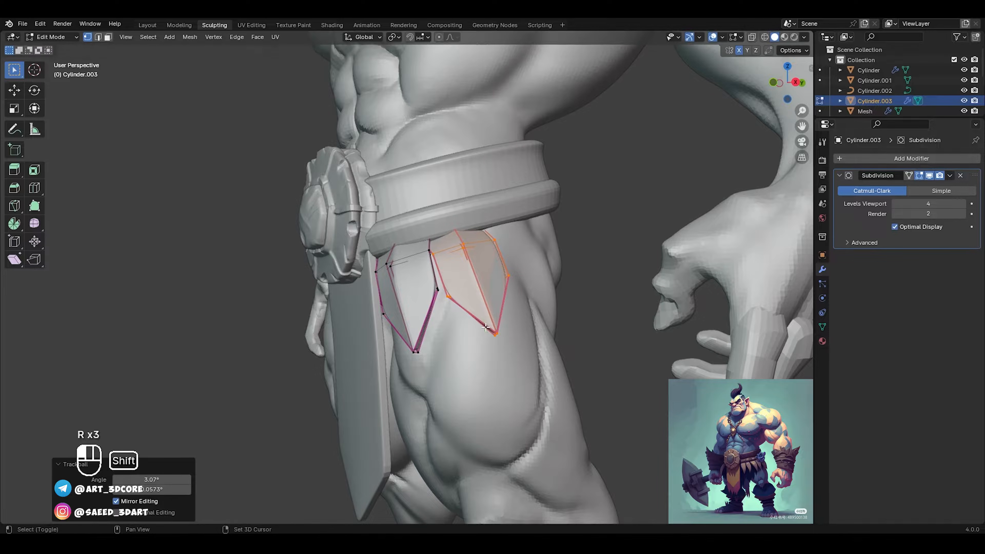
middle_drag(484, 310, 499, 296)
click(503, 292)
key(r)
click(562, 255)
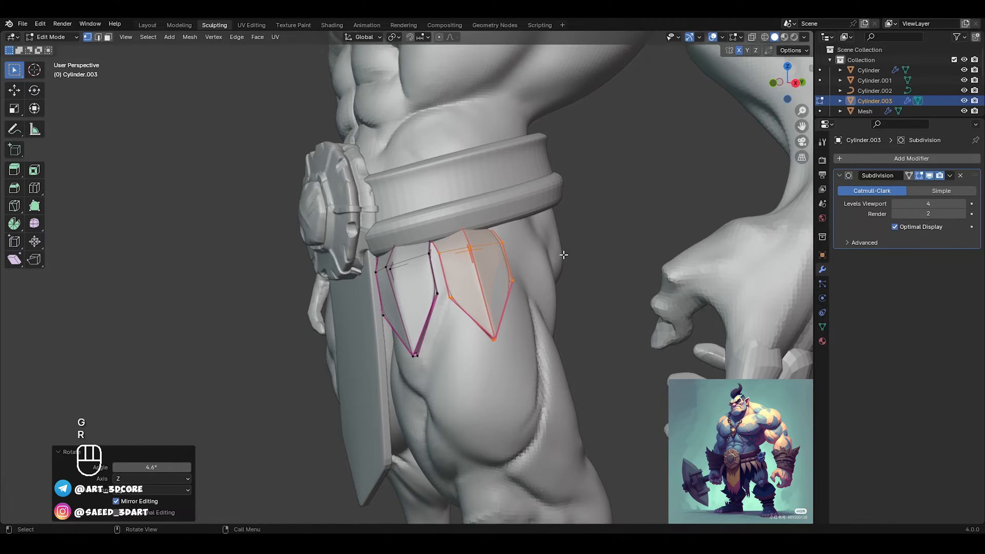
Step: Duplicate the second flap further back along the hip and rotate the copy -10.3°
middle_drag(563, 255, 499, 283)
click(500, 267)
key(r)
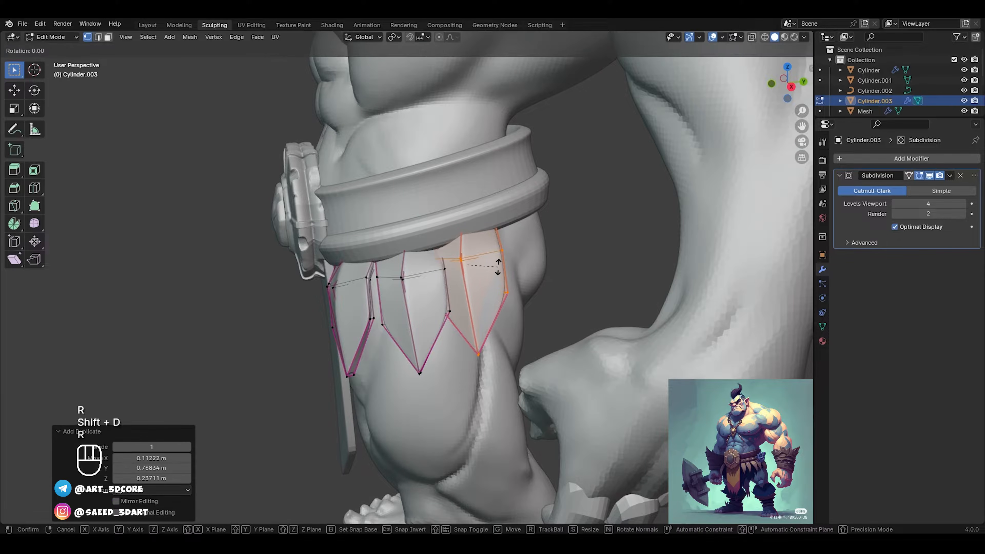
click(514, 262)
key(r)
click(535, 234)
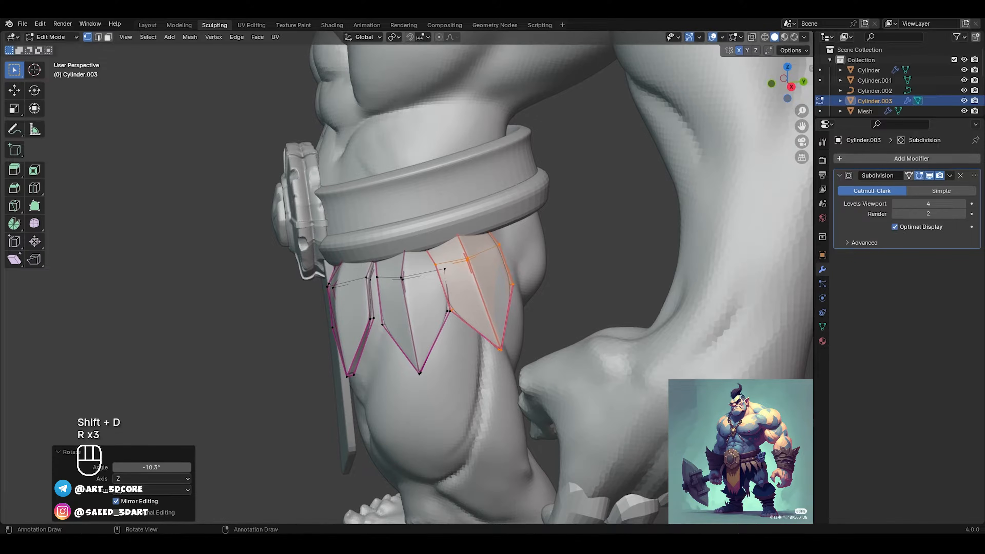
Step: Tilt the third flap, shift it vertically and adjust its position and rotation to hang beneath the belt
click(486, 251)
key(g)
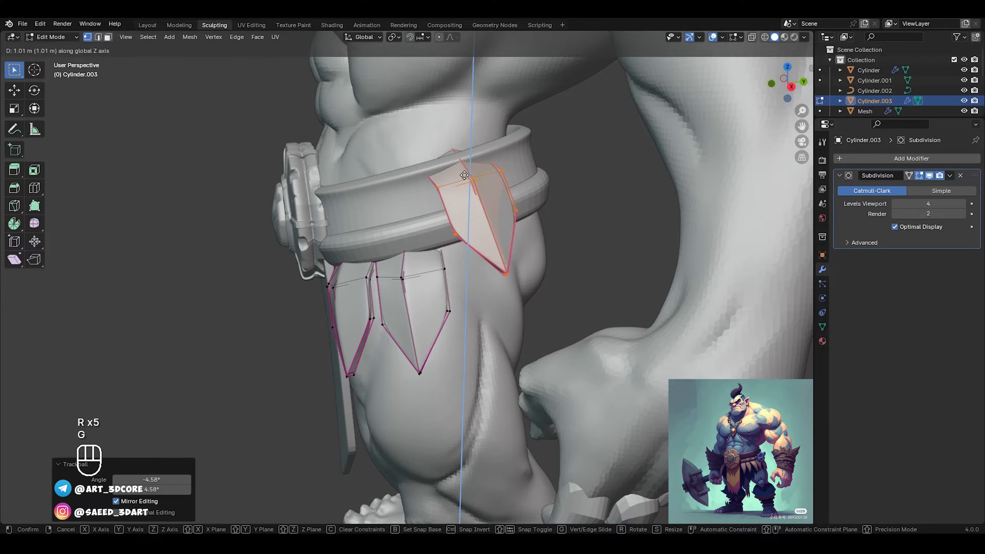
click(465, 176)
middle_drag(464, 176, 539, 167)
click(505, 158)
key(g)
key(r)
click(608, 235)
Step: Duplicate the third flap towards the back of the hip and tilt the copy with a trackball rotation
key(shift+d)
click(560, 245)
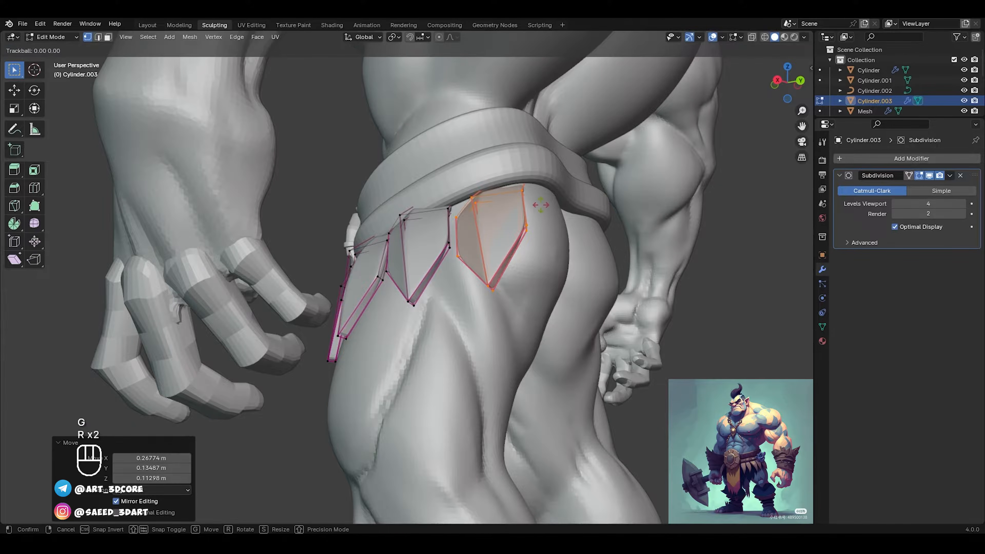
click(555, 206)
Step: Move the fourth flap about 0.12 m against the belt and rotate it about -4.3°
middle_drag(554, 206, 547, 178)
click(562, 176)
key(g)
click(512, 198)
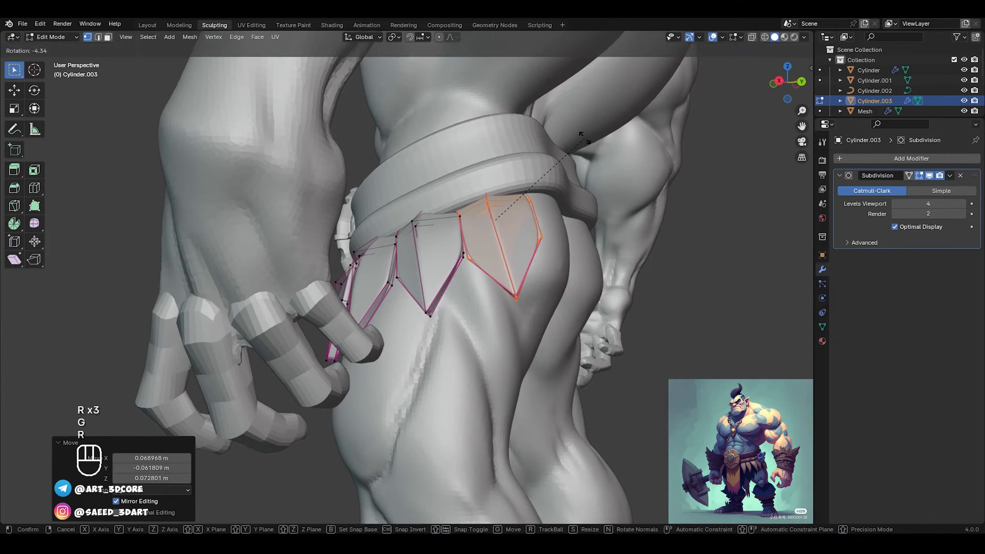
click(587, 127)
Step: Duplicate the fourth flap onto the buttock, turn the copy to face backward and move it beneath the belt
middle_drag(563, 211, 460, 232)
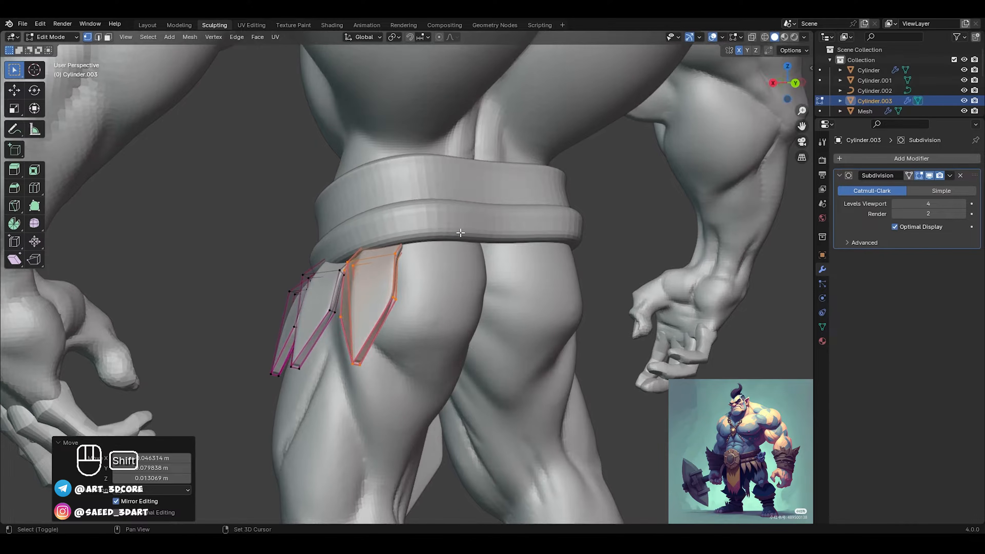
click(519, 249)
key(r)
middle_drag(515, 224, 466, 235)
click(520, 244)
key(g)
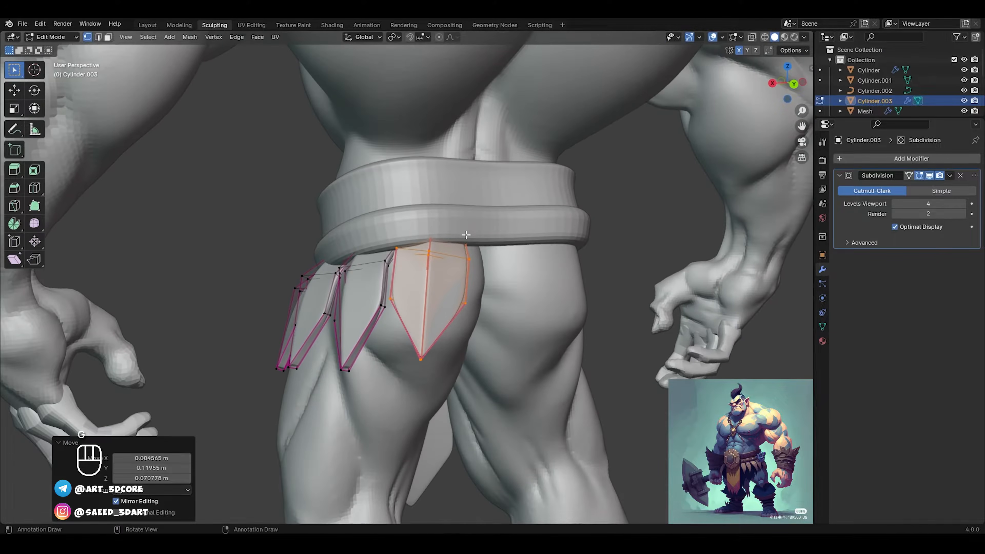
click(511, 191)
Step: Lower the fifth flap about 0.13 m and tilt it with a trackball rotation to follow the buttock
key(g)
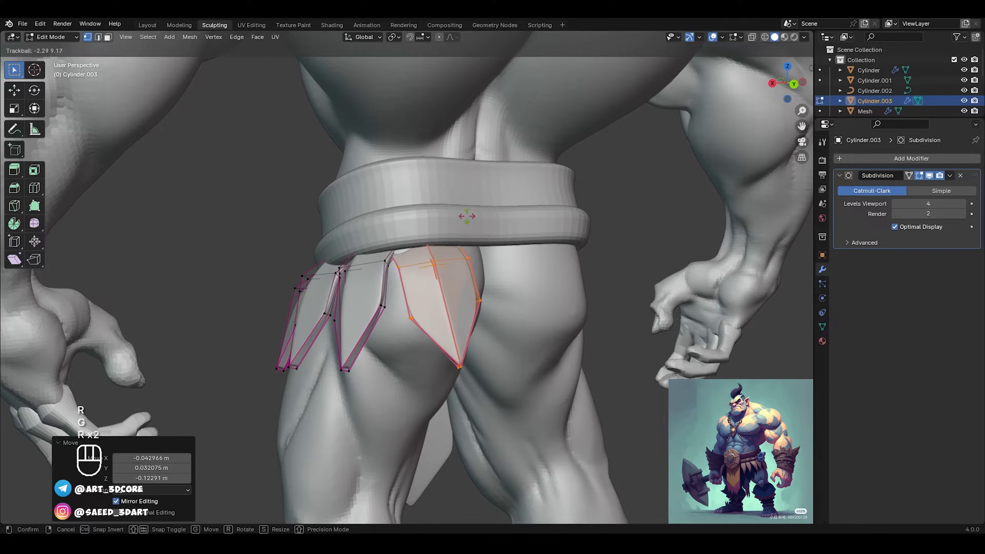
click(480, 212)
key(r)
click(493, 220)
Step: Move the fifth flap about -0.29 m along X and -0.03 m along Z in back view, and rotate it about 4°
middle_drag(493, 220, 521, 242)
click(472, 159)
click(542, 243)
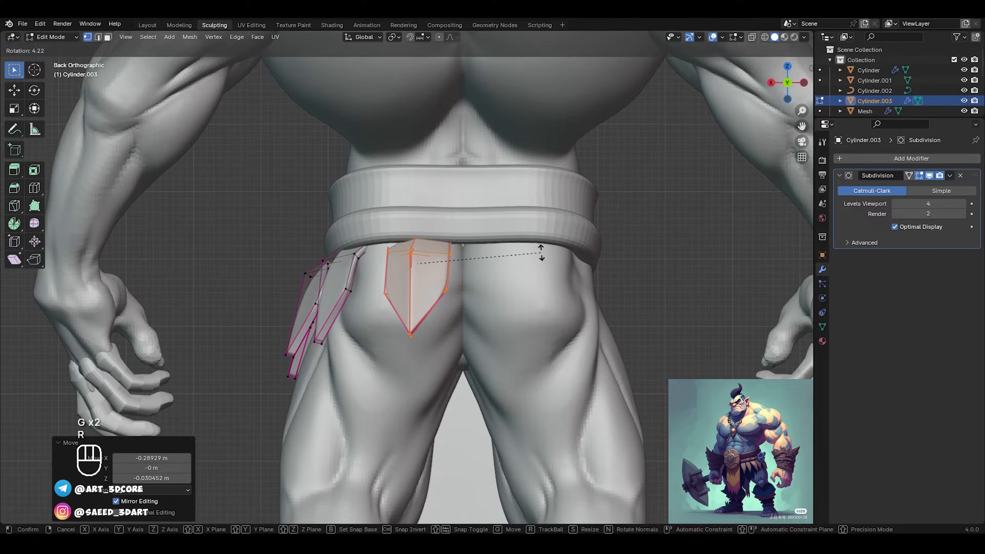
click(473, 248)
Step: Move the fourth flap up against the belt and turn it with a 12.5° rotation plus a trackball tilt to follow the hip
middle_drag(474, 248, 433, 238)
key(l)
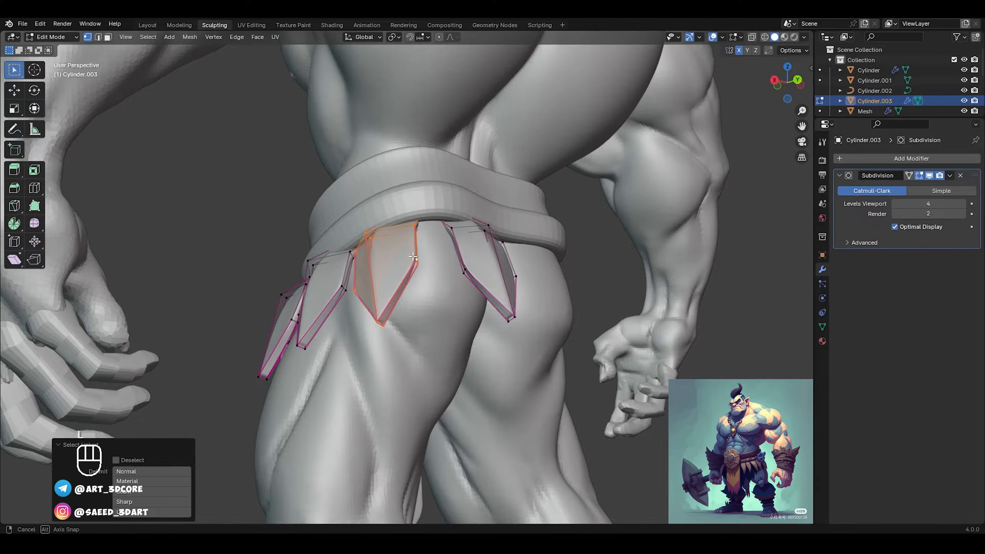
key(g)
click(484, 225)
key(r)
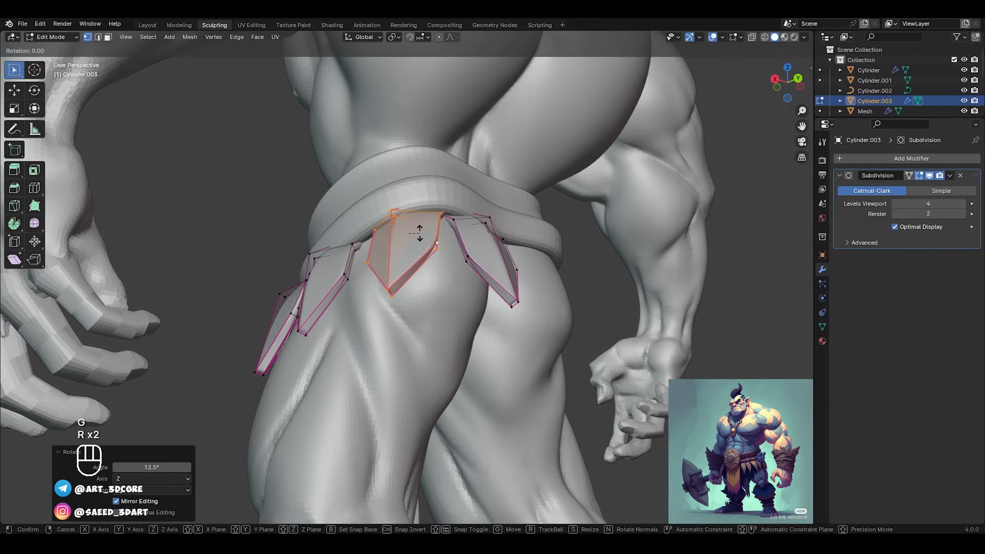
click(424, 232)
middle_drag(425, 231, 462, 273)
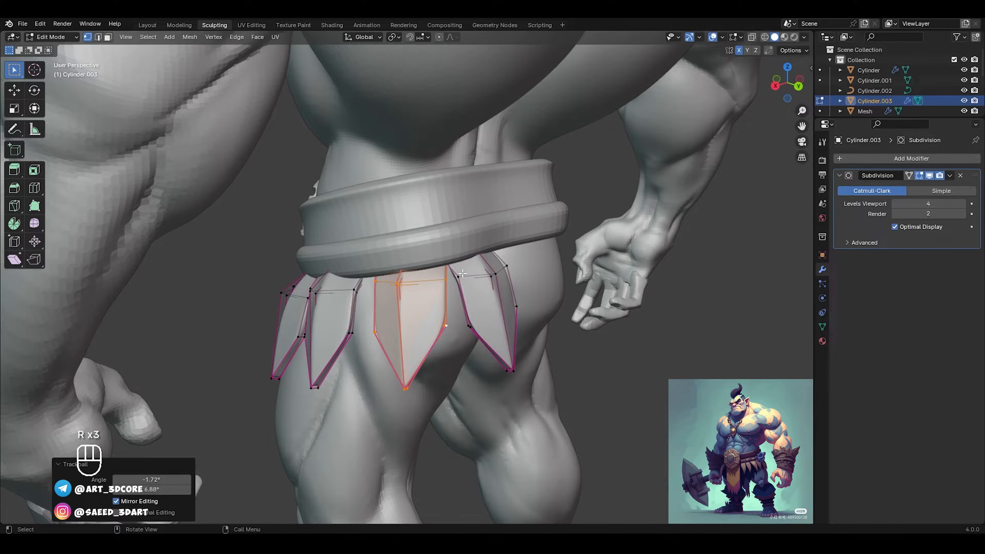
click(470, 247)
click(454, 318)
middle_drag(454, 317, 415, 303)
key(r)
click(481, 182)
Step: Select two of the flaps one after the other and move each to even out the spacing beneath the belt
click(365, 309)
key(l)
key(g)
click(439, 218)
click(382, 344)
key(l)
key(g)
click(409, 315)
Step: Move the front flap beside the buckle about 0.05 m along X, 0.06 m along Y and 0.01 m along Z
click(434, 298)
key(l)
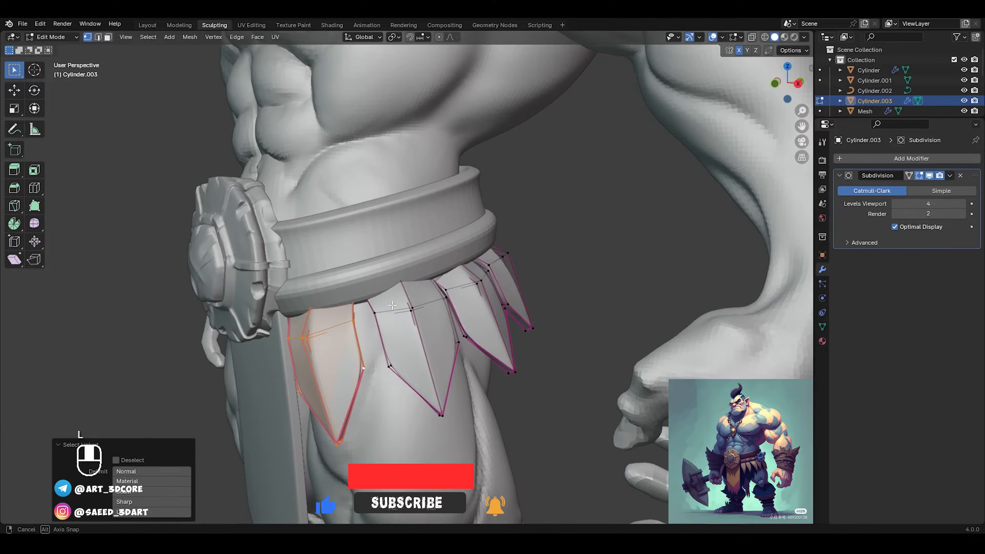
key(g)
click(410, 301)
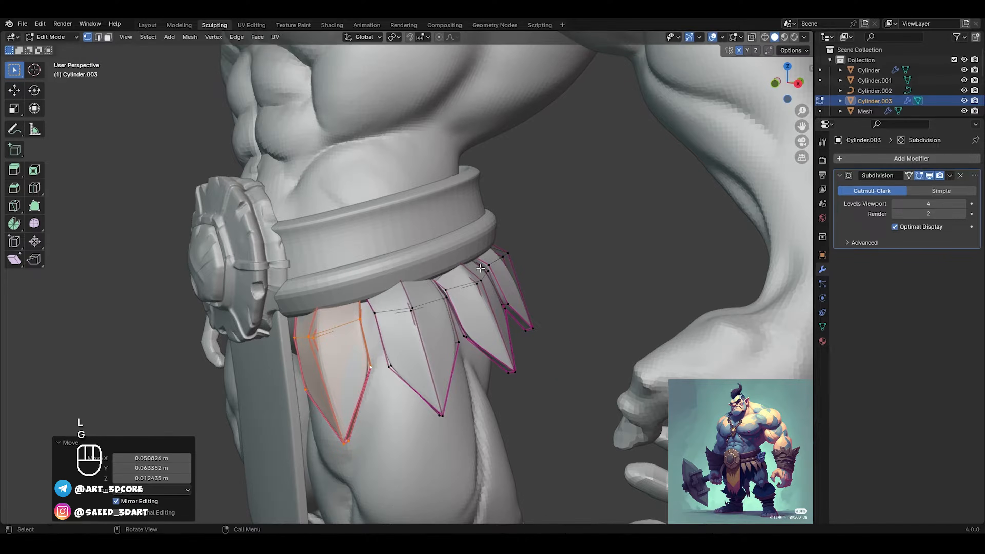
key(ctrl+Tab)
scroll(465, 245, down, 5)
middle_drag(465, 245, 446, 326)
click(273, 383)
scroll(303, 308, down, 3)
scroll(537, 318, up, 8)
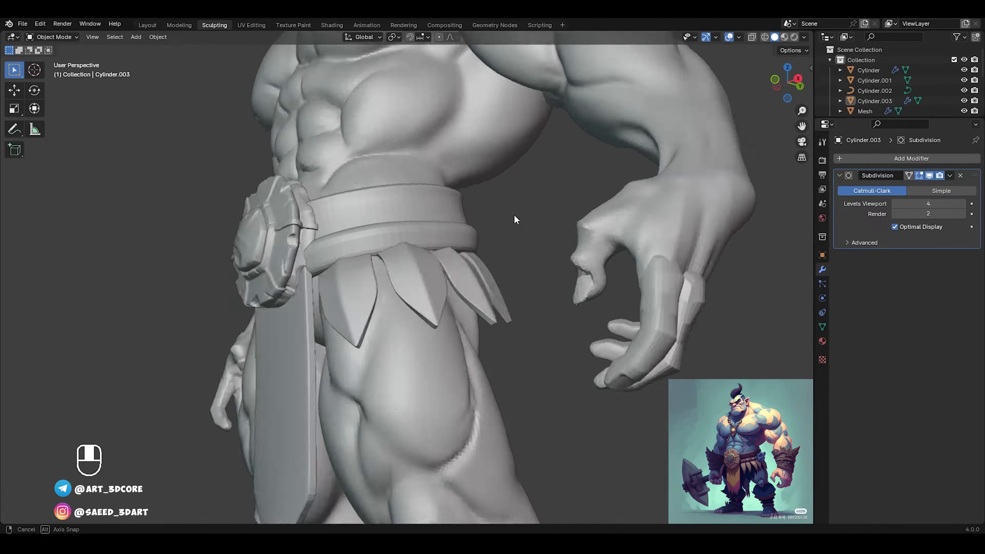
Step: Select the geometry of all the flaps and move it slightly up along Z towards the belt
middle_drag(514, 214, 436, 244)
click(438, 246)
key(Tab)
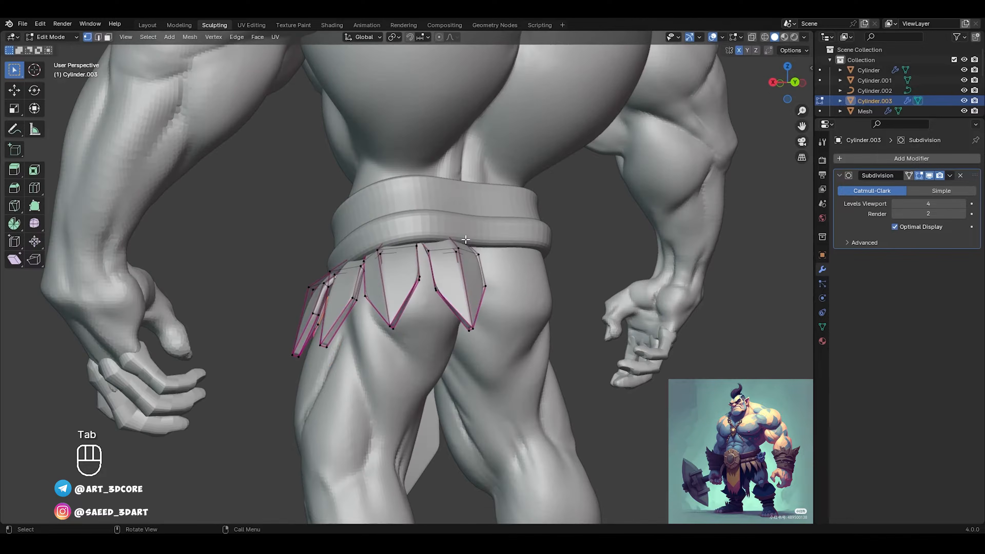
key(a)
key(g)
key(z)
click(468, 232)
Step: Add a Mirror modifier on the X axis to the flaps object
key(ctrl+Tab)
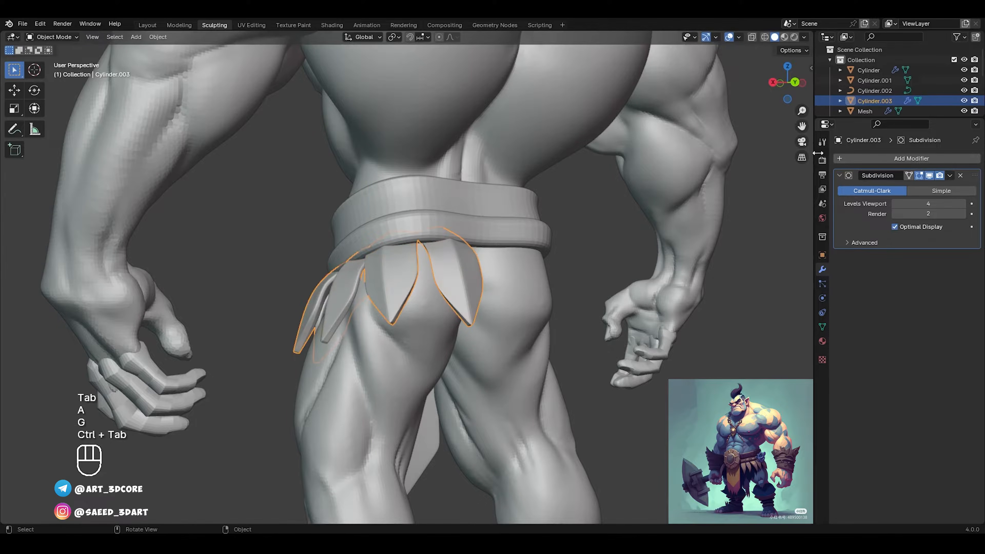
click(882, 155)
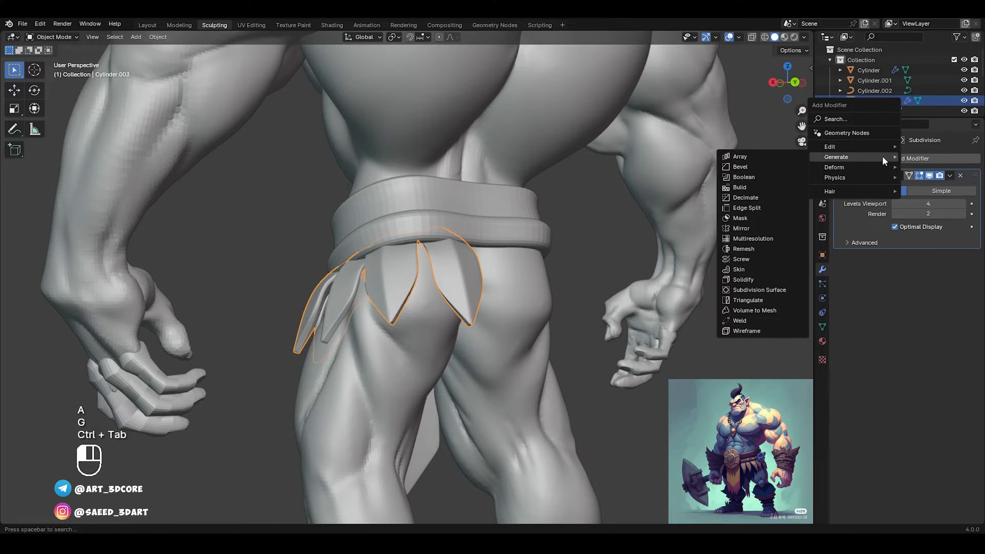
click(756, 226)
click(720, 375)
middle_drag(644, 343, 528, 315)
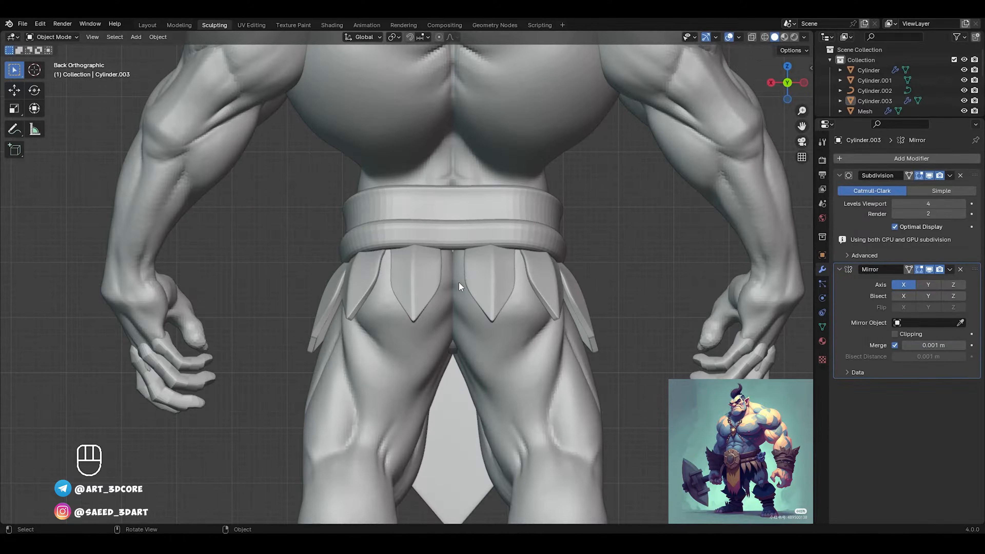
Step: Apply the location and then all transforms of the flaps object so it mirrors around the body's centre
click(484, 279)
key(ctrl+a)
click(484, 279)
key(ctrl+a)
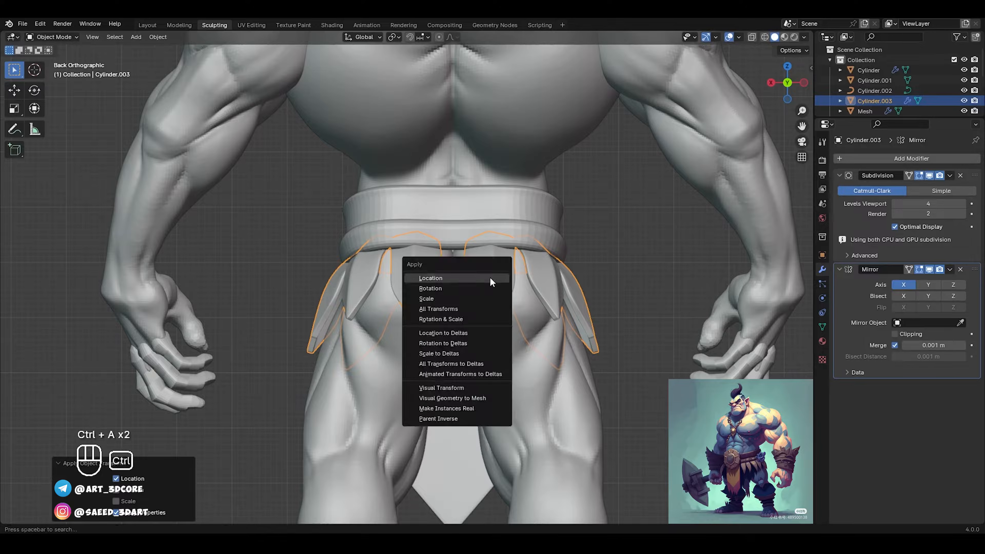
click(462, 311)
alt+middle_drag(462, 311, 582, 313)
click(526, 279)
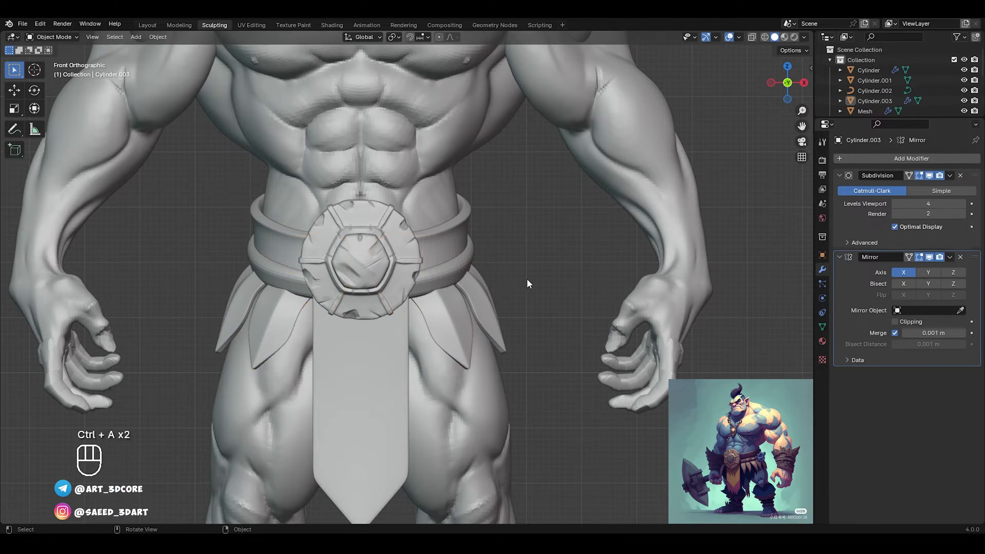
ctrl+middle_drag(526, 279, 301, 282)
scroll(420, 295, up, 4)
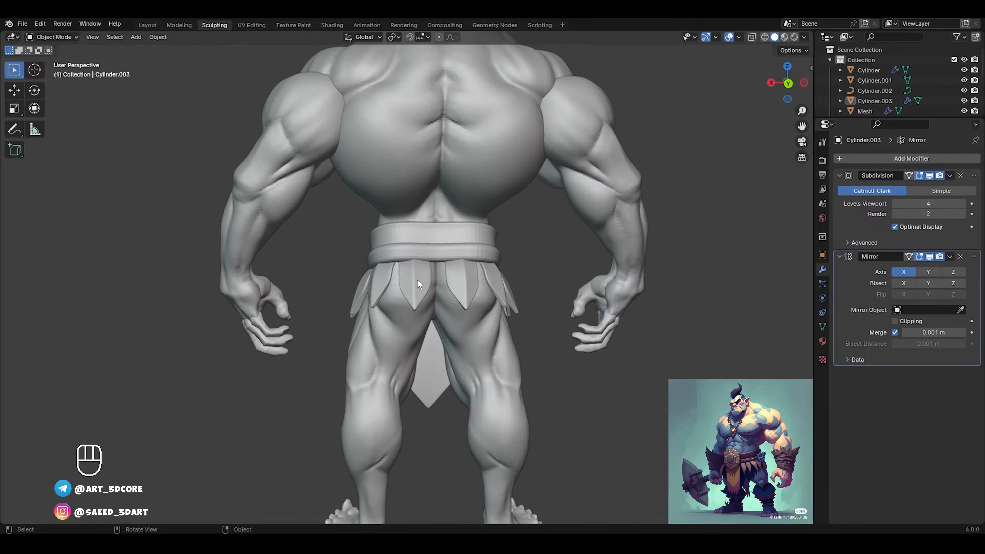
Step: Select the rearmost flap in back view and move it about 0.098 m along X, away from the centre line
click(417, 281)
key(Tab)
key(ctrl+KP_1)
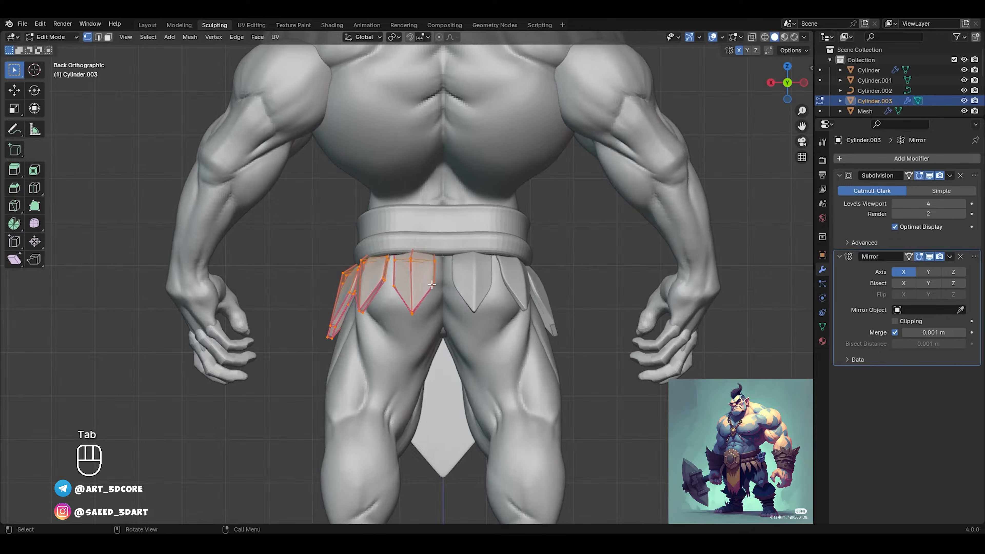
key(l)
scroll(430, 278, up, 3)
key(g)
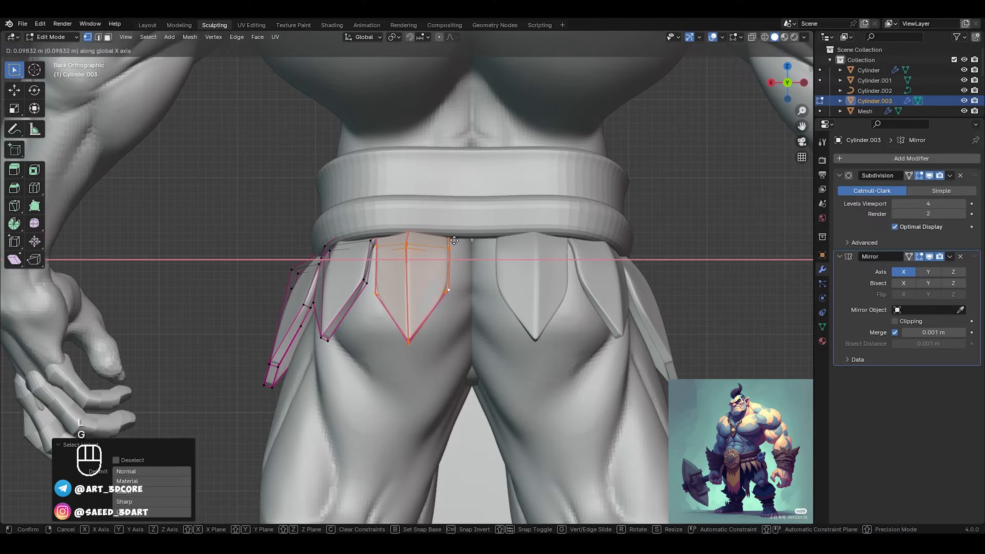
click(454, 241)
Step: Duplicate the rearmost flap below the original and separate the copy into its own object
key(shift+d)
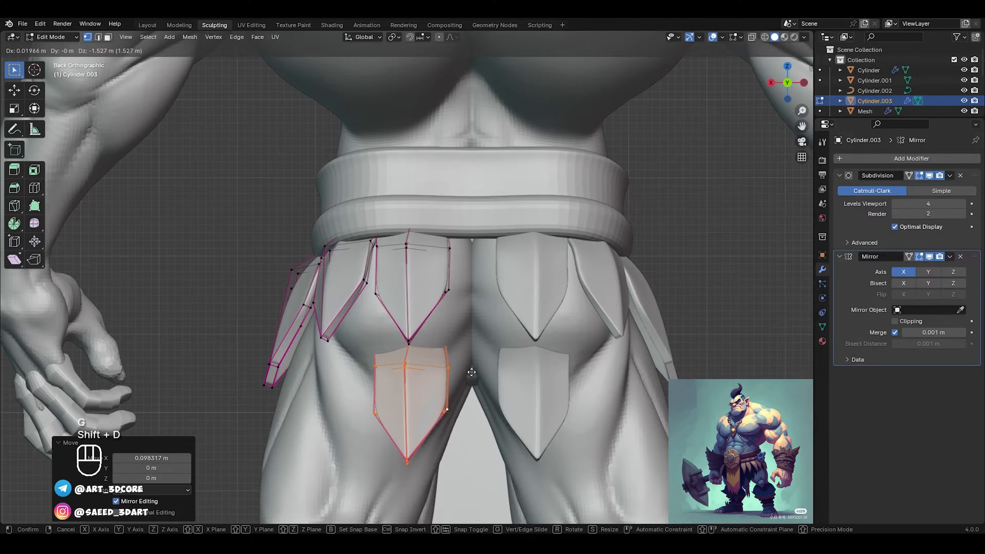
click(471, 383)
key(p)
click(472, 383)
Step: Switch to the separated flap in Object Mode and remove its Mirror modifier
key(ctrl+Tab)
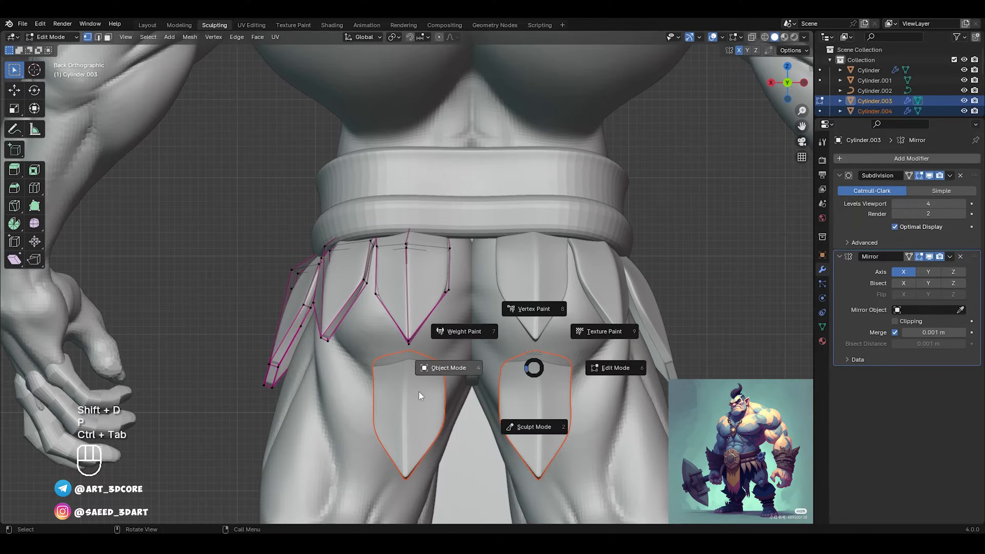
click(419, 392)
click(960, 256)
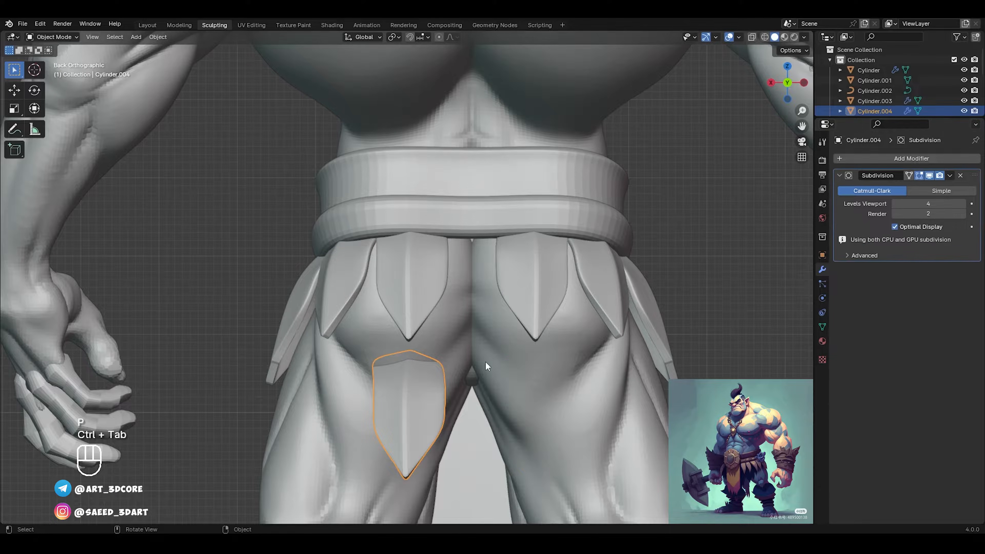
Step: Move the separated flap into the gap at the centre of the back beneath the belt and rotate it about -6.5° around Z
key(Tab)
key(a)
key(g)
click(483, 256)
middle_drag(482, 256, 556, 248)
key(g)
click(473, 223)
key(r)
click(543, 229)
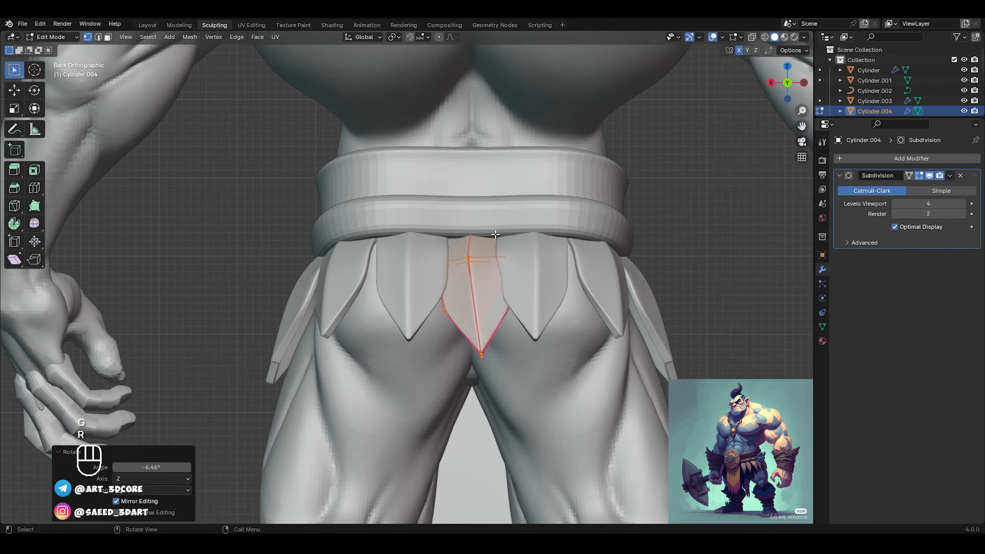
Step: Straighten the centre rear flap with a trackball rotation and a rotation of about 5.7° around Z
key(r)
key(r)
click(501, 233)
key(r)
click(533, 233)
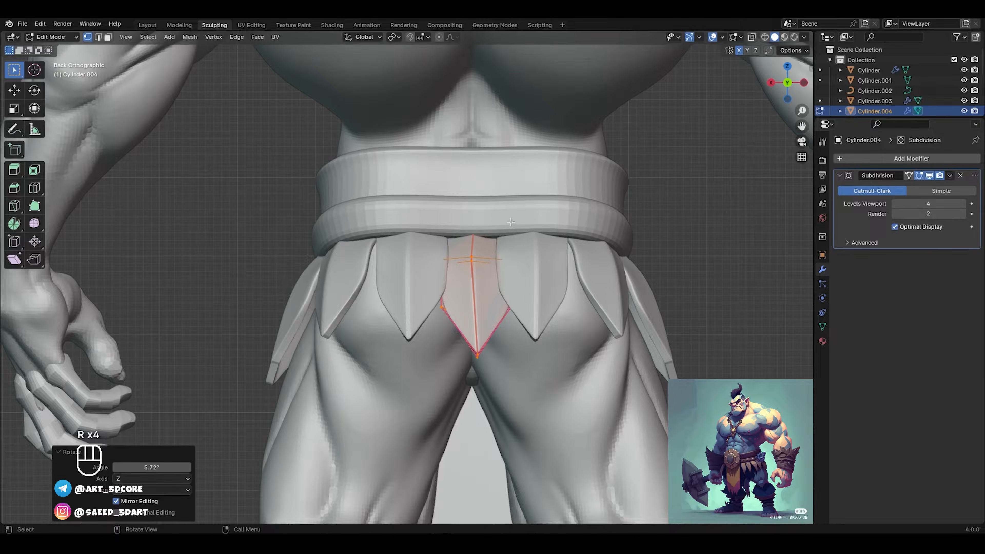
middle_drag(533, 233, 542, 211)
Step: Switch to editing the mirrored flaps object and move one of its rear flaps beneath the belt
key(ctrl+Tab)
click(492, 265)
click(473, 264)
key(Tab)
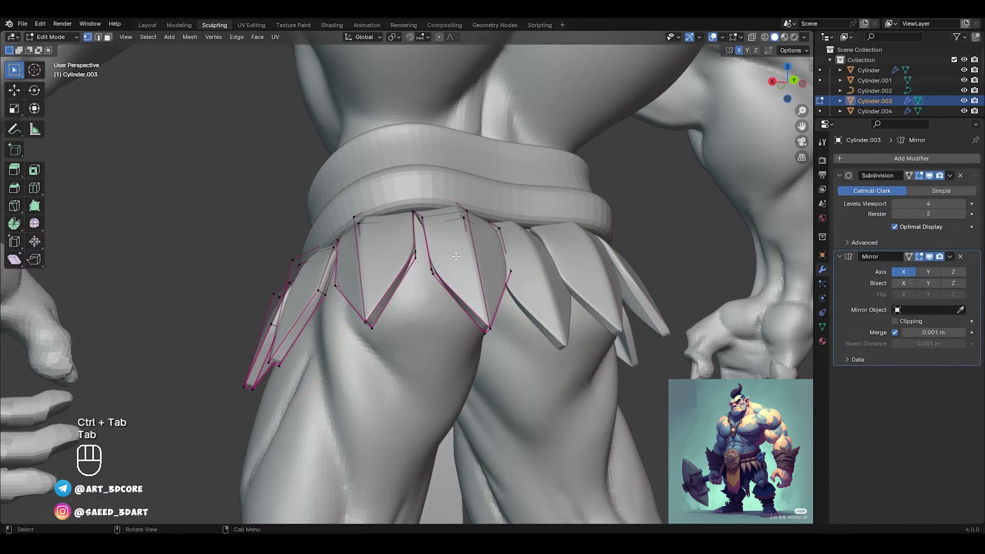
middle_drag(446, 226, 457, 190)
key(l)
key(g)
click(428, 231)
Step: Select a mirrored flap at the rear hip, move it against the belt and rotate it
key(l)
key(g)
click(441, 172)
key(r)
click(441, 172)
Step: Fit the fourth flap to the rear hip by moving it, rotating it about -3.1° around Z and tilting it with a trackball rotation
click(448, 211)
key(l)
key(g)
click(411, 206)
key(r)
click(499, 152)
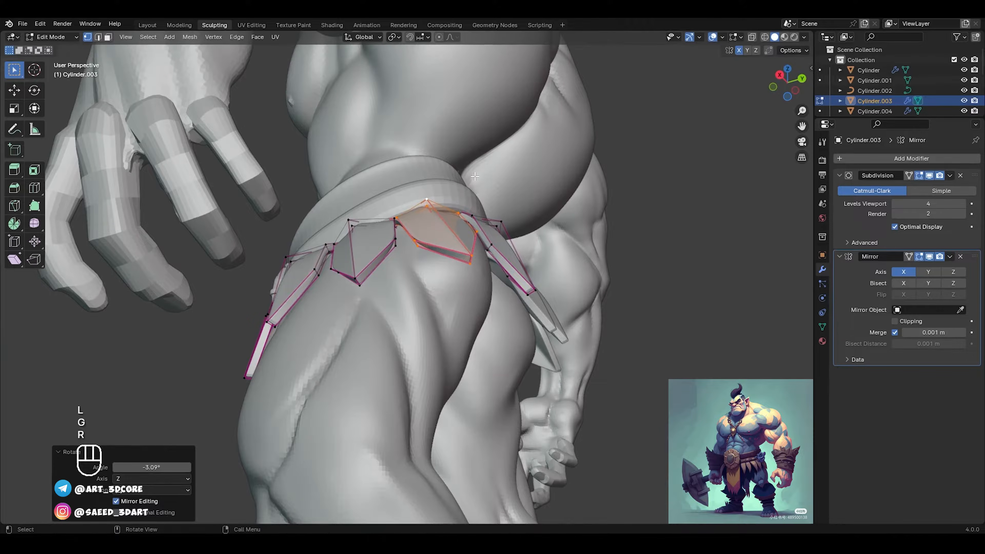
key(r)
key(r)
click(320, 221)
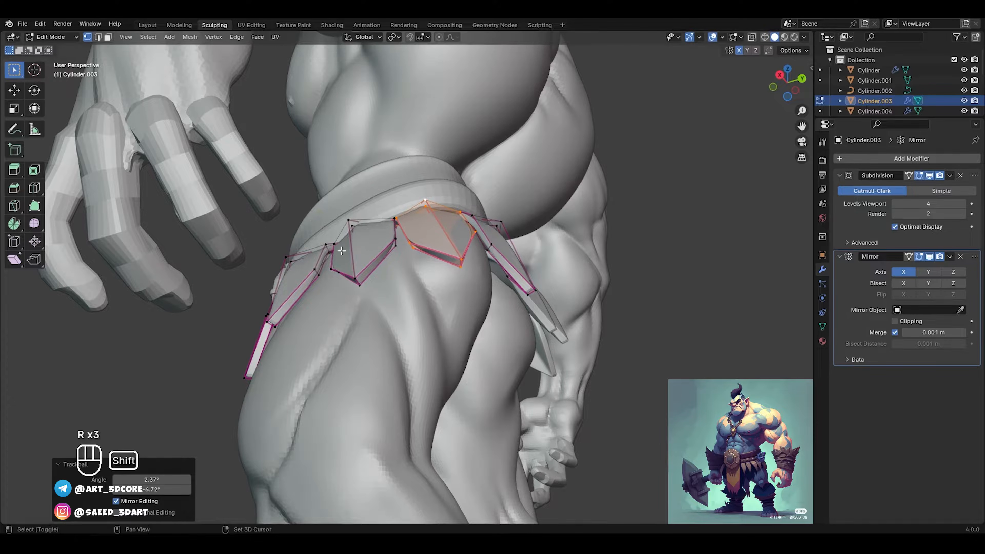
middle_drag(320, 221, 431, 167)
key(g)
click(467, 227)
Step: Select the neighbouring flap, move it along the belt and rotate it to follow the hip
click(468, 240)
key(l)
key(g)
click(430, 203)
key(r)
click(480, 145)
Step: Switch to the centre rear flap, scale its whole mesh and reposition it between the two neighbouring flaps
middle_drag(480, 145, 535, 216)
key(ctrl+Tab)
click(494, 229)
key(Tab)
key(g)
click(485, 183)
key(ctrl+Tab)
click(505, 201)
key(Tab)
key(a)
key(s)
click(526, 209)
alt+scroll(535, 216, up, 1)
key(g)
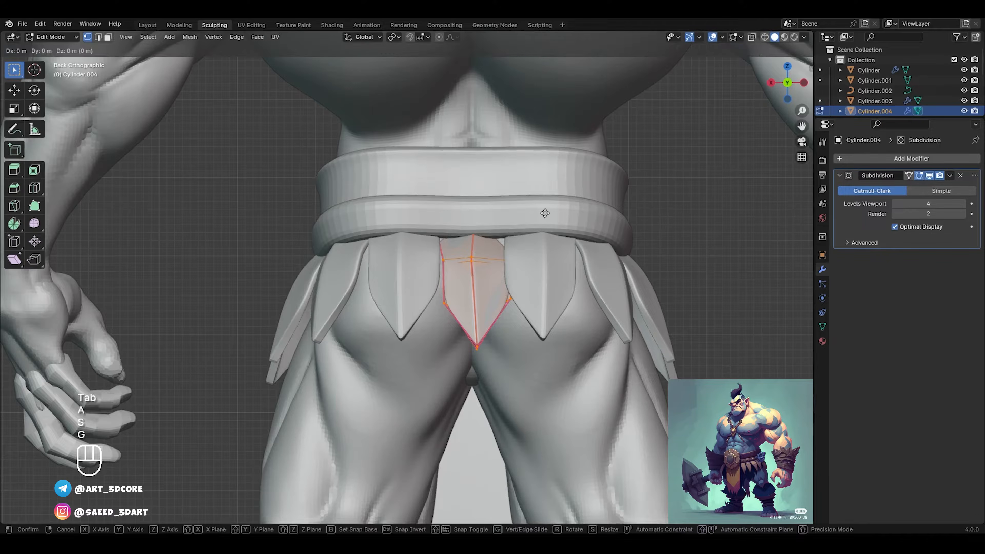
click(543, 213)
Step: Select the centre flap's middle line of vertices through the mesh and scale it to 0 along X to straighten it
click(487, 252)
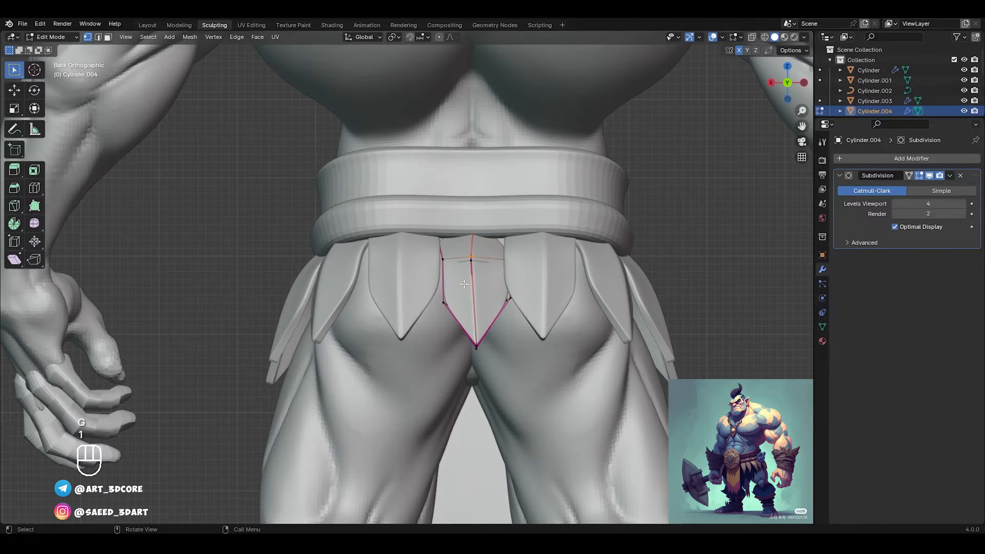
key(alt+z)
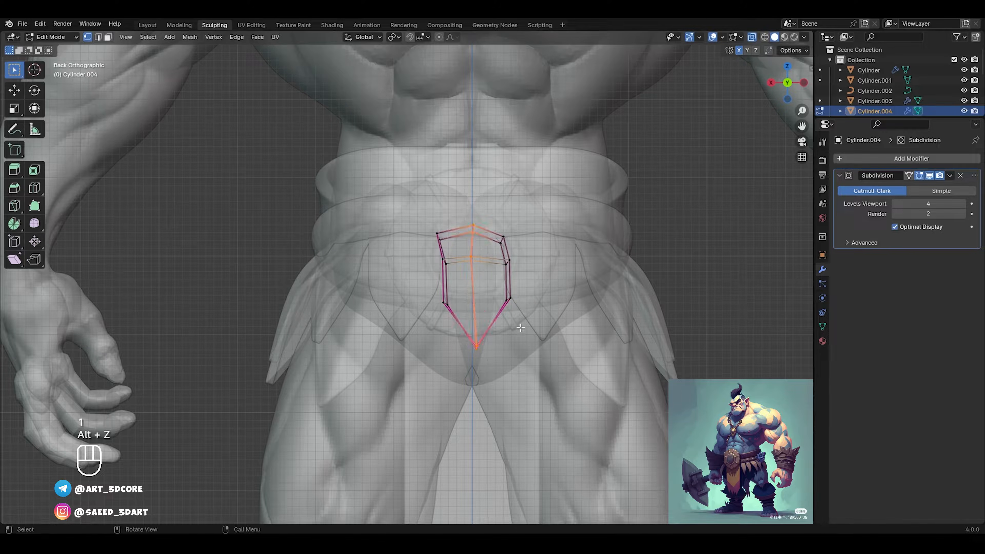
key(s)
key(x)
key(Return)
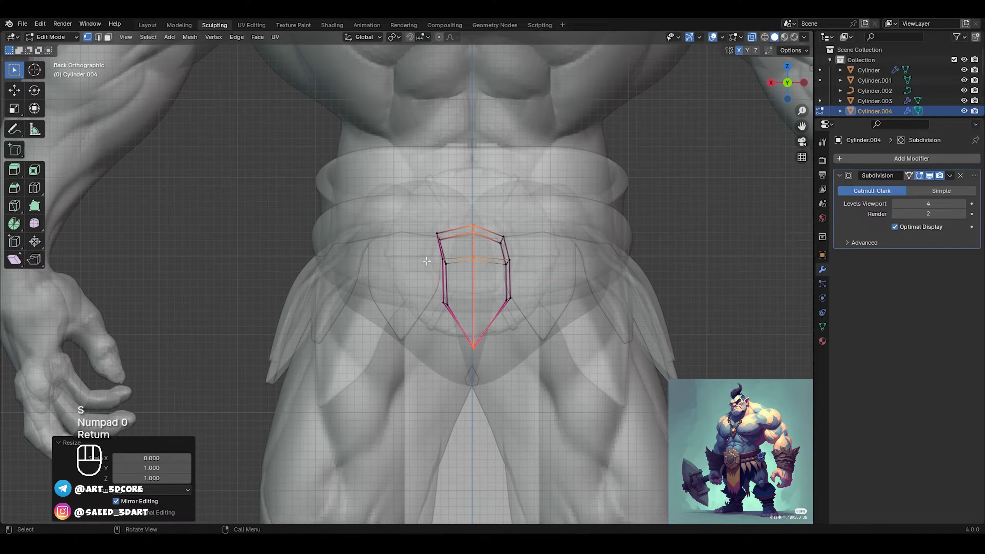
Step: Box-select the upper vertices of the centre flap in X-ray and slide them along their edges
drag(450, 272, 493, 239)
key(g)
key(g)
click(506, 230)
key(alt+z)
Step: Select the entire centre flap and move it about 0.03 m along X
middle_drag(515, 262, 571, 193)
key(a)
key(g)
click(493, 187)
Step: Try to rotate the centre flap about -8° in the left side view
key(r)
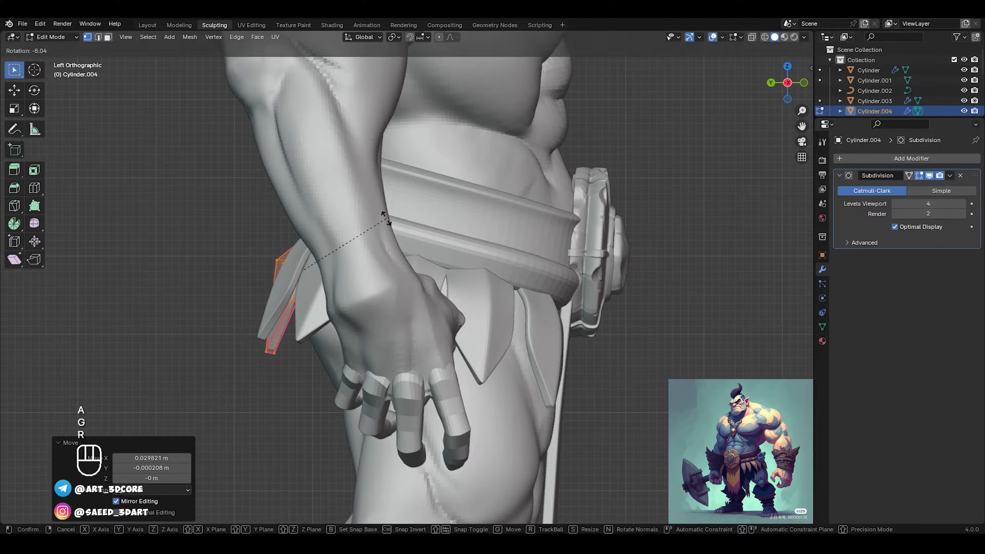
click(386, 219)
key(ctrl+z)
Step: Switch to the mirrored side flaps, select the rearmost one and rotate it about -9° in the left side view
key(ctrl+Tab)
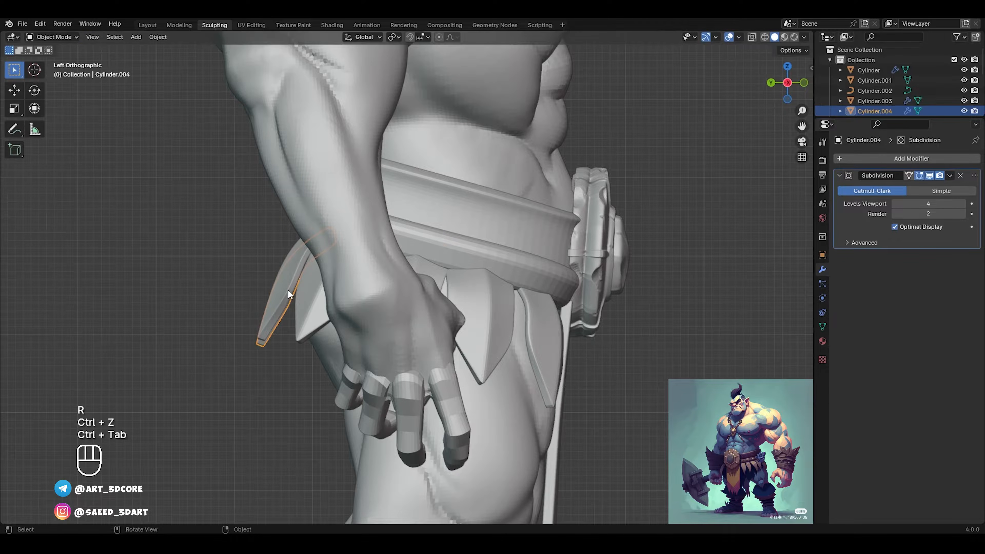
click(288, 291)
key(Tab)
key(alt+z)
middle_drag(292, 293, 426, 313)
key(alt+z)
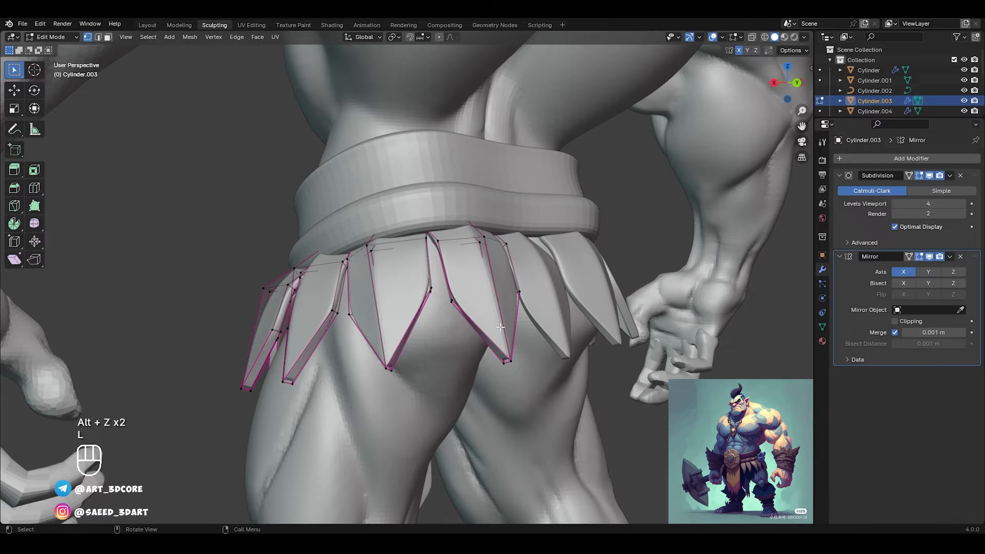
key(l)
key(ctrl+KP_3)
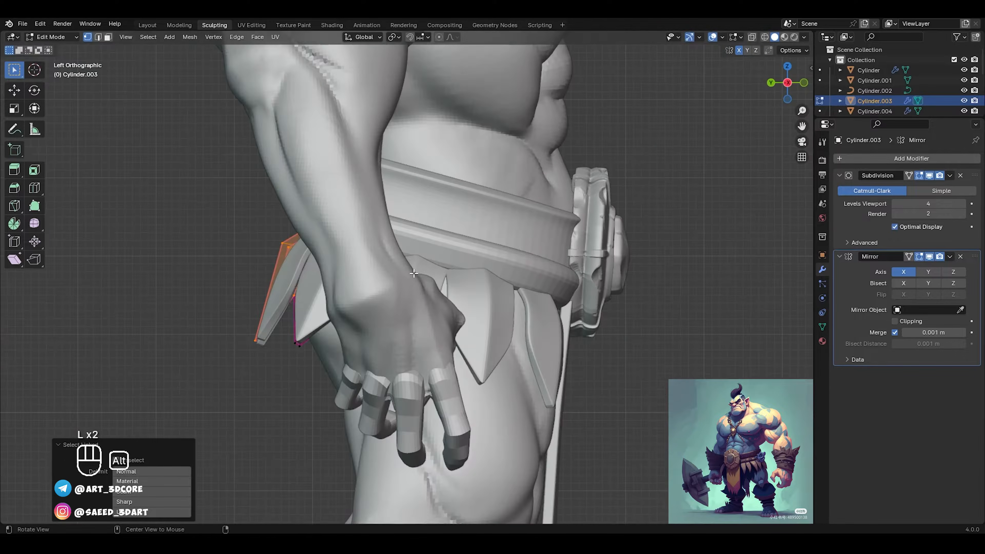
key(alt+z)
key(r)
click(426, 228)
Step: Move and rotate the selected rearmost side flap so that its upper end tucks in beneath the belt
key(g)
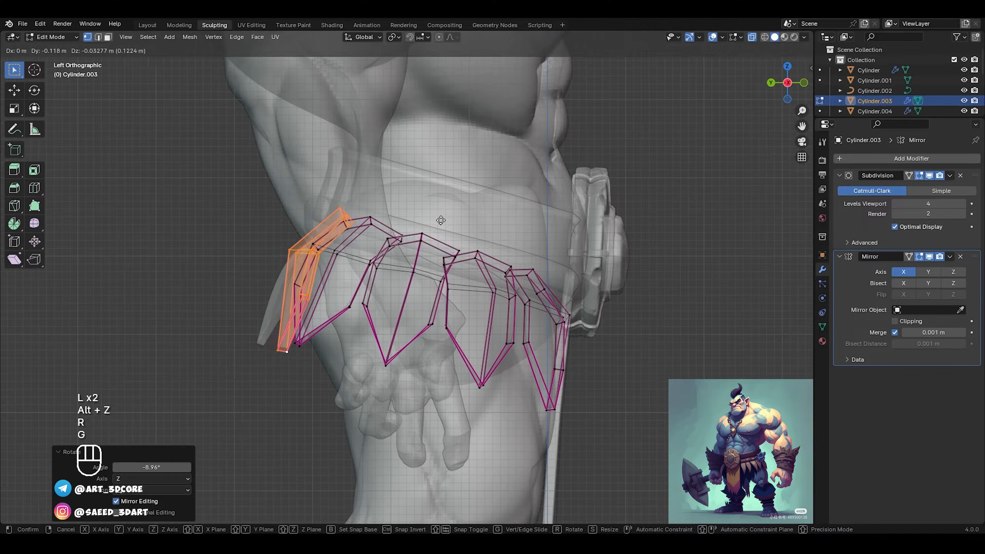
click(446, 225)
key(r)
click(448, 224)
key(alt+z)
alt+middle_drag(448, 224, 403, 266)
key(g)
click(433, 232)
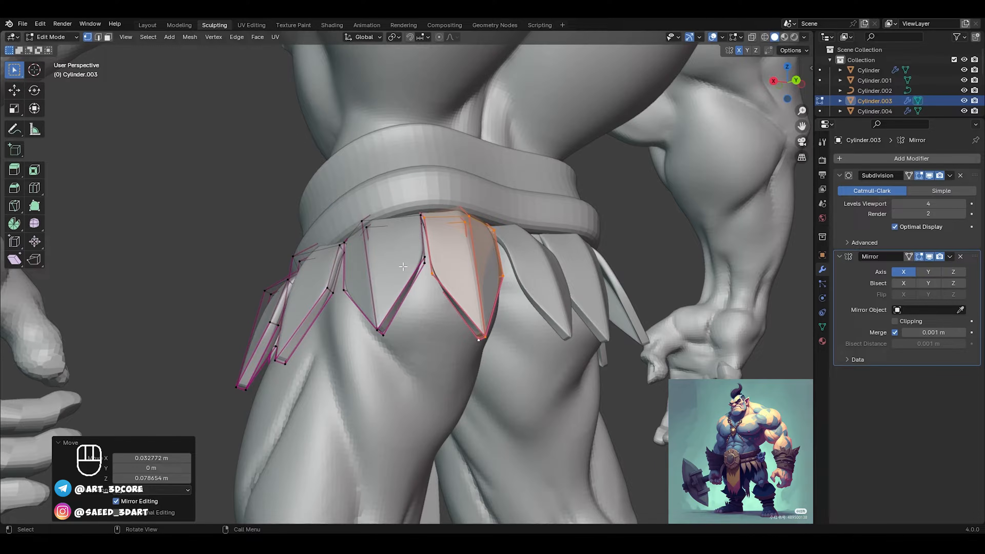
Step: Select the neighbouring rear side flap, adjust its rotation to follow the belt, and return to Object Mode
click(376, 309)
key(l)
middle_drag(377, 314, 396, 287)
key(r)
key(r)
click(407, 203)
key(r)
click(465, 237)
key(ctrl+Tab)
key(Tab)
key(ctrl+Tab)
click(450, 291)
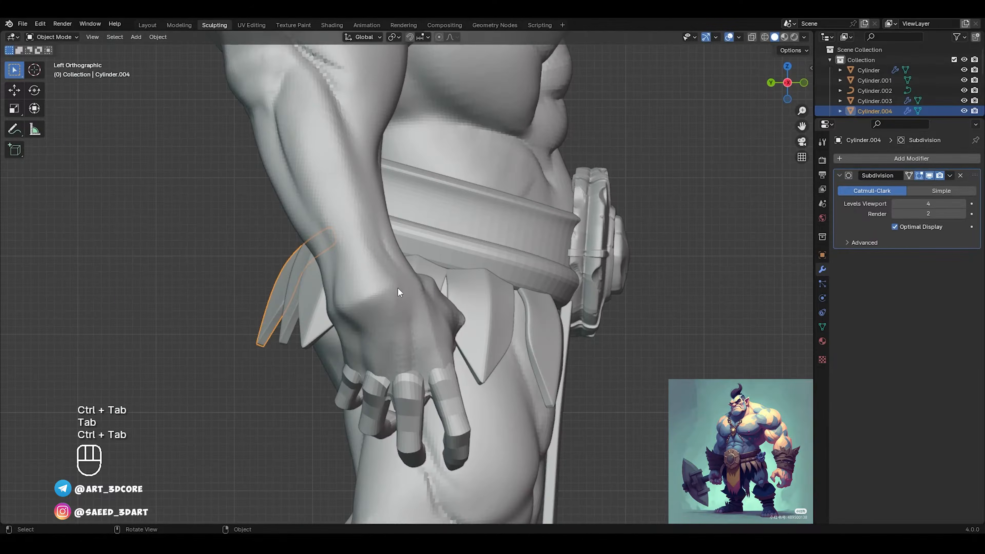
Step: Examine the belt outfit on the whole ogre from the rear and the front
ctrl+middle_drag(335, 274, 311, 406)
click(311, 406)
middle_drag(384, 306, 454, 365)
shift+middle_drag(446, 316, 444, 285)
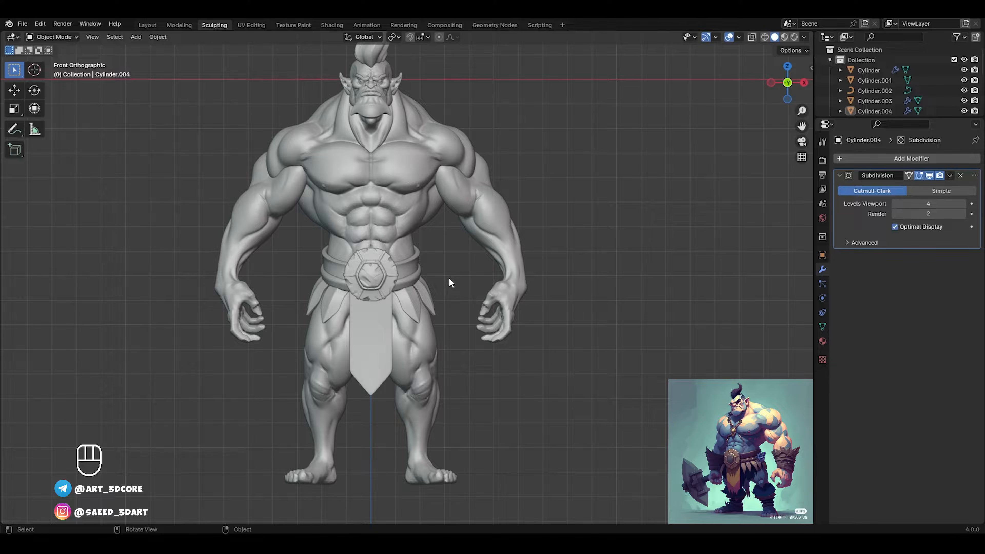
shift+middle_drag(449, 277, 395, 291)
middle_drag(367, 268, 450, 260)
ctrl+middle_drag(442, 311, 473, 239)
shift+middle_drag(488, 191, 482, 205)
Step: Add a cylinder mesh and move it over the ogre's forearm in the front view
key(shift+a)
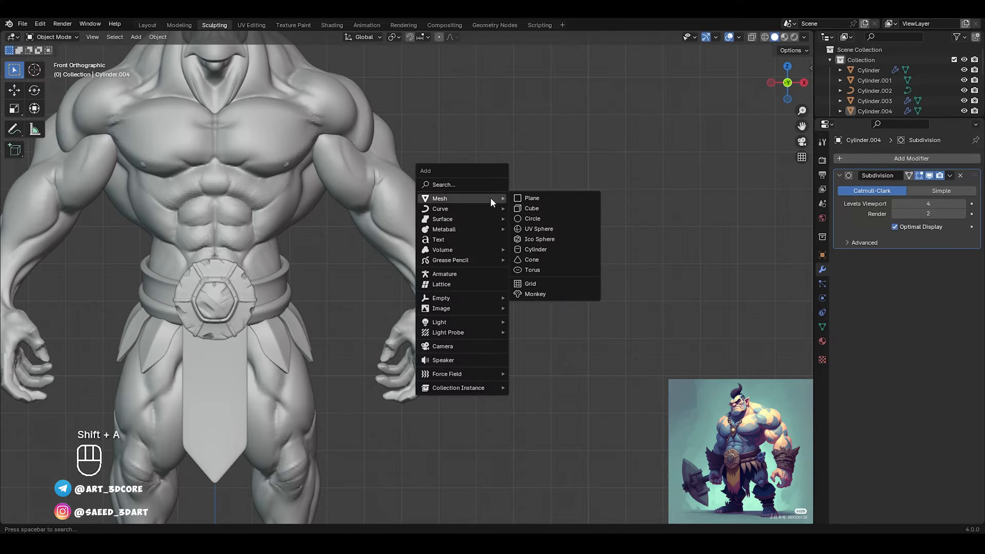
click(543, 250)
key(Tab)
key(g)
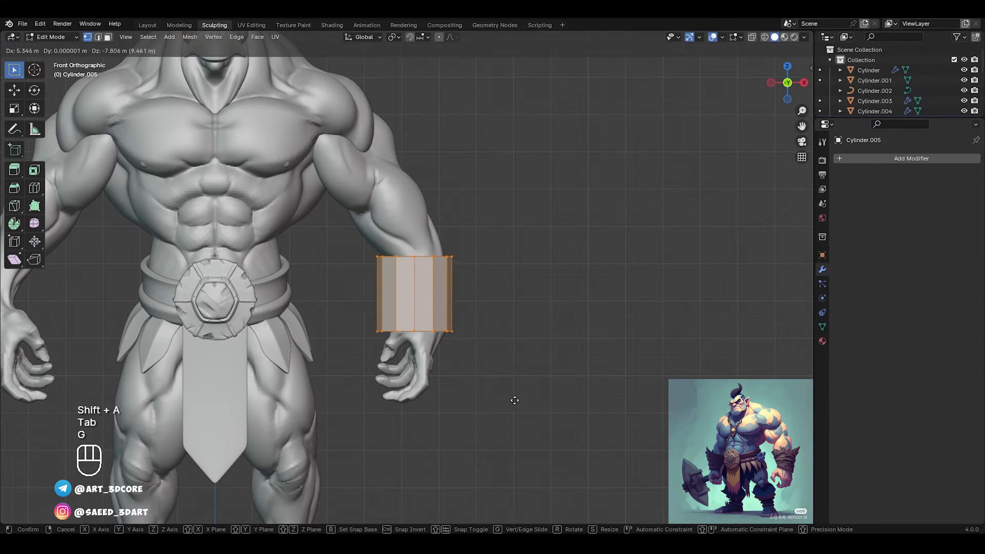
click(520, 377)
Step: Select the cylinder's two end cap faces and delete them to leave an open tube
key(3)
click(446, 254)
middle_drag(446, 254, 457, 300)
key(3)
click(429, 311)
shift+click(423, 283)
key(x)
click(409, 306)
Step: Select the whole tube, move it about 2.56 m along Y onto the forearm, resize it and rotate it 15° in the right view
key(a)
key(g)
click(547, 292)
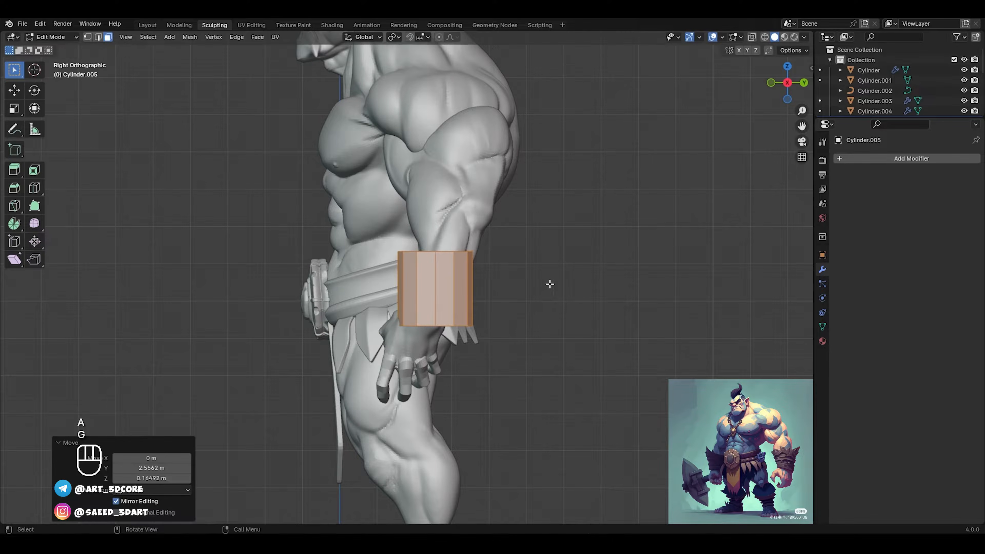
key(alt+s)
click(565, 275)
key(r)
click(562, 275)
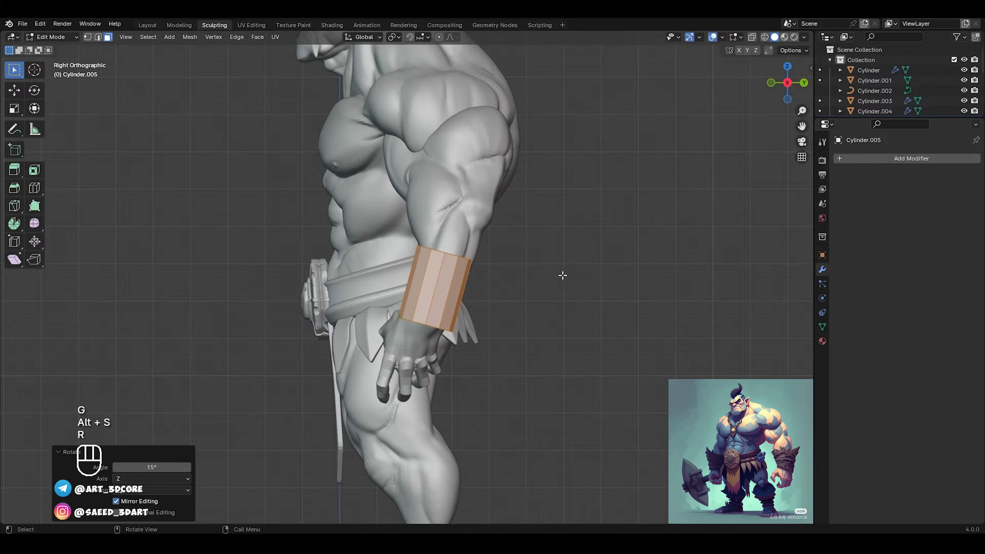
Step: Select the tube's upper edge loop and scale it up so the bracer flares towards the elbow
middle_drag(562, 275, 507, 224)
key(2)
click(434, 253)
alt+click(435, 254)
key(s)
click(498, 232)
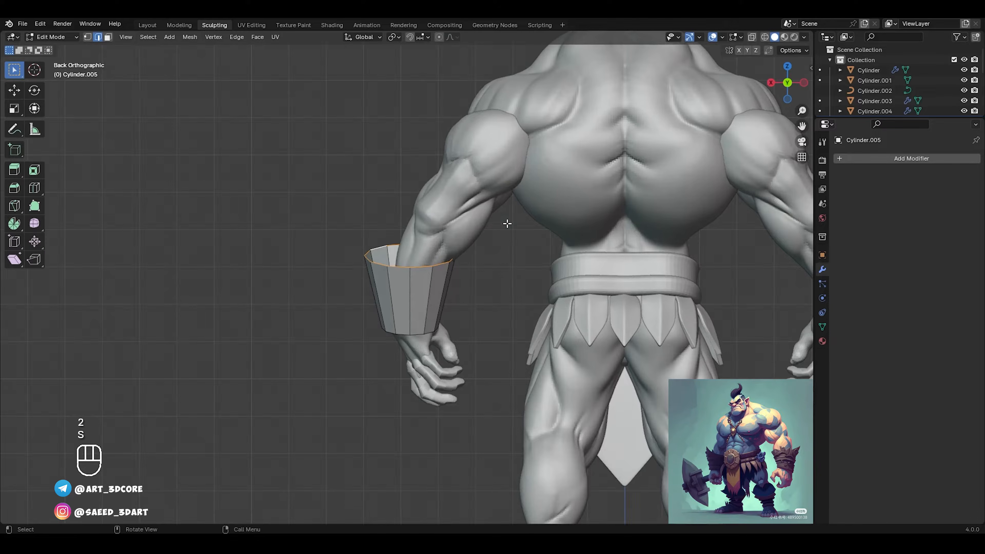
Step: Rotate the whole bracer about 12° in the back view and move it into place around the forearm
key(a)
key(g)
click(523, 222)
key(r)
key(g)
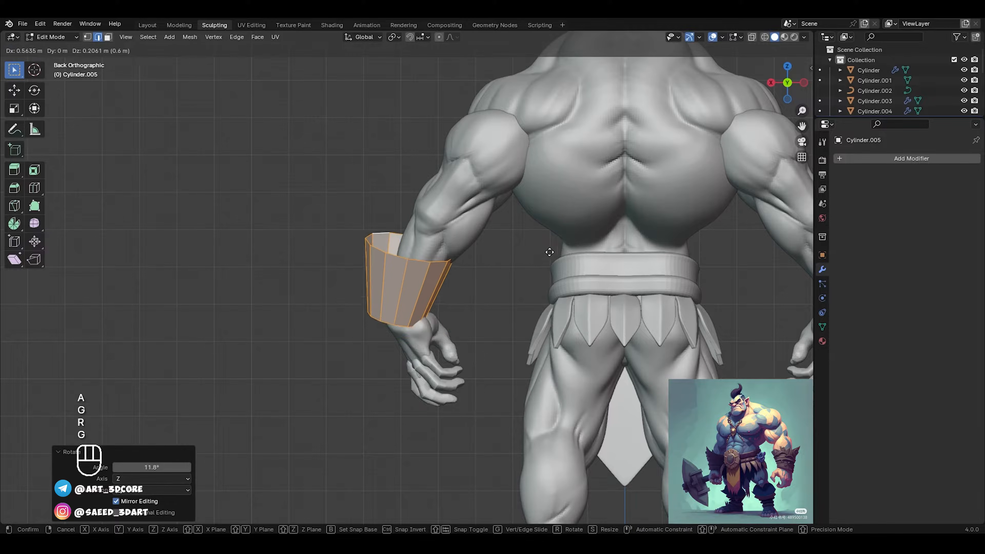
click(550, 250)
middle_drag(550, 250, 488, 240)
key(g)
click(449, 228)
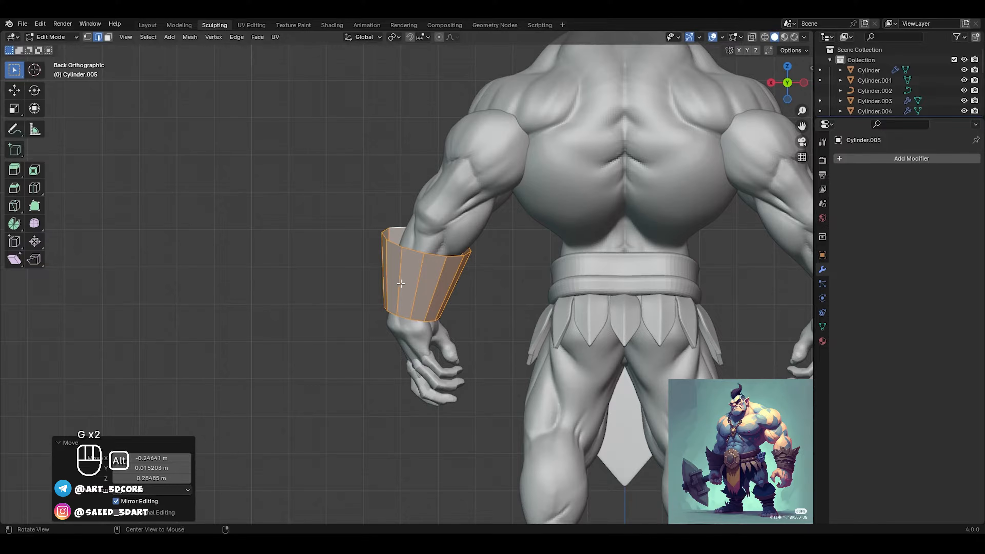
Step: Select the bracer's lower edge loop and scale it to about 0.8 around the wrist
alt+middle_drag(401, 284, 438, 253)
scroll(477, 279, up, 3)
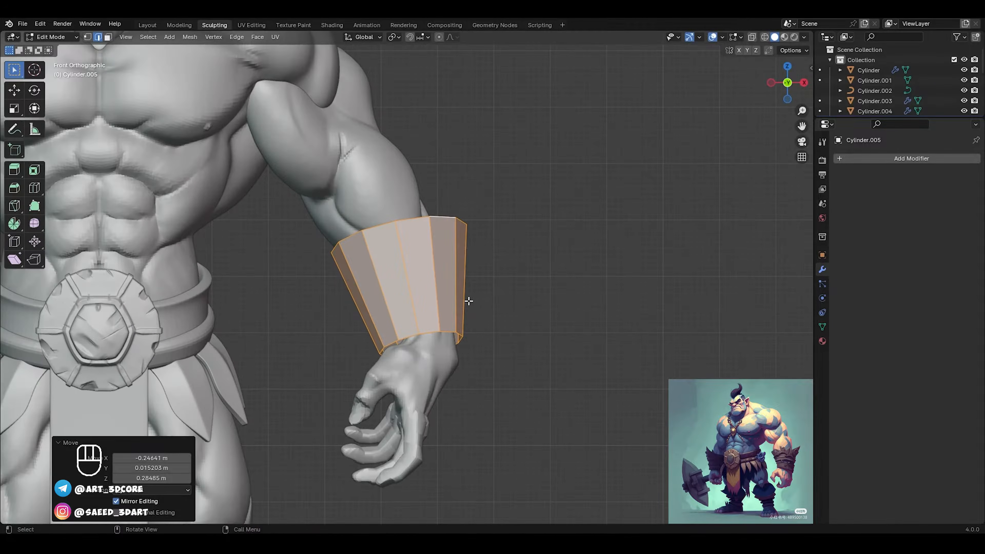
click(440, 322)
key(s)
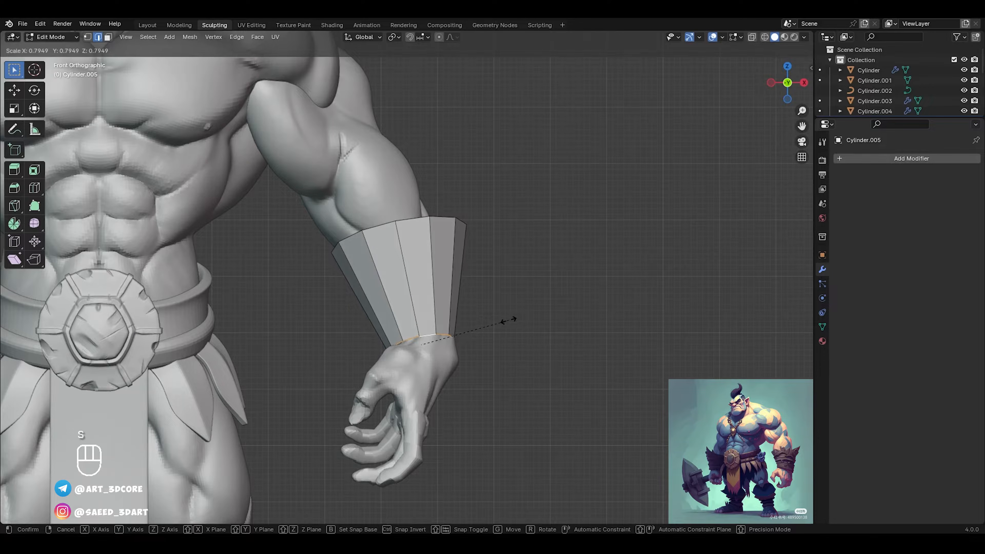
click(516, 317)
Step: Select the bracer's upper edge loop, then scale and move it to fit around the forearm
middle_drag(519, 316, 431, 319)
alt+click(408, 351)
key(s)
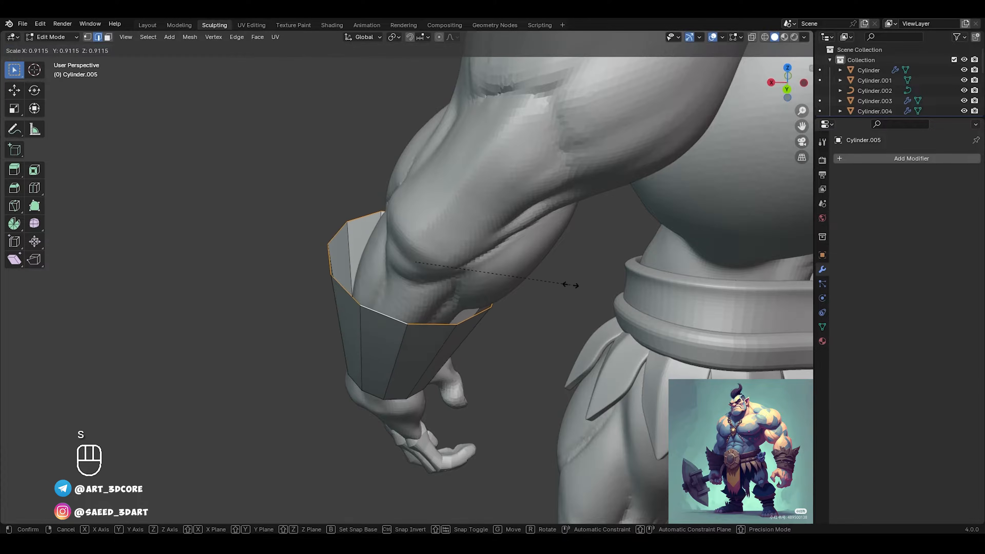
click(570, 286)
key(g)
click(589, 294)
key(s)
click(569, 286)
Step: Move the upper edge loop about 0.06 m along X and scale it by about 1.12
middle_drag(562, 282, 344, 265)
key(g)
click(531, 283)
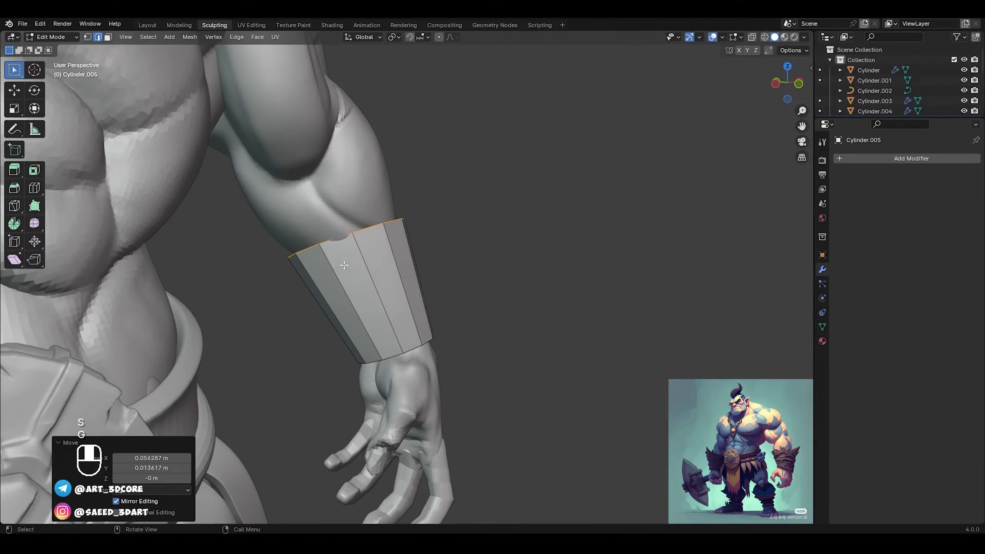
key(s)
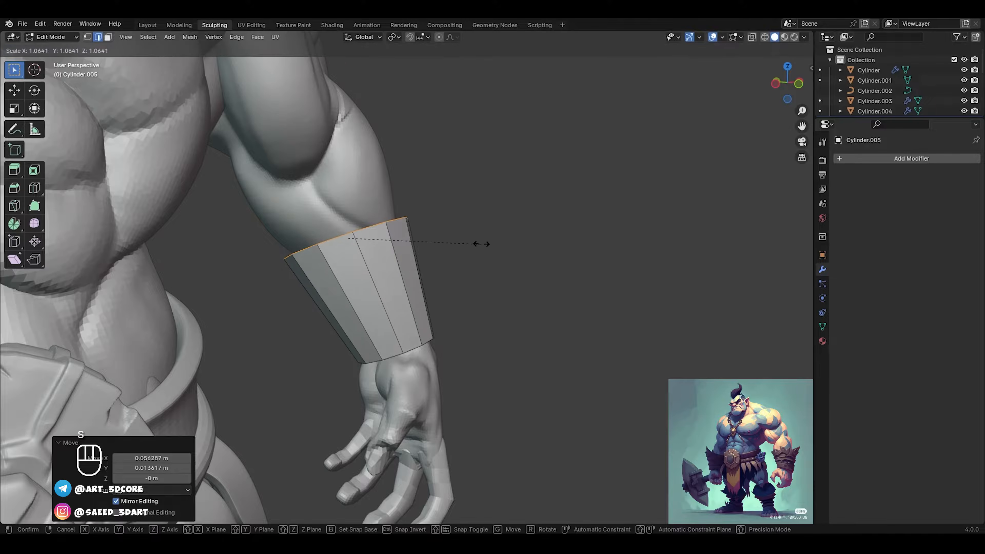
click(488, 243)
middle_drag(403, 248, 580, 284)
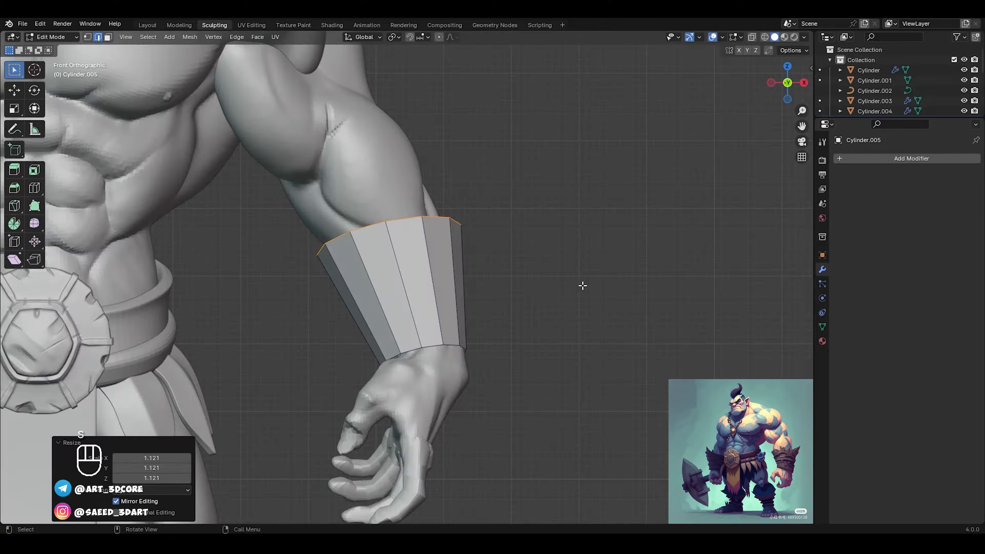
Step: Add a Solidify modifier to the bracer with thickness 0.26 m and offset -0.3197
key(ctrl+Tab)
click(870, 159)
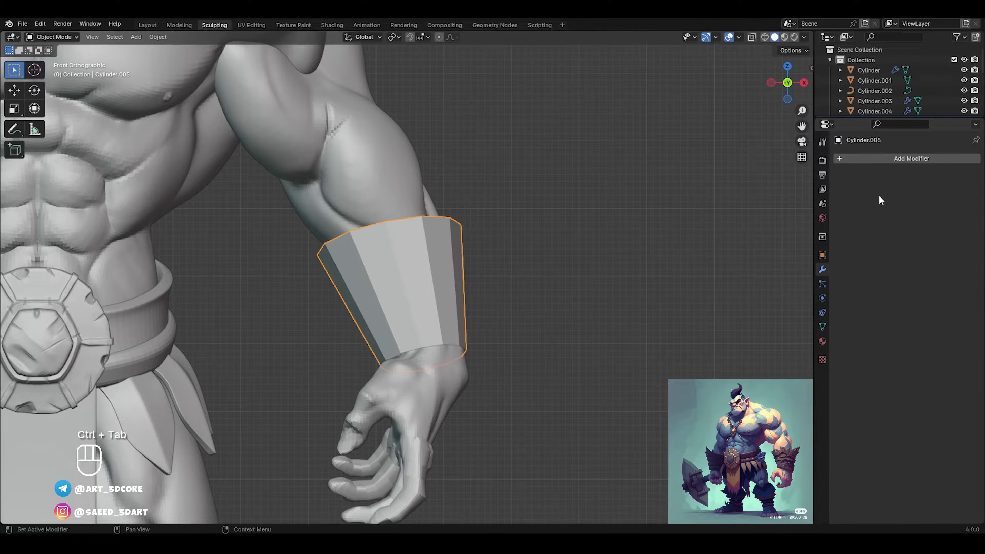
click(865, 157)
mouse_move(866, 156)
click(909, 278)
middle_drag(659, 264, 767, 244)
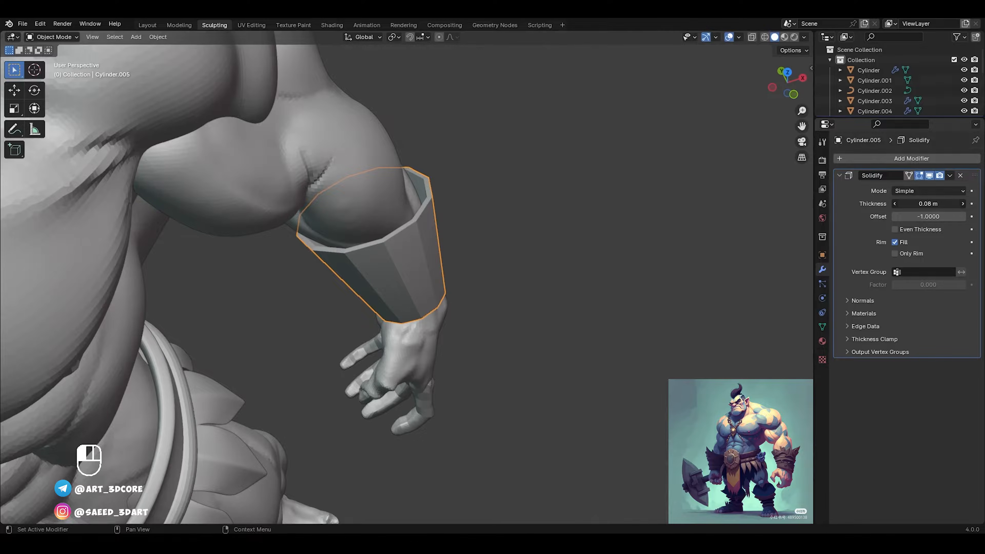
drag(930, 216, 961, 203)
alt+middle_drag(656, 312, 522, 269)
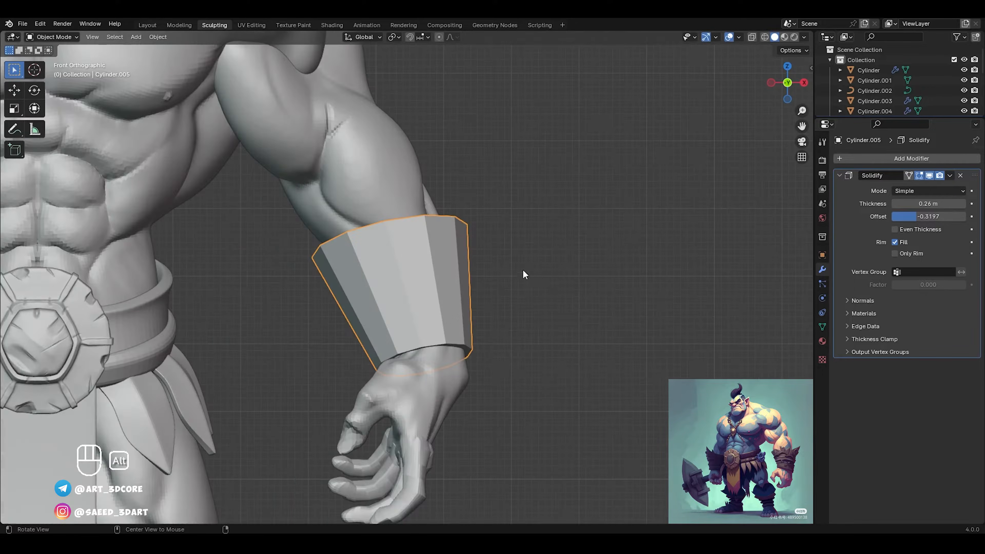
Step: Add a Subdivision Surface modifier to the bracer with 2 viewport levels
click(887, 158)
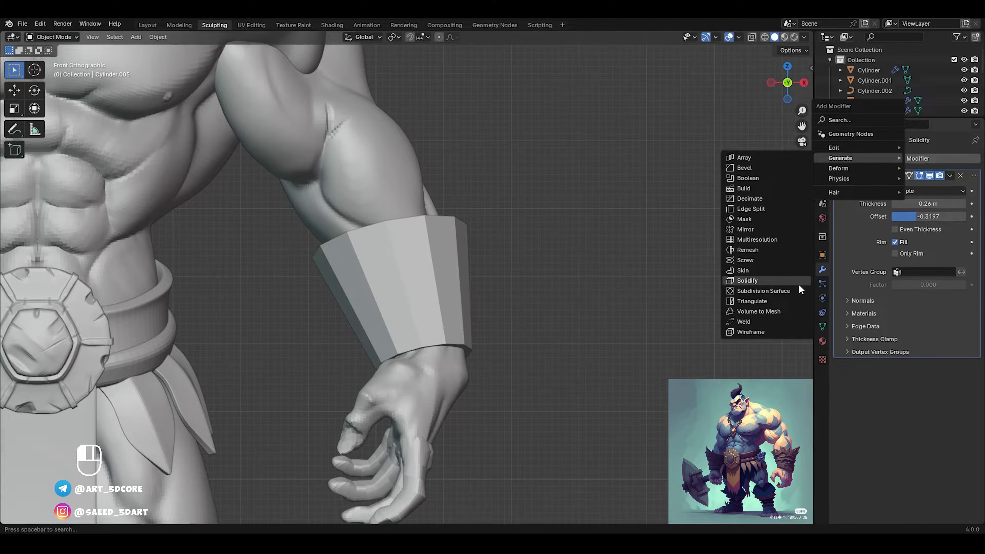
click(796, 290)
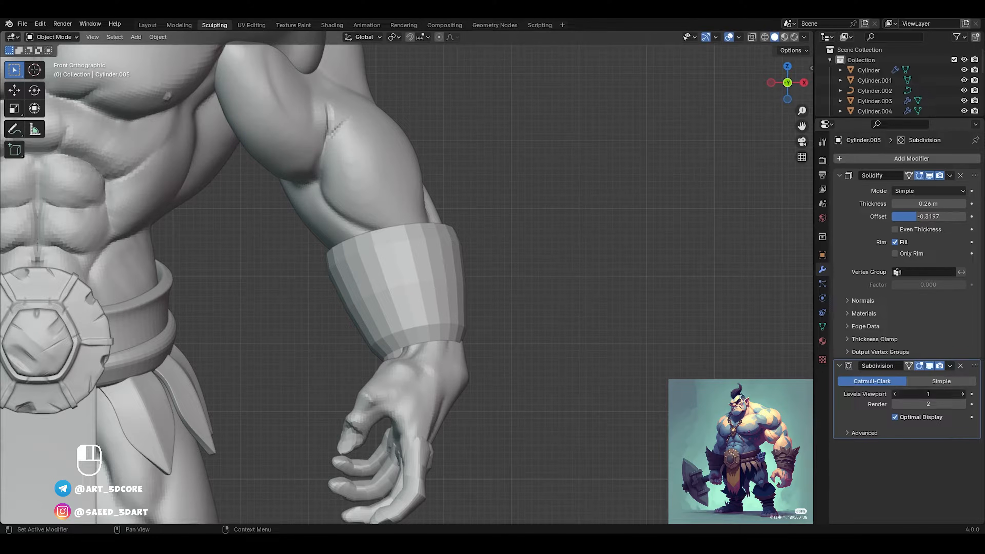
click(962, 394)
Step: Move the bracer's lower edge loop about 0.04 m along X at the wrist
key(Tab)
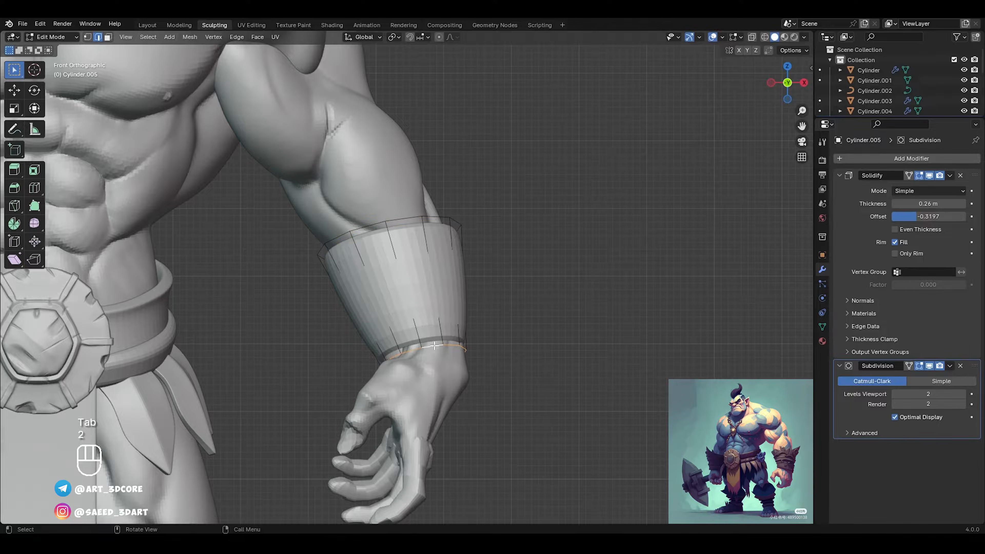
key(g)
click(491, 344)
key(s)
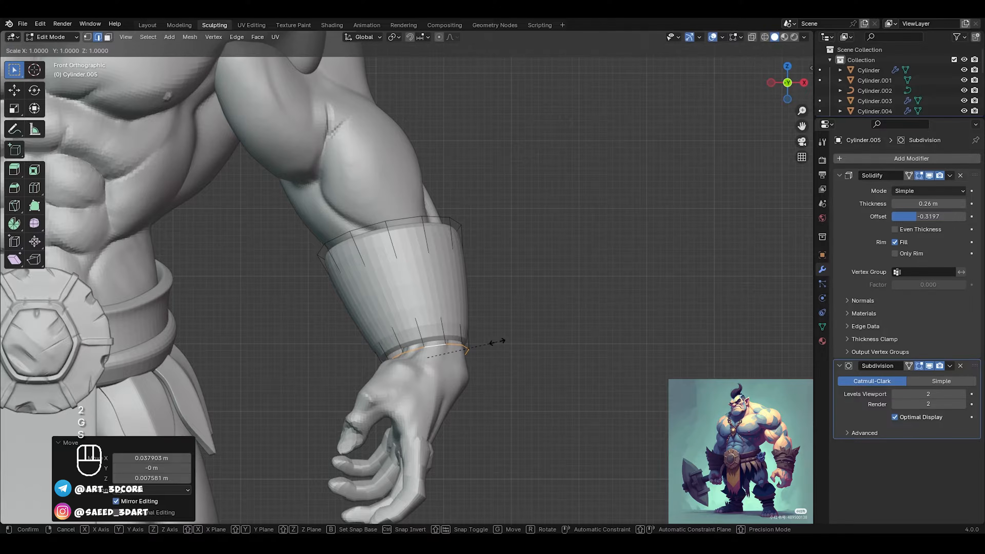
right_click(497, 342)
Step: Return to Object Mode and set the Solidify modifier's inner and outer crease to 0.327
key(ctrl+Tab)
click(567, 321)
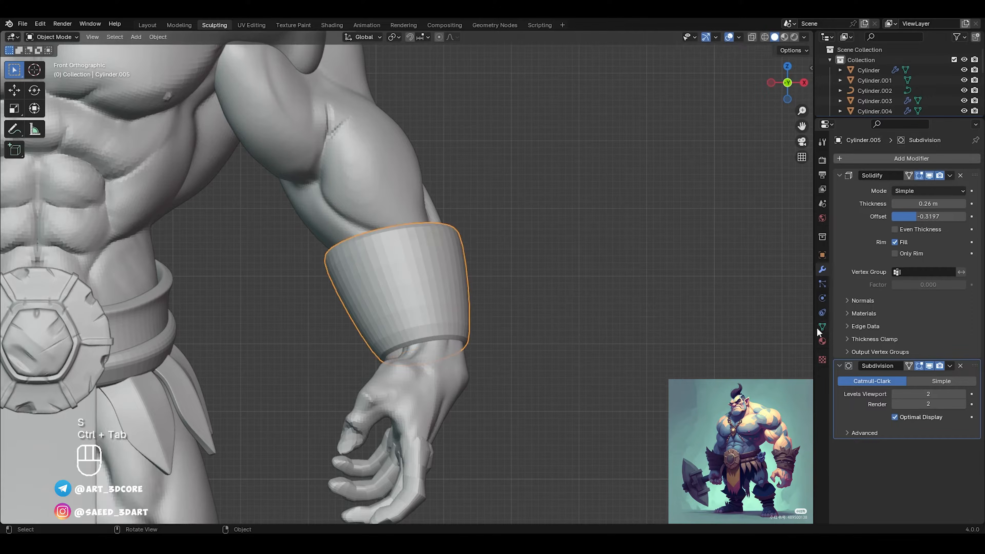
click(856, 327)
drag(928, 351, 945, 351)
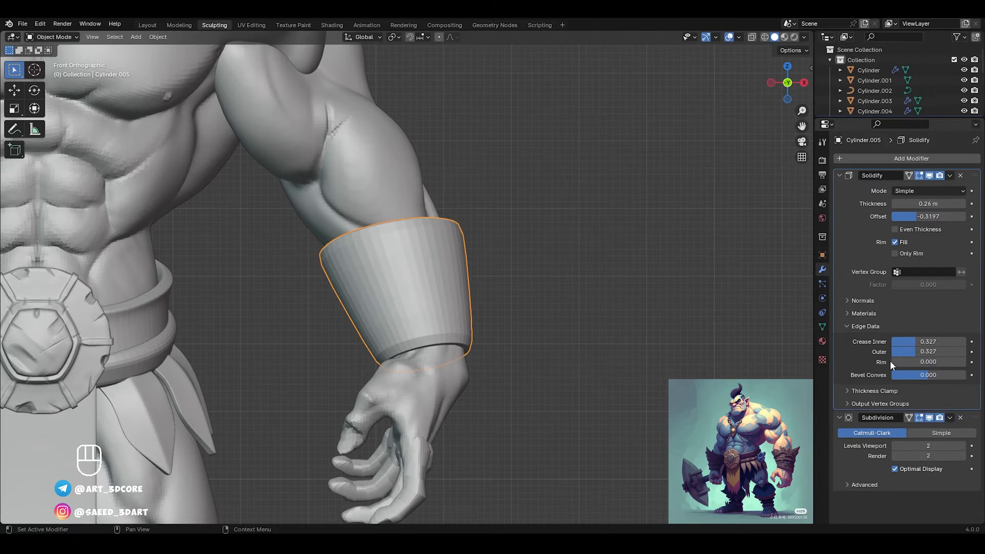
Step: Pull the outer vertex of the bracer's upper rim up about 1.1 m into a point and shift it about 0.17 m along X
middle_drag(500, 262, 465, 280)
key(Tab)
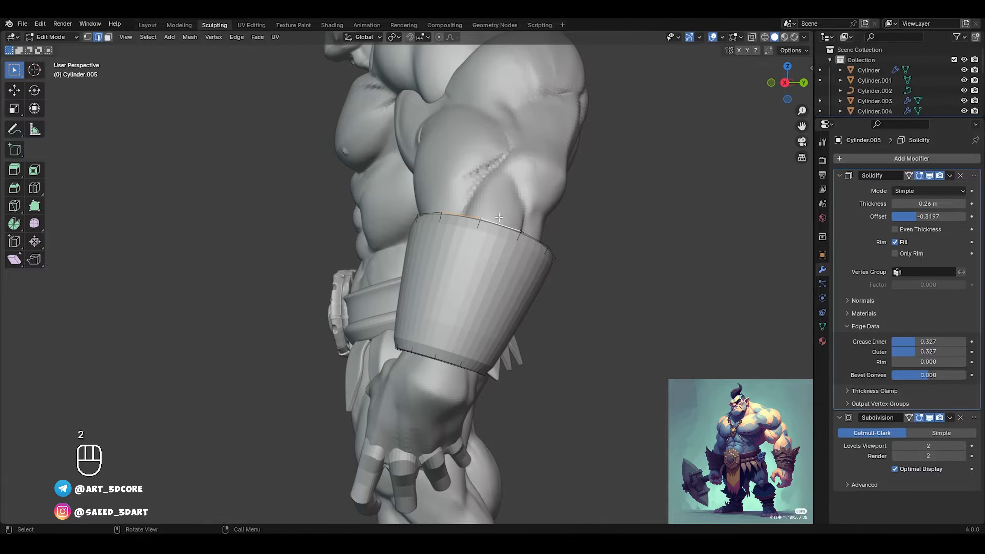
middle_drag(499, 218, 506, 218)
key(g)
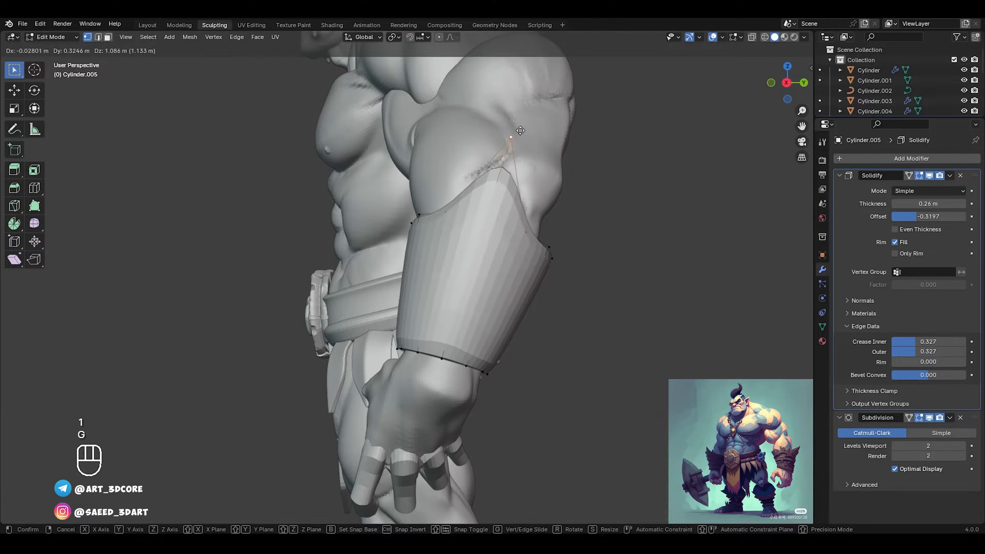
click(520, 130)
middle_drag(520, 130, 607, 213)
key(g)
click(550, 163)
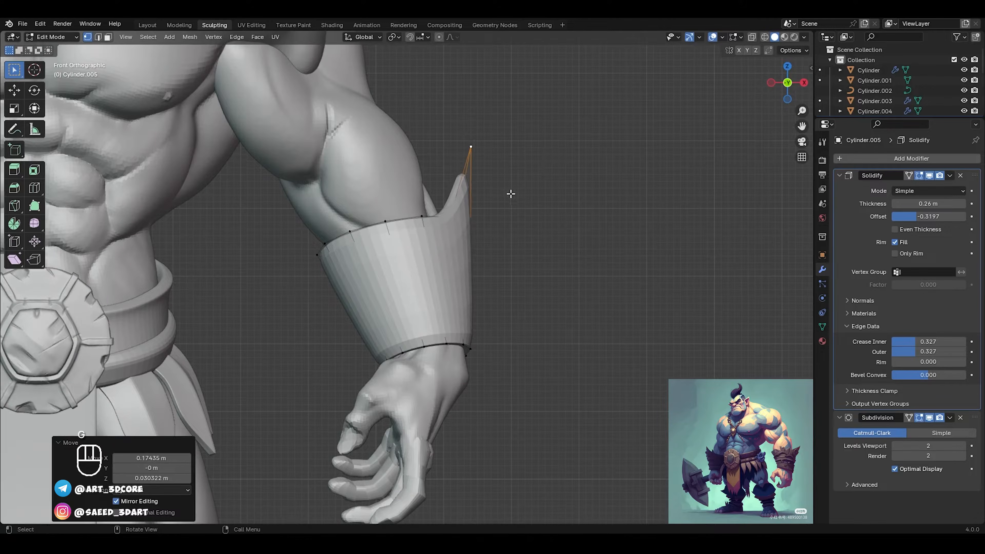
Step: Move the rim vertices beside the pointed tip in X-ray to smooth the curve leading up to it
middle_drag(510, 194, 479, 248)
key(alt+z)
key(g)
click(475, 206)
key(g)
click(532, 187)
Step: Add one loop cut around the middle of the bracer and scale it to 0.833
key(alt+z)
key(ctrl+r)
click(480, 267)
click(480, 267)
key(KP_1)
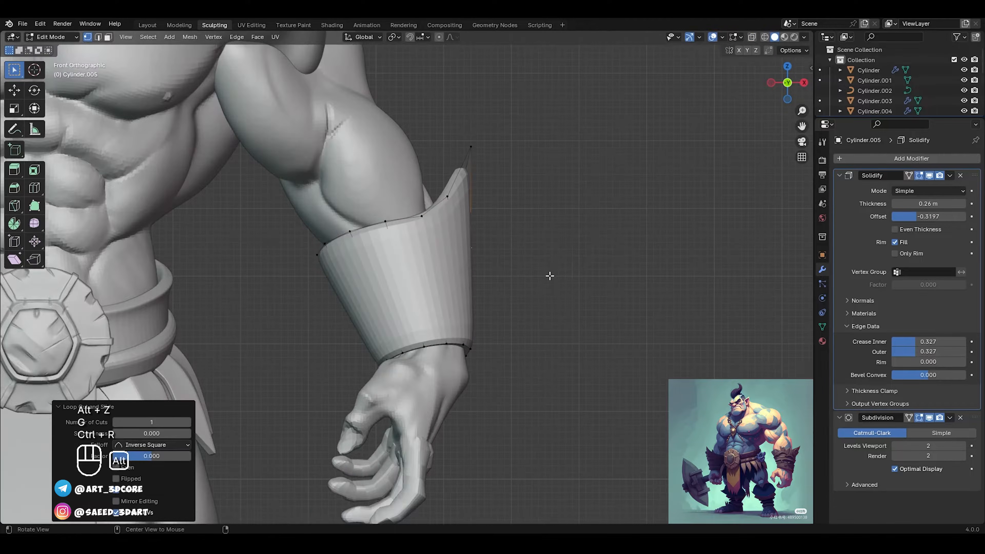
key(alt+z)
key(s)
click(529, 274)
key(alt+z)
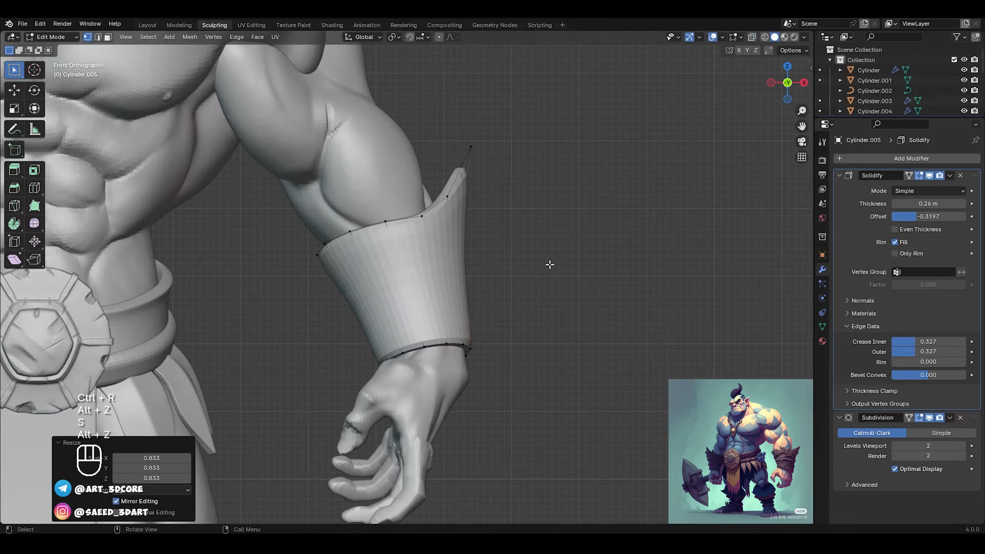
middle_drag(548, 264, 446, 341)
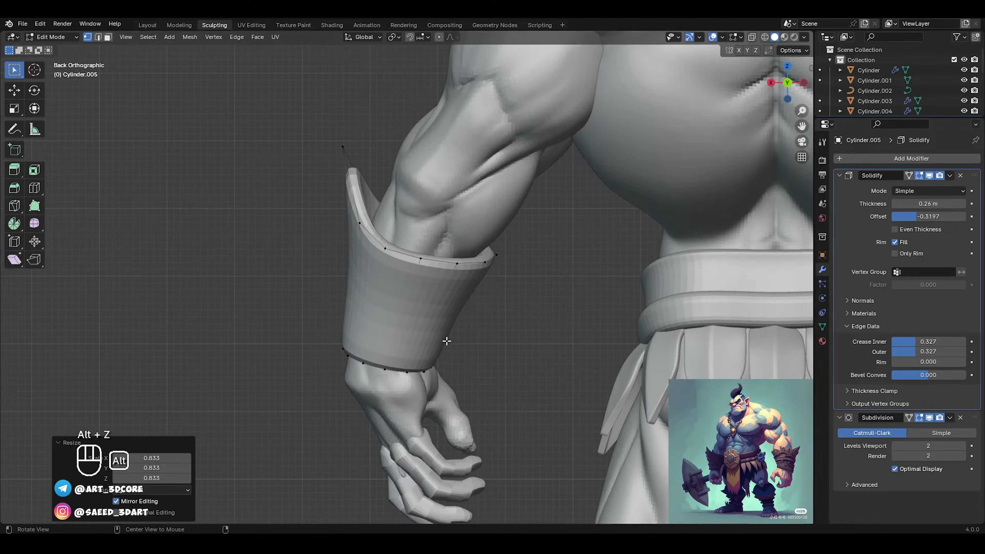
Step: Scale the bracer's wrist edge loop to 0.910 and its middle edge loop to 0.914 in X-ray
key(alt+z)
key(s)
click(448, 363)
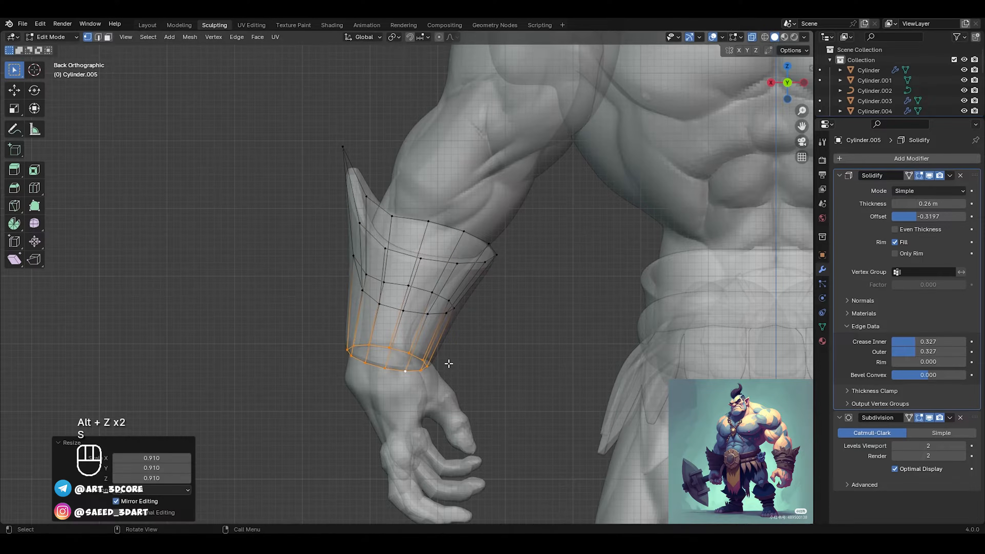
key(s)
click(484, 312)
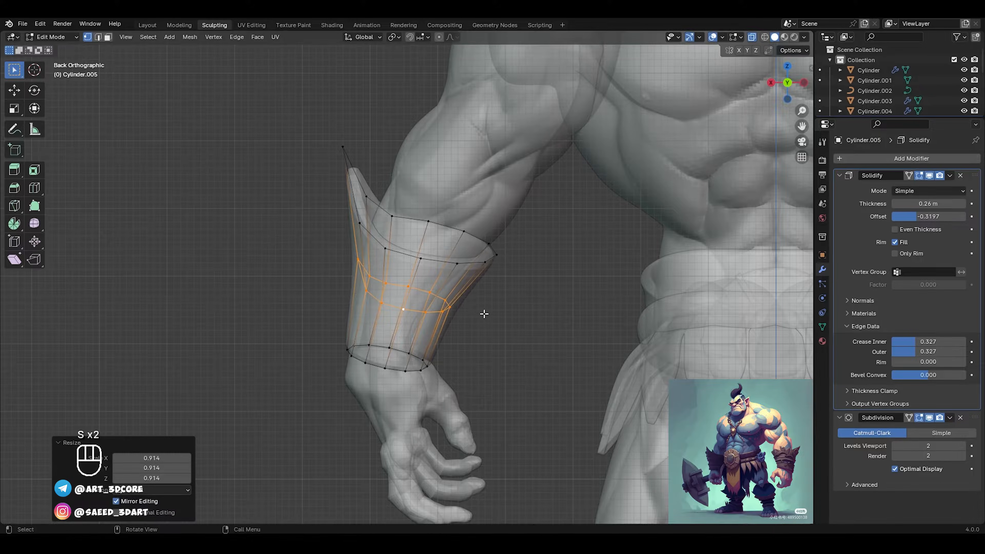
Step: Leave X-ray and scale the bracer's wrist edge loop up to 1.042
key(alt+z)
middle_drag(484, 312, 523, 297)
shift+middle_drag(420, 322, 492, 293)
alt+click(481, 336)
key(s)
click(487, 333)
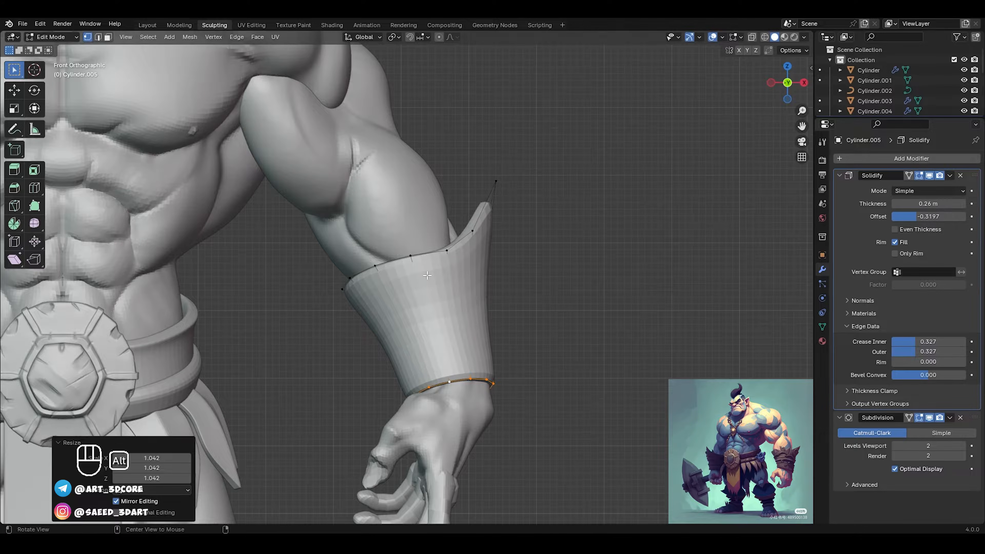
Step: Try to extrude the front edges of the bracer's upper rim upward, rotating, moving and shrinking them into a point
key(alt+z)
key(2)
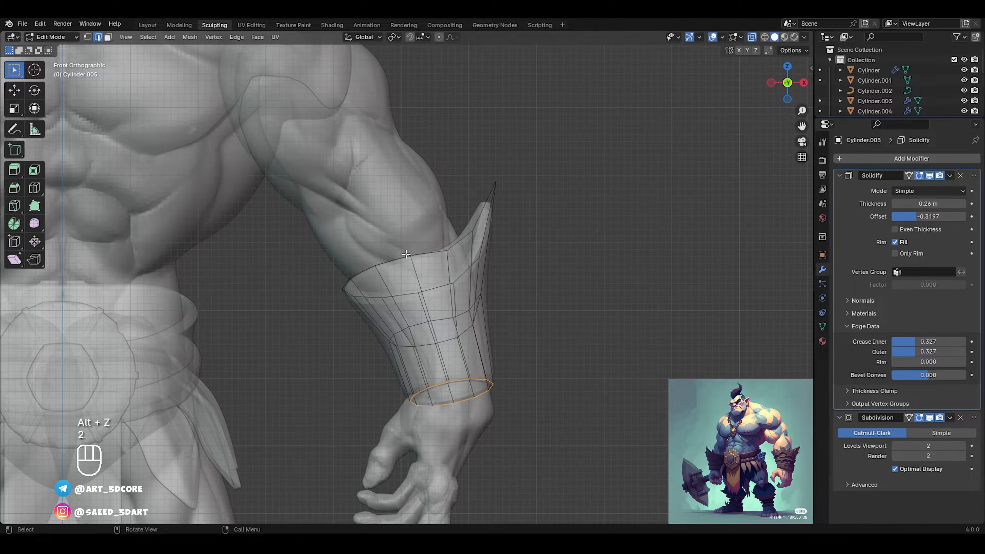
key(alt+z)
key(e)
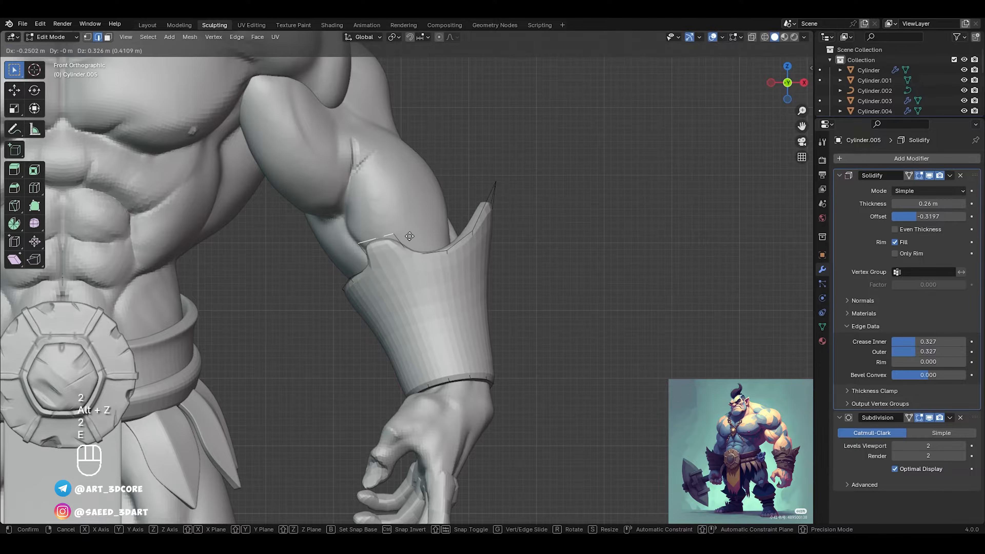
click(403, 231)
key(r)
click(448, 205)
middle_drag(435, 226, 468, 200)
key(g)
click(372, 233)
key(s)
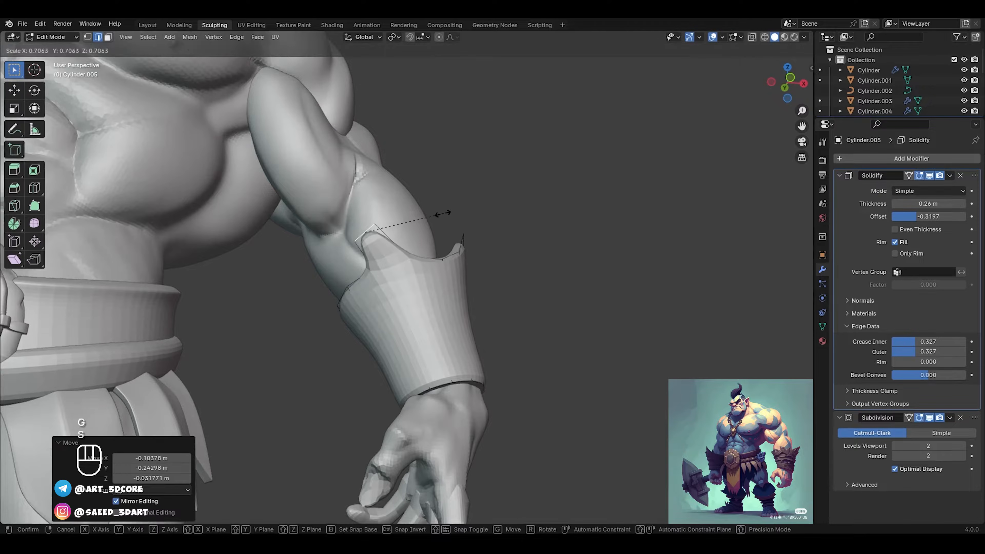
click(393, 225)
Step: Undo the extruded rim edges and their rotation, move and scaling
middle_drag(392, 226, 415, 312)
key(ctrl+z)
key(ctrl+z)
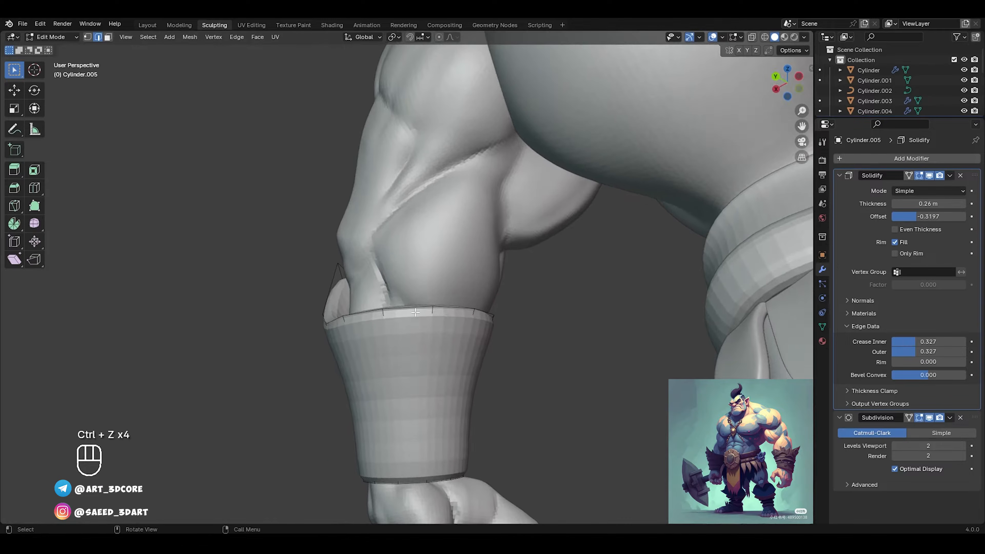
Step: Pull the body-side vertex of the bracer's upper rim up into a second point and move the vertex beside it
middle_drag(479, 319, 452, 295)
key(g)
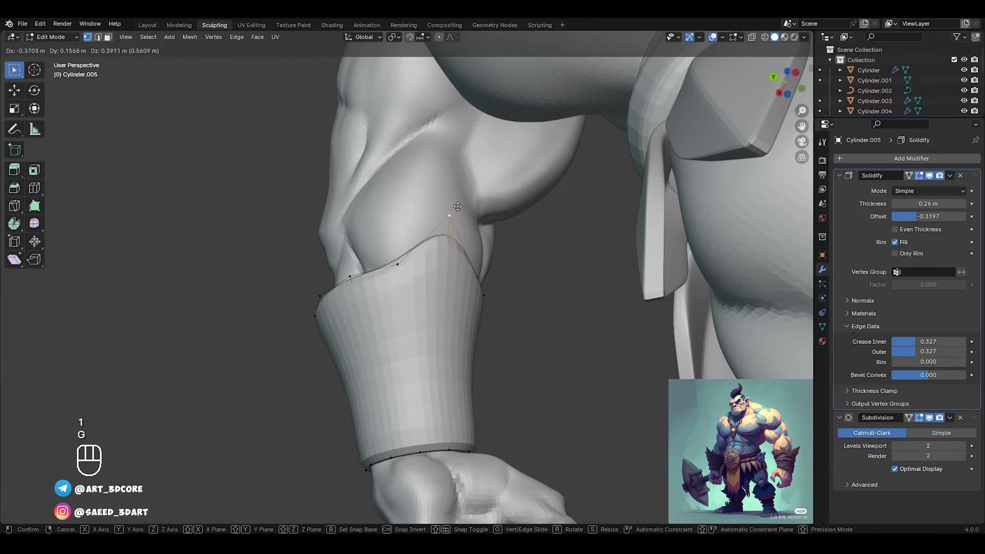
click(466, 169)
click(402, 261)
key(g)
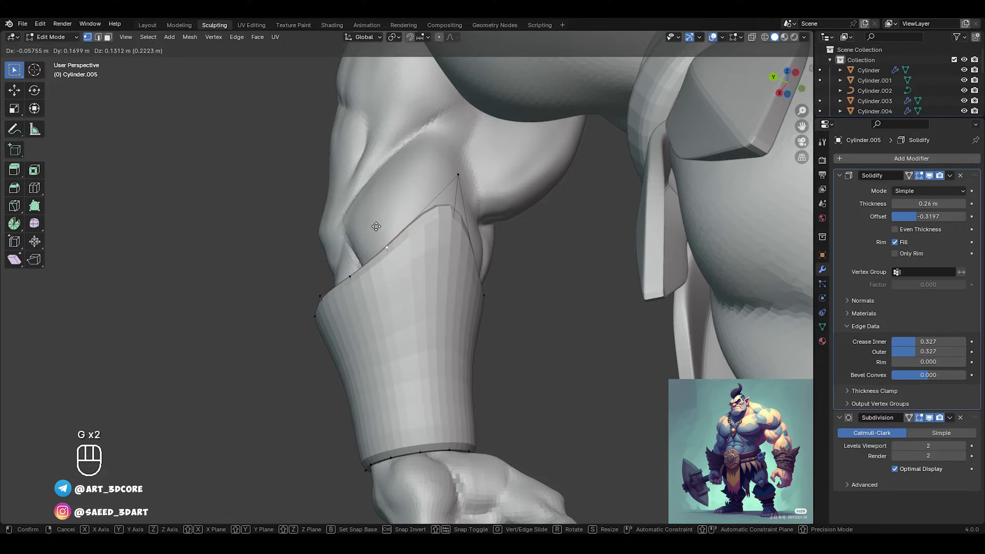
click(376, 227)
Step: Move the rim vertices on both sides of the second point in X-ray to even out its slopes
middle_drag(376, 227, 351, 210)
key(alt+z)
click(446, 233)
key(g)
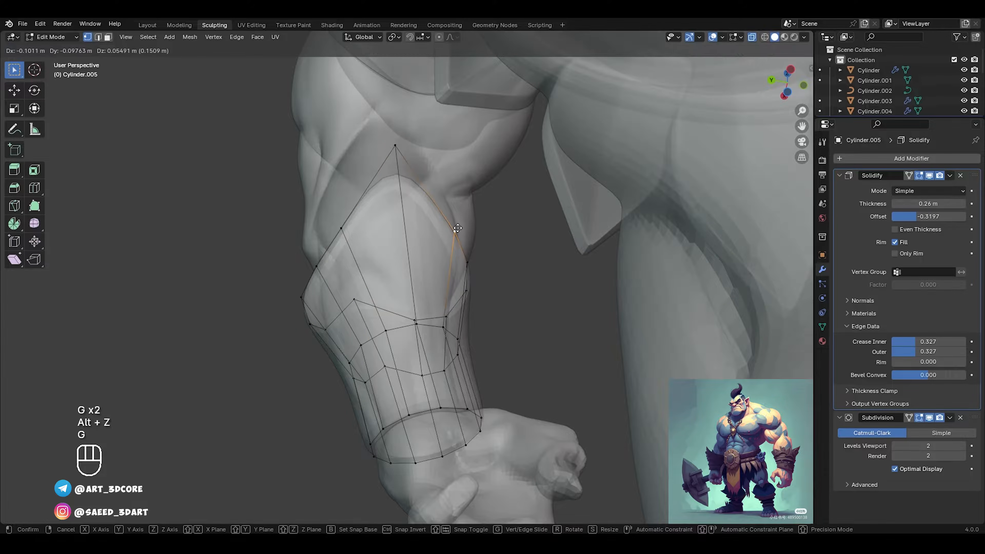
click(458, 227)
key(alt+z)
key(alt+z)
click(340, 230)
key(g)
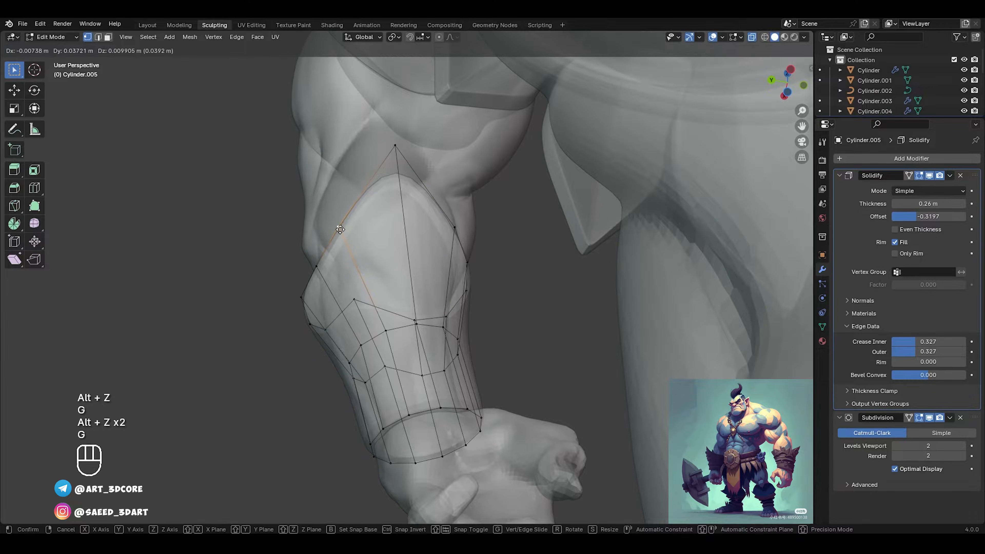
click(340, 229)
key(alt+z)
Step: Select the bracer's whole upper rim loop in the back view and scale it to 0.909
alt+middle_drag(340, 229, 429, 248)
shift+middle_drag(429, 333, 395, 306)
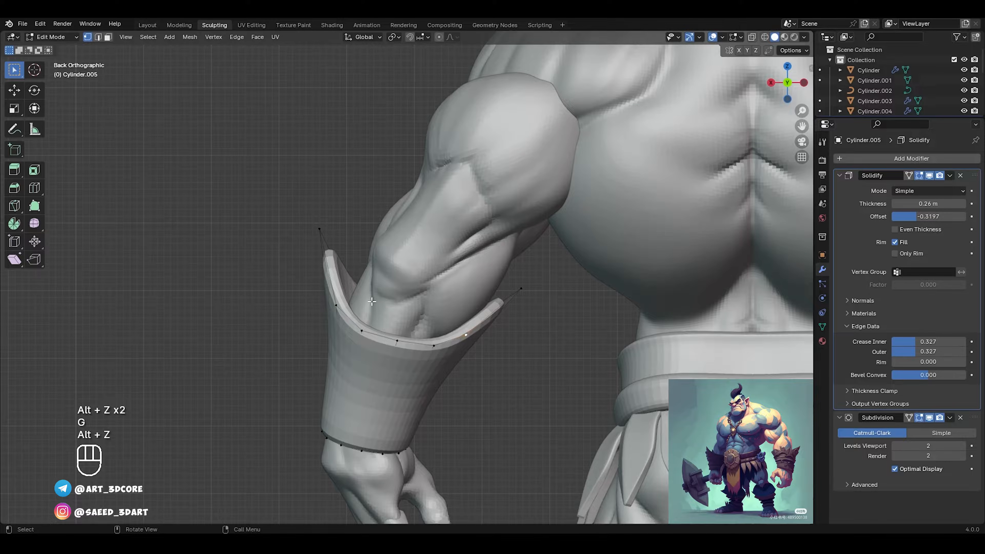
key(alt+z)
key(alt+z)
alt+click(412, 343)
key(s)
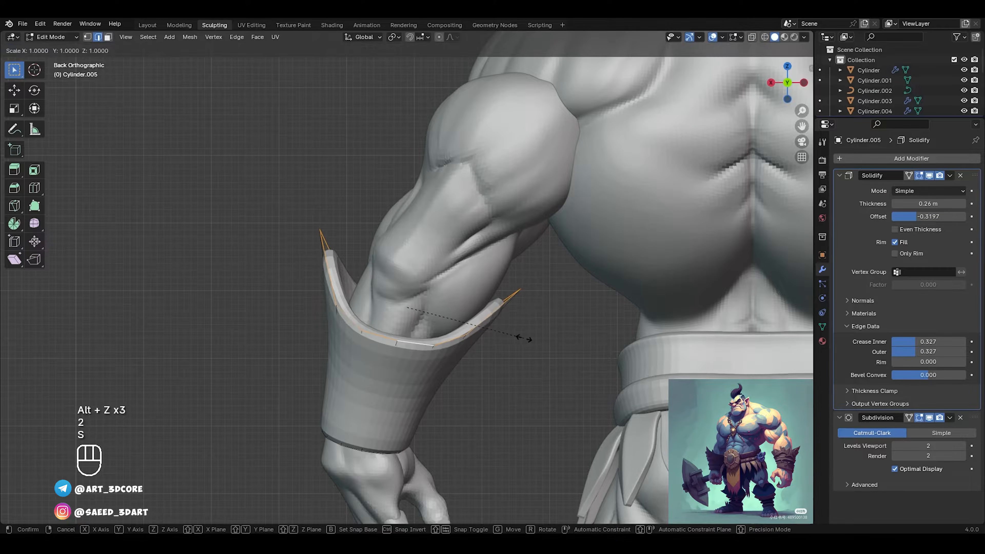
click(514, 330)
key(g)
click(518, 331)
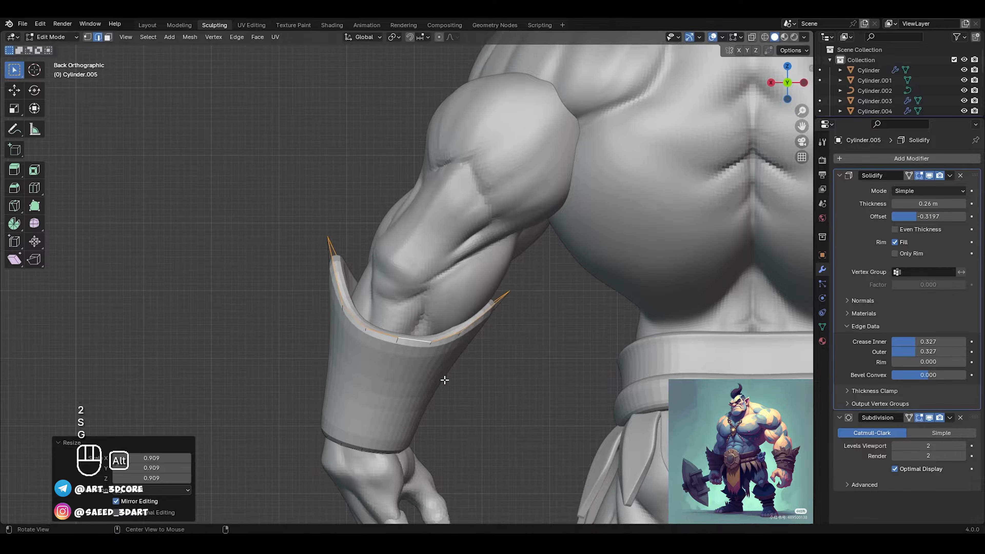
key(alt+z)
alt+click(384, 394)
alt+click(394, 394)
key(g)
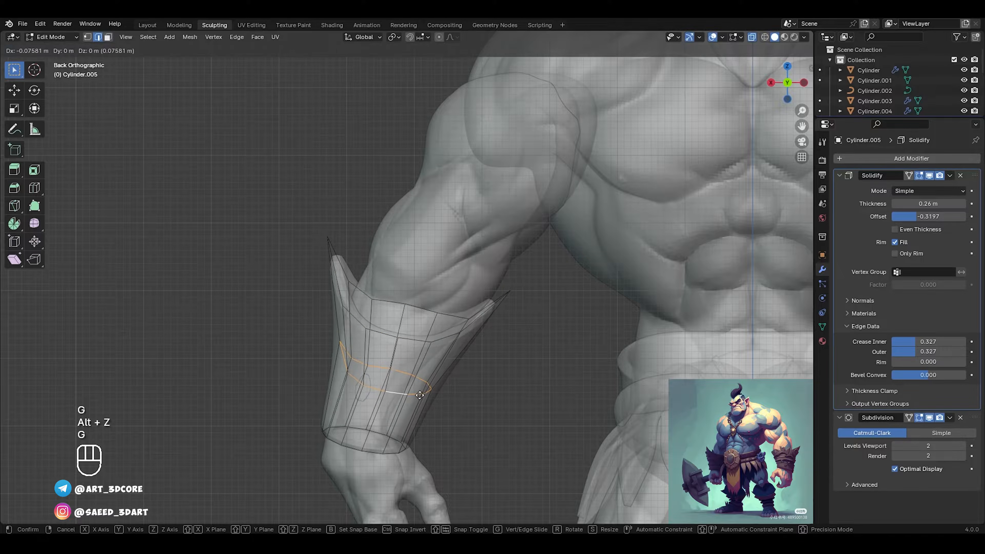
right_click(411, 392)
key(alt+z)
Step: Turn on proportional editing and move the body-side tip about 0.1 m down and outward, then shift the outer tip slightly inward
middle_drag(422, 394, 485, 318)
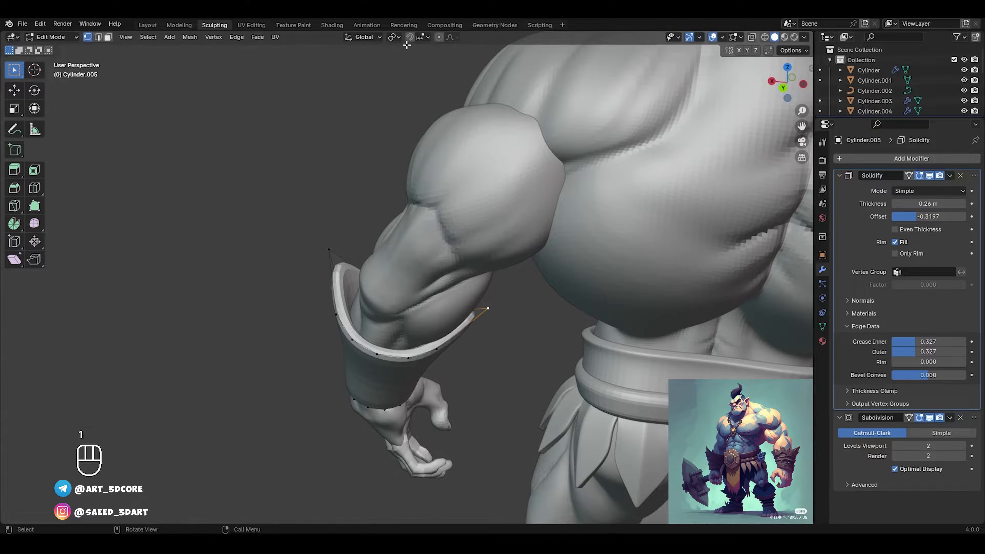
key(g)
click(488, 374)
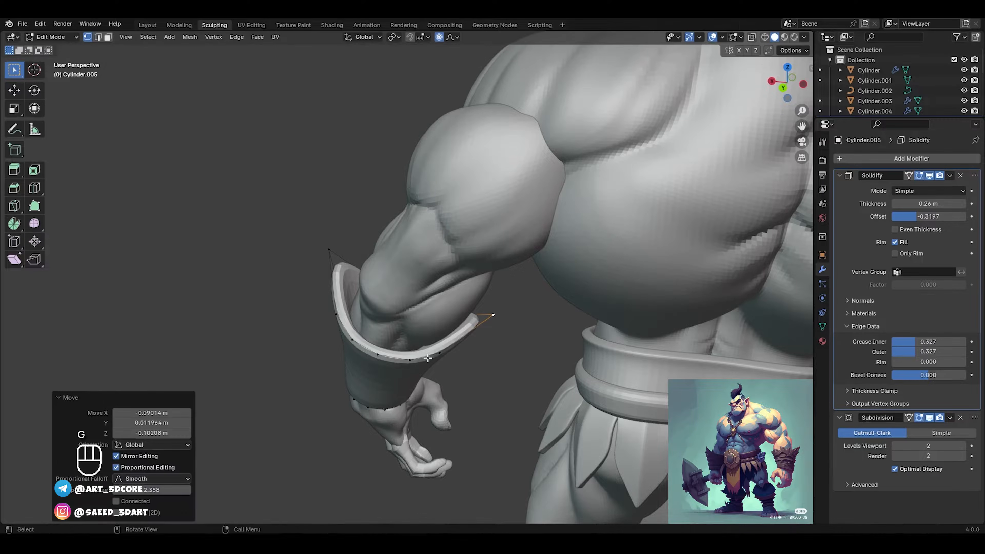
middle_drag(487, 374, 501, 303)
click(346, 281)
key(g)
click(353, 281)
Step: Try to move the middle vertex of the rear upper rim with proportional editing, then undo the move
click(401, 349)
key(g)
click(399, 345)
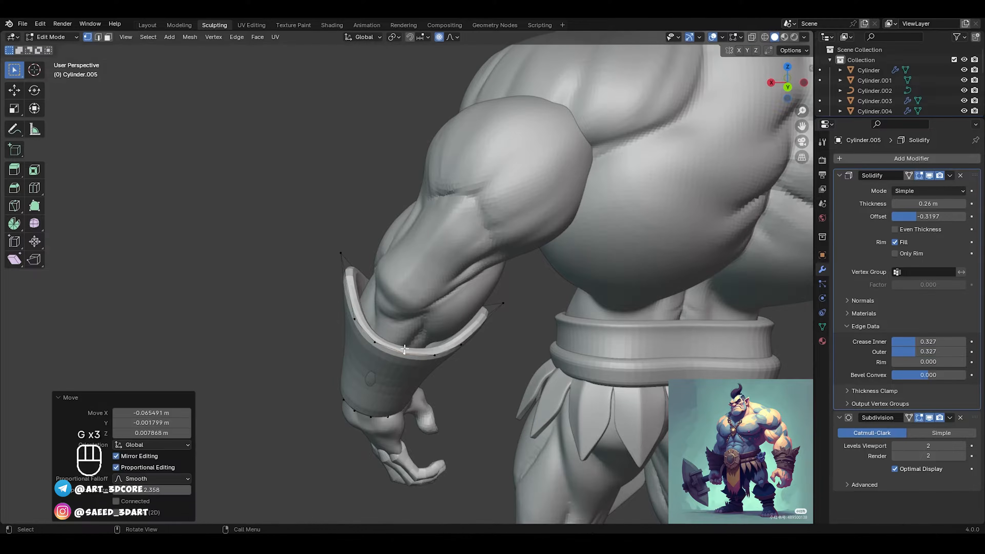
middle_drag(400, 346, 374, 338)
key(ctrl+z)
Step: Lower the middle vertex of the front upper rim about 0.08 m with the proportional radius reduced to about 0.83 m
middle_drag(395, 375, 398, 318)
key(g)
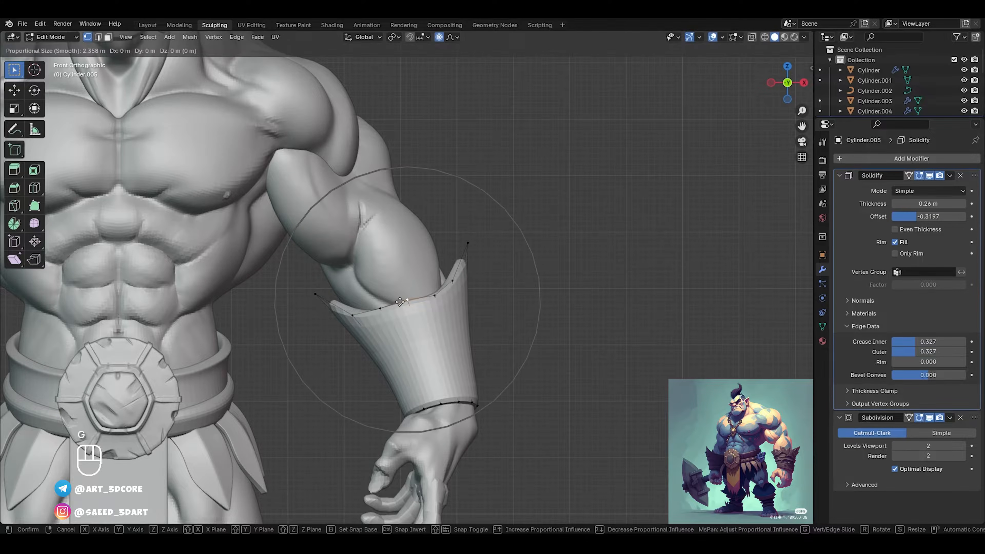
scroll(400, 301, up, 4)
scroll(399, 300, up, 3)
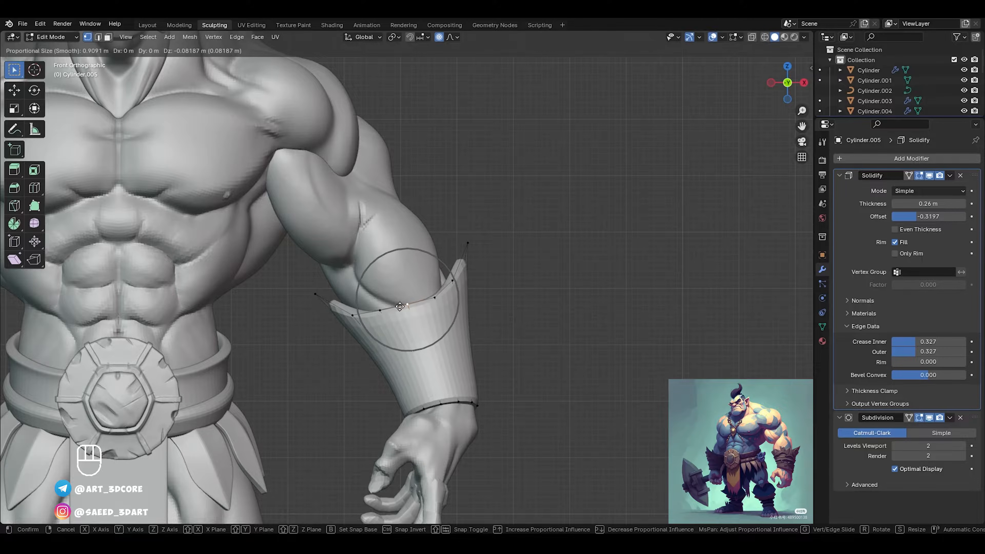
click(400, 307)
Step: Lower the middle vertex of the rear upper rim about 0.1 m with a proportional radius of about 0.68 m
middle_drag(400, 306, 264, 264)
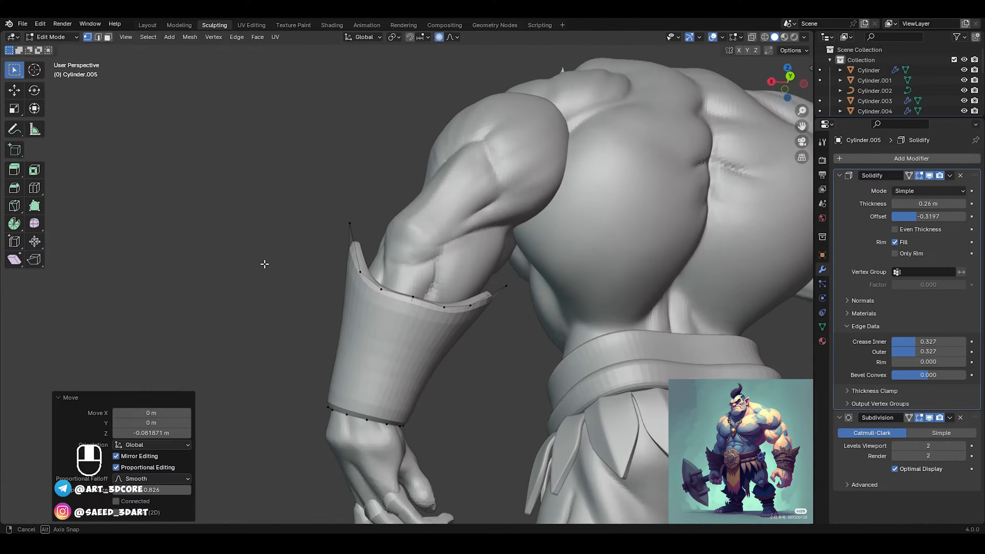
key(g)
scroll(403, 304, up, 2)
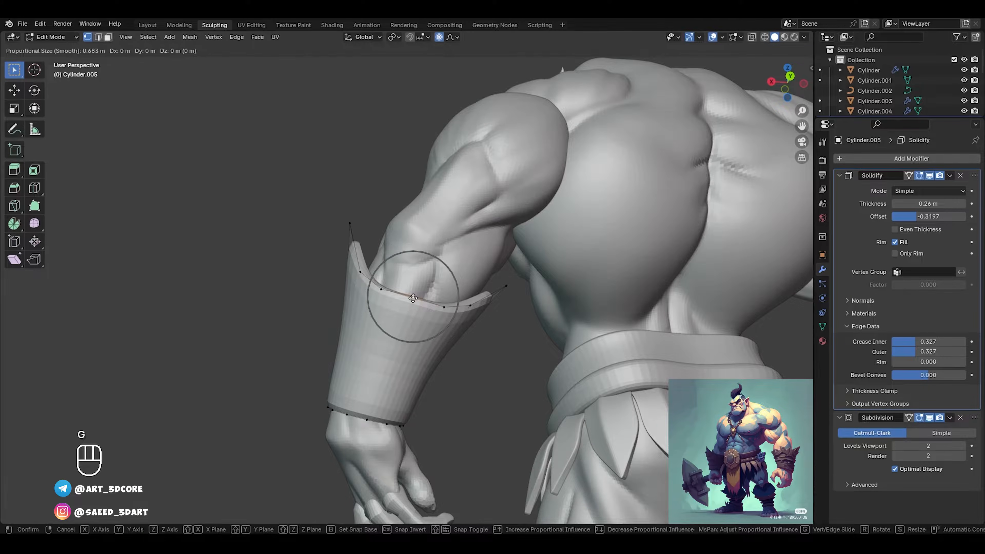
click(406, 309)
middle_drag(413, 307, 478, 428)
key(g)
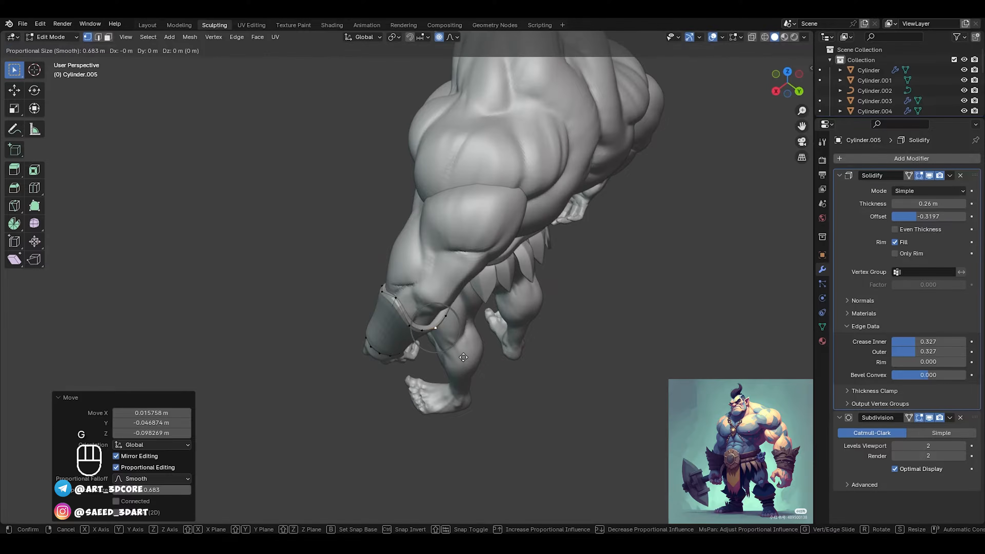
key(x)
scroll(464, 357, down, 2)
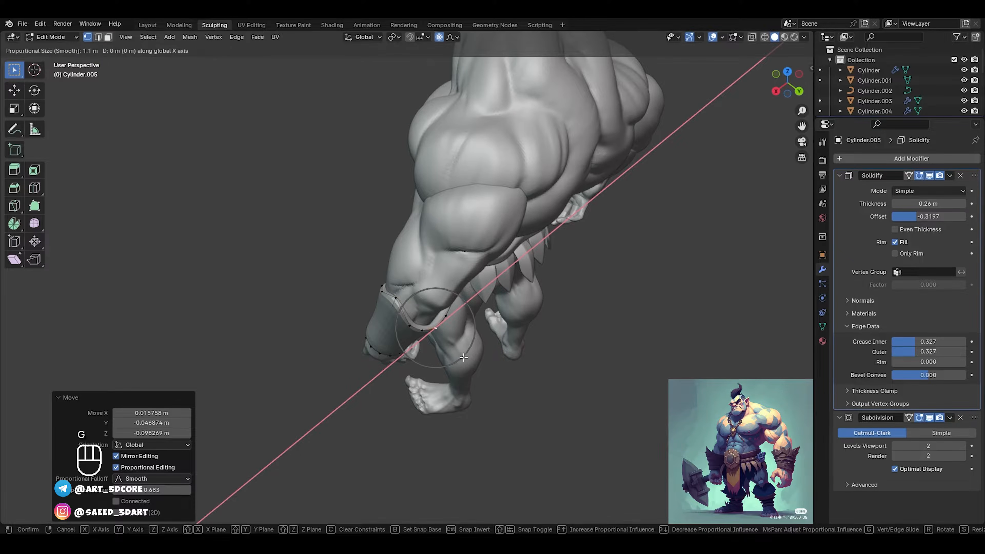
click(463, 358)
key(g)
right_click(463, 352)
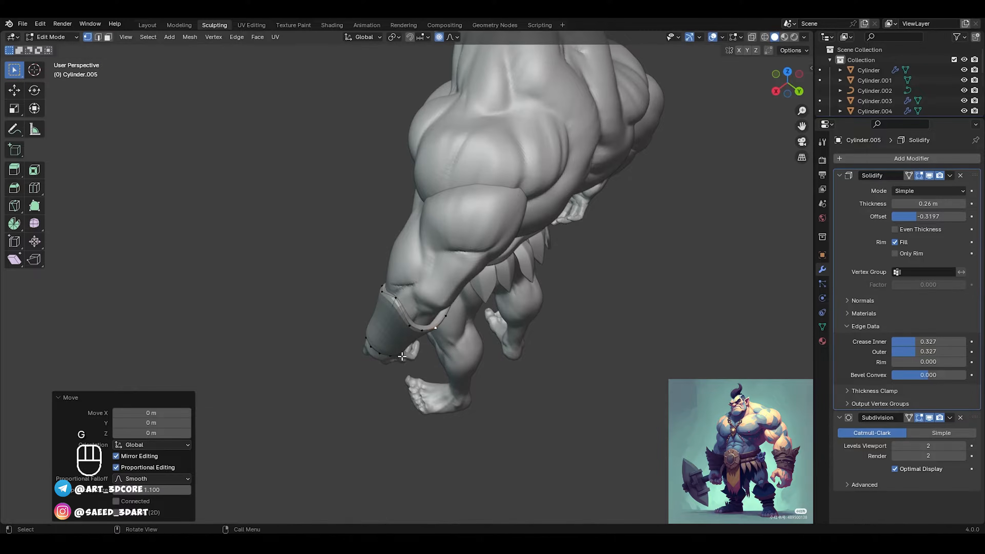
Step: Nudge one more bracer vertex with proportional editing, then return to Object Mode and deselect the bracer
middle_drag(402, 357, 478, 288)
click(427, 345)
key(g)
click(428, 346)
scroll(550, 308, up, 3)
key(ctrl+Tab)
click(454, 312)
click(505, 318)
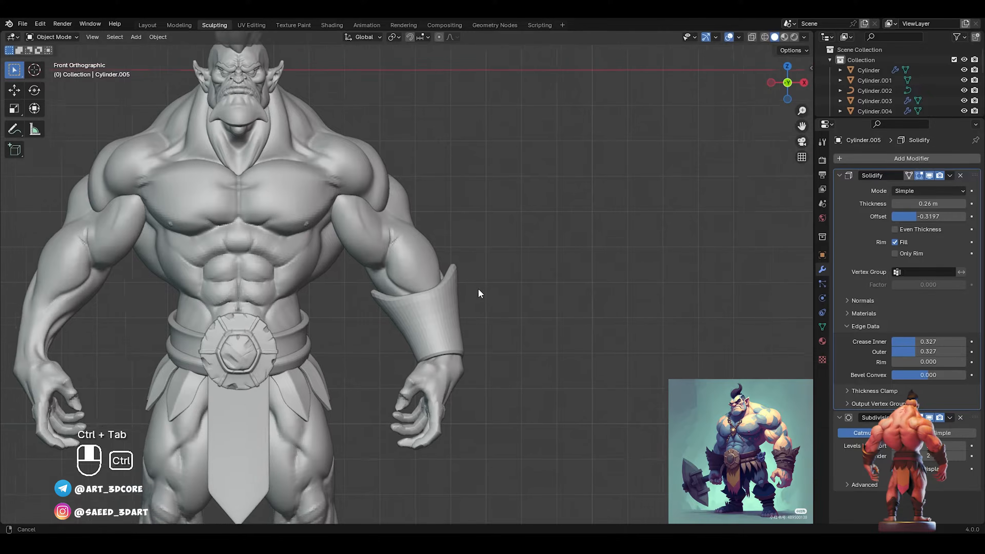
Step: Select the bracer's middle edge loop in Edit Mode, then apply the Solidify modifier in Object Mode
scroll(478, 288, down, 5)
mouse_move(462, 326)
middle_down()
mouse_move(349, 345)
mouse_move(451, 334)
middle_up()
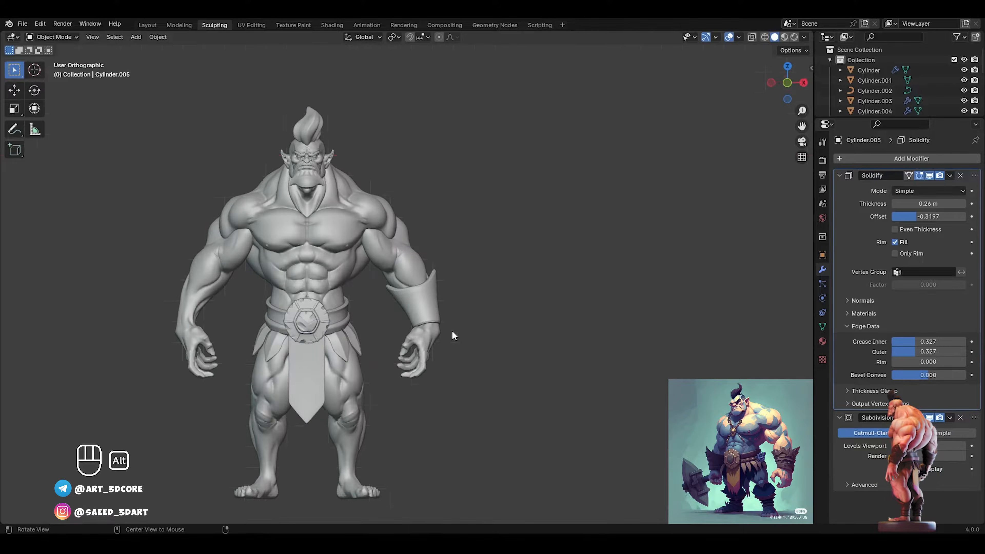
scroll(449, 310, up, 8)
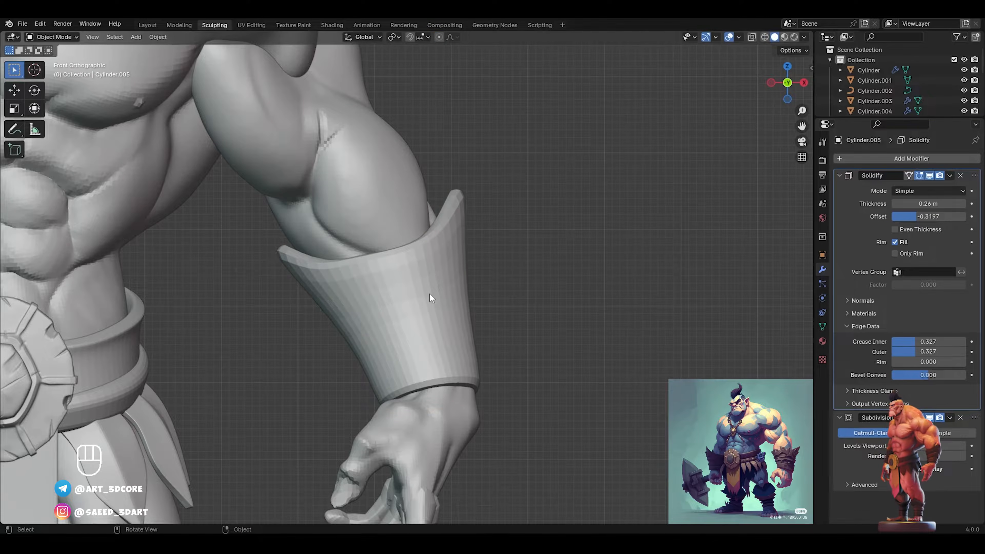
click(429, 295)
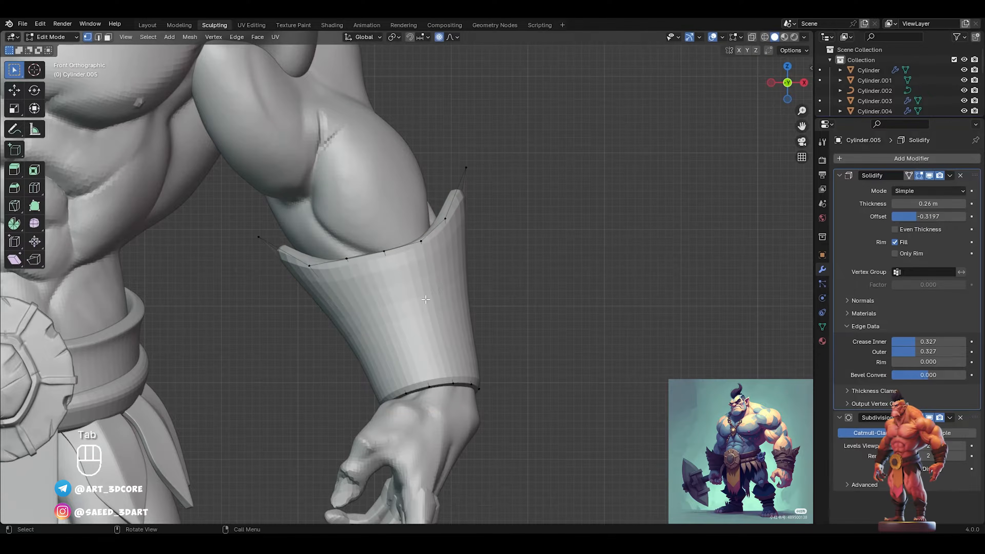
key(Tab)
key(alt+z)
key(2)
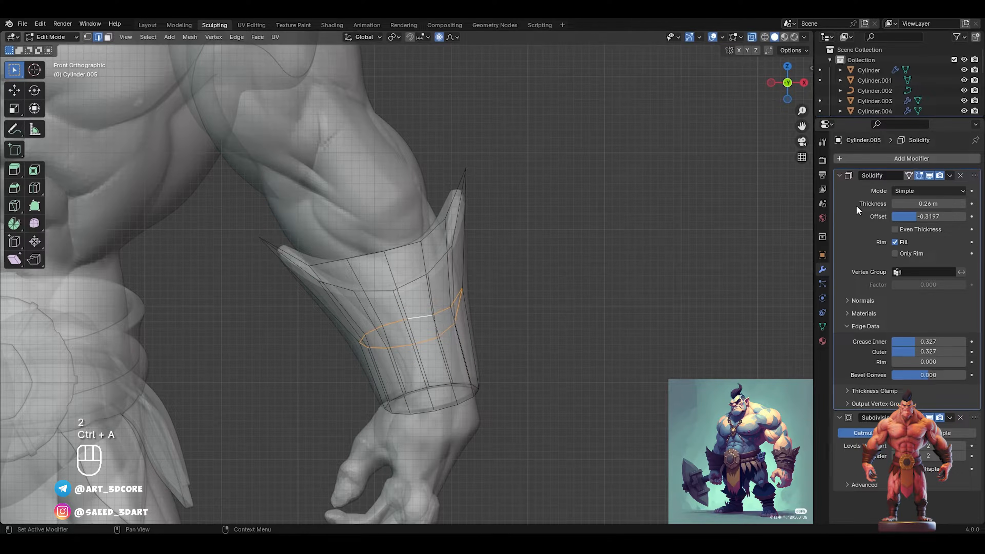
key(ctrl+Tab)
click(550, 249)
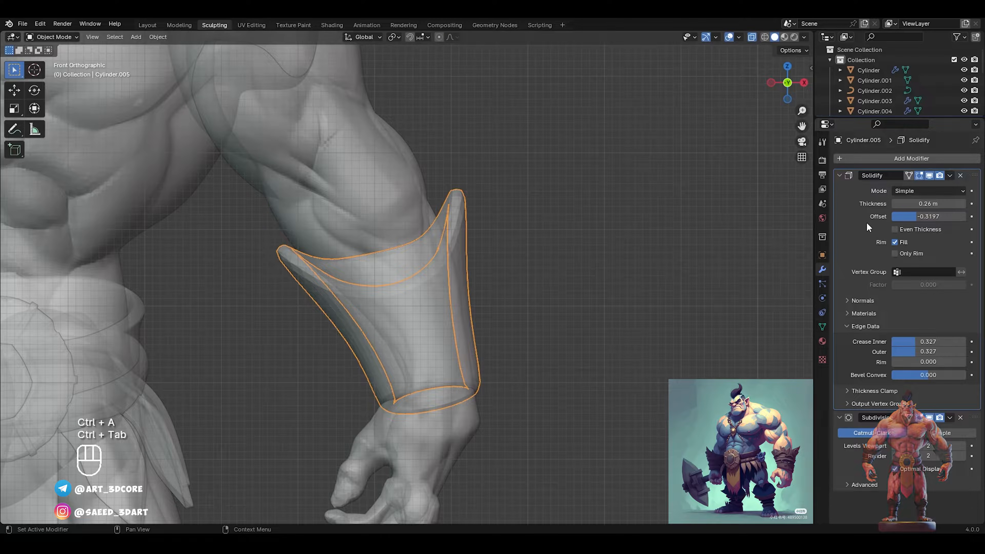
key(ctrl+a)
Step: Bevel the bracer's middle edge loop in Edit Mode with one segment and a width of about 0.214 m
key(Tab)
key(alt+z)
key(alt+z)
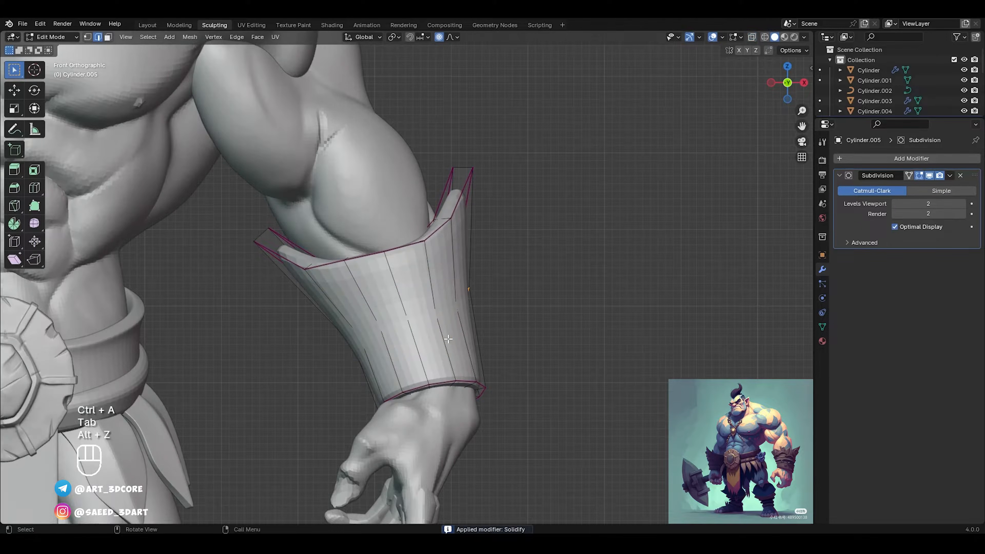
key(alt+z)
scroll(444, 319, up, 3)
key(ctrl+b)
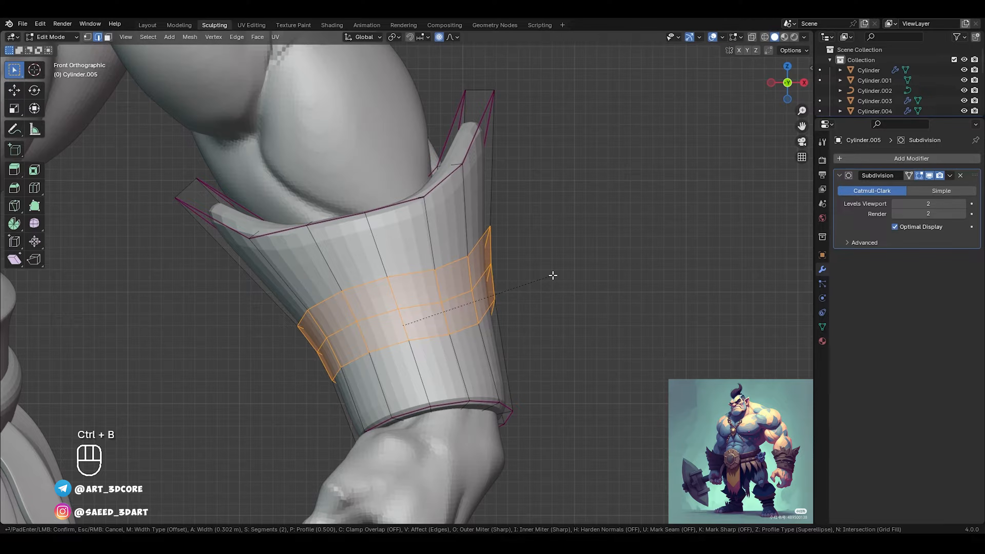
scroll(552, 275, down, 1)
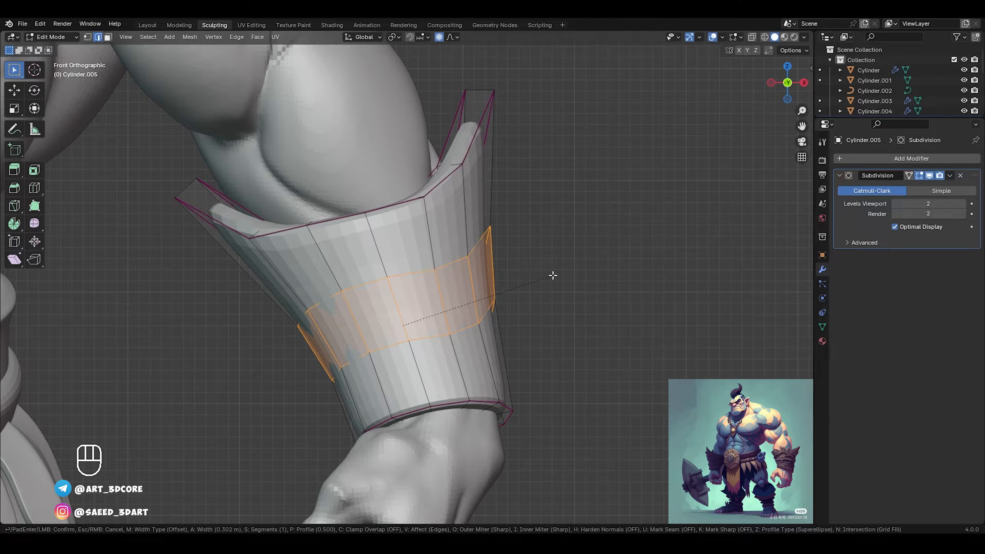
click(540, 273)
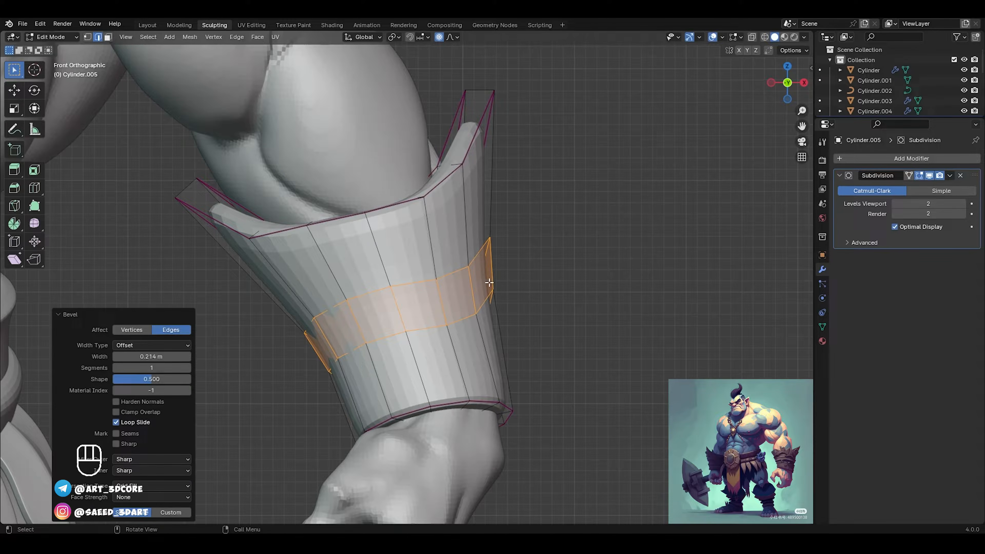
Step: Extrude the bracer's middle face loop outward along its normals as a raised band, and crease the band's edges
click(441, 301)
alt+click(433, 300)
key(alt+e)
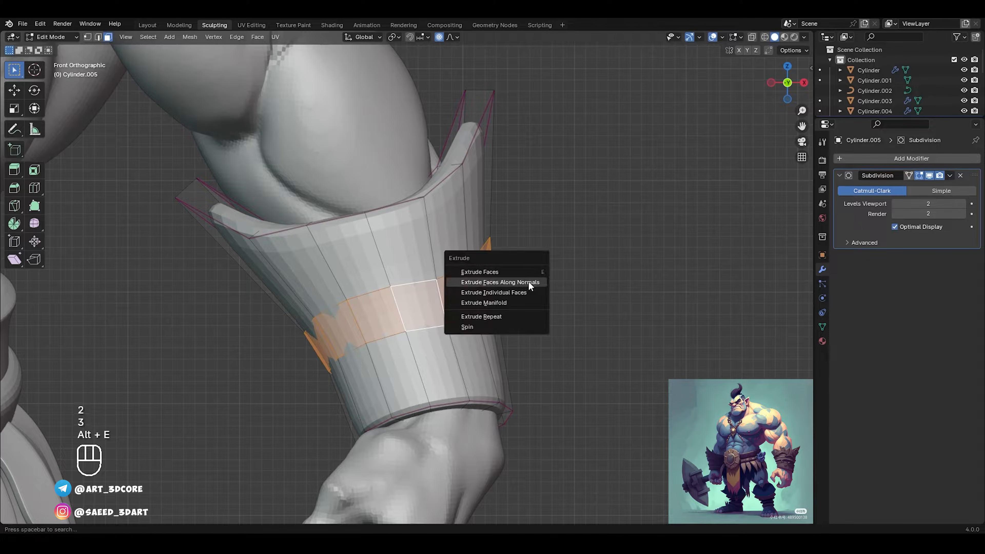
click(528, 282)
click(534, 272)
middle_drag(532, 271, 433, 276)
key(shift+e)
click(511, 280)
Step: Select the edge loops where the raised band meets the bracer and crease them by about 0.356
key(alt+z)
key(2)
alt+click(431, 300)
key(alt+z)
key(alt+z)
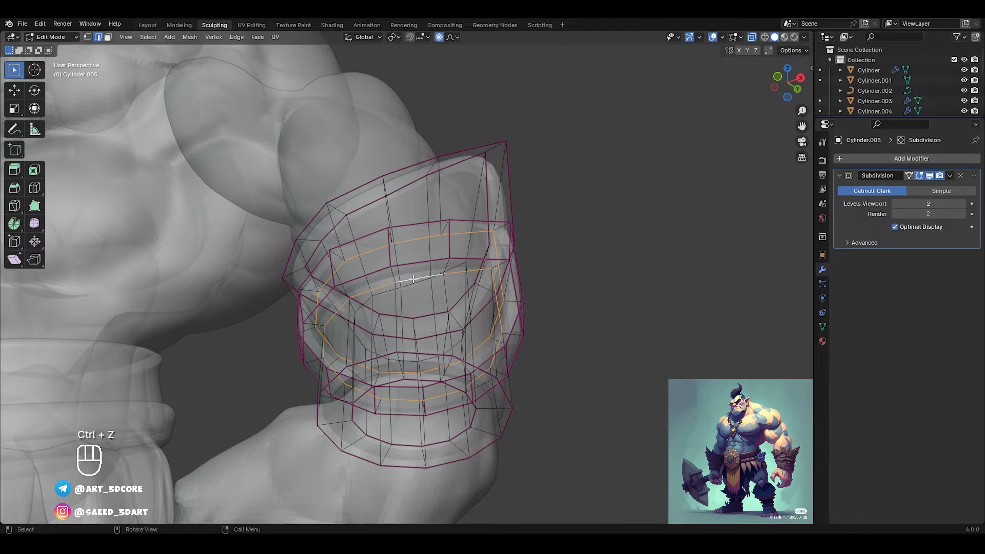
key(alt+z)
key(shift+e)
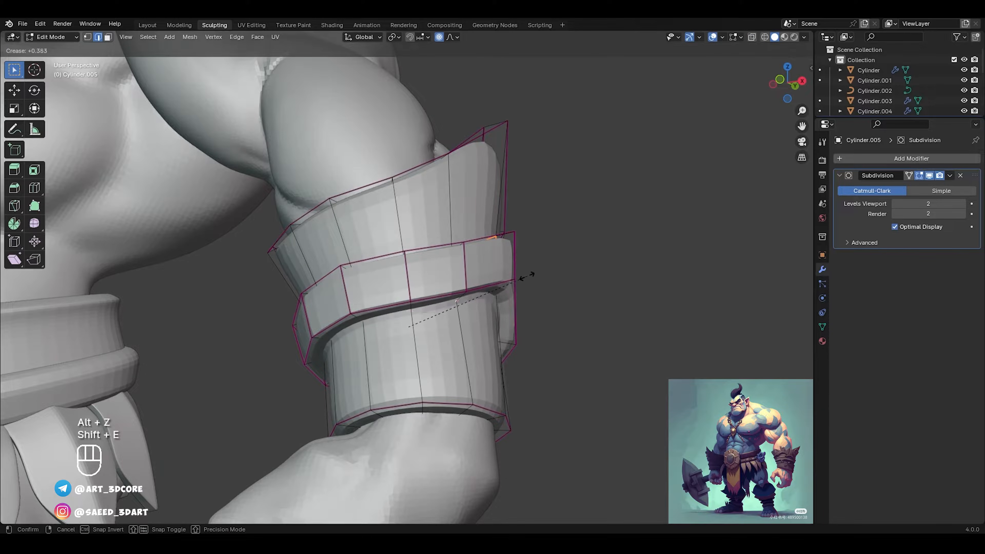
click(525, 276)
middle_drag(525, 276, 484, 308)
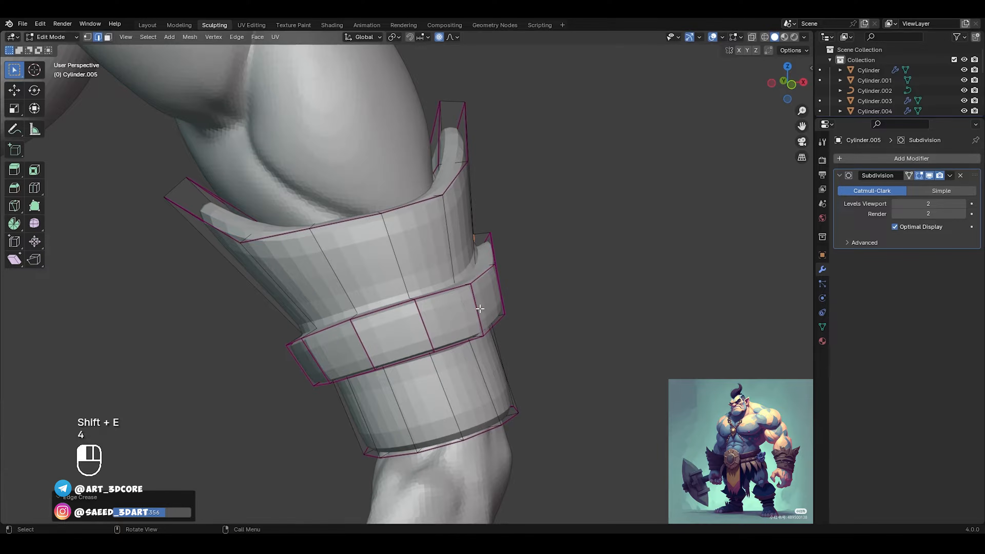
Step: Turn off proportional editing and shrink the wide band's outer face loop inward along its normals
alt+click(479, 308)
key(3)
alt+click(461, 310)
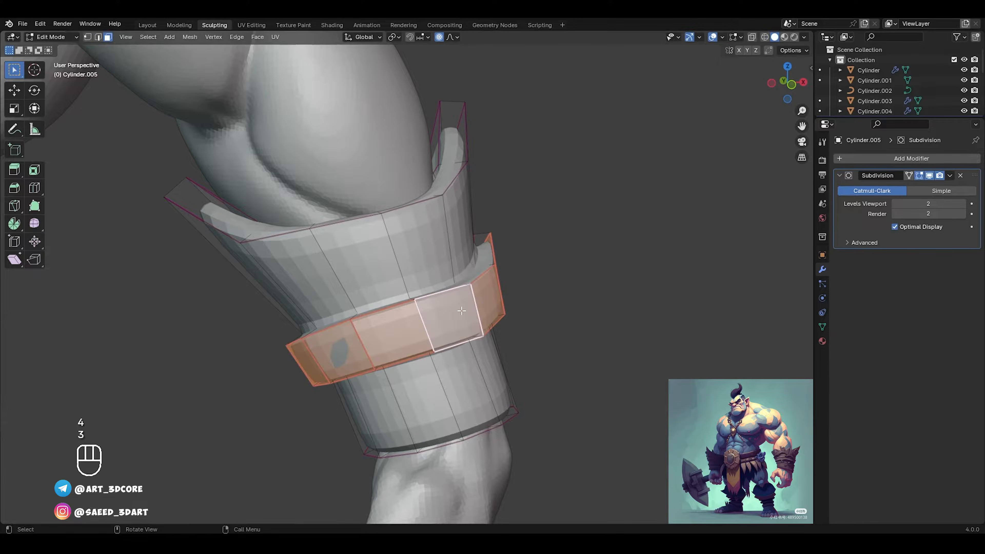
key(alt+s)
right_click(581, 281)
key(s)
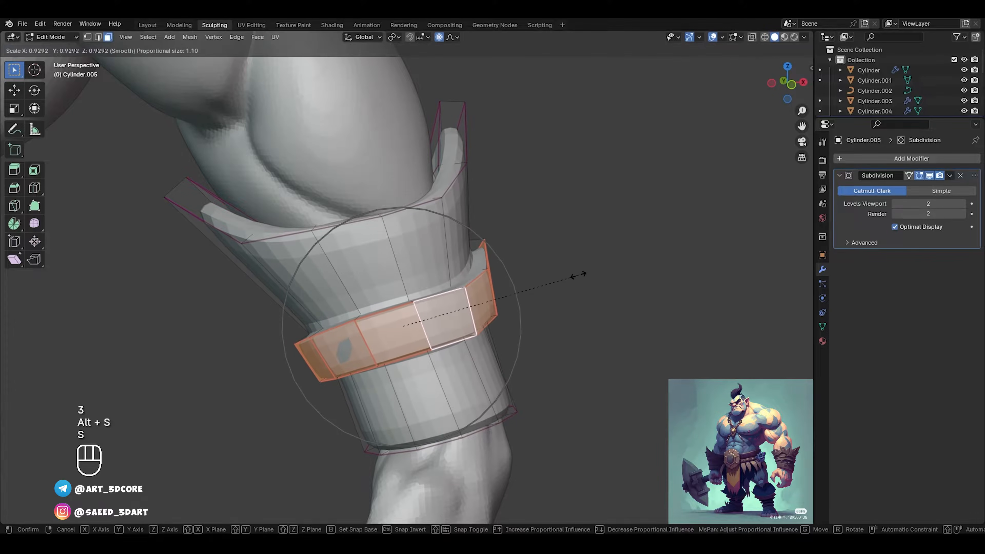
right_click(577, 276)
click(438, 38)
key(alt+s)
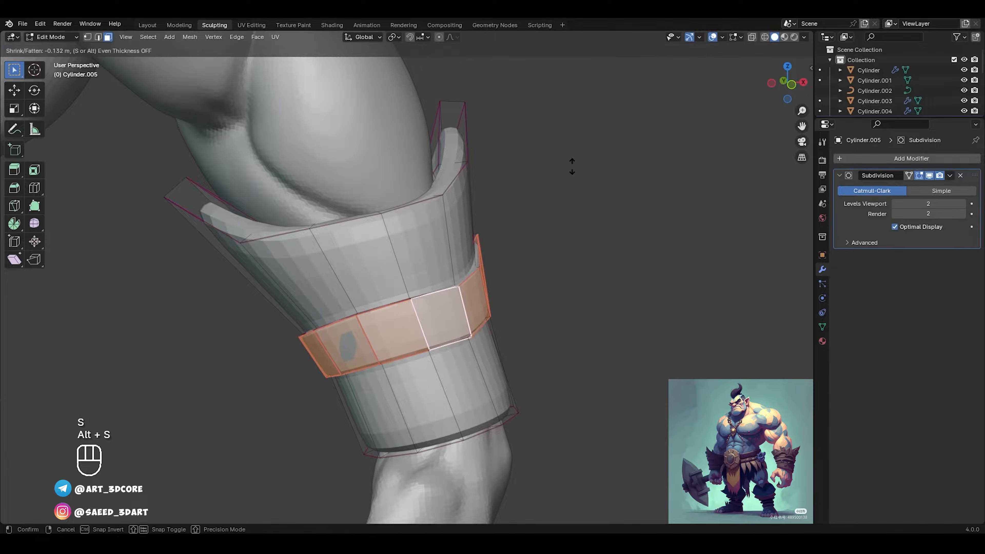
click(578, 162)
Step: Add a loop cut near the bracer's wrist end at a factor of about 0.649 and bevel it to about 0.0526 m
key(ctrl+Tab)
click(574, 191)
alt+middle_drag(573, 191, 474, 242)
shift+middle_drag(468, 294, 473, 197)
click(436, 294)
key(Tab)
key(ctrl+r)
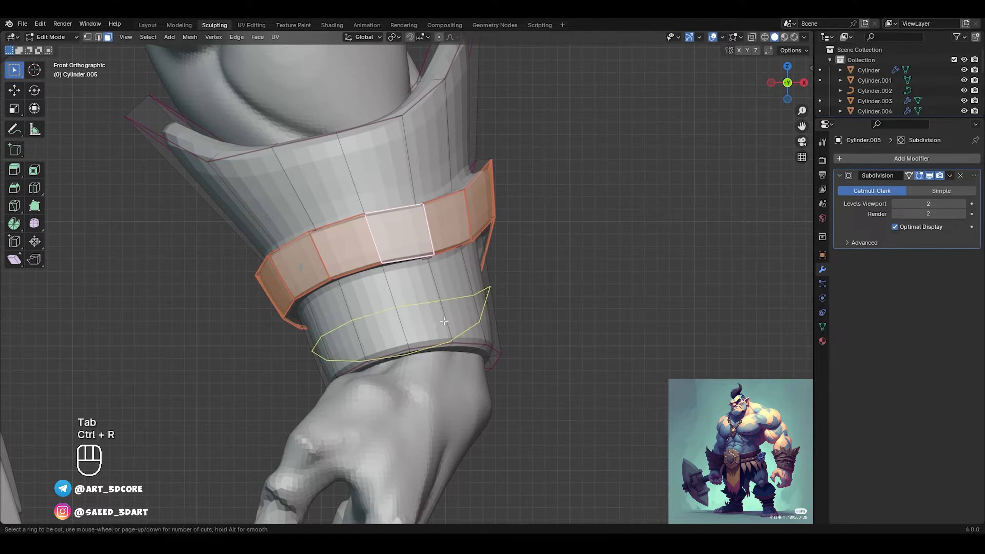
click(444, 321)
click(470, 345)
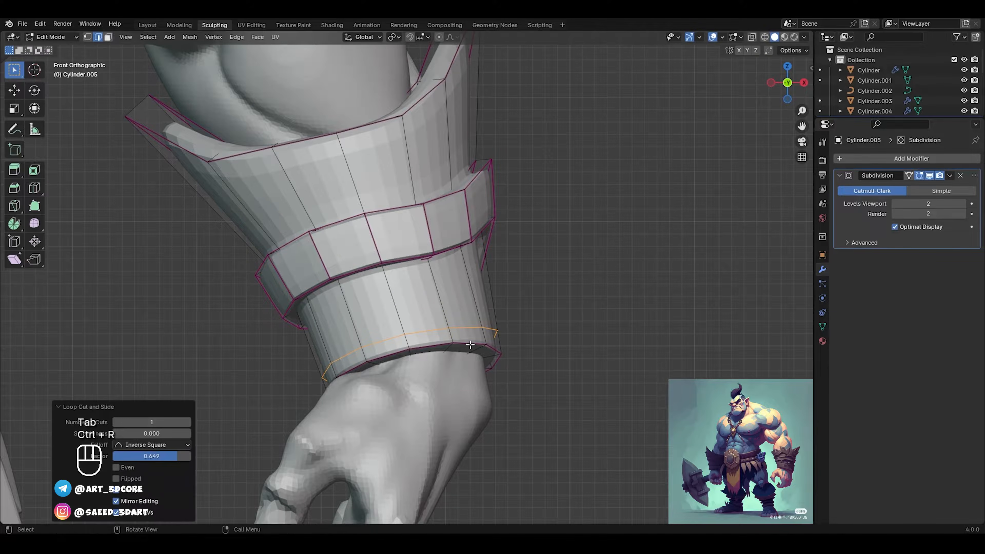
key(ctrl+b)
click(539, 308)
Step: Add a second loop cut between the wide band and the wrist at a factor of about 0.326, and bevel it into a narrow strip
scroll(502, 312, up, 3)
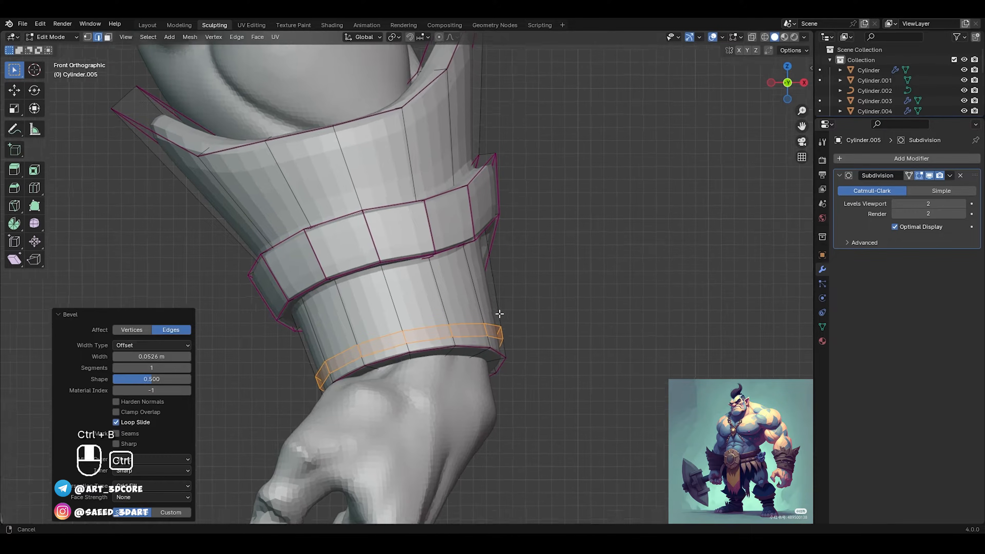
shift+middle_drag(465, 319, 461, 297)
key(ctrl+r)
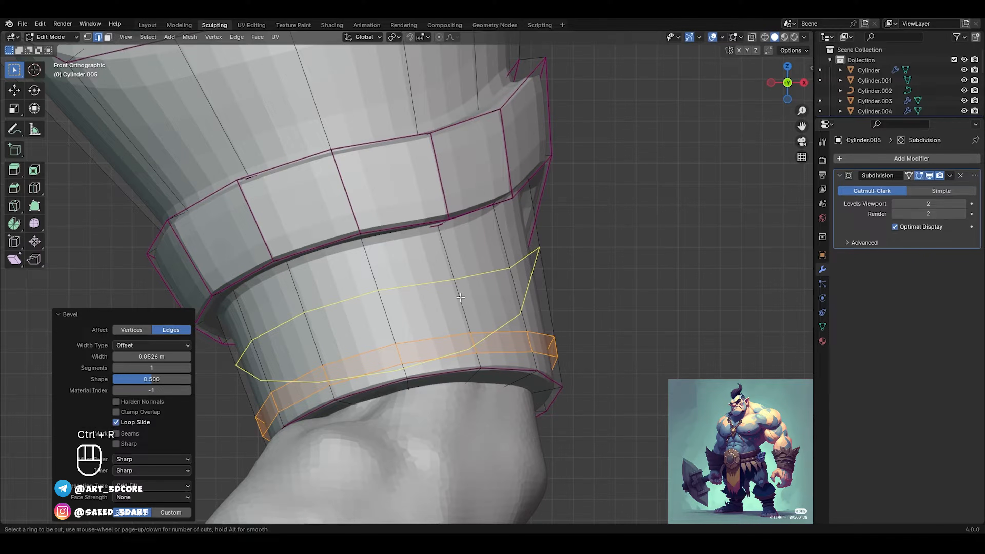
click(460, 297)
click(477, 310)
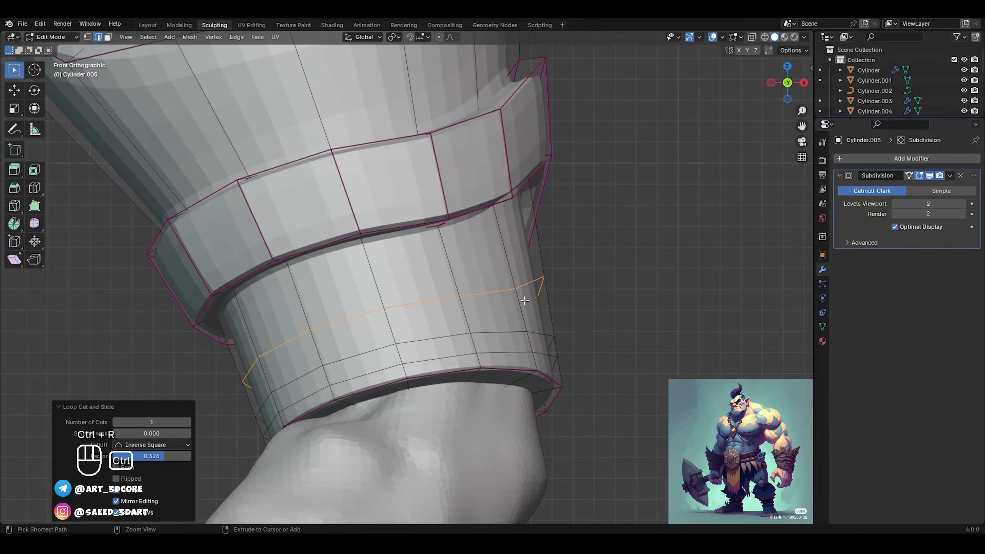
key(ctrl+b)
click(480, 291)
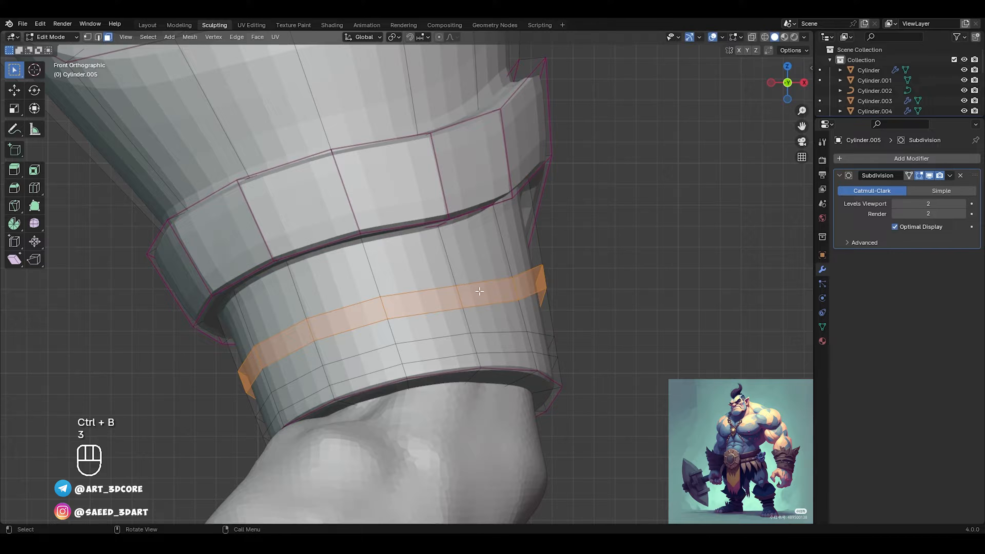
Step: Select both narrow face loops near the wrist and try to fatten them along their normals
shift+click(461, 297)
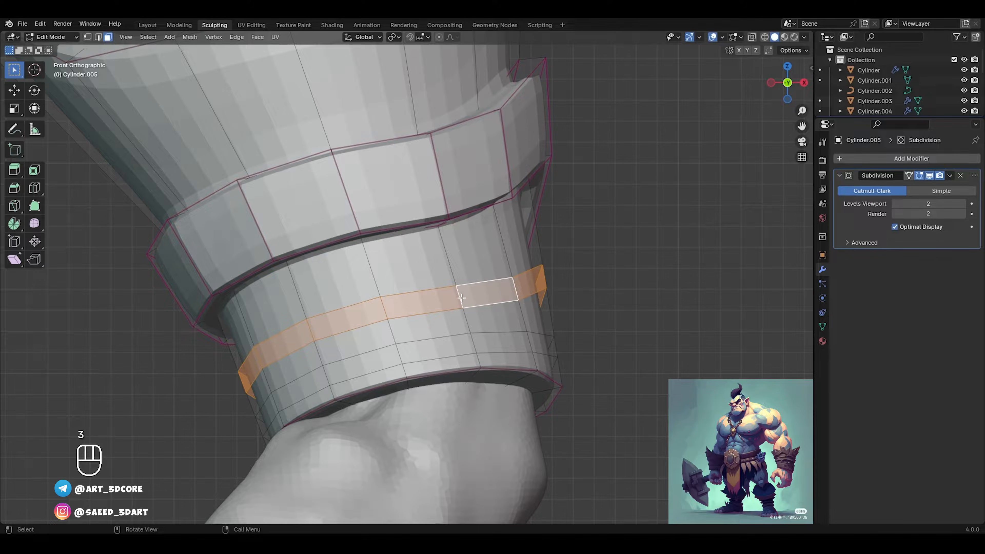
alt+shift+click(482, 343)
key(alt+s)
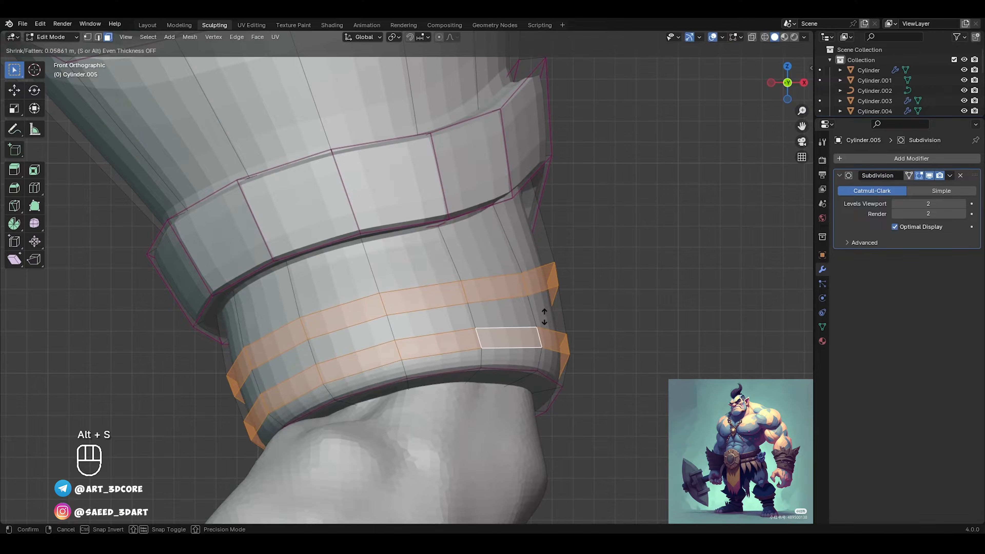
click(544, 316)
key(alt+s)
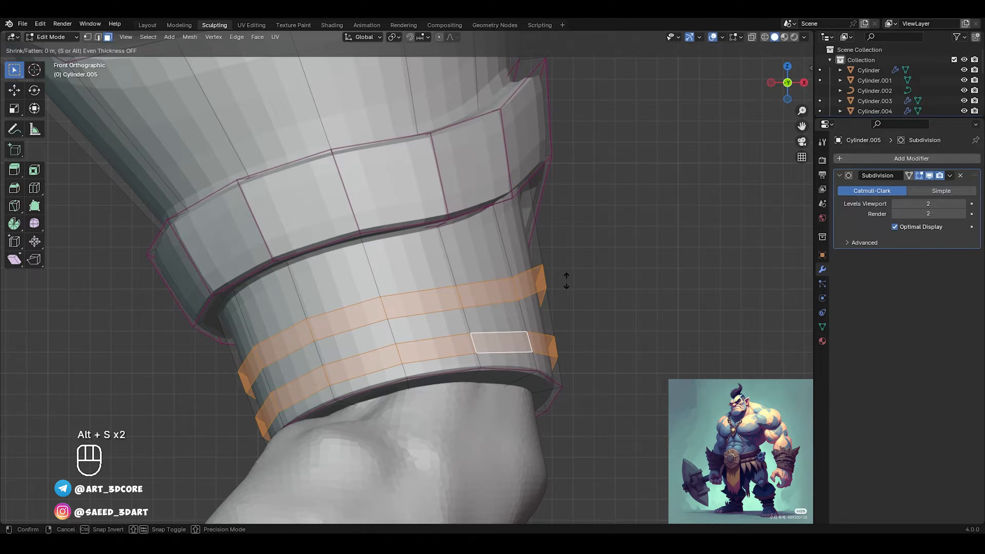
right_click(569, 275)
Step: Extrude both narrow face loops about 0.108 m along their normals and crease their edges by about 0.357
key(alt+e)
click(568, 276)
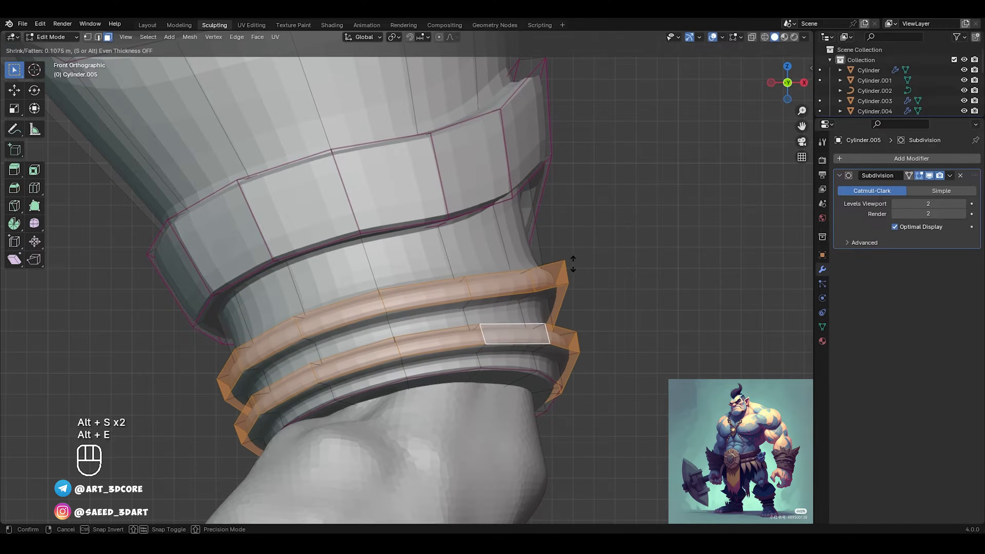
click(573, 267)
middle_drag(572, 268, 567, 235)
key(shift+e)
click(602, 220)
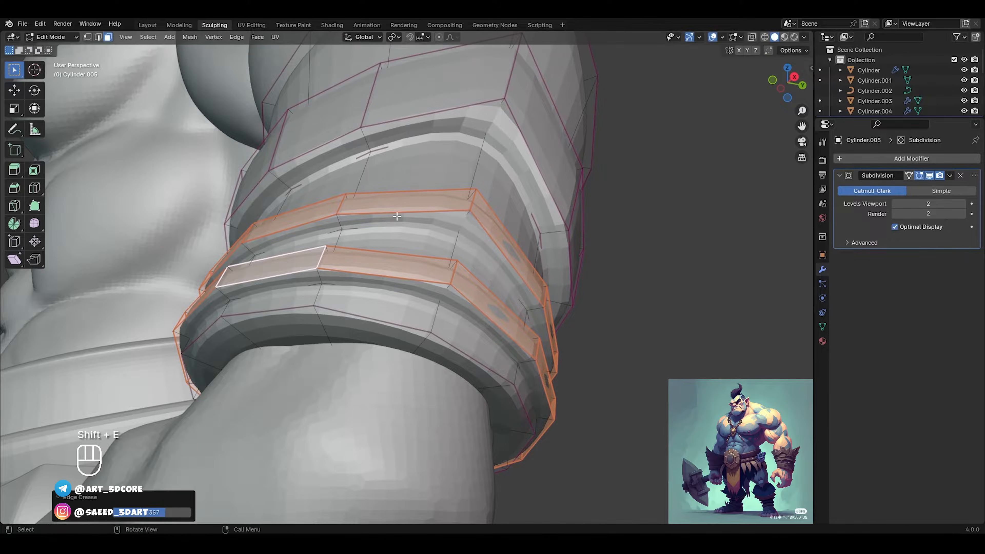
Step: Select the inner edge loops at the base of both narrow bands and crease them by about 0.474
key(2)
click(409, 225)
middle_drag(409, 225, 417, 331)
key(alt+z)
key(alt+z)
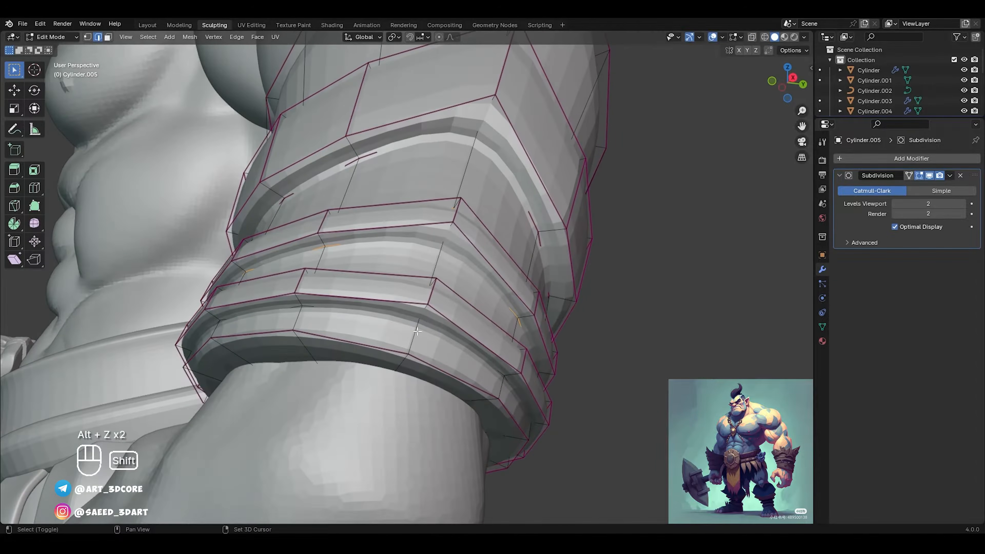
key(shift+e)
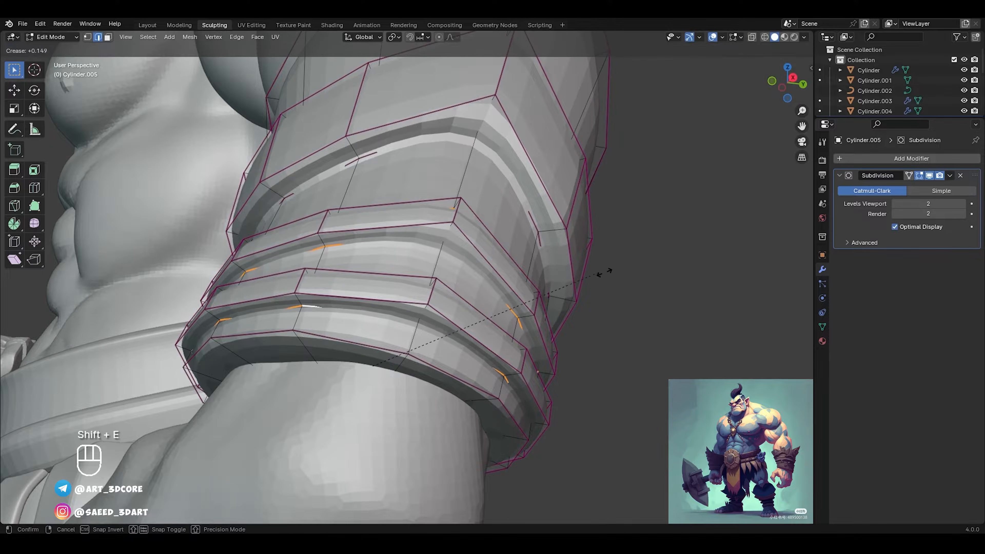
click(606, 265)
middle_drag(606, 265, 621, 291)
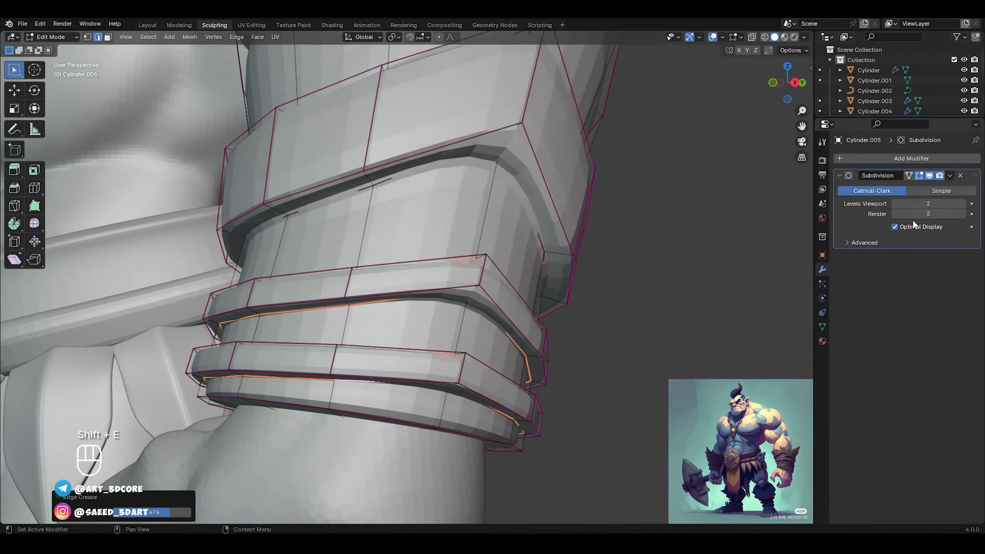
Step: Set the bracer's viewport subdivision level to 3 and return to Object Mode to review it on the ogre
click(963, 203)
middle_drag(446, 311, 512, 365)
key(ctrl+Tab)
middle_drag(546, 304, 470, 287)
ctrl+middle_drag(471, 235, 460, 306)
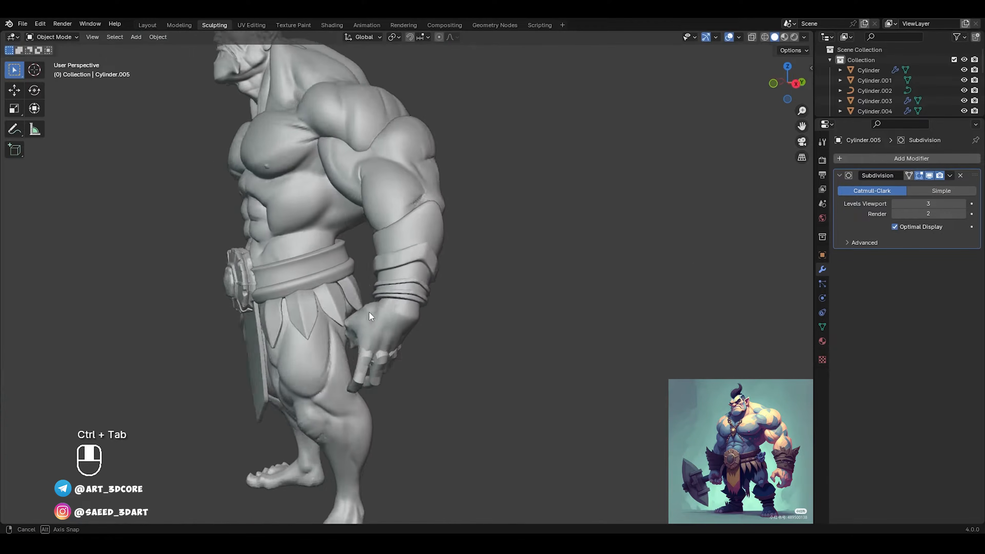
middle_drag(369, 311, 414, 338)
ctrl+middle_drag(430, 221, 439, 189)
Step: Select the lower narrow band's outer and side faces in Edit Mode and move it slightly up the forearm
key(Tab)
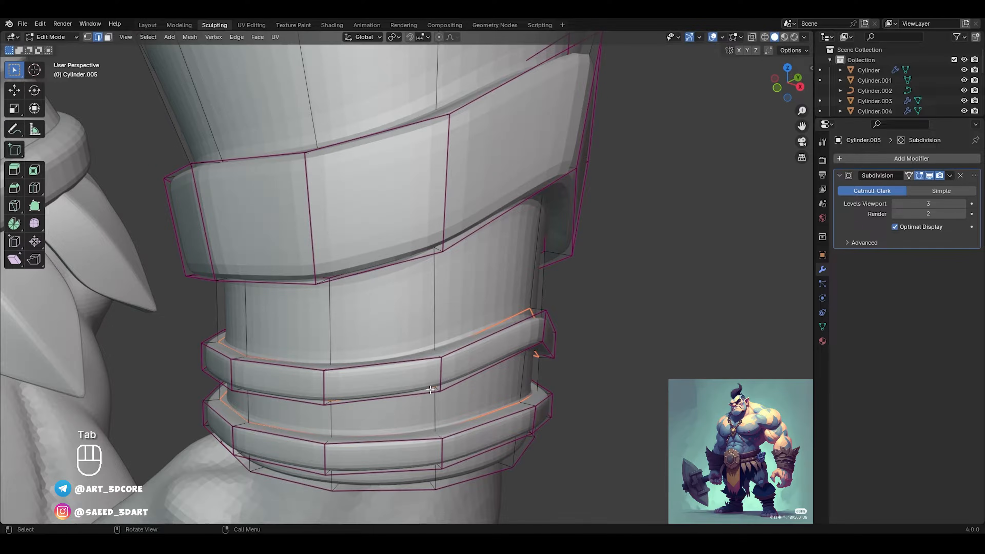
key(3)
click(441, 456)
alt+click(443, 454)
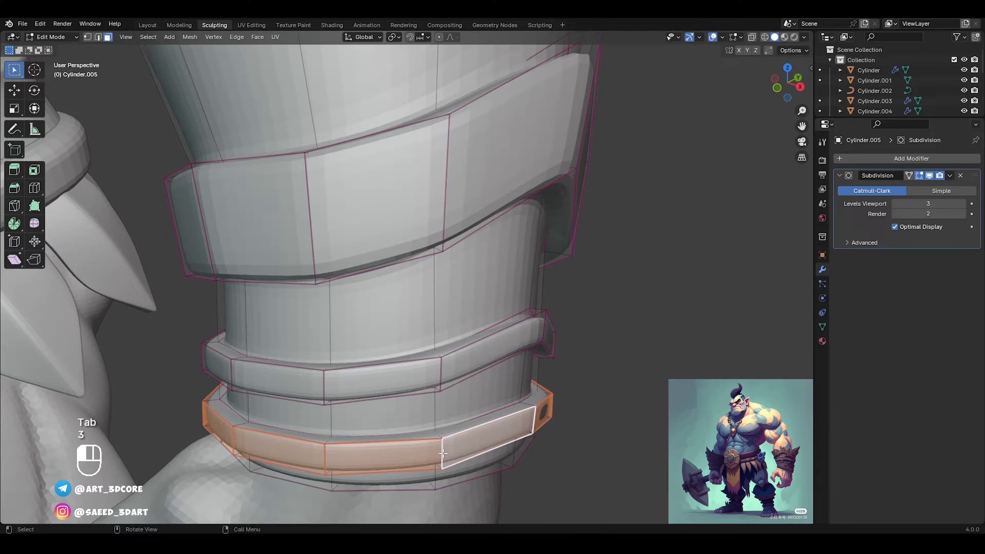
alt+shift+click(440, 433)
key(ctrl+z)
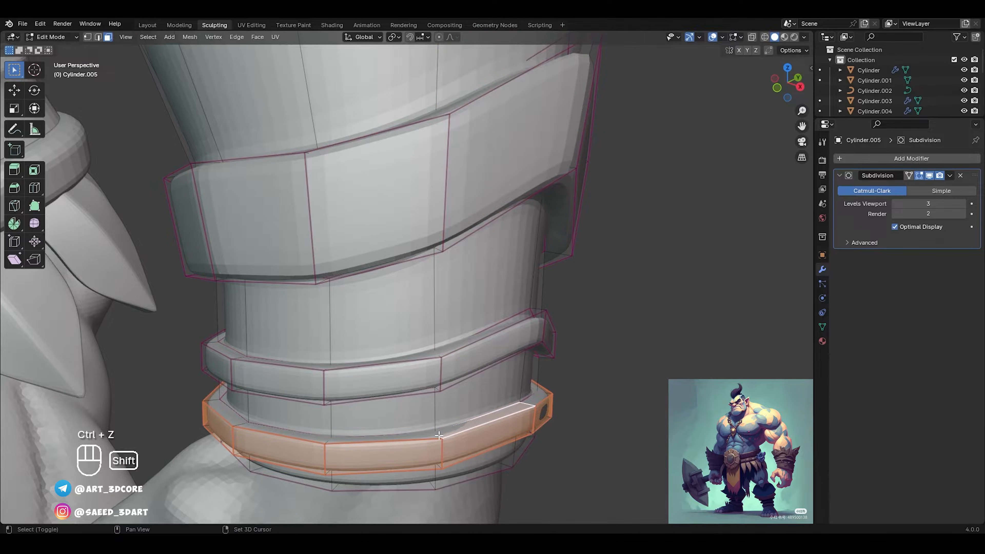
middle_drag(448, 440, 429, 264)
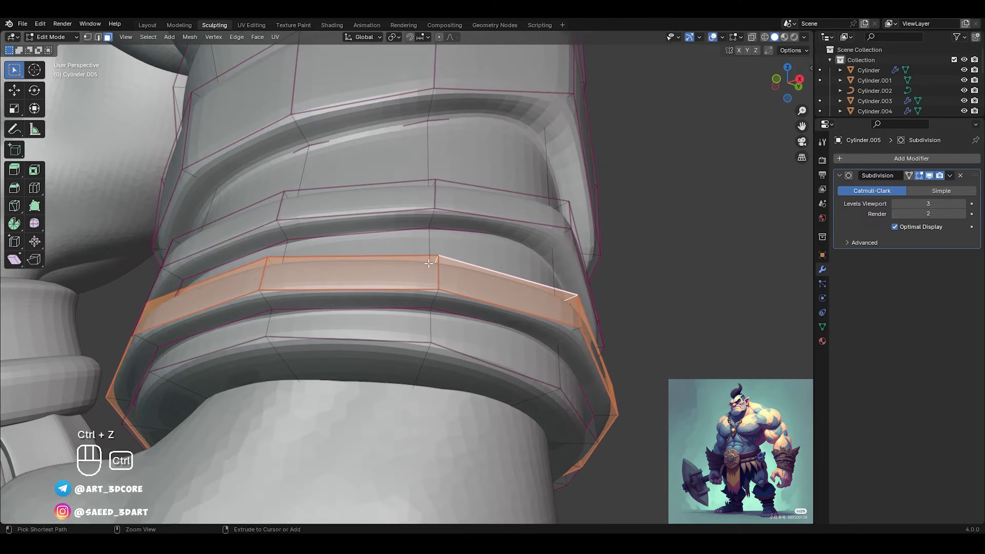
middle_drag(434, 300, 449, 301)
key(g)
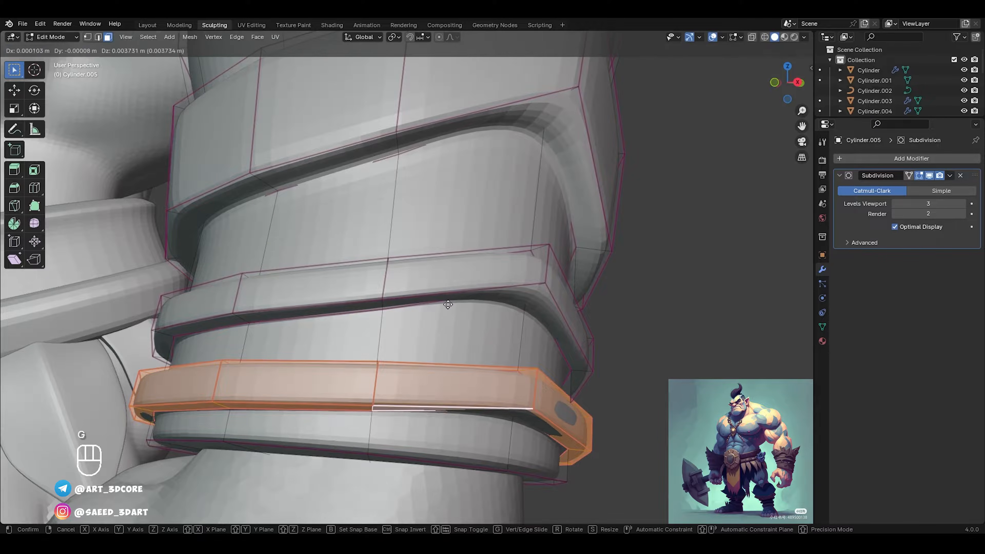
middle_drag(529, 271, 622, 264)
Step: Select the upper narrow band's outer and side faces and move it about 0.09 m up the forearm
alt+click(388, 283)
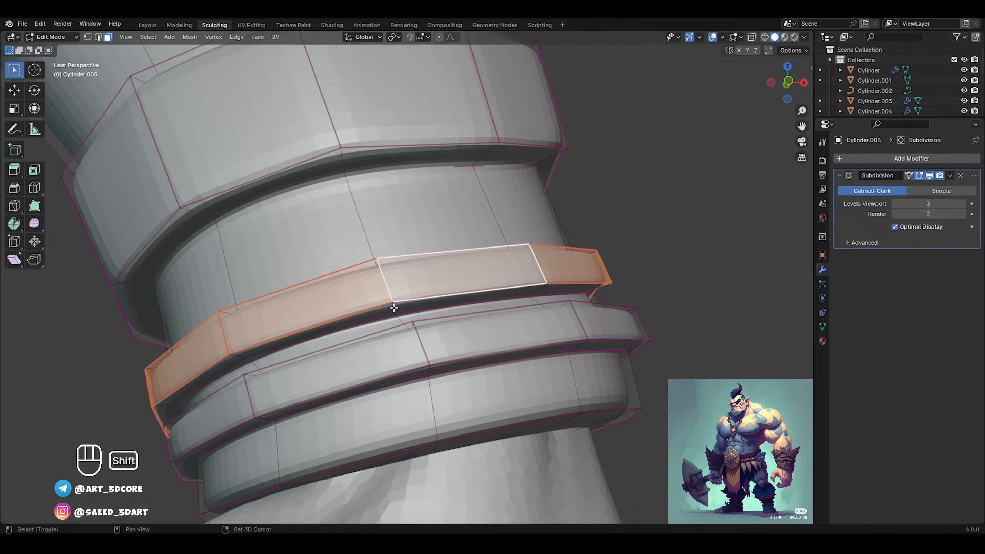
middle_drag(396, 290, 465, 408)
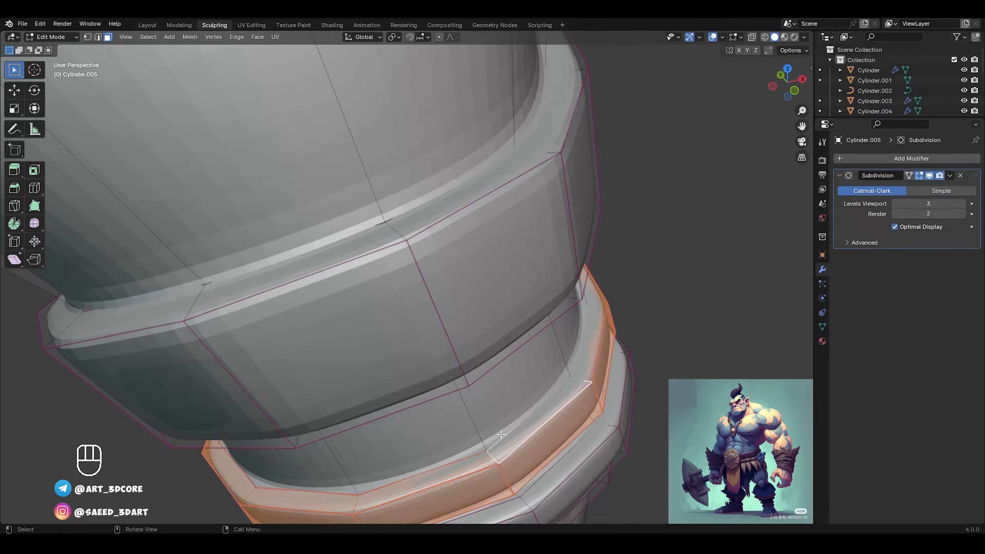
middle_drag(500, 434, 486, 336)
key(g)
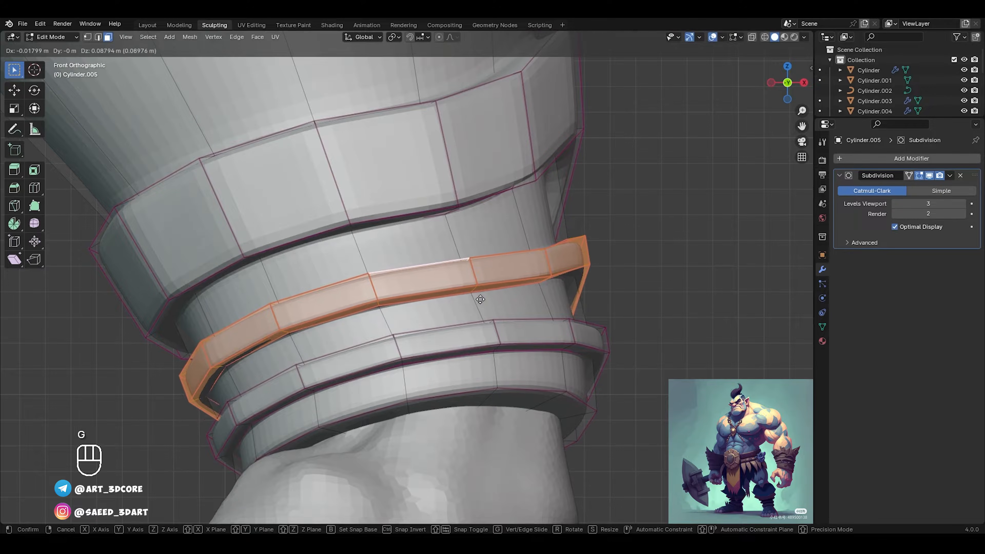
click(480, 299)
Step: Shift the lower narrow band's outer and side faces about 0.017 m along negative X, and return to Object Mode
alt+click(498, 334)
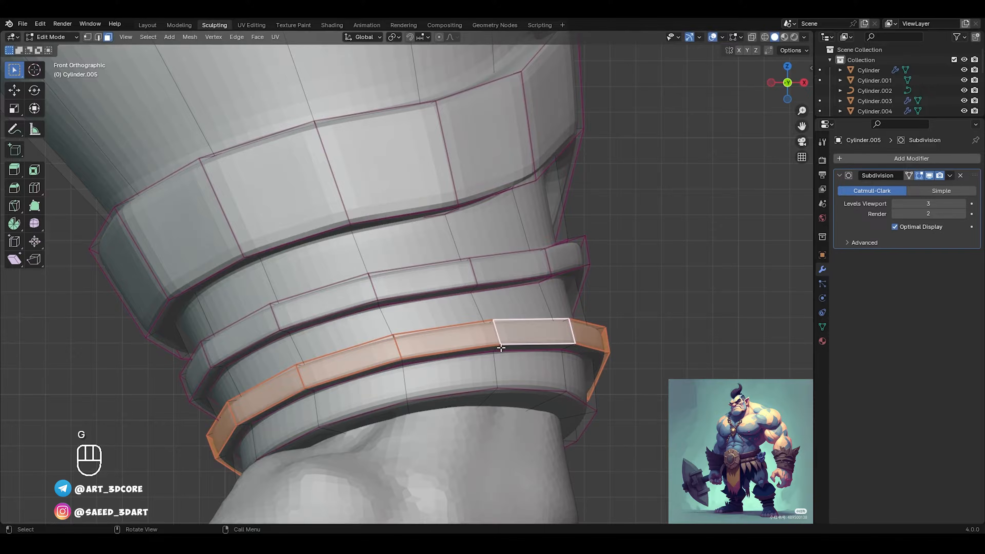
middle_drag(501, 347, 516, 439)
alt+shift+click(468, 288)
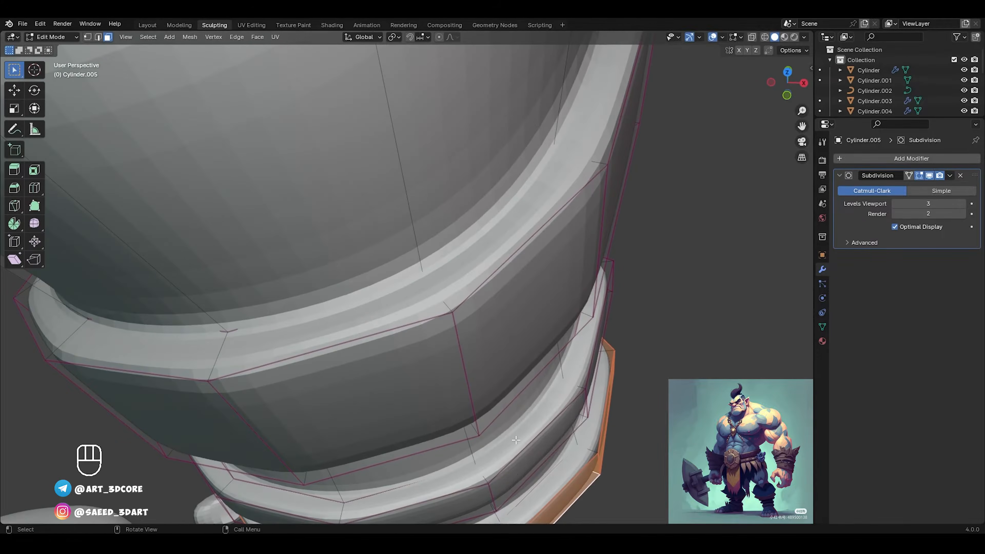
middle_drag(547, 485, 526, 357)
key(g)
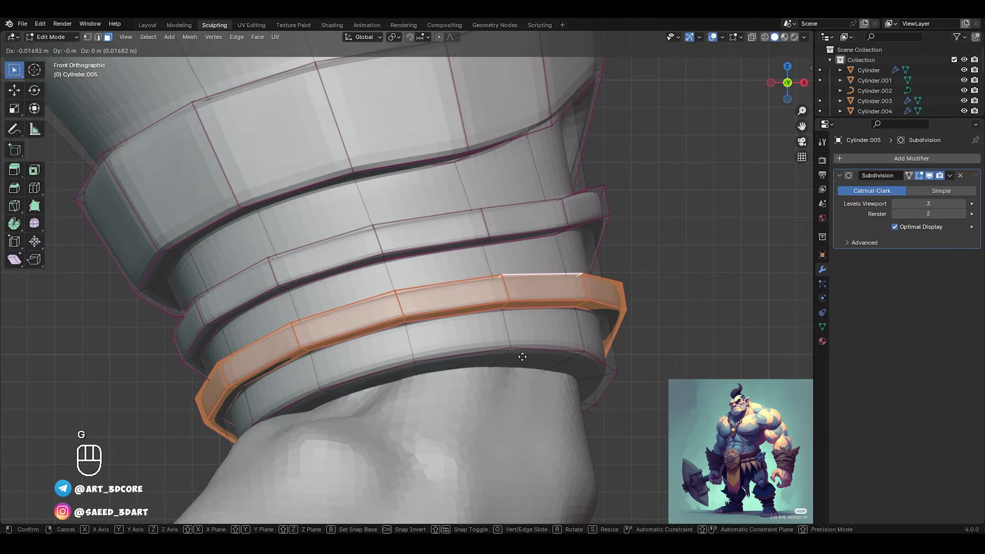
click(522, 357)
key(ctrl+Tab)
ctrl+middle_drag(670, 257, 485, 278)
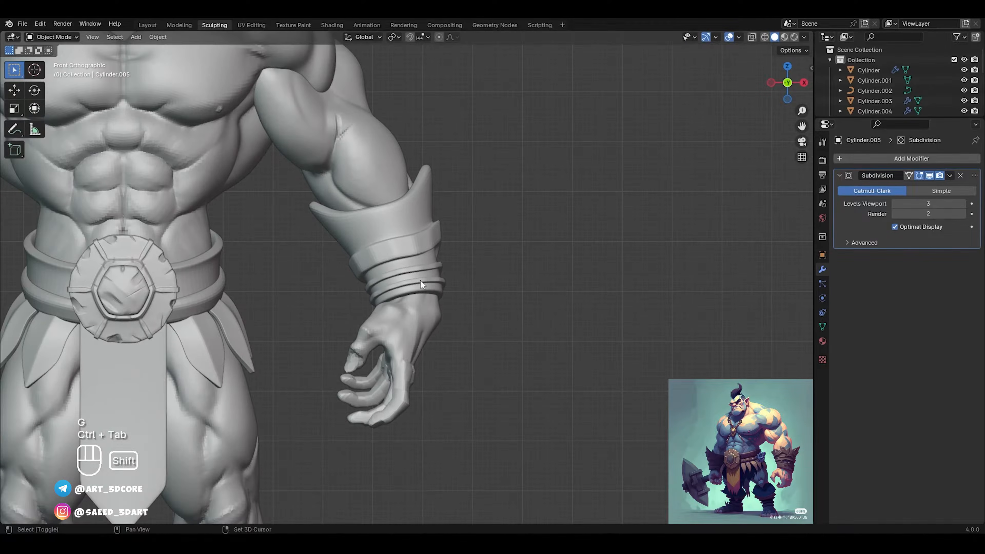
shift+middle_drag(421, 281, 448, 303)
scroll(509, 234, up, 8)
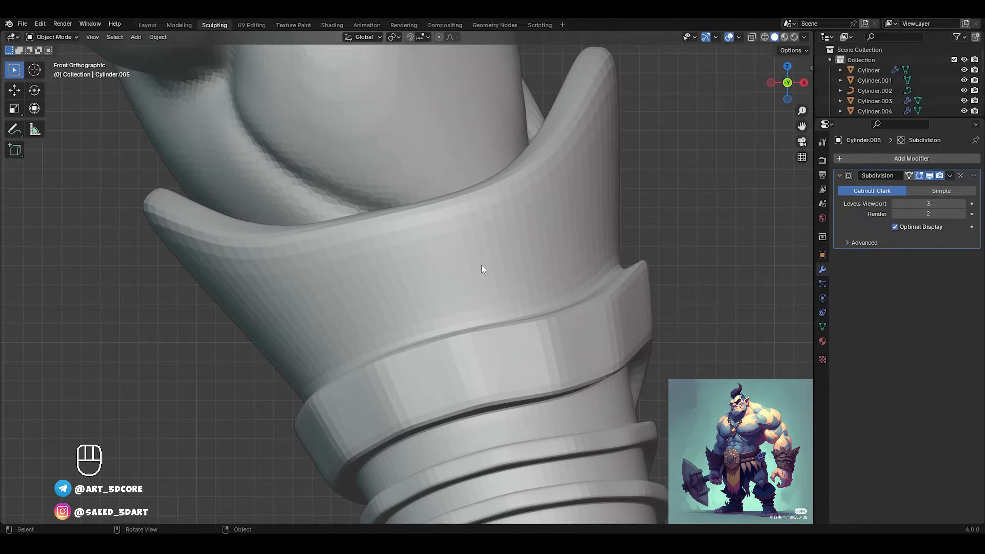
Step: Cut an edge loop around the bracer's flared cuff between its pointed rim and the wide middle band
key(Tab)
shift+middle_drag(510, 242, 475, 250)
key(ctrl+r)
click(485, 256)
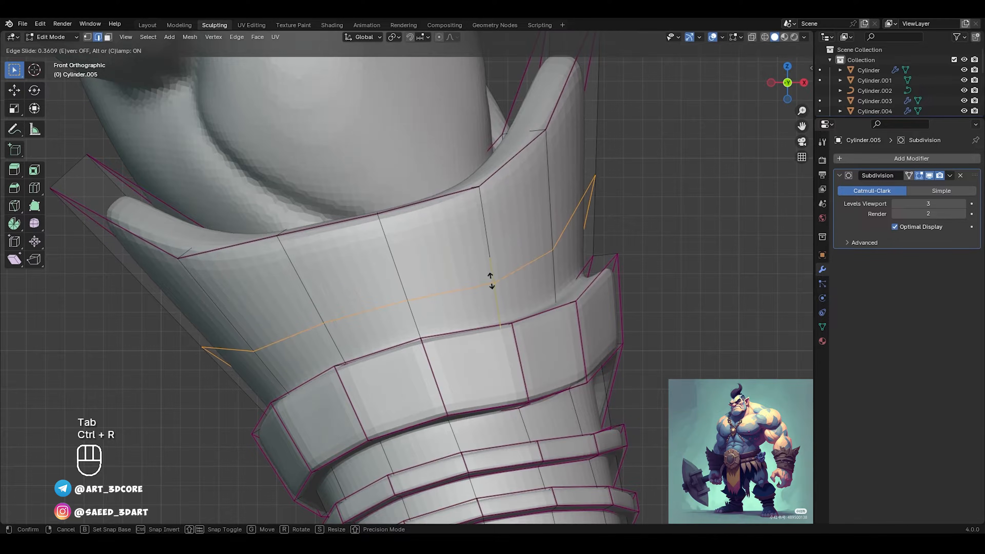
click(490, 280)
Step: Select the face ring above the new loop and extrude it outward along its normals by about 0.1 m
key(3)
alt+click(491, 242)
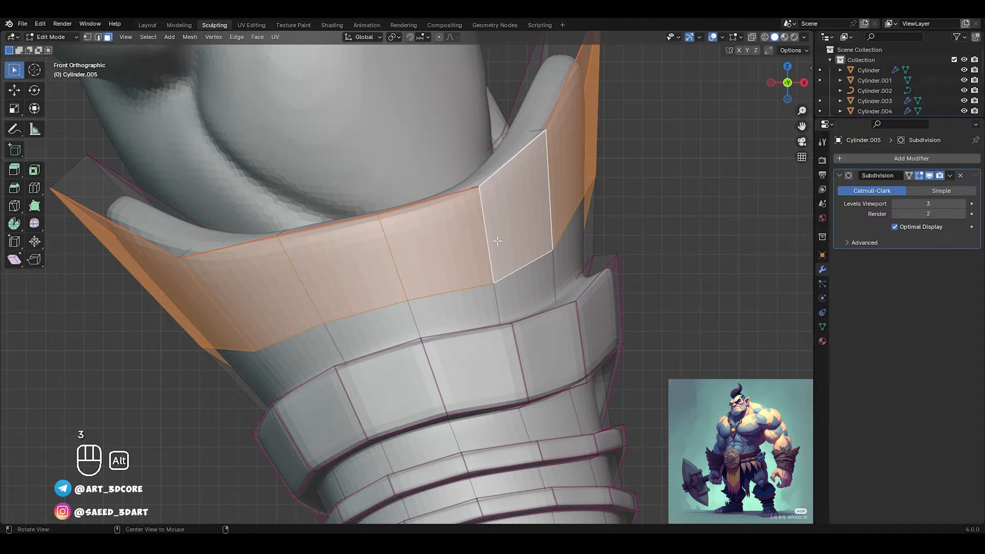
key(alt+e)
click(498, 240)
click(501, 232)
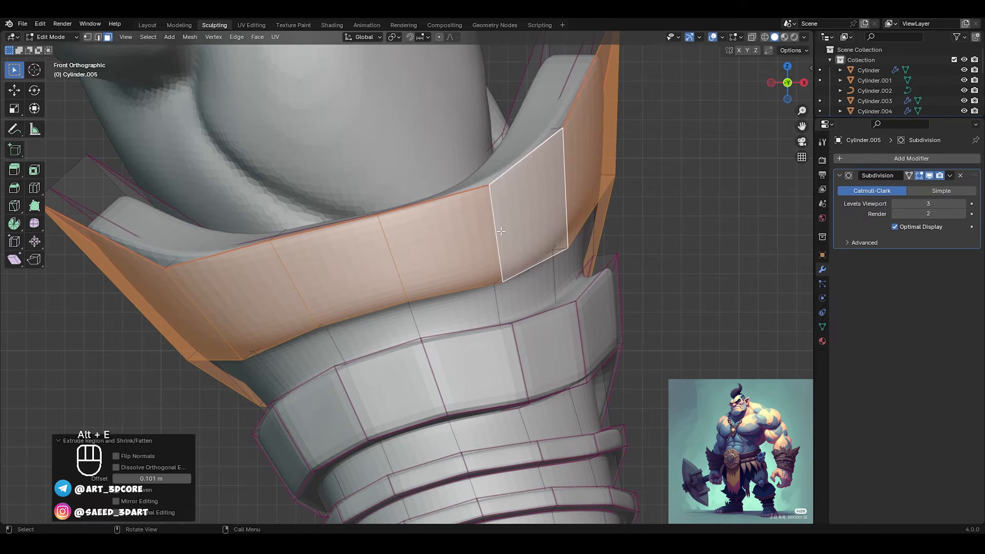
Step: Try creasing every edge of the extruded cuff band, check it in Object Mode, and undo the crease
key(shift+e)
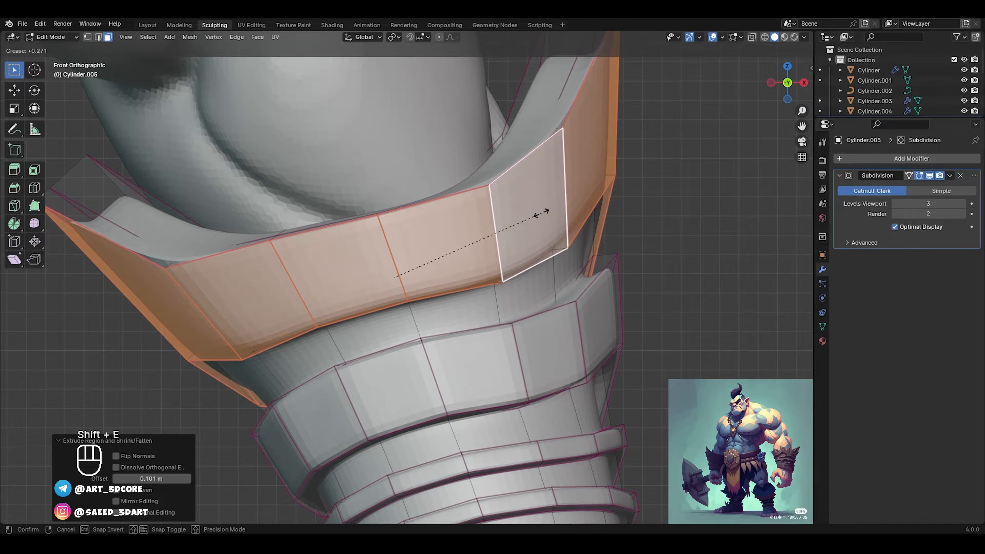
click(545, 210)
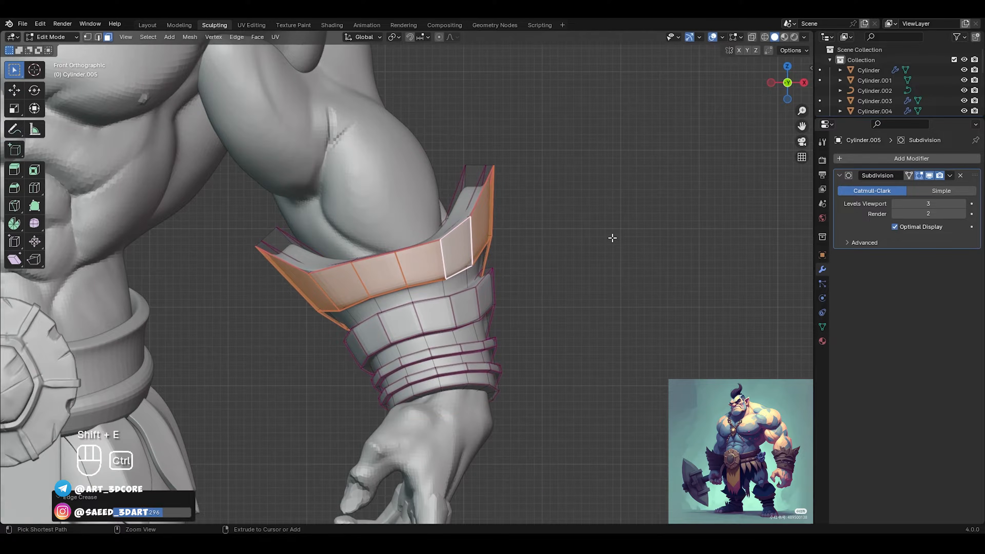
key(ctrl+Tab)
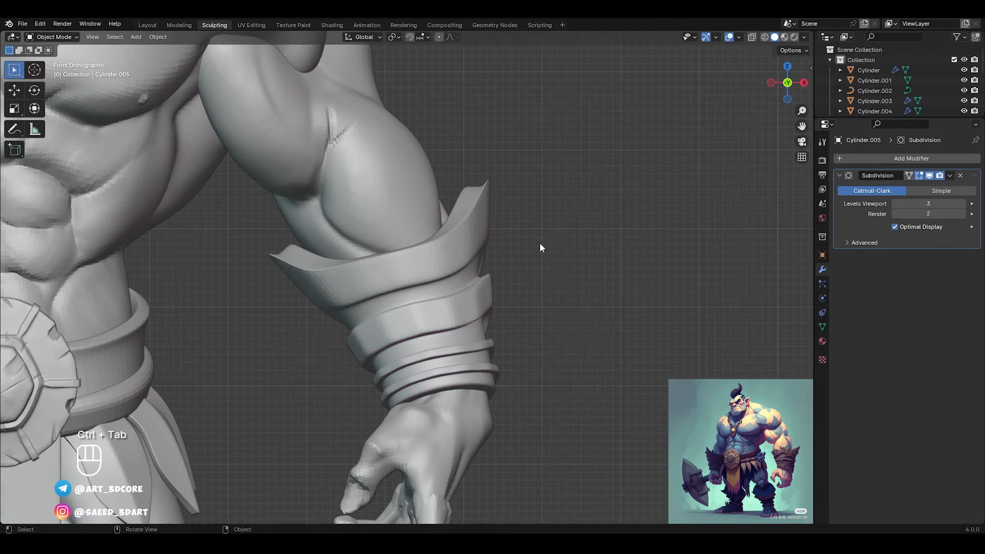
scroll(539, 242, up, 5)
mouse_move(539, 242)
middle_down()
mouse_move(494, 268)
mouse_move(445, 264)
mouse_move(449, 350)
mouse_move(466, 290)
middle_up()
click(470, 275)
key(ctrl+z)
key(ctrl+z)
key(ctrl+z)
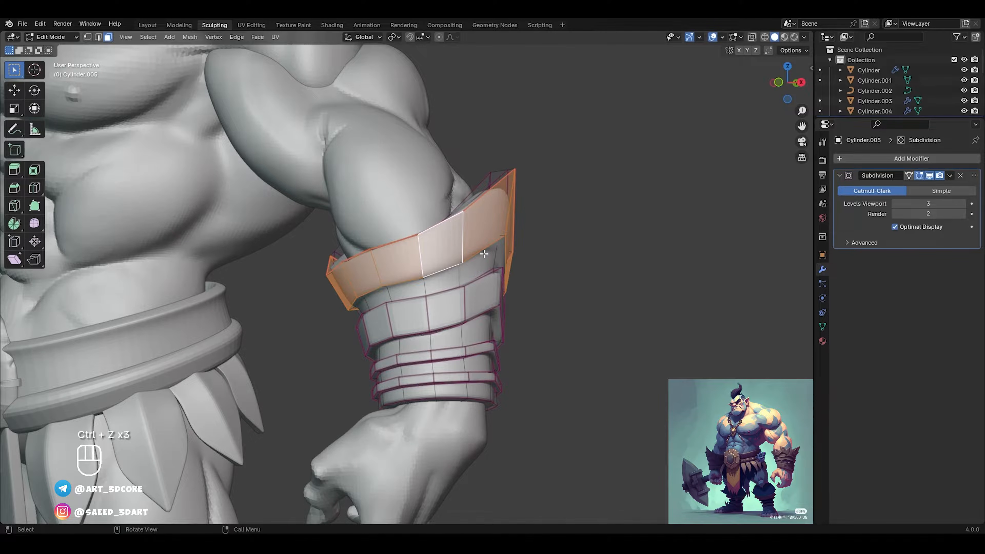
Step: Select only the upper and lower border edge loops of the extruded cuff band and crease them
alt+click(485, 247)
middle_drag(485, 248, 481, 224)
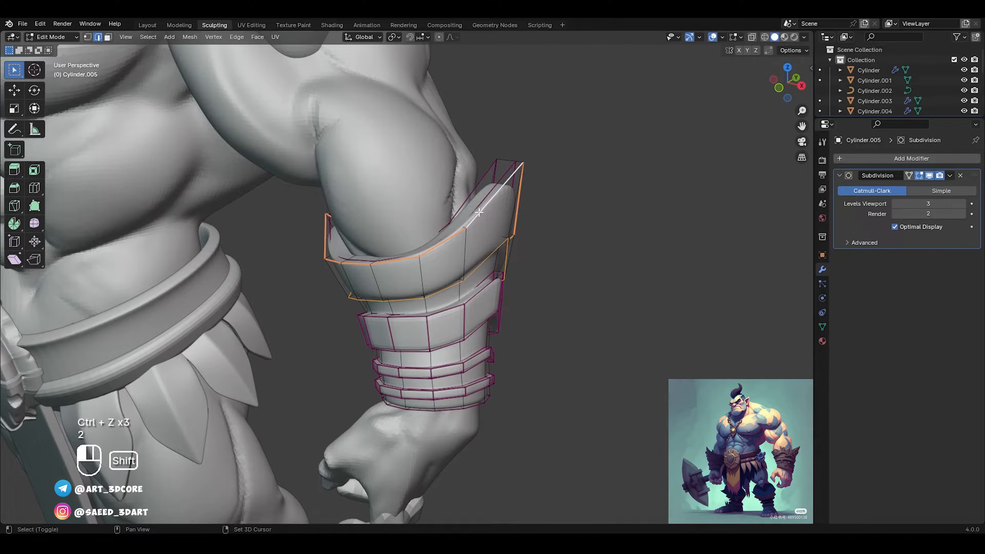
click(626, 203)
middle_drag(626, 202, 526, 146)
click(534, 127)
Step: Select the lengthwise edge loops all around the bracer, lower their crease to smooth the bands, and return to Object Mode
middle_drag(577, 286, 529, 189)
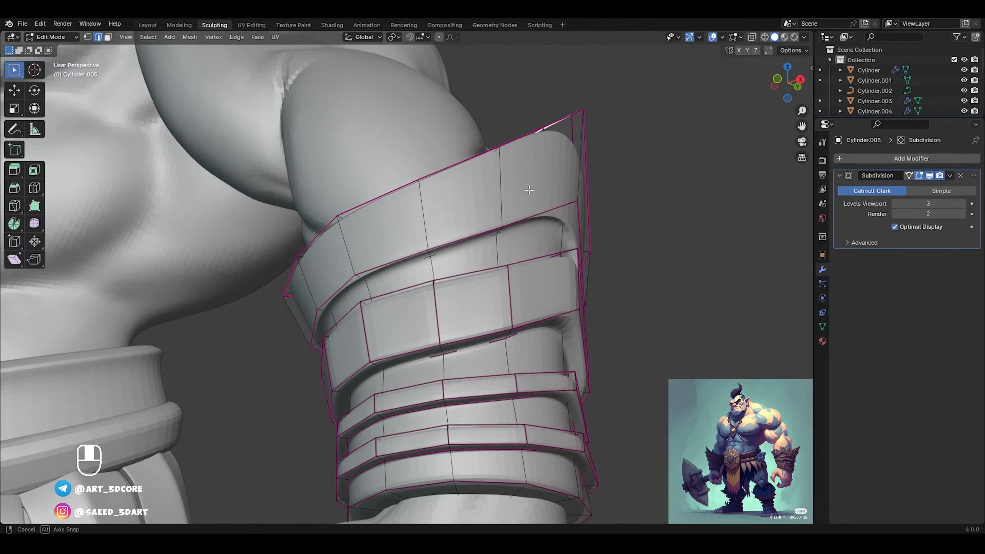
middle_drag(500, 275, 507, 329)
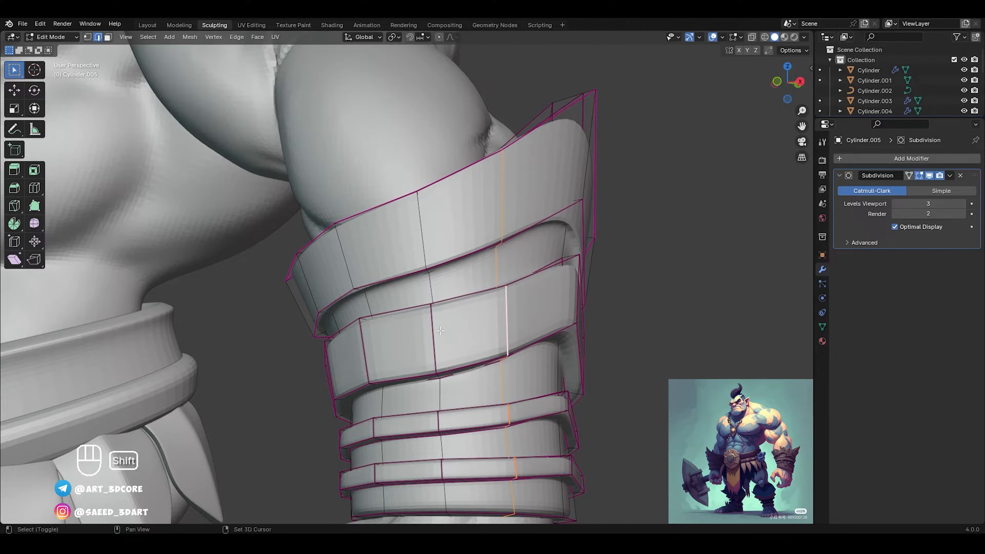
middle_drag(437, 332, 447, 356)
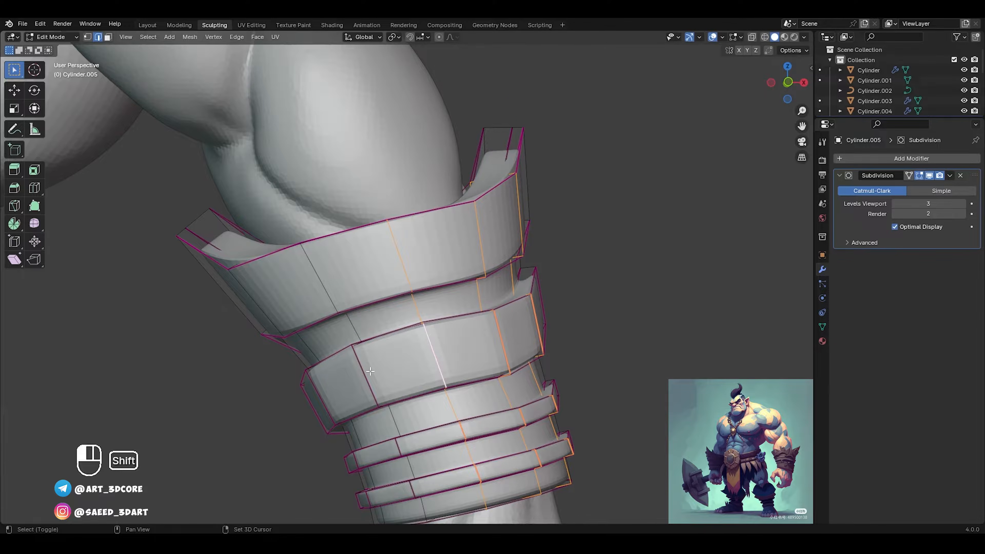
middle_drag(370, 371, 331, 353)
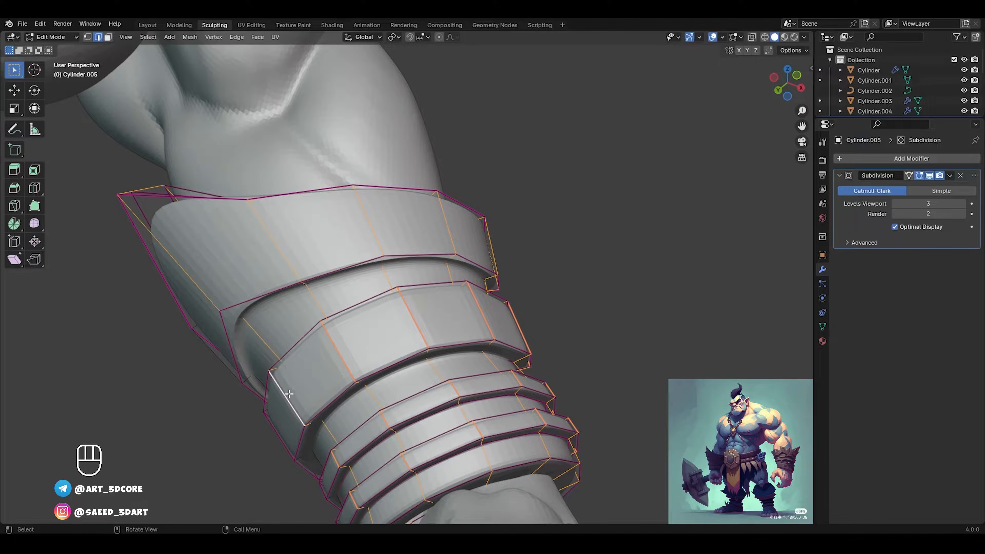
middle_drag(288, 393, 381, 345)
middle_drag(275, 310, 401, 276)
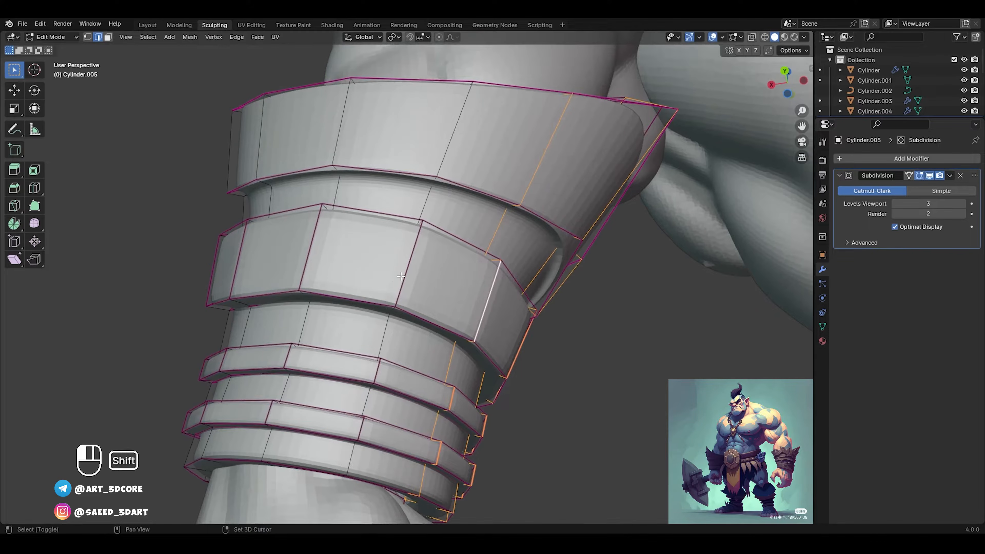
middle_drag(311, 246, 429, 370)
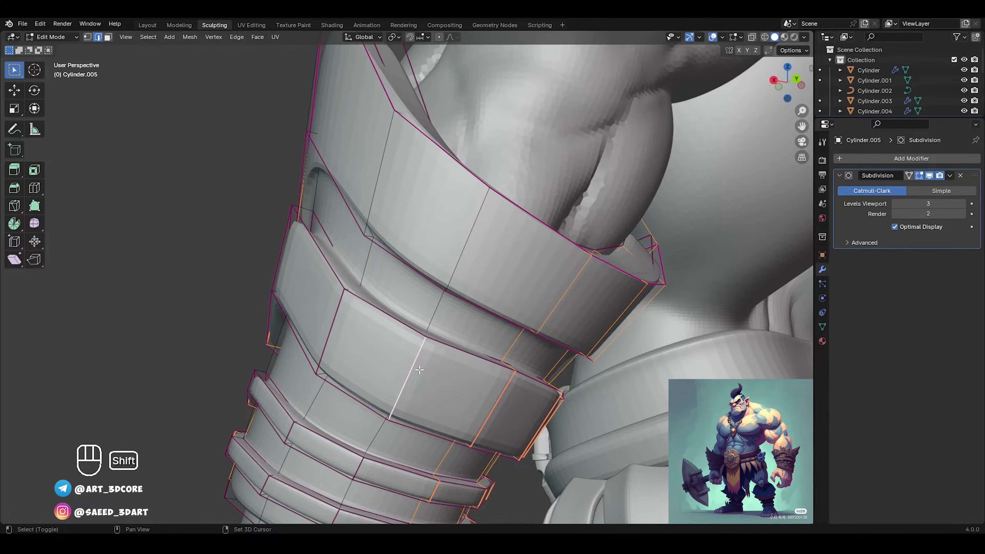
middle_drag(337, 306, 406, 315)
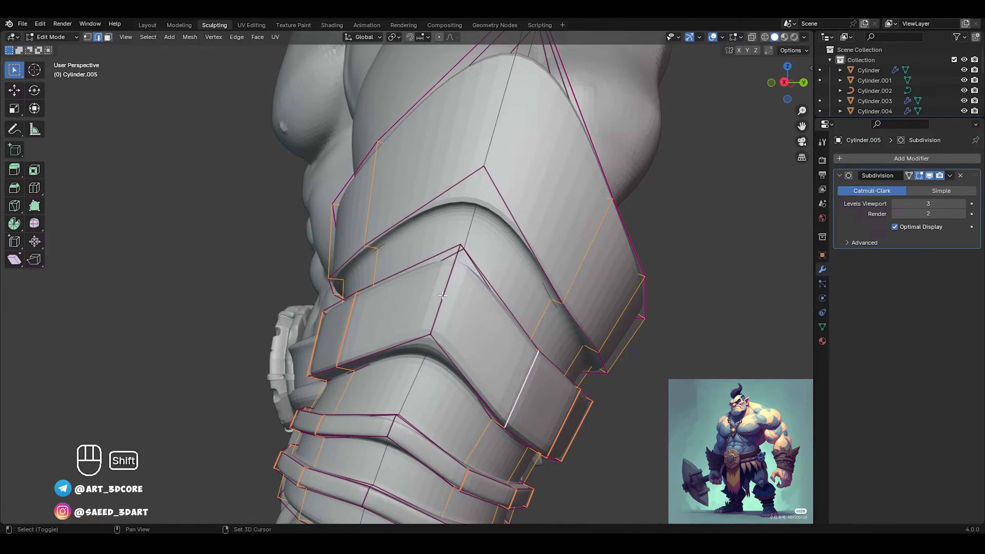
scroll(500, 263, down, 3)
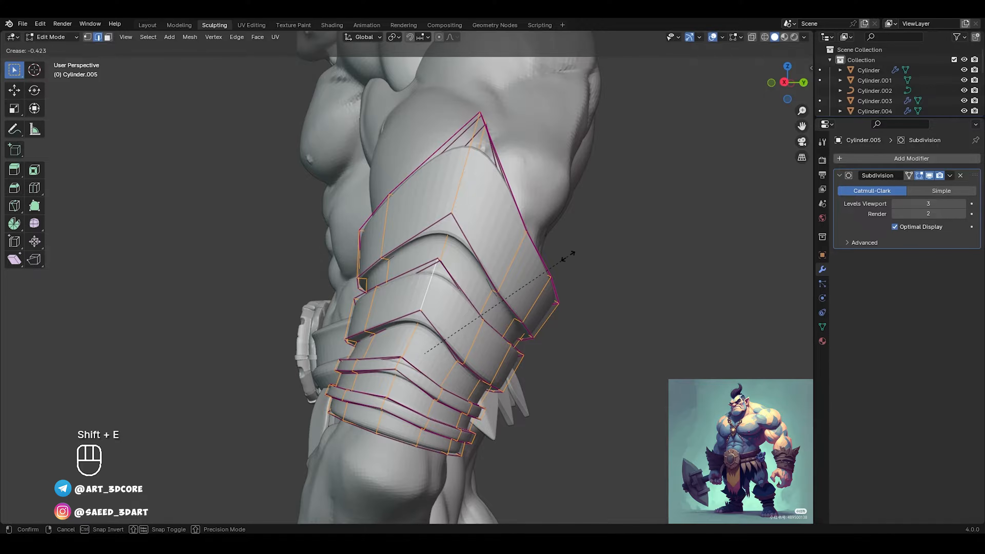
click(625, 232)
middle_drag(539, 287, 617, 295)
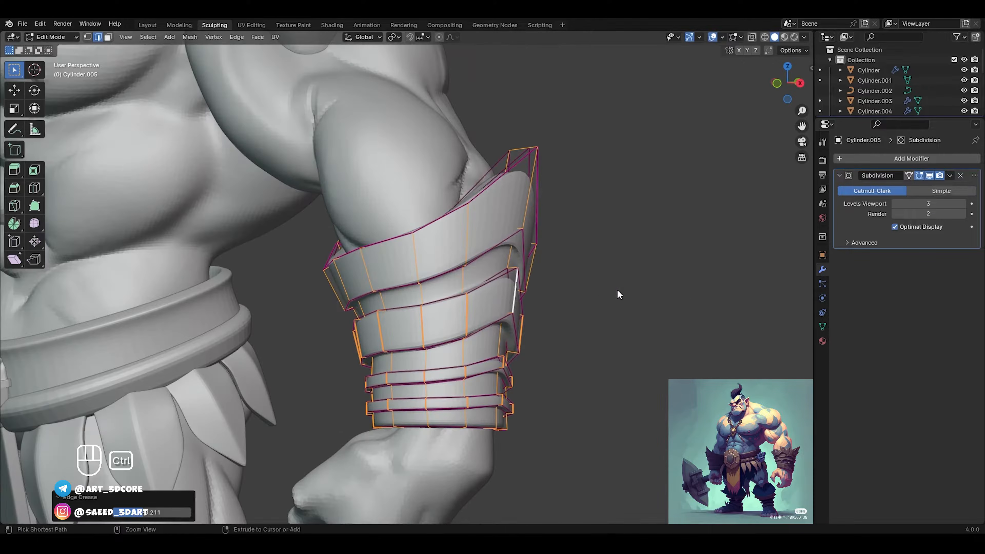
key(ctrl+Tab)
Step: Examine the bracer's shape and proportions on the ogre from the front, both close up and at full-body distance
ctrl+middle_drag(426, 179, 378, 376)
key(KP_1)
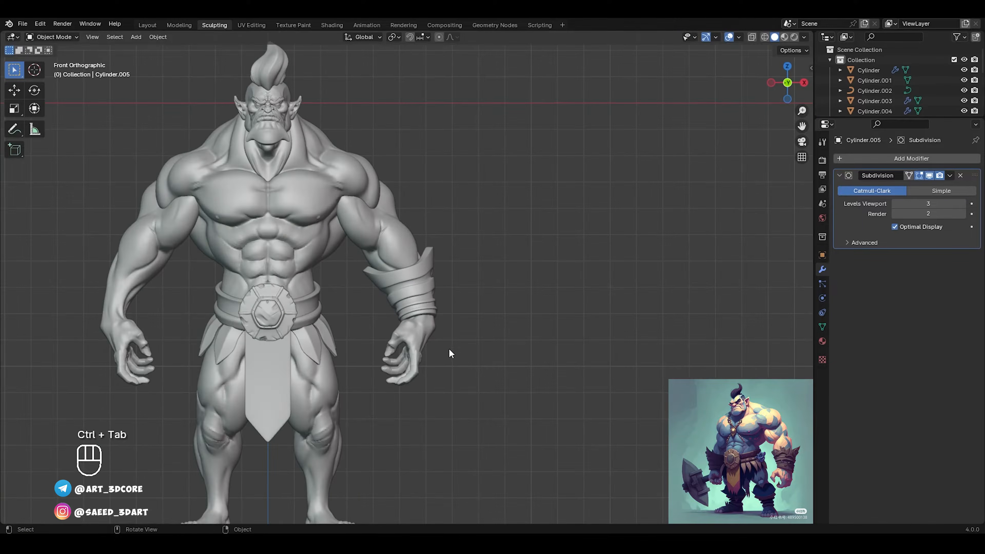
middle_drag(449, 233, 498, 202)
shift+middle_drag(499, 242, 490, 274)
ctrl+middle_drag(455, 311, 475, 262)
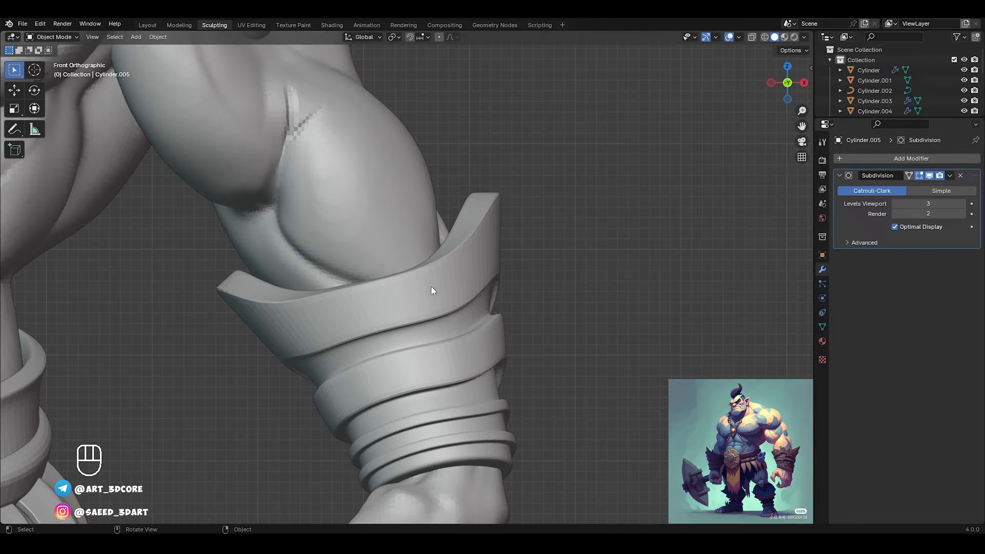
key(Tab)
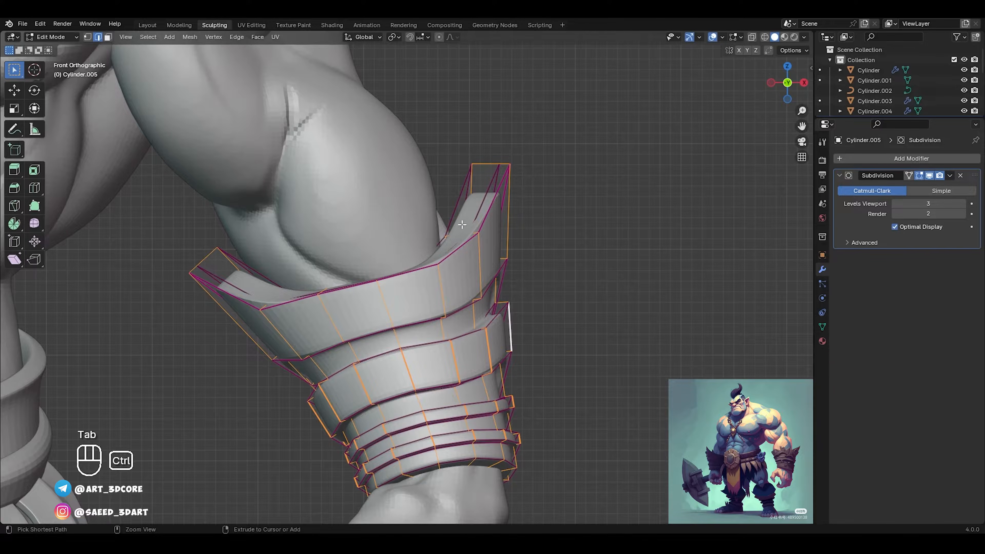
ctrl+middle_drag(449, 270, 545, 280)
key(Tab)
shift+middle_drag(473, 314, 431, 330)
scroll(474, 259, up, 1)
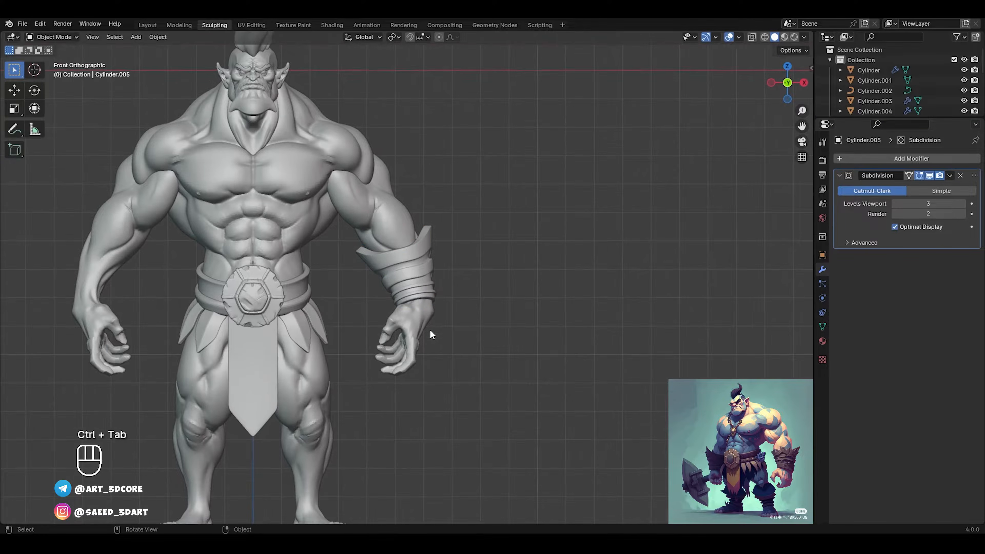
Step: Add a Mirror modifier on the X axis to the bracer so both forearms wear one
click(891, 157)
mouse_move(874, 157)
click(764, 228)
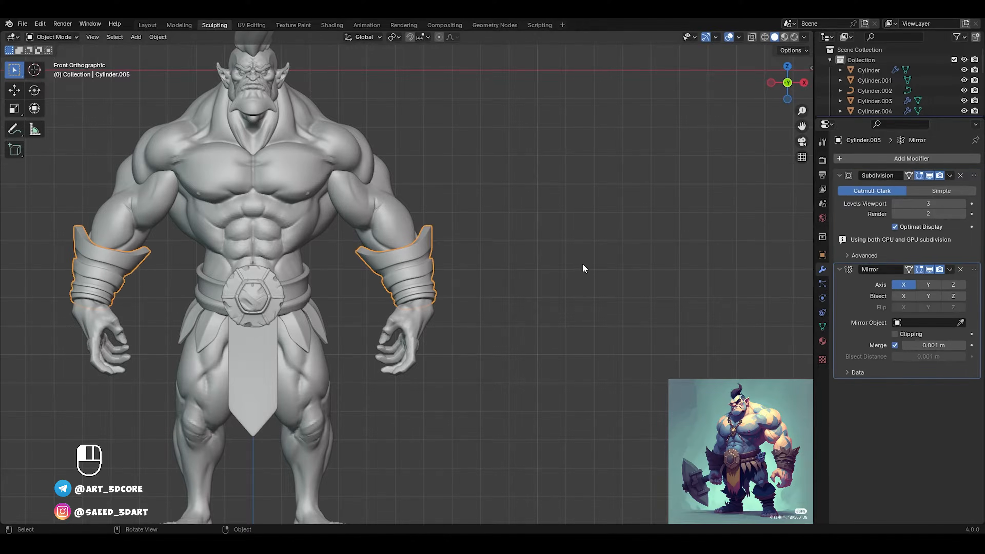
ctrl+middle_drag(582, 263, 501, 250)
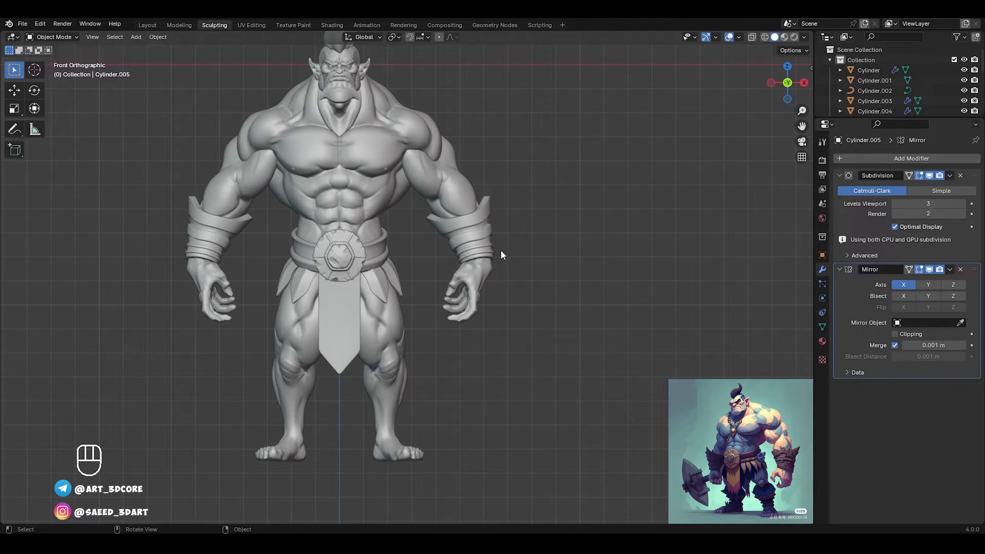
Step: Select the bracer's whole mesh, duplicate the mirrored object in Object Mode, place the copy around the ogre's ankles, and save the file
click(472, 240)
key(Tab)
key(a)
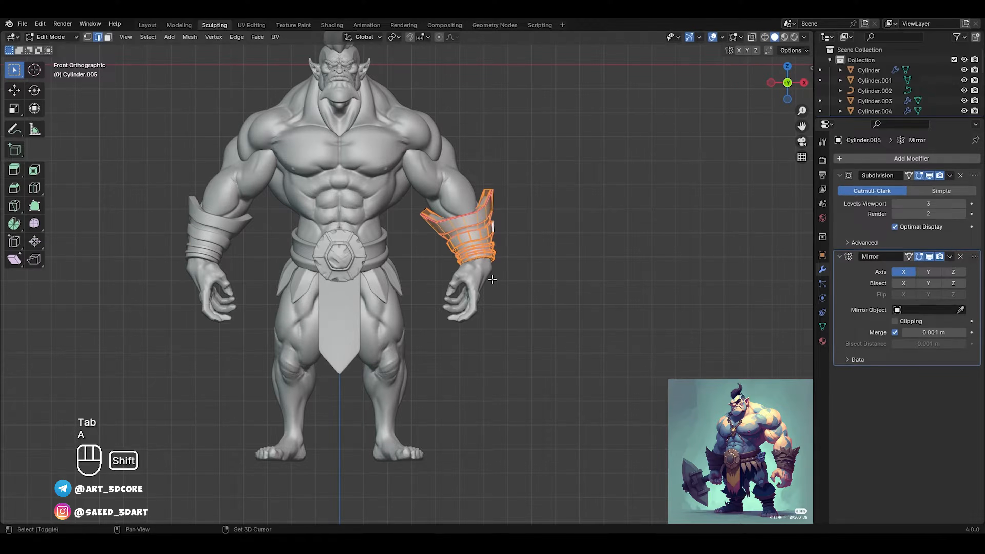
shift+middle_drag(491, 280, 493, 262)
click(416, 213)
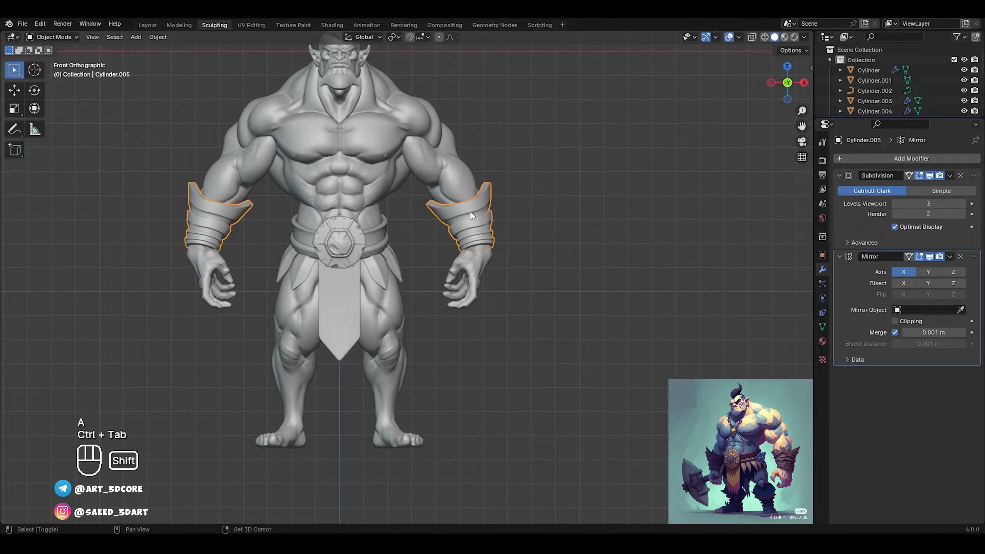
key(shift+d)
click(396, 391)
middle_drag(403, 371, 441, 356)
scroll(440, 356, up, 5)
key(ctrl+s)
shift+middle_drag(461, 408, 451, 305)
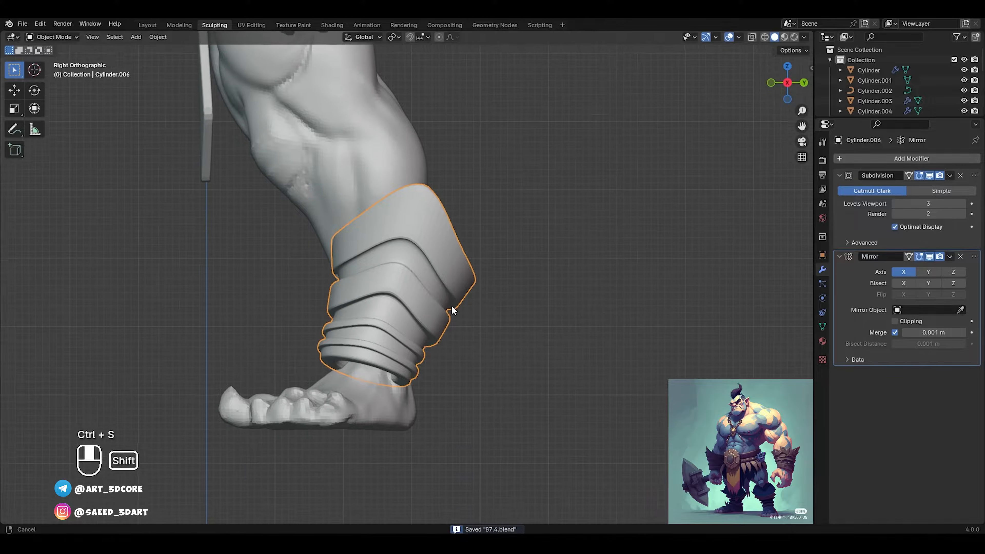
scroll(450, 303, up, 2)
key(r)
click(434, 201)
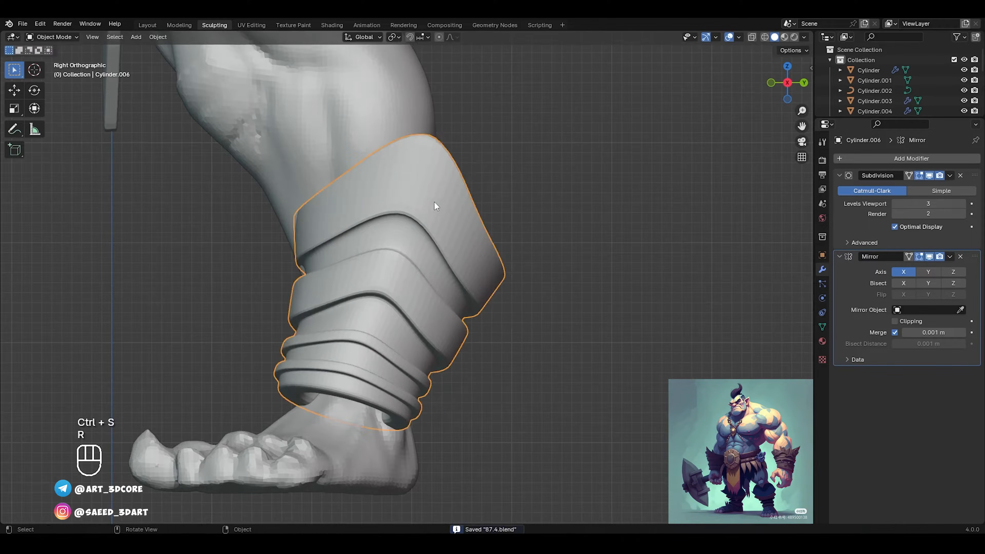
right_click(412, 234)
Step: In Edit Mode, move the leg guard's whole mesh about -0.067 m in X and 0.082 m in Z, and rotate it upright in front view
alt+middle_drag(612, 174, 465, 225)
key(Tab)
key(g)
click(506, 202)
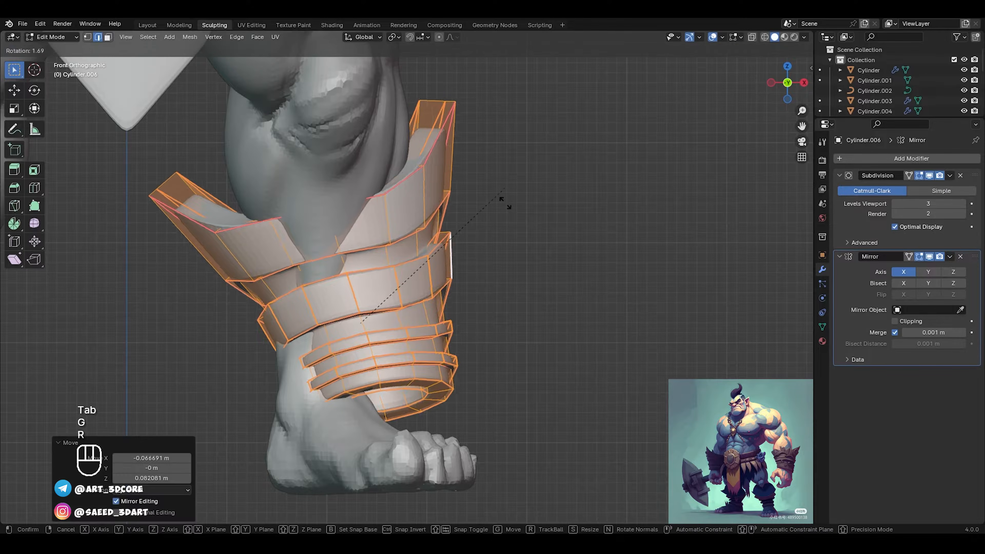
key(r)
click(504, 219)
Step: In side view, move the guard about 0.067 m in Y and 0.22 m in Z, and tilt it to follow the shin
key(g)
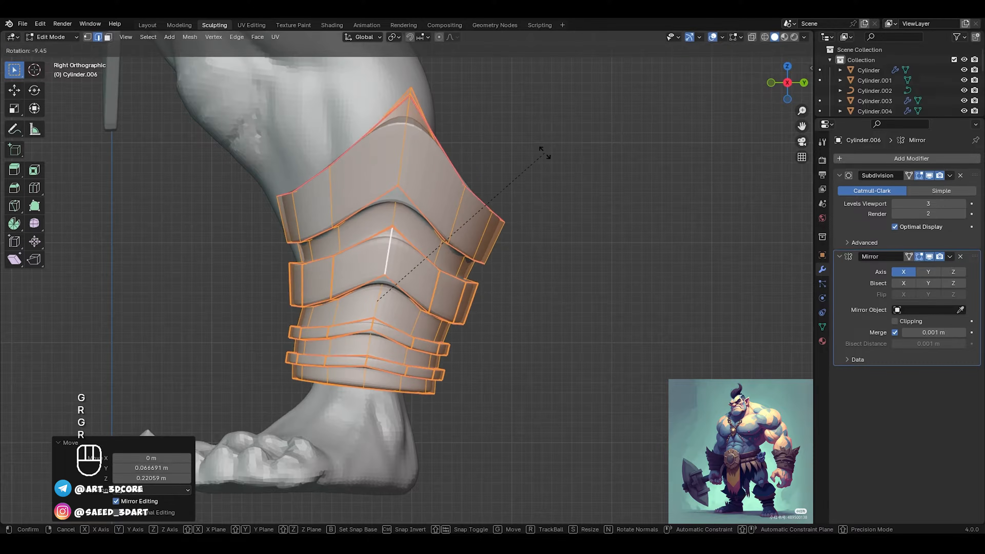
click(544, 154)
key(r)
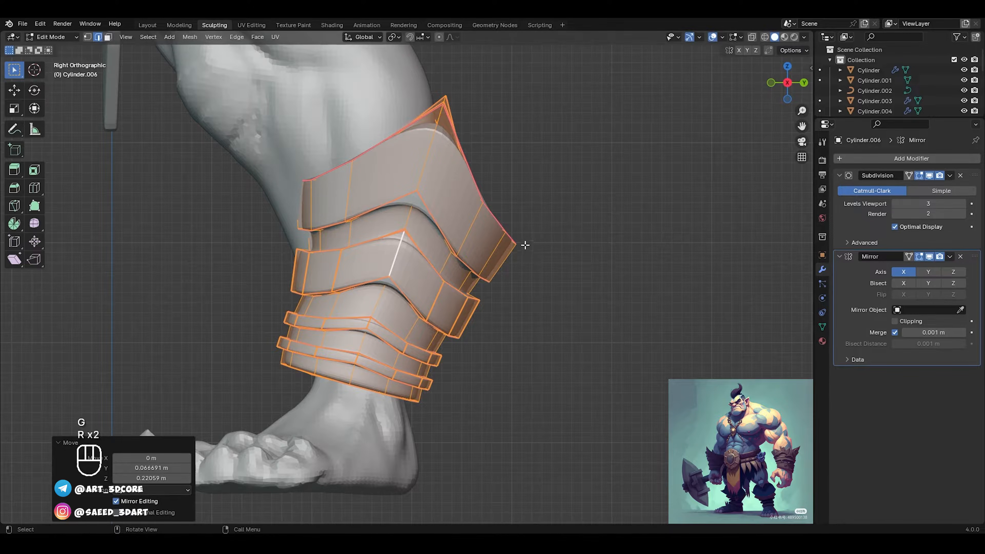
click(519, 174)
Step: Rotate the leg guard's mesh 90° around the global Z axis
key(r)
key(r)
text(z)
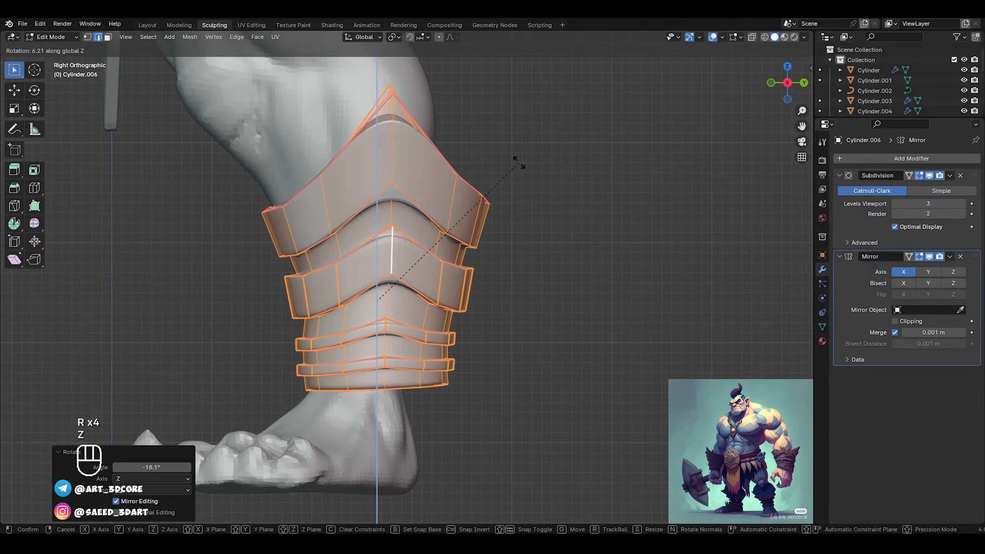
text(90)
key(Return)
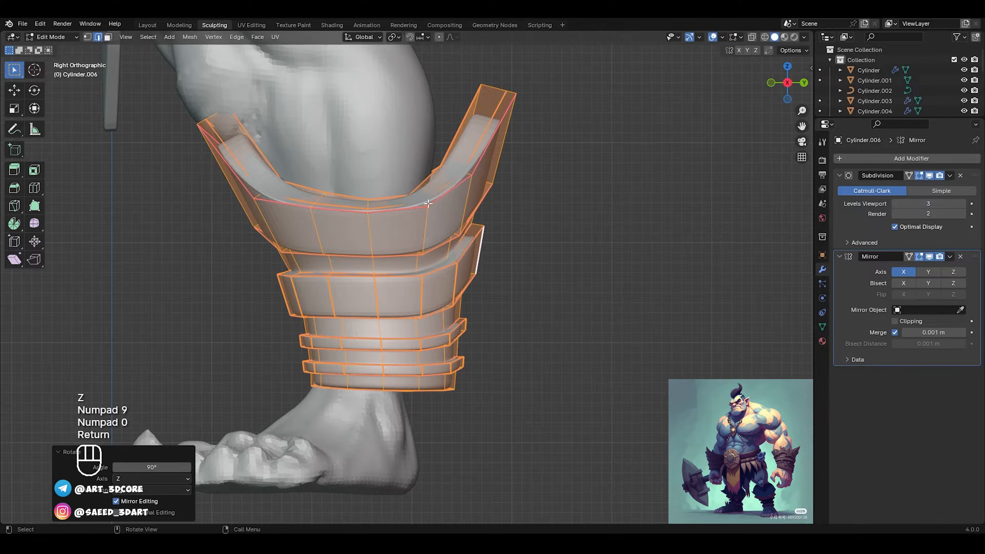
Step: Rotate the guard about 42° more around Z and move it about -0.45 m in X and -0.036 m in Z onto the shin
middle_drag(428, 204, 480, 209)
key(r)
key(z)
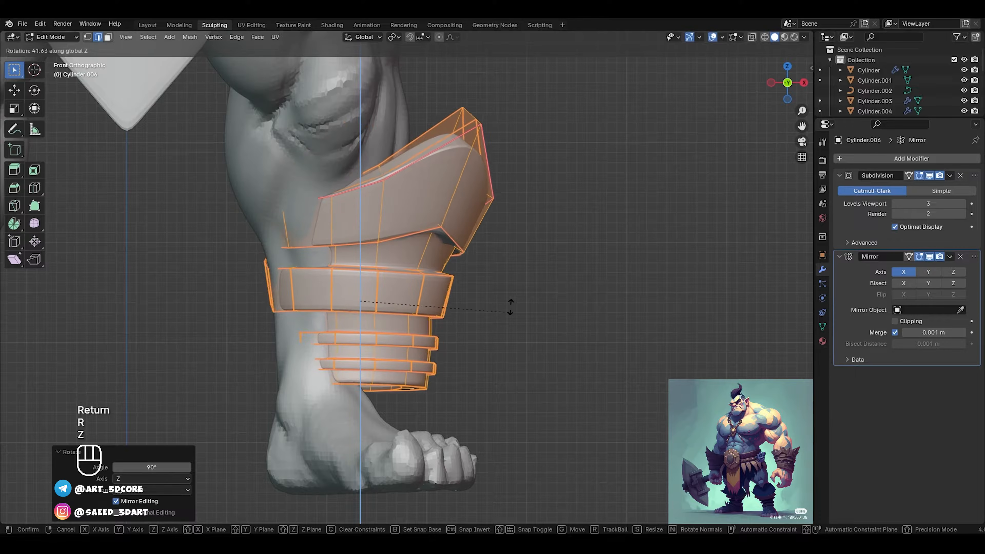
click(511, 306)
key(g)
click(452, 307)
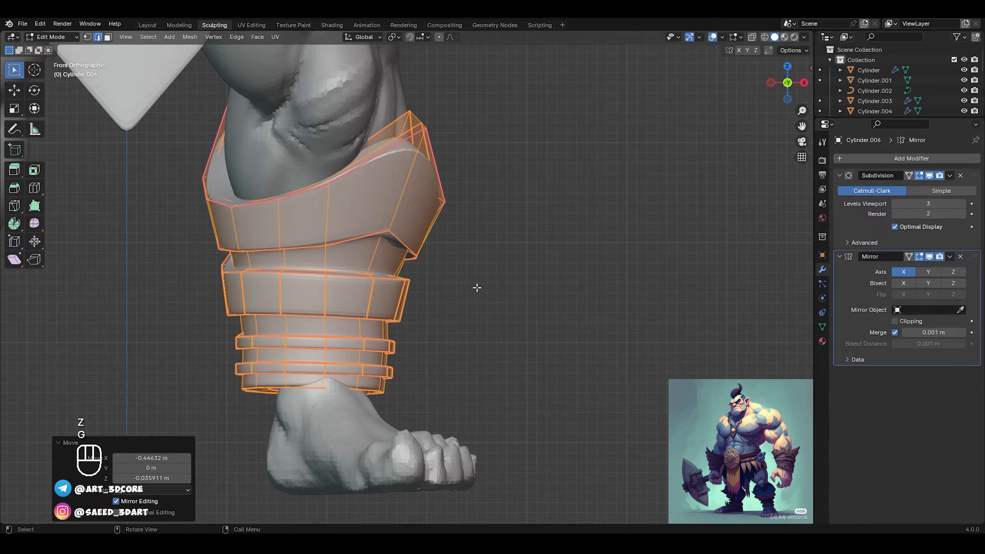
Step: Tilt and reposition the leg guard around the shin from several angles, finishing with a shift of about 0.32 m in X and 0.11 m in Y
middle_drag(499, 268, 532, 145)
click(492, 261)
key(g)
click(466, 189)
scroll(458, 224, up, 3)
key(r)
click(552, 177)
key(g)
click(563, 182)
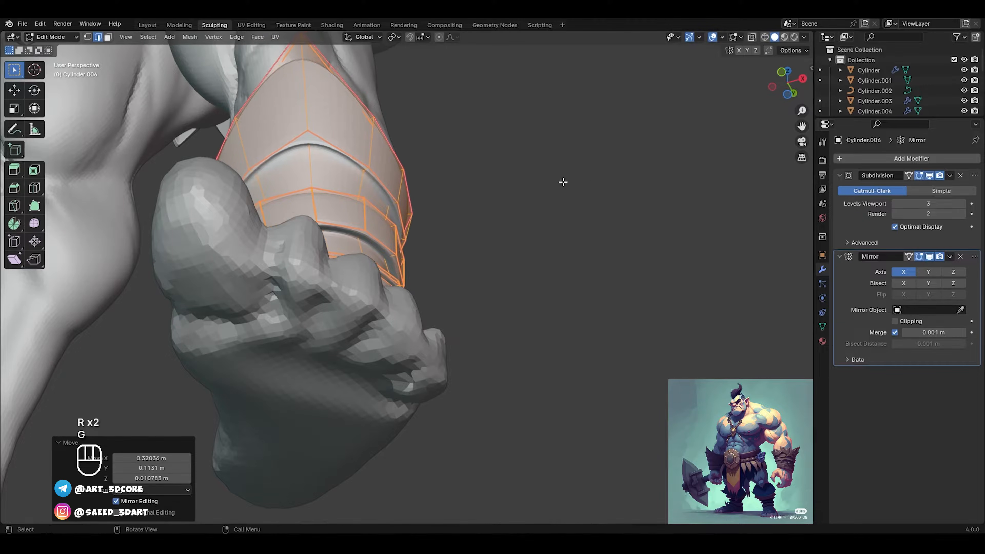
Step: Move the leg guard about -0.17 m in X and -0.047 m in Y, and rotate it about 5.6° to follow the shin
middle_drag(563, 182, 330, 390)
key(g)
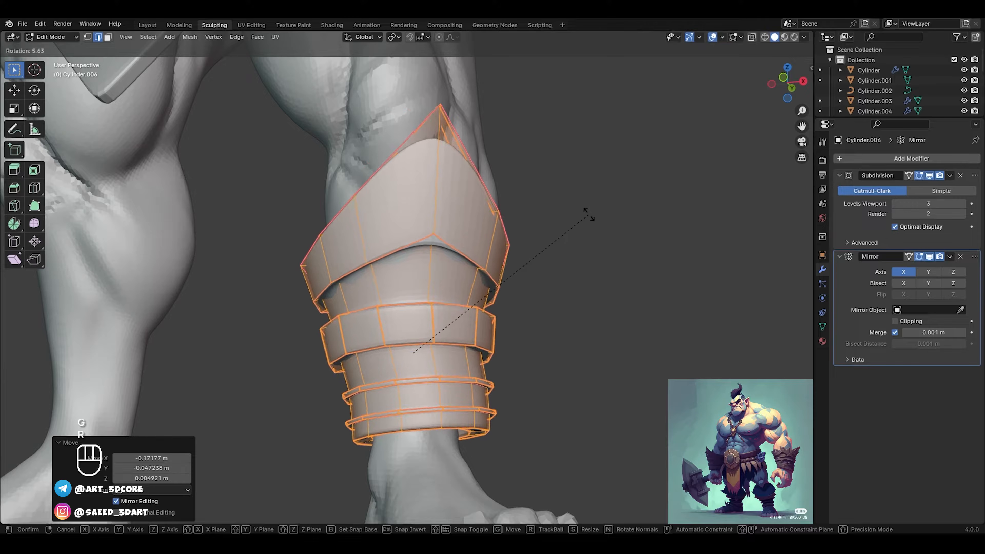
click(589, 214)
Step: Reposition the leg guard around the shin and rotate it about 4.5° around Z
middle_drag(588, 214, 459, 306)
key(g)
click(527, 329)
key(g)
click(575, 349)
click(526, 286)
Step: In front view, lower the guard about 0.45 m toward the ankle and nudge it until it is centred on the shin
key(g)
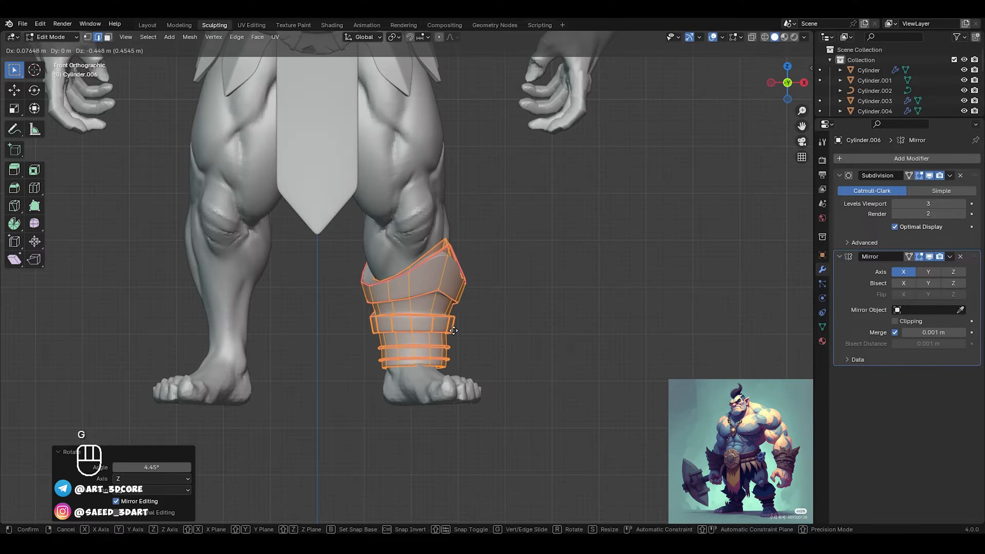
click(454, 326)
middle_drag(454, 325, 481, 287)
click(496, 304)
click(480, 288)
key(ctrl+Tab)
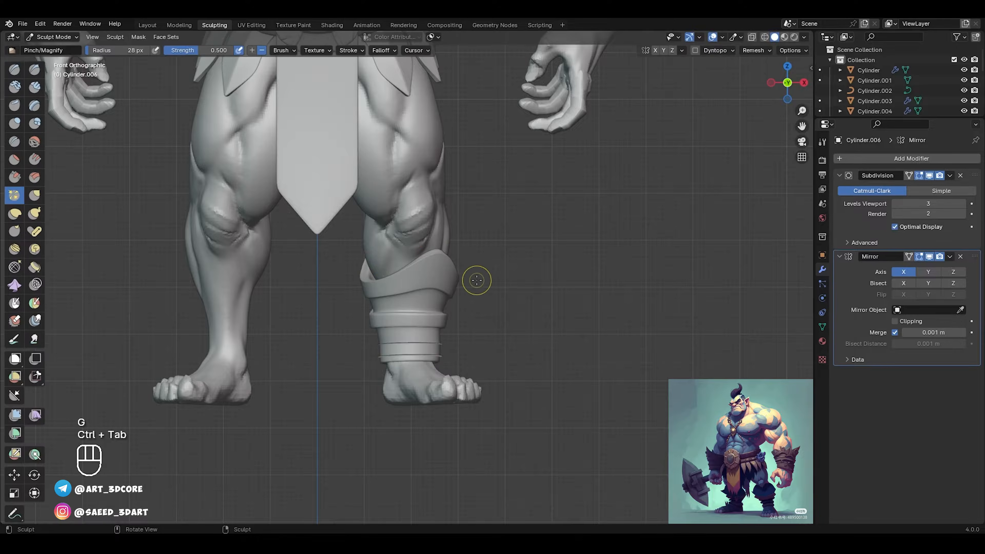
scroll(459, 365, up, 4)
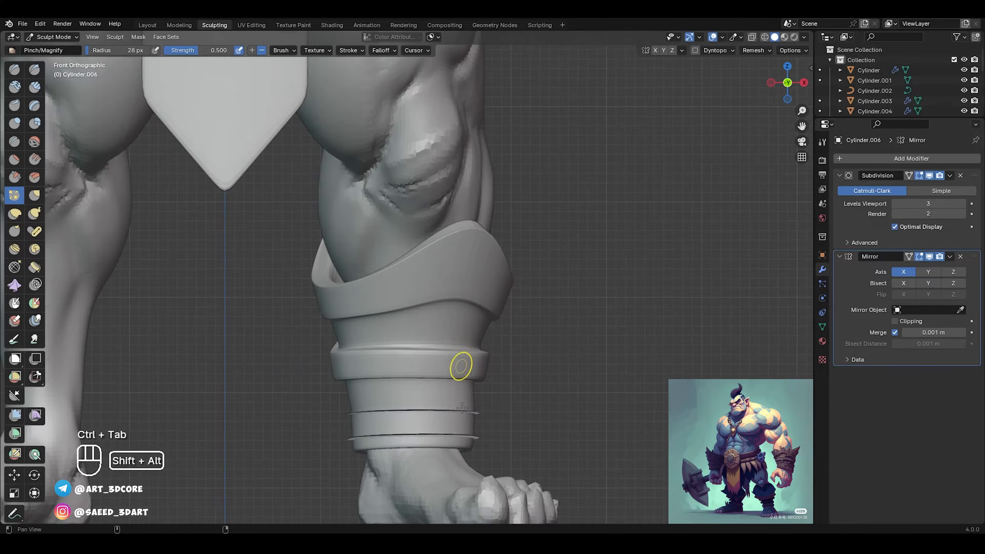
shift+middle_drag(459, 365, 452, 242)
middle_drag(453, 242, 456, 302)
key(f)
click(477, 302)
alt+middle_click(472, 292)
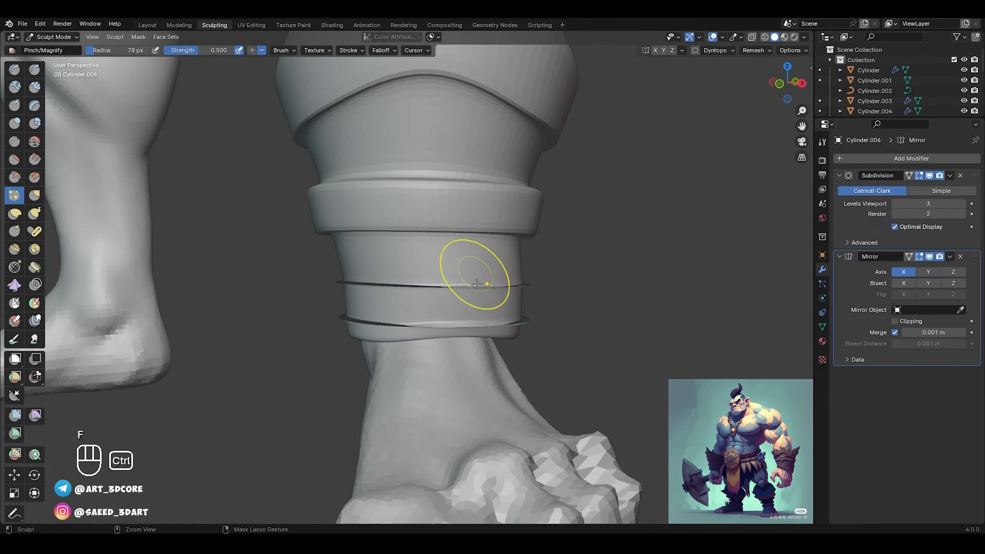
key(ctrl+z)
key(ctrl+z)
key(ctrl+z)
key(ctrl+z)
key(ctrl+z)
Step: Select the edge loop along the inside of the leg guard's upper rim, looking through the mesh
middle_drag(491, 268, 534, 285)
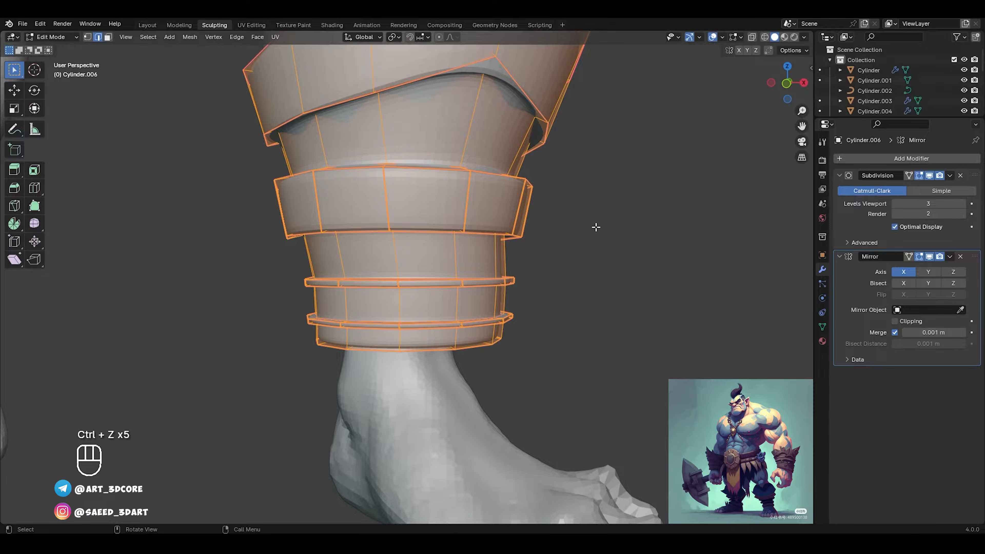
middle_drag(596, 227, 483, 270)
key(3)
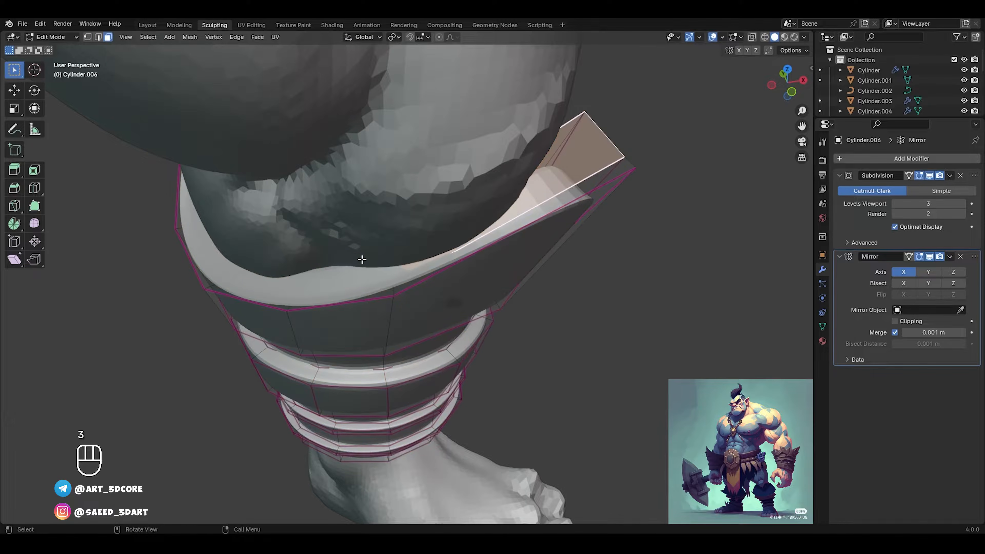
middle_drag(362, 259, 414, 250)
key(alt+z)
key(2)
alt+click(414, 221)
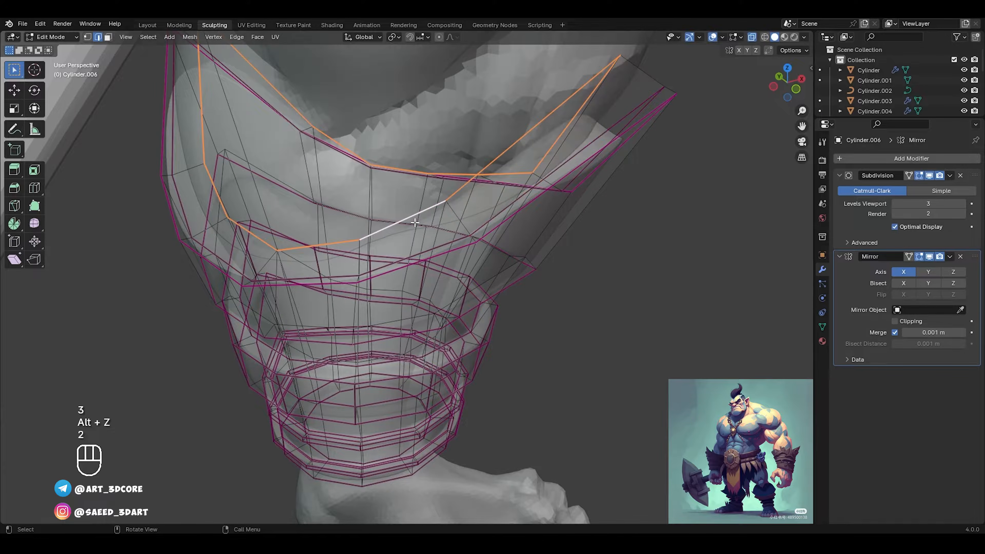
Step: Try to edge-slide the selected loop inside the guard's upper rim
key(alt+z)
middle_drag(450, 213, 486, 212)
key(g)
key(g)
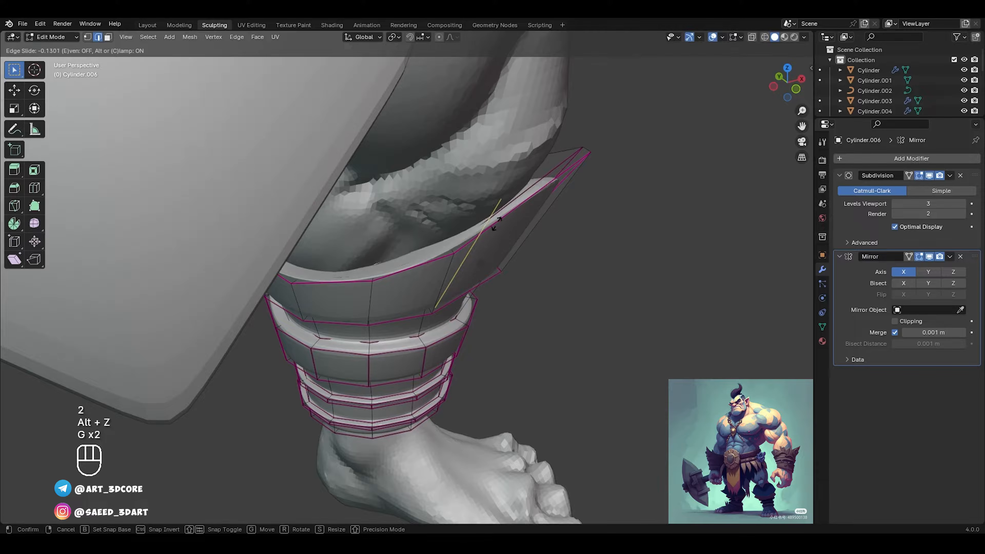
click(496, 223)
key(ctrl+z)
Step: Scale the inner upper rim loop up by a factor of about 1.05
scroll(493, 230, down, 5)
key(s)
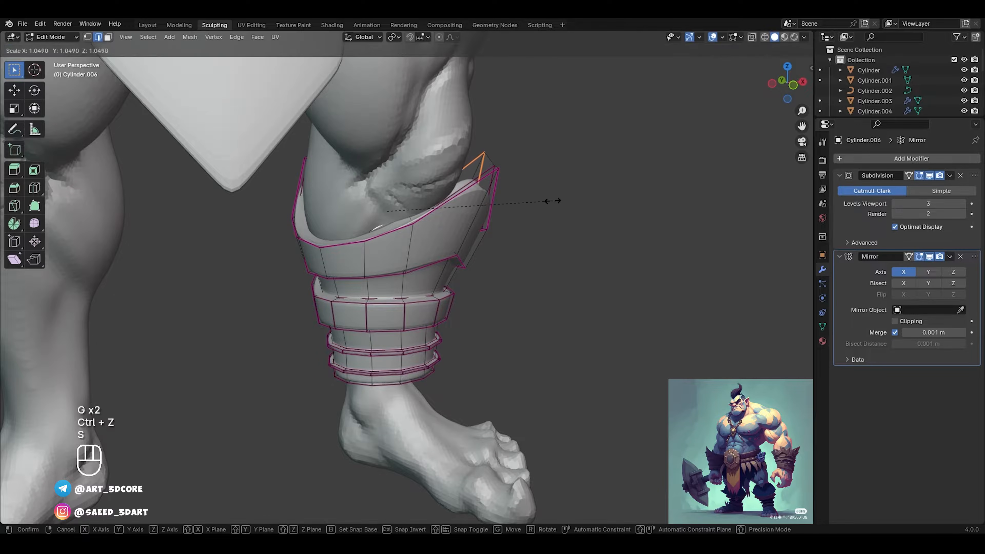
click(548, 203)
Step: Switch the leg guard to Sculpt Mode and choose the Grab brush for fitting it to the leg
key(ctrl+Tab)
scroll(484, 236, down, 3)
key(ctrl+Tab)
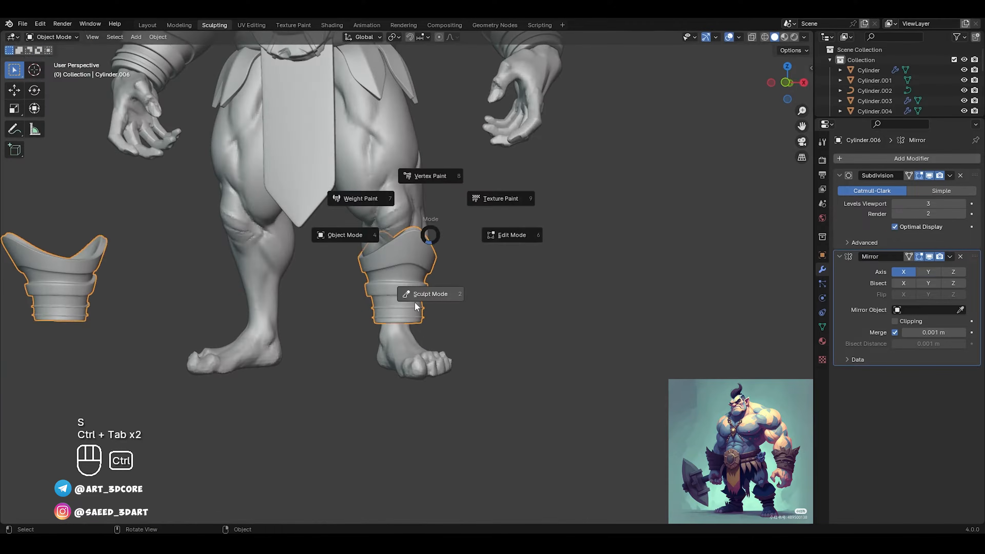
click(415, 306)
mouse_move(415, 306)
middle_down()
mouse_move(418, 322)
mouse_move(407, 309)
mouse_move(355, 322)
mouse_move(439, 312)
mouse_move(375, 331)
mouse_move(435, 321)
mouse_move(411, 325)
middle_up()
ctrl+middle_drag(411, 326, 411, 349)
mouse_move(370, 310)
middle_down()
mouse_move(418, 300)
mouse_move(411, 308)
mouse_move(411, 240)
mouse_move(431, 271)
mouse_move(363, 312)
mouse_move(329, 350)
mouse_move(413, 339)
middle_up()
key(g)
key(f)
click(418, 302)
Step: In front view, pull the guard's lower bands over the ankle using a Grab brush with a radius of about 218 to 264 px
scroll(412, 307, up, 2)
scroll(363, 312, up, 3)
key(f)
click(465, 353)
drag(353, 351, 372, 368)
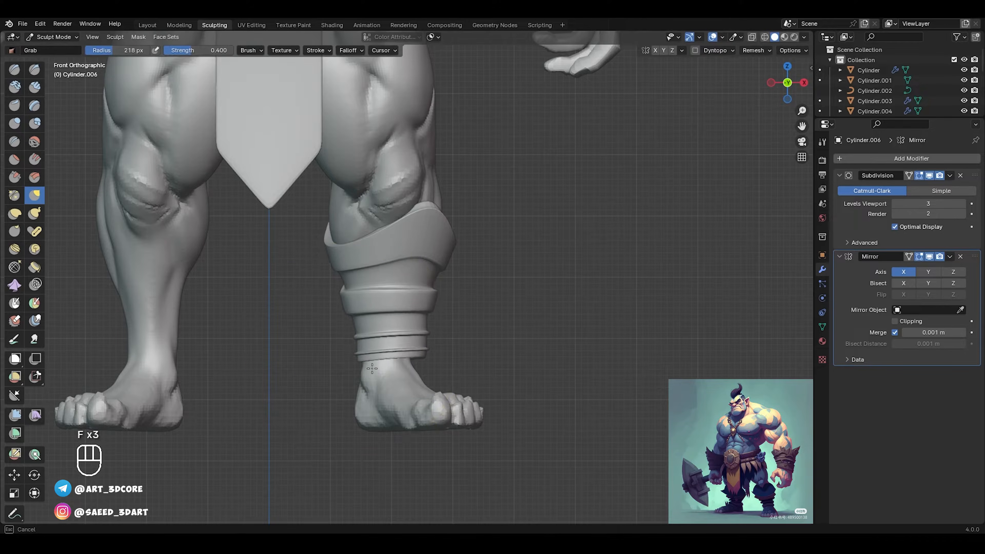
key(f)
click(370, 364)
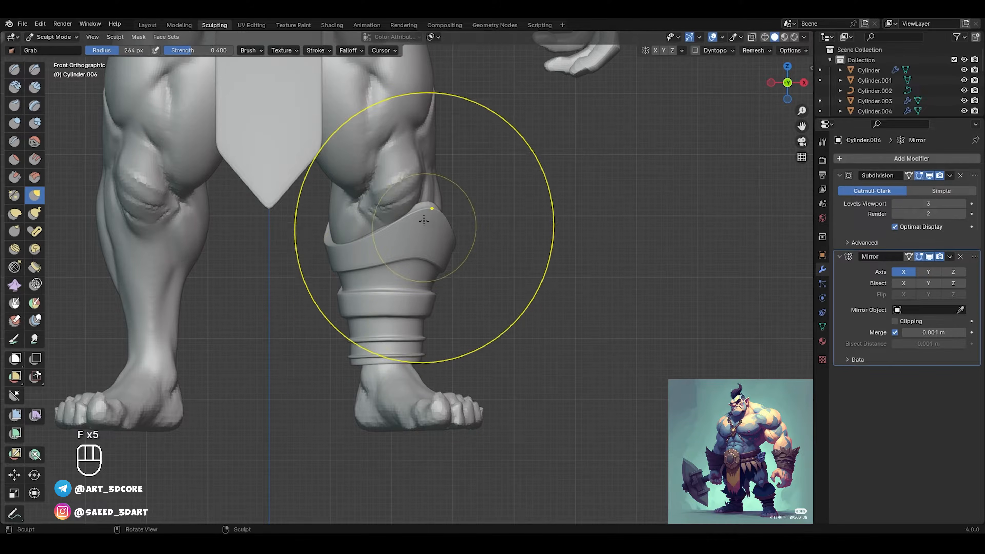
Step: Fit the guard's bands around the lower leg from the side and back with a Grab brush of about 327 px
mouse_move(424, 220)
middle_down()
mouse_move(365, 262)
mouse_move(383, 267)
mouse_move(431, 236)
mouse_move(406, 242)
mouse_move(422, 274)
mouse_move(407, 304)
mouse_move(434, 246)
mouse_move(465, 318)
mouse_move(377, 307)
middle_up()
mouse_move(403, 325)
alt+mouse_down()
mouse_move(209, 66)
mouse_move(440, 326)
mouse_move(396, 330)
mouse_move(494, 322)
alt+mouse_up()
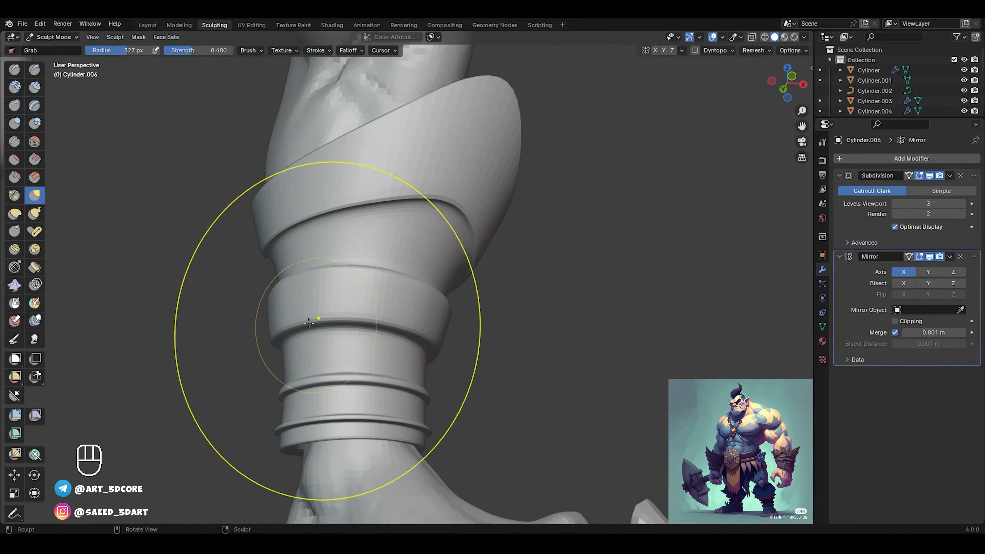
mouse_move(316, 316)
mouse_down()
mouse_move(338, 336)
mouse_move(473, 324)
mouse_move(485, 310)
mouse_up()
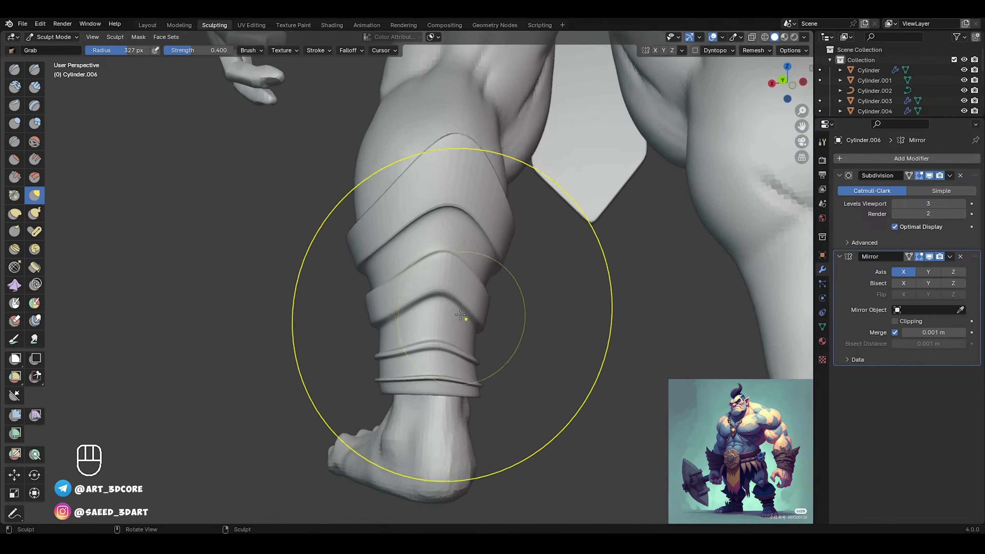
Step: From behind, adjust the guard's lowest bands around the ankle and reduce the Grab brush radius to about 130 px
key(f)
click(467, 301)
drag(387, 386, 390, 387)
alt+drag(436, 406, 450, 330)
mouse_move(449, 330)
alt+mouse_down()
mouse_move(444, 340)
mouse_move(445, 295)
alt+mouse_up()
key(f)
click(367, 342)
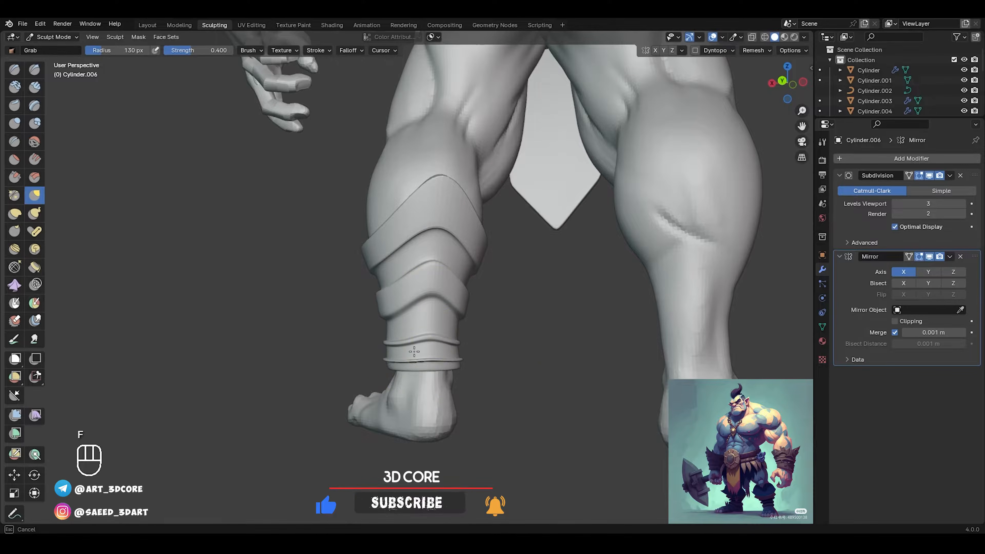
Step: Refine the back and sides of the guard against the calf, enlarging the Grab brush to about 209 px
ctrl+alt+drag(414, 351, 421, 297)
alt+drag(421, 296, 454, 310)
key(f)
click(420, 277)
mouse_move(420, 277)
alt+mouse_down()
mouse_move(384, 245)
mouse_move(393, 221)
alt+mouse_up()
key(f)
mouse_move(388, 235)
ctrl+middle_down()
mouse_move(431, 200)
mouse_move(398, 214)
mouse_move(403, 235)
mouse_move(470, 244)
mouse_move(350, 261)
ctrl+middle_up()
key(f)
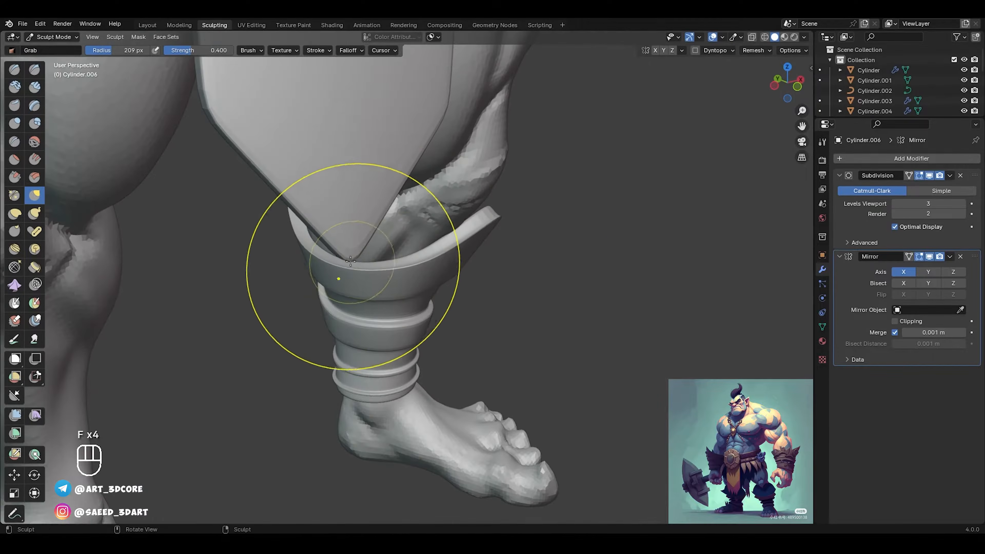
Step: Reshape the guard's upper rim around the area below the knee with the Grab brush
ctrl+alt+drag(395, 217, 441, 244)
alt+drag(442, 245, 457, 219)
drag(433, 184, 439, 197)
mouse_move(439, 197)
alt+mouse_down()
mouse_move(413, 198)
mouse_move(418, 172)
alt+mouse_up()
mouse_move(418, 171)
alt+shift+mouse_down()
mouse_move(435, 239)
mouse_move(423, 349)
alt+shift+mouse_up()
alt+drag(422, 349, 469, 357)
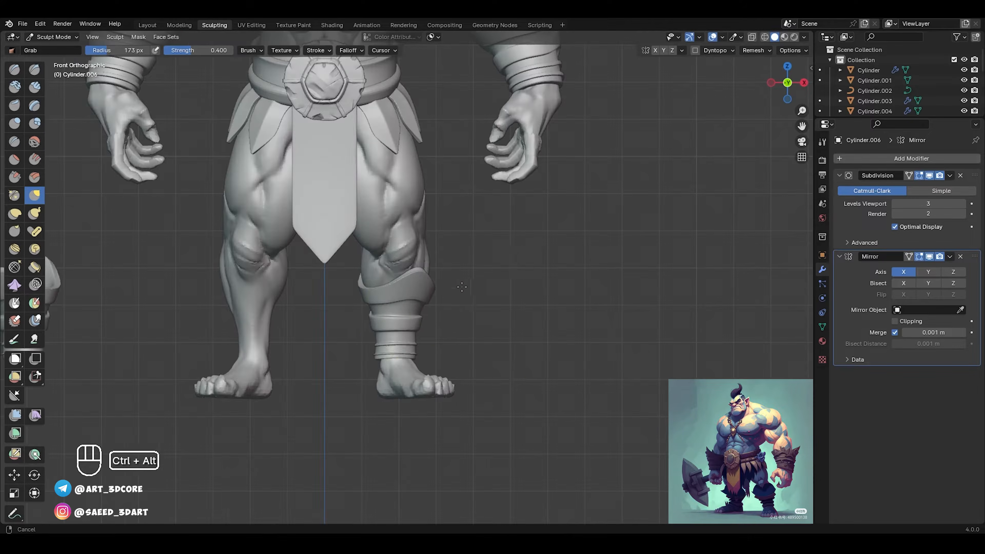
Step: Return the leg guard to Object Mode and apply all its transforms so it mirrors onto the other leg
ctrl+alt+drag(504, 248, 531, 308)
key(ctrl+Tab)
key(ctrl+a)
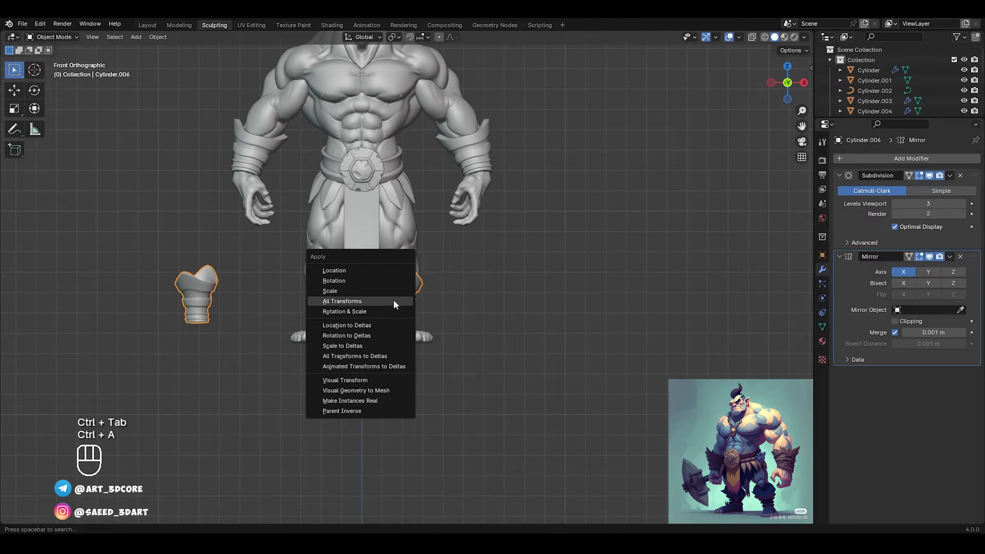
click(393, 299)
scroll(463, 304, up, 2)
click(461, 299)
Step: In front view, select the whole guard mesh and move it slightly down the shin toward the ankle
alt+drag(461, 299, 464, 357)
scroll(411, 323, up, 4)
mouse_move(464, 357)
alt+mouse_down()
mouse_move(453, 300)
mouse_move(455, 341)
alt+mouse_up()
scroll(407, 345, up, 2)
key(Tab)
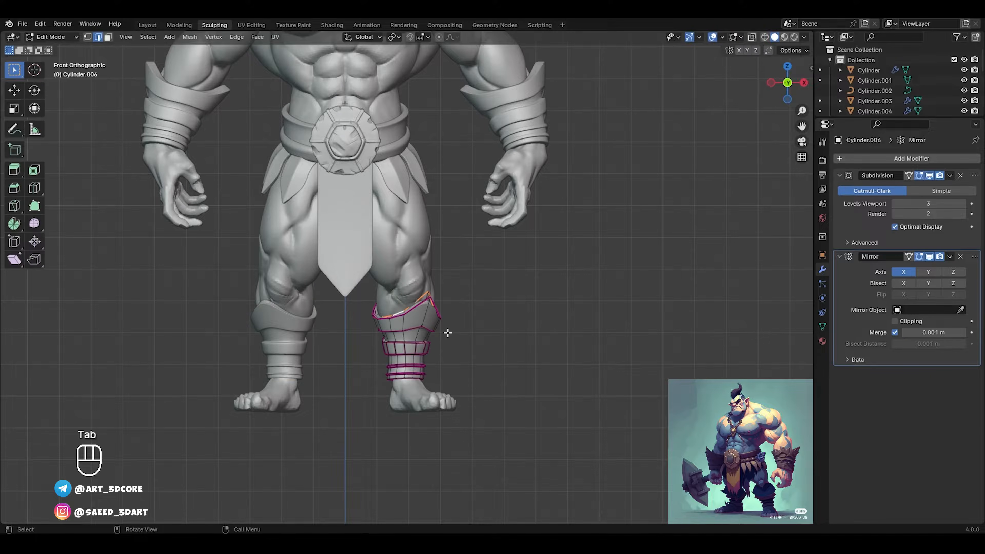
key(a)
key(g)
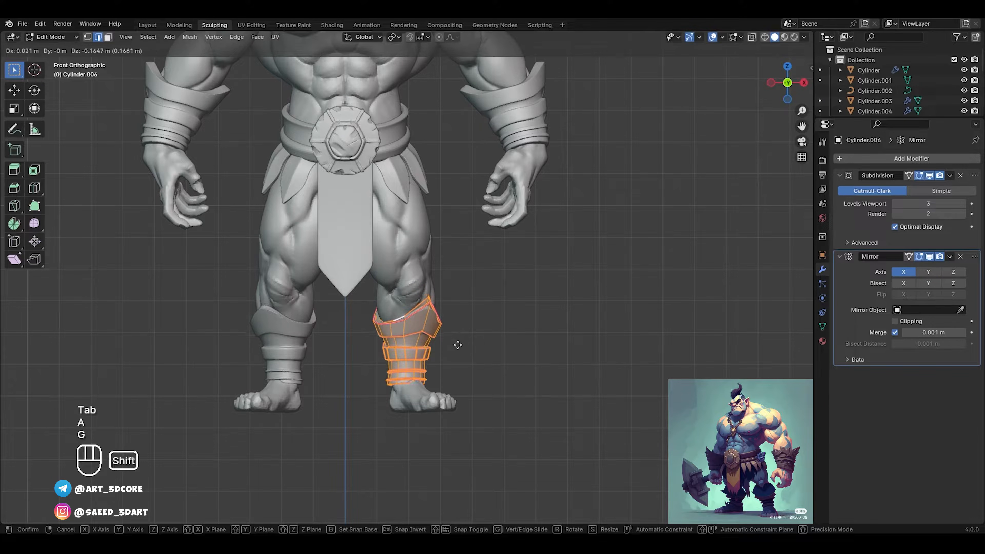
click(469, 349)
Step: Return to sculpting the leg guard from the side and set the Grab brush radius to about 175 px
key(ctrl+Tab)
click(420, 394)
mouse_move(420, 393)
ctrl+alt+mouse_down()
mouse_move(423, 357)
mouse_move(422, 458)
ctrl+alt+mouse_up()
middle_drag(421, 460, 500, 437)
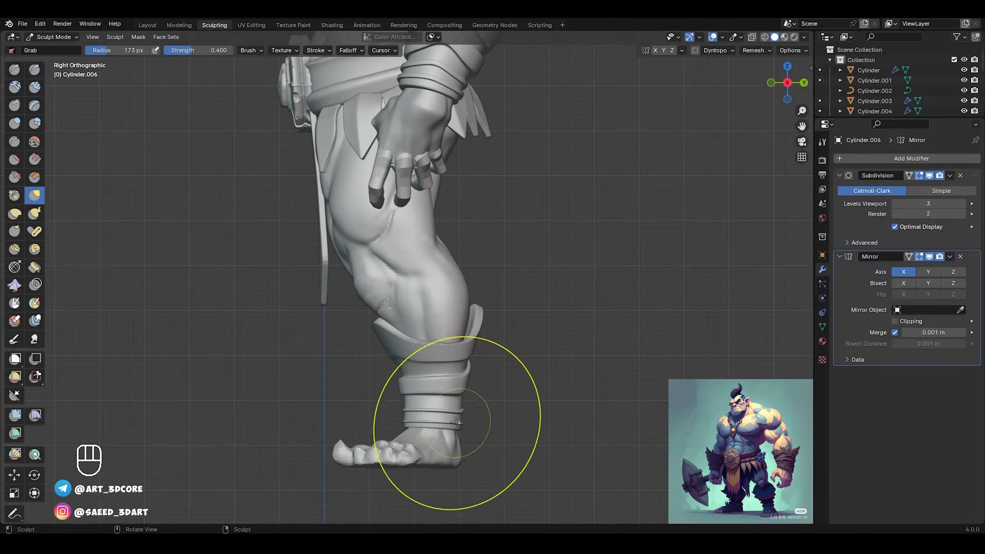
key(f)
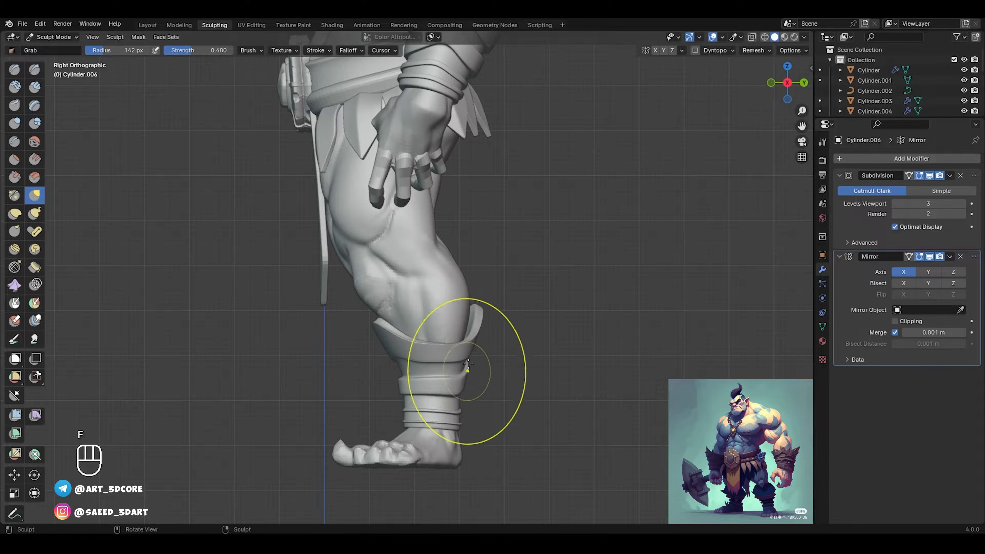
mouse_move(469, 364)
middle_down()
mouse_move(418, 358)
mouse_move(437, 340)
middle_up()
key(f)
click(450, 340)
Step: Try pulling the front of the guard's upper bands toward the shin with the Grab brush
drag(388, 346, 405, 348)
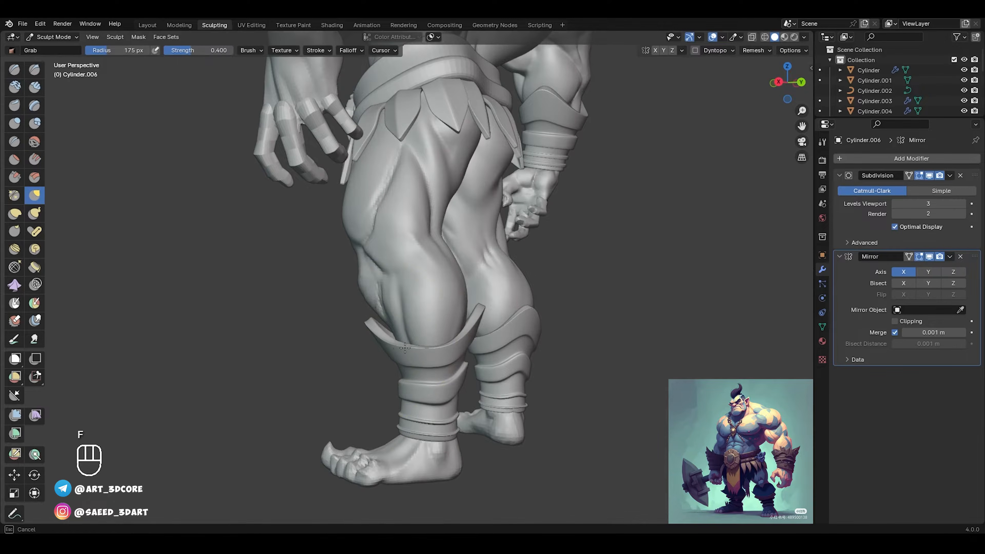
mouse_move(405, 348)
middle_down()
mouse_move(451, 363)
mouse_move(440, 356)
mouse_move(418, 378)
mouse_move(408, 350)
mouse_move(450, 308)
mouse_move(407, 359)
mouse_move(399, 335)
mouse_move(422, 324)
mouse_move(365, 363)
mouse_move(384, 428)
mouse_move(402, 313)
middle_up()
key(ctrl+z)
scroll(401, 351, up, 1)
mouse_move(399, 369)
mouse_down()
mouse_move(389, 378)
mouse_move(387, 371)
mouse_up()
key(ctrl+z)
Step: Try refining the guard with a smaller Grab brush of about 103 px, and undo the last two changes
key(f)
click(348, 370)
middle_drag(405, 355, 333, 371)
ctrl+middle_drag(434, 329, 450, 248)
middle_drag(460, 351, 440, 345)
key(f)
click(446, 345)
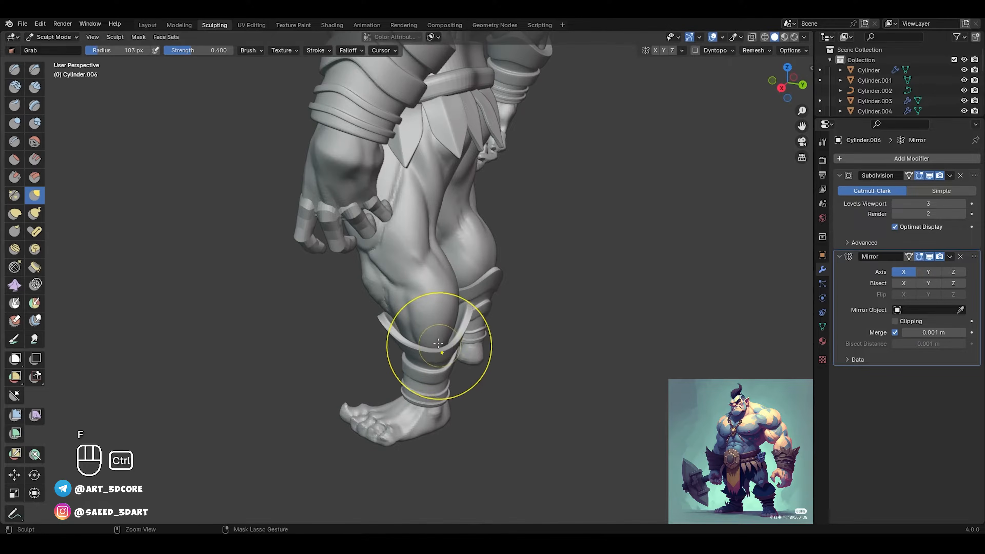
key(ctrl+z)
key(ctrl+z)
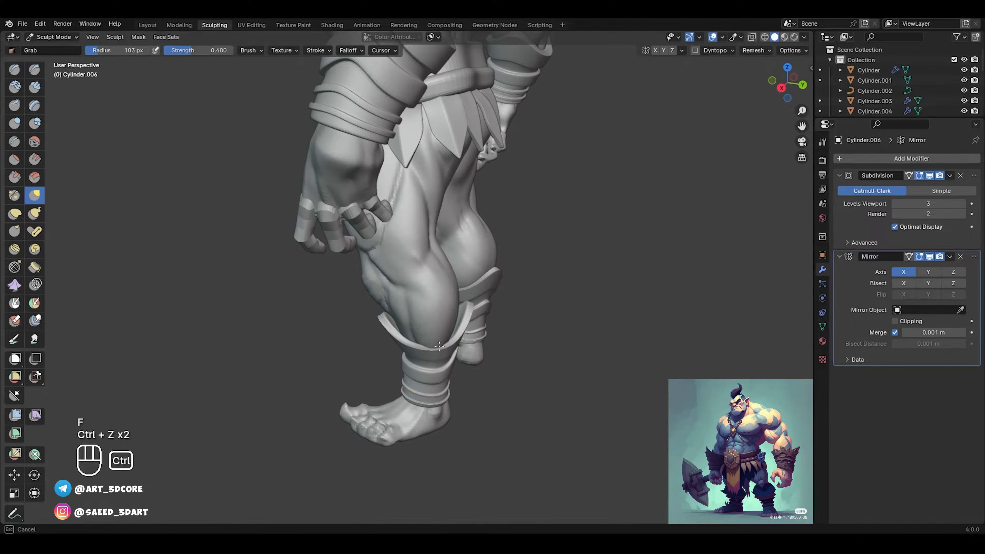
Step: Return the leg guard to Object Mode, face the ogre from the front and save the file
mouse_move(445, 347)
middle_down()
mouse_move(352, 319)
mouse_move(406, 330)
mouse_move(418, 339)
mouse_move(397, 344)
mouse_move(427, 337)
mouse_move(517, 378)
middle_up()
key(ctrl+Tab)
click(506, 333)
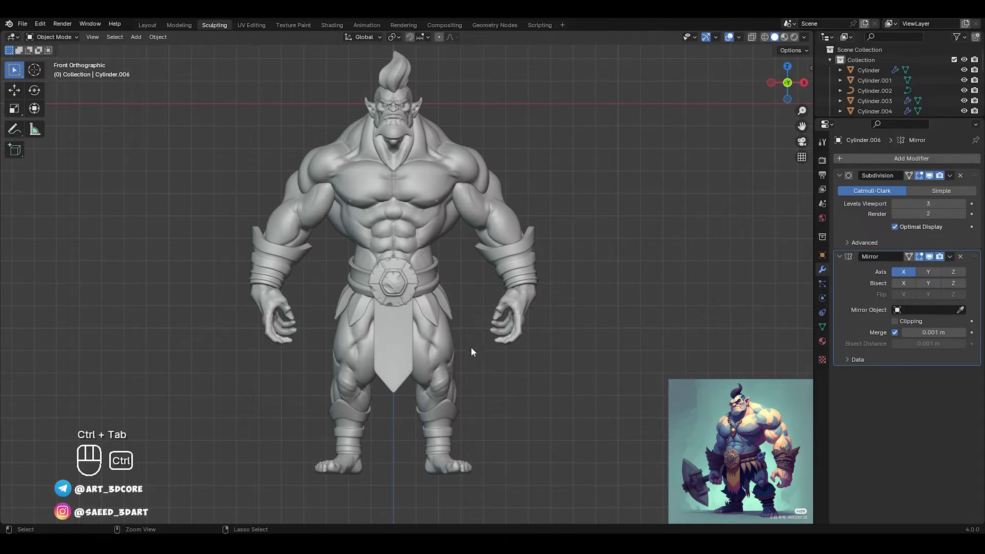
key(ctrl+s)
ctrl+alt+drag(472, 347, 509, 373)
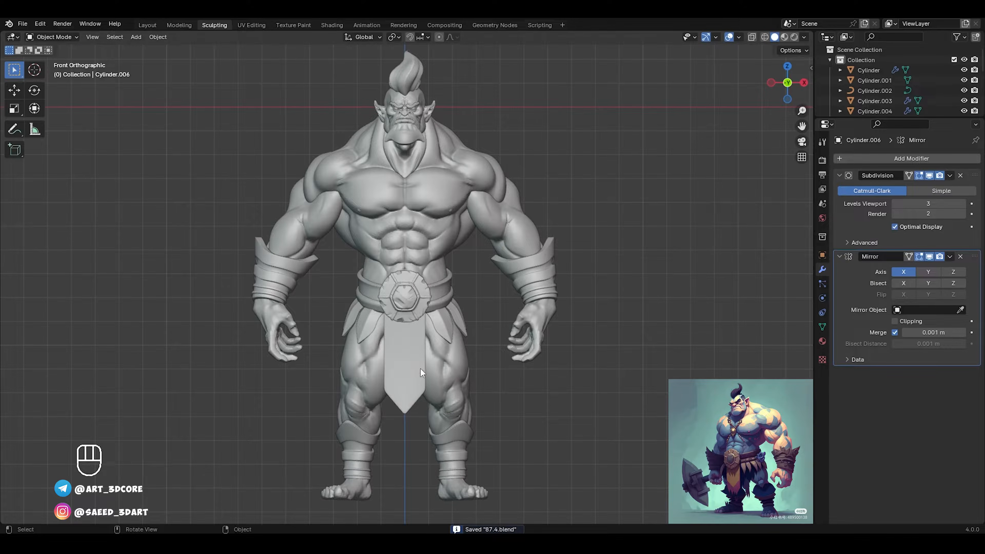
Step: Add a Mirror modifier to the front loincloth panel
click(411, 367)
scroll(422, 327, up, 2)
shift+middle_drag(423, 327, 419, 307)
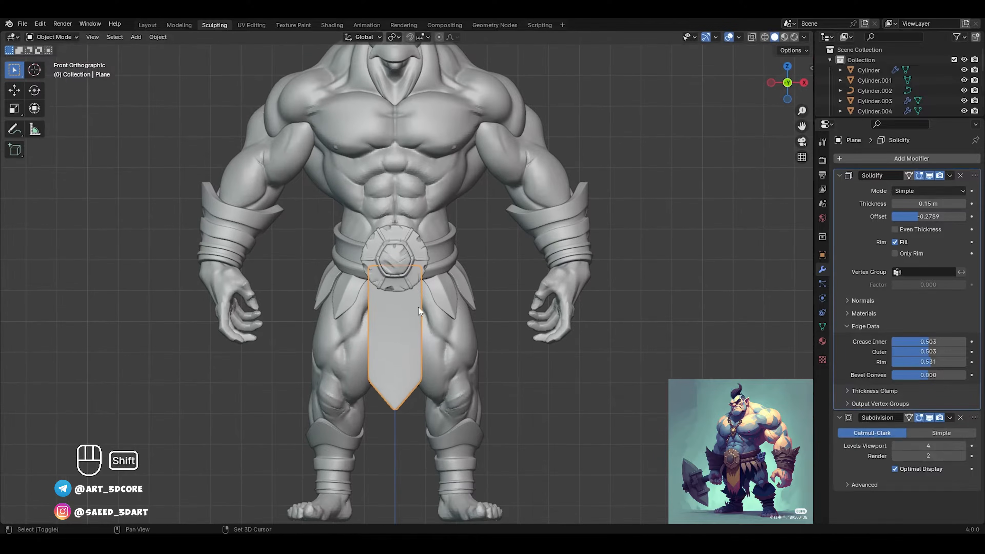
click(859, 156)
mouse_move(858, 155)
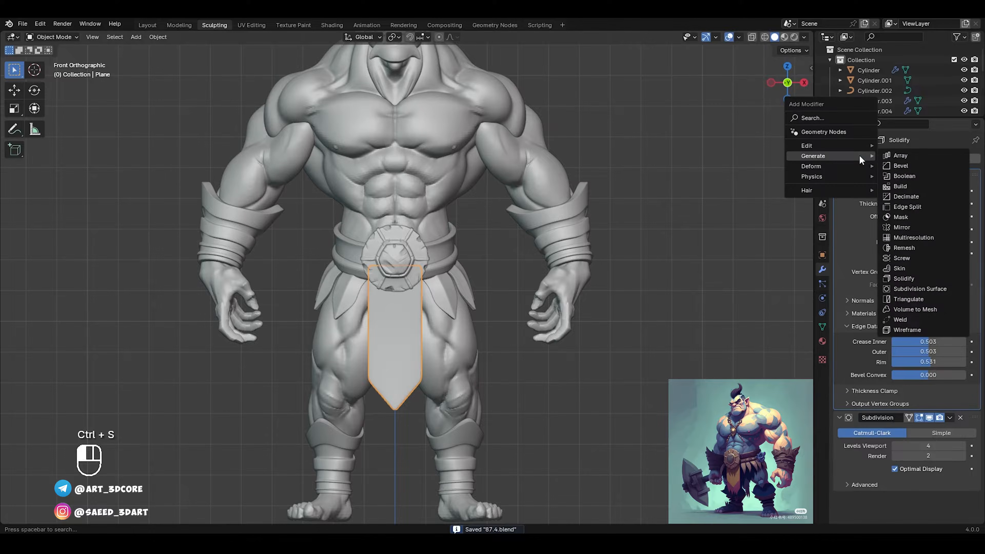
click(895, 228)
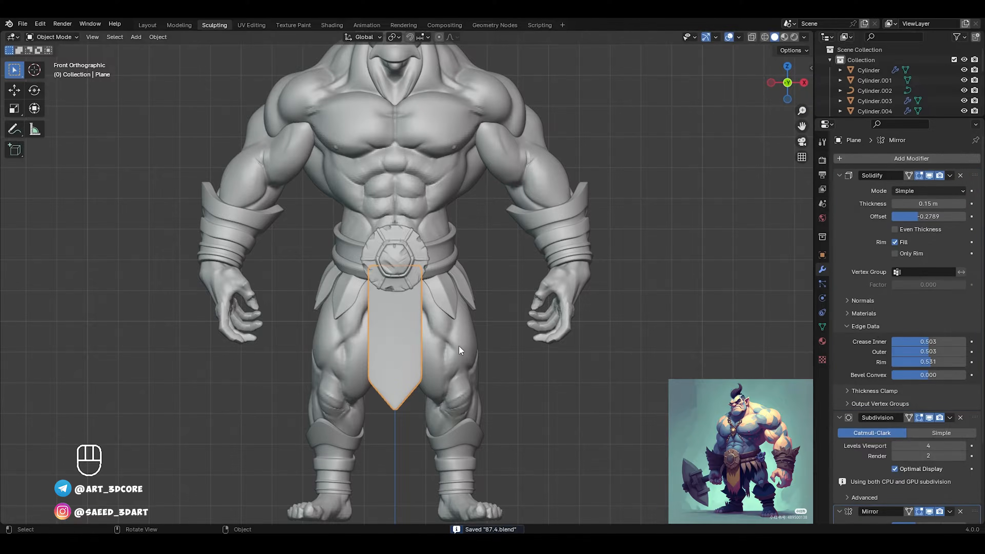
Step: Set the loincloth's Mirror modifier to the Y axis only, checking the result in a see-through side view
alt+middle_drag(458, 345, 485, 312)
key(alt+z)
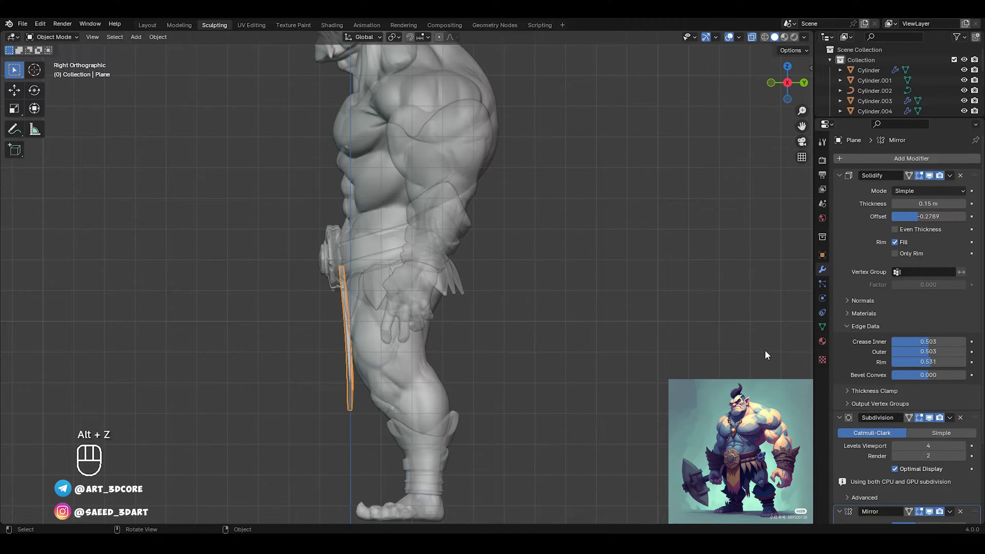
scroll(979, 370, down, 5)
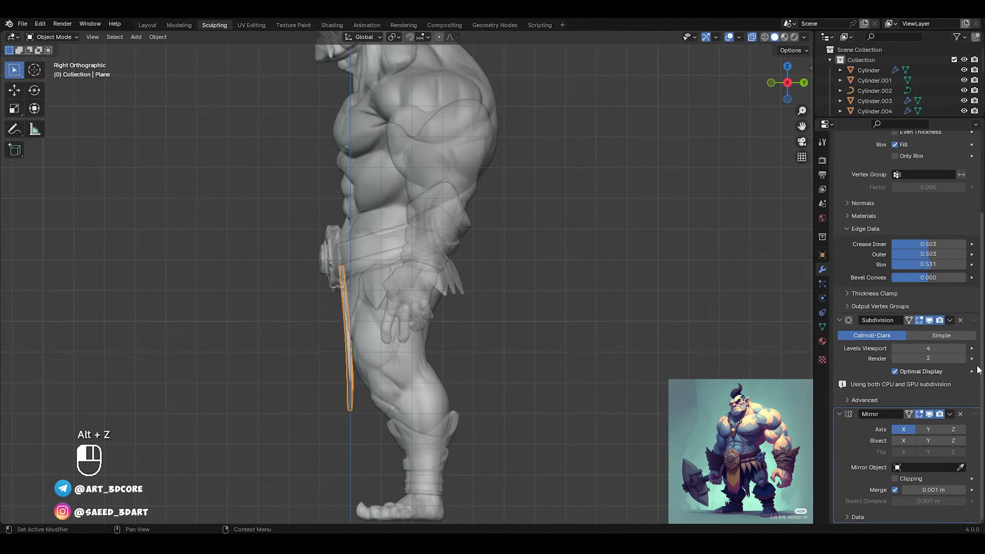
click(931, 429)
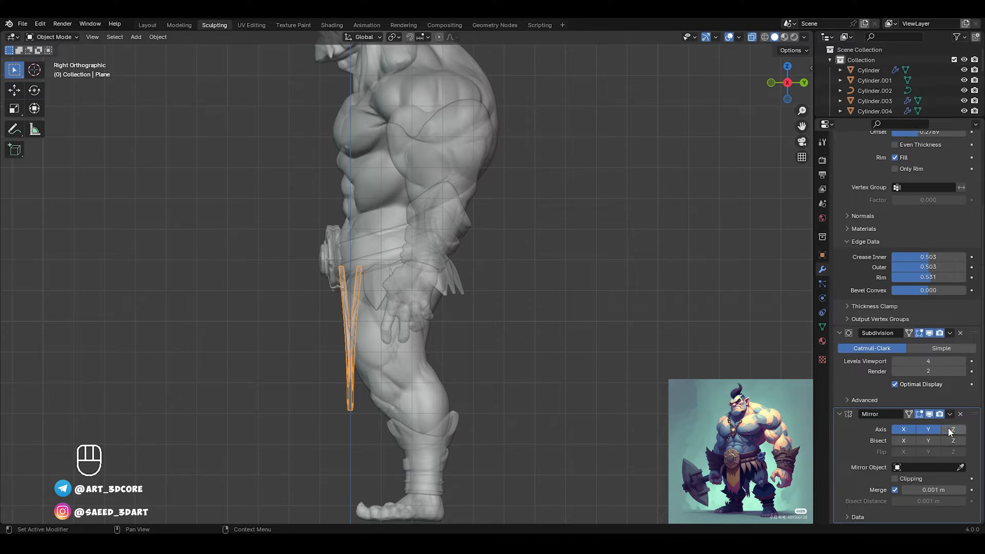
key(alt+z)
middle_drag(421, 366, 384, 345)
key(Tab)
key(alt+z)
key(g)
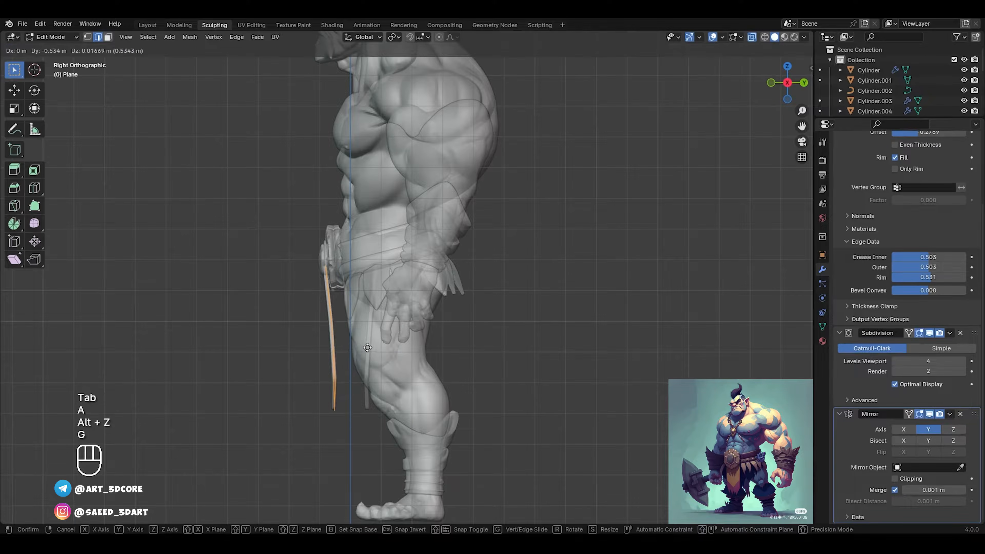
right_click(378, 347)
key(ctrl+Tab)
click(380, 328)
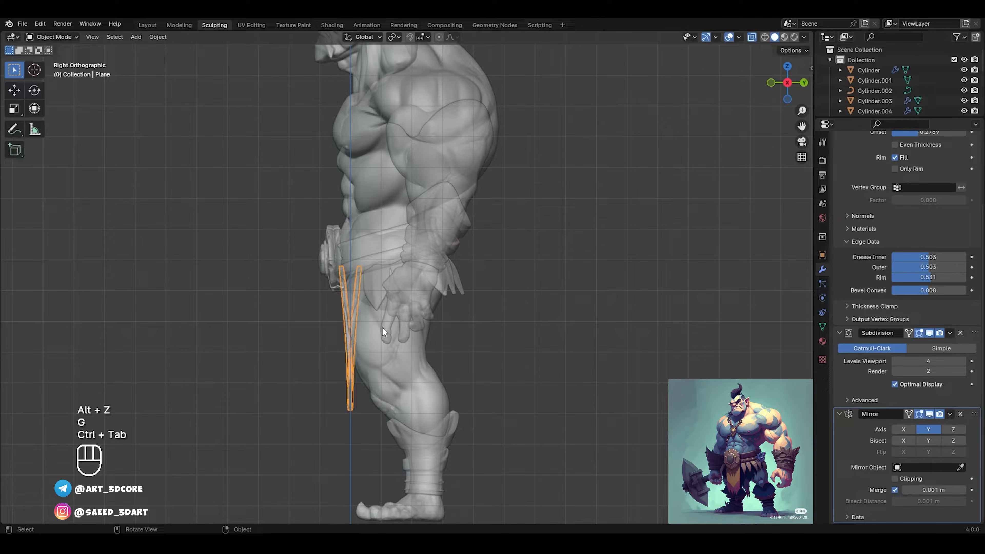
Step: Set the belt's origin to the 3D cursor
shift+middle_drag(382, 328, 384, 323)
click(376, 245)
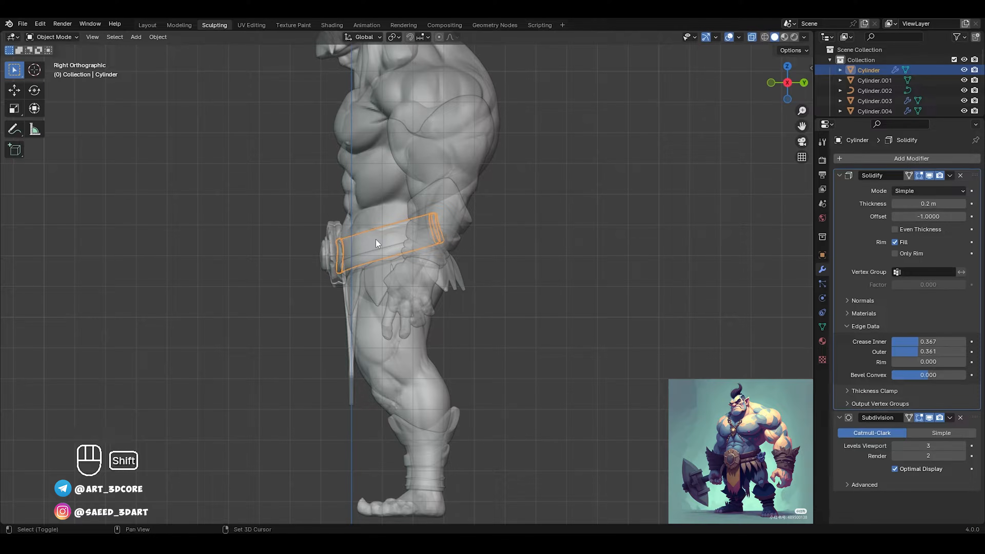
key(shift+a)
key(shift+s)
right_click(378, 244)
mouse_move(379, 241)
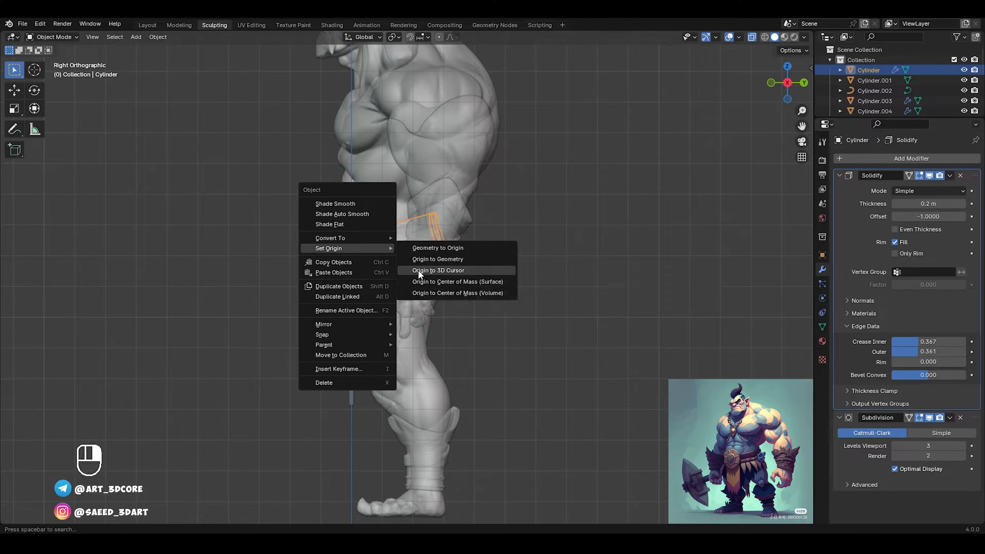
click(419, 271)
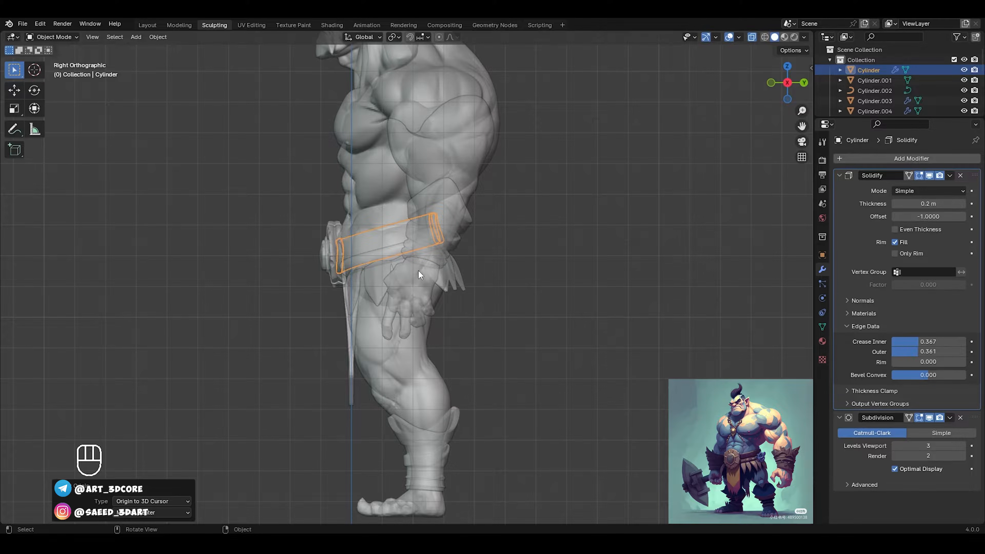
Step: Try the belt (Cylinder) as the mirror object of the loincloth's Mirror modifier, and clear the mirror object again
click(351, 372)
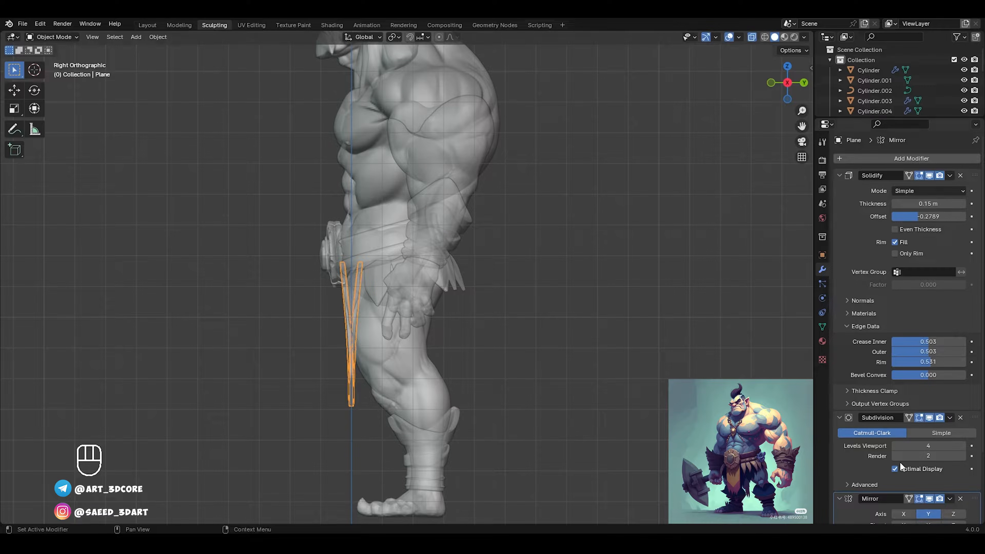
middle_drag(479, 276, 535, 282)
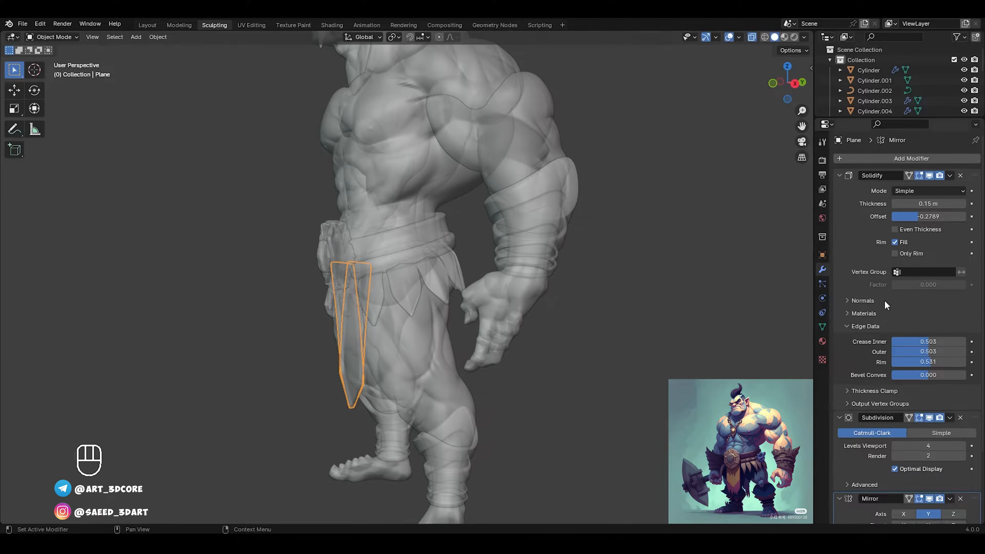
scroll(972, 370, down, 5)
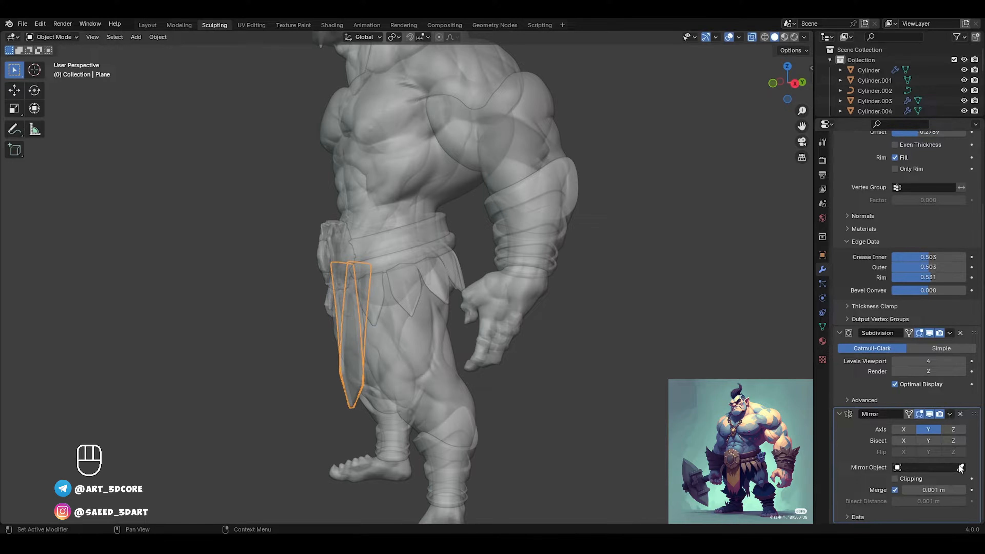
key(alt+z)
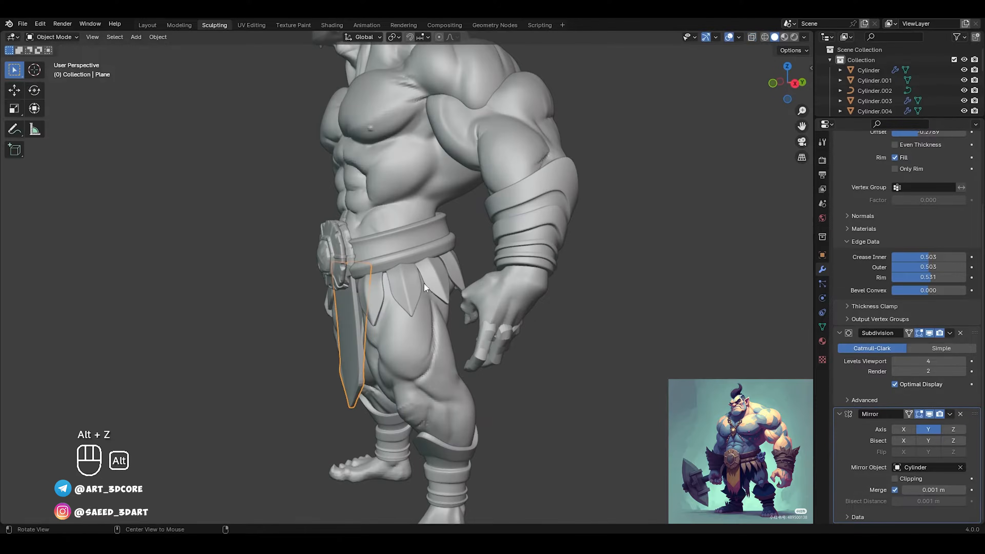
middle_drag(423, 283, 457, 295)
click(960, 467)
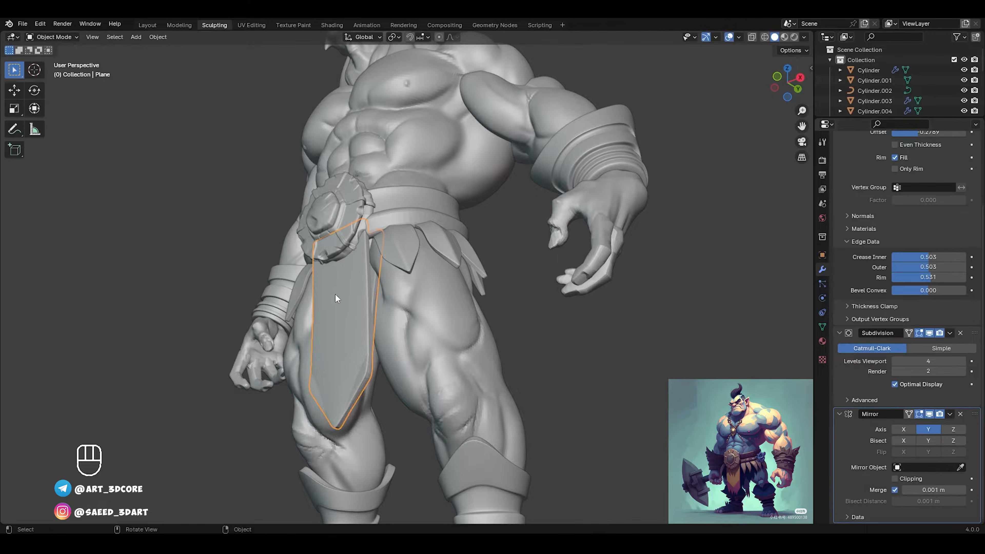
Step: Try resetting the origin of the front loincloth panel
middle_drag(334, 293, 365, 299)
right_click(370, 343)
mouse_move(351, 315)
click(406, 338)
Step: Set the belt's origin to its geometry and snap the 3D cursor to the belt
click(387, 200)
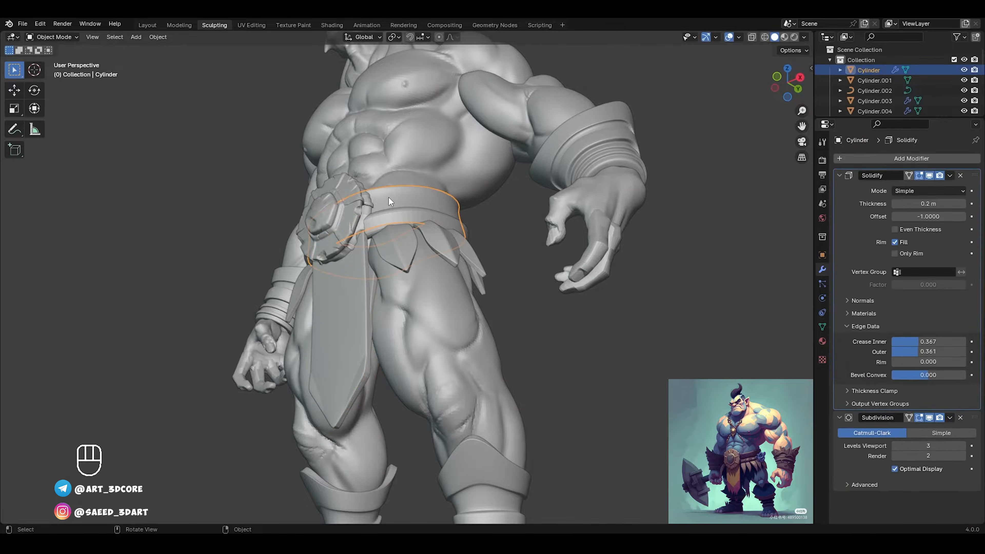
right_click(388, 196)
mouse_move(388, 196)
click(437, 206)
middle_drag(436, 206, 428, 235)
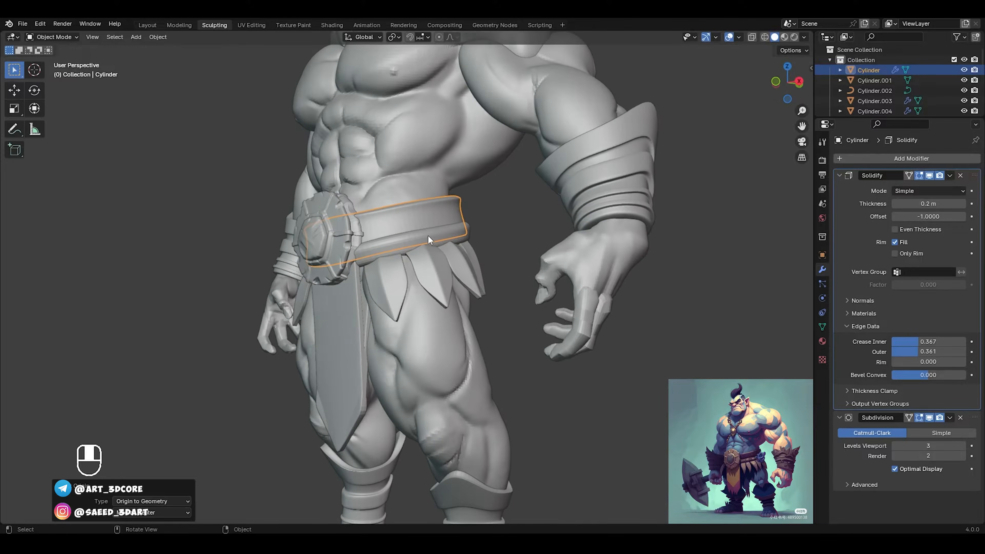
key(shift+s)
Step: Set the origin of the front loincloth panel to the 3D cursor
click(342, 326)
click(342, 327)
right_click(343, 327)
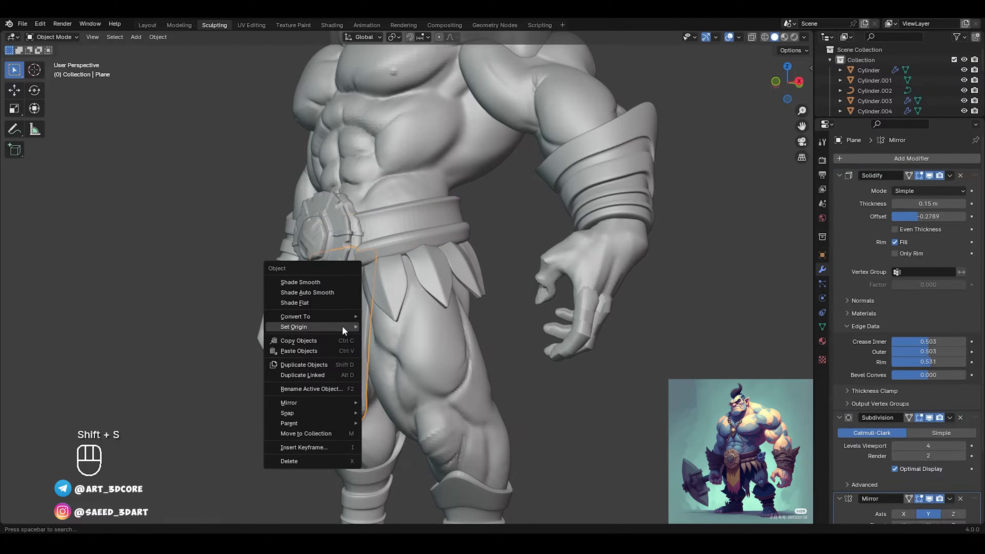
mouse_move(343, 327)
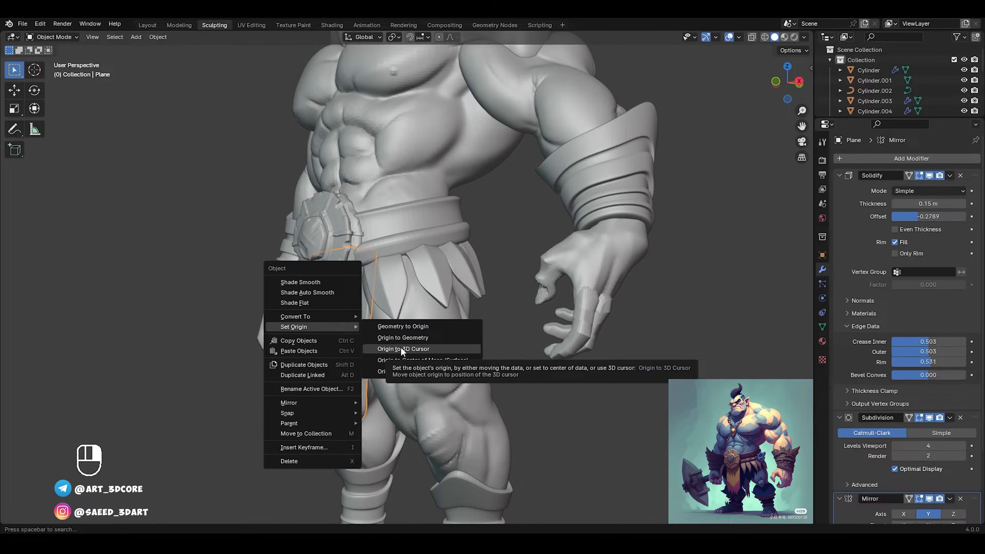
click(394, 348)
Step: Check the mirrored loincloth in a see-through side view and apply its Mirror modifier
middle_drag(437, 354, 563, 310)
key(Tab)
key(alt+z)
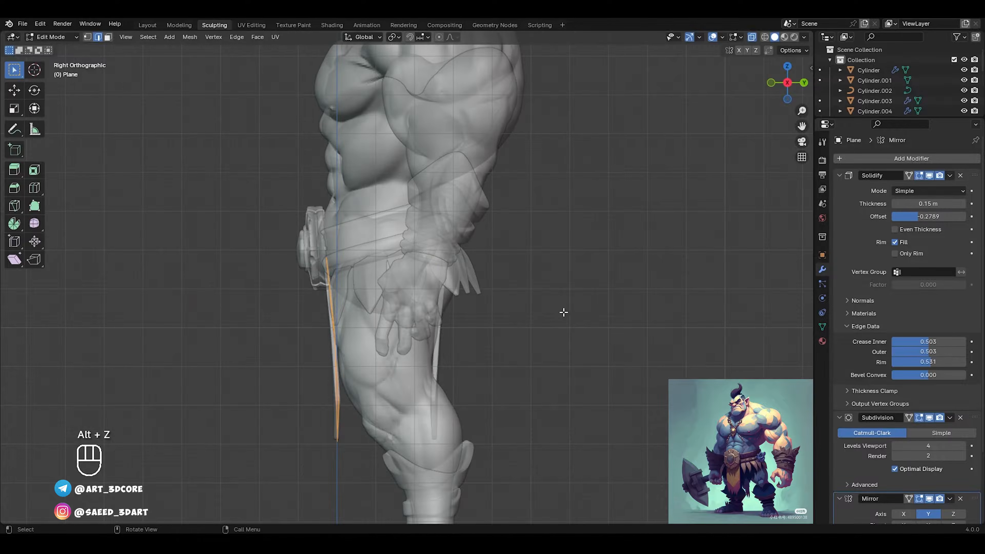
key(ctrl+Tab)
scroll(977, 334, down, 5)
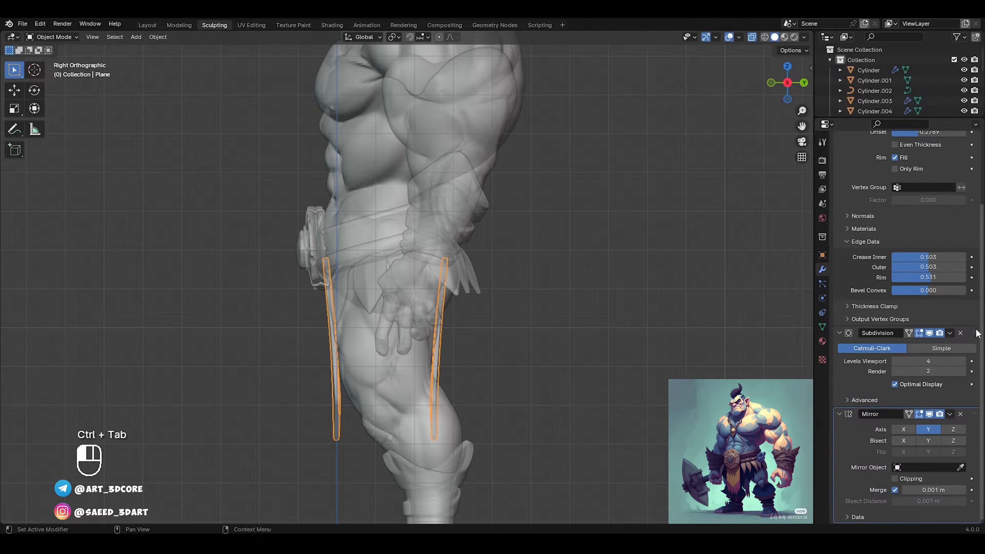
key(ctrl+a)
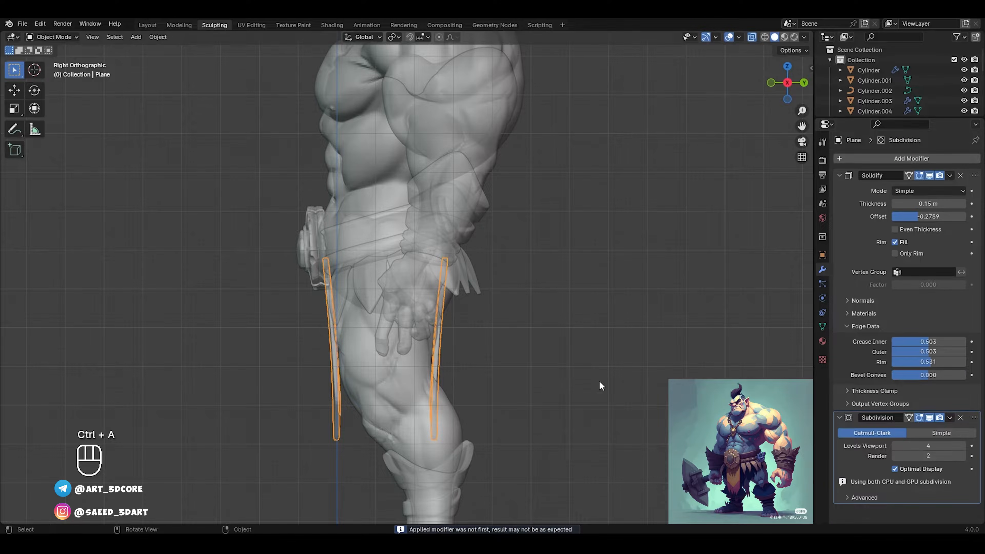
Step: Select the back loincloth panel in Edit Mode and move it along the Y axis to sit against the back of the belt
key(Tab)
key(alt+z)
key(alt+z)
drag(539, 474, 457, 227)
key(g)
key(y)
click(432, 230)
key(alt+z)
mouse_move(446, 234)
middle_down()
mouse_move(403, 194)
mouse_move(426, 144)
mouse_move(422, 171)
middle_up()
key(g)
key(y)
click(428, 165)
Step: Switch the loincloth to Sculpt Mode and enlarge the Grab brush to about 251 px while facing the ogre's back
key(ctrl+Tab)
click(430, 233)
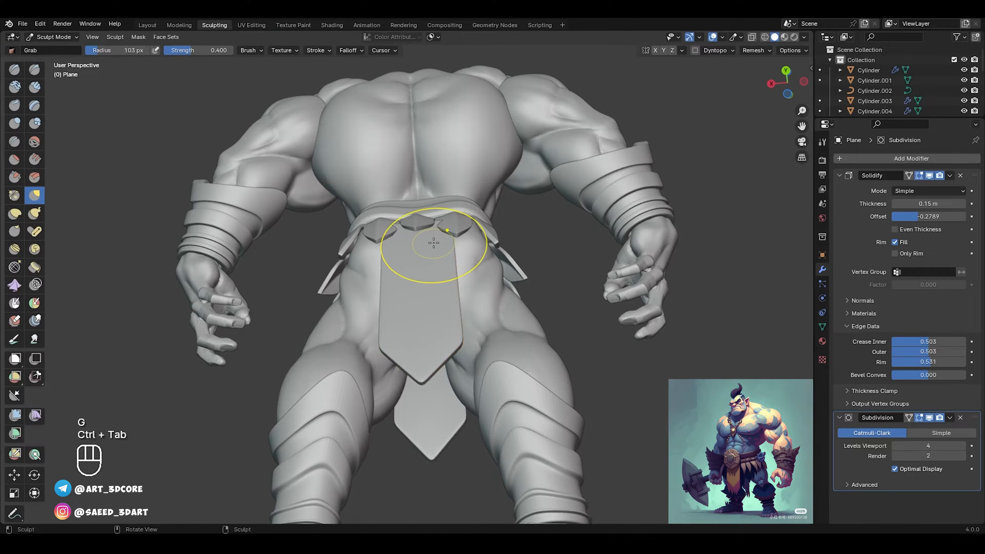
alt+middle_drag(432, 242, 450, 295)
key(f)
click(464, 259)
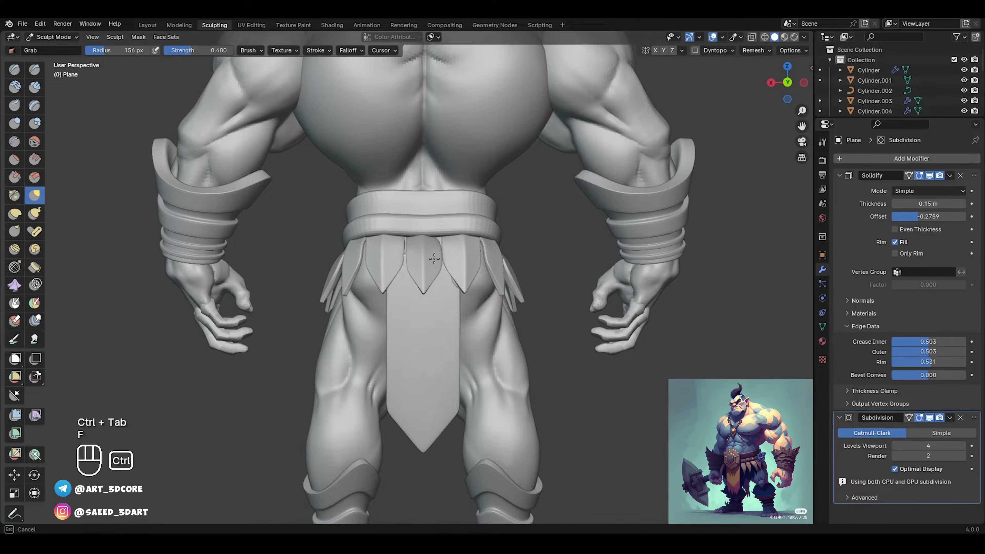
alt+middle_drag(431, 263, 437, 270)
key(f)
click(434, 263)
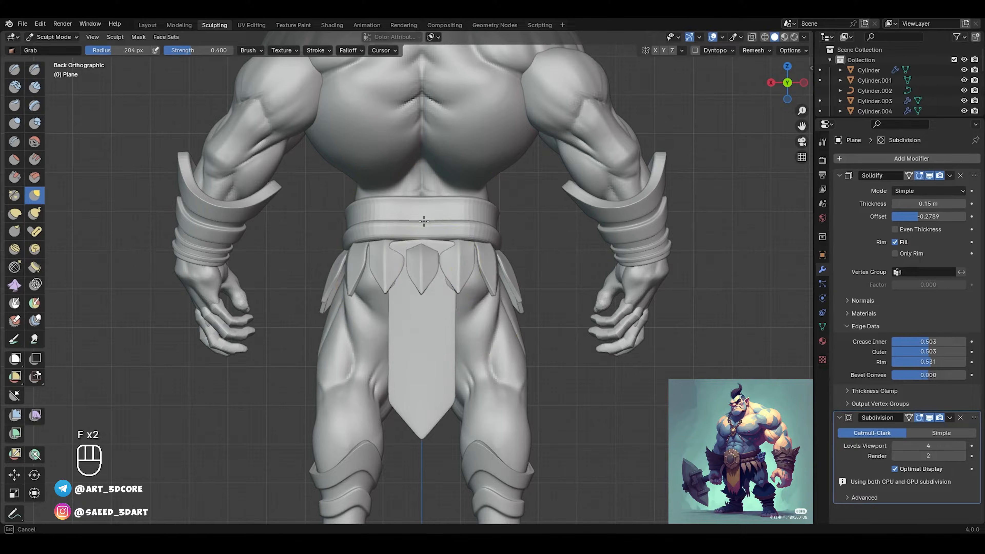
ctrl+middle_drag(421, 228, 438, 194)
key(f)
click(480, 233)
Step: Try pulling the back panel's upper edge toward the belt with the Grab brush, and undo the last two strokes
drag(479, 234, 475, 219)
middle_drag(424, 245, 423, 264)
drag(383, 245, 380, 247)
key(ctrl+z)
key(ctrl+z)
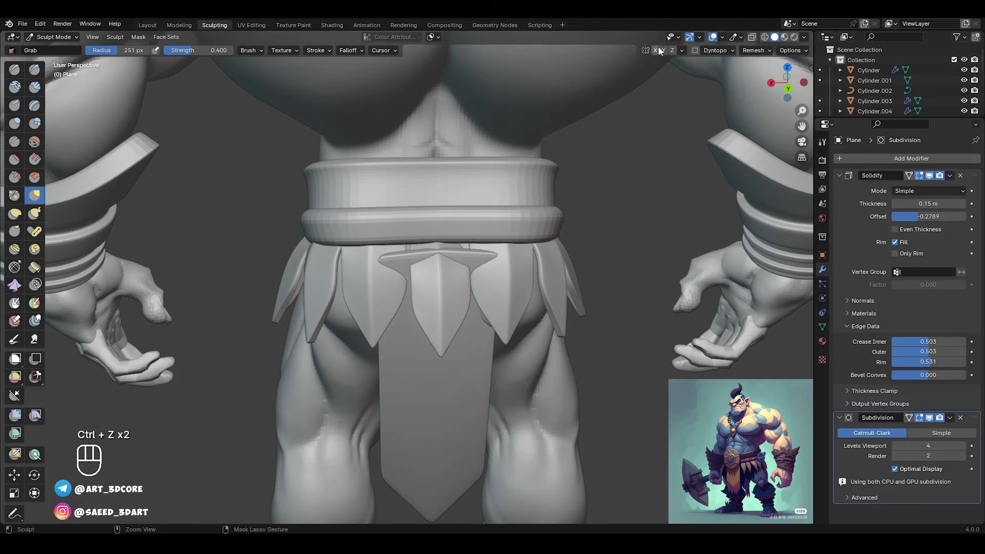
Step: Pull the back panel's upper edge up under the belt with X symmetry enabled and a Grab brush of about 297 px
ctrl+drag(493, 251, 461, 270)
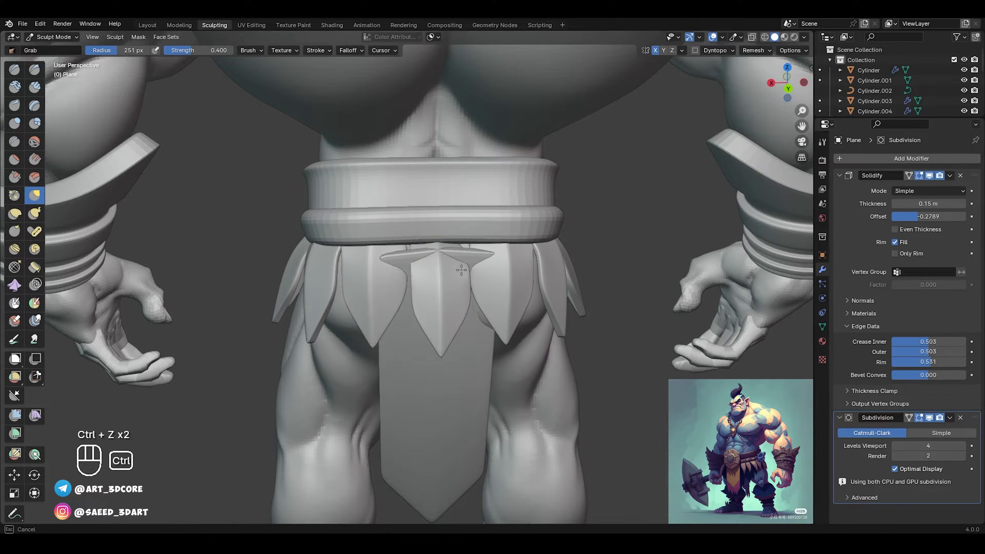
middle_drag(441, 289, 459, 244)
key(f)
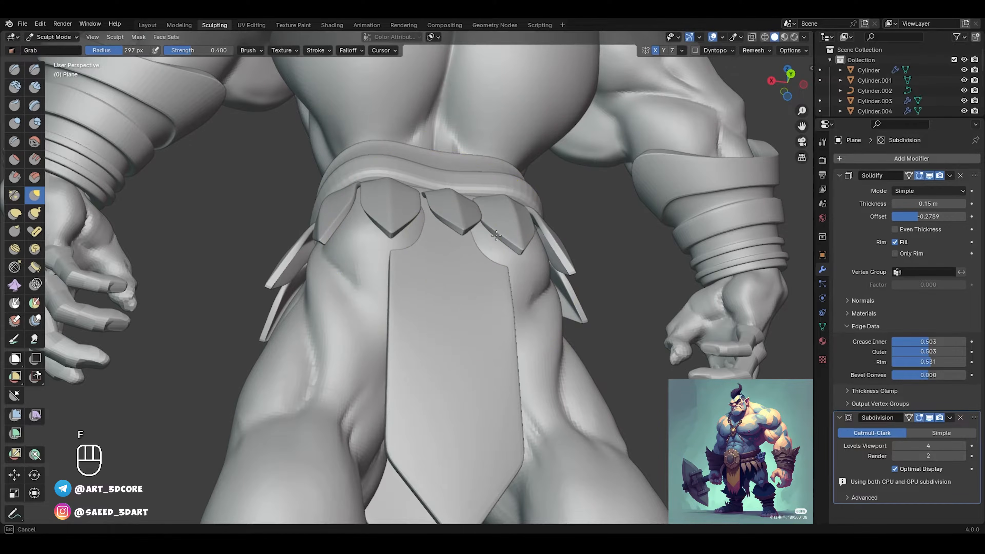
click(542, 331)
middle_drag(543, 332, 499, 215)
drag(499, 215, 508, 198)
mouse_move(507, 198)
middle_down()
mouse_move(466, 251)
mouse_move(487, 210)
middle_up()
alt+shift+middle_drag(488, 209, 470, 239)
key(Tab)
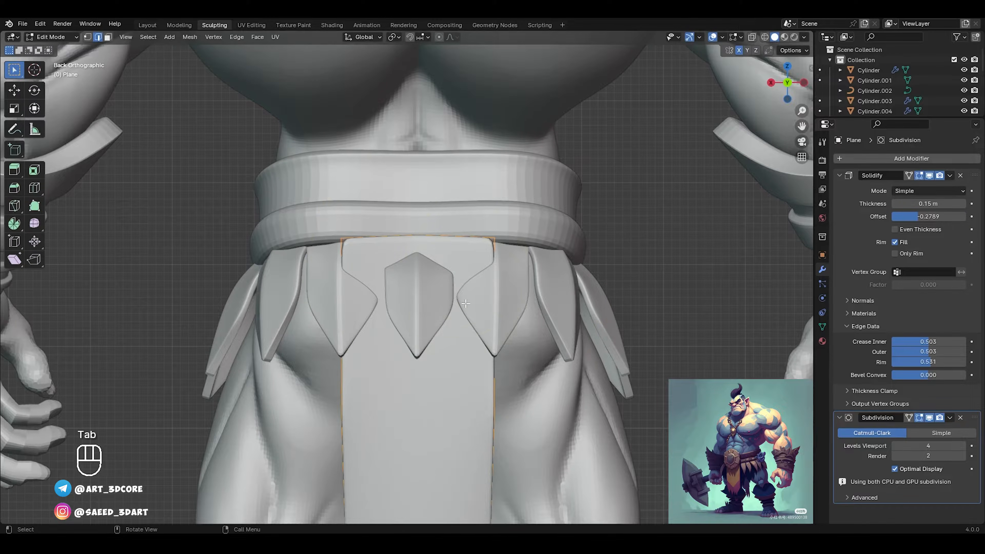
click(498, 316)
key(ctrl+Tab)
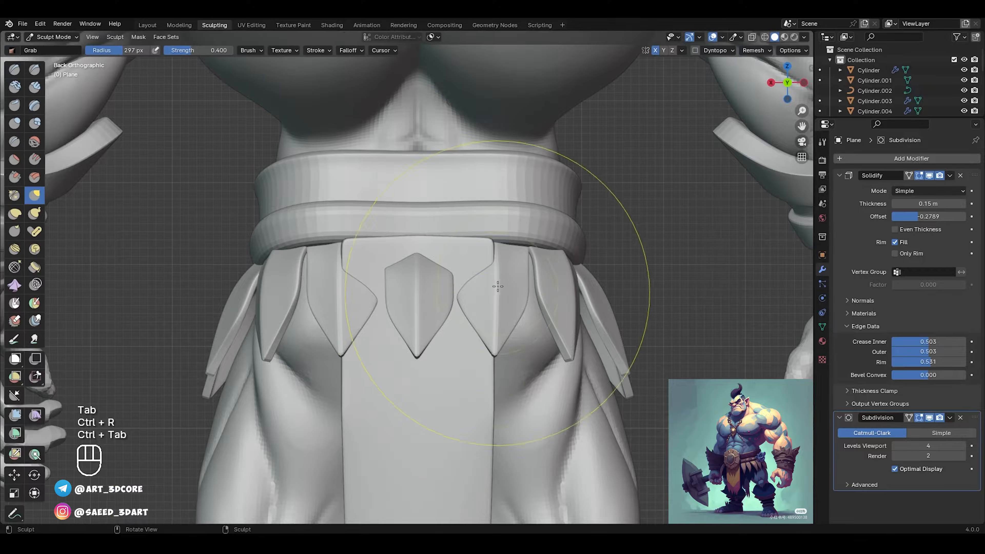
Step: Push the upper part of the back panel in behind the skirt leaves with a Grab brush of about 306 px
key(f)
ctrl+drag(460, 262, 462, 271)
key(ctrl+z)
mouse_move(461, 271)
middle_down()
mouse_move(464, 259)
mouse_move(429, 301)
middle_up()
mouse_move(429, 301)
ctrl+mouse_down()
mouse_move(461, 231)
mouse_move(439, 241)
mouse_move(455, 280)
ctrl+mouse_up()
mouse_move(455, 280)
ctrl+middle_down()
mouse_move(446, 241)
mouse_move(426, 362)
mouse_move(421, 277)
mouse_move(404, 251)
mouse_move(368, 265)
mouse_move(401, 276)
mouse_move(409, 224)
ctrl+middle_up()
Step: Switch sculpting to the skirt leaves and examine the outfit from the back, front and side
key(alt+q)
key(alt+q)
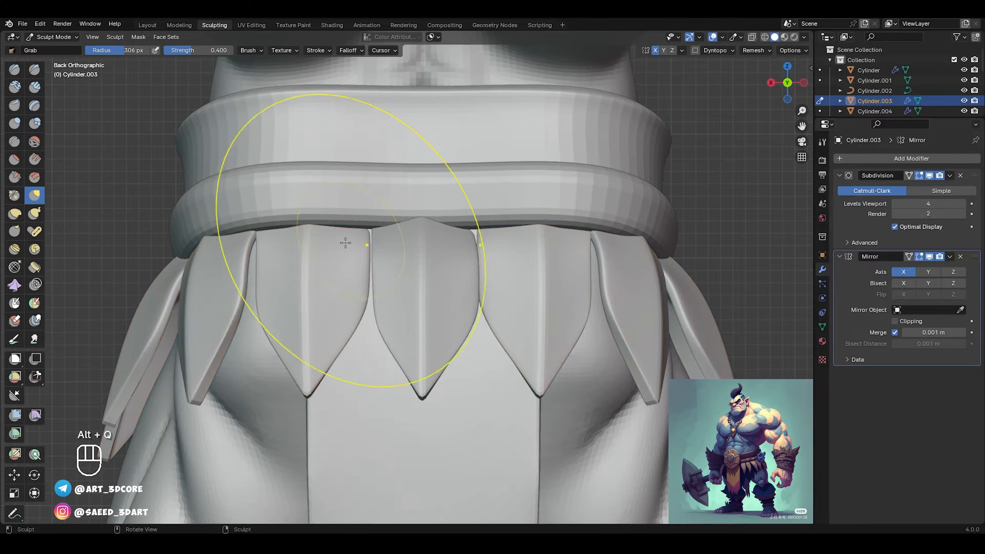
ctrl+middle_drag(317, 272, 430, 369)
alt+middle_drag(338, 318, 609, 275)
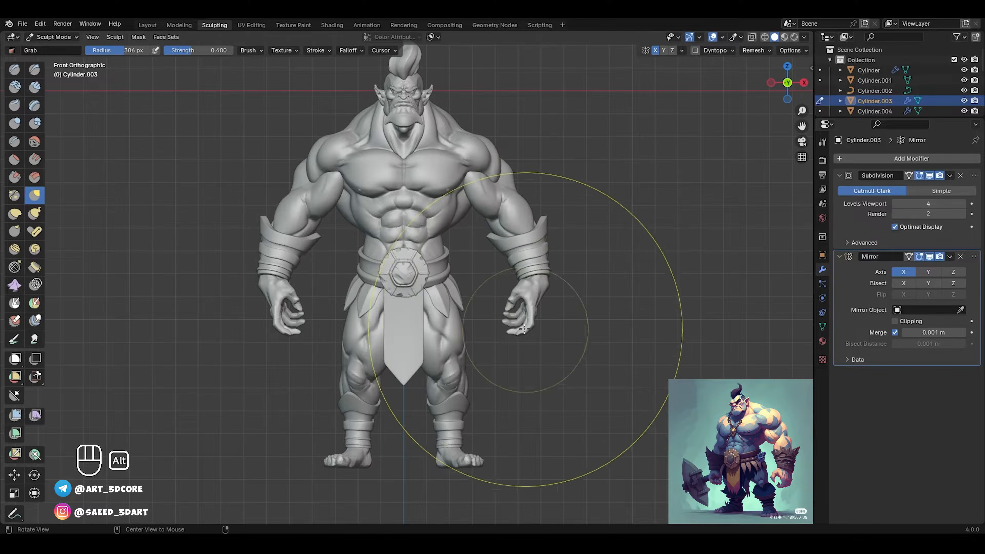
alt+middle_drag(523, 329, 350, 332)
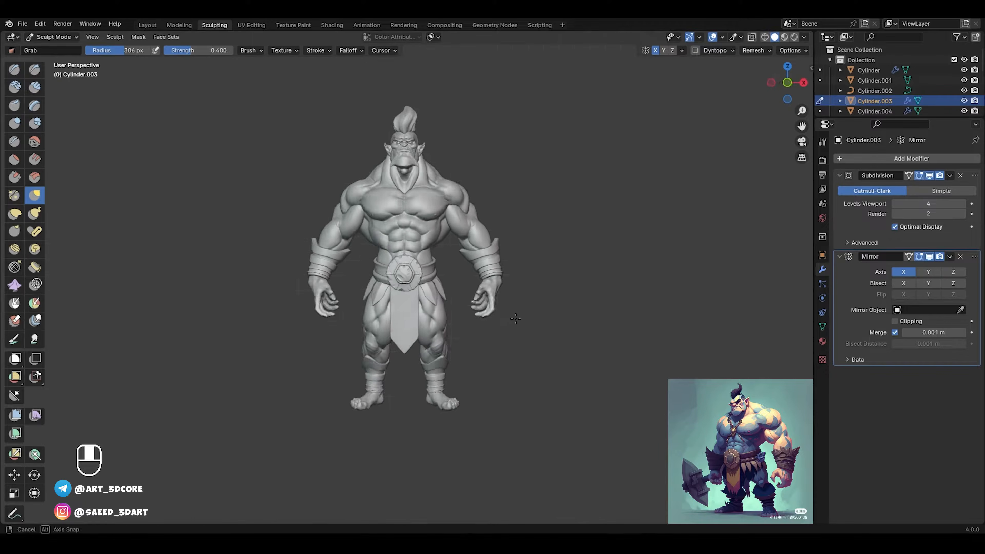
mouse_move(547, 287)
middle_down()
mouse_move(432, 307)
mouse_move(394, 271)
mouse_move(422, 298)
middle_up()
Step: Switch sculpting back to the loincloth and bend the back panel's lower end backward with a Snake Hook brush of about 233 px
key(alt+q)
click(36, 217)
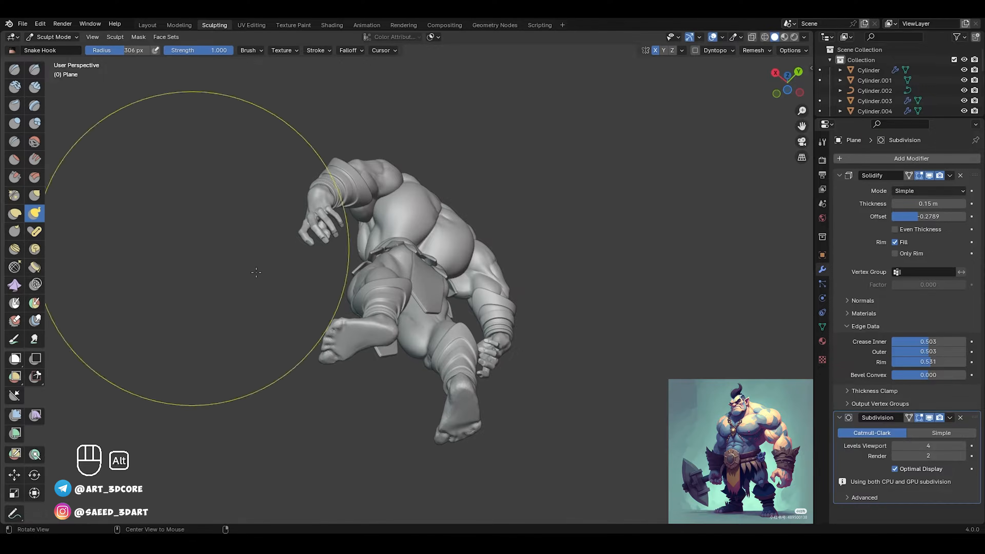
mouse_move(191, 249)
alt+mouse_down()
mouse_move(342, 382)
mouse_move(535, 385)
alt+mouse_up()
key(f)
click(341, 390)
alt+drag(350, 400, 388, 351)
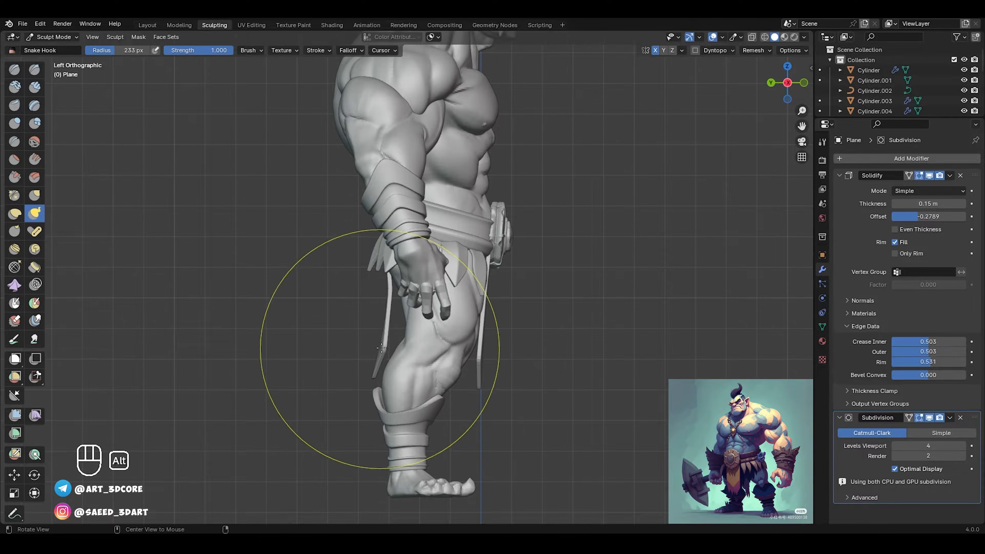
Step: Refine the hang of the loincloth panels from back and side views, using a Snake Hook brush of about 161 px
alt+drag(381, 348, 374, 282)
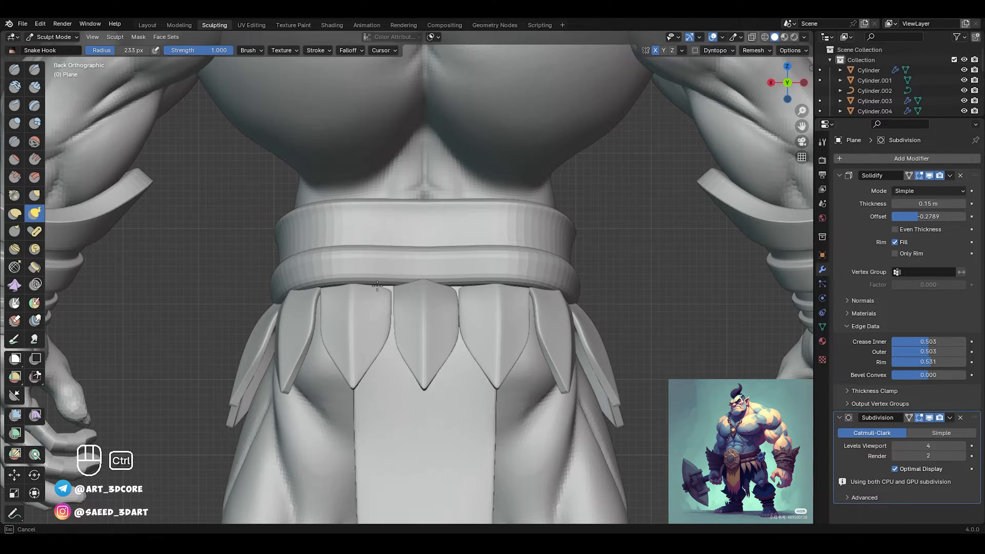
mouse_move(374, 285)
ctrl+alt+mouse_down()
mouse_move(443, 396)
mouse_move(395, 349)
mouse_move(382, 308)
mouse_move(398, 262)
mouse_move(384, 254)
ctrl+alt+mouse_up()
mouse_move(384, 254)
alt+mouse_down()
mouse_move(457, 308)
mouse_move(434, 386)
alt+mouse_up()
mouse_move(485, 365)
alt+mouse_down()
mouse_move(341, 372)
mouse_move(441, 342)
mouse_move(460, 355)
alt+mouse_up()
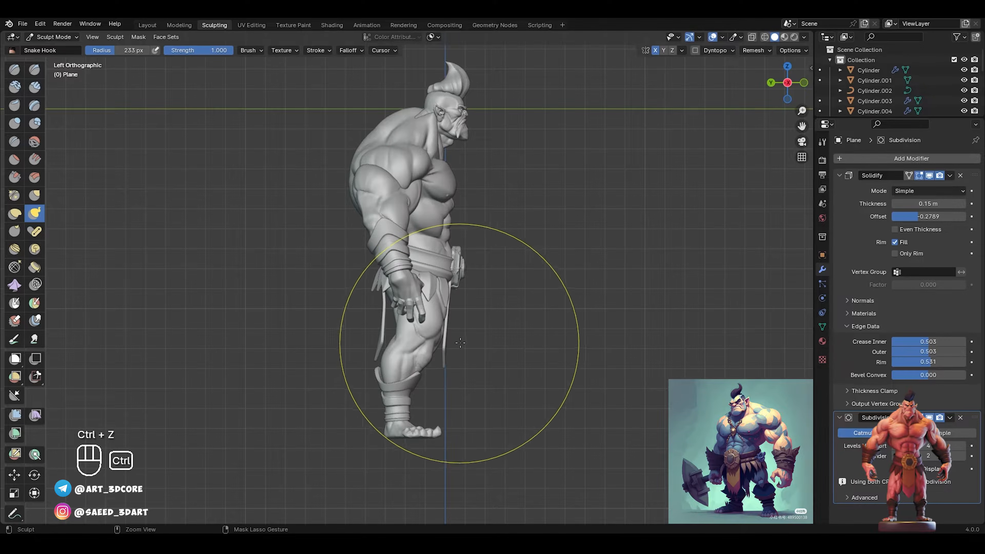
ctrl+alt+drag(459, 363, 484, 335)
key(f)
click(448, 336)
mouse_move(486, 391)
alt+shift+mouse_down()
mouse_move(453, 339)
mouse_move(446, 349)
alt+shift+mouse_up()
middle_drag(446, 349, 378, 372)
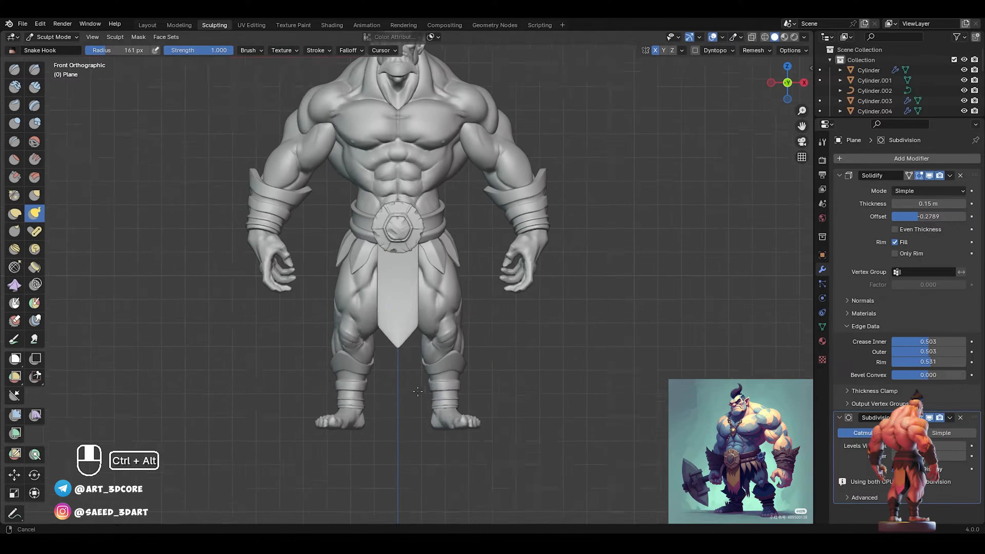
shift+middle_drag(451, 296, 478, 341)
mouse_move(479, 341)
ctrl+middle_down()
mouse_move(466, 396)
mouse_move(529, 327)
ctrl+middle_up()
Step: Return the loincloth to Object Mode, face the whole ogre from the front and save the file
key(ctrl+Tab)
click(502, 336)
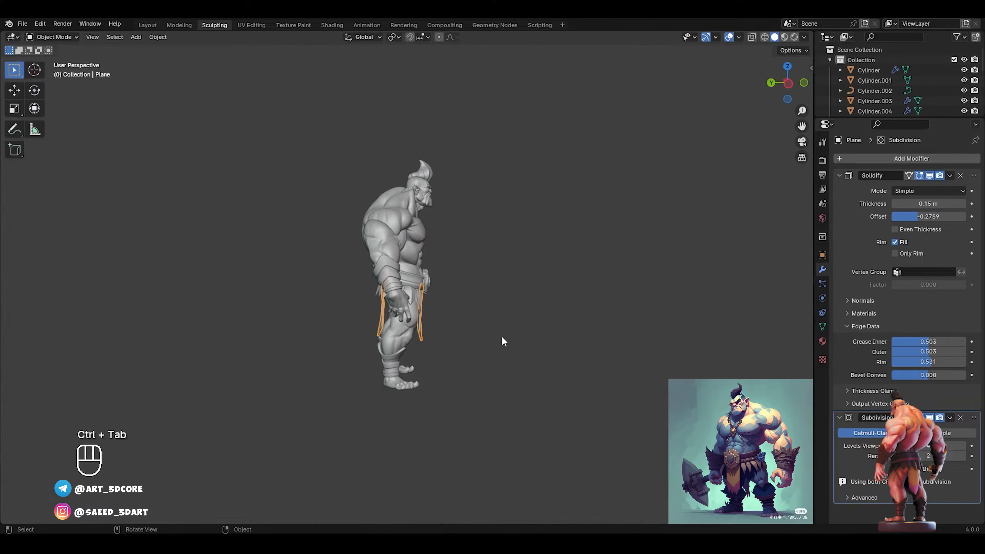
click(501, 335)
mouse_move(403, 330)
middle_down()
mouse_move(434, 331)
mouse_move(408, 320)
mouse_move(503, 321)
mouse_move(436, 319)
mouse_move(495, 324)
mouse_move(461, 374)
mouse_move(479, 348)
mouse_move(588, 279)
mouse_move(560, 303)
mouse_move(589, 287)
mouse_move(611, 255)
middle_up()
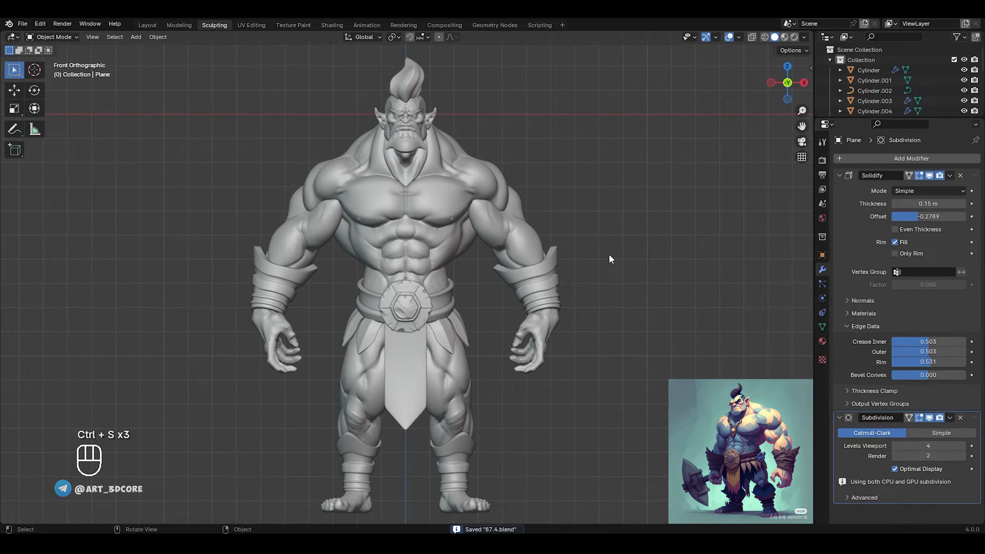
key(ctrl+s)
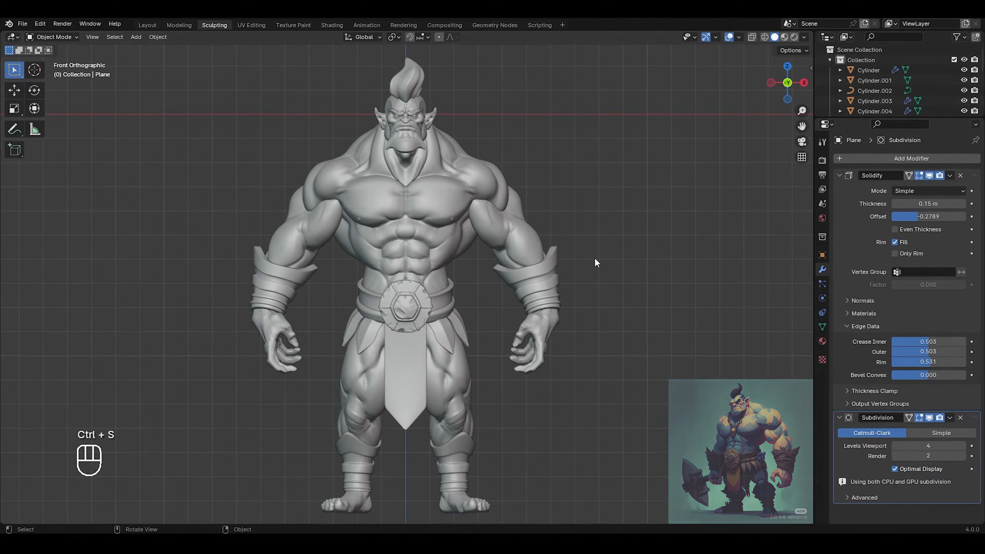